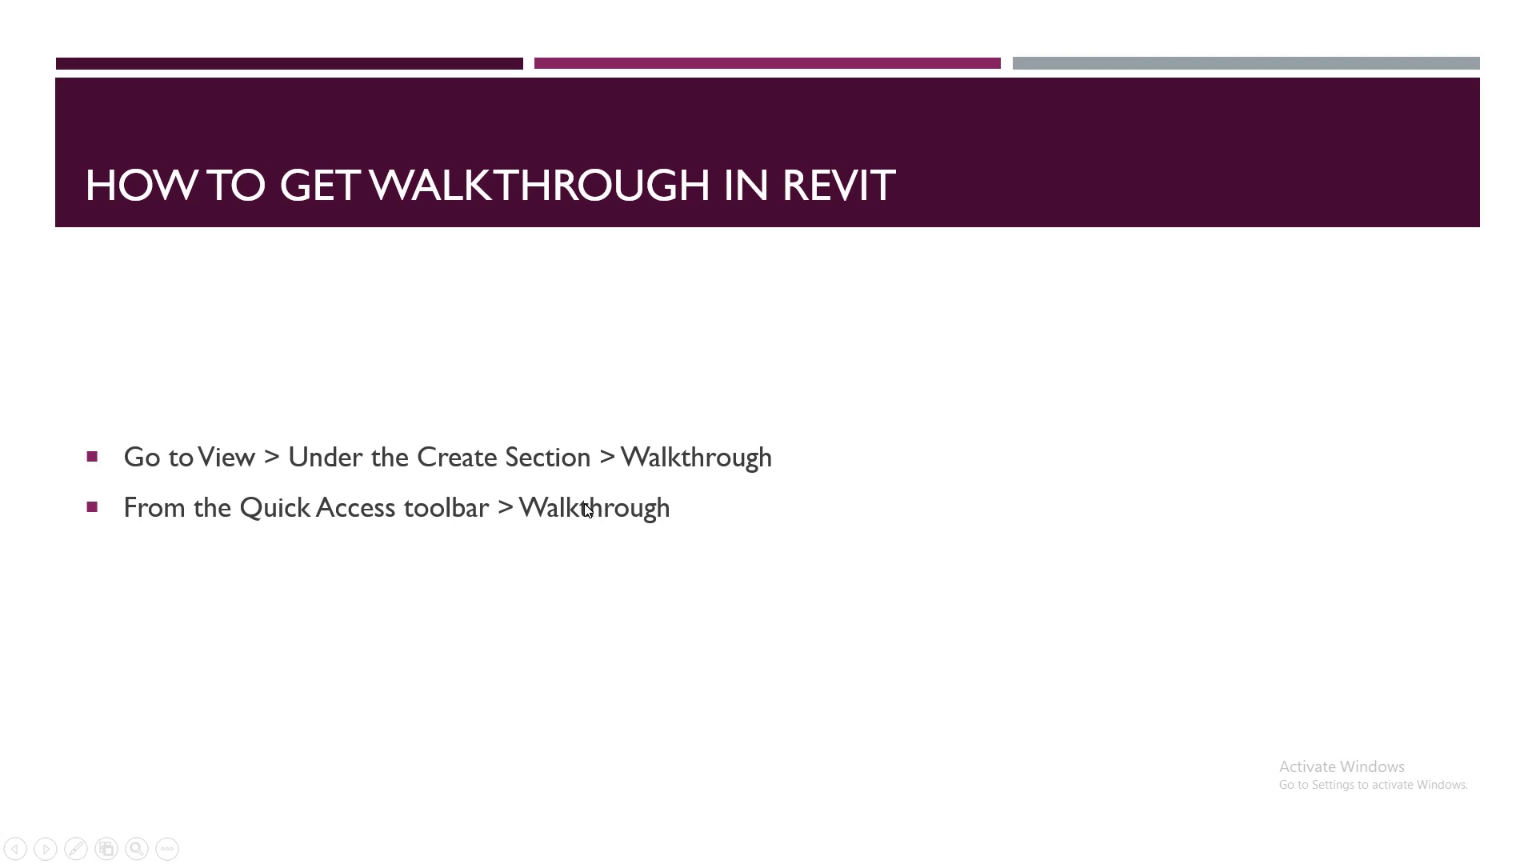
Switch from the PowerPoint slide show to Revit 2020 and leave its Home screen
{"action": "key", "text": "super+Tab"}
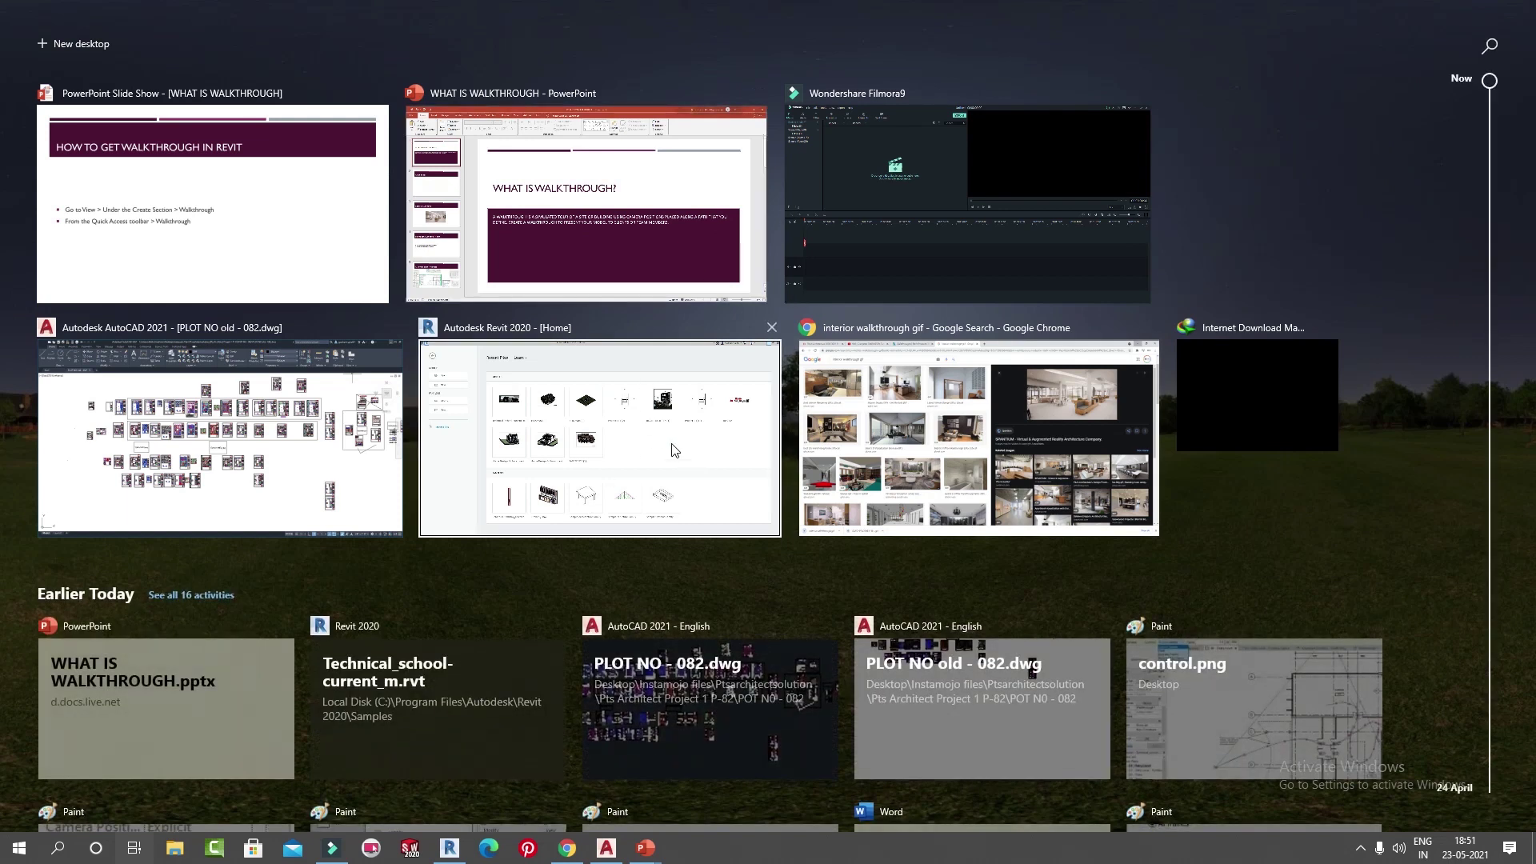
{"action": "left_click", "coordinate": [673, 449]}
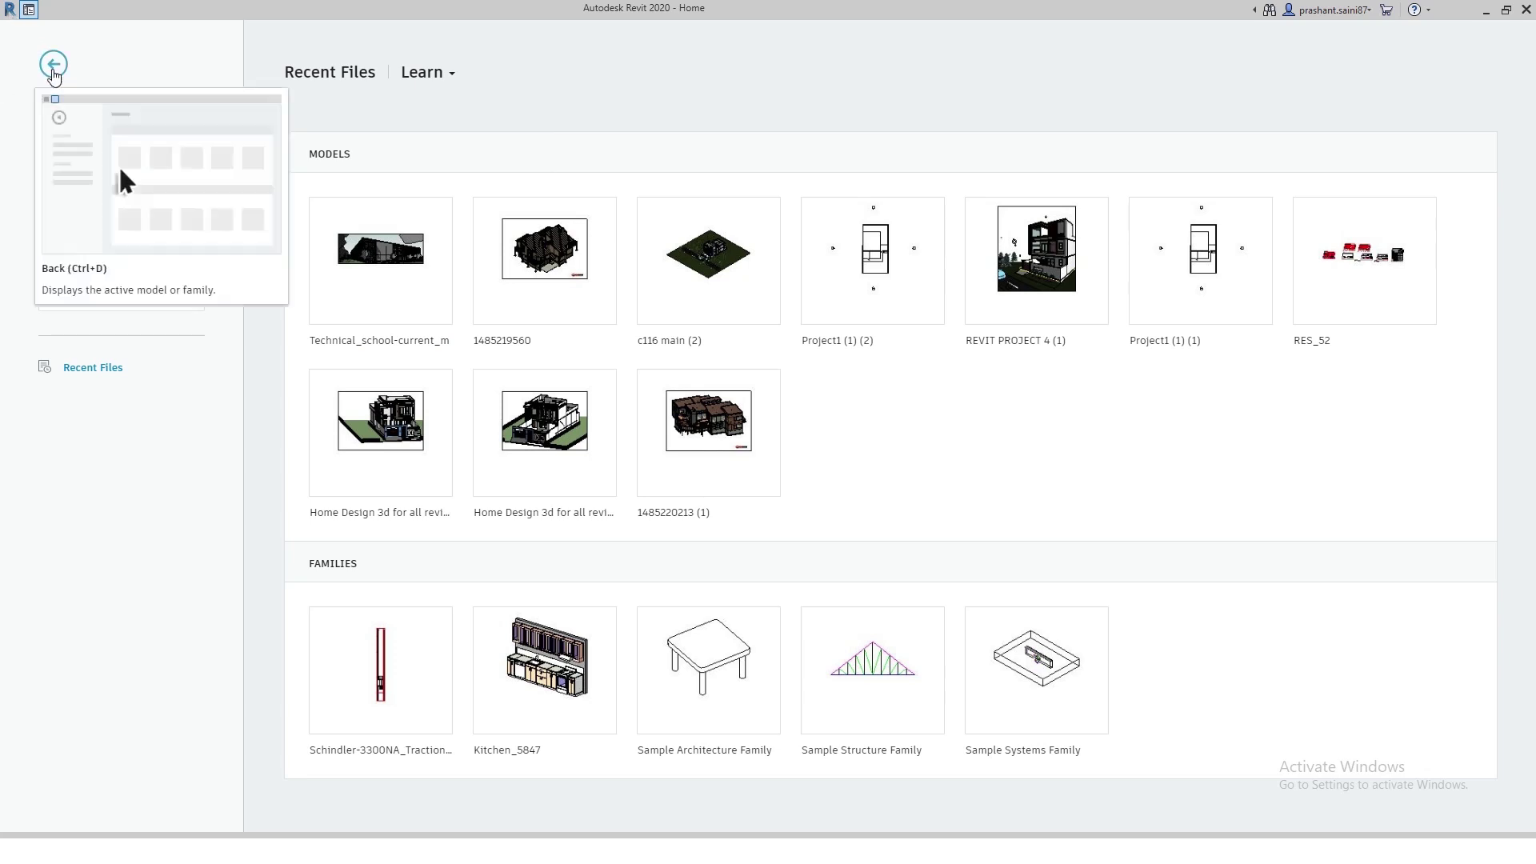
{"action": "left_click", "coordinate": [53, 71]}
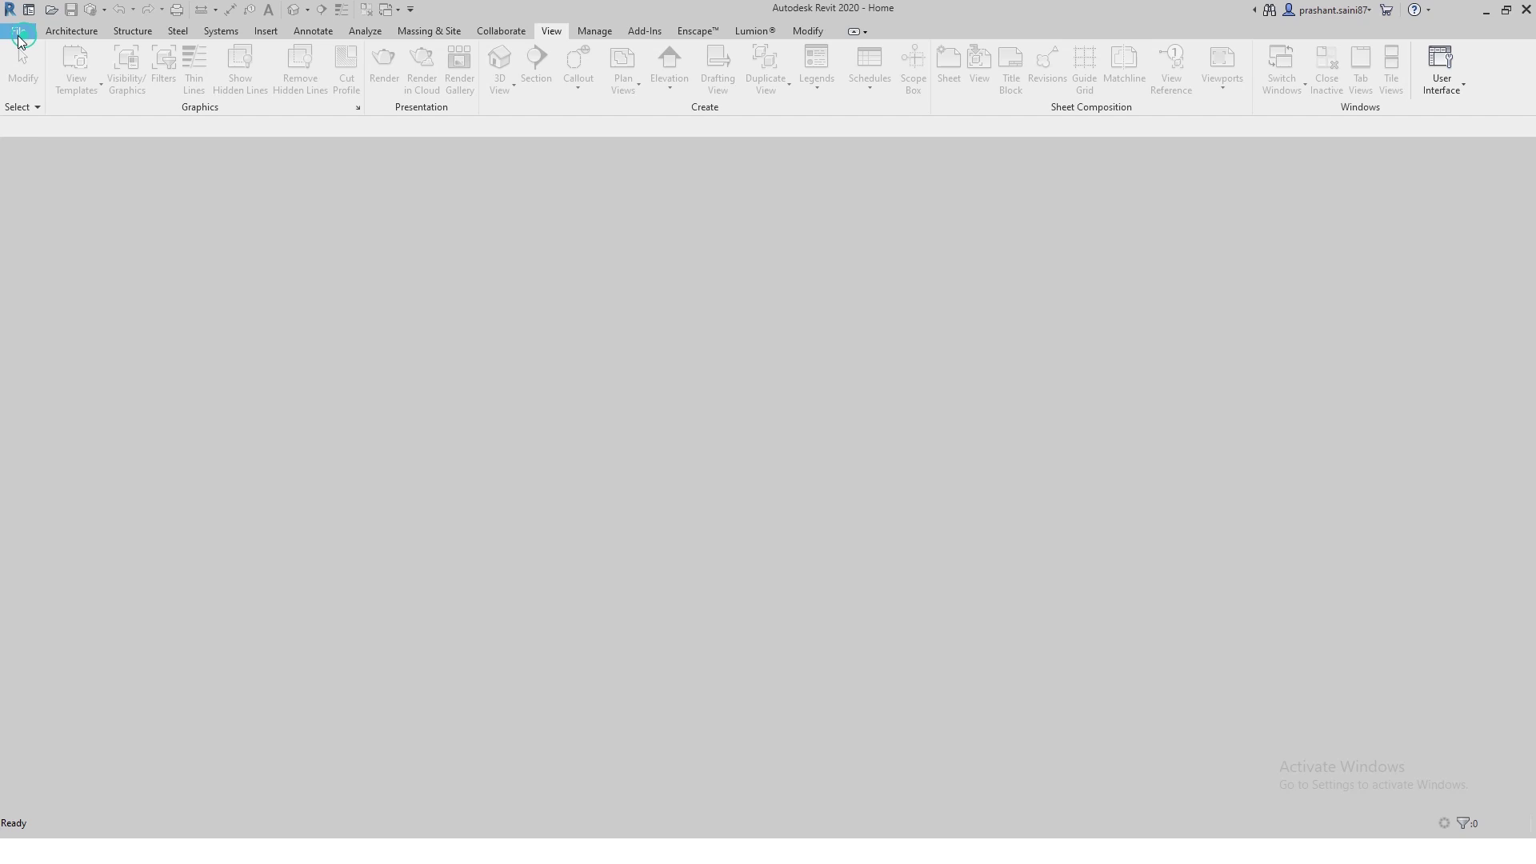
Open the Technical_school-current_m.rvt project from Revit's Sample Files
{"action": "left_click", "coordinate": [18, 32]}
{"action": "mouse_move", "coordinate": [57, 135]}
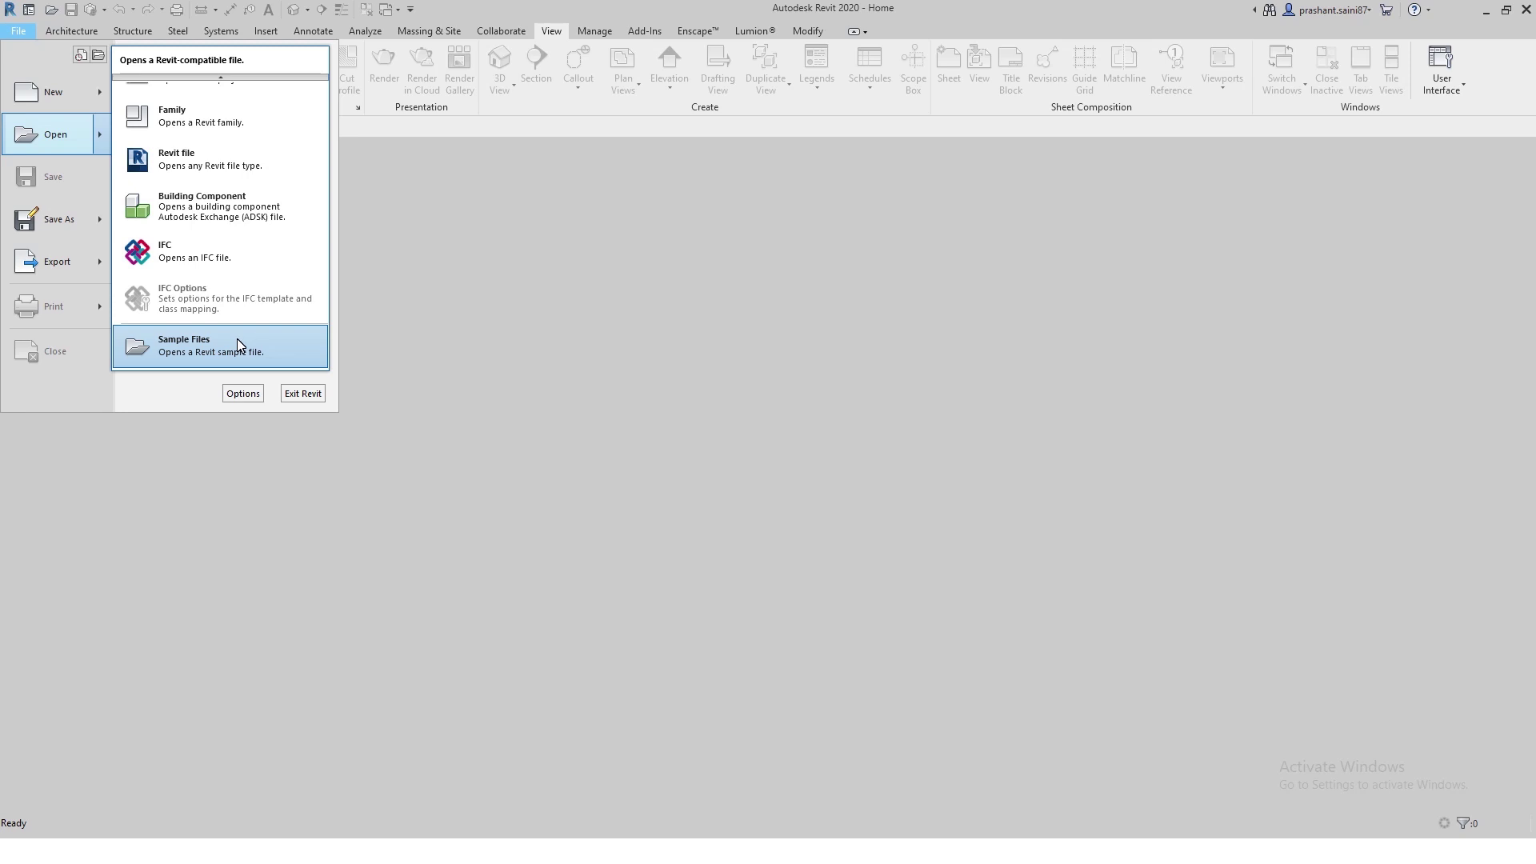
{"action": "left_click", "coordinate": [256, 355]}
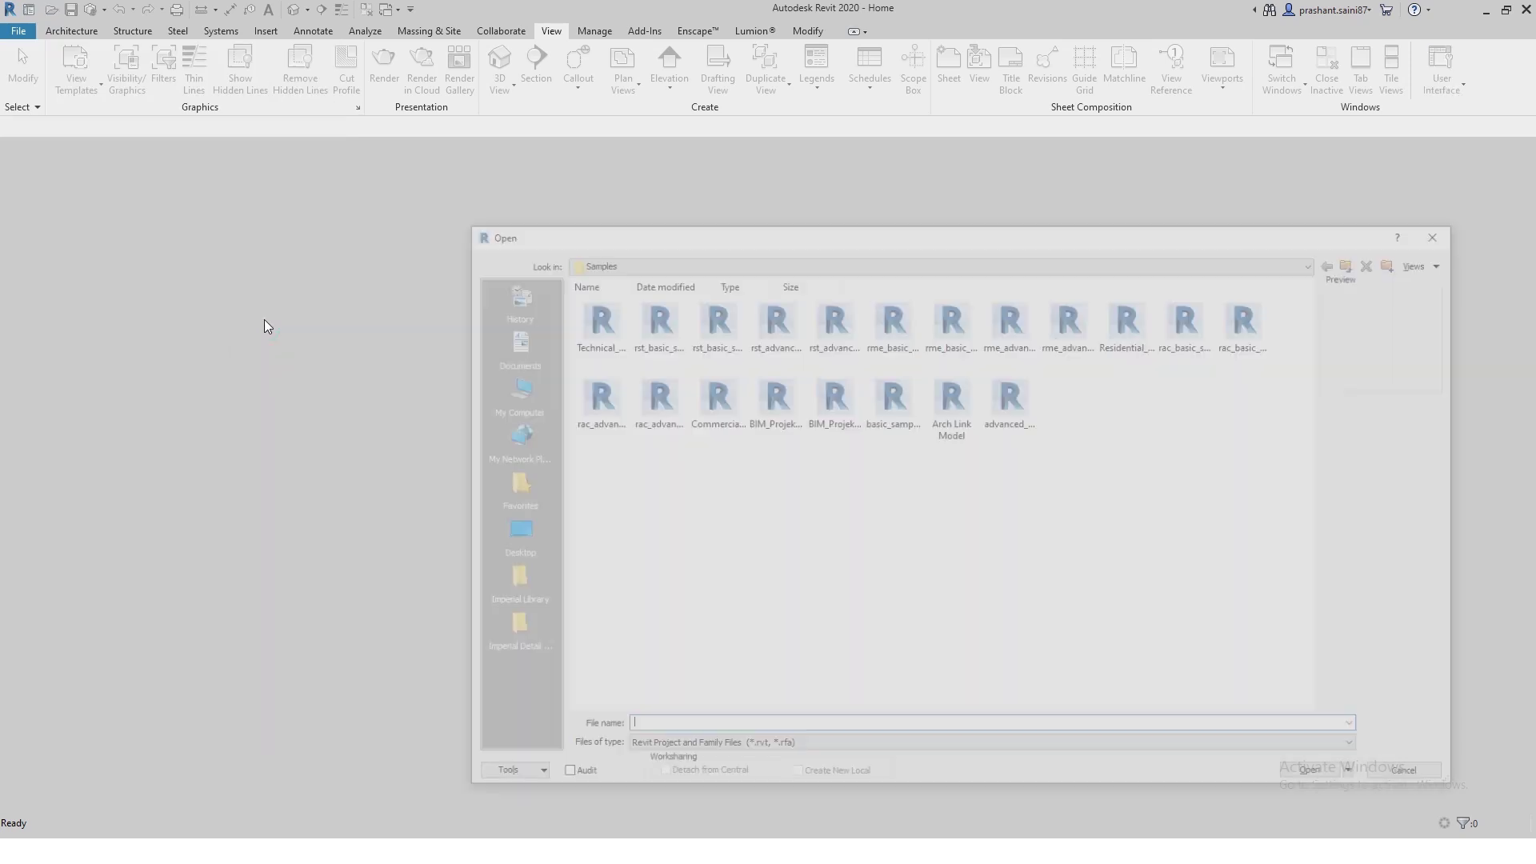
{"action": "left_click", "coordinate": [617, 326]}
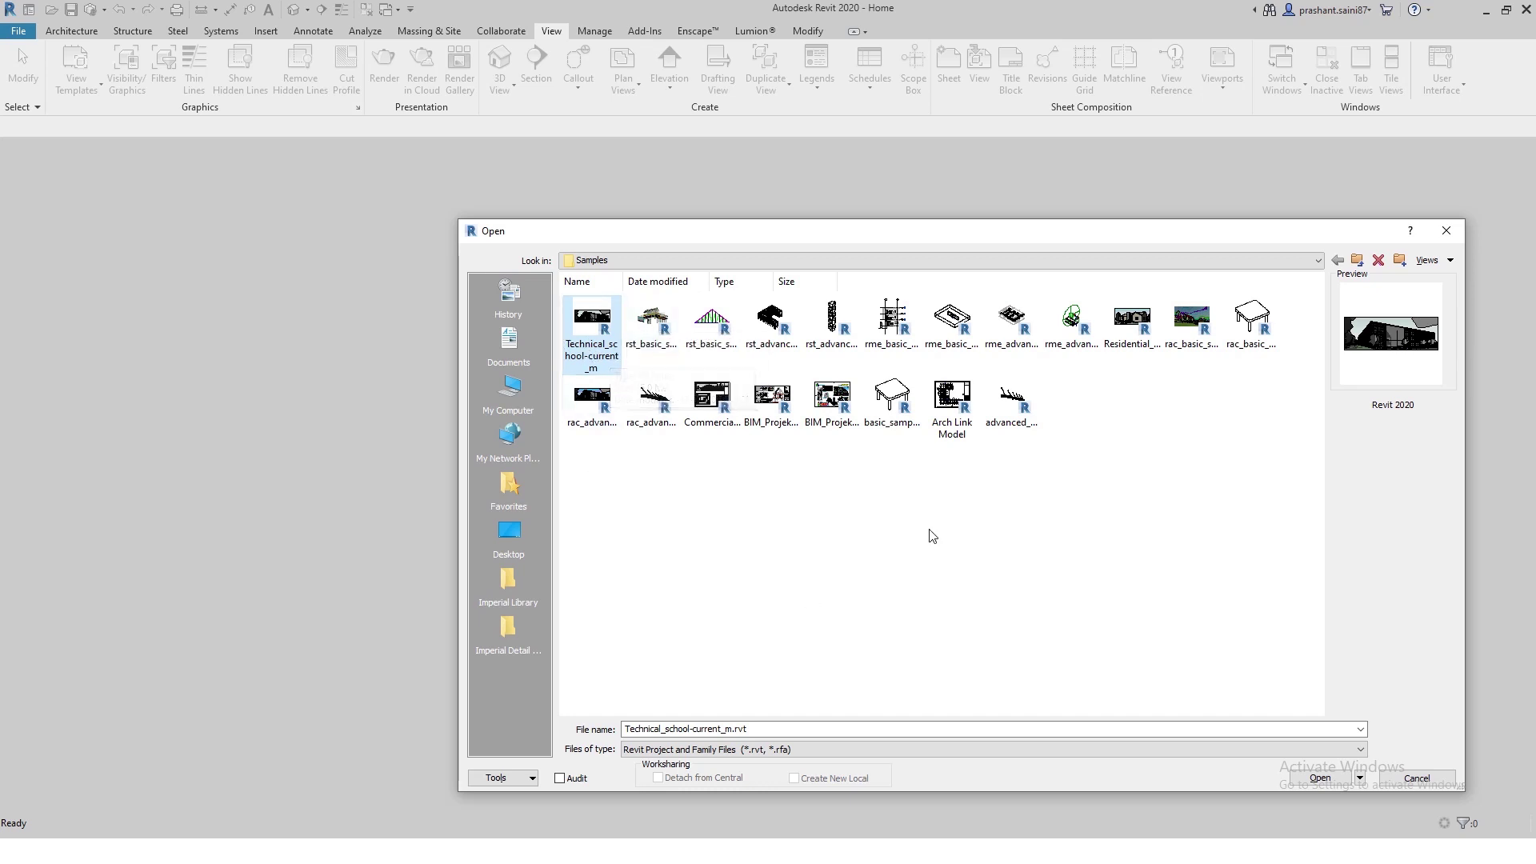
{"action": "left_click", "coordinate": [1321, 778]}
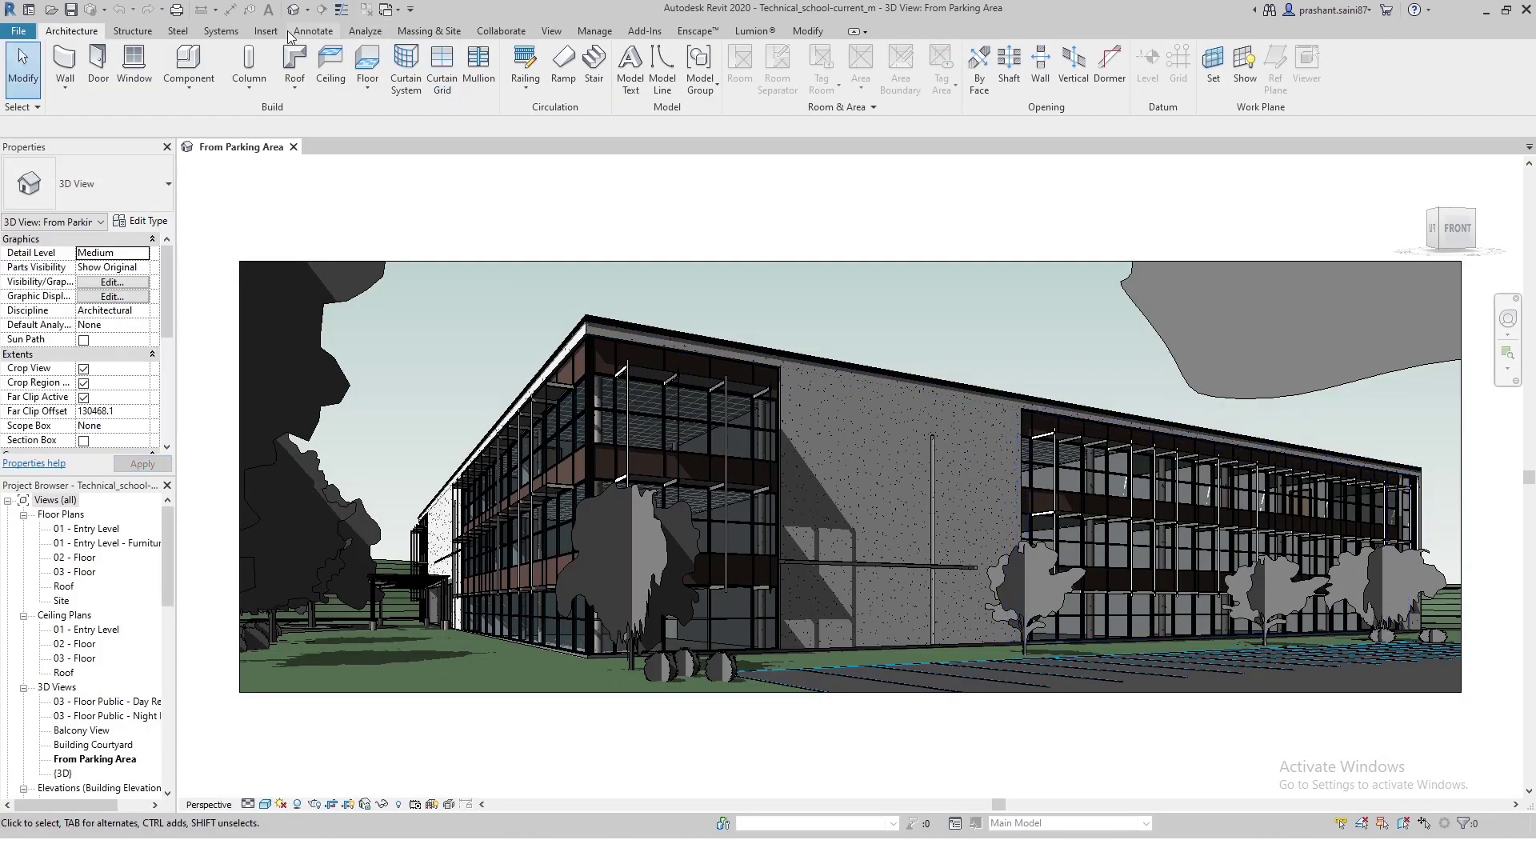
Open the default {3D} view, then orbit and zoom out to see the whole school site
{"action": "left_click", "coordinate": [294, 8]}
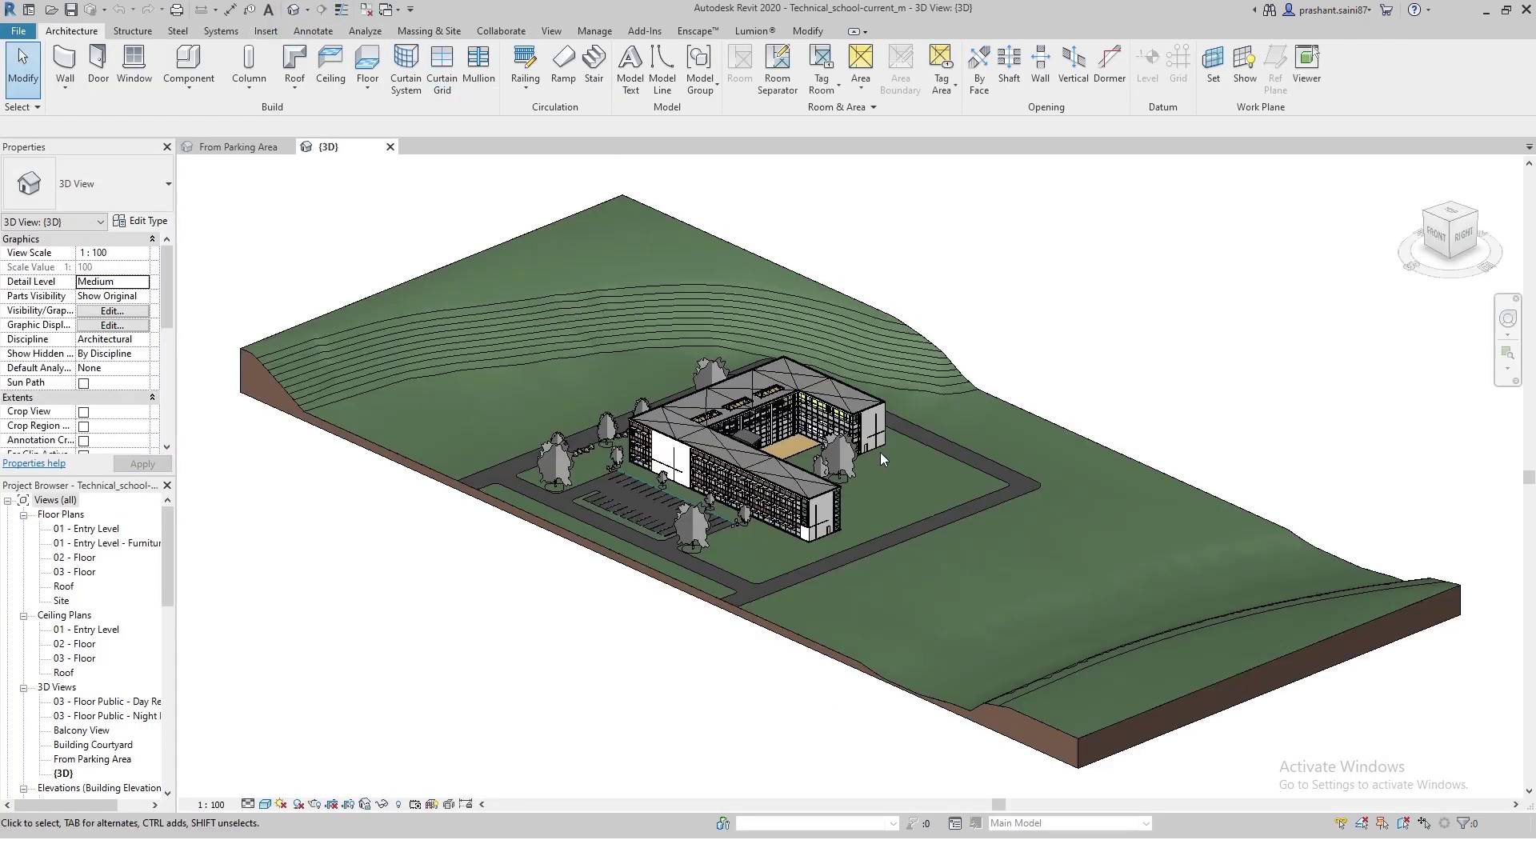
{"action": "mouse_move", "coordinate": [842, 525]}
{"action": "middle_mouse_down", "text": "shift"}
{"action": "mouse_move", "coordinate": [938, 507]}
{"action": "mouse_move", "coordinate": [1003, 526]}
{"action": "mouse_move", "coordinate": [1115, 525]}
{"action": "middle_mouse_up", "text": "shift"}
{"action": "scroll", "coordinate": [939, 507], "scroll_direction": "up", "scroll_amount": 5}
{"action": "scroll", "coordinate": [938, 484], "scroll_direction": "down", "scroll_amount": 2}
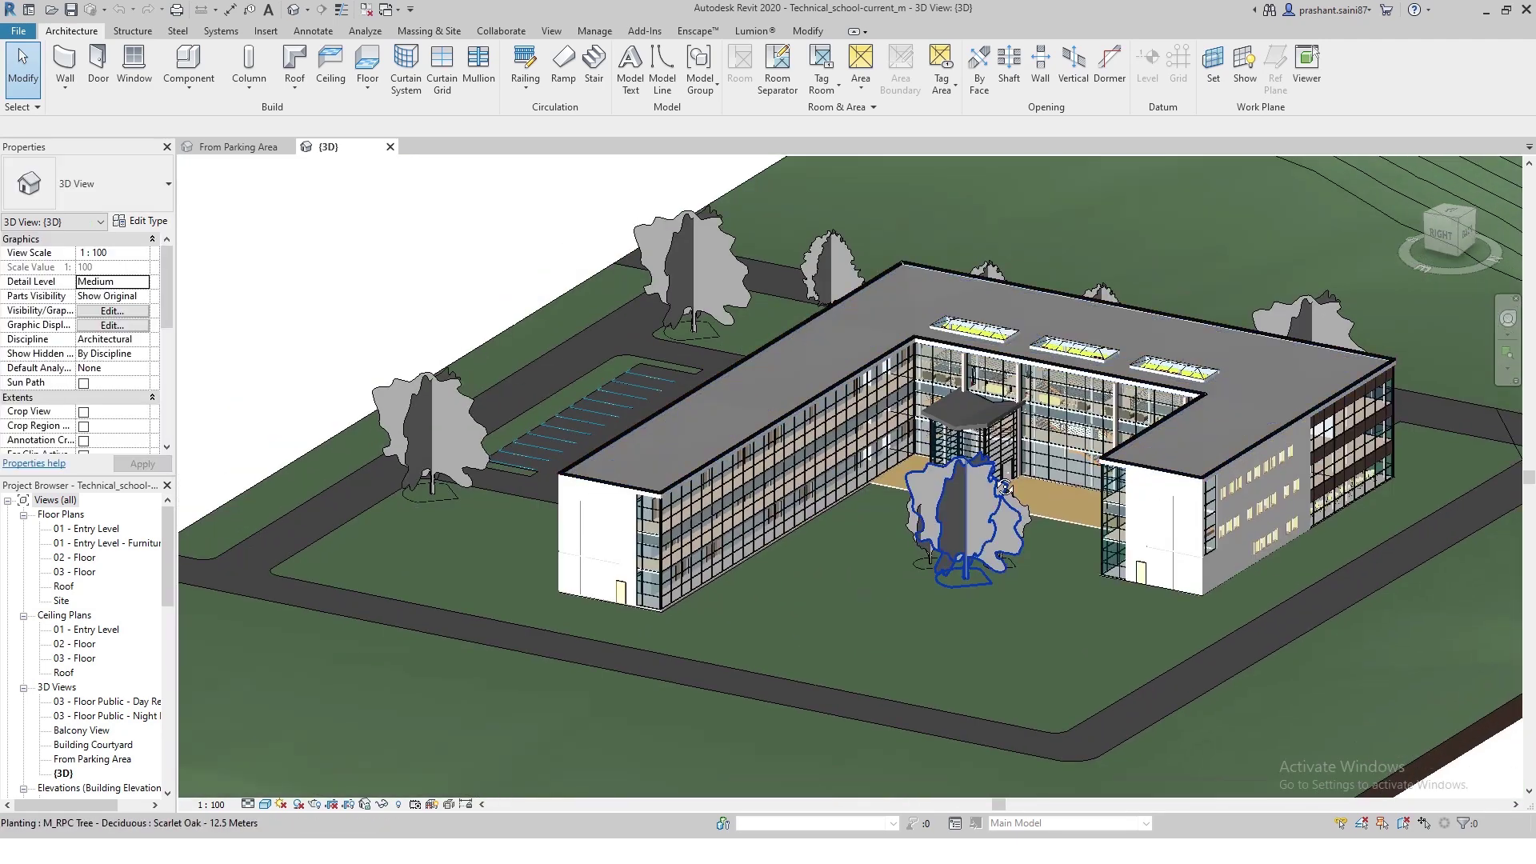
{"action": "scroll", "coordinate": [1114, 524], "scroll_direction": "up", "scroll_amount": 3}
{"action": "scroll", "coordinate": [1115, 524], "scroll_direction": "down", "scroll_amount": 2}
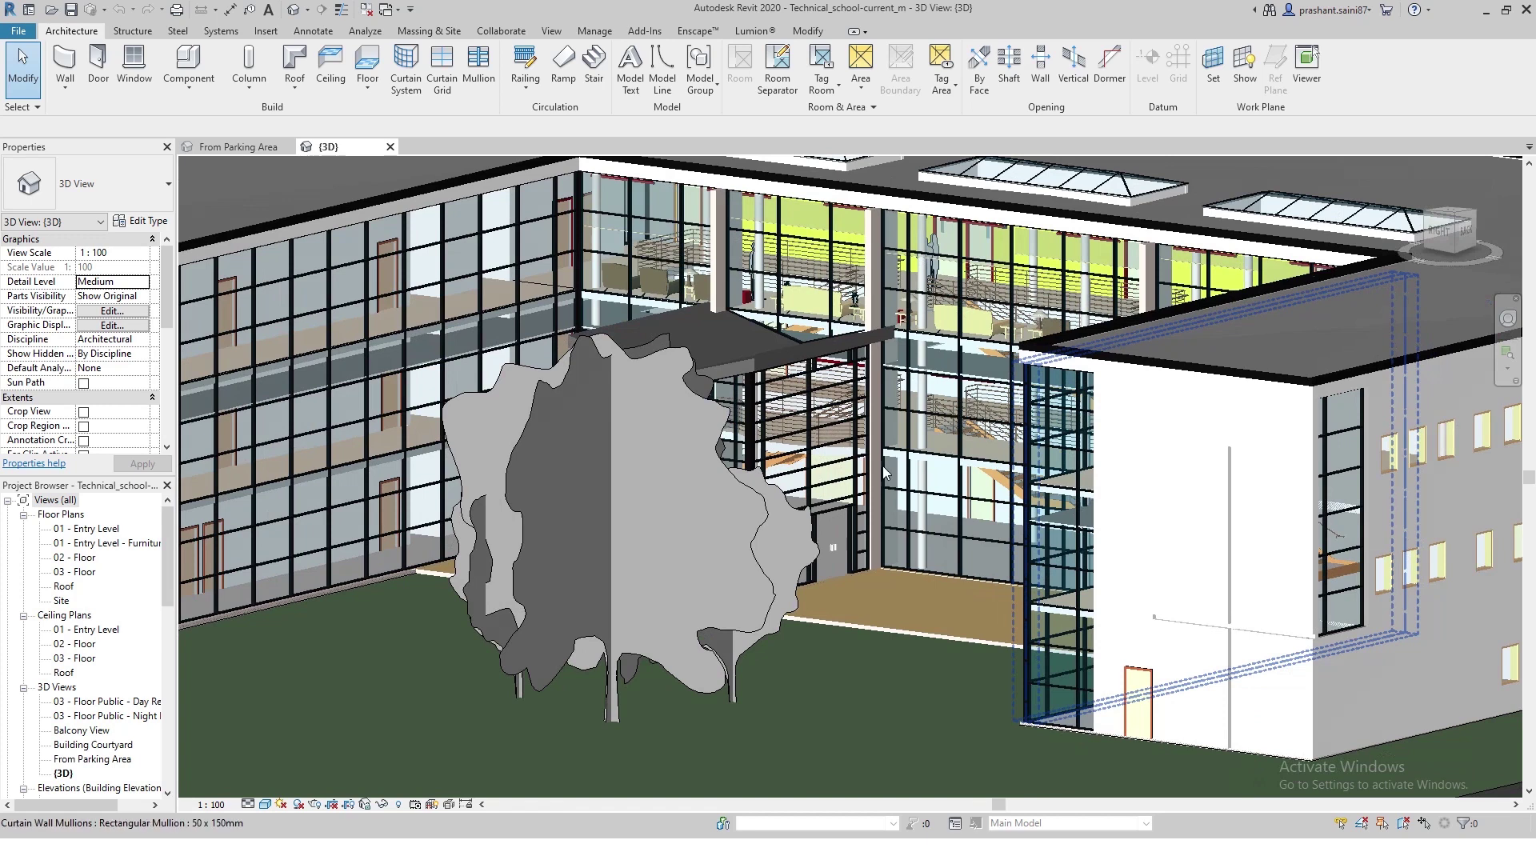
{"action": "scroll", "coordinate": [1114, 525], "scroll_direction": "down", "scroll_amount": 4}
{"action": "mouse_move", "coordinate": [1114, 524]}
{"action": "middle_mouse_down"}
{"action": "mouse_move", "coordinate": [905, 525]}
{"action": "mouse_move", "coordinate": [921, 593]}
{"action": "middle_mouse_up"}
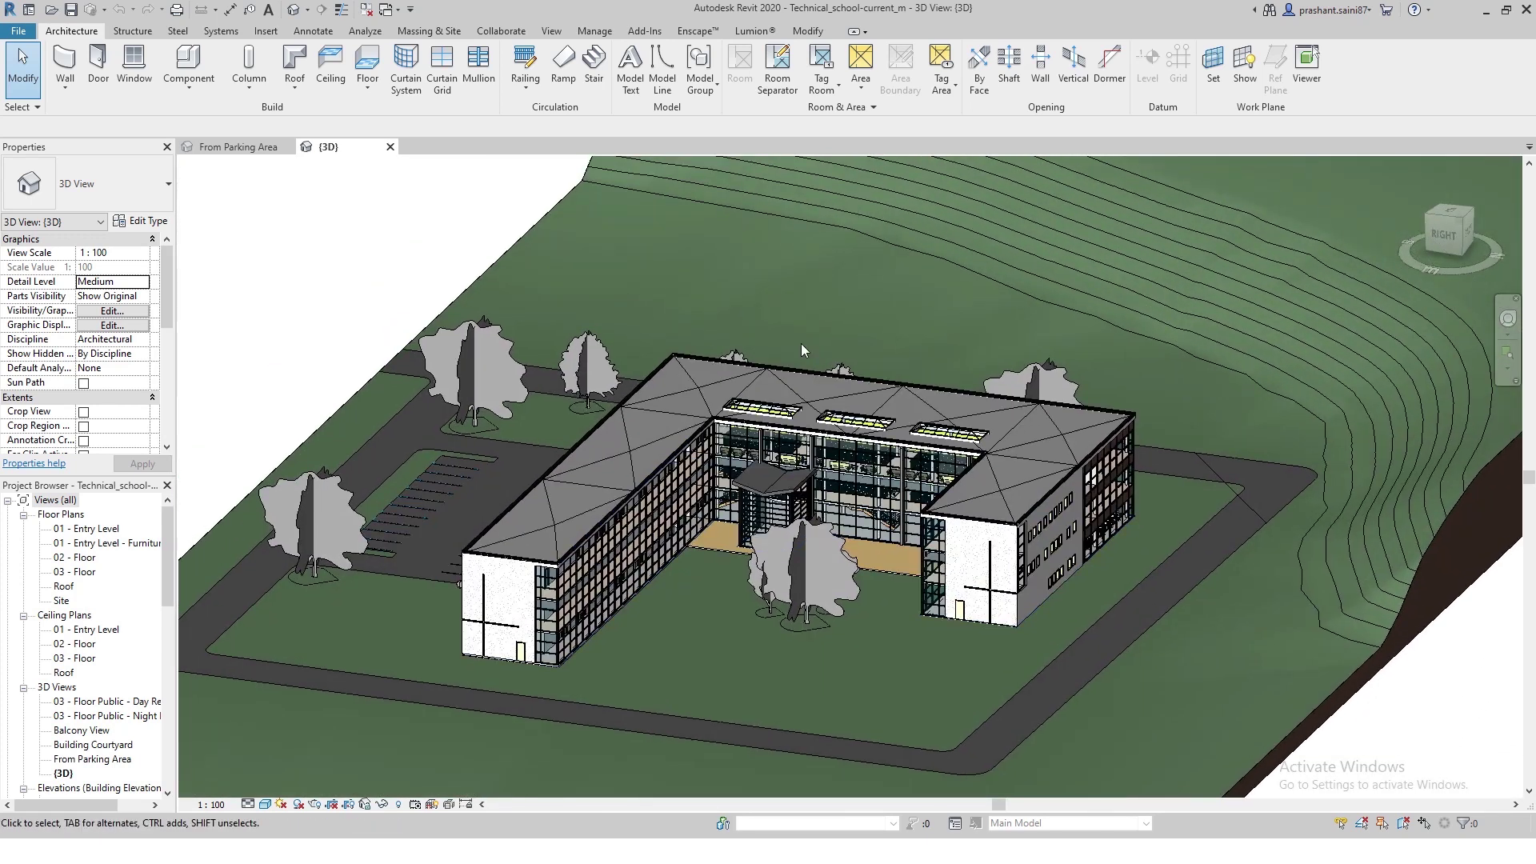
{"action": "left_click", "coordinate": [553, 32]}
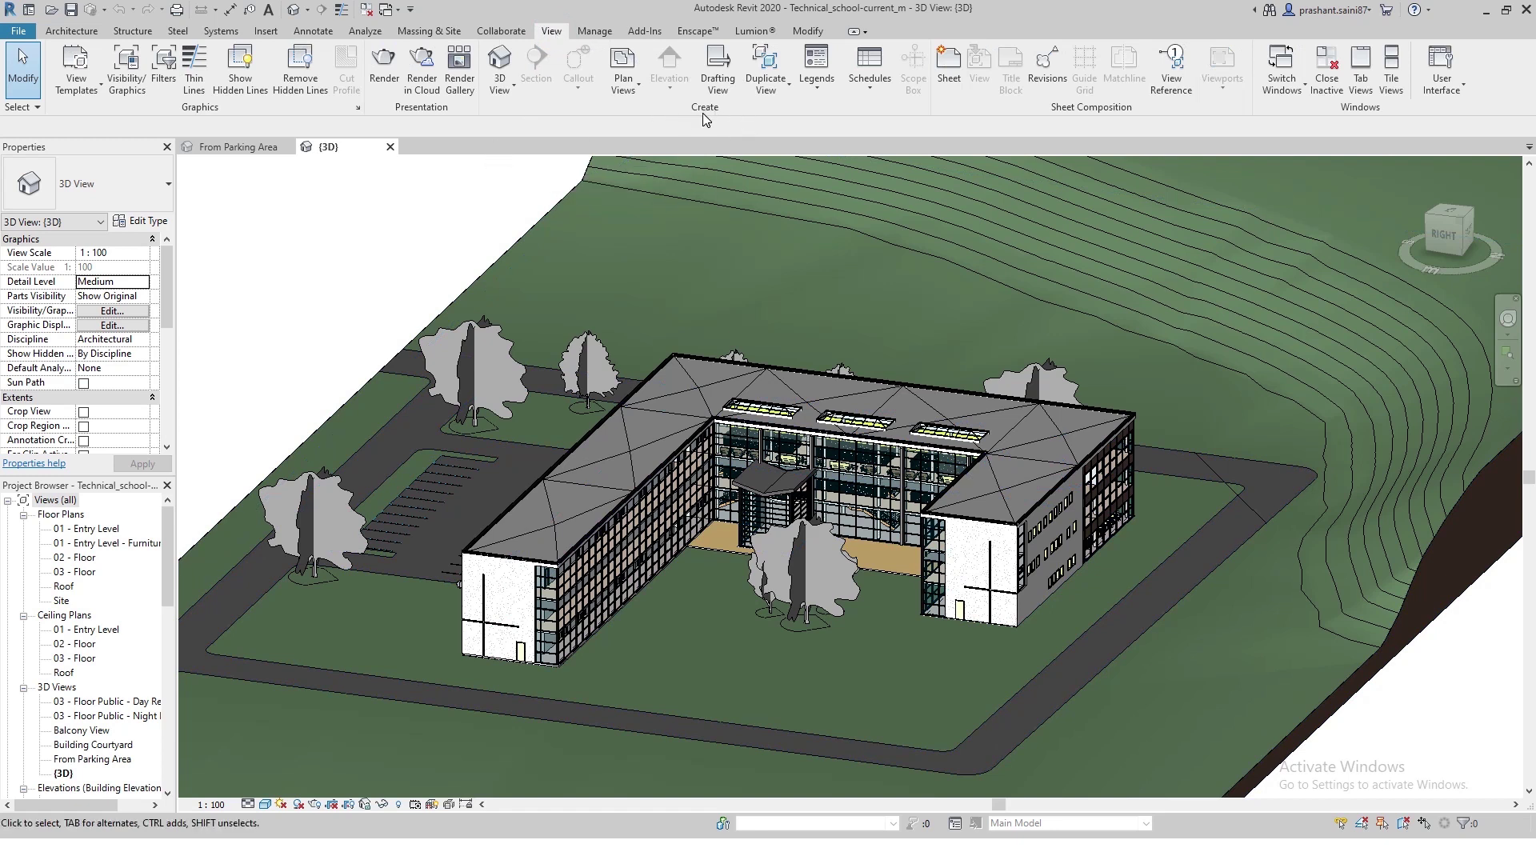
Reveal Walkthrough in the 3D View list and move the Quick Access Toolbar below the ribbon
{"action": "left_click", "coordinate": [500, 97]}
{"action": "left_click", "coordinate": [411, 9]}
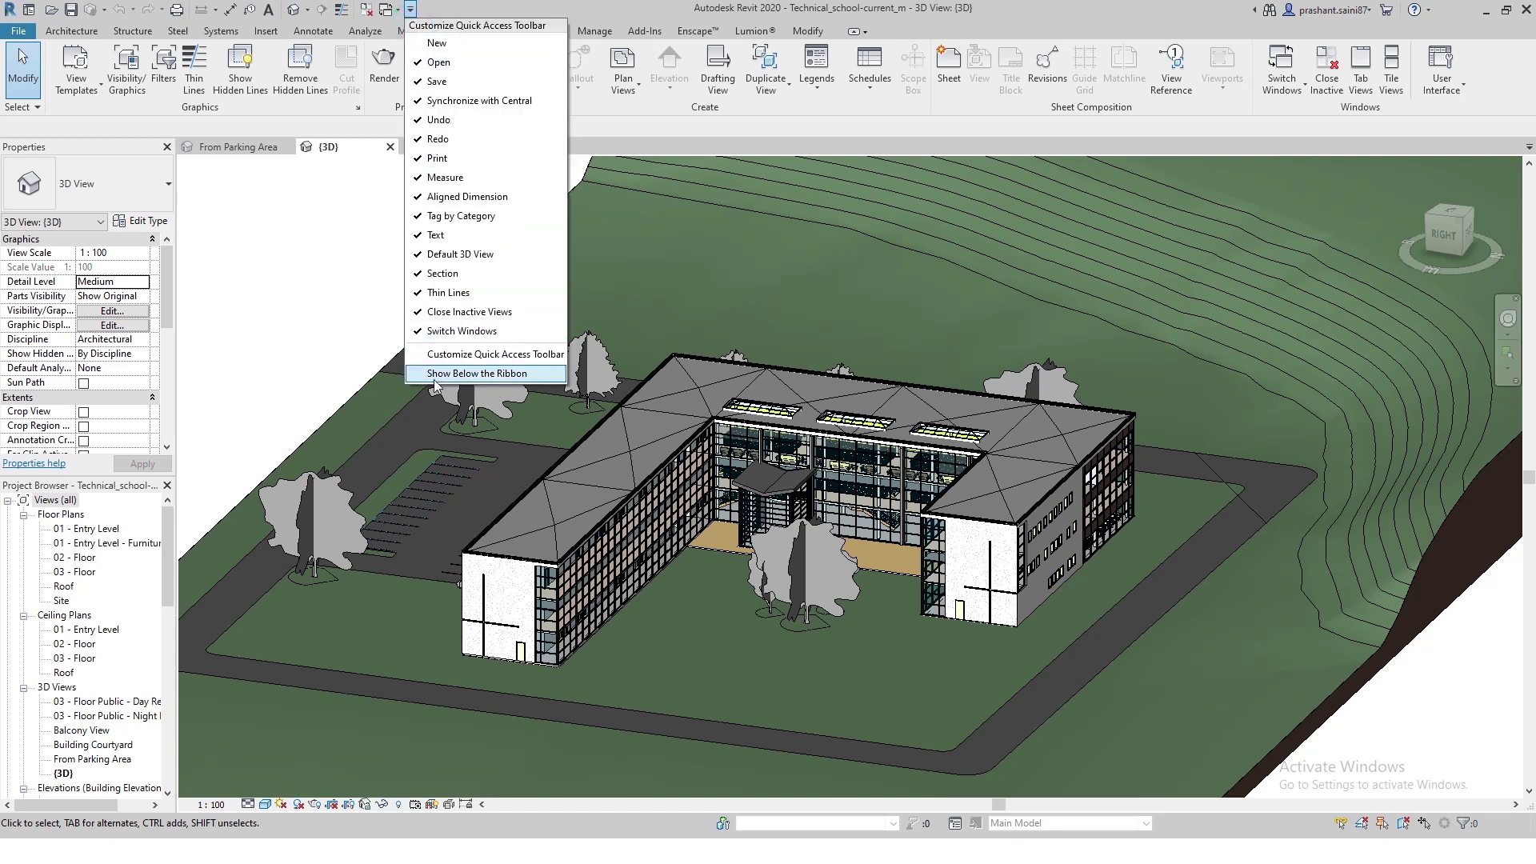
{"action": "left_click", "coordinate": [495, 379]}
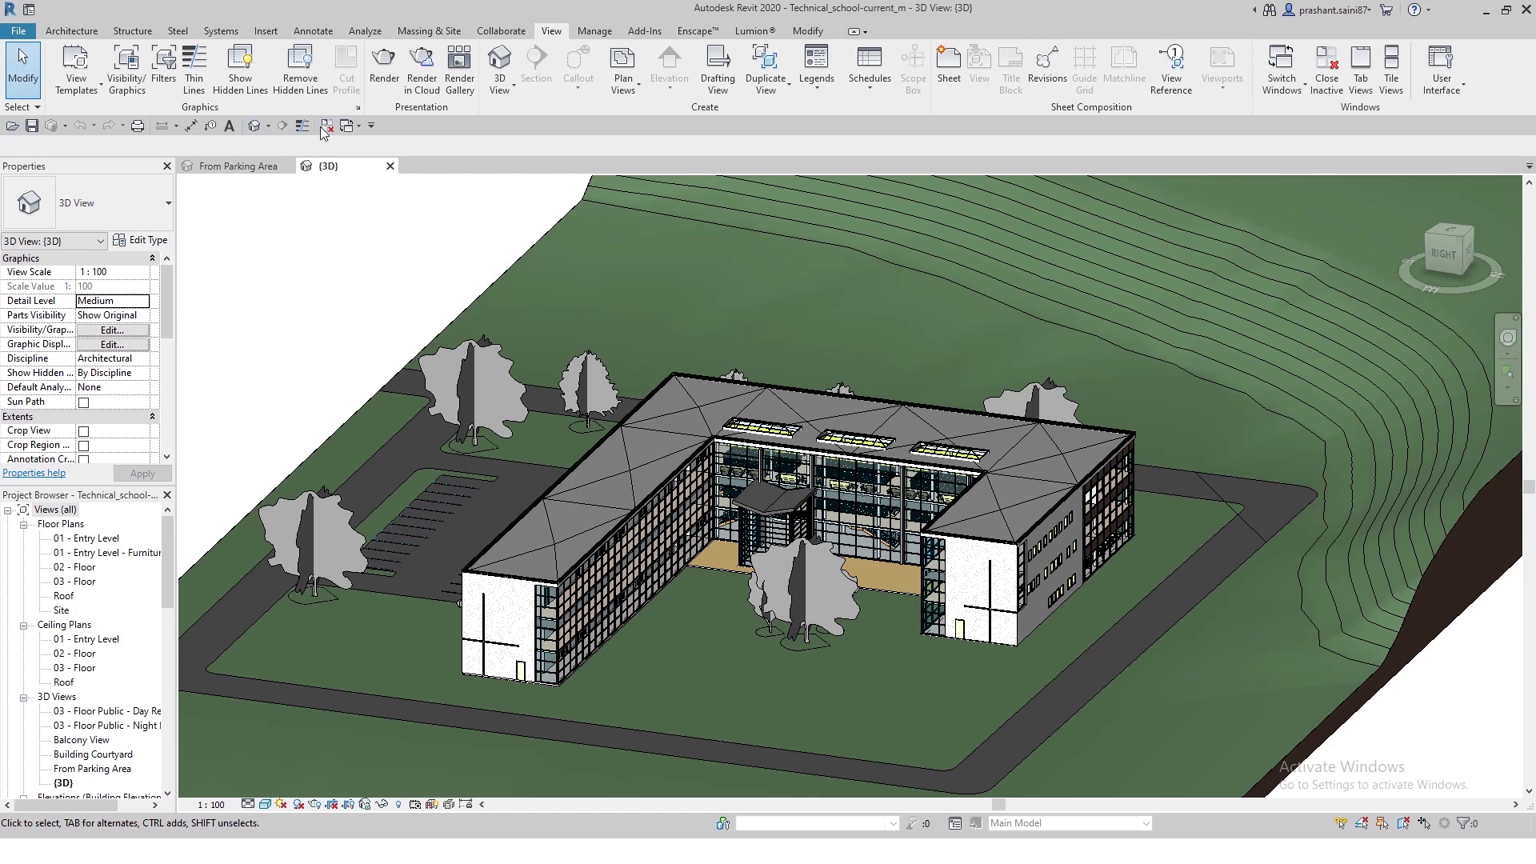
Move the Quick Access Toolbar back above the ribbon
{"action": "right_click", "coordinate": [280, 14]}
{"action": "right_click", "coordinate": [268, 4]}
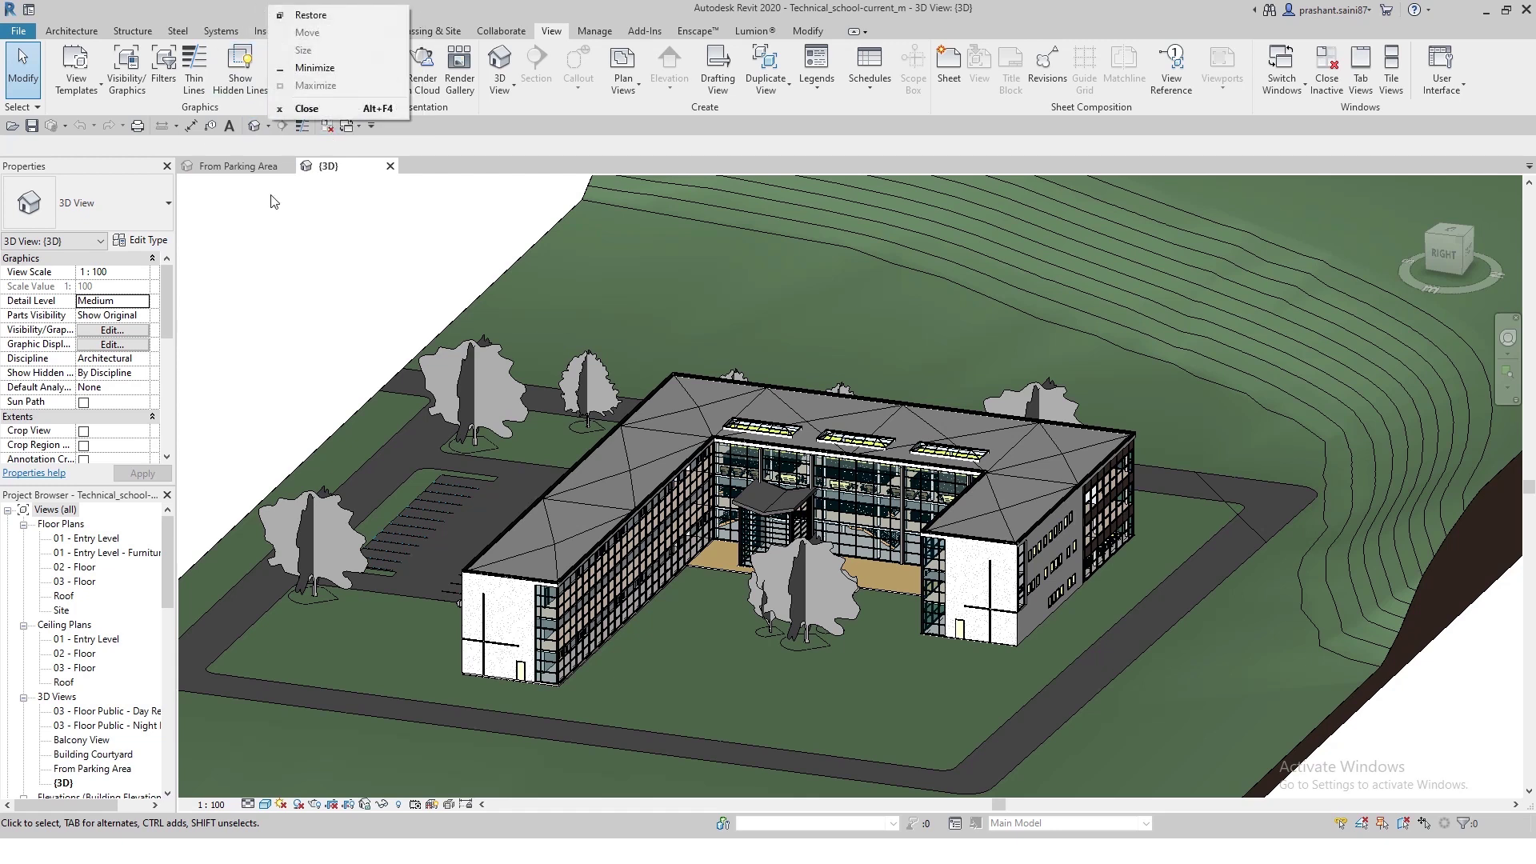
{"action": "left_click", "coordinate": [308, 260]}
{"action": "left_click", "coordinate": [371, 126]}
{"action": "left_click", "coordinate": [384, 490]}
{"action": "right_click", "coordinate": [438, 20]}
{"action": "left_click", "coordinate": [302, 18]}
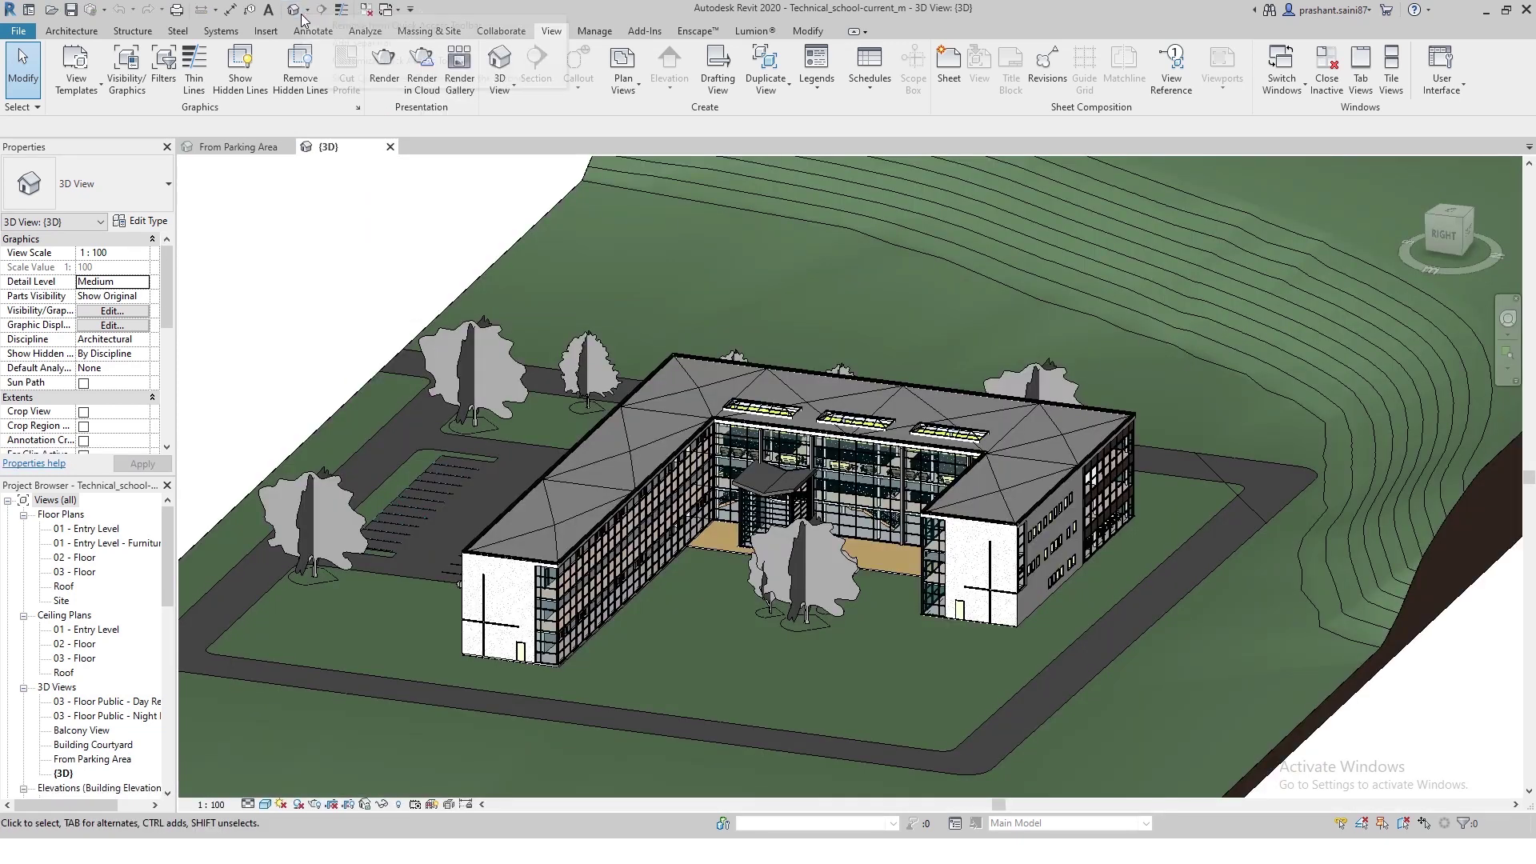
Show Walkthrough in the Quick Access Toolbar's 3D View dropdown
{"action": "right_click", "coordinate": [294, 10]}
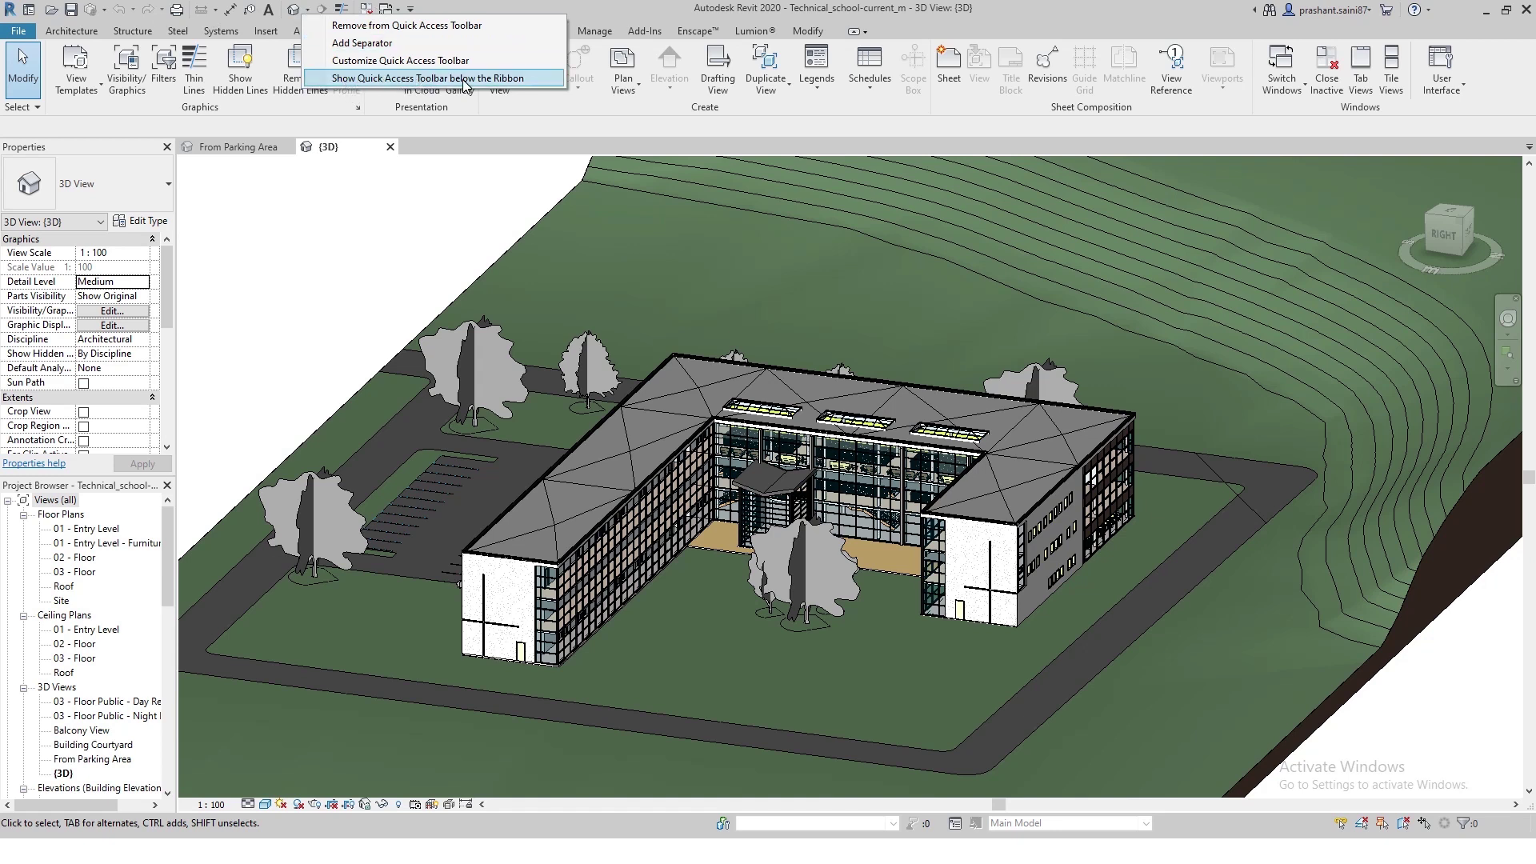
{"action": "left_click", "coordinate": [365, 197]}
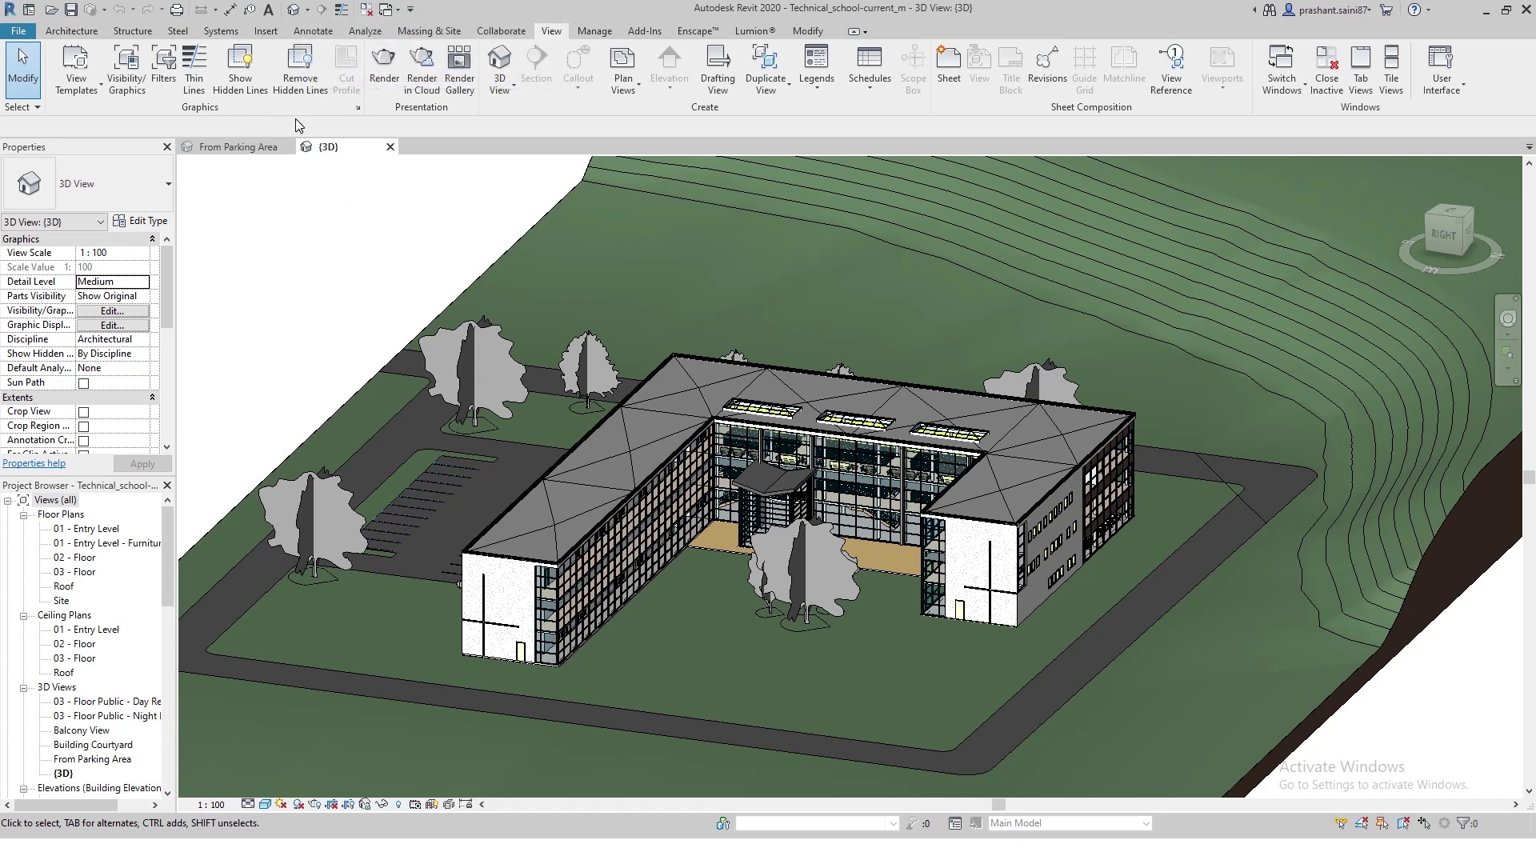
{"action": "left_click", "coordinate": [308, 10]}
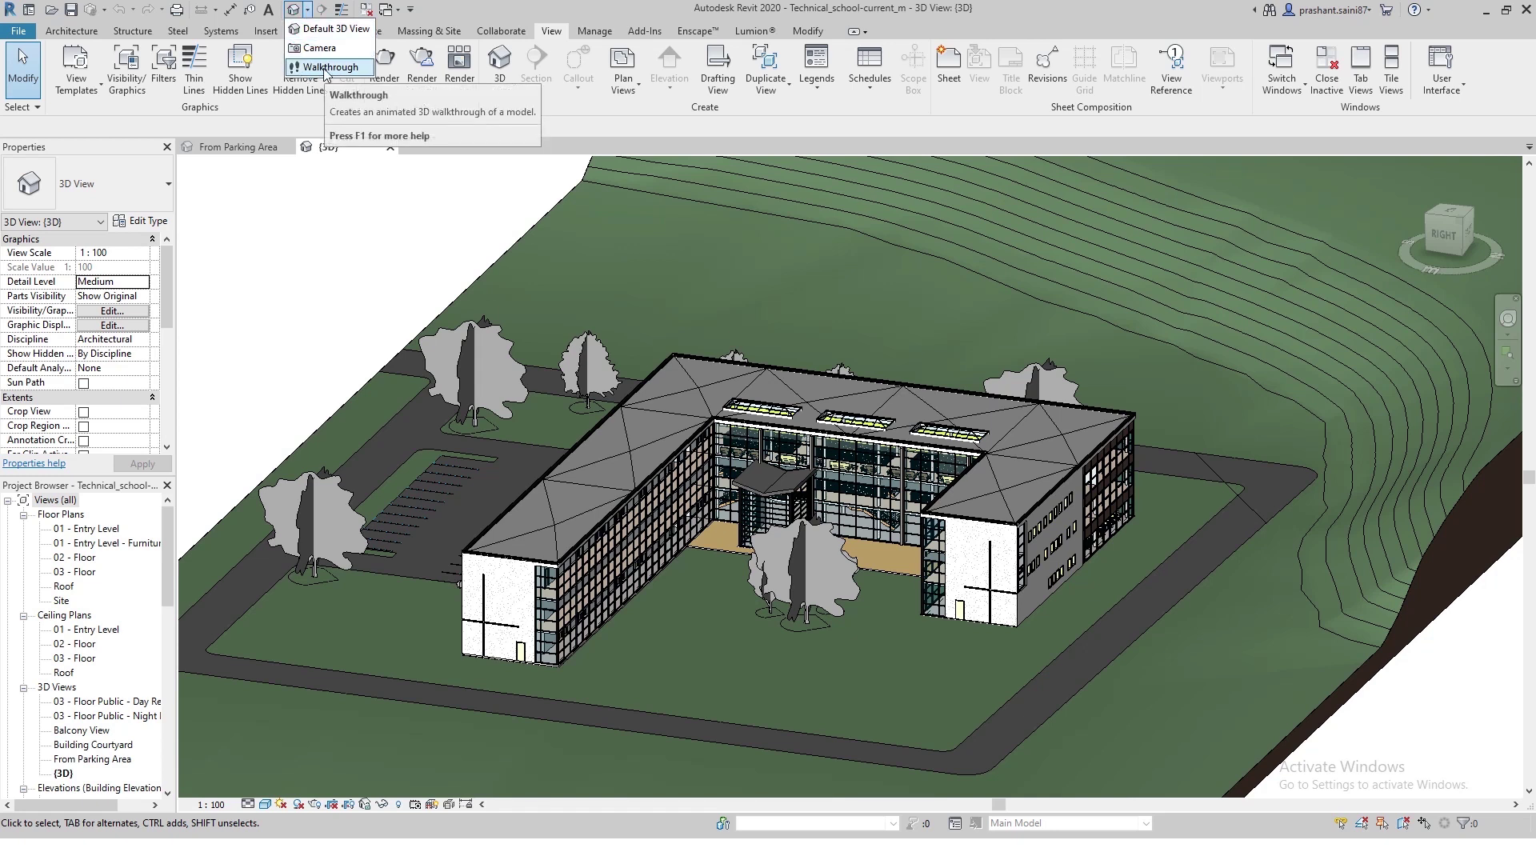
{"action": "left_click", "coordinate": [327, 209]}
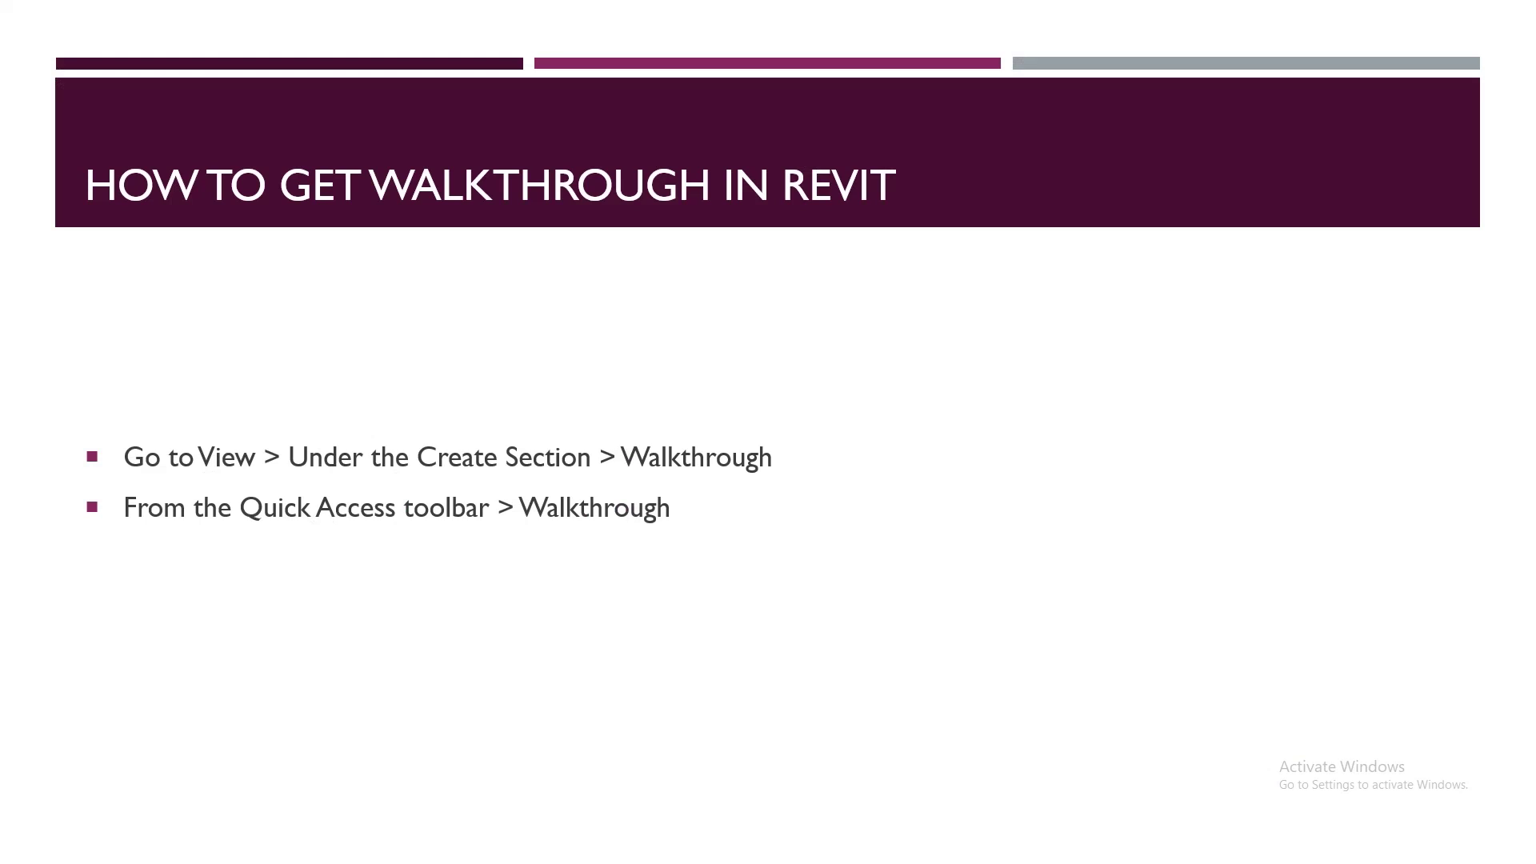
Advance the slide show to the 'What we'll cover in this video' slide
{"action": "left_click", "coordinate": [1056, 389]}
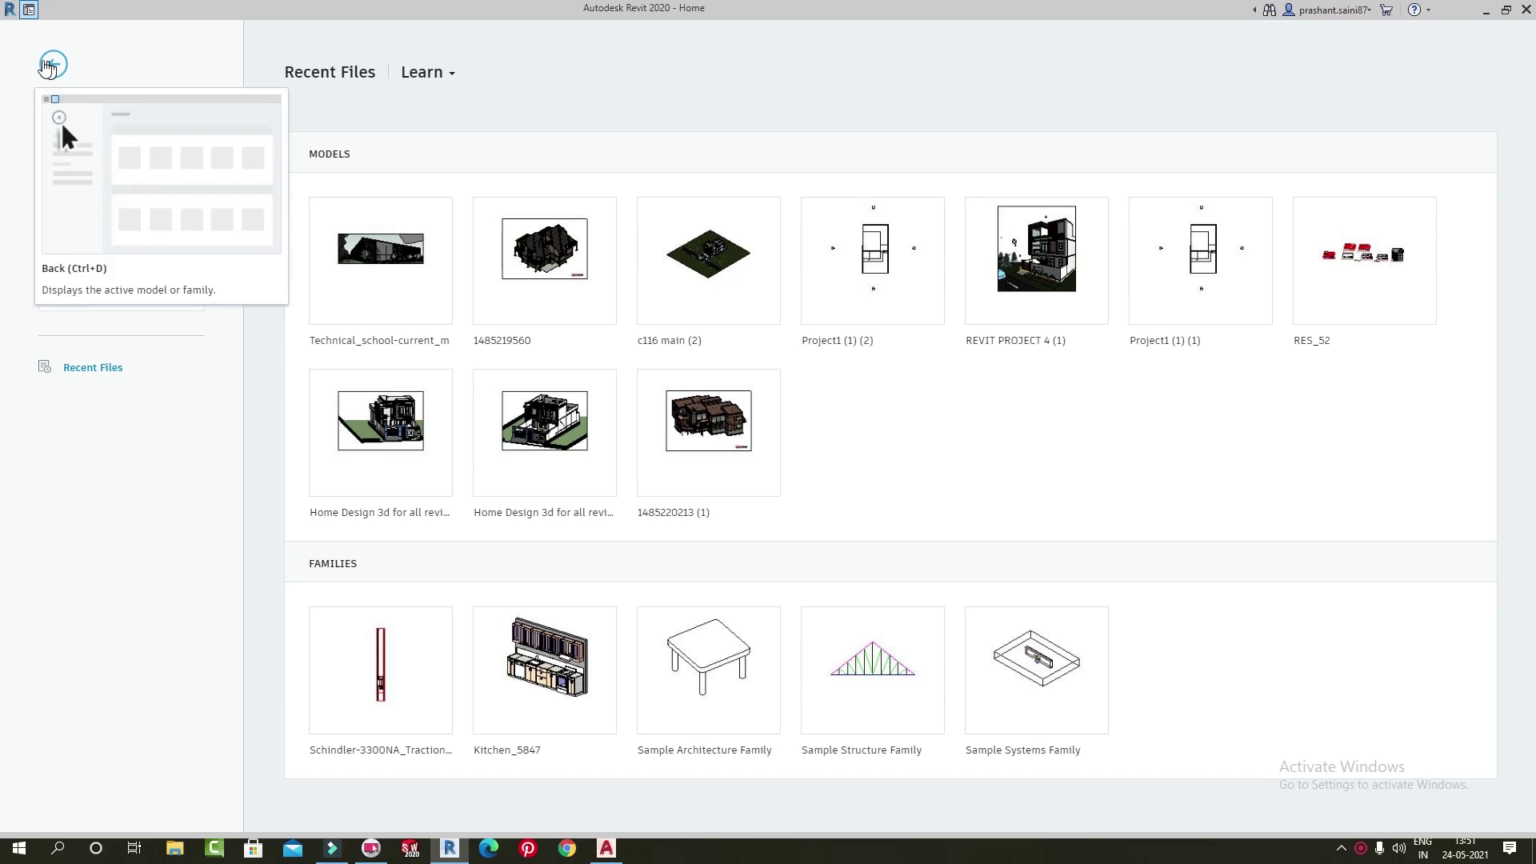
Leave the Home screen and reopen Technical_school-current_m.rvt from Sample Files
{"action": "left_click", "coordinate": [71, 62]}
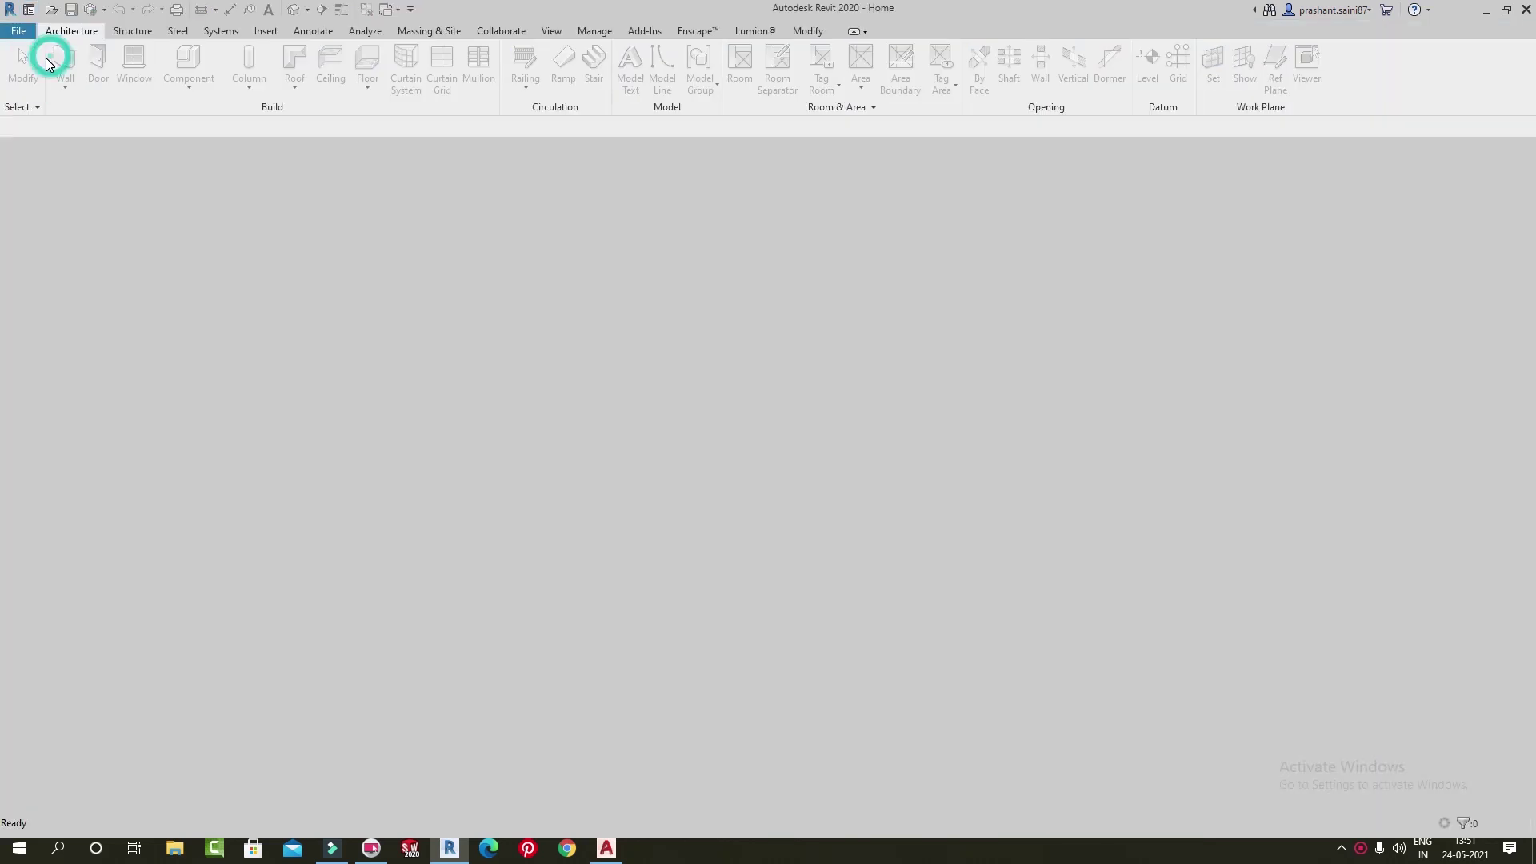
{"action": "left_click", "coordinate": [16, 32]}
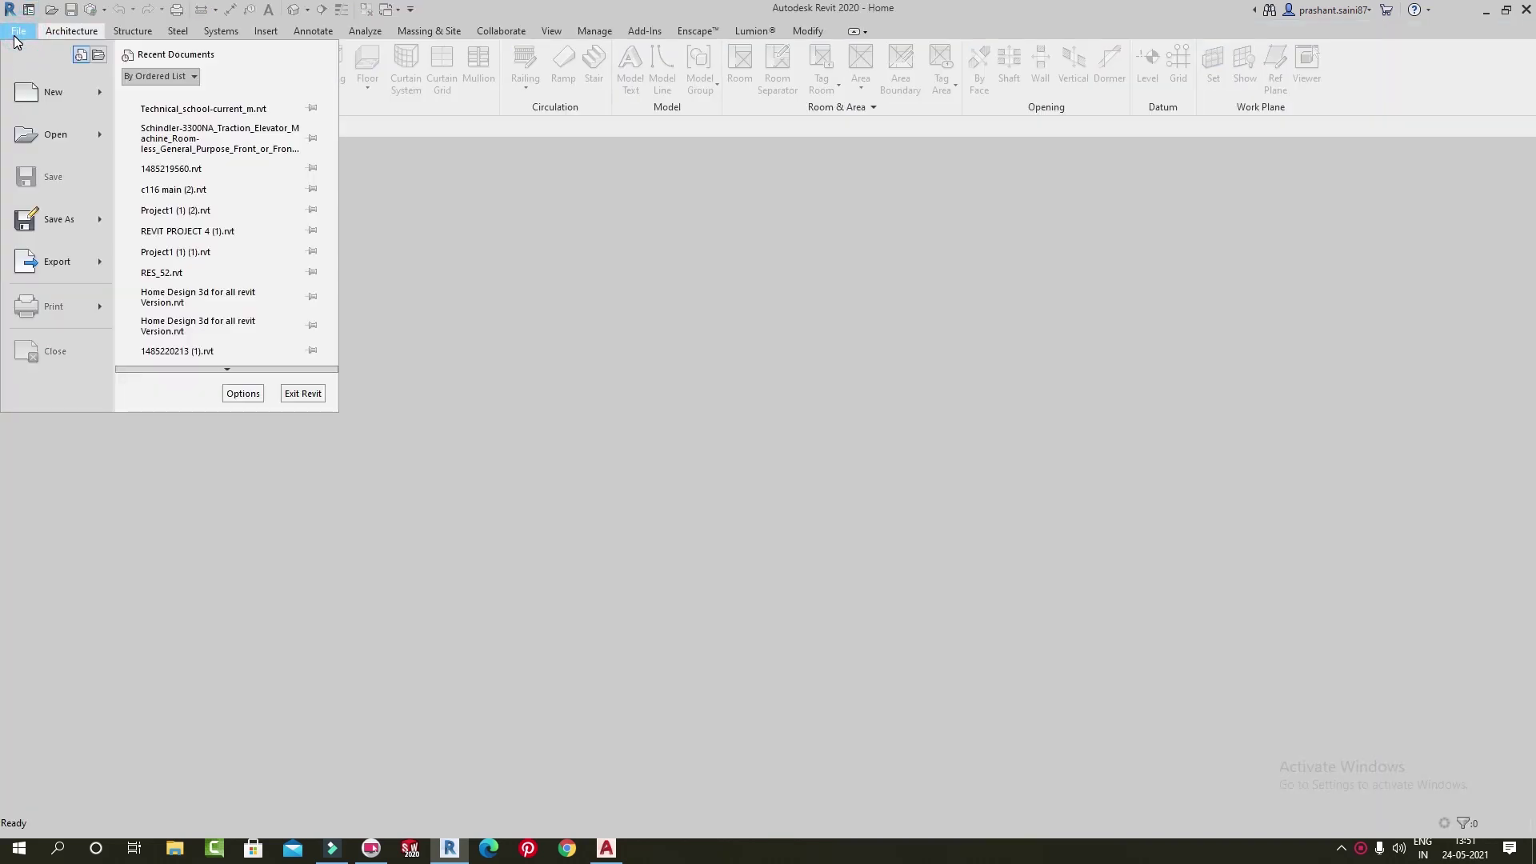
{"action": "left_click", "coordinate": [103, 136]}
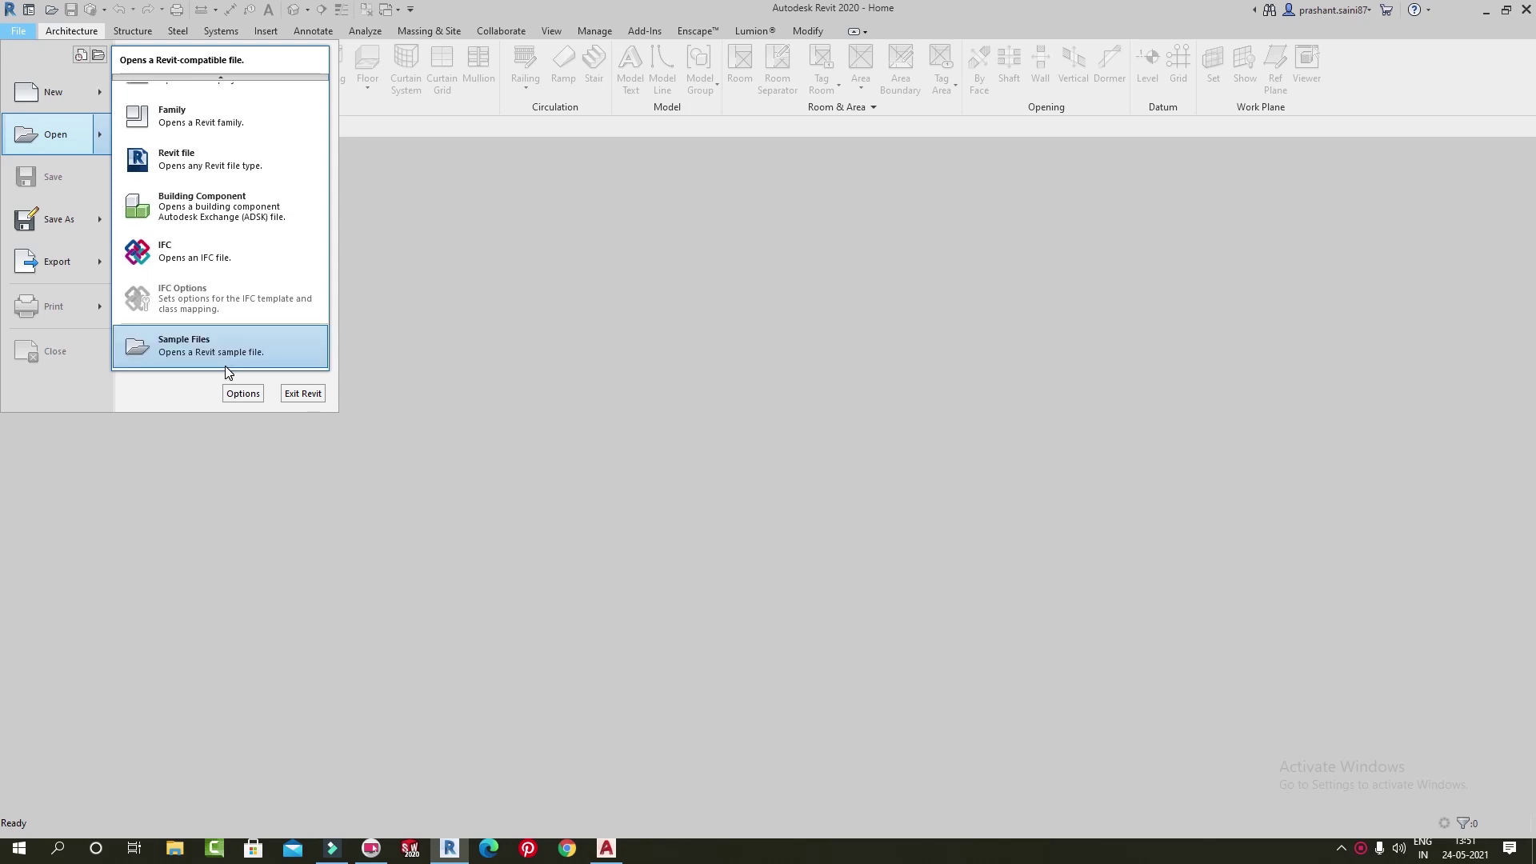
{"action": "left_click", "coordinate": [190, 335]}
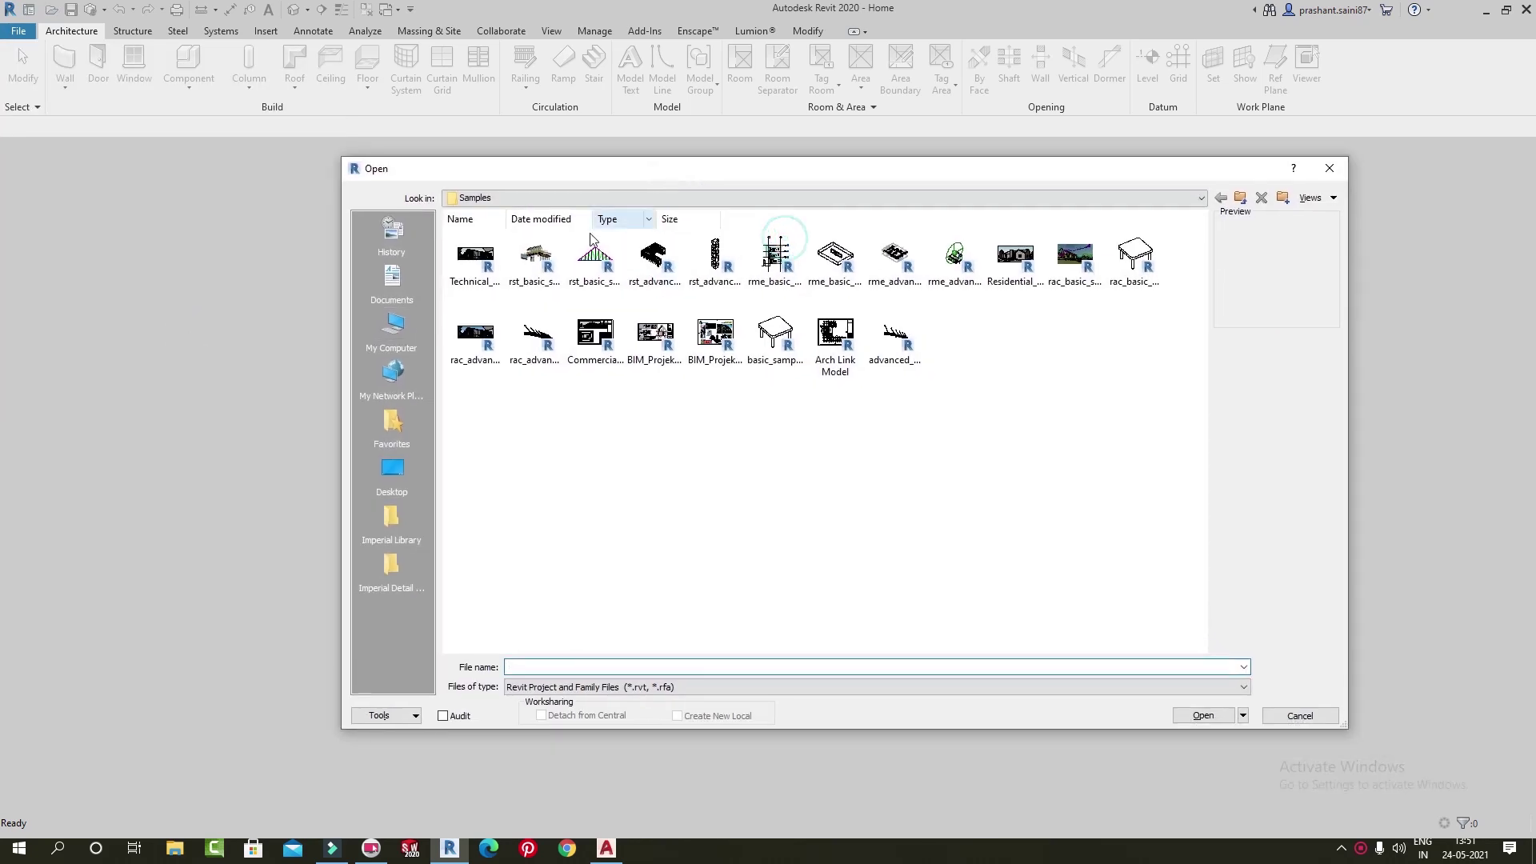
{"action": "left_click", "coordinate": [478, 270]}
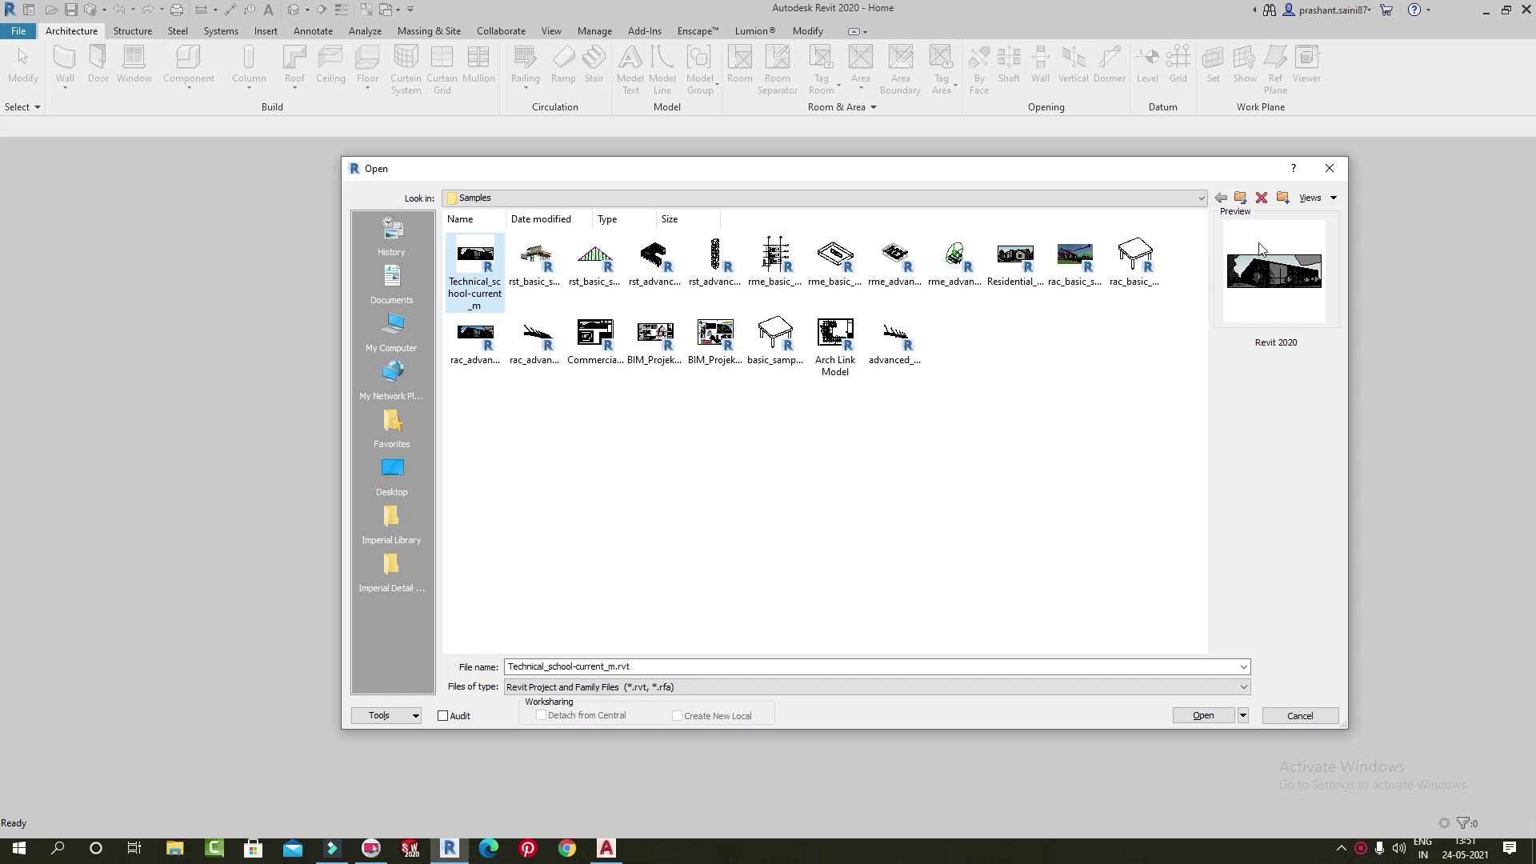
{"action": "left_click", "coordinate": [1201, 716]}
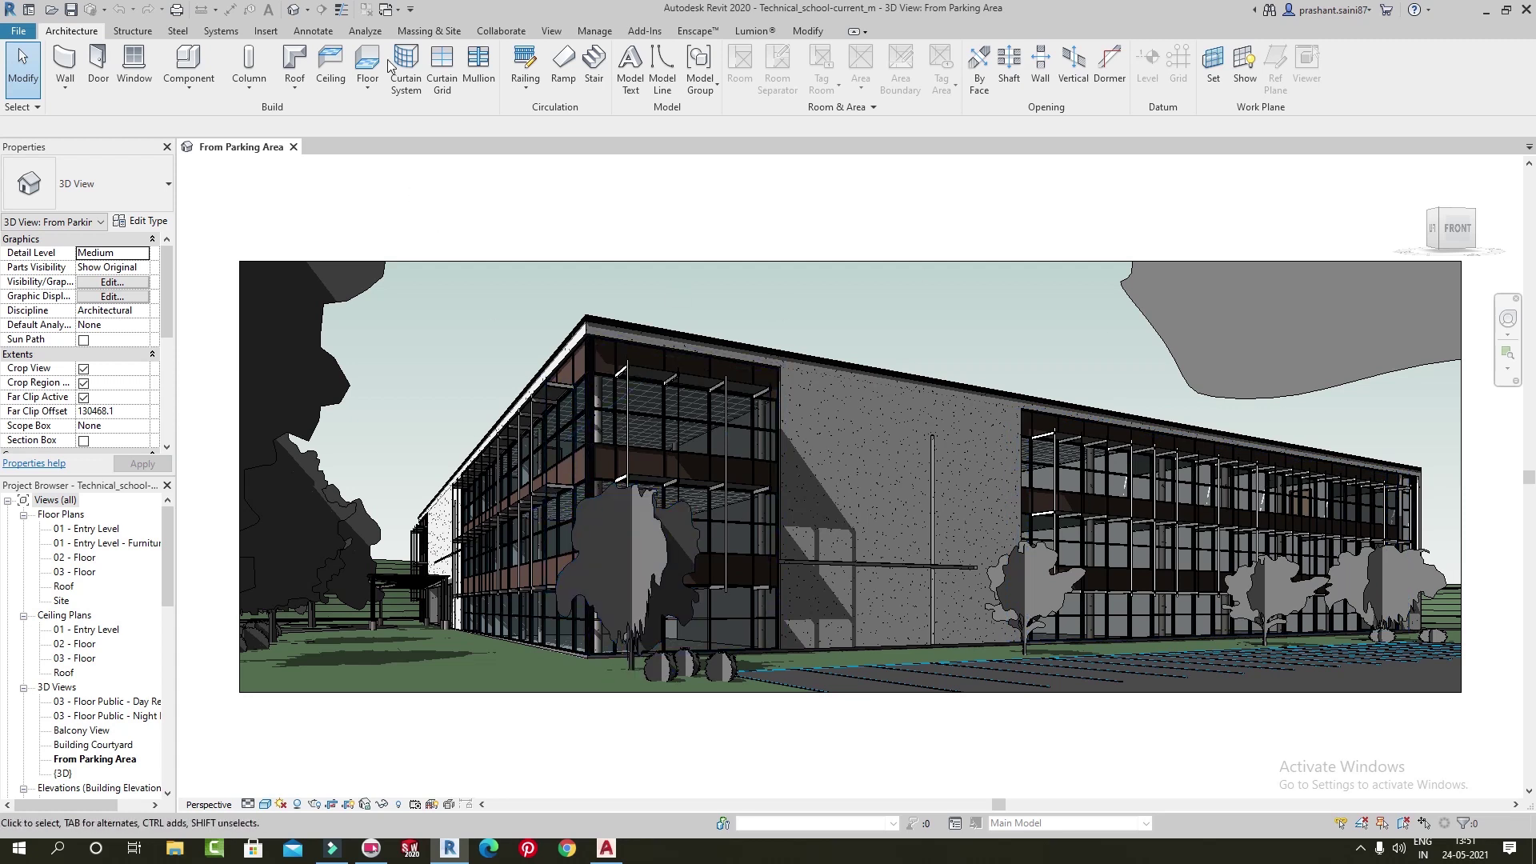
Open the default {3D} view and orbit in close to look into the courtyard
{"action": "left_click", "coordinate": [294, 13]}
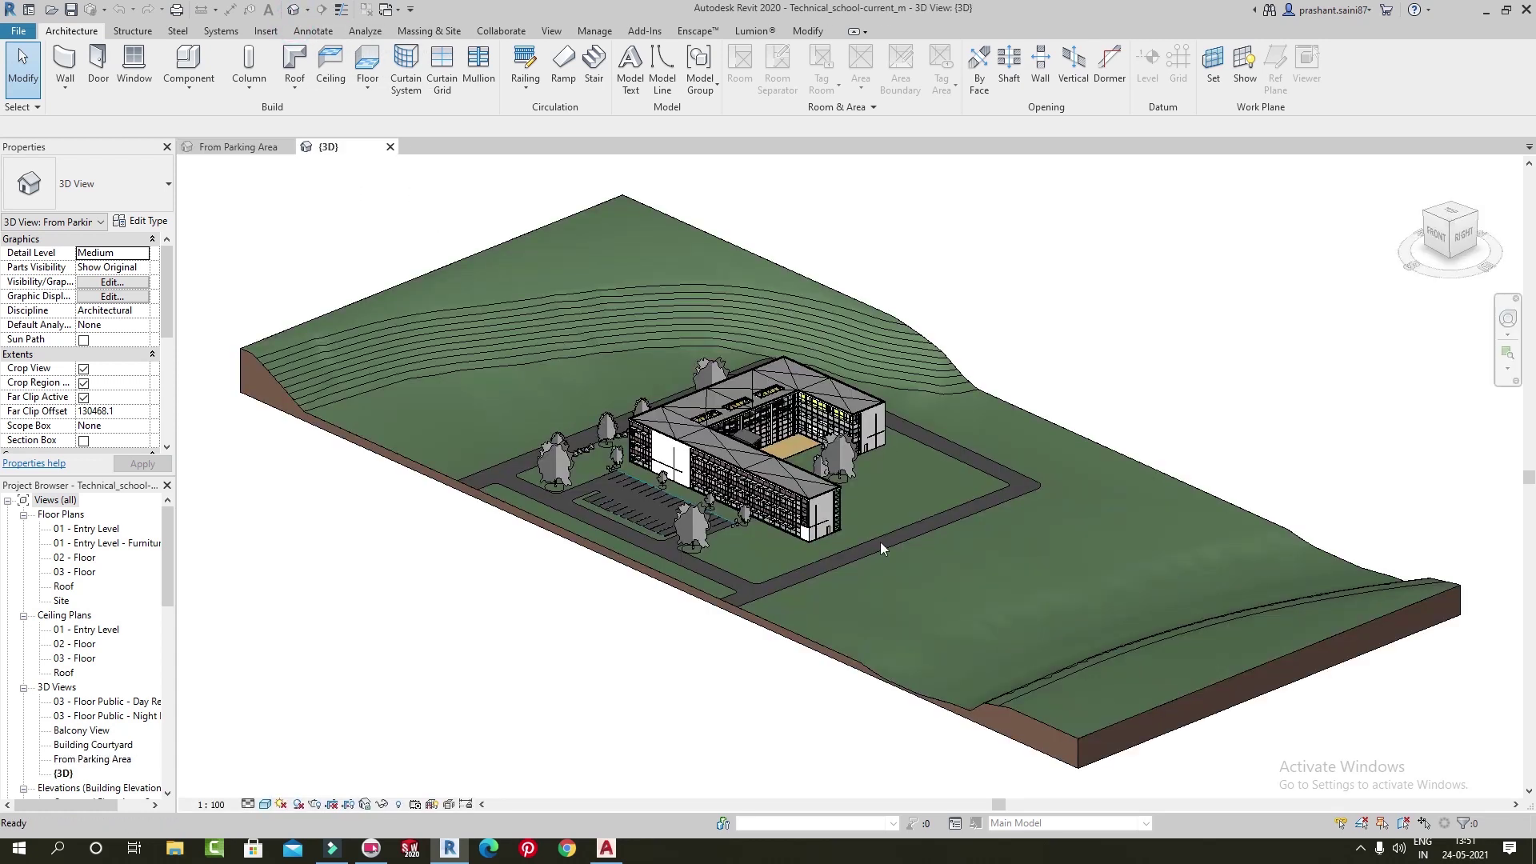
{"action": "scroll", "coordinate": [845, 486], "scroll_direction": "up", "scroll_amount": 2}
{"action": "middle_click_drag", "start_coordinate": [845, 485], "coordinate": [1002, 525], "text": "shift"}
{"action": "scroll", "coordinate": [974, 514], "scroll_direction": "up", "scroll_amount": 3}
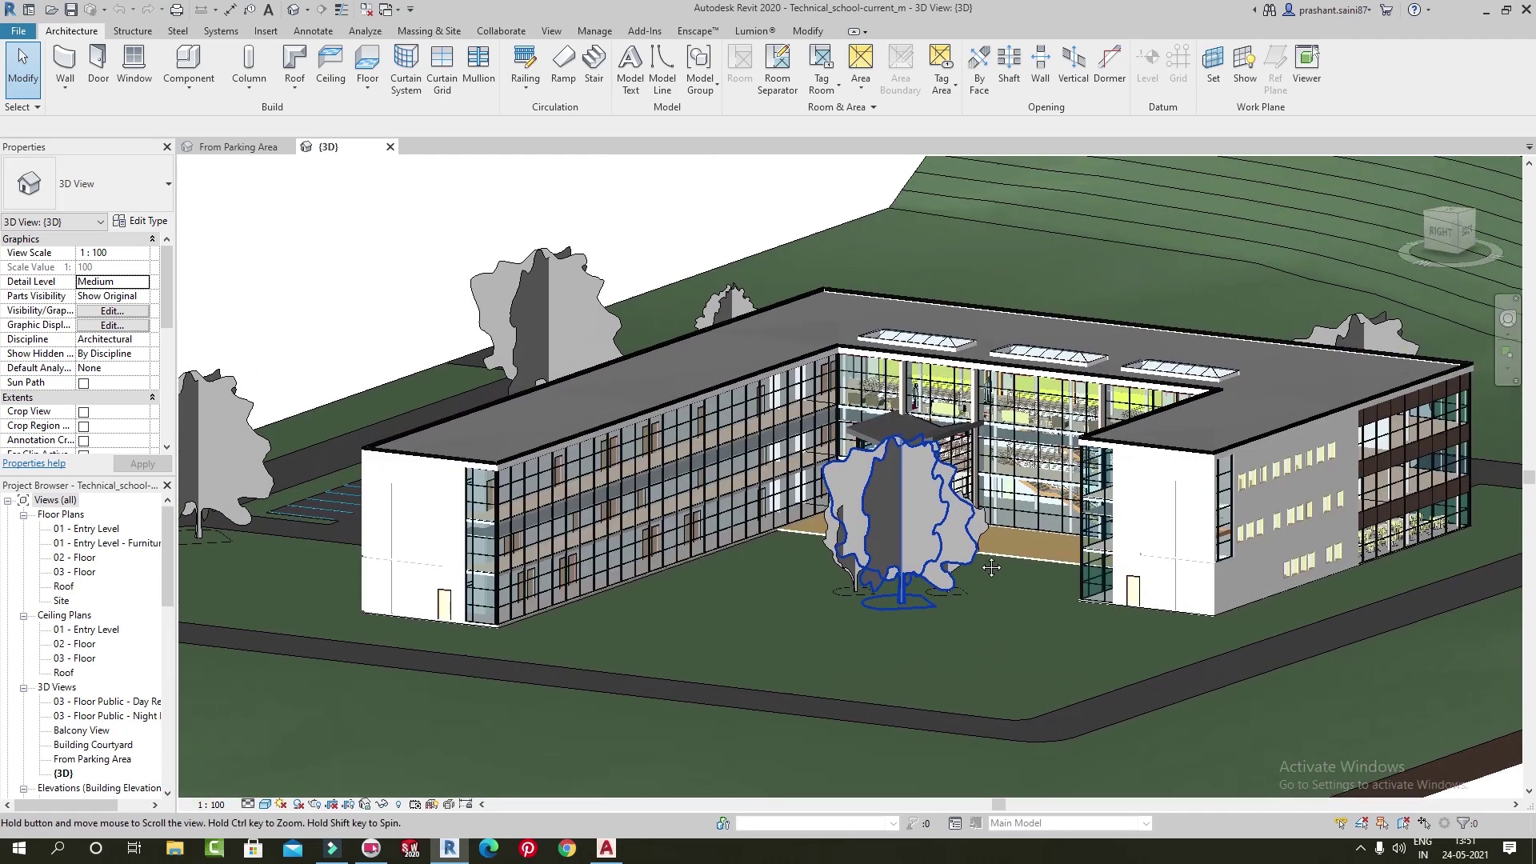
{"action": "scroll", "coordinate": [1002, 525], "scroll_direction": "up", "scroll_amount": 2}
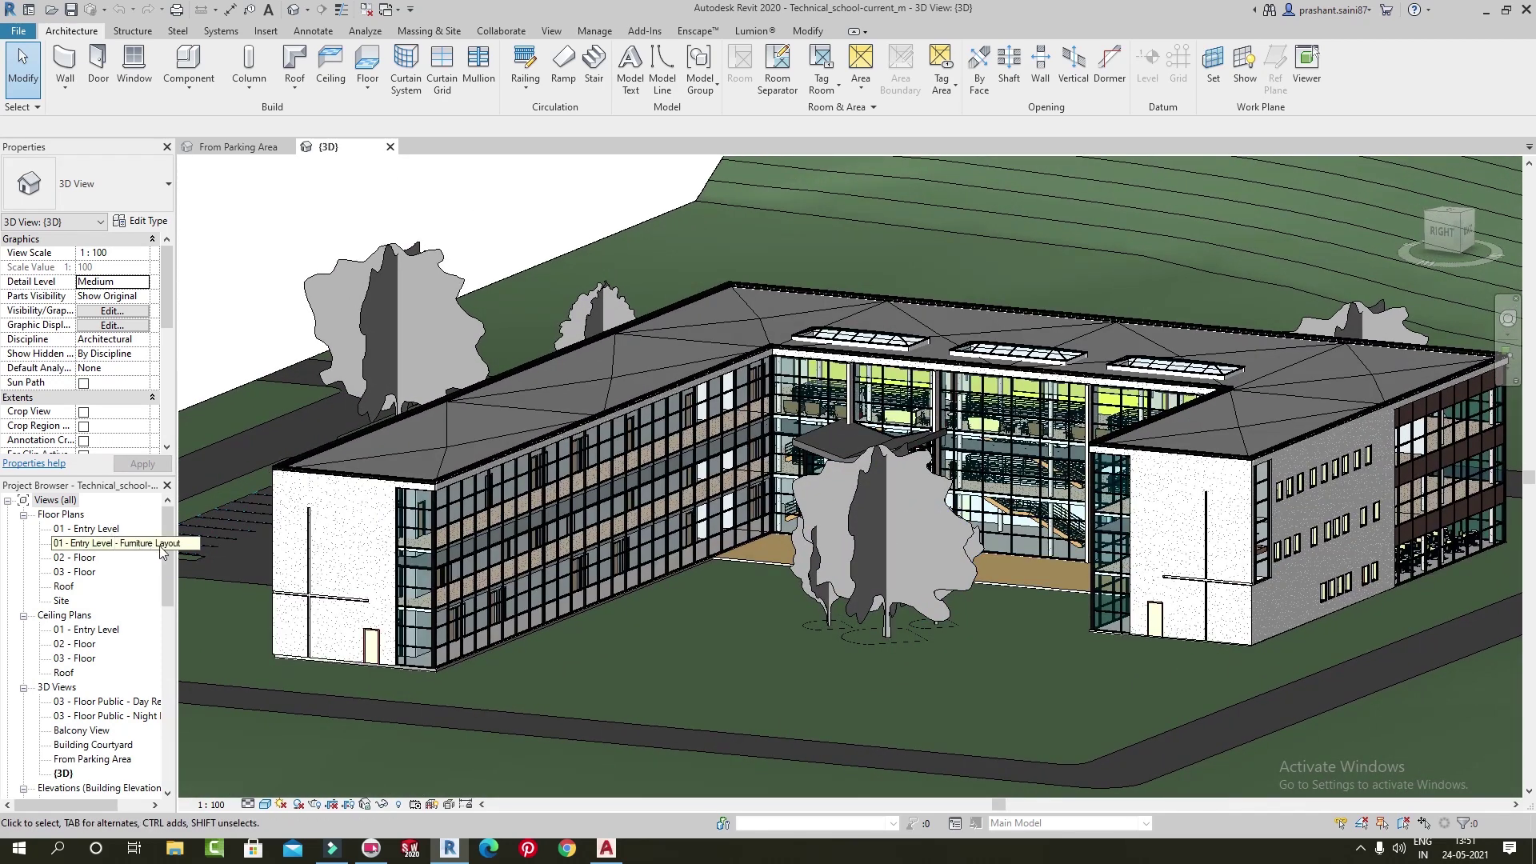
Select the Fly into Building walkthrough in the Project Browser
{"action": "left_click_drag", "start_coordinate": [169, 556], "coordinate": [169, 680]}
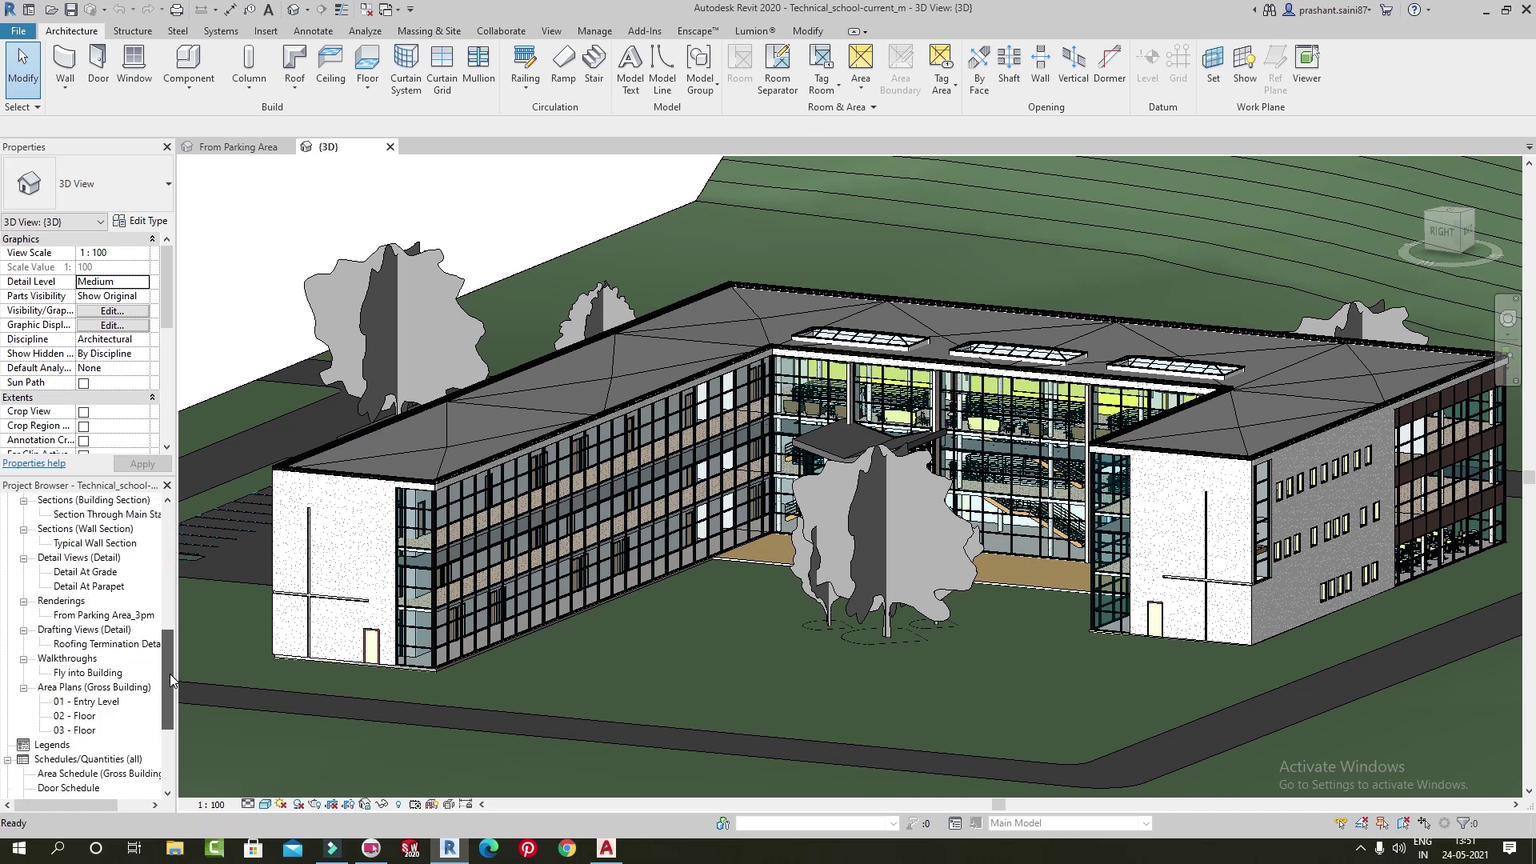
{"action": "left_click", "coordinate": [49, 676]}
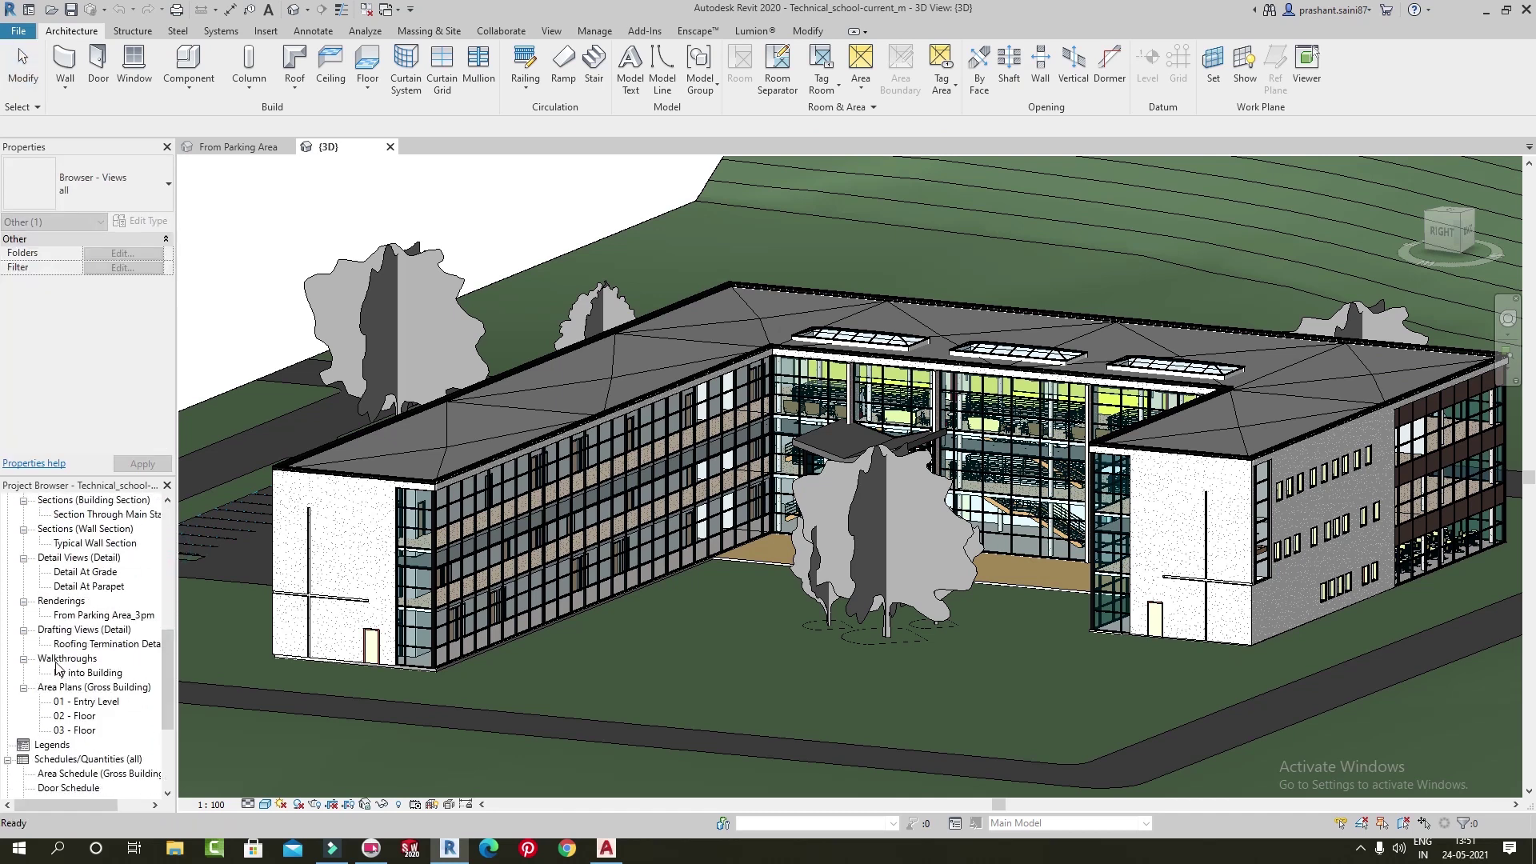
{"action": "left_click", "coordinate": [59, 672]}
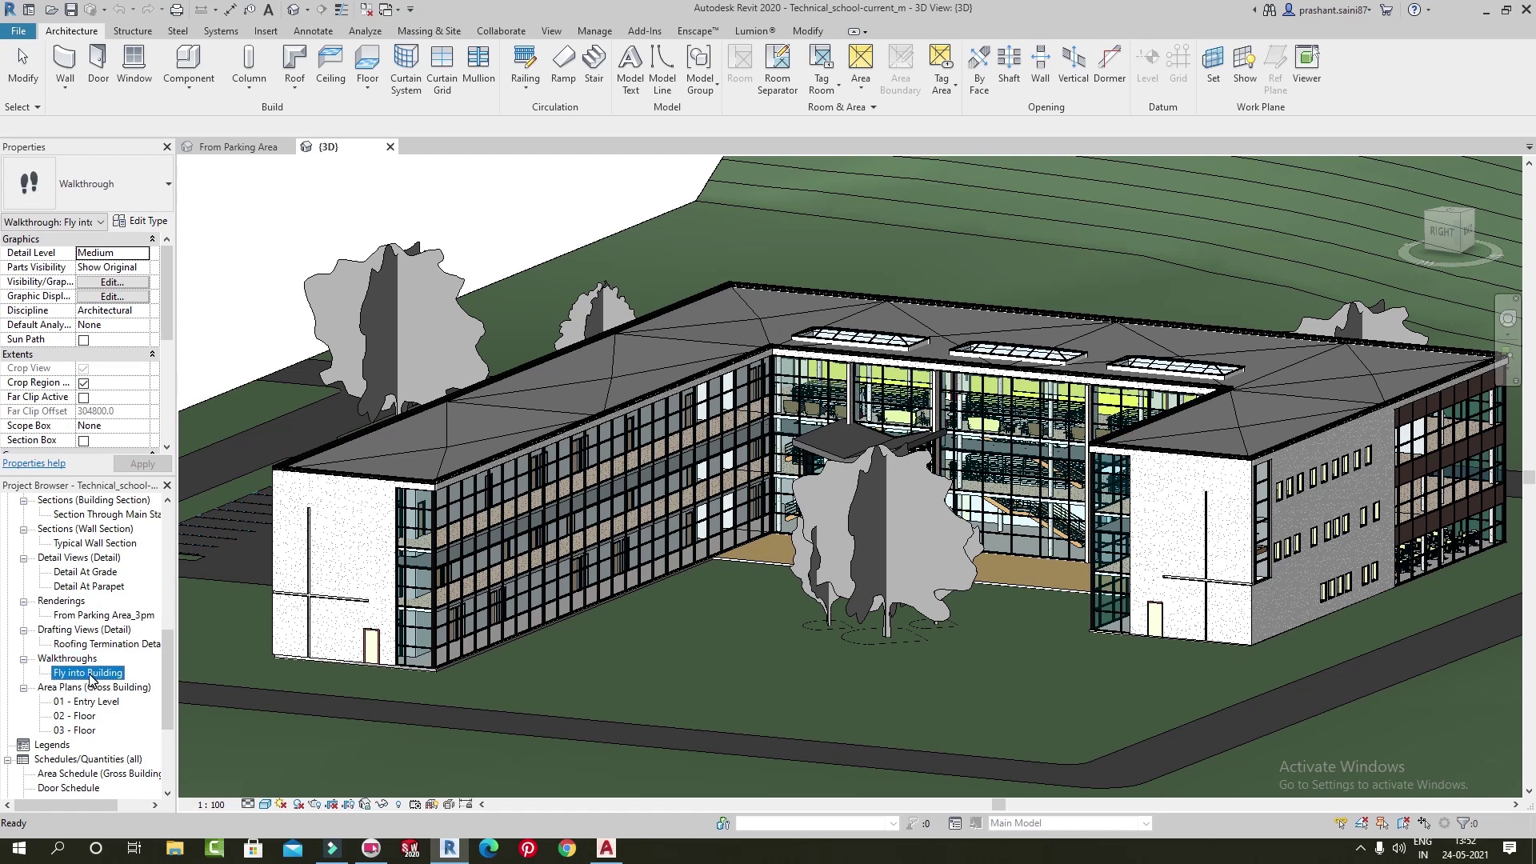
Show the Fly into Building walkthrough camera in the 3D view
{"action": "right_click", "coordinate": [89, 680]}
{"action": "left_click", "coordinate": [71, 680]}
{"action": "right_click", "coordinate": [70, 680]}
{"action": "left_click", "coordinate": [70, 683]}
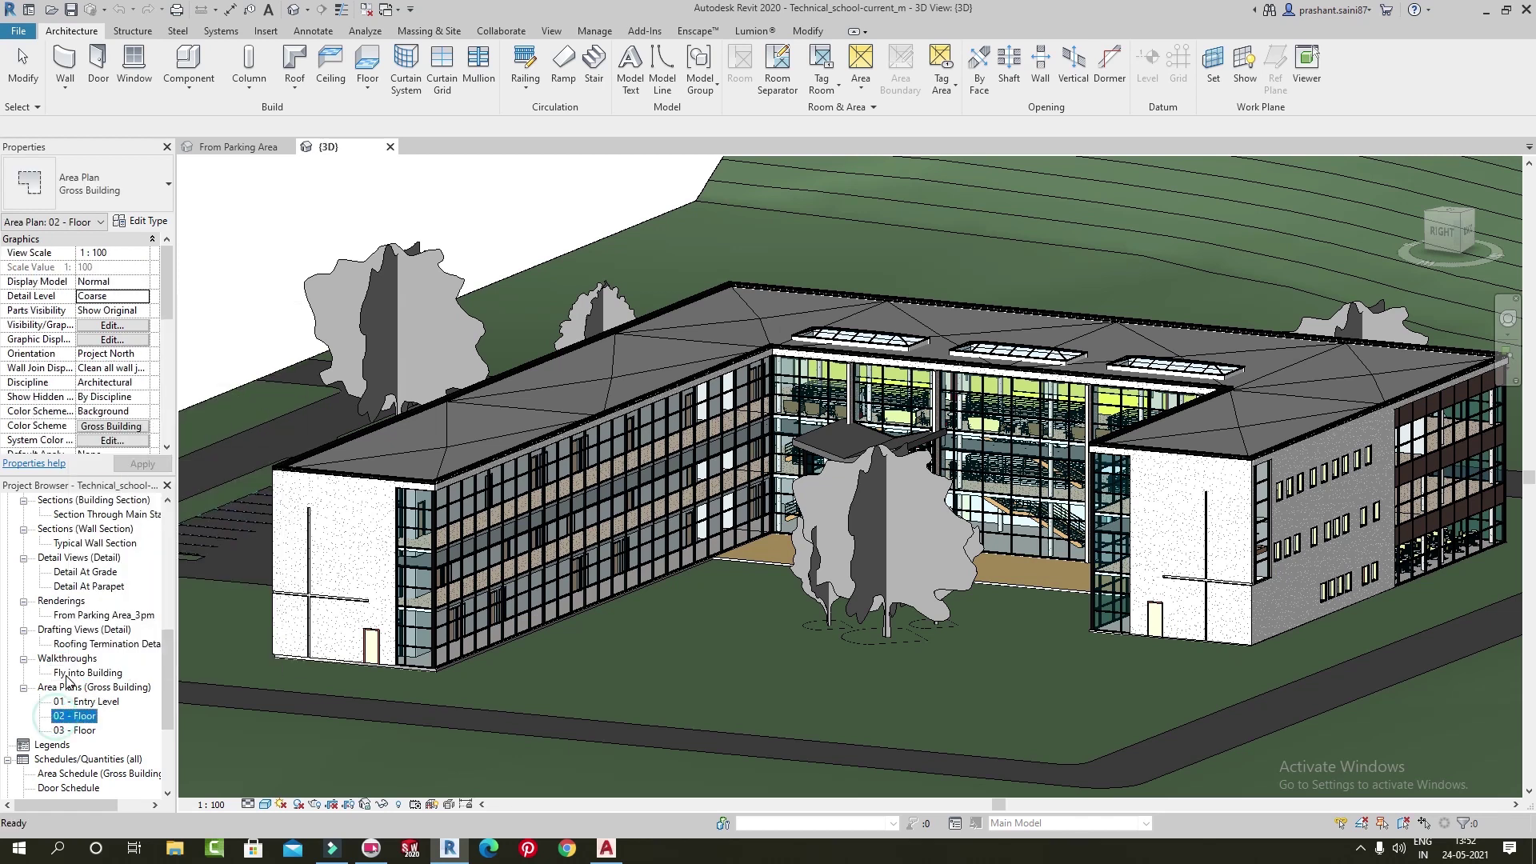
{"action": "right_click", "coordinate": [69, 682]}
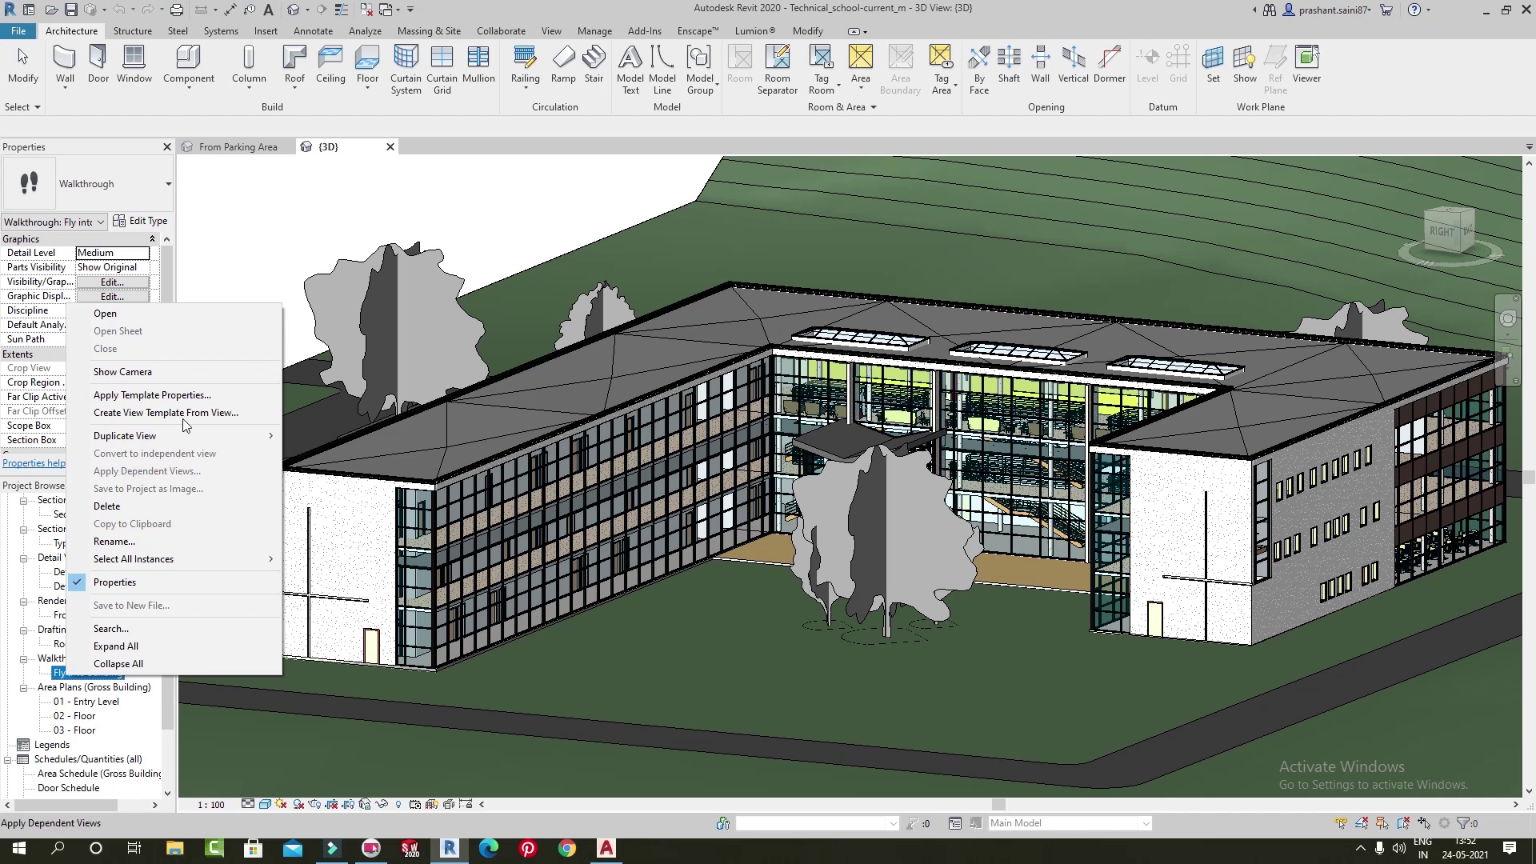
{"action": "left_click", "coordinate": [116, 379]}
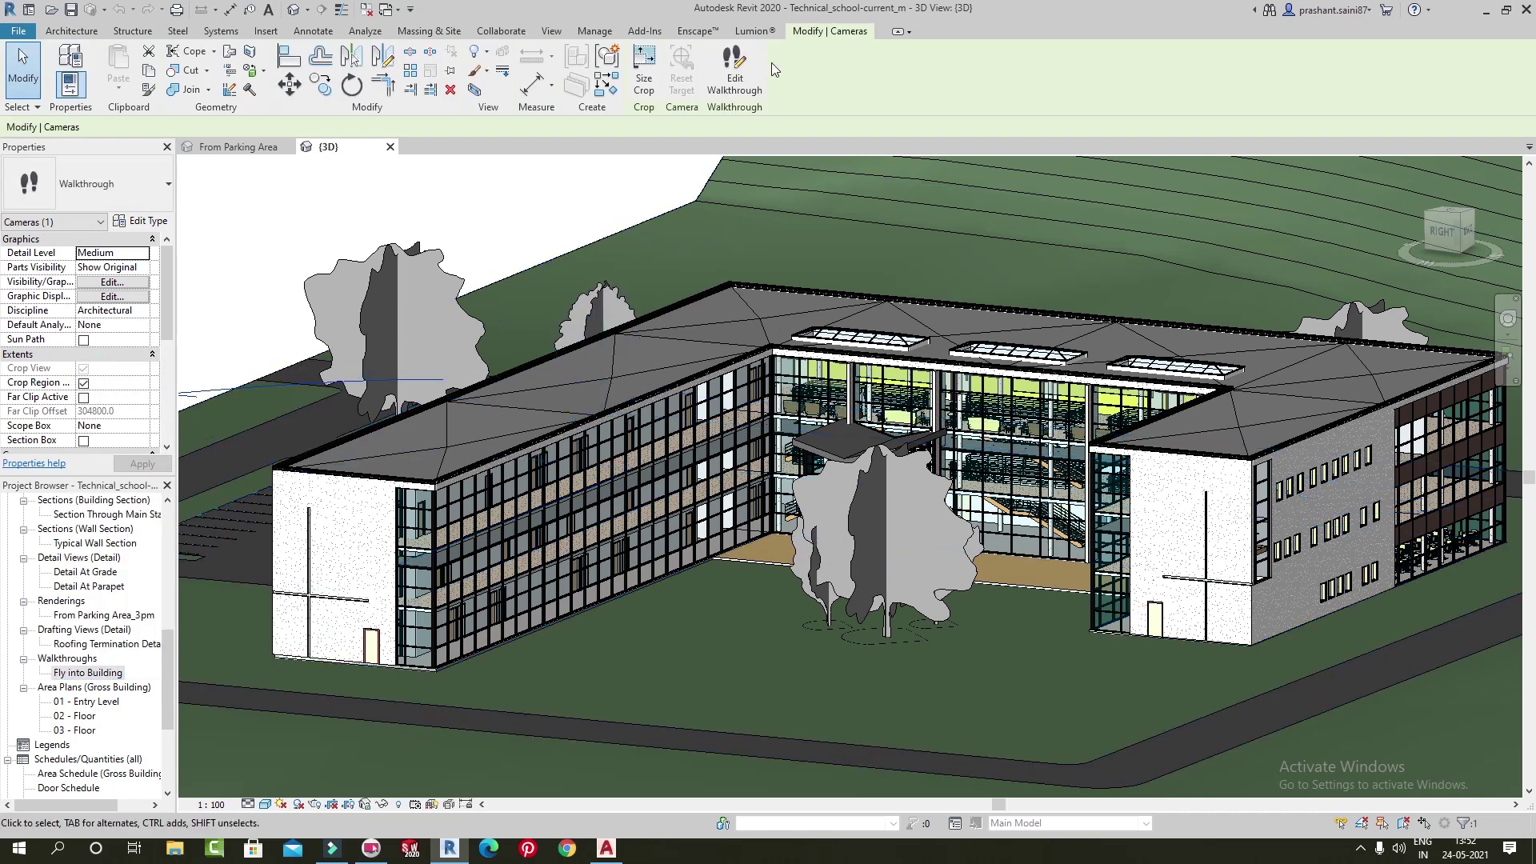
Open the walkthrough for editing, set the frame to 1, and play it through
{"action": "left_click", "coordinate": [735, 73]}
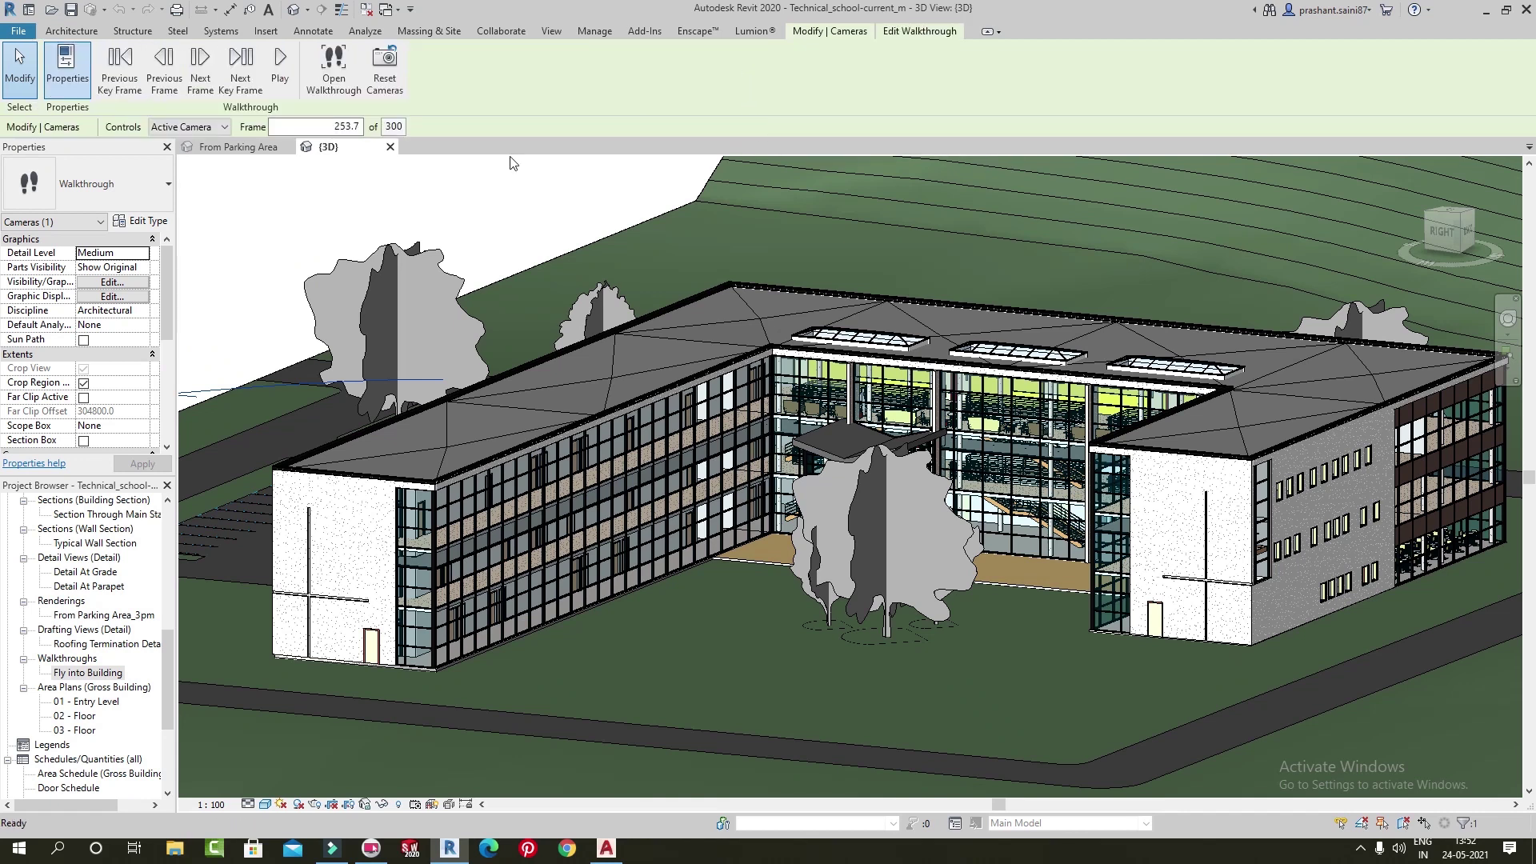
{"action": "left_click", "coordinate": [320, 70]}
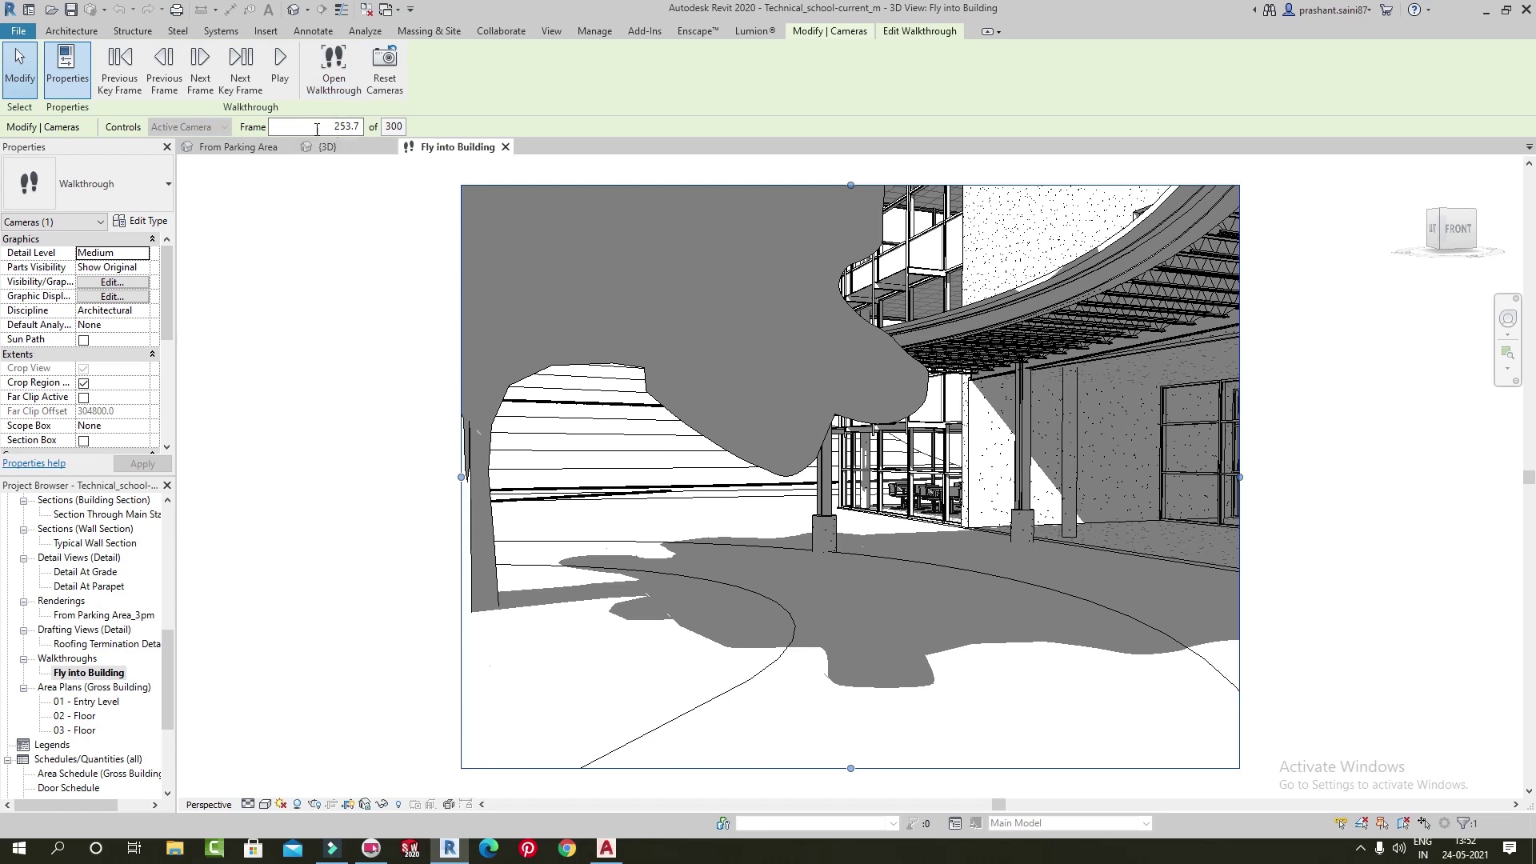
{"action": "left_click", "coordinate": [320, 127]}
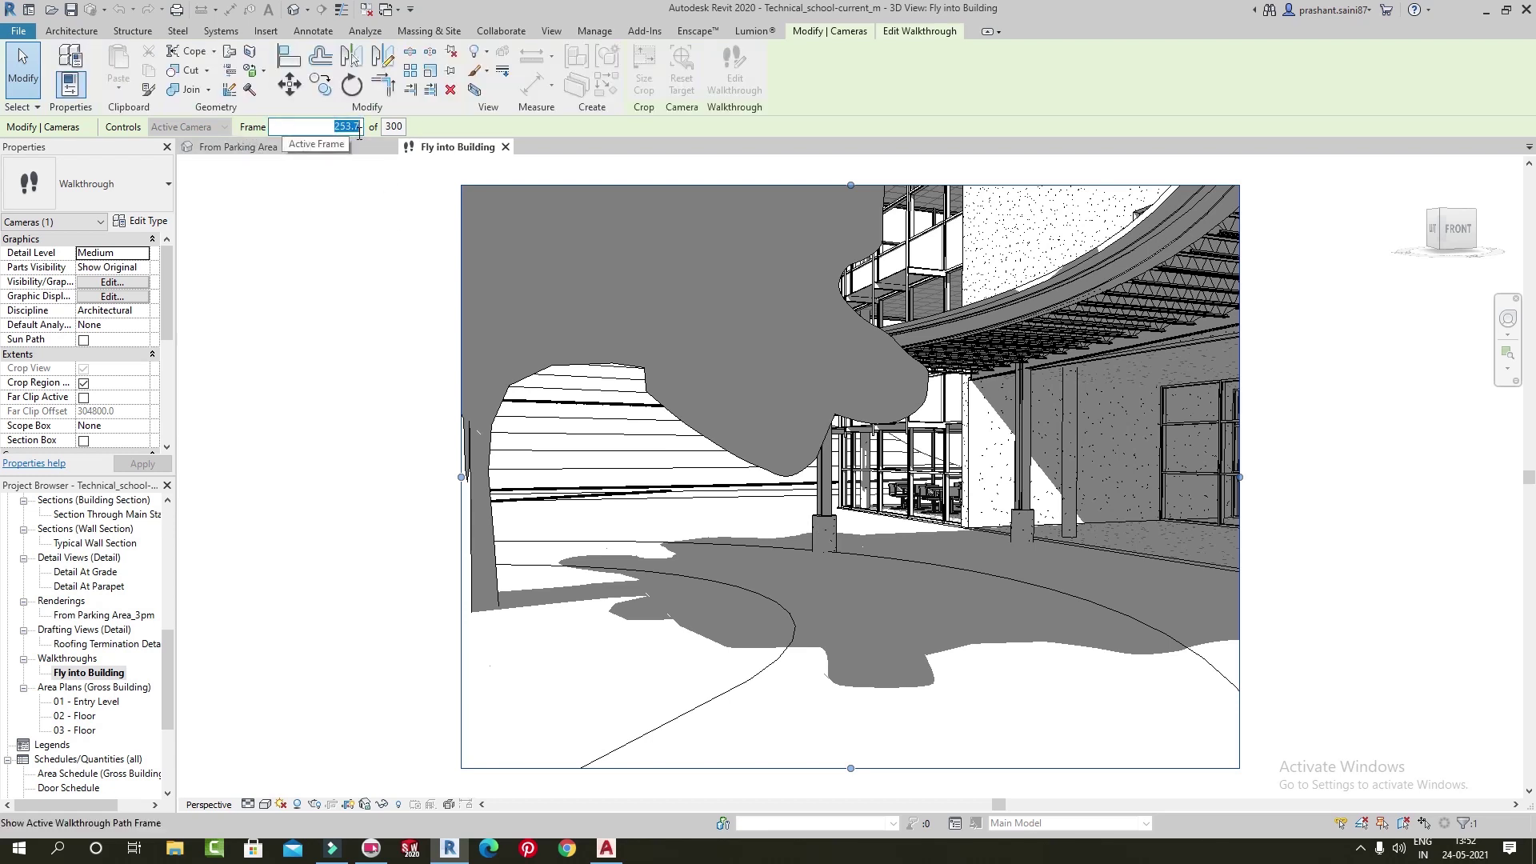
{"action": "type", "text": "1"}
{"action": "key", "text": "Return"}
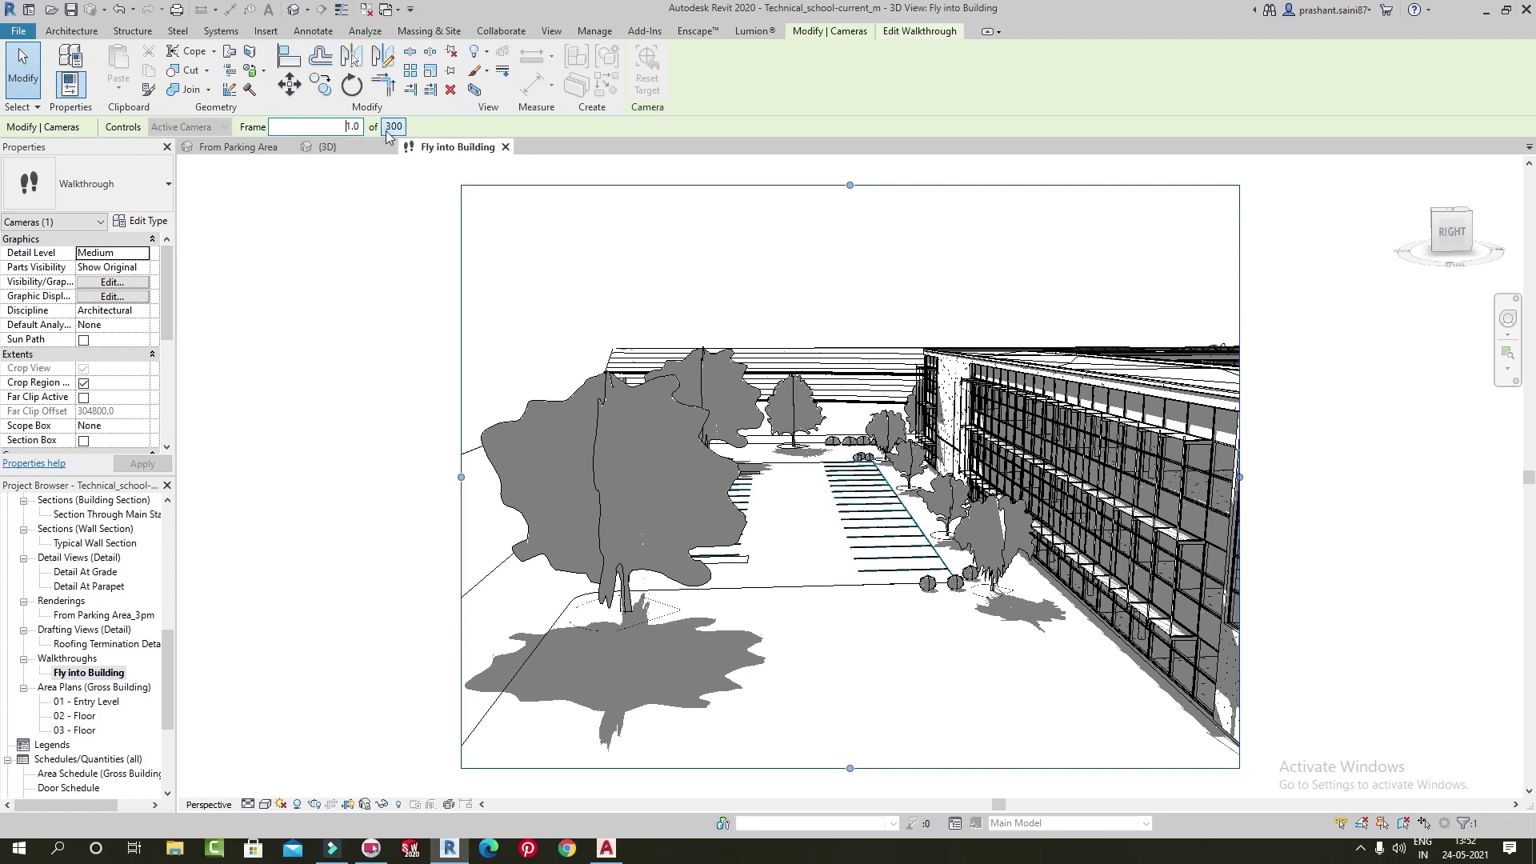
{"action": "left_click", "coordinate": [920, 32]}
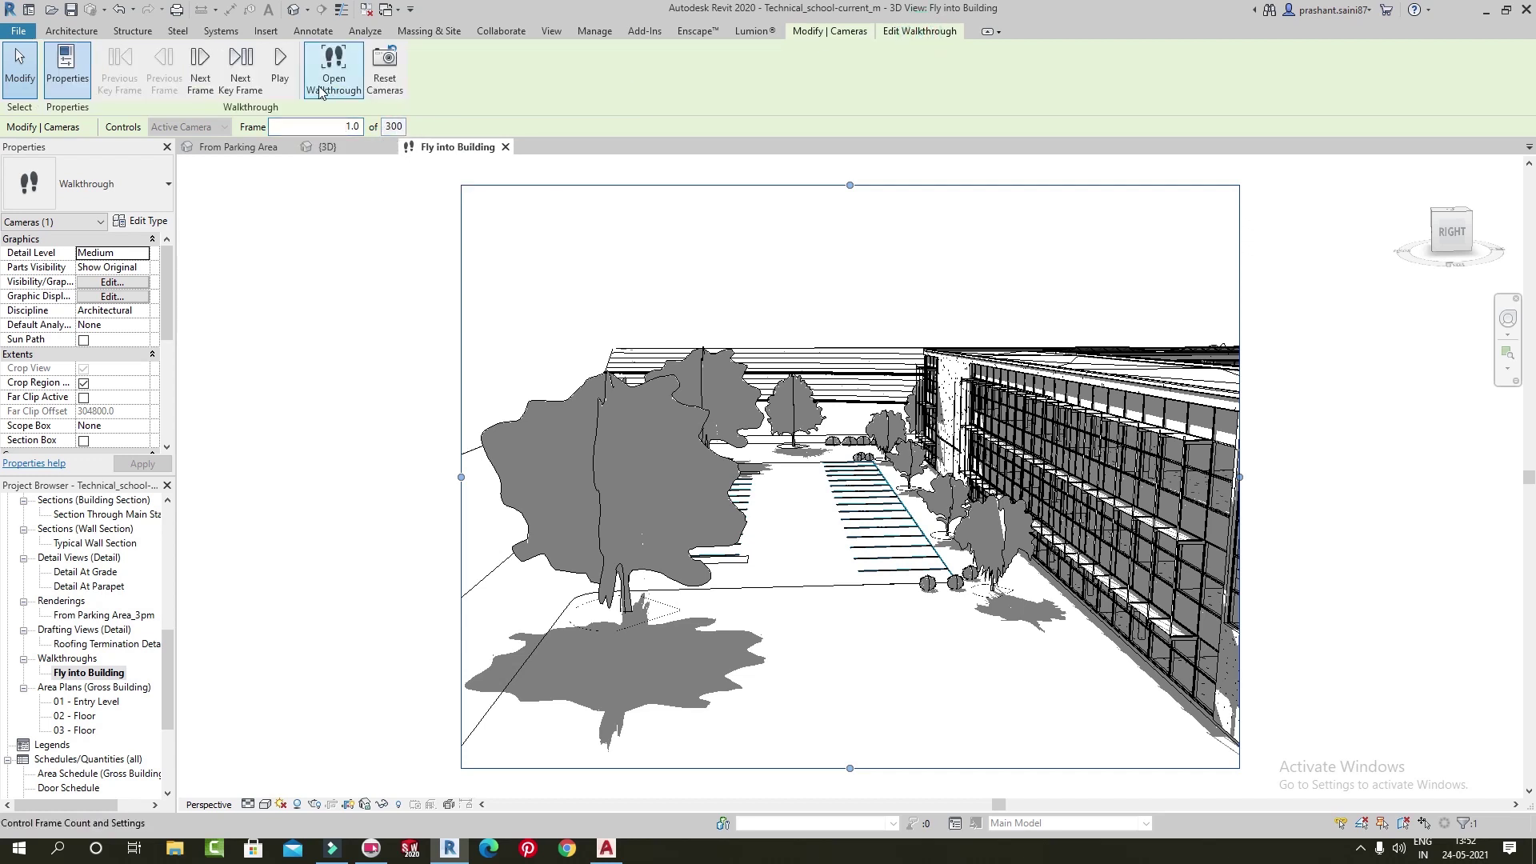
{"action": "left_click", "coordinate": [272, 68]}
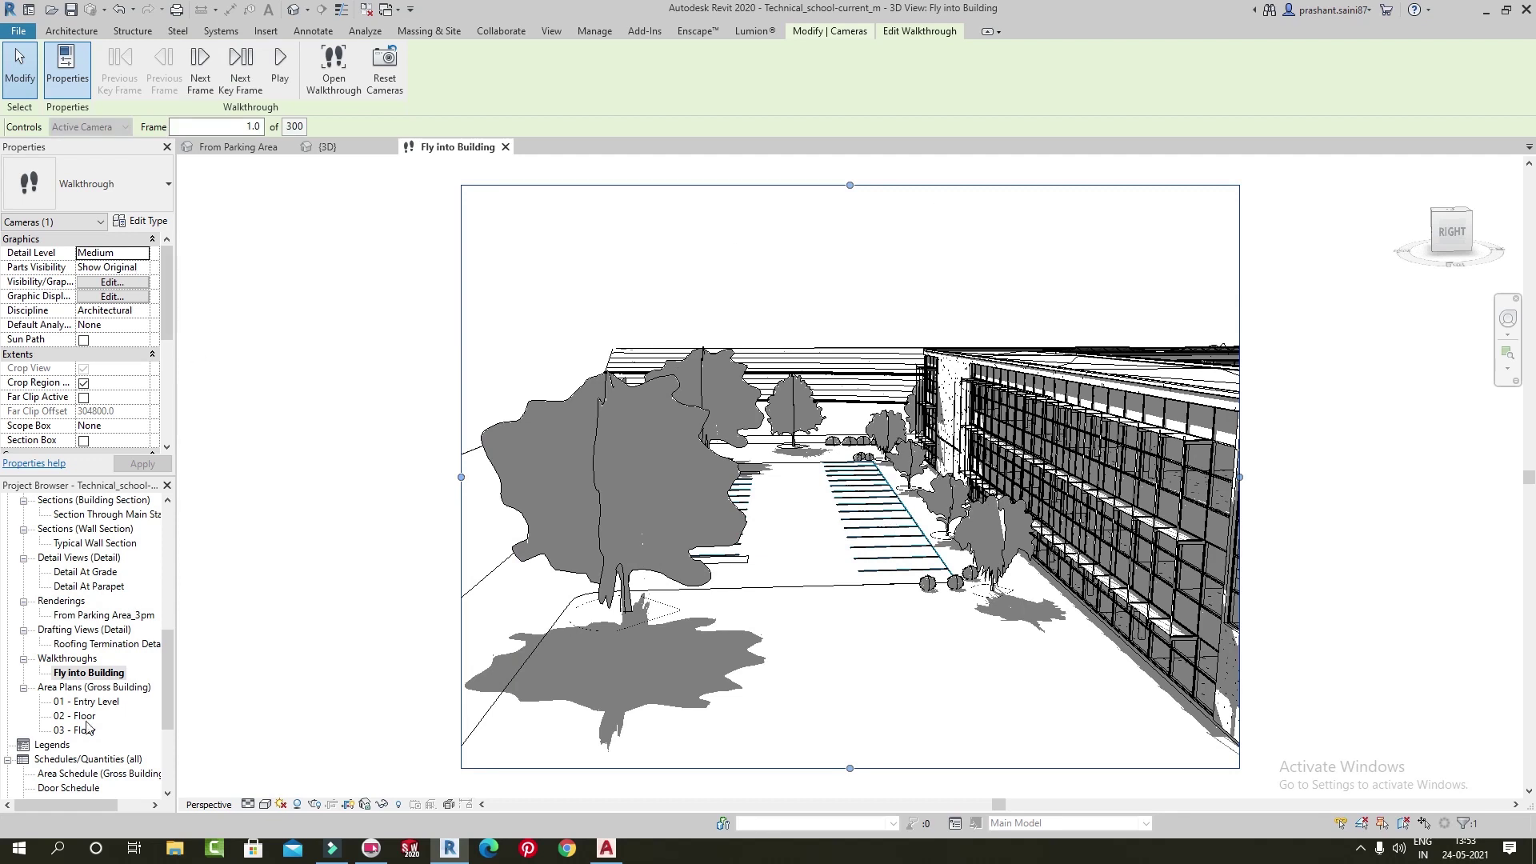
Delete the Fly into Building walkthrough and scroll the Project Browser to the elevations
{"action": "right_click", "coordinate": [80, 679]}
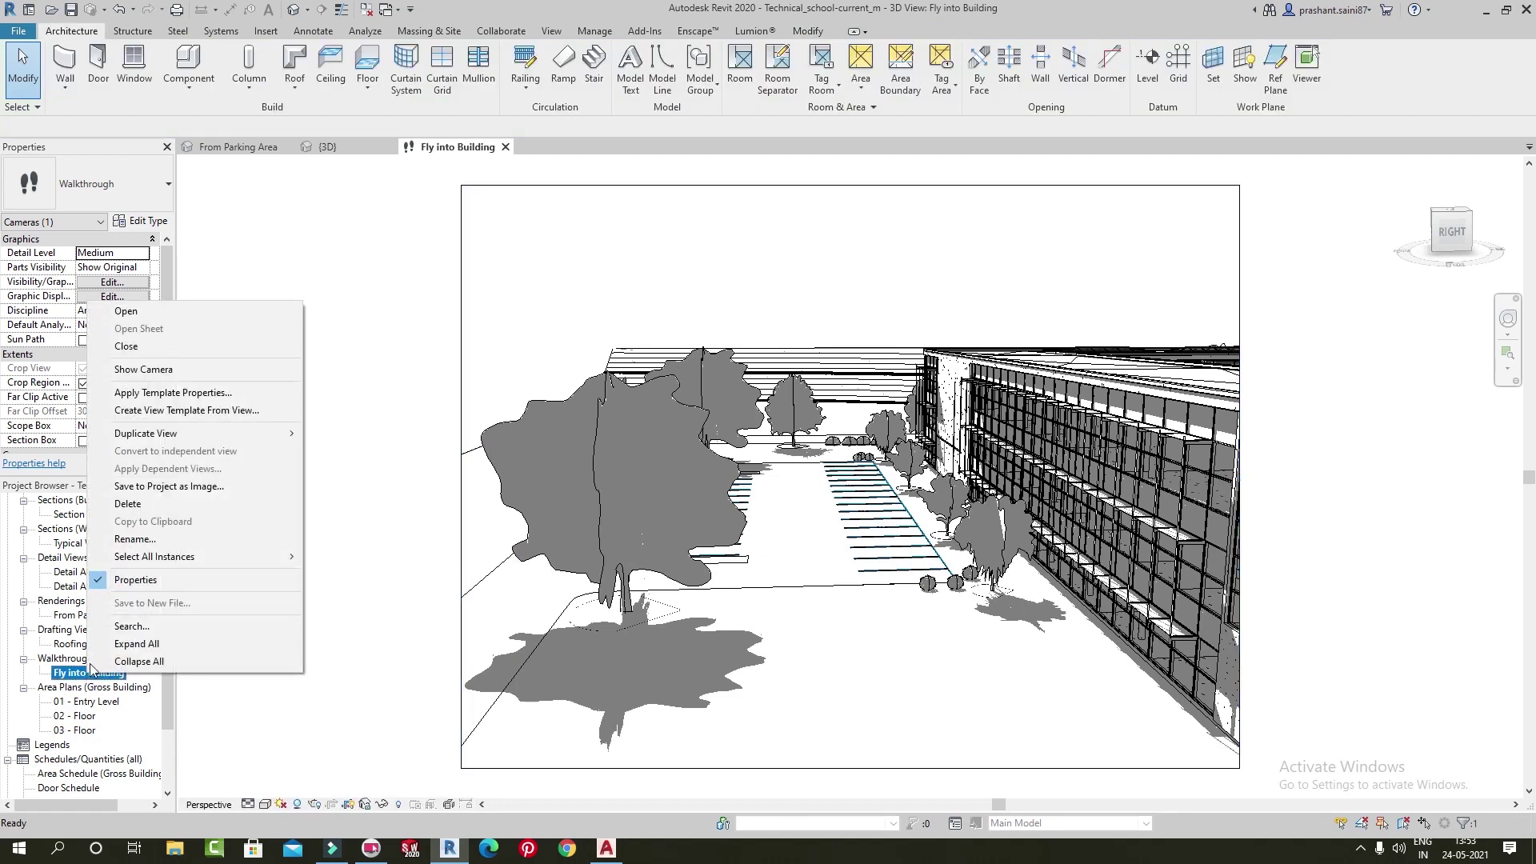
{"action": "left_click", "coordinate": [160, 504]}
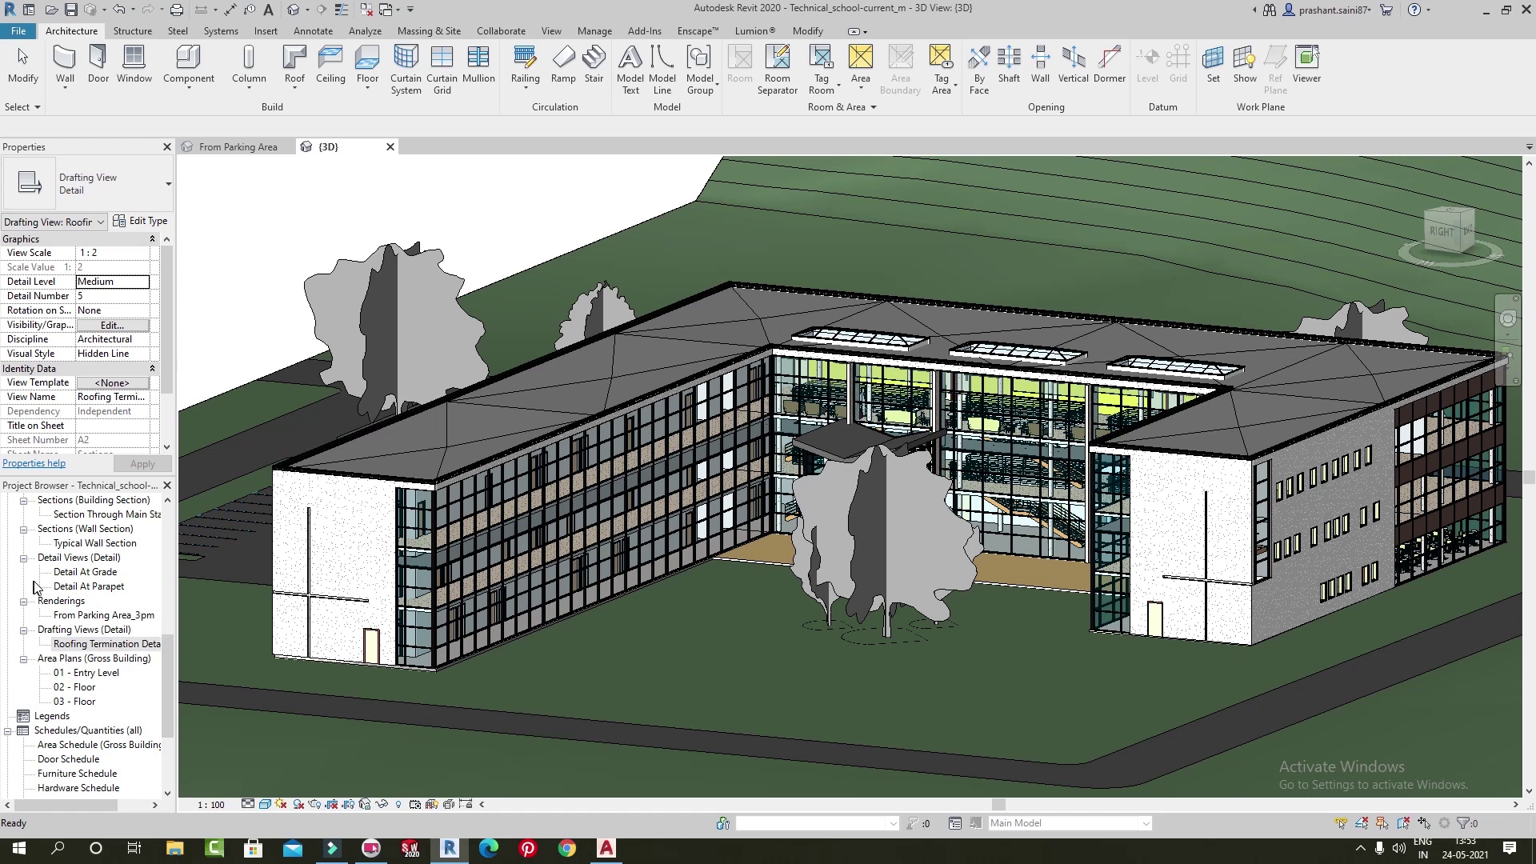
{"action": "scroll", "coordinate": [96, 680], "scroll_direction": "down", "scroll_amount": 2}
{"action": "scroll", "coordinate": [120, 720], "scroll_direction": "down", "scroll_amount": 2}
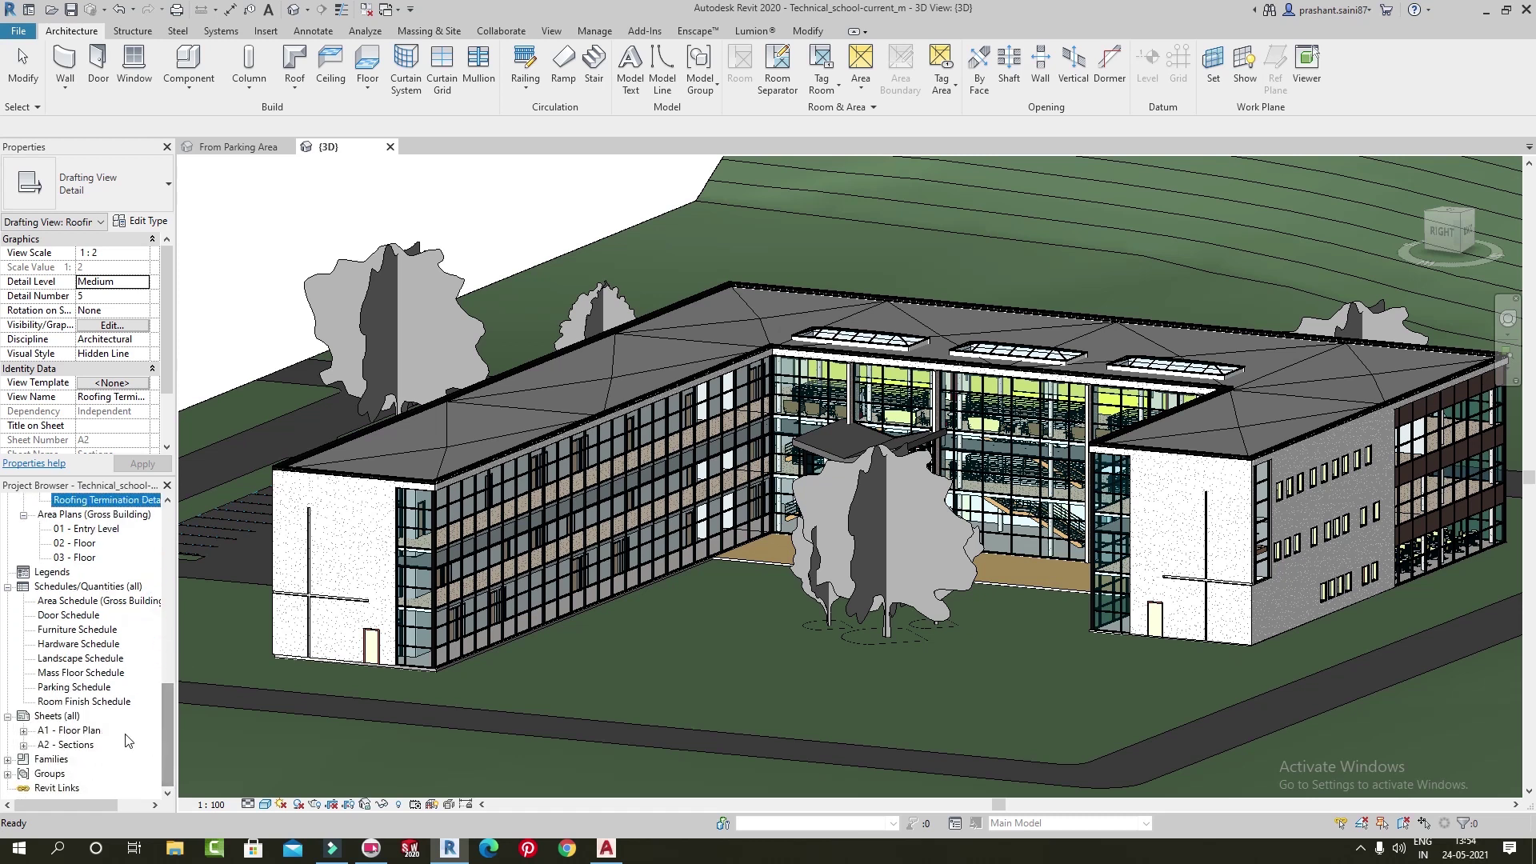
{"action": "scroll", "coordinate": [112, 689], "scroll_direction": "up", "scroll_amount": 1}
{"action": "scroll", "coordinate": [100, 632], "scroll_direction": "up", "scroll_amount": 1}
{"action": "scroll", "coordinate": [88, 584], "scroll_direction": "up", "scroll_amount": 1}
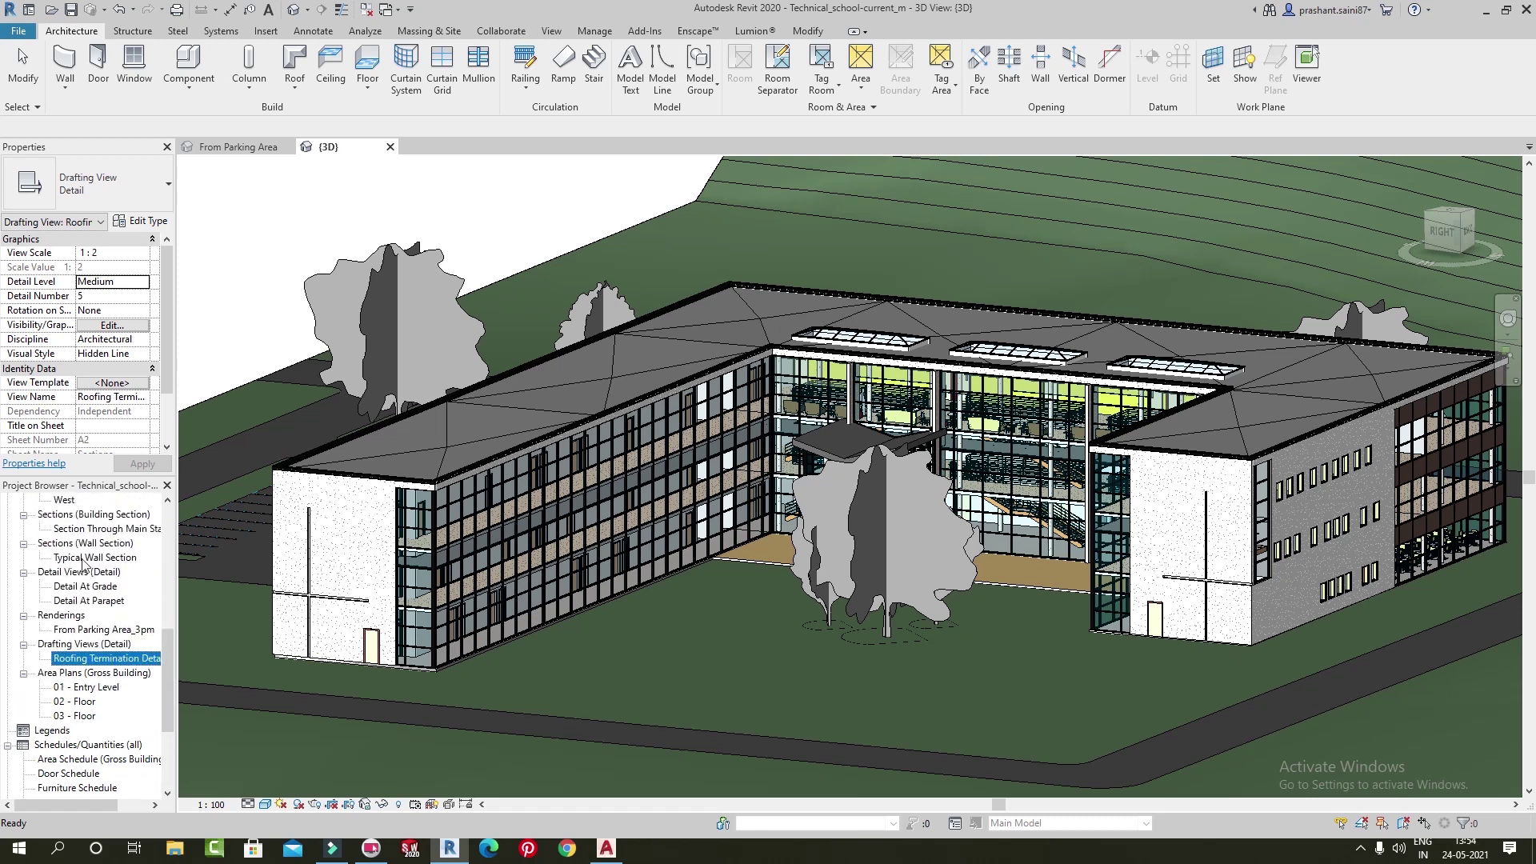
{"action": "scroll", "coordinate": [91, 615], "scroll_direction": "up", "scroll_amount": 1}
{"action": "scroll", "coordinate": [96, 608], "scroll_direction": "up", "scroll_amount": 4}
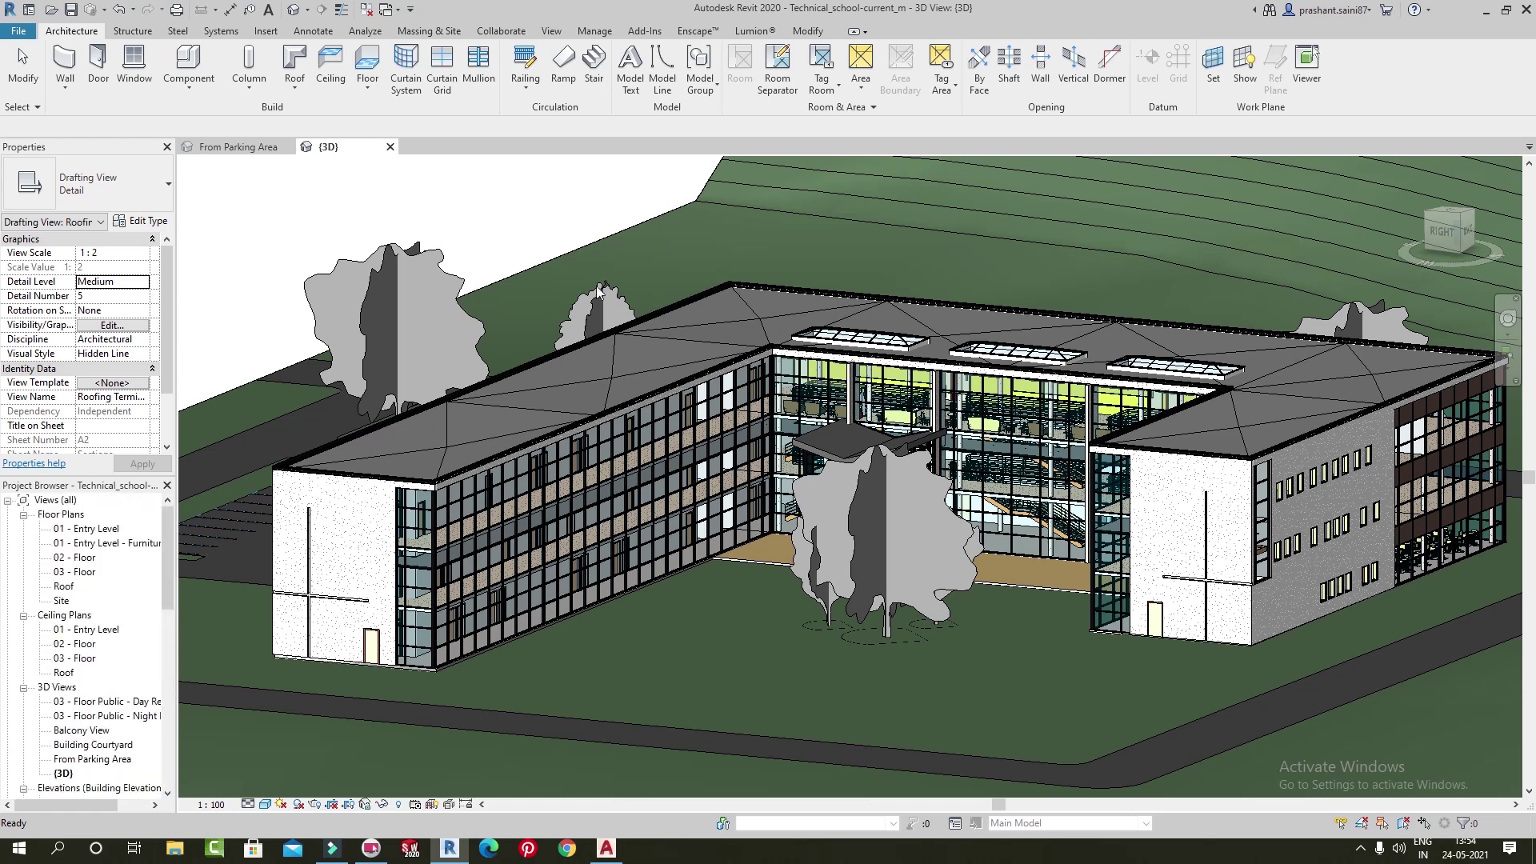
{"action": "left_click", "coordinate": [462, 213]}
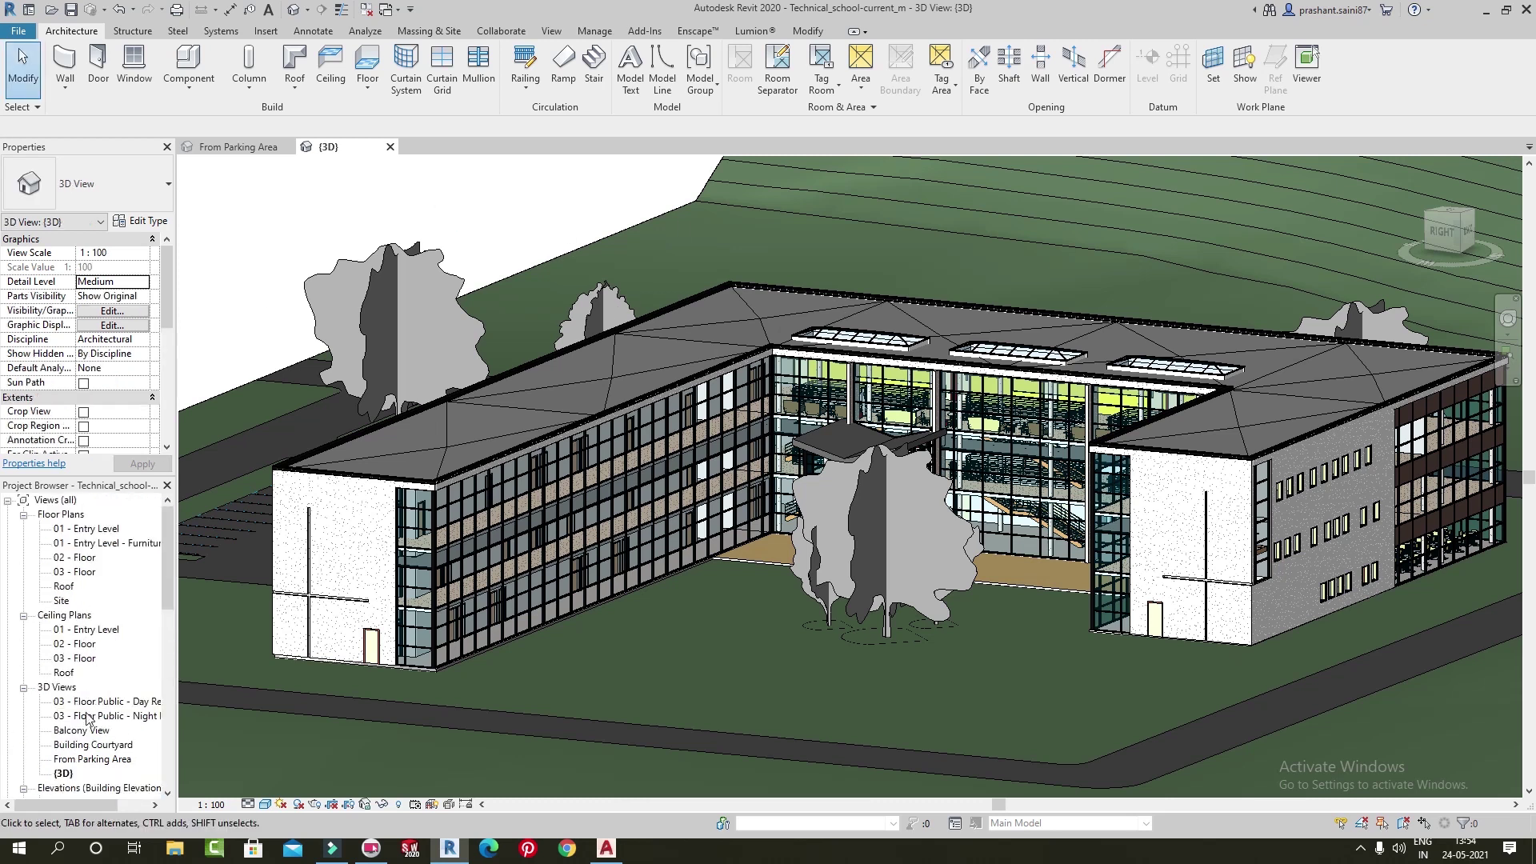
{"action": "scroll", "coordinate": [88, 718], "scroll_direction": "down", "scroll_amount": 2}
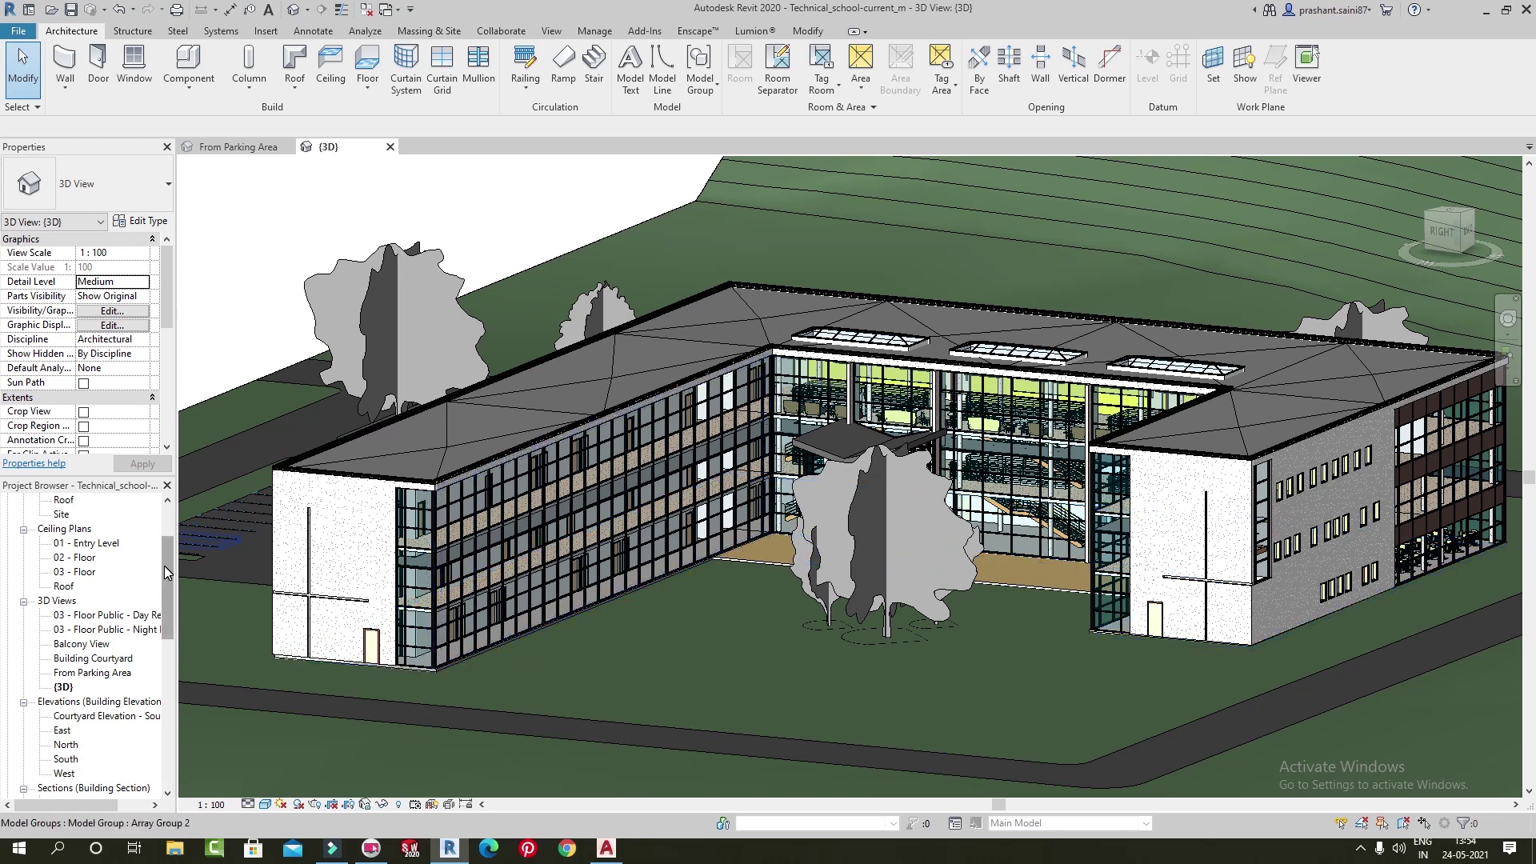
{"action": "left_click_drag", "start_coordinate": [166, 572], "coordinate": [167, 600]}
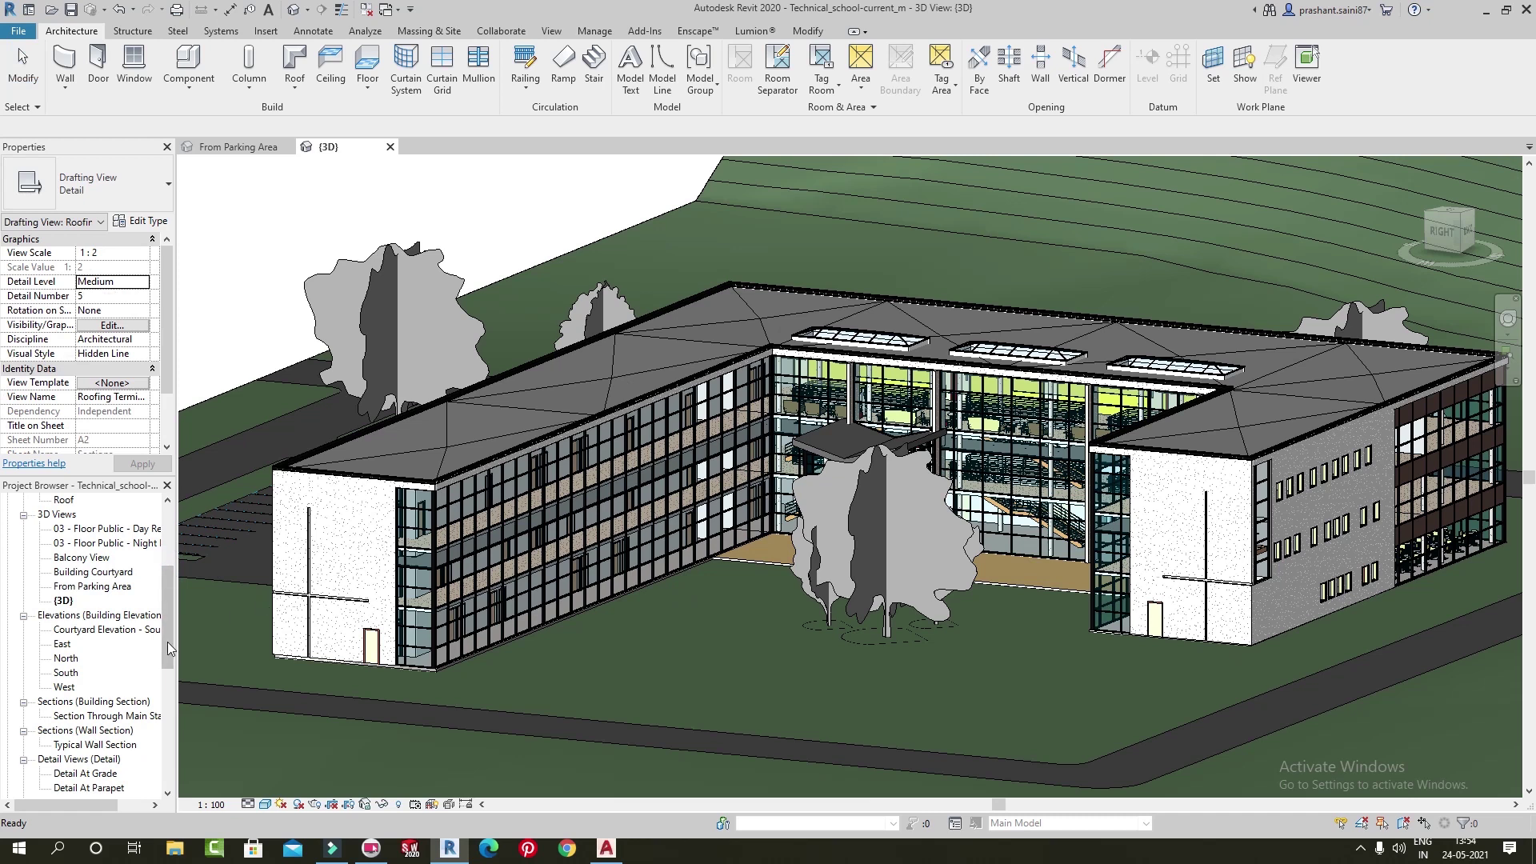
In Courtyard Elevation - South Wing, rename level 01 - Entry Level to 'ground floor', including its views
{"action": "left_click", "coordinate": [62, 633]}
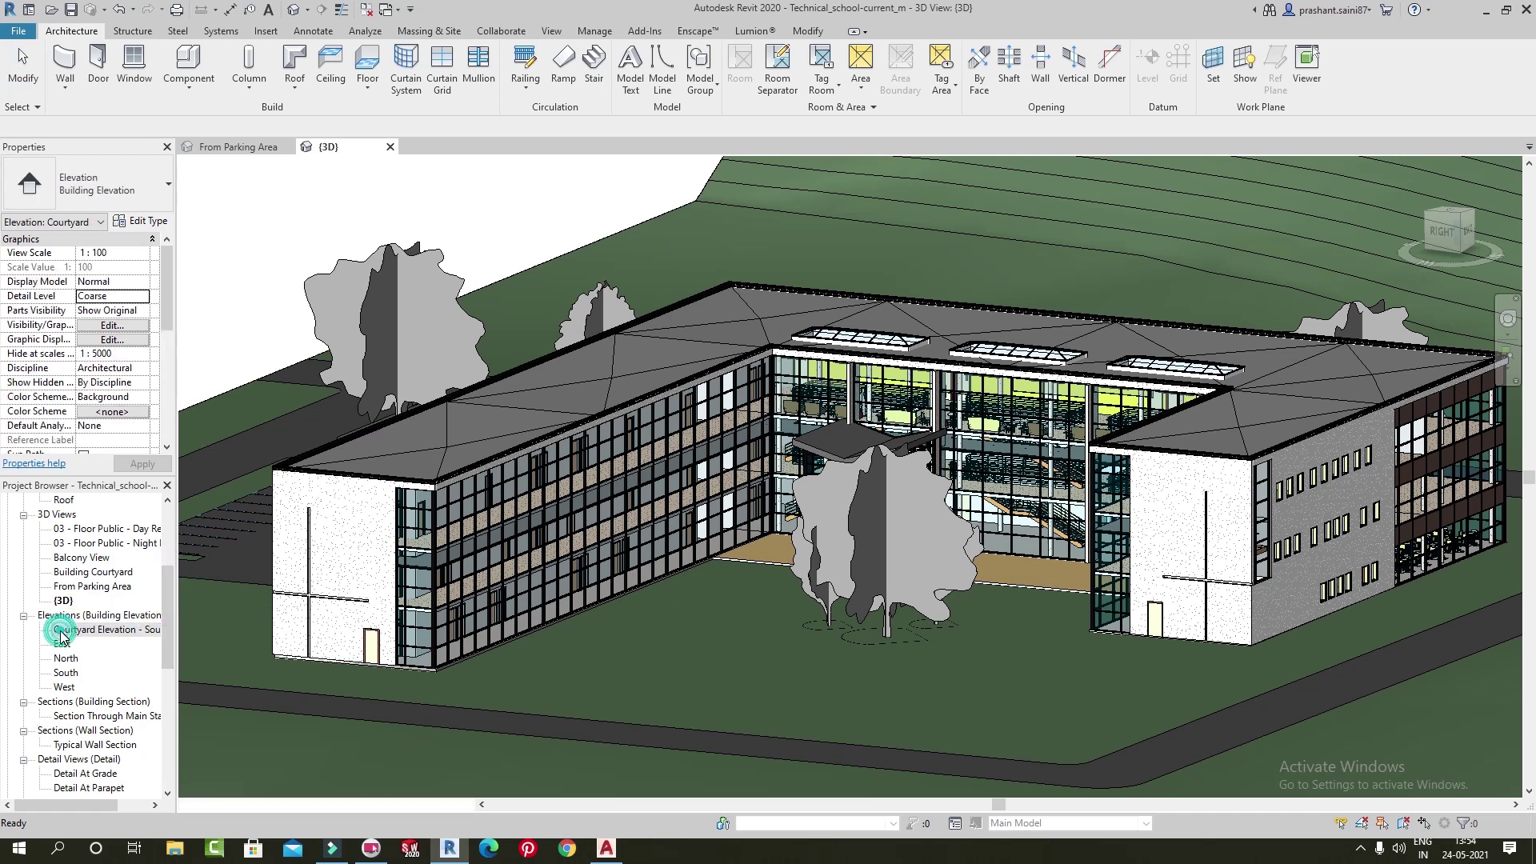
{"action": "double_click", "coordinate": [62, 632]}
{"action": "middle_click_drag", "start_coordinate": [1275, 408], "coordinate": [917, 412]}
{"action": "scroll", "coordinate": [1099, 614], "scroll_direction": "up", "scroll_amount": 4}
{"action": "scroll", "coordinate": [1098, 615], "scroll_direction": "up", "scroll_amount": 2}
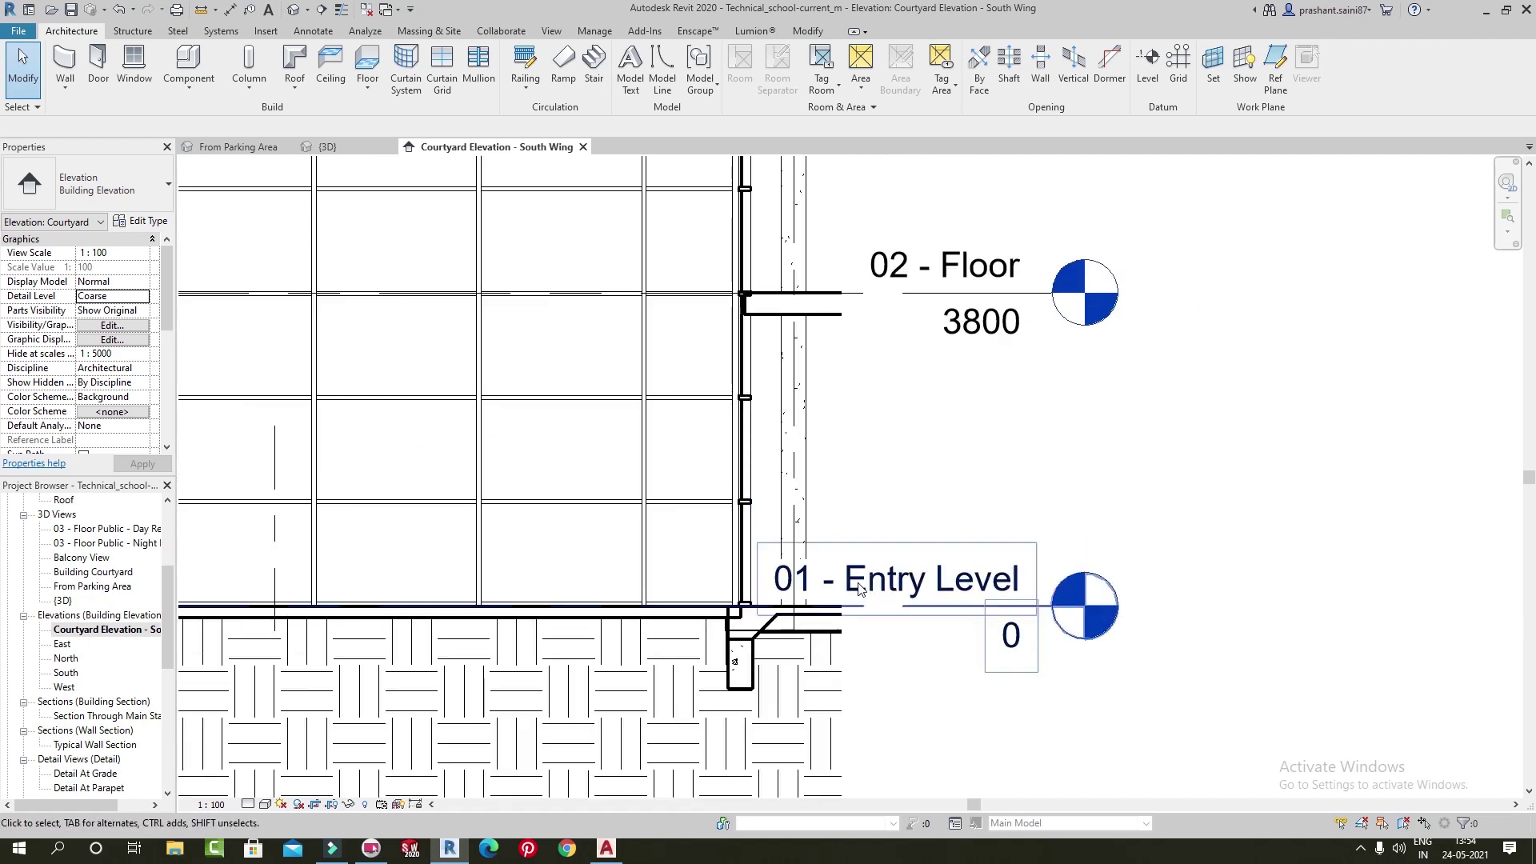
{"action": "double_click", "coordinate": [920, 578]}
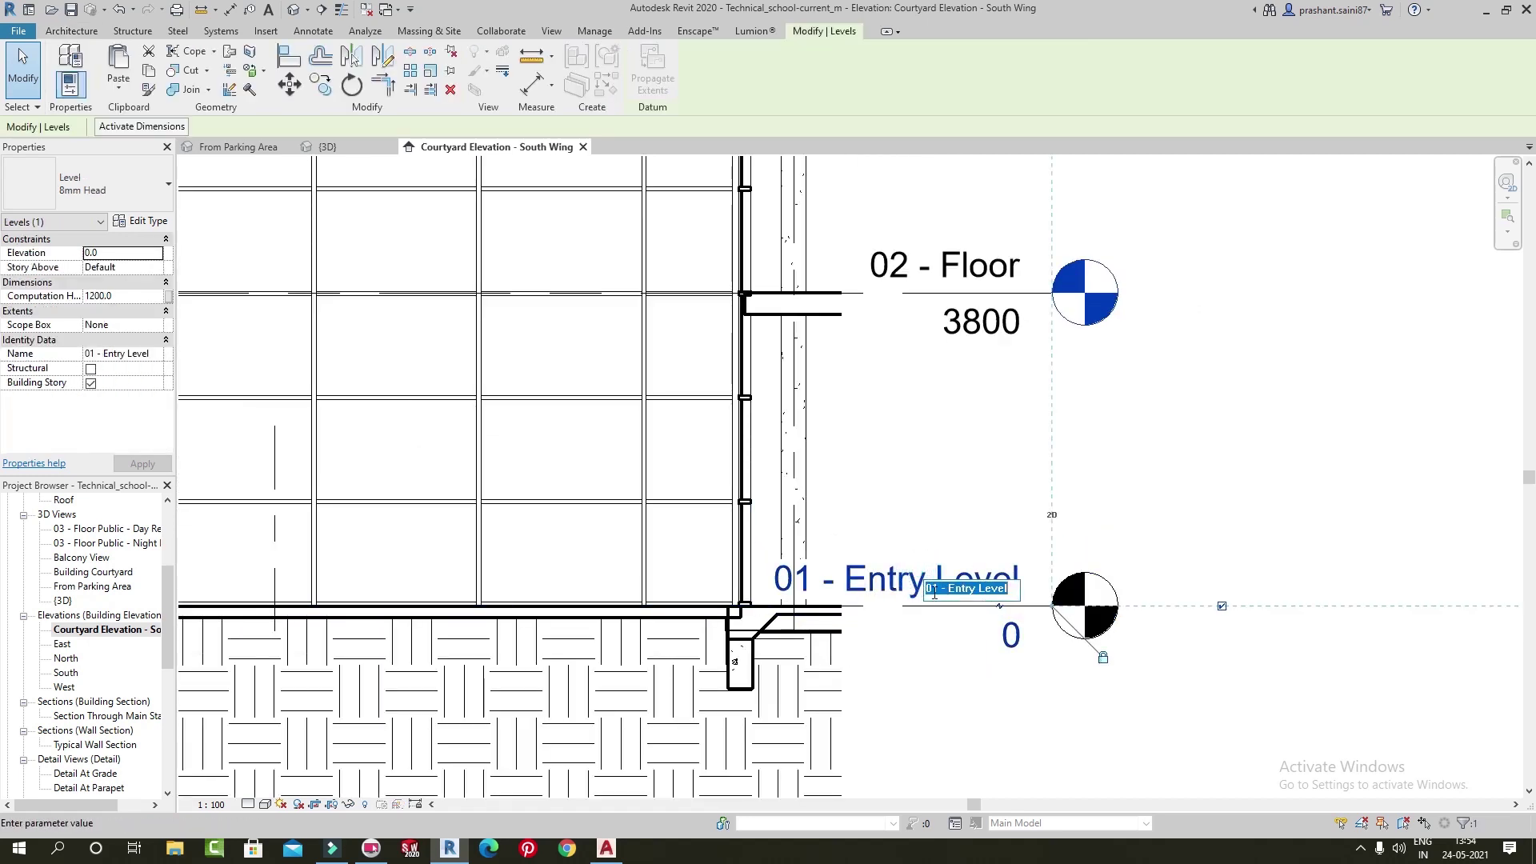
{"action": "type", "text": "gR5"}
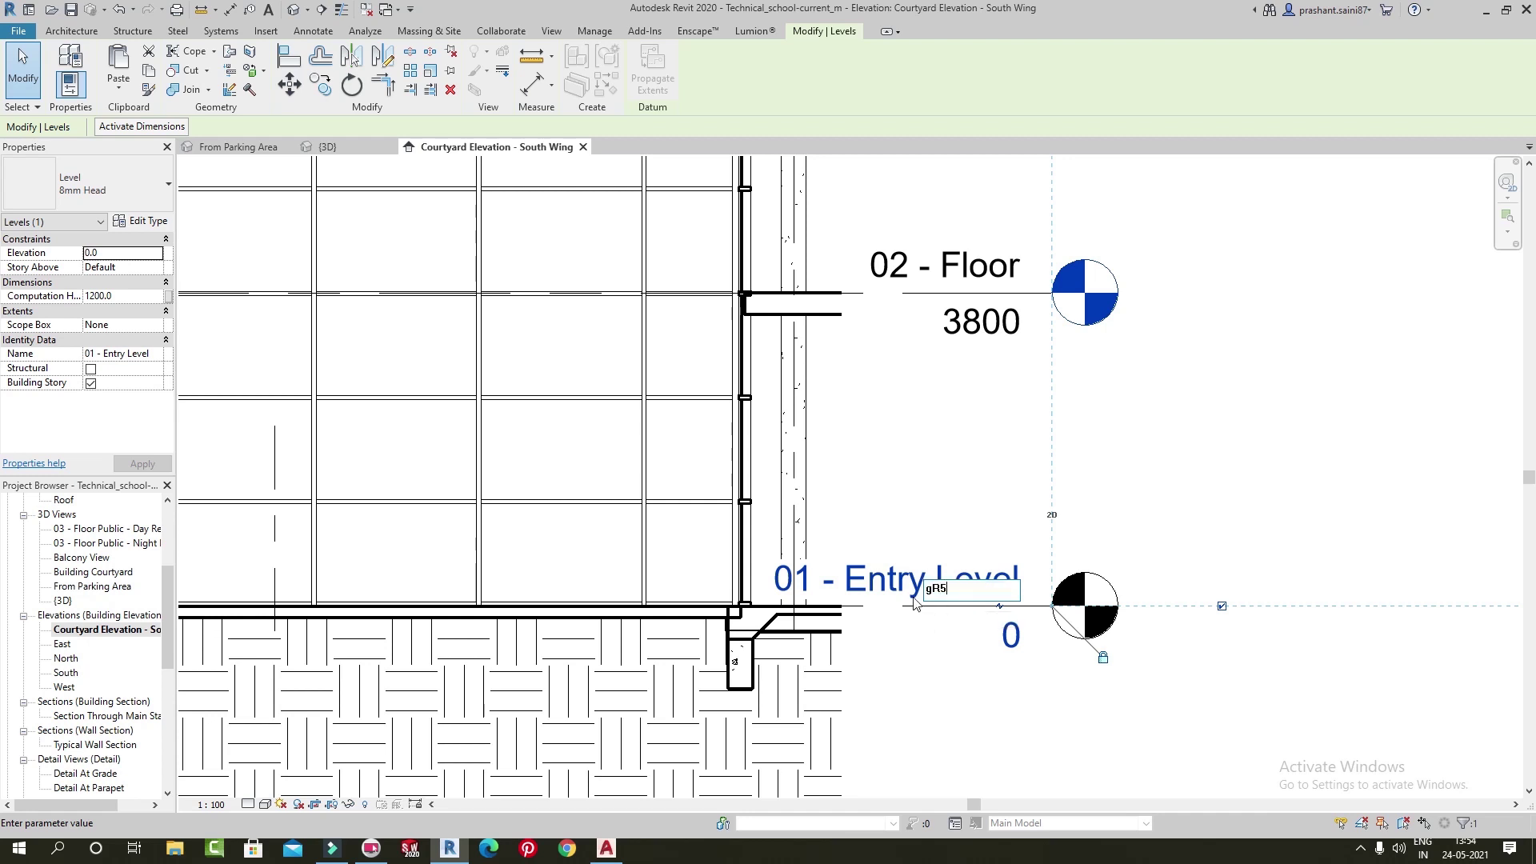
{"action": "key", "text": "BackSpace"}
{"action": "type", "text": "round floor"}
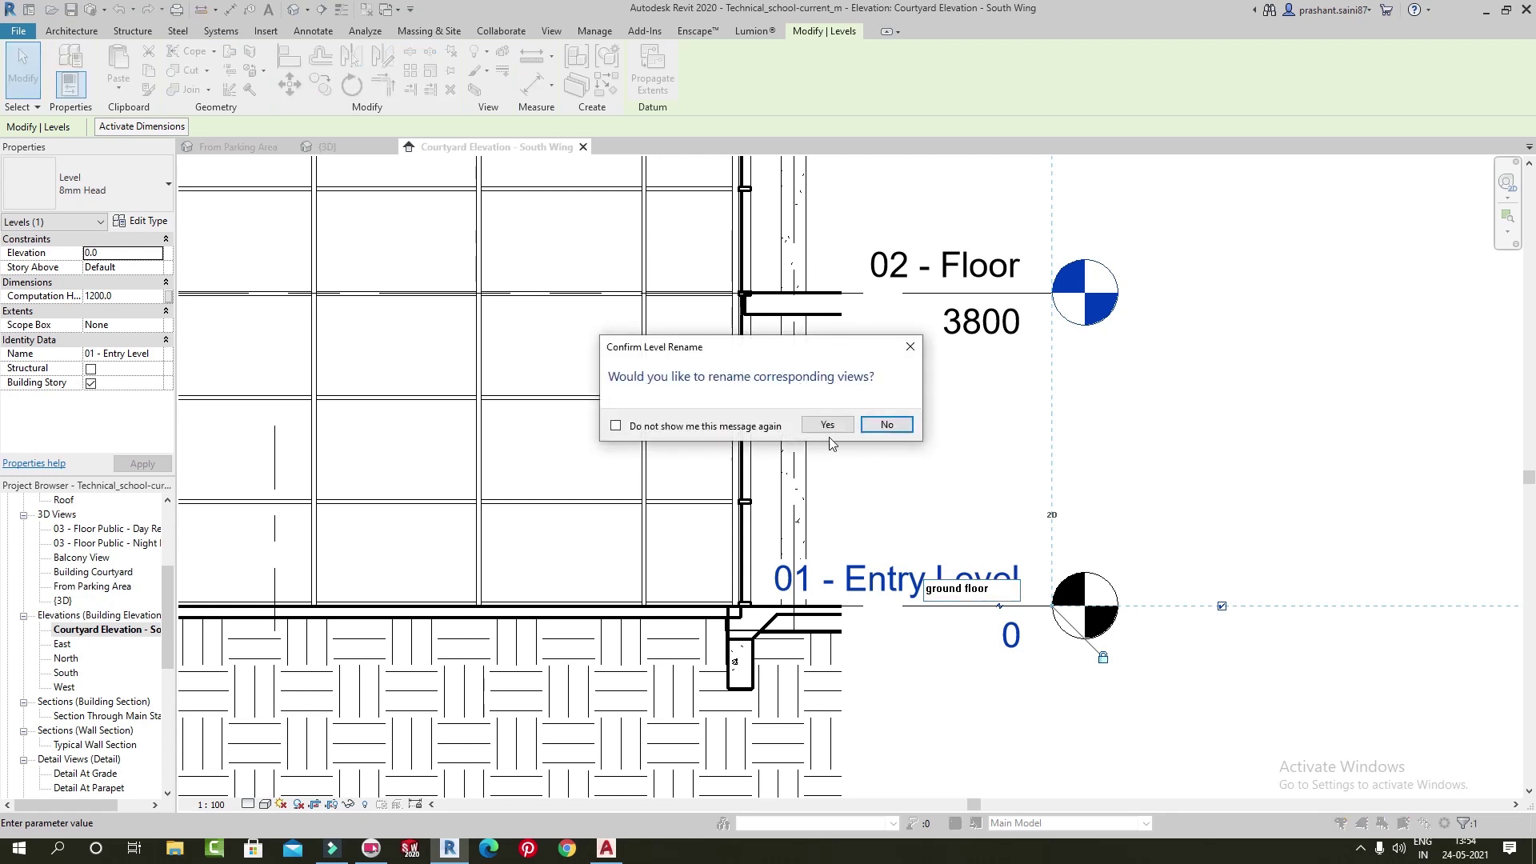
{"action": "left_click", "coordinate": [830, 425]}
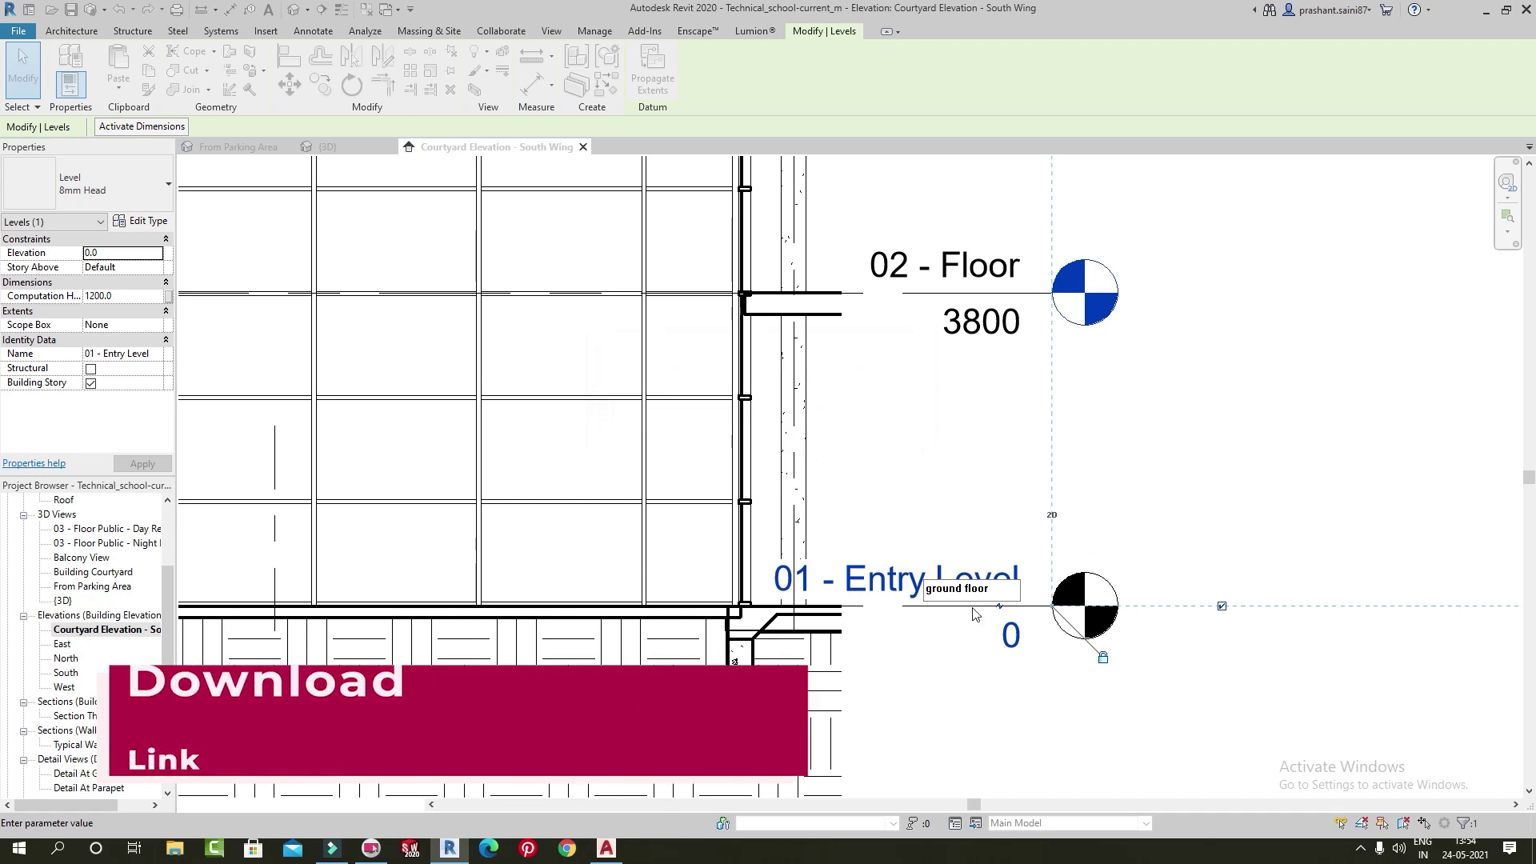
{"action": "left_click", "coordinate": [1224, 491]}
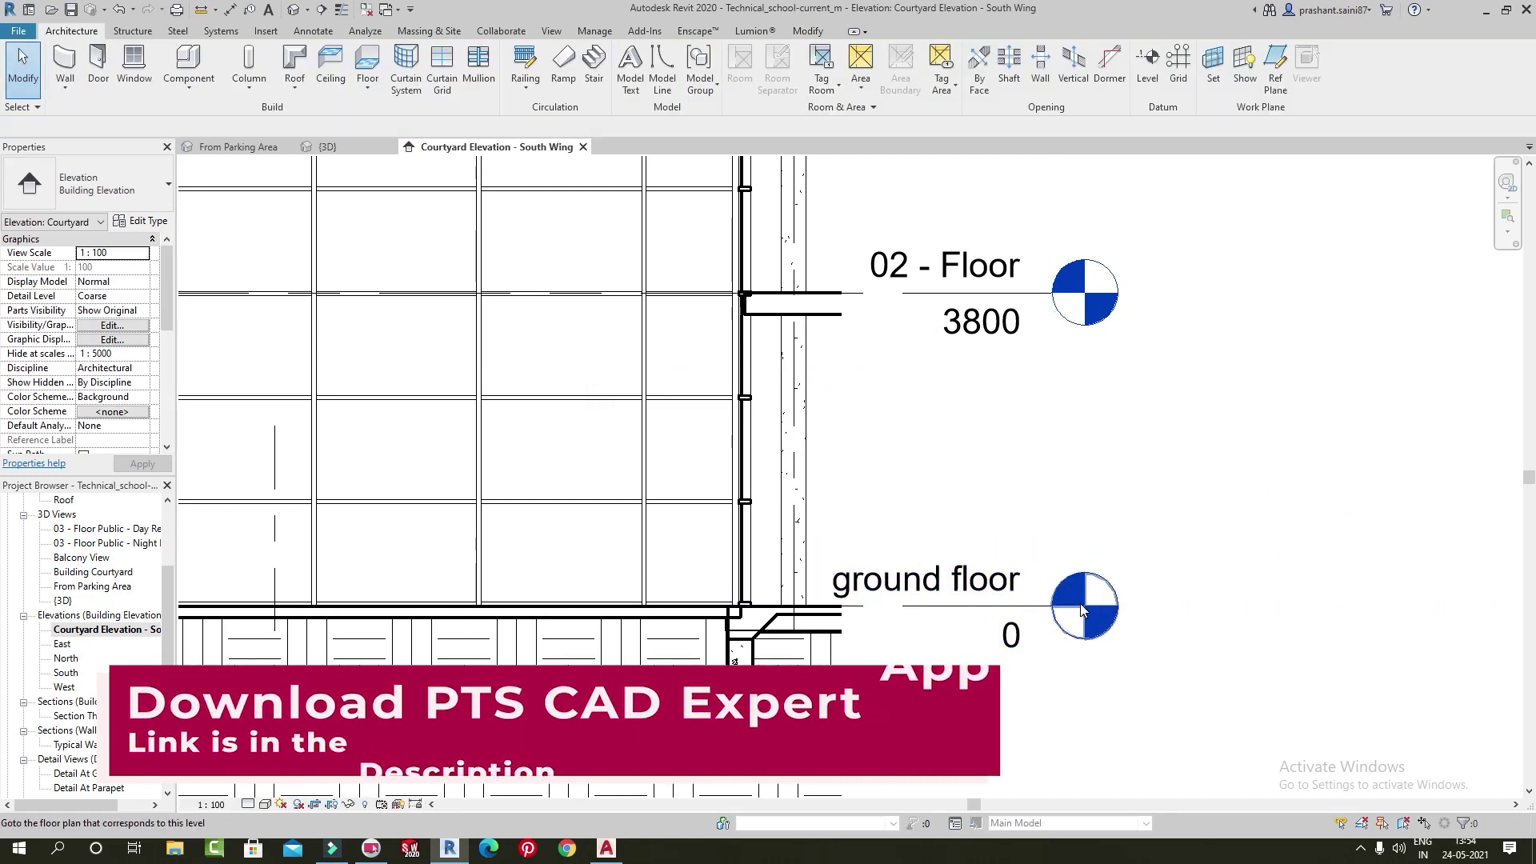
Open the ground floor plan and pan it to centre the building
{"action": "double_click", "coordinate": [1082, 607]}
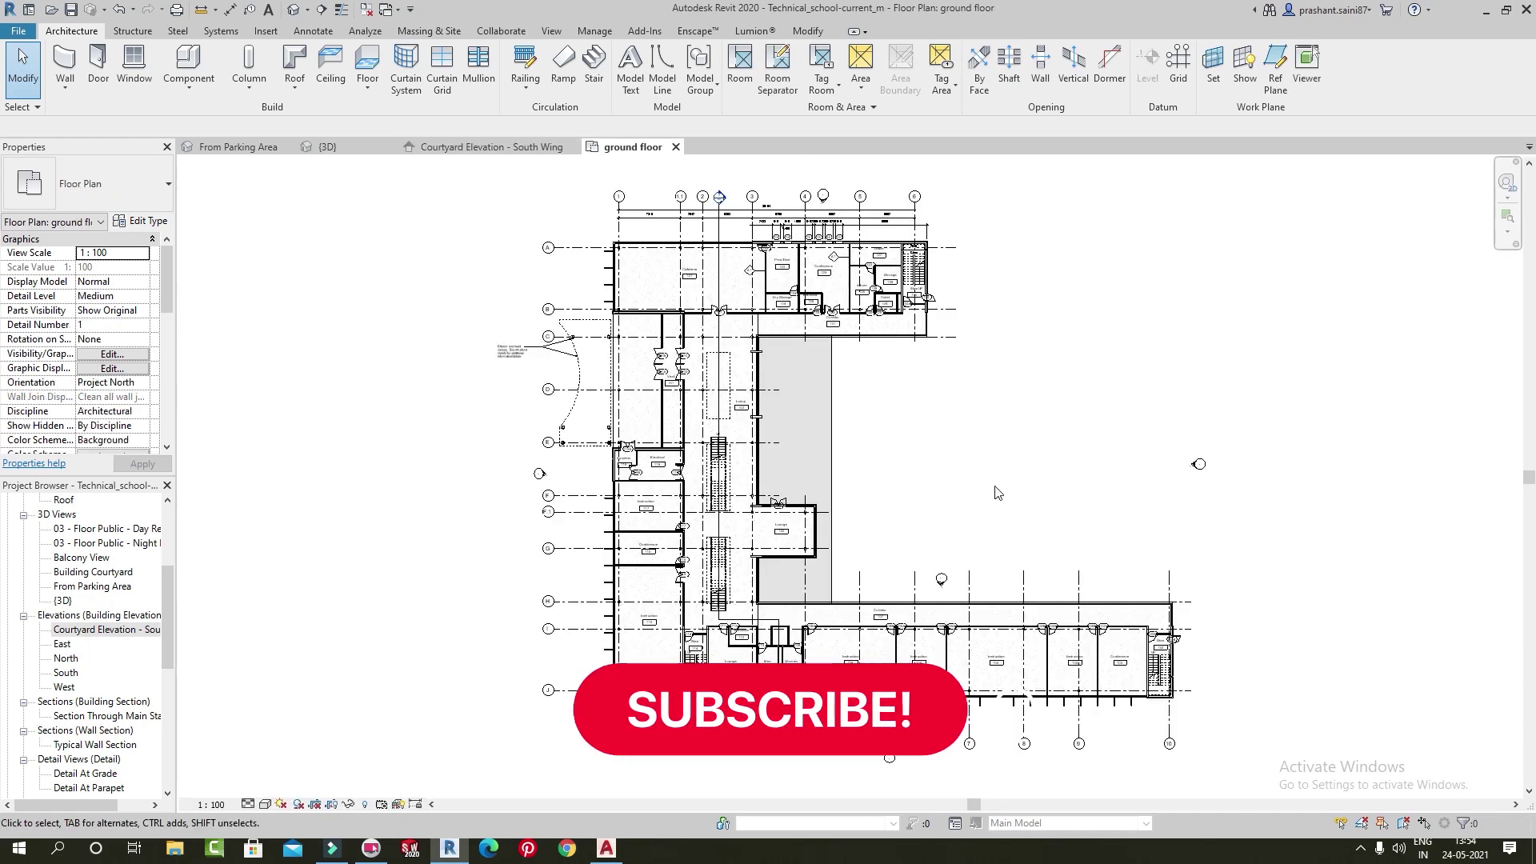
{"action": "middle_click_drag", "start_coordinate": [493, 316], "coordinate": [666, 312]}
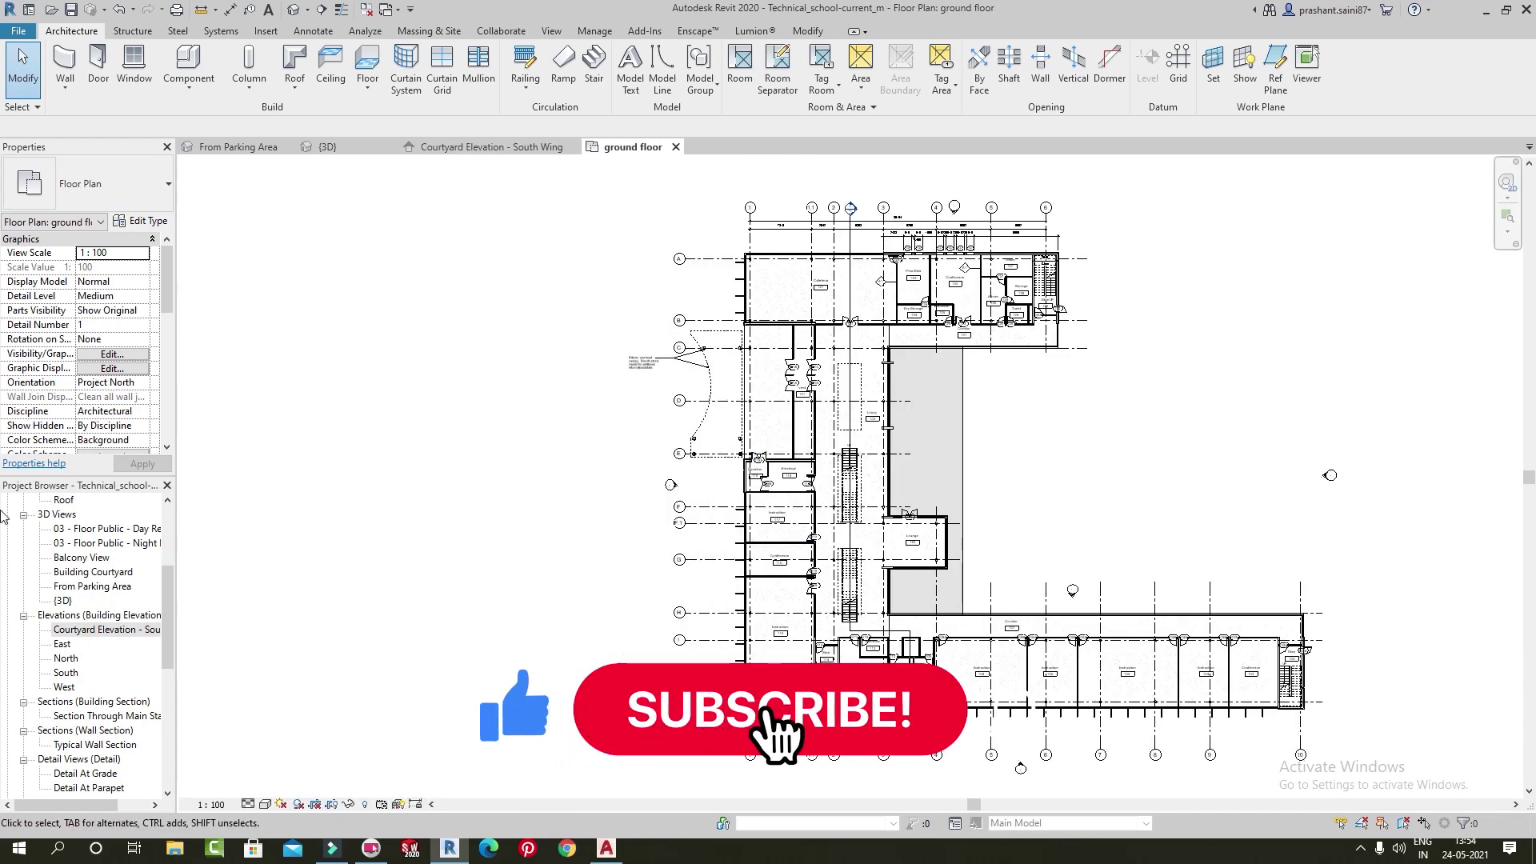
{"action": "left_click_drag", "start_coordinate": [165, 612], "coordinate": [165, 552]}
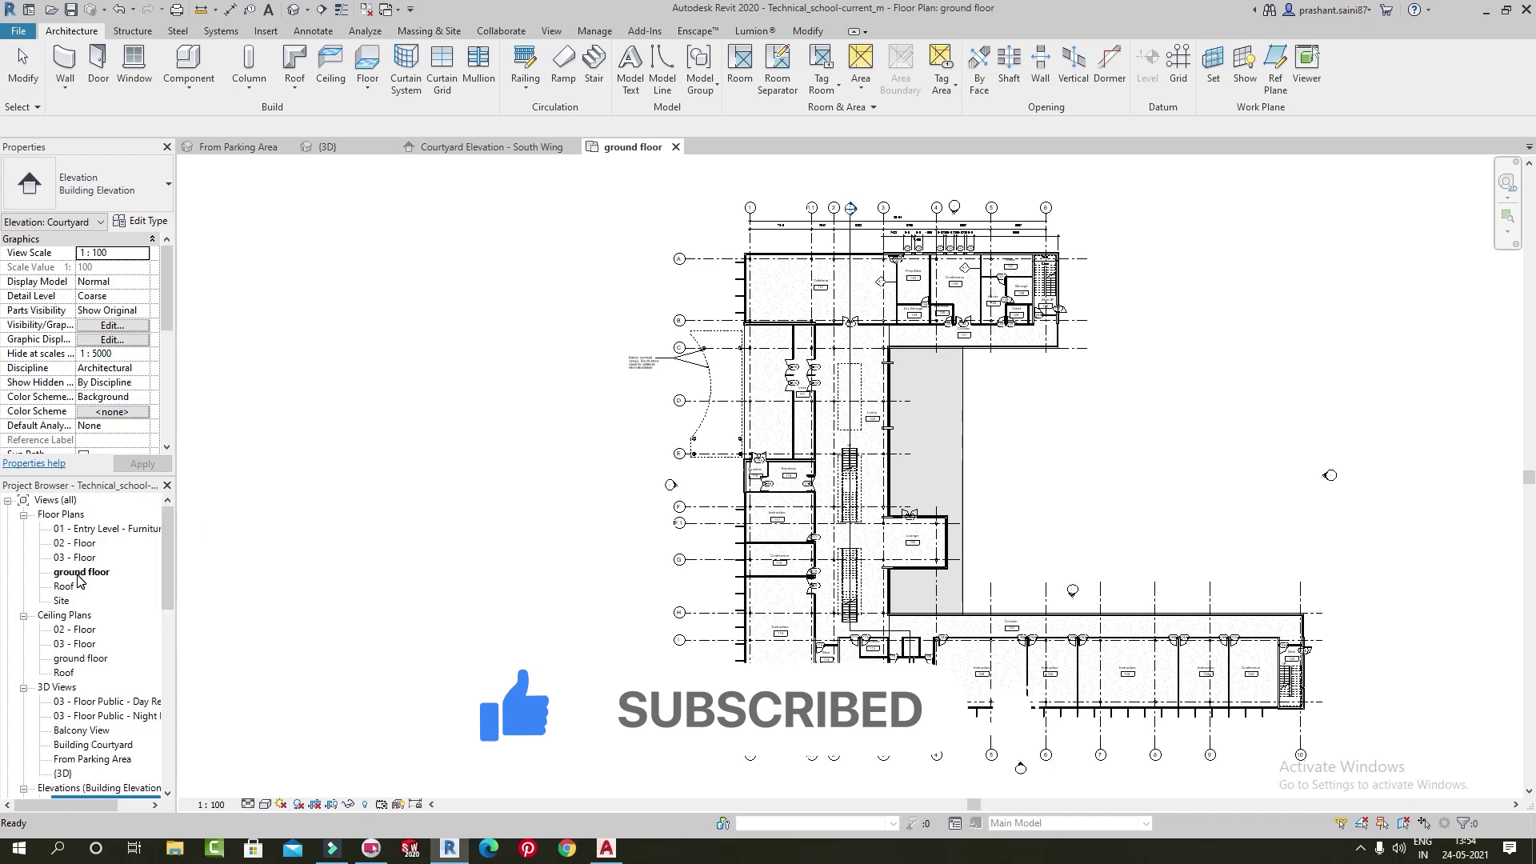
{"action": "left_click", "coordinate": [968, 492]}
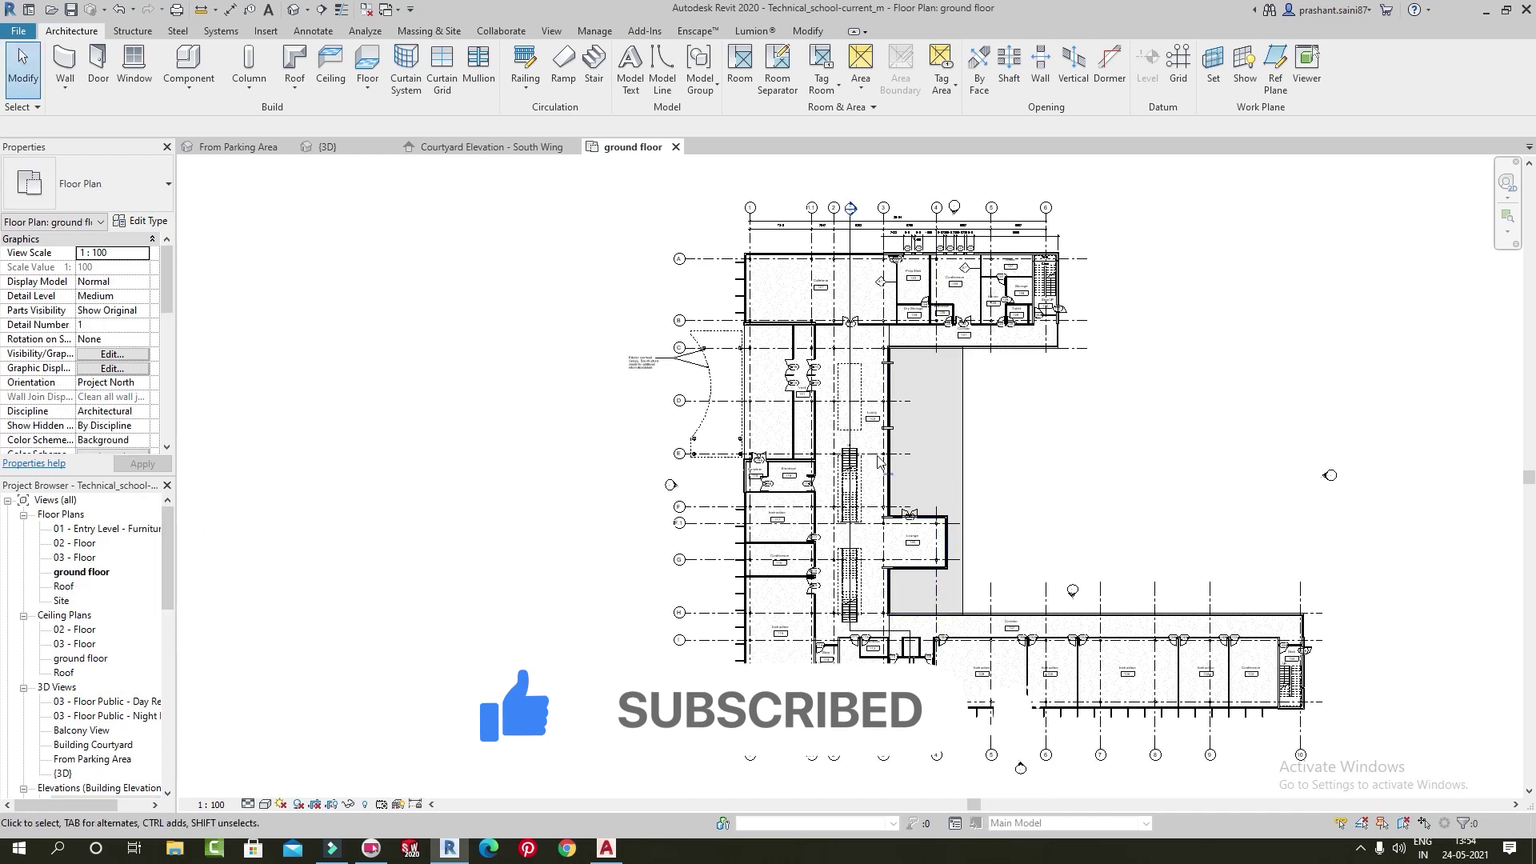
{"action": "middle_click_drag", "start_coordinate": [632, 184], "coordinate": [549, 174]}
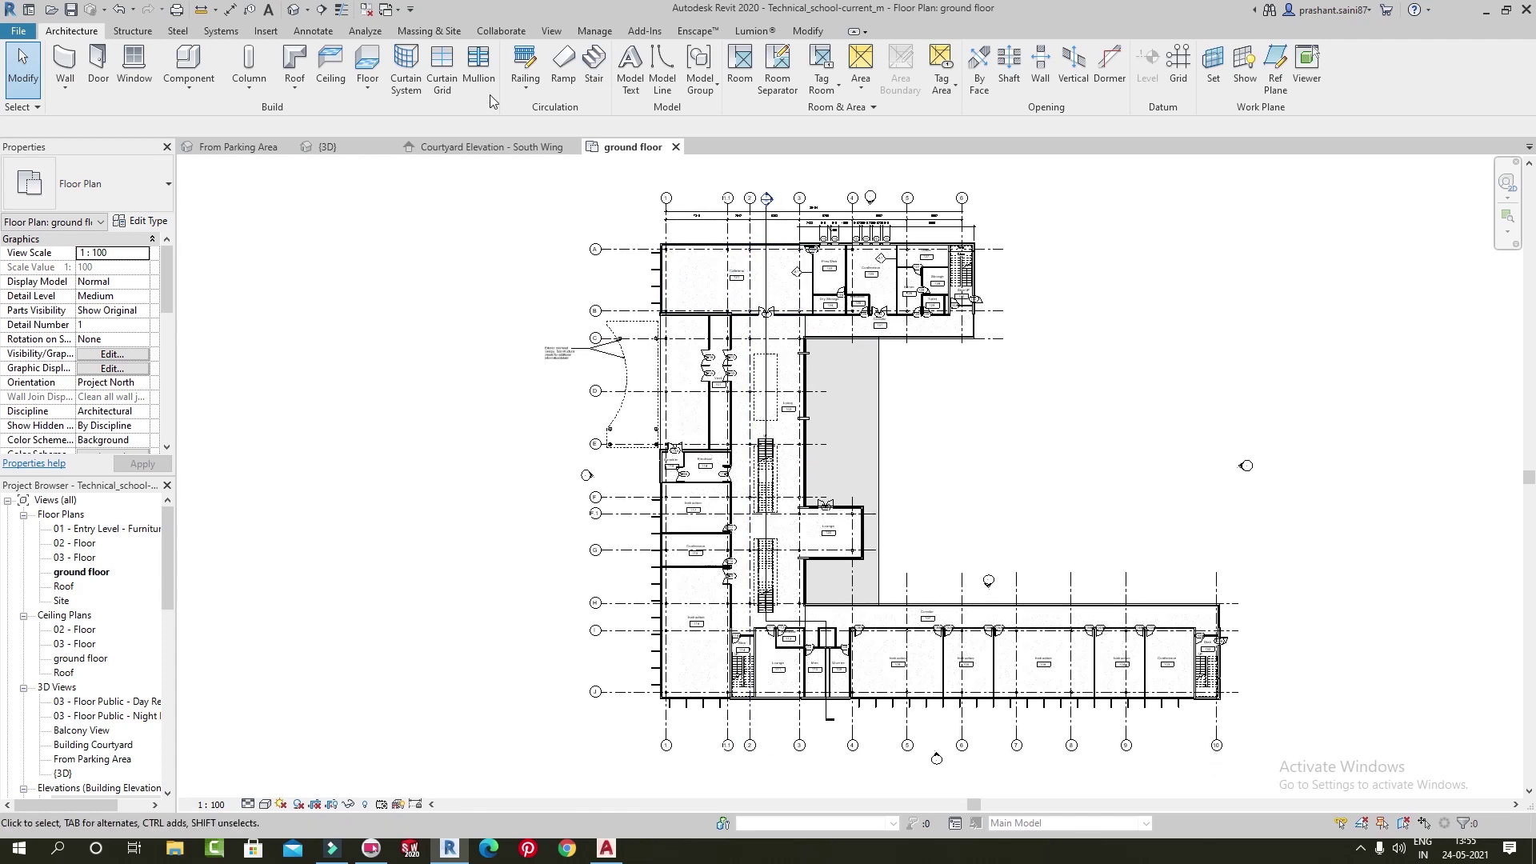
Start a walkthrough on the ground floor plan with Perspective on and a 1750 camera offset
{"action": "left_click", "coordinate": [551, 32]}
{"action": "left_click", "coordinate": [500, 84]}
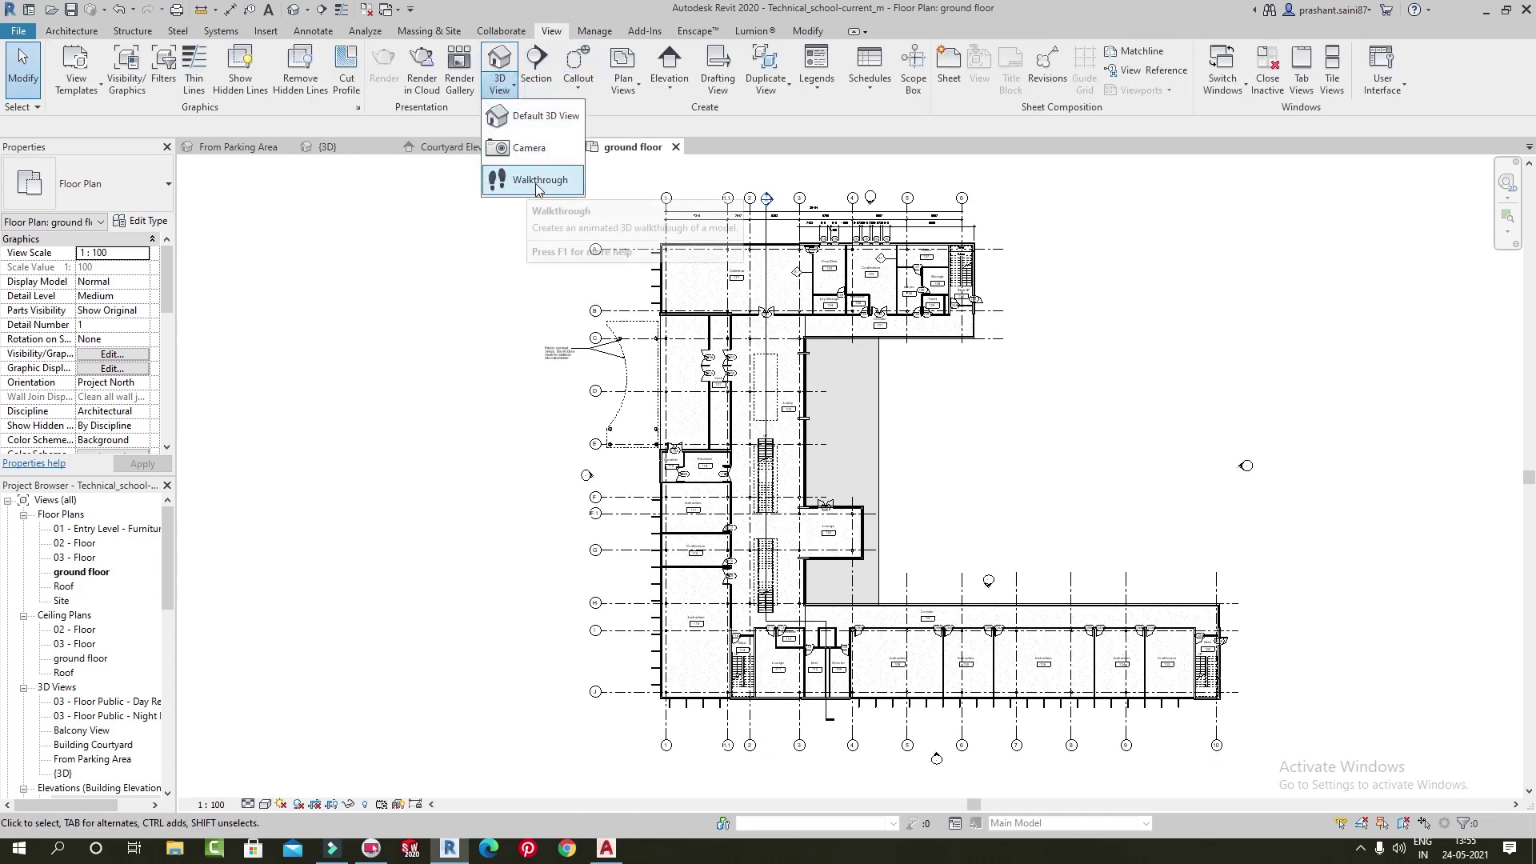
{"action": "left_click", "coordinate": [539, 181]}
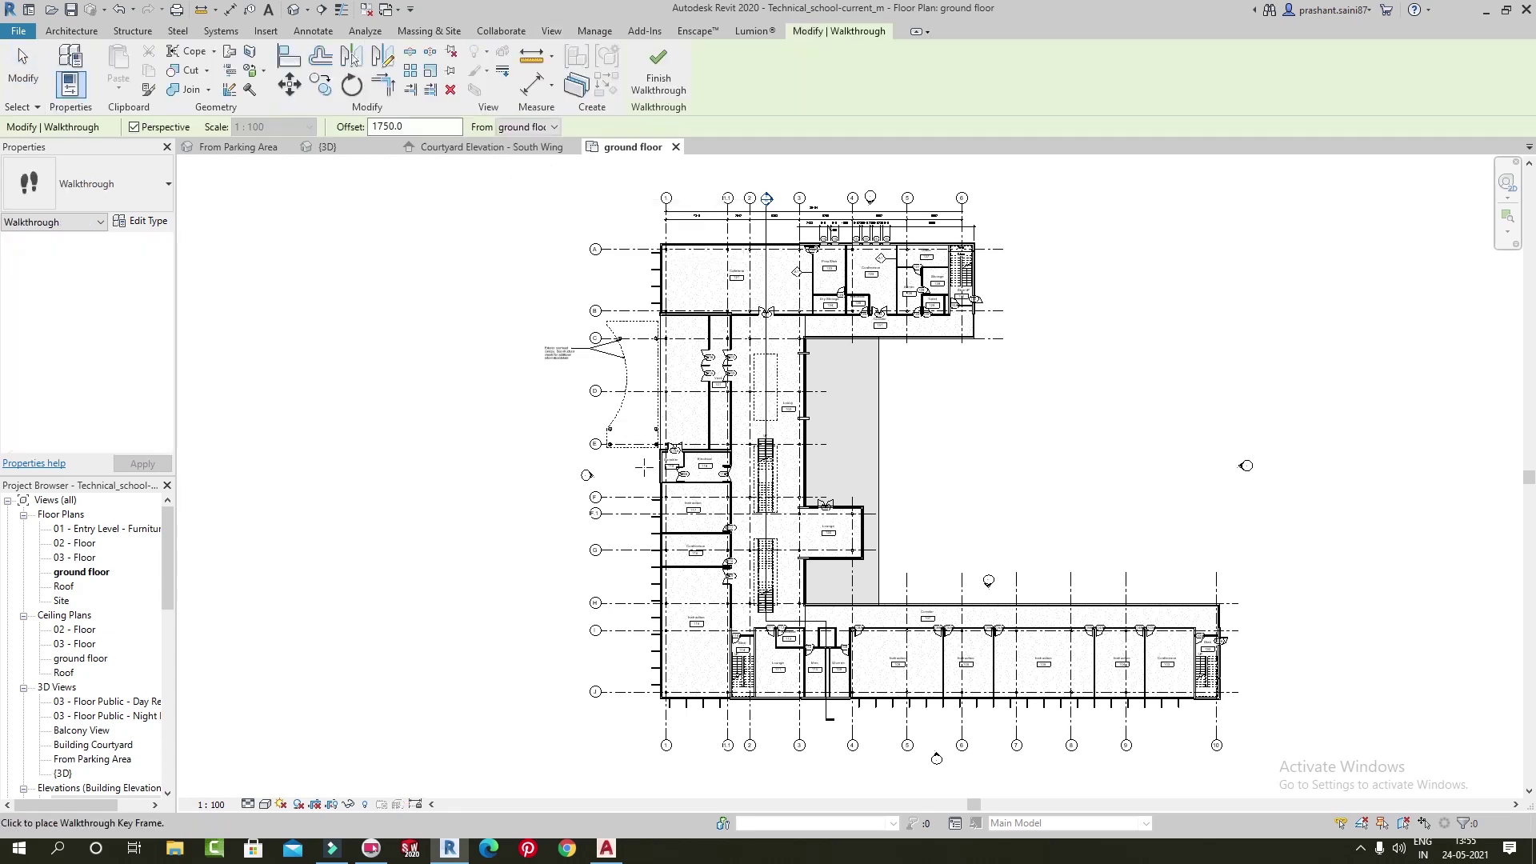
{"action": "middle_click_drag", "start_coordinate": [643, 469], "coordinate": [600, 440]}
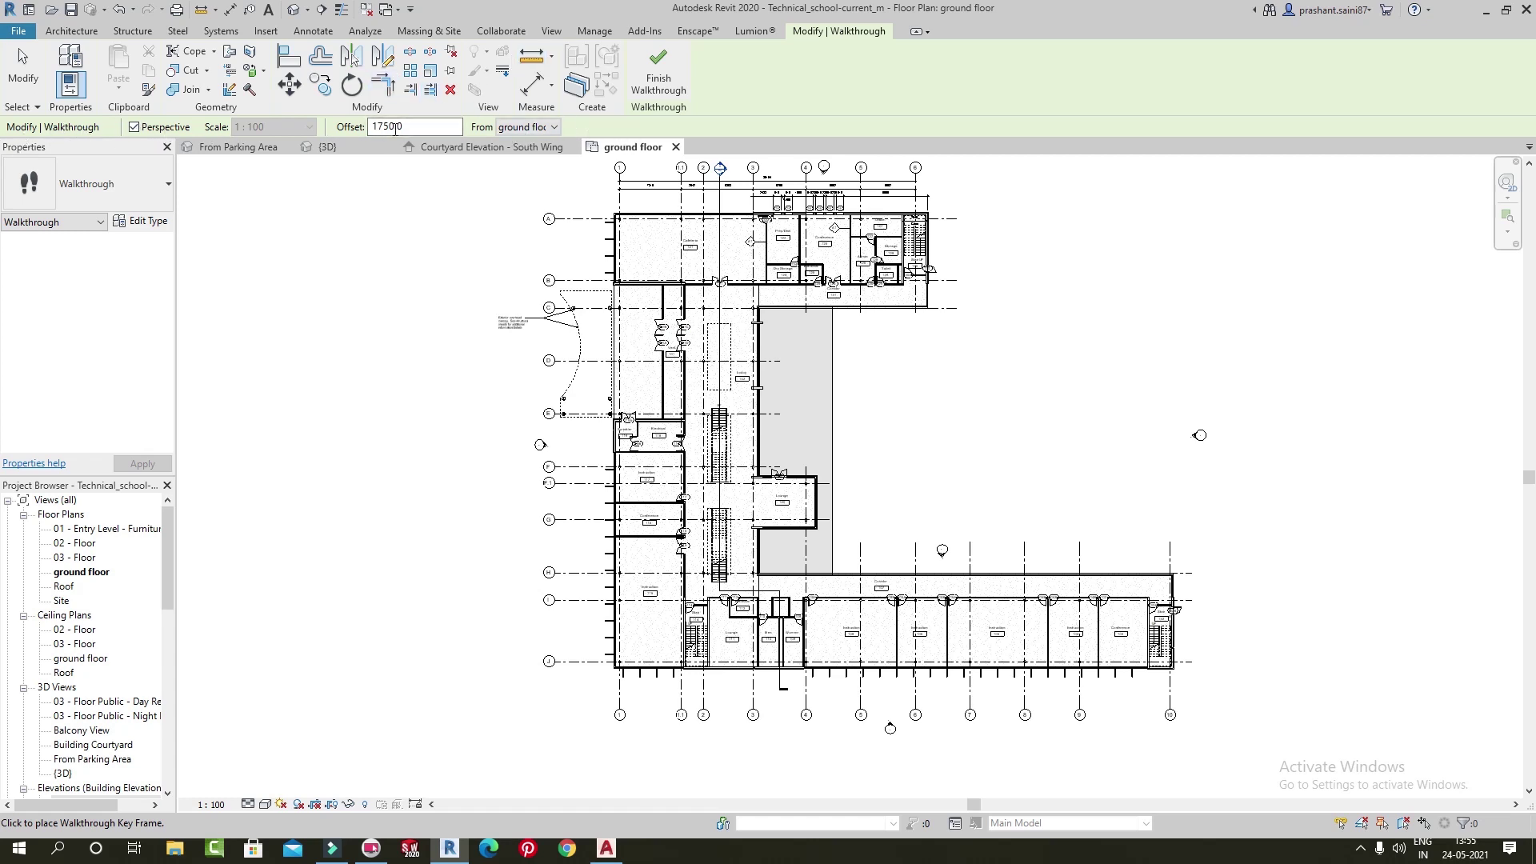
{"action": "left_click", "coordinate": [134, 128]}
{"action": "left_click", "coordinate": [134, 128]}
{"action": "double_click", "coordinate": [426, 130]}
Place the first three key frames, from outside the building up to the entrance canopy
{"action": "middle_click_drag", "start_coordinate": [652, 199], "coordinate": [733, 192]}
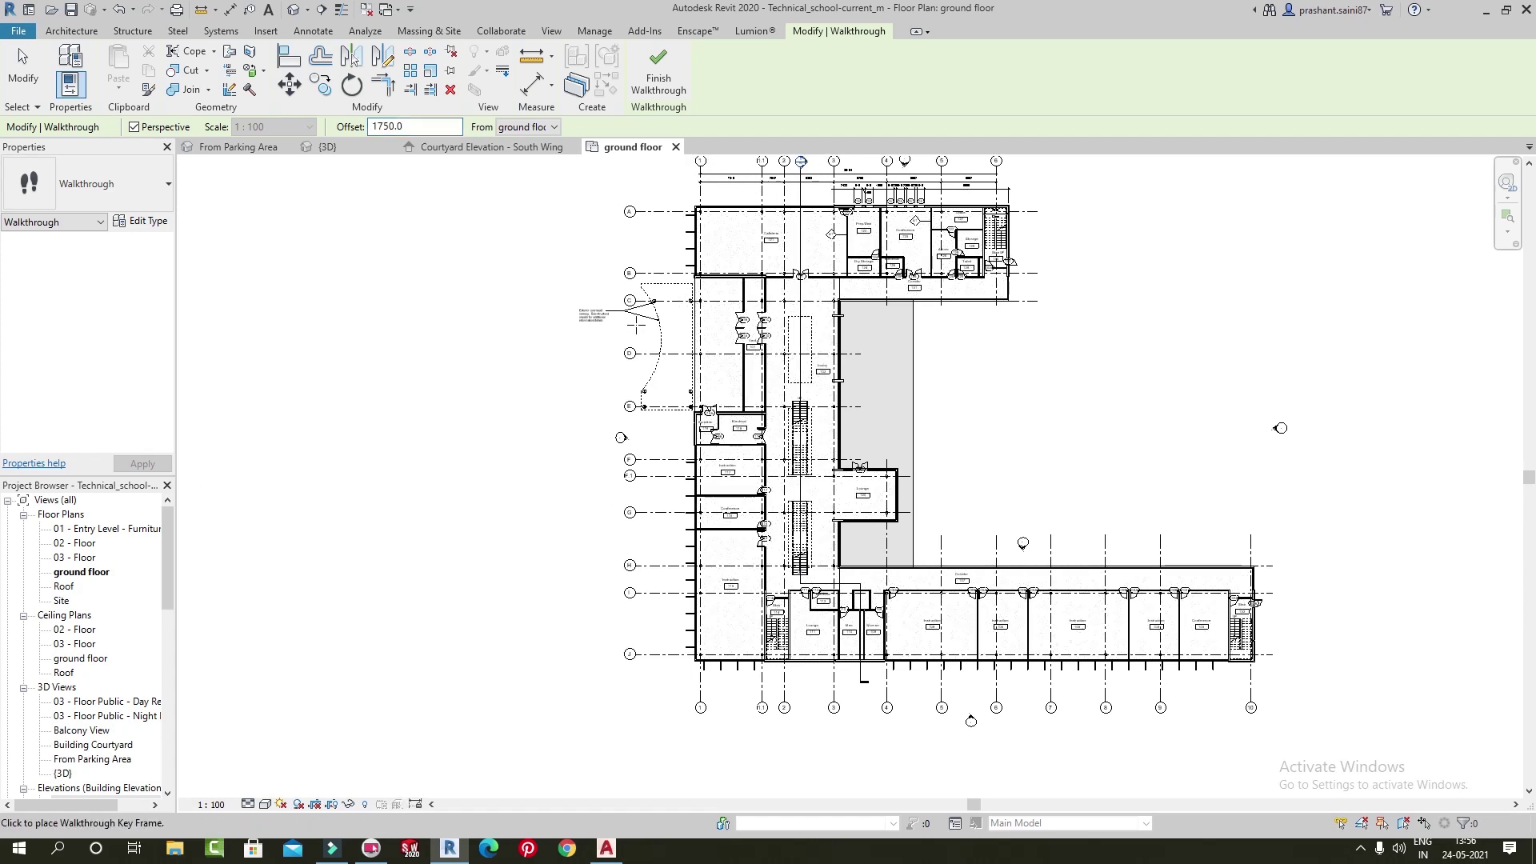
{"action": "left_click", "coordinate": [400, 345]}
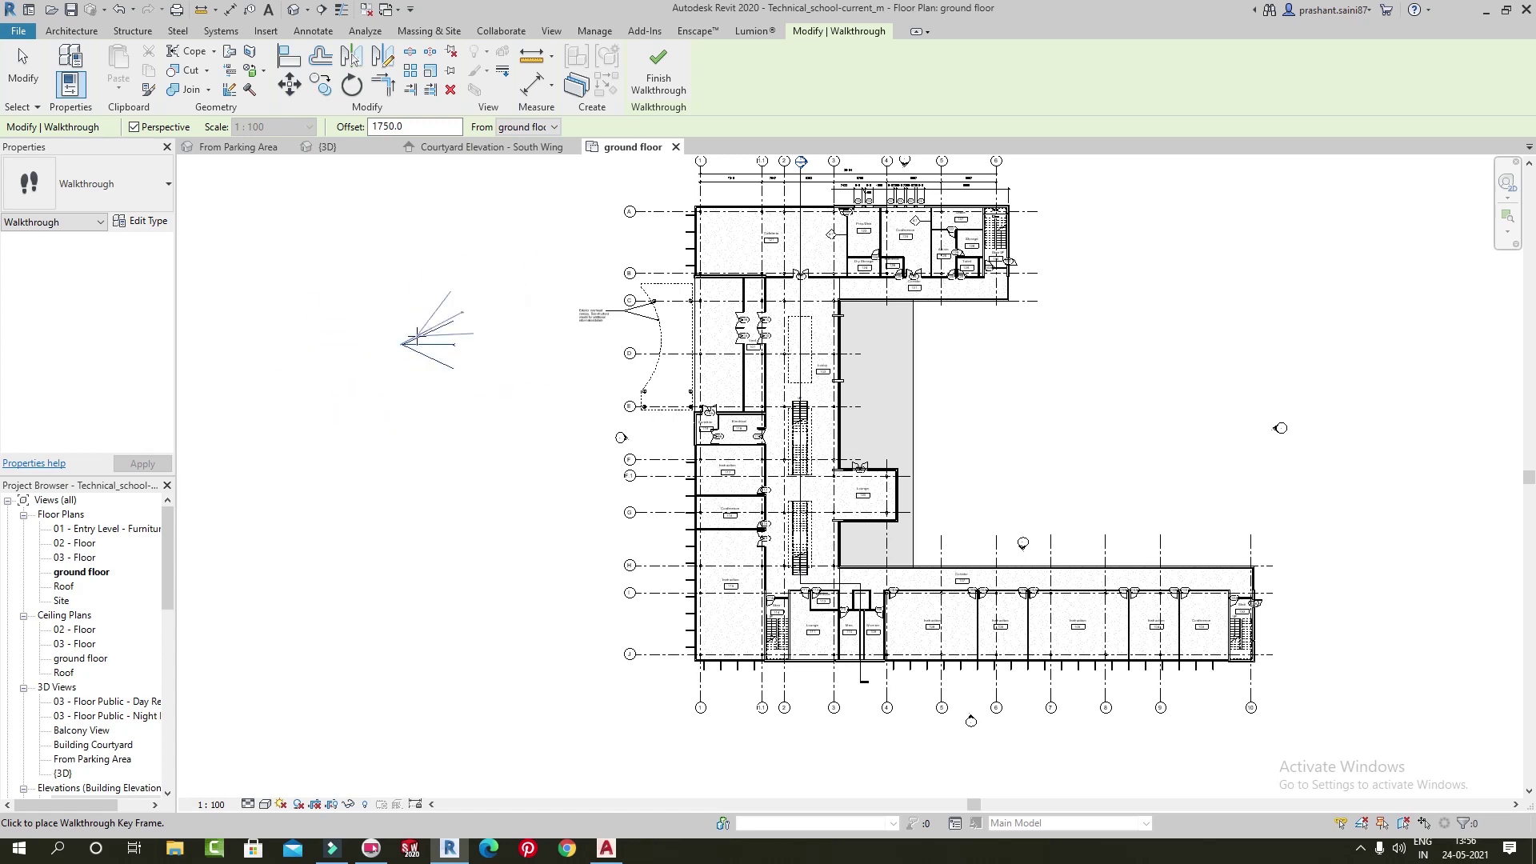
{"action": "left_click", "coordinate": [513, 362]}
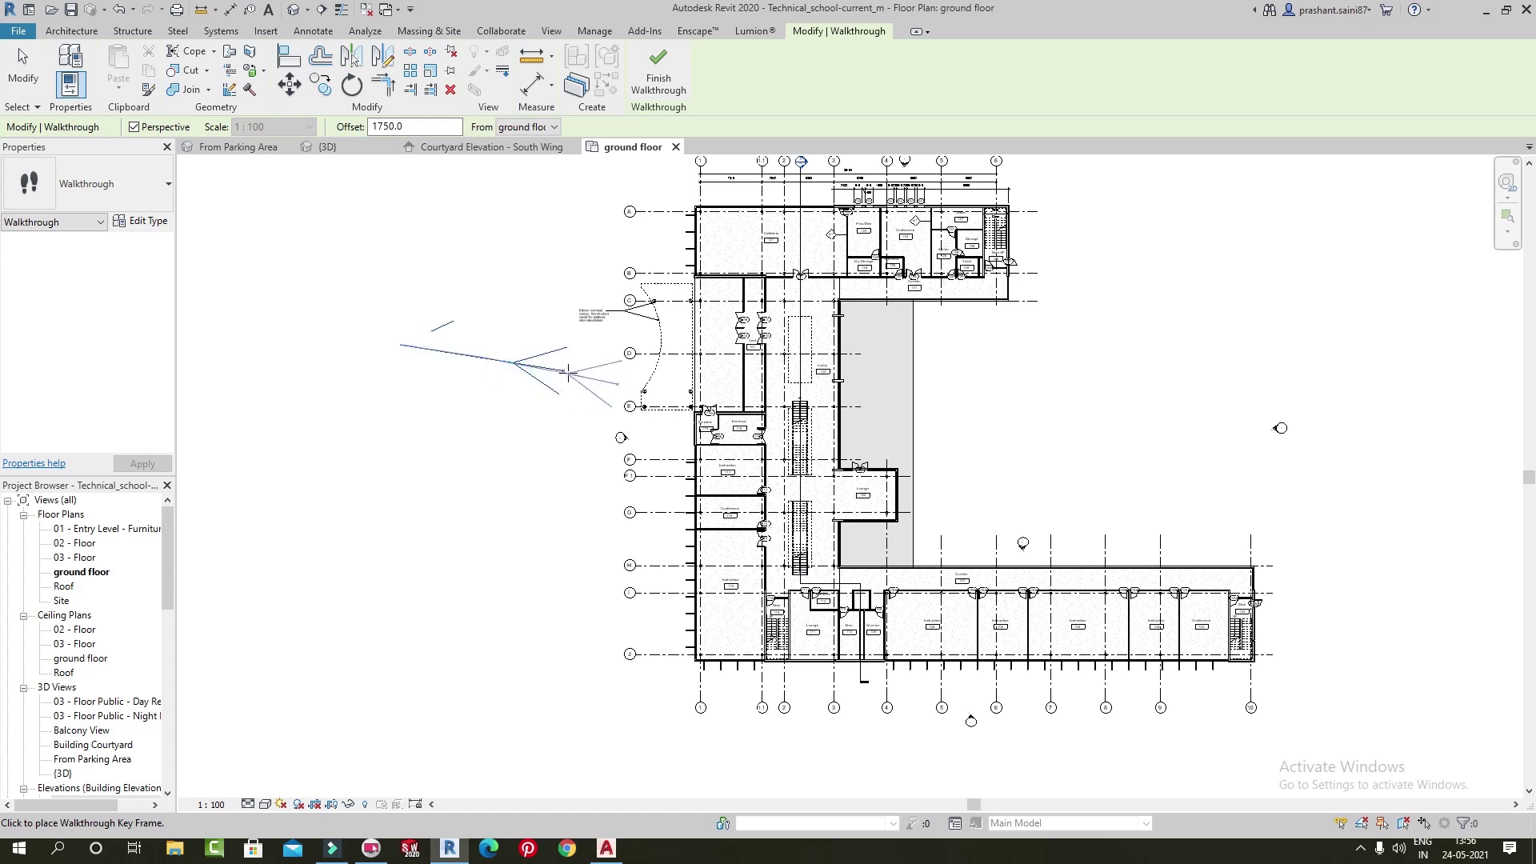
{"action": "left_click", "coordinate": [606, 340]}
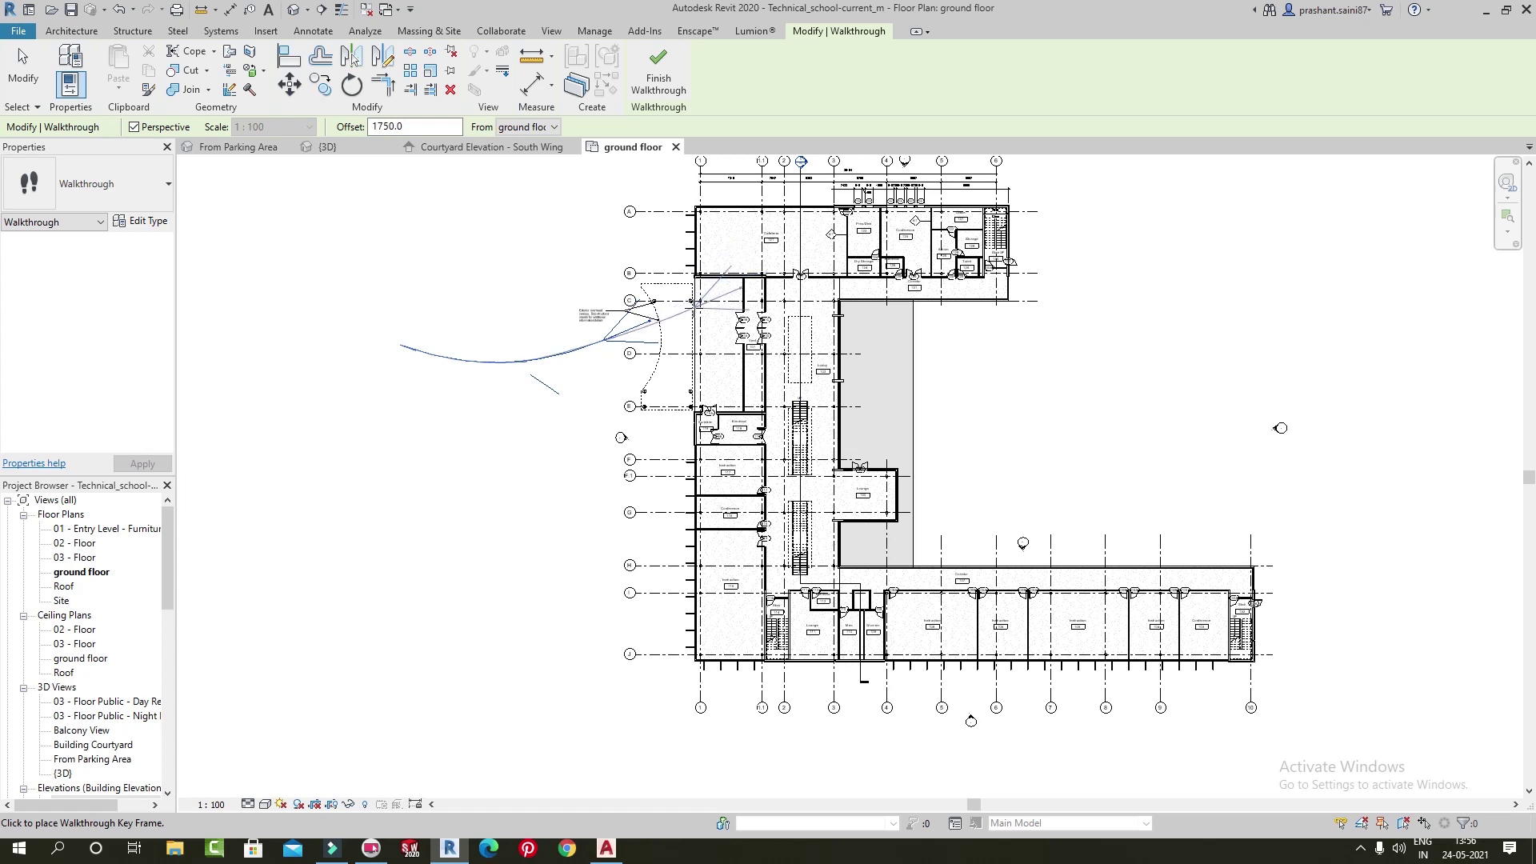
Raise the camera offset to 4000 for a key frame inside the entrance, then return it to 1750
{"action": "double_click", "coordinate": [391, 126]}
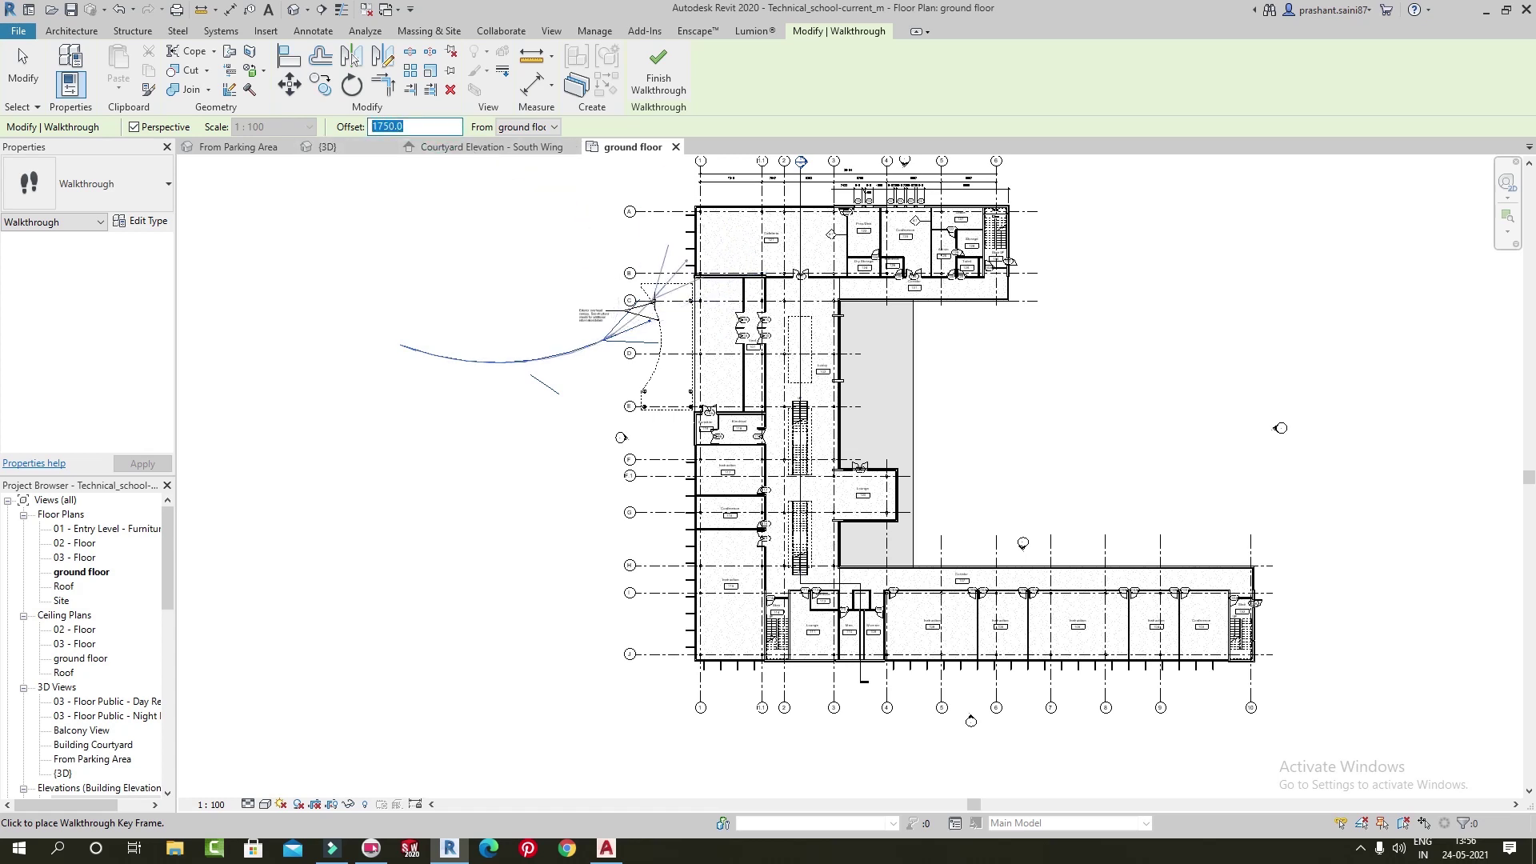
{"action": "scroll", "coordinate": [640, 304], "scroll_direction": "up", "scroll_amount": 1}
{"action": "scroll", "coordinate": [512, 184], "scroll_direction": "up", "scroll_amount": 2}
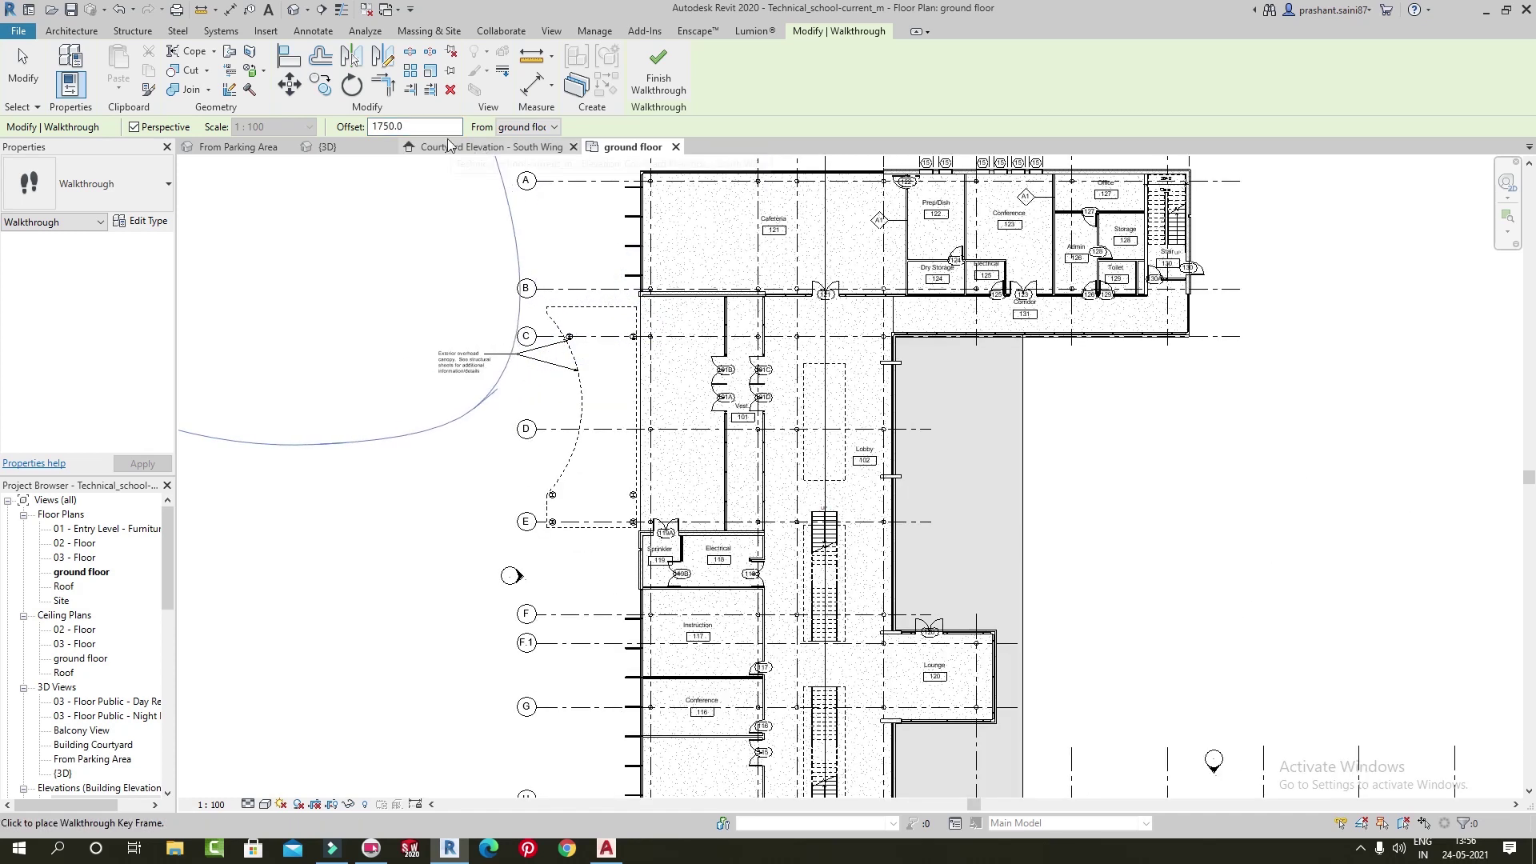
{"action": "double_click", "coordinate": [392, 126]}
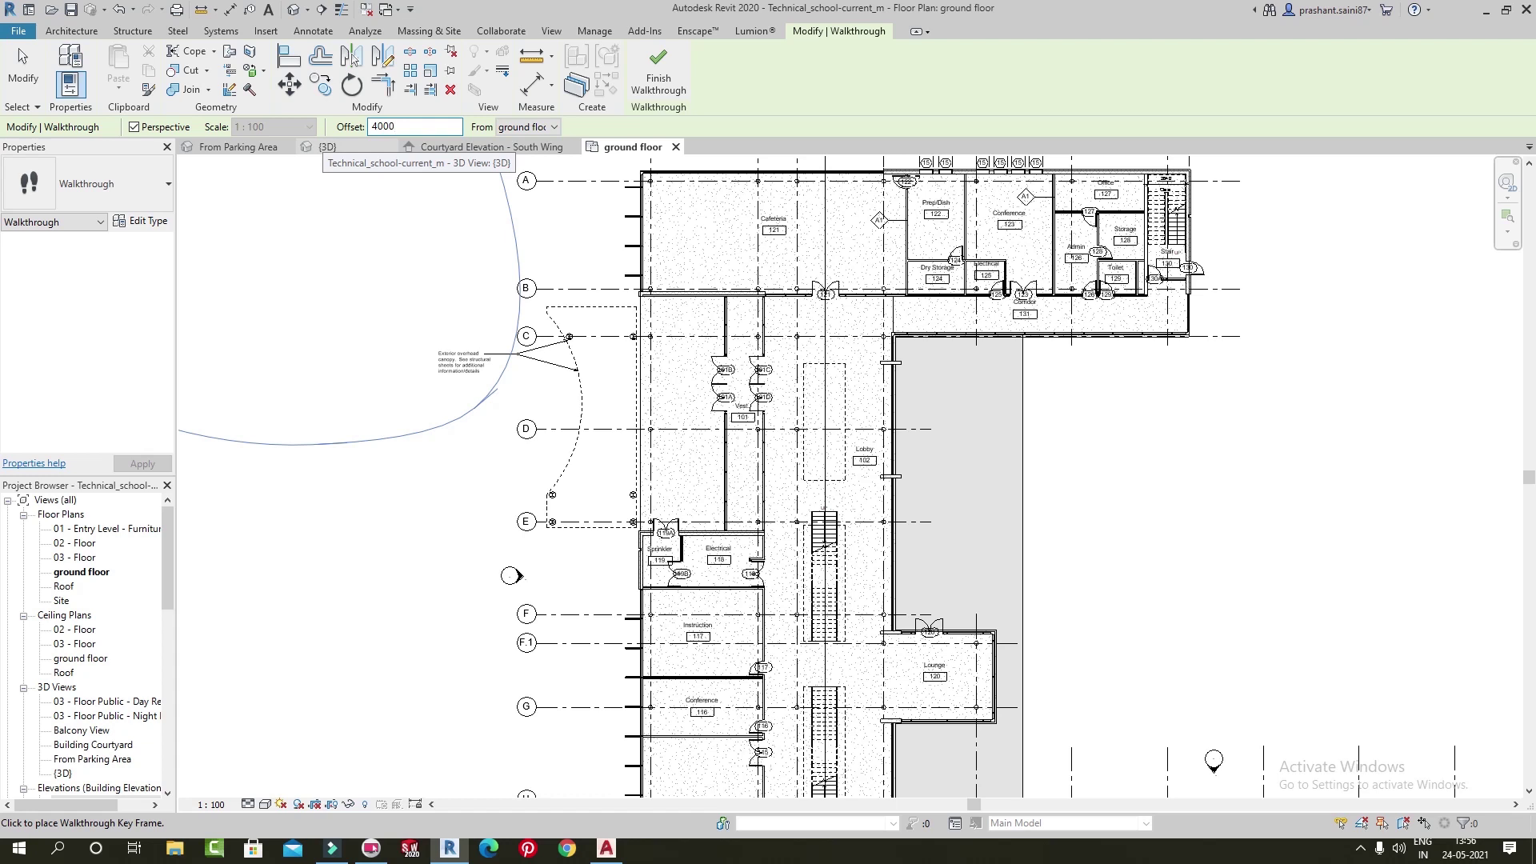
{"action": "key", "text": "Return"}
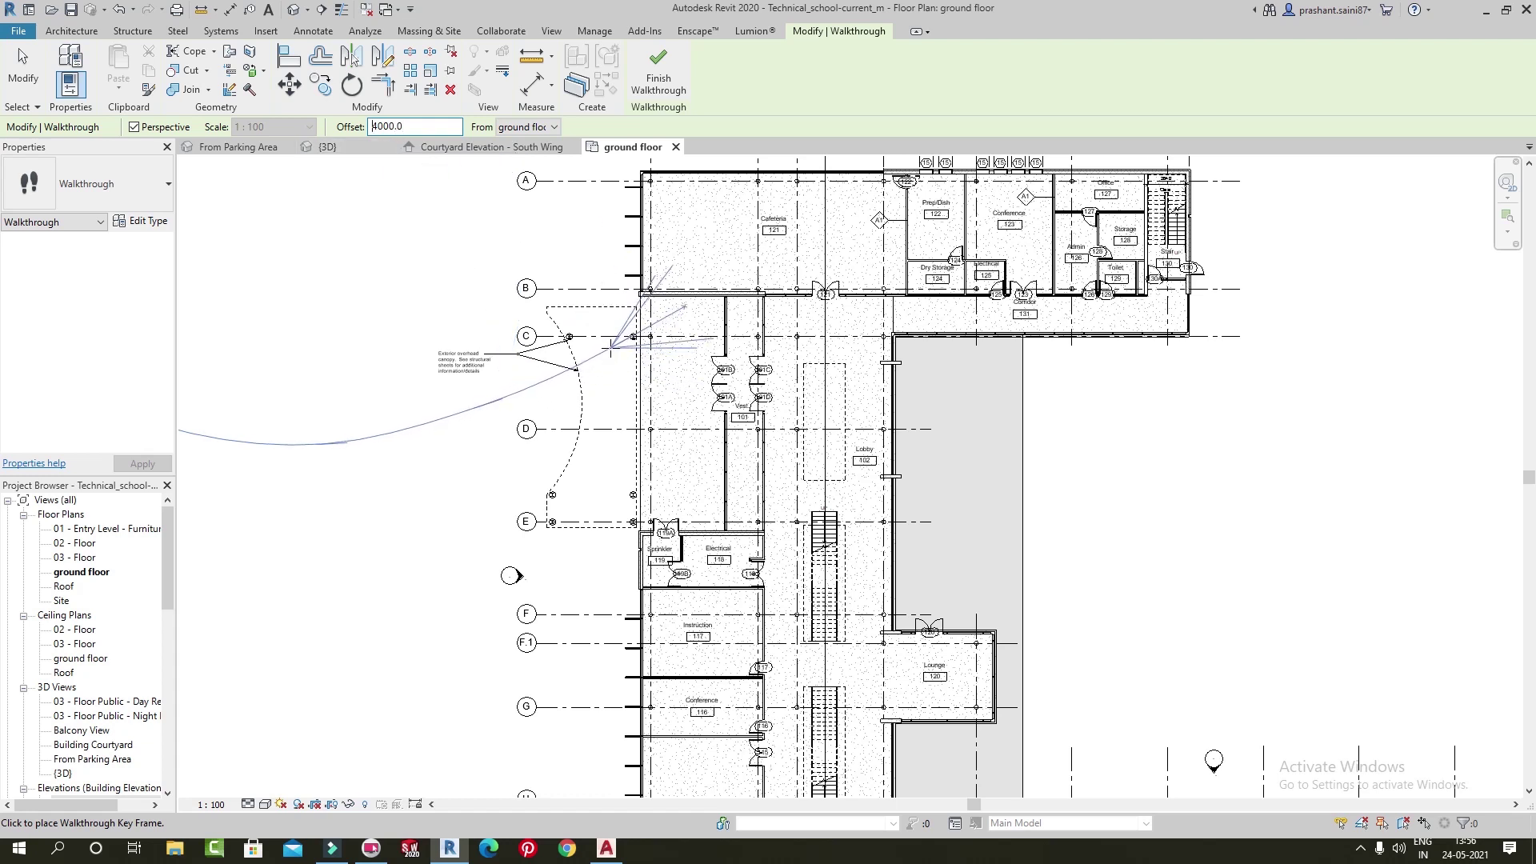
{"action": "left_click", "coordinate": [678, 349]}
{"action": "double_click", "coordinate": [409, 122]}
{"action": "type", "text": "1750"}
{"action": "key", "text": "Return"}
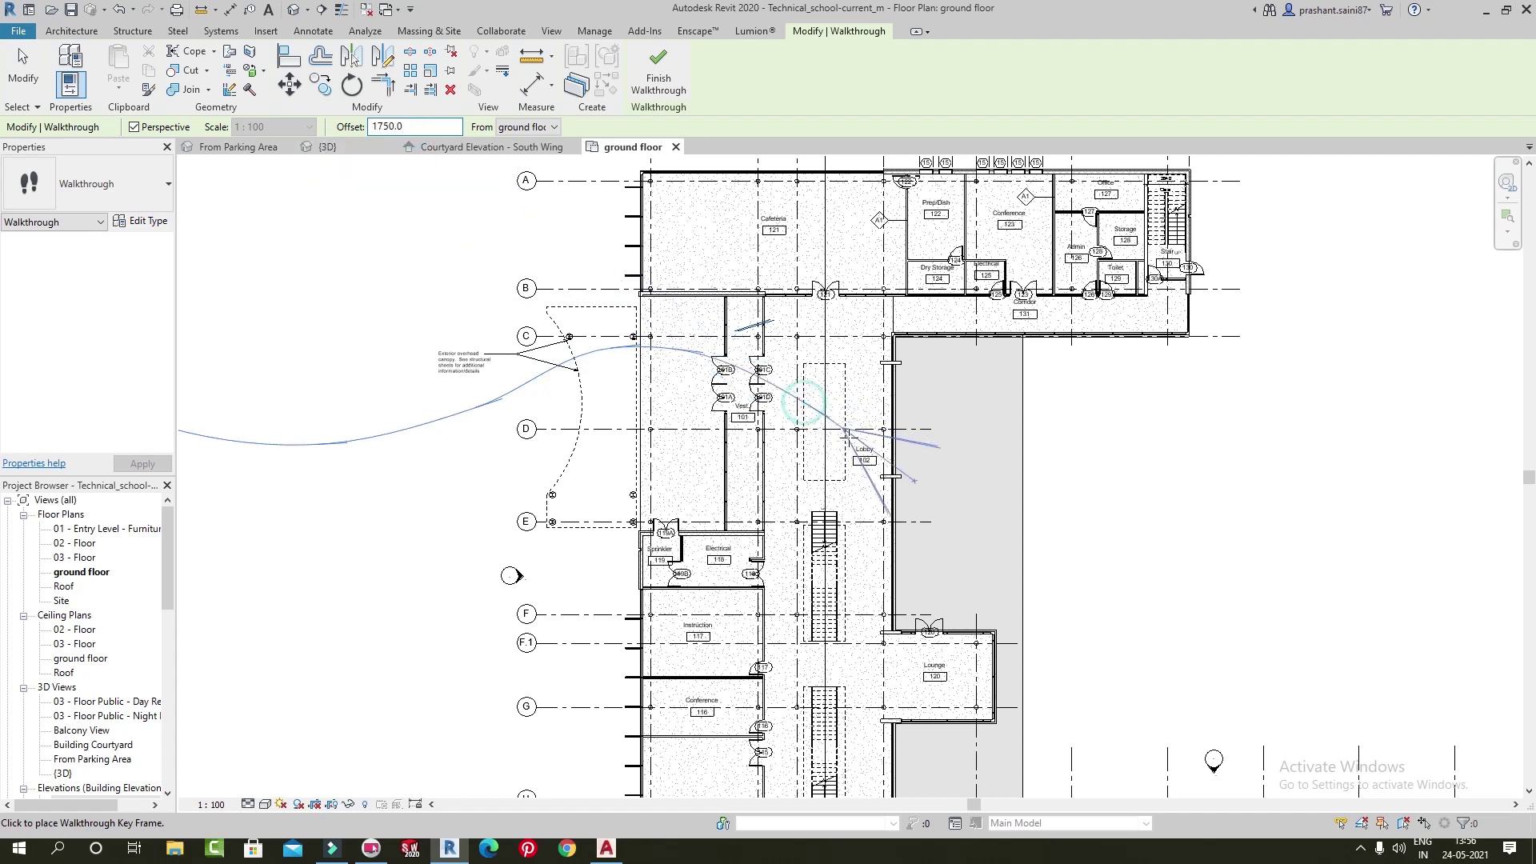
Finish the walkthrough path running into the lobby
{"action": "scroll", "coordinate": [827, 417], "scroll_direction": "down", "scroll_amount": 2}
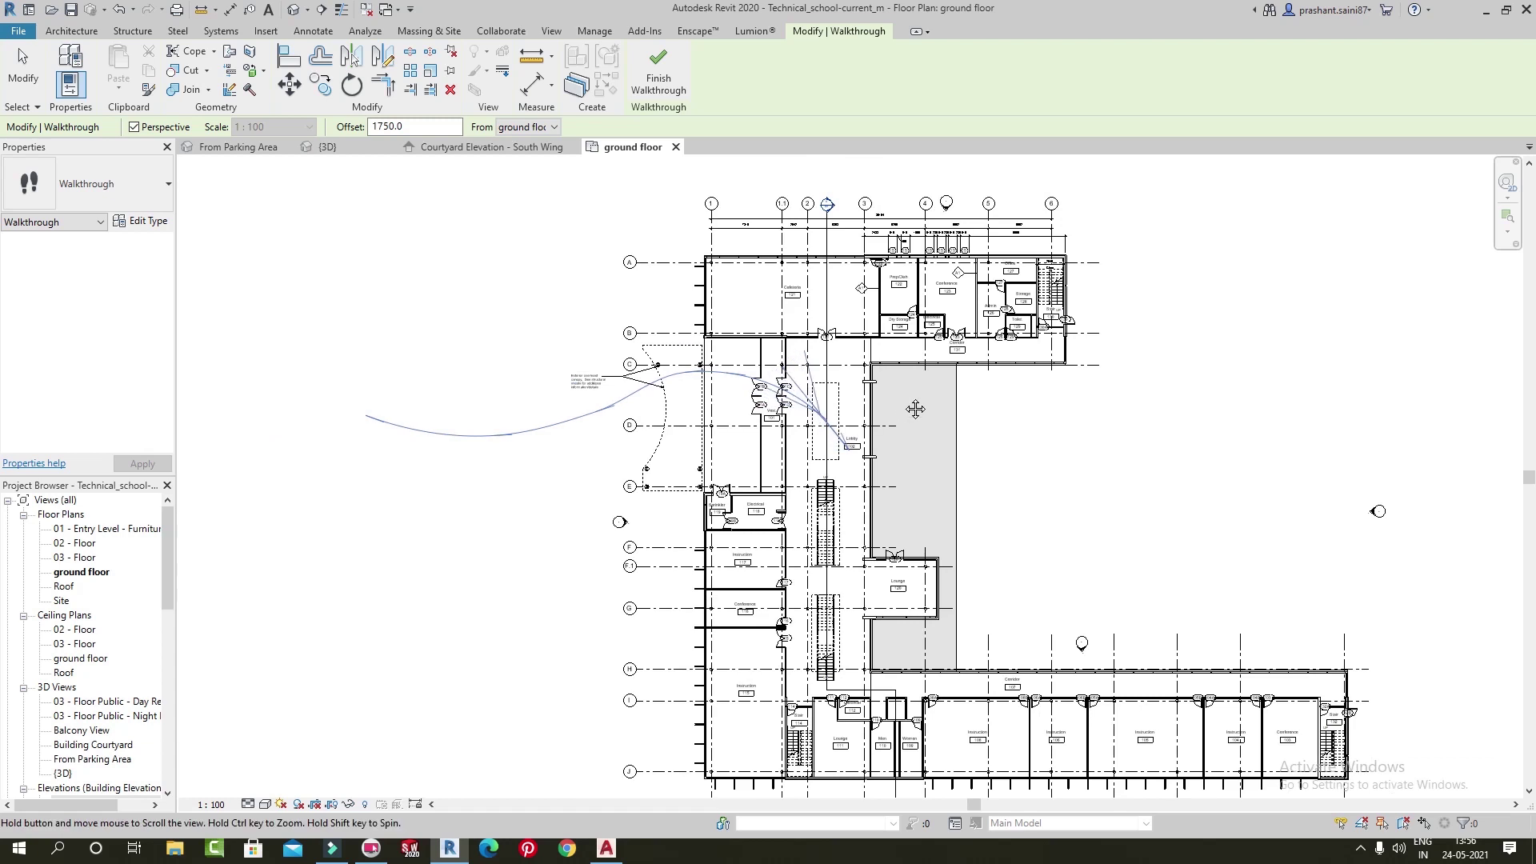
{"action": "middle_click_drag", "start_coordinate": [916, 409], "coordinate": [1009, 392]}
{"action": "scroll", "coordinate": [1009, 392], "scroll_direction": "up", "scroll_amount": 1}
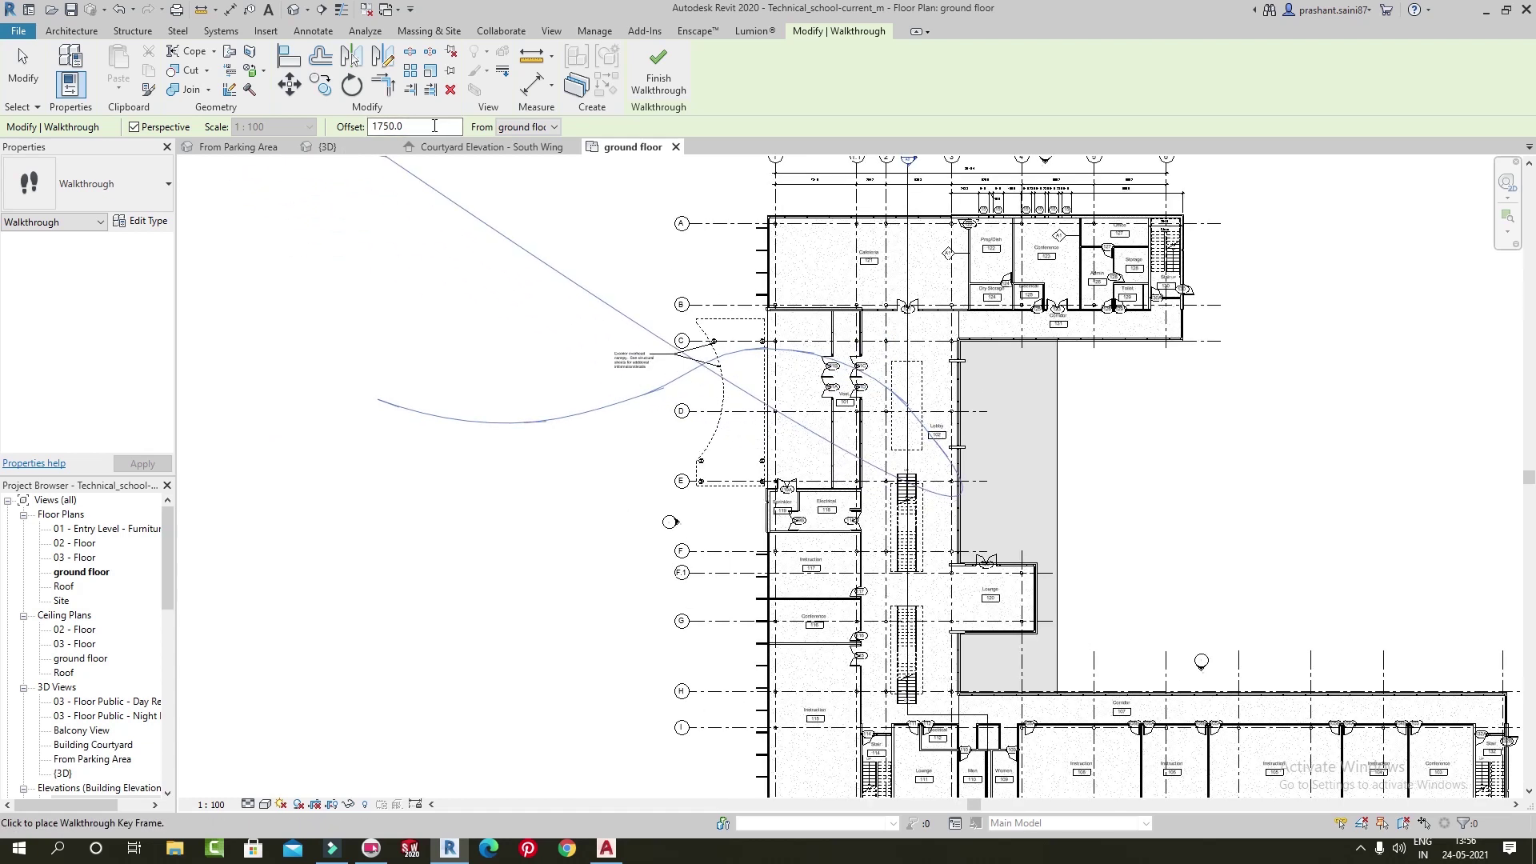
{"action": "left_click", "coordinate": [659, 68]}
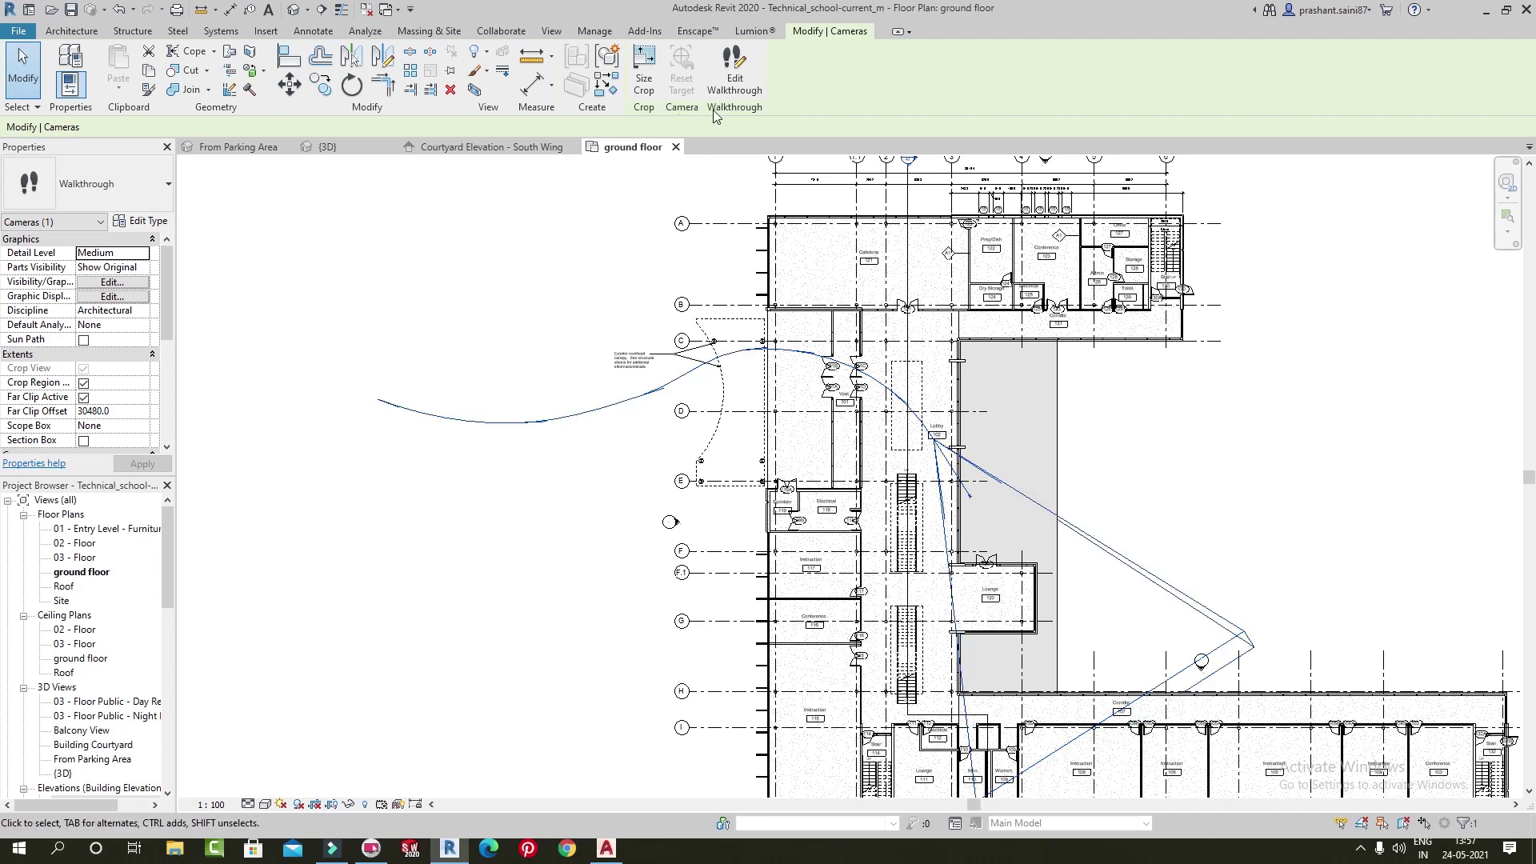
Play the Walkthrough 1 view from frame 1, then return to the ground floor plan
{"action": "left_click", "coordinate": [749, 78]}
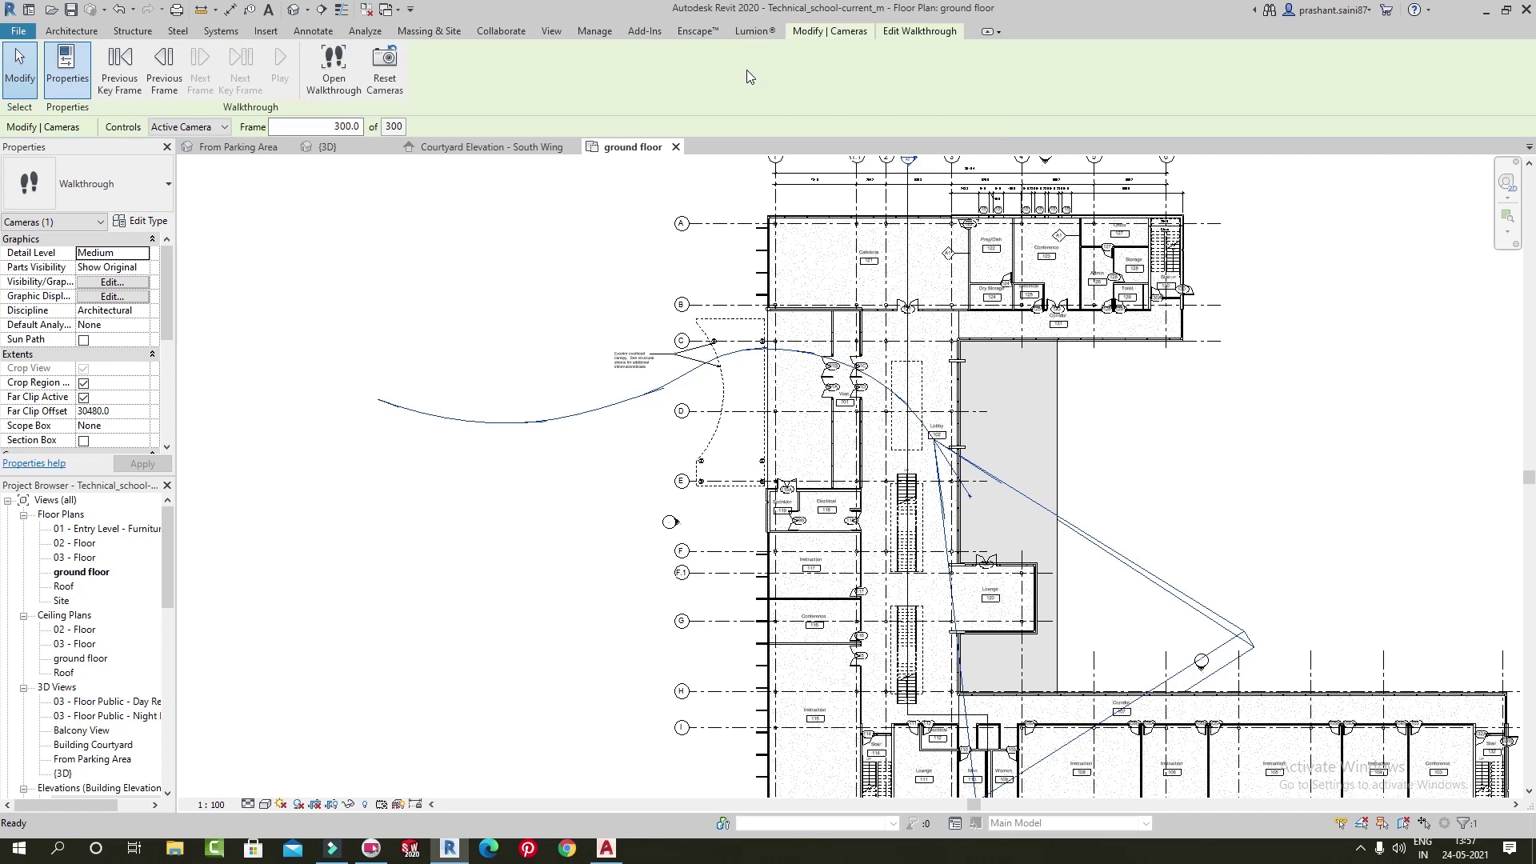
{"action": "left_click", "coordinate": [334, 68]}
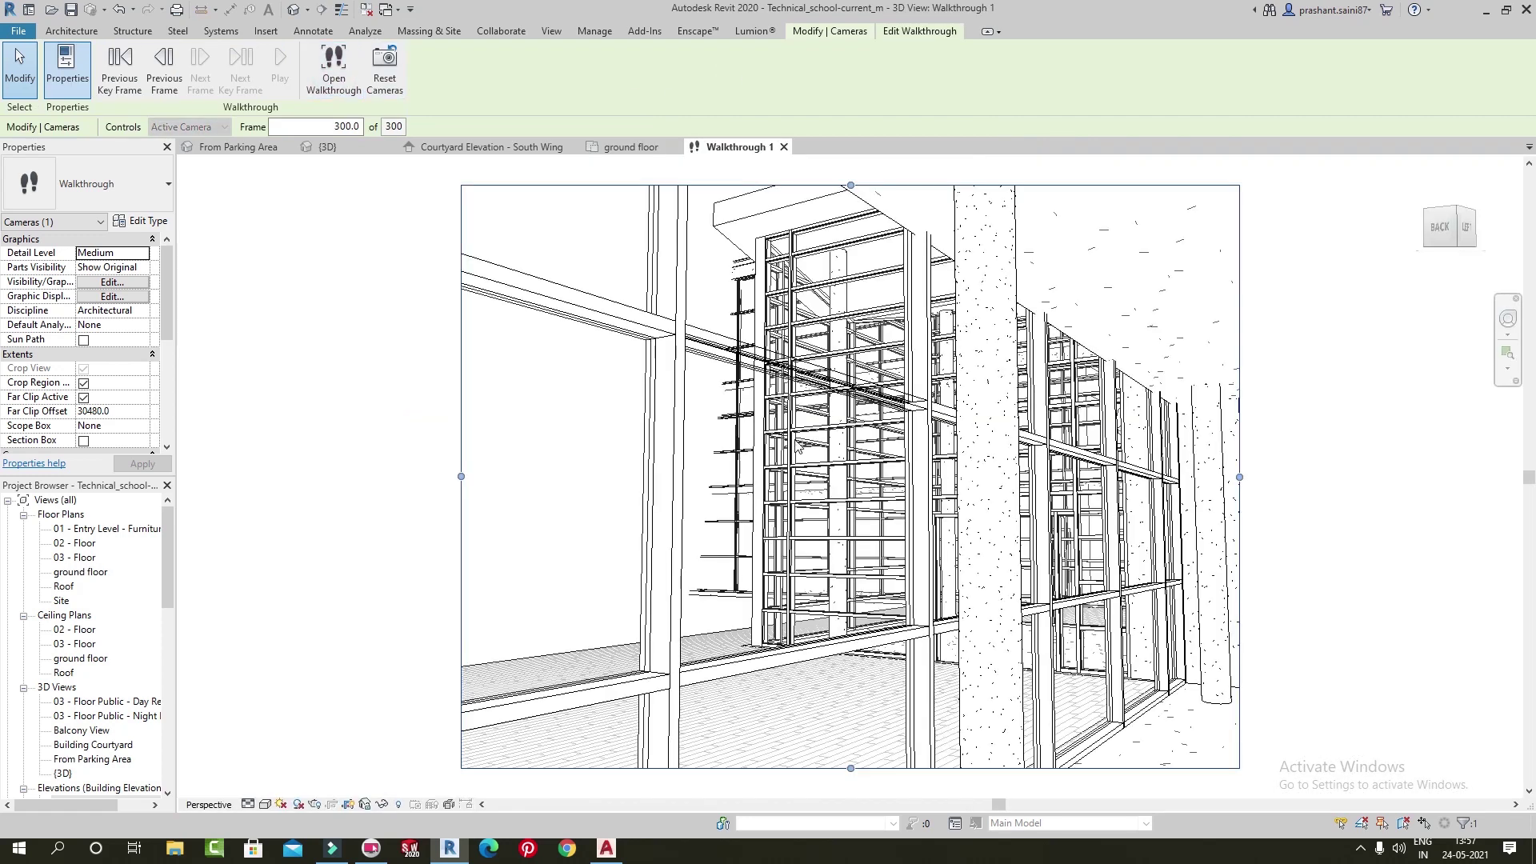
{"action": "left_click", "coordinate": [363, 124]}
{"action": "type", "text": "1"}
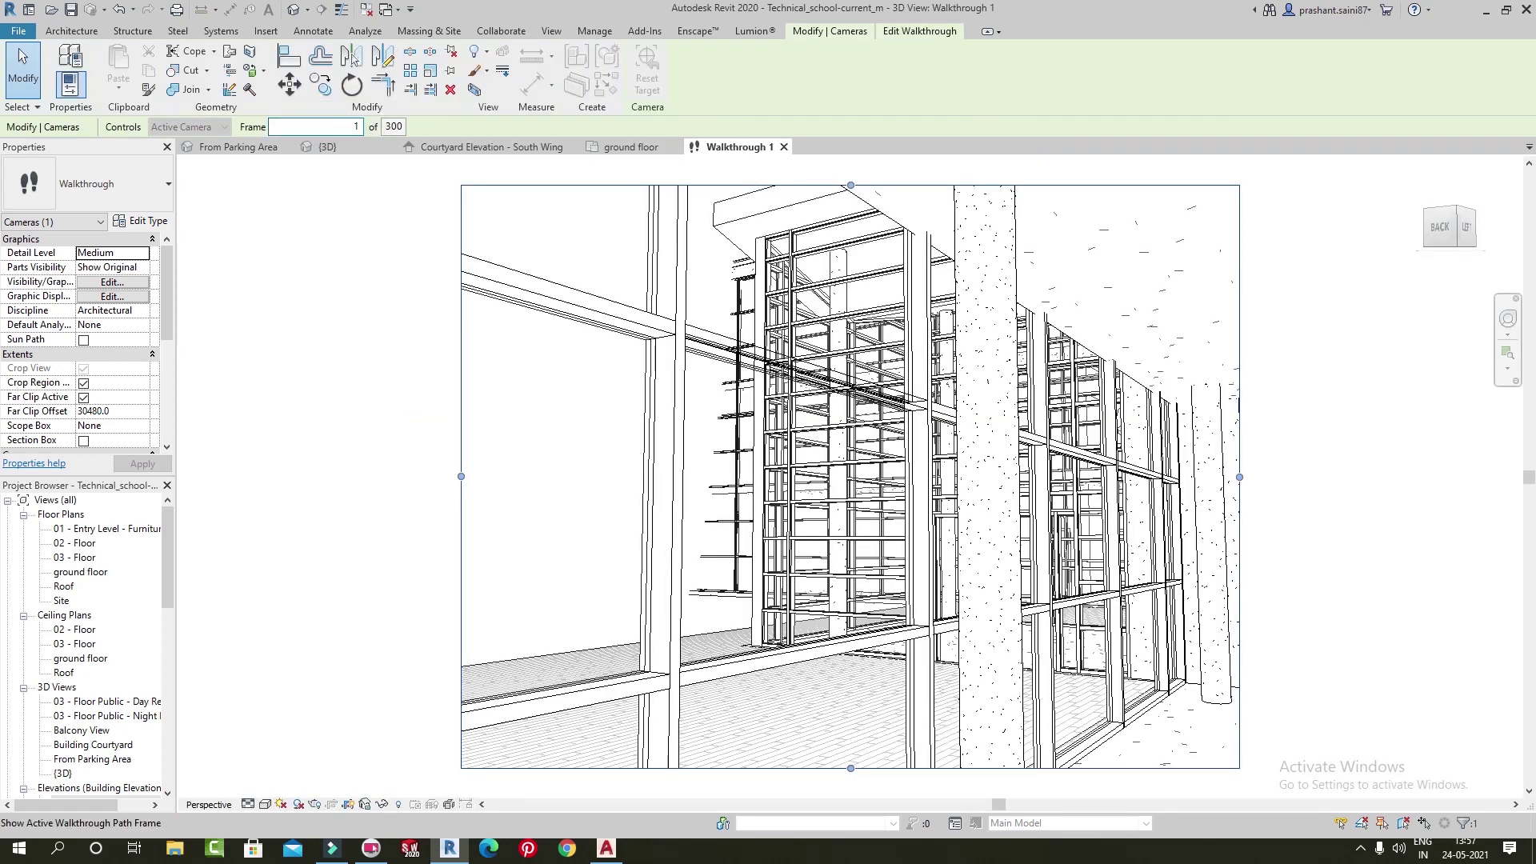
{"action": "key", "text": "Return"}
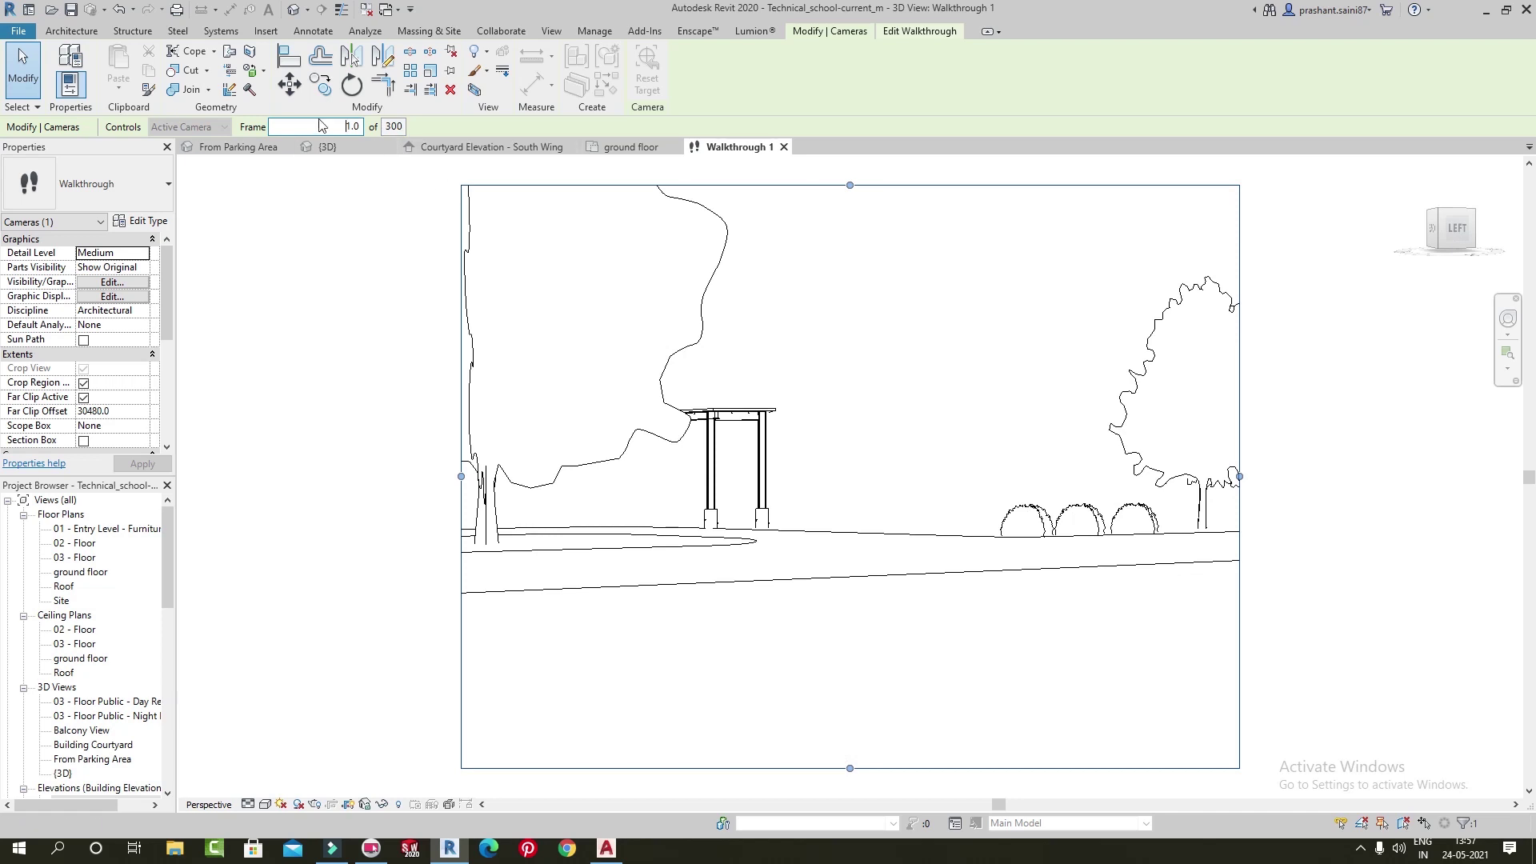
{"action": "left_click", "coordinate": [920, 30]}
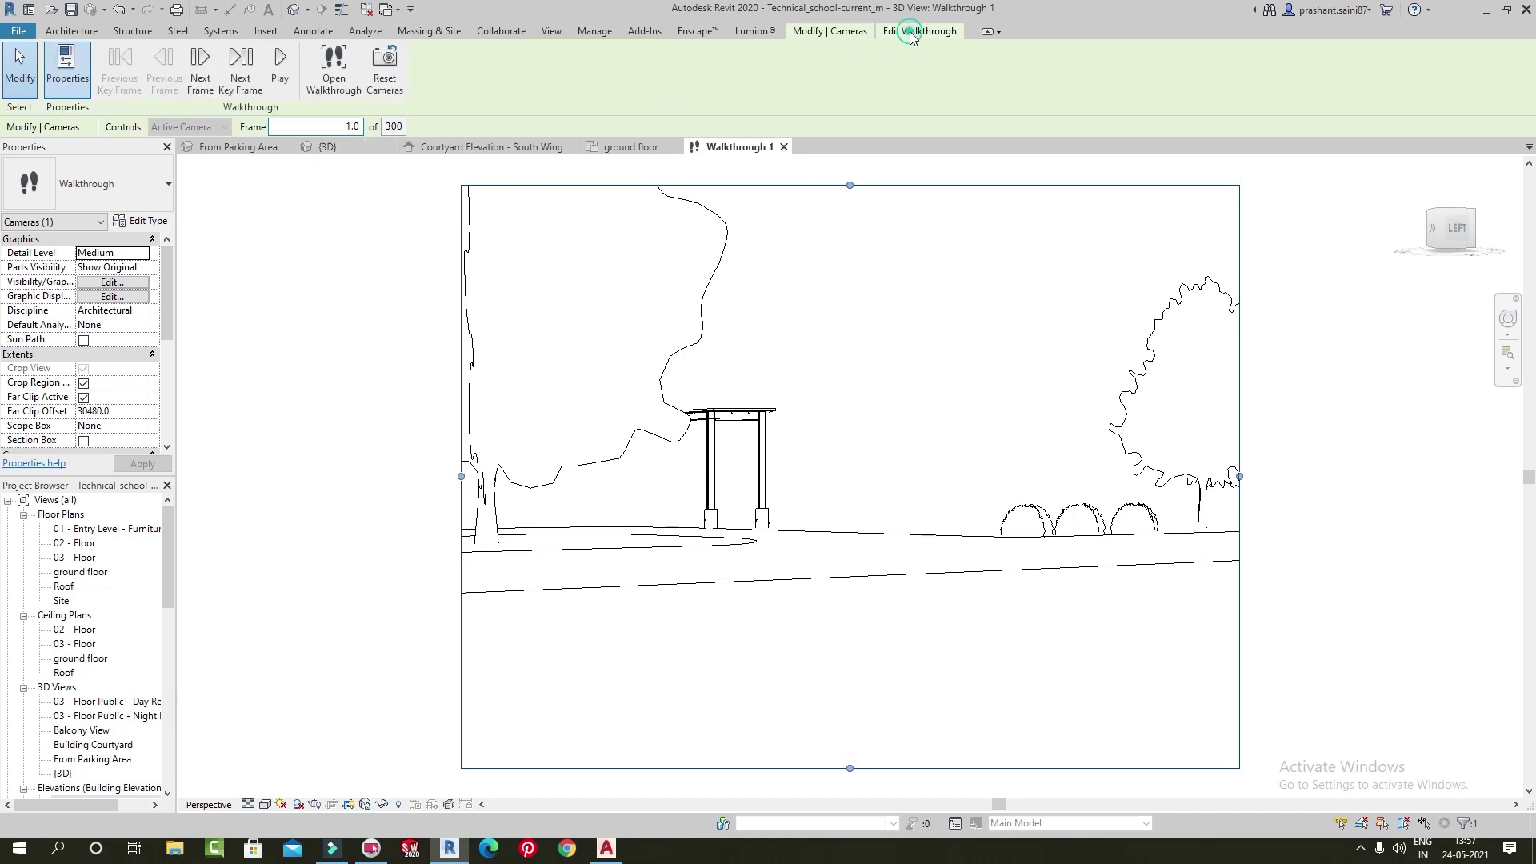
{"action": "left_click", "coordinate": [280, 68]}
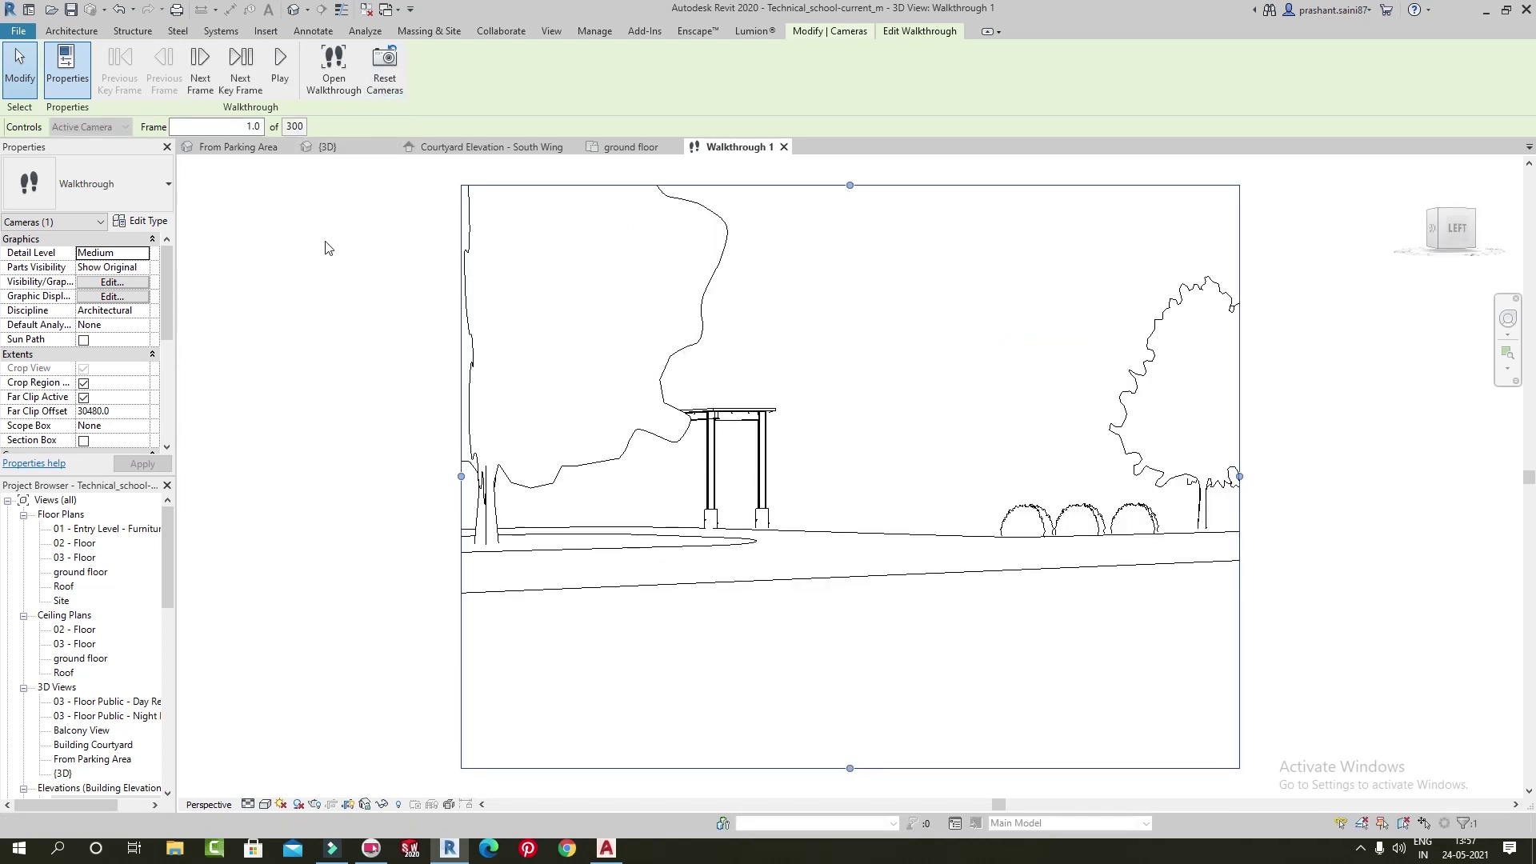
{"action": "double_click", "coordinate": [80, 572]}
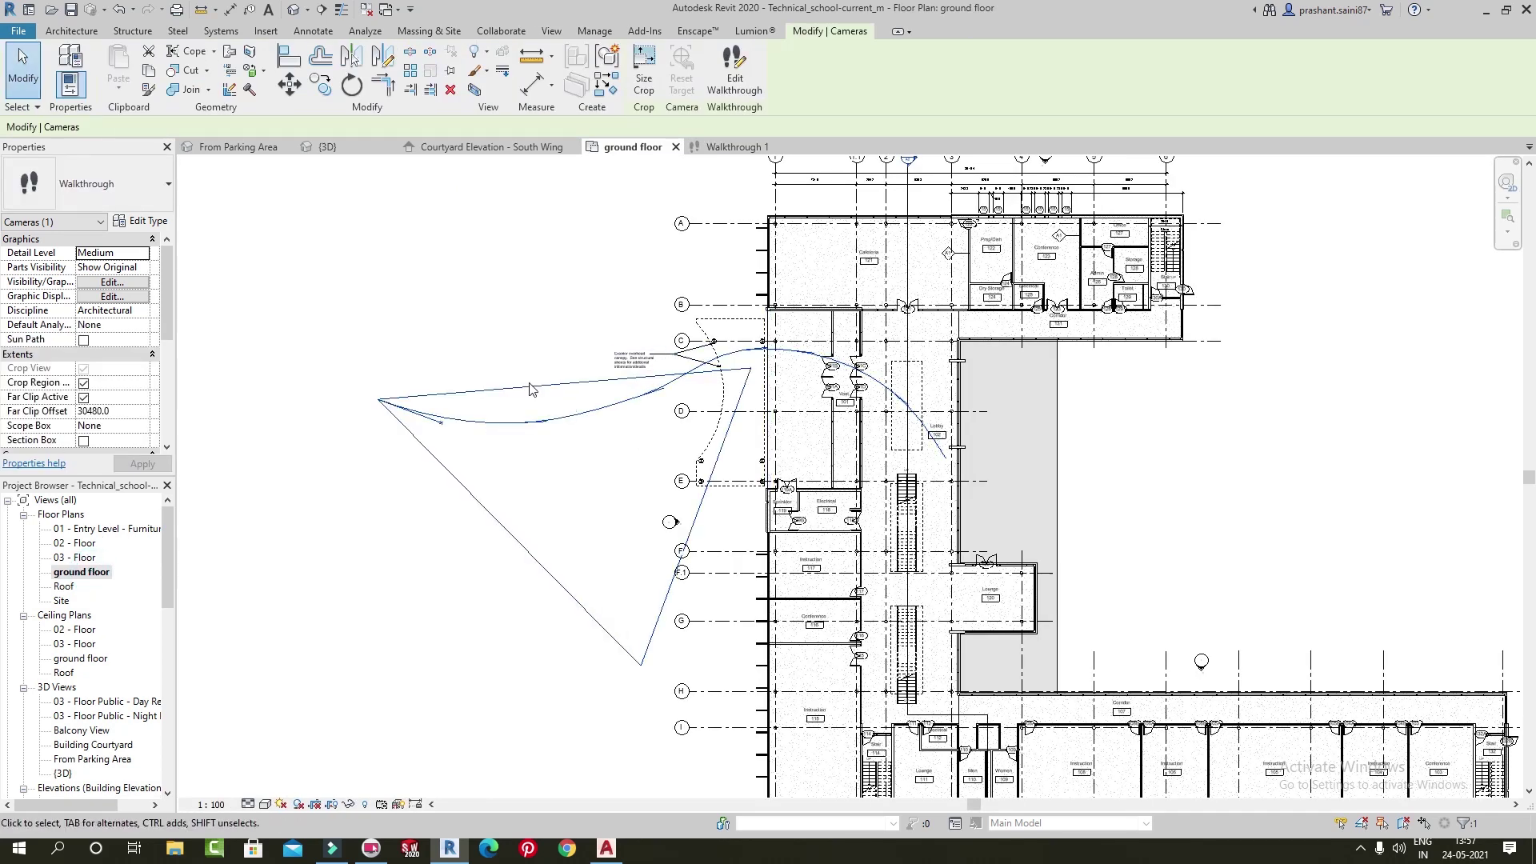
Delete Walkthrough 1 and accept the warning that its view will be removed
{"action": "key", "text": "Delete"}
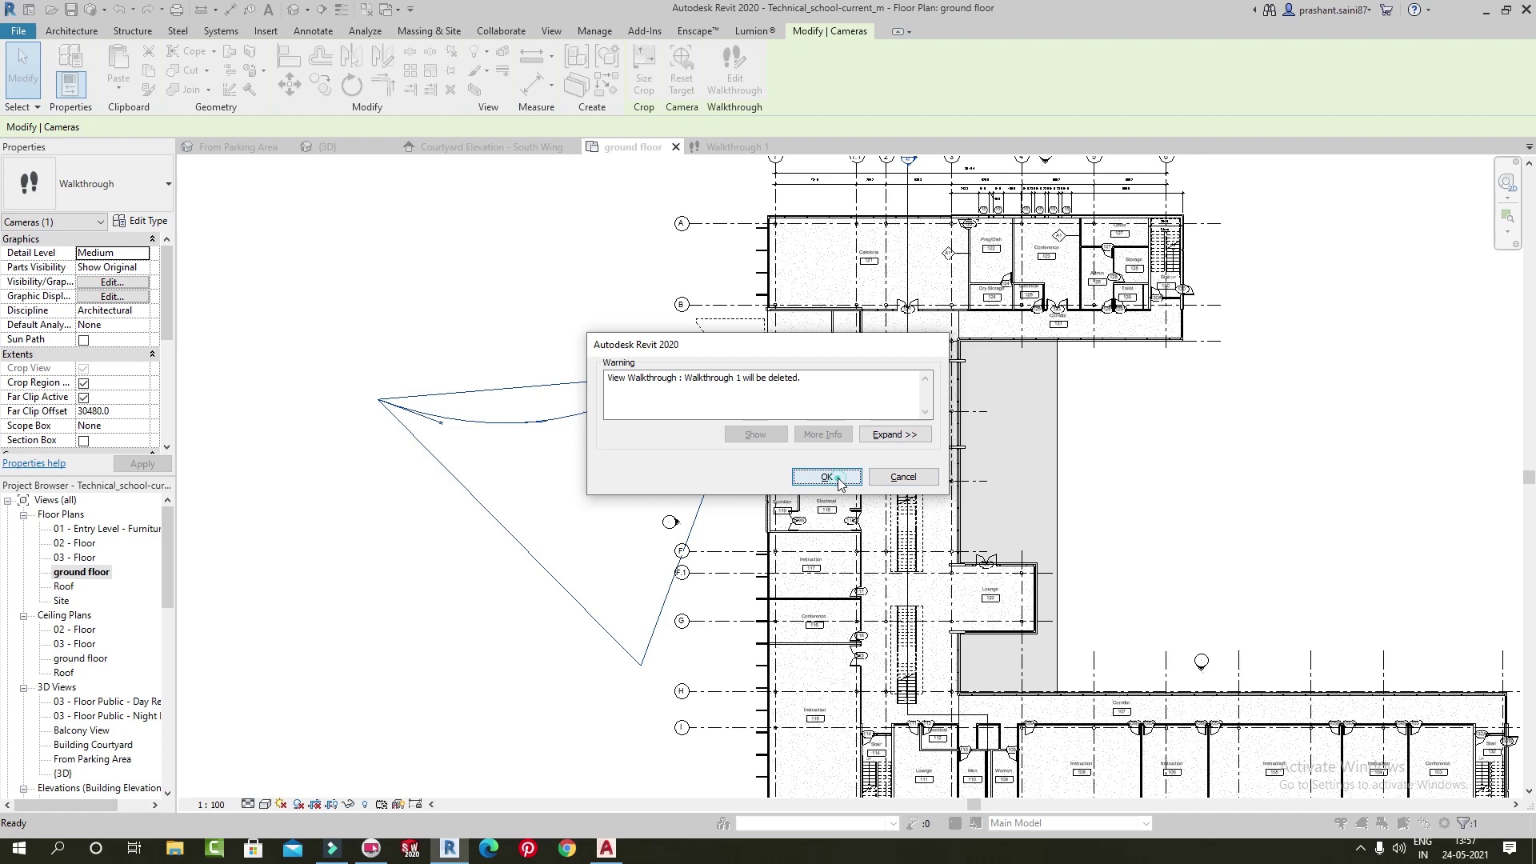
{"action": "left_click", "coordinate": [829, 478]}
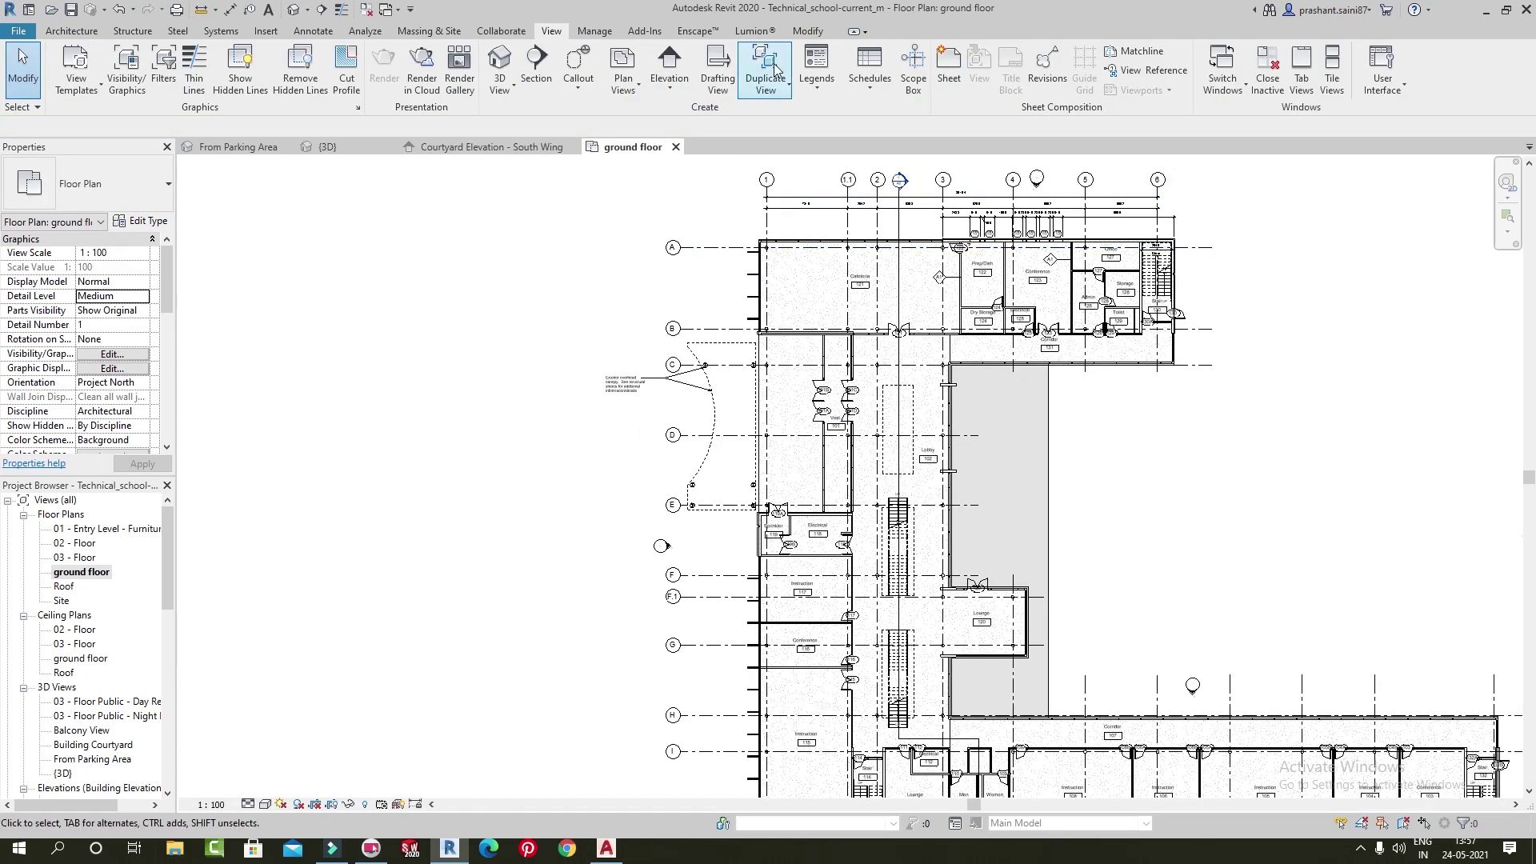
Start a new walkthrough with the entrance side of the ground floor plan in view
{"action": "left_click", "coordinate": [310, 10]}
{"action": "left_click", "coordinate": [328, 71]}
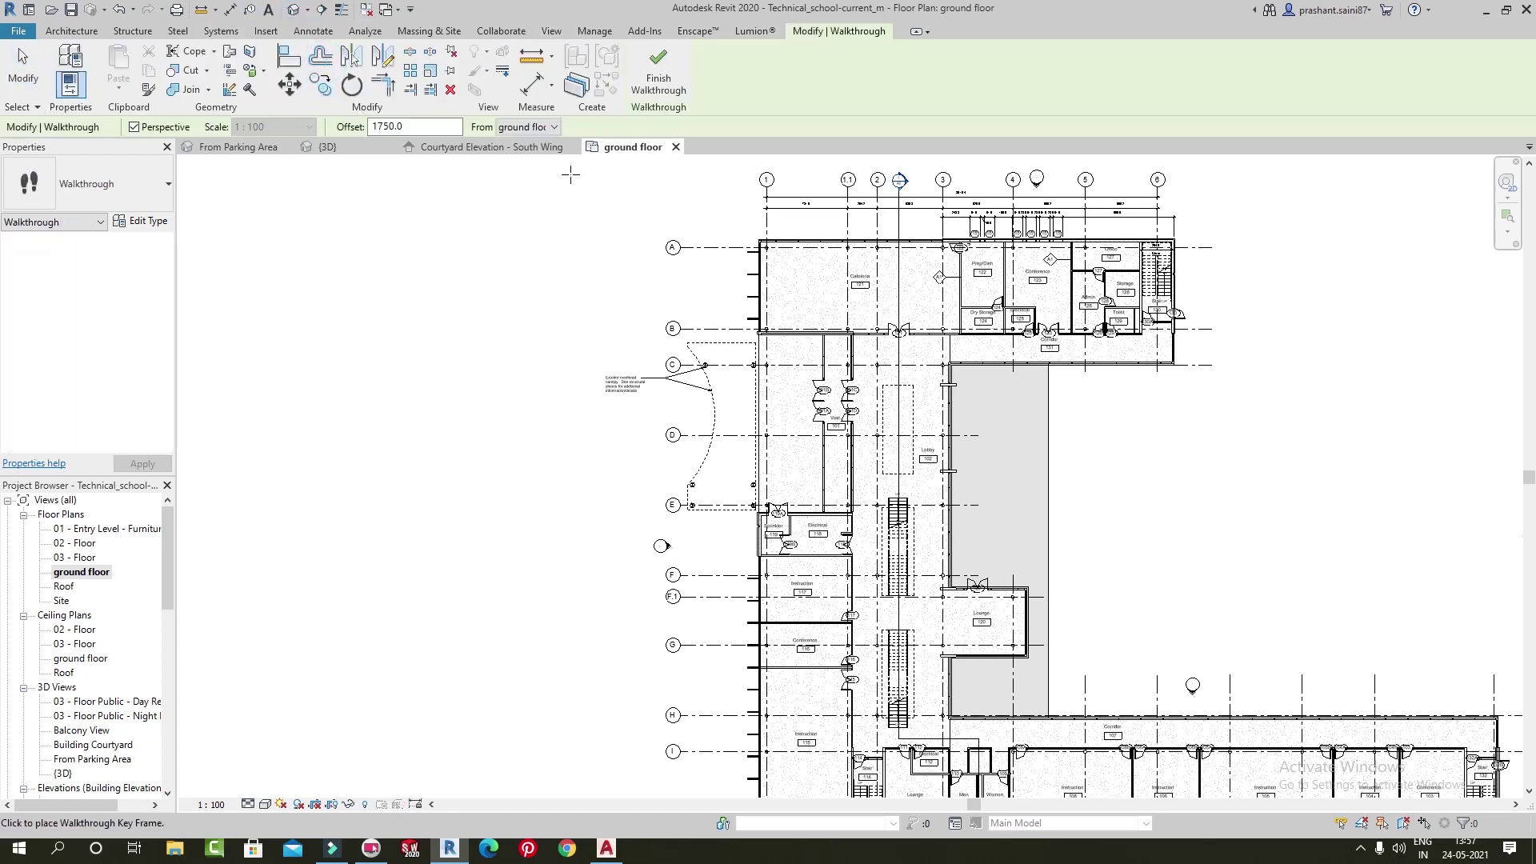
{"action": "middle_click_drag", "start_coordinate": [602, 292], "coordinate": [585, 255]}
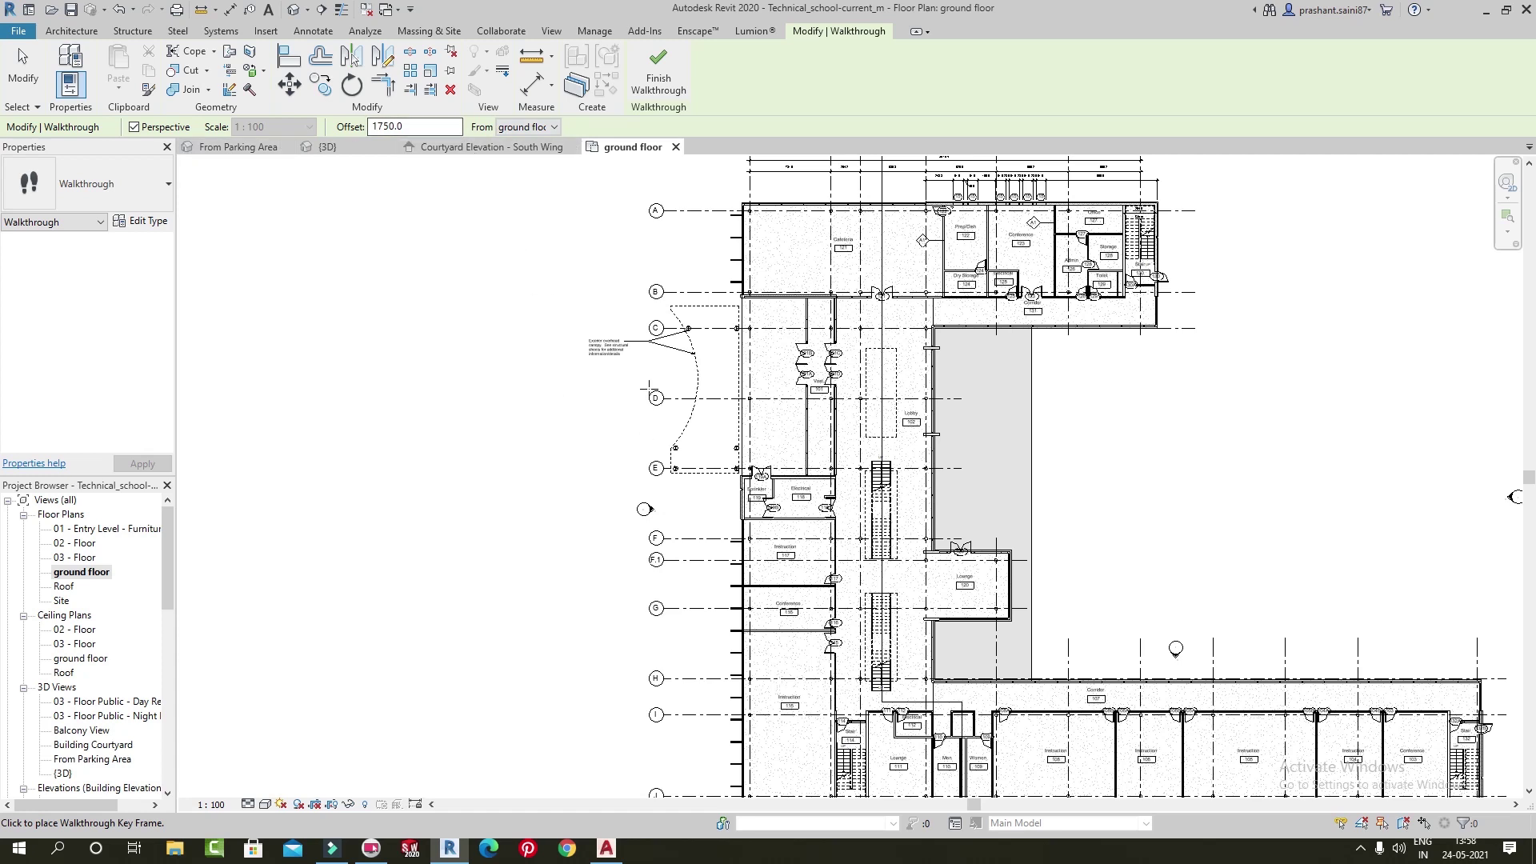
{"action": "middle_click_drag", "start_coordinate": [644, 387], "coordinate": [558, 354]}
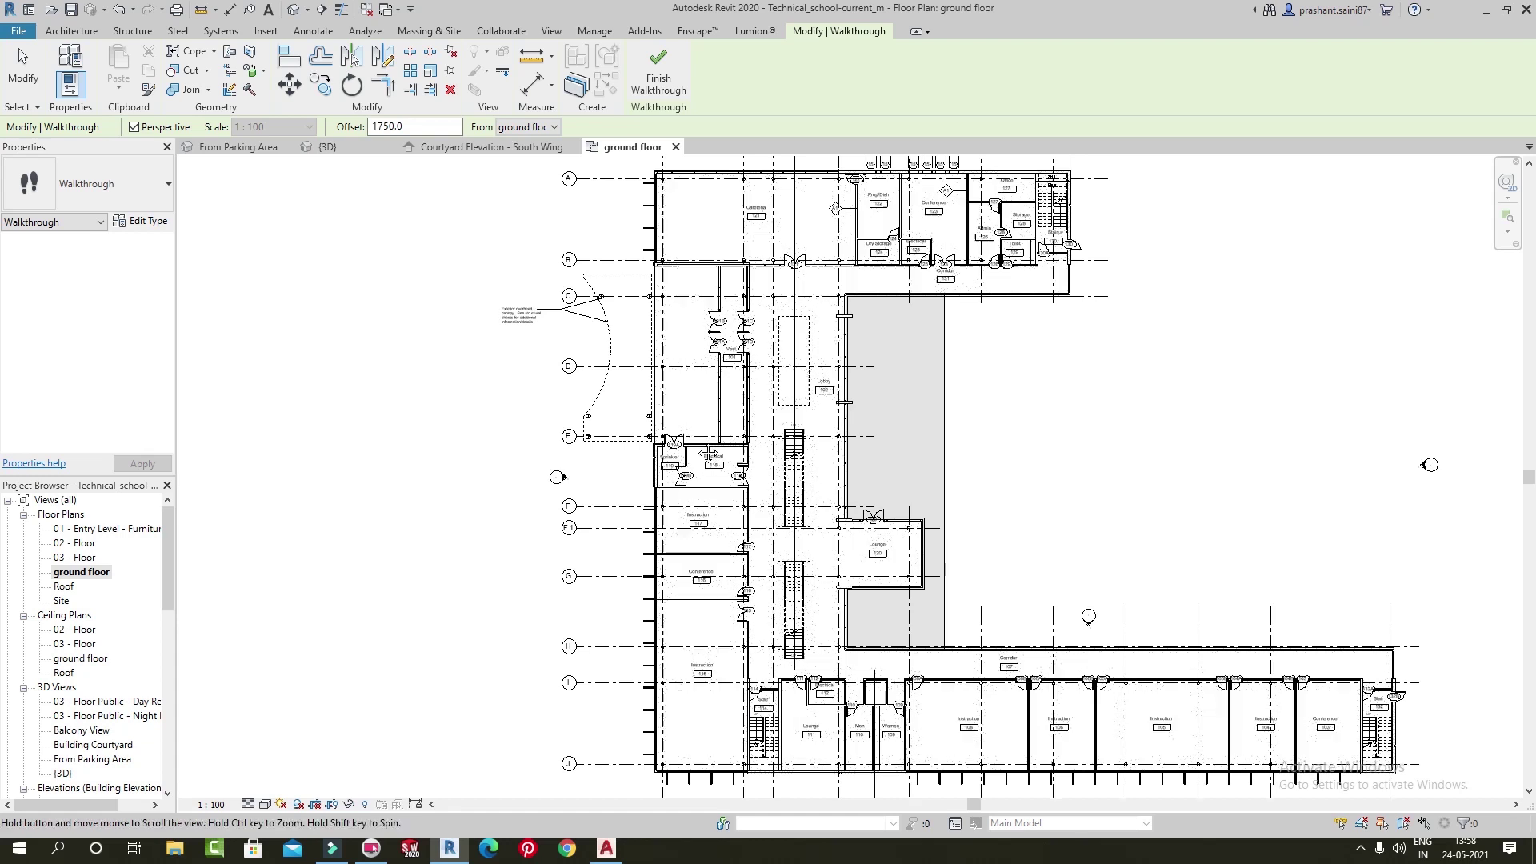
{"action": "middle_click_drag", "start_coordinate": [795, 240], "coordinate": [793, 300]}
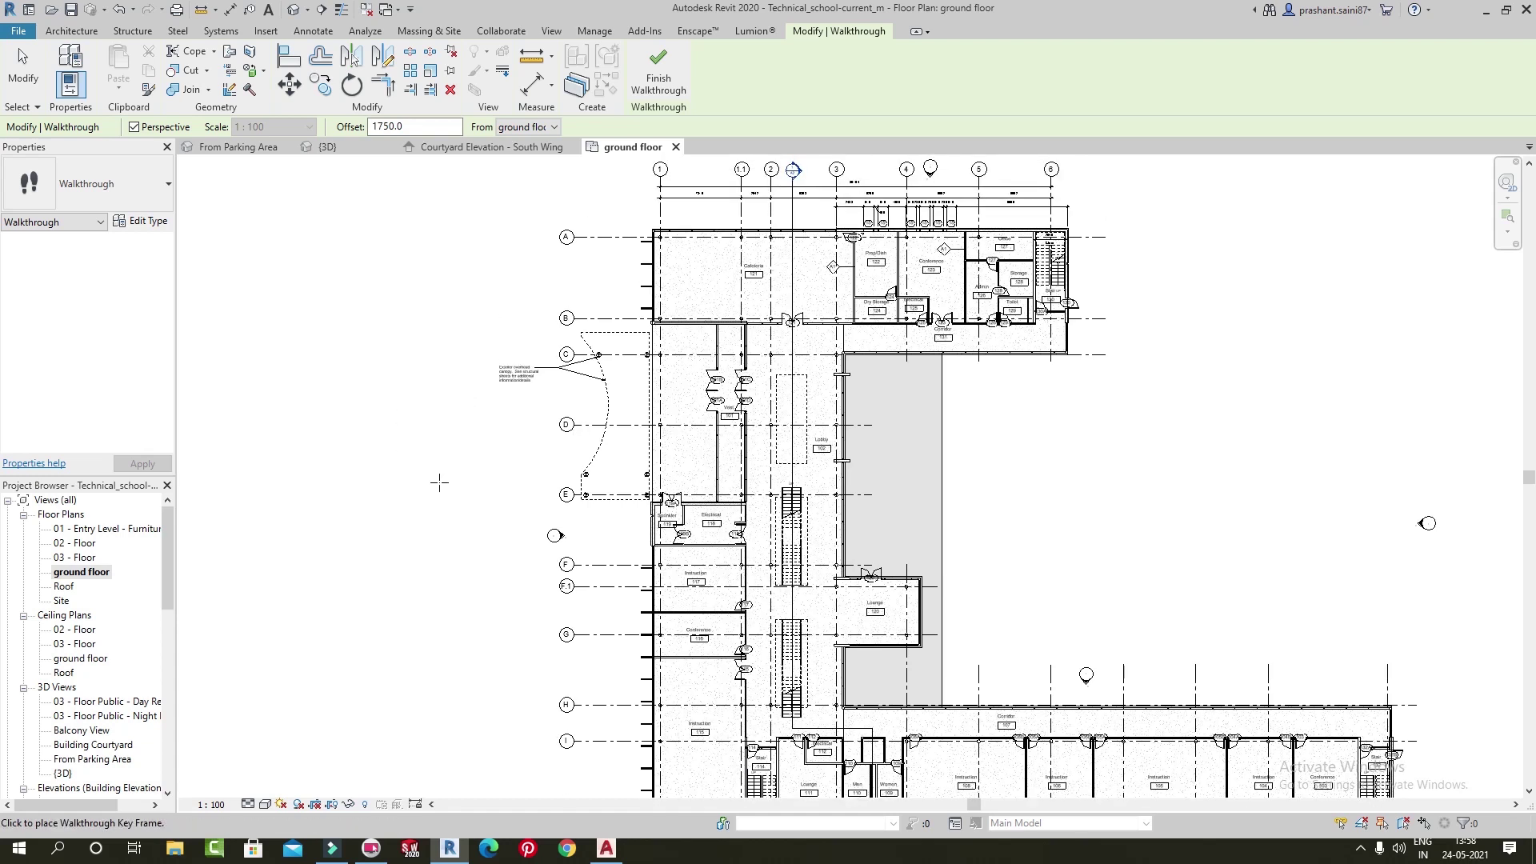
Place key frames from outside the entrance through the Lobby toward the Cafeteria door
{"action": "left_click", "coordinate": [485, 482]}
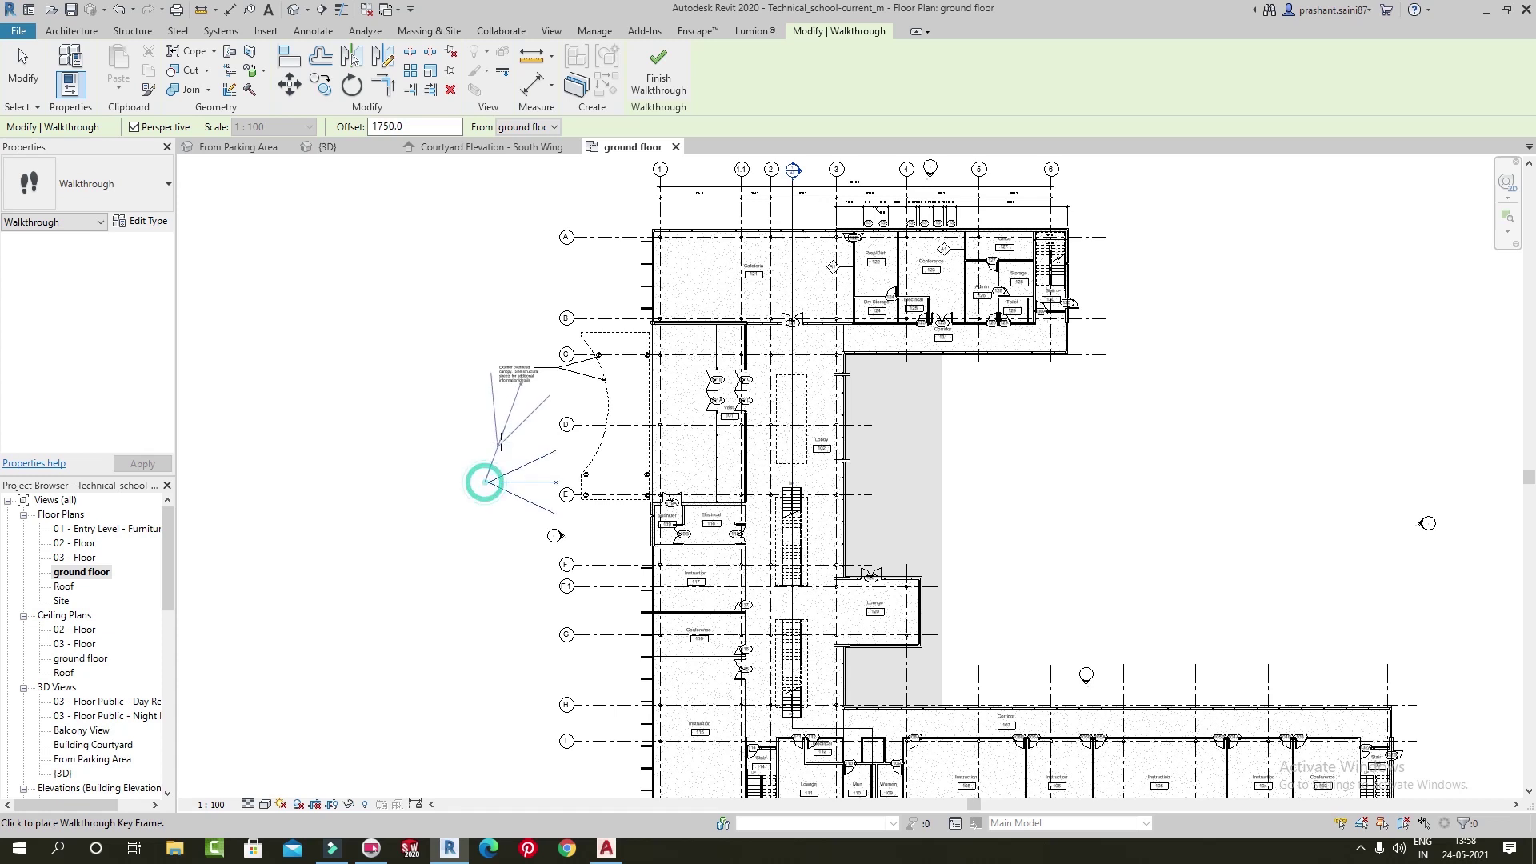
{"action": "left_click", "coordinate": [568, 380]}
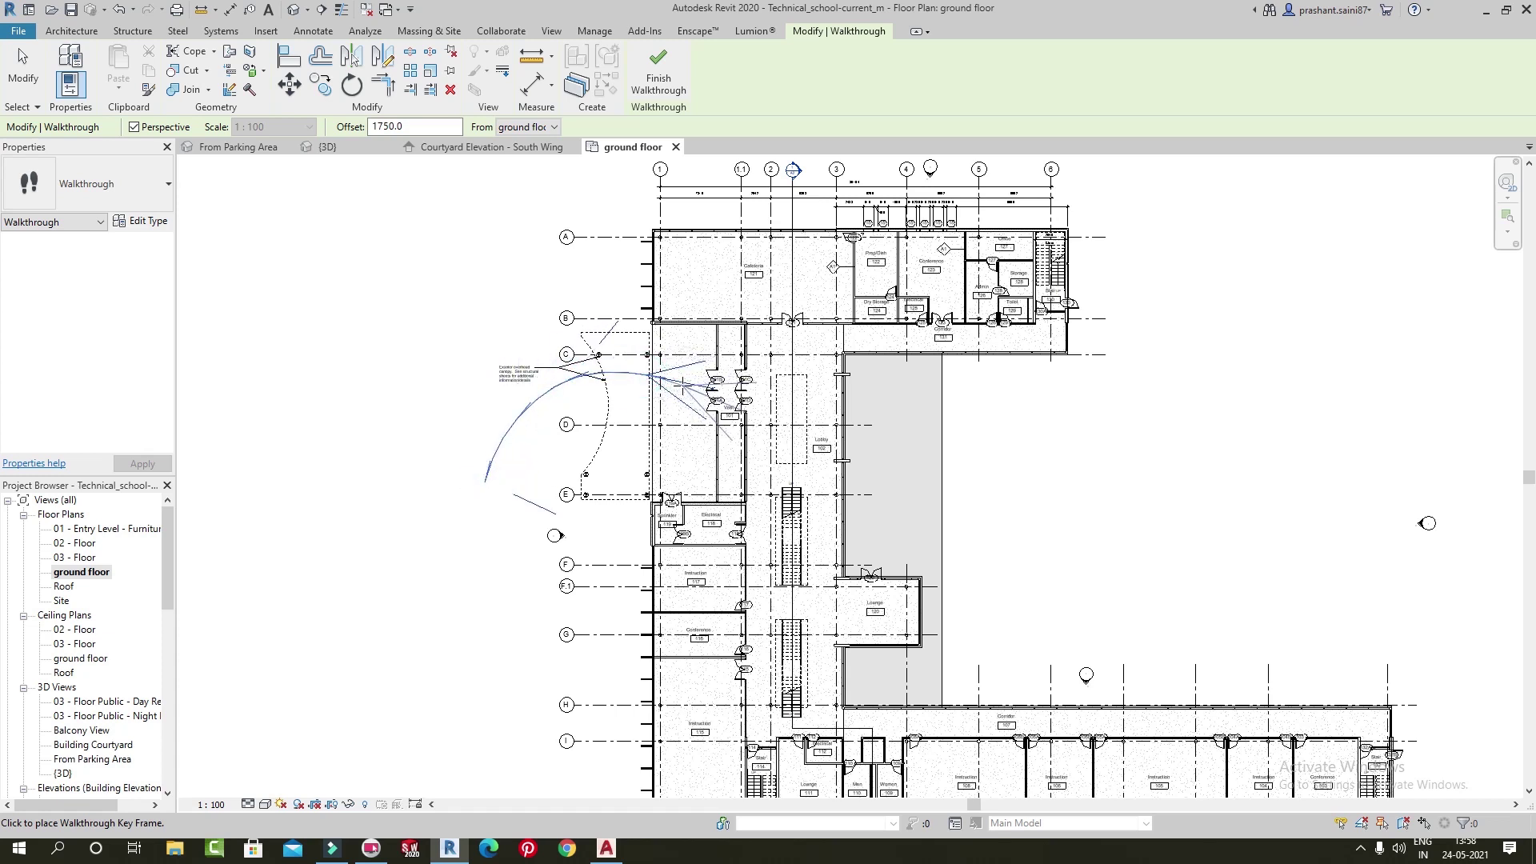
{"action": "left_click", "coordinate": [720, 392]}
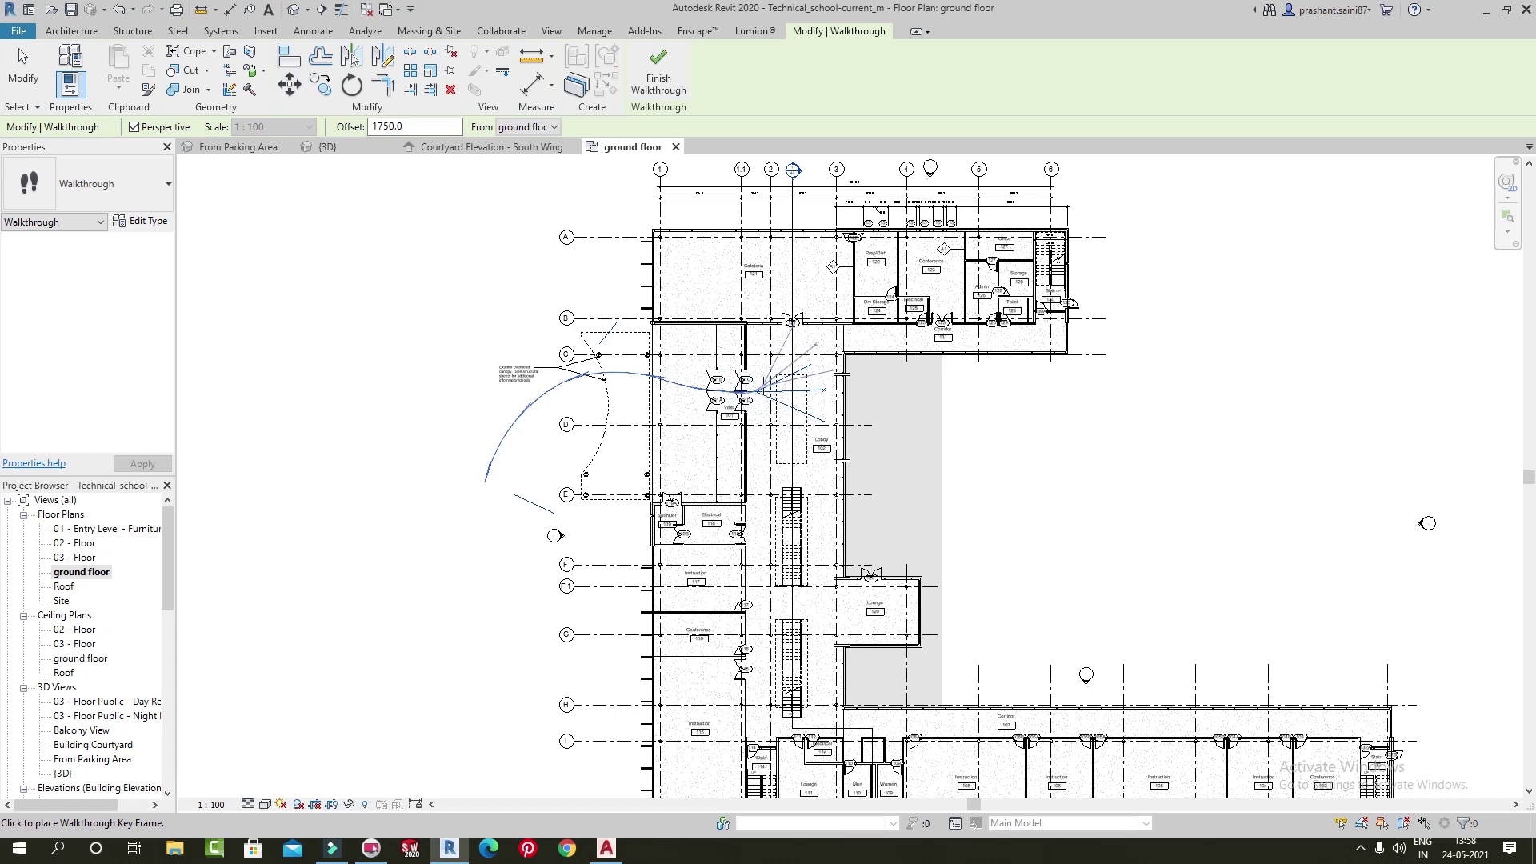
{"action": "left_click", "coordinate": [766, 381]}
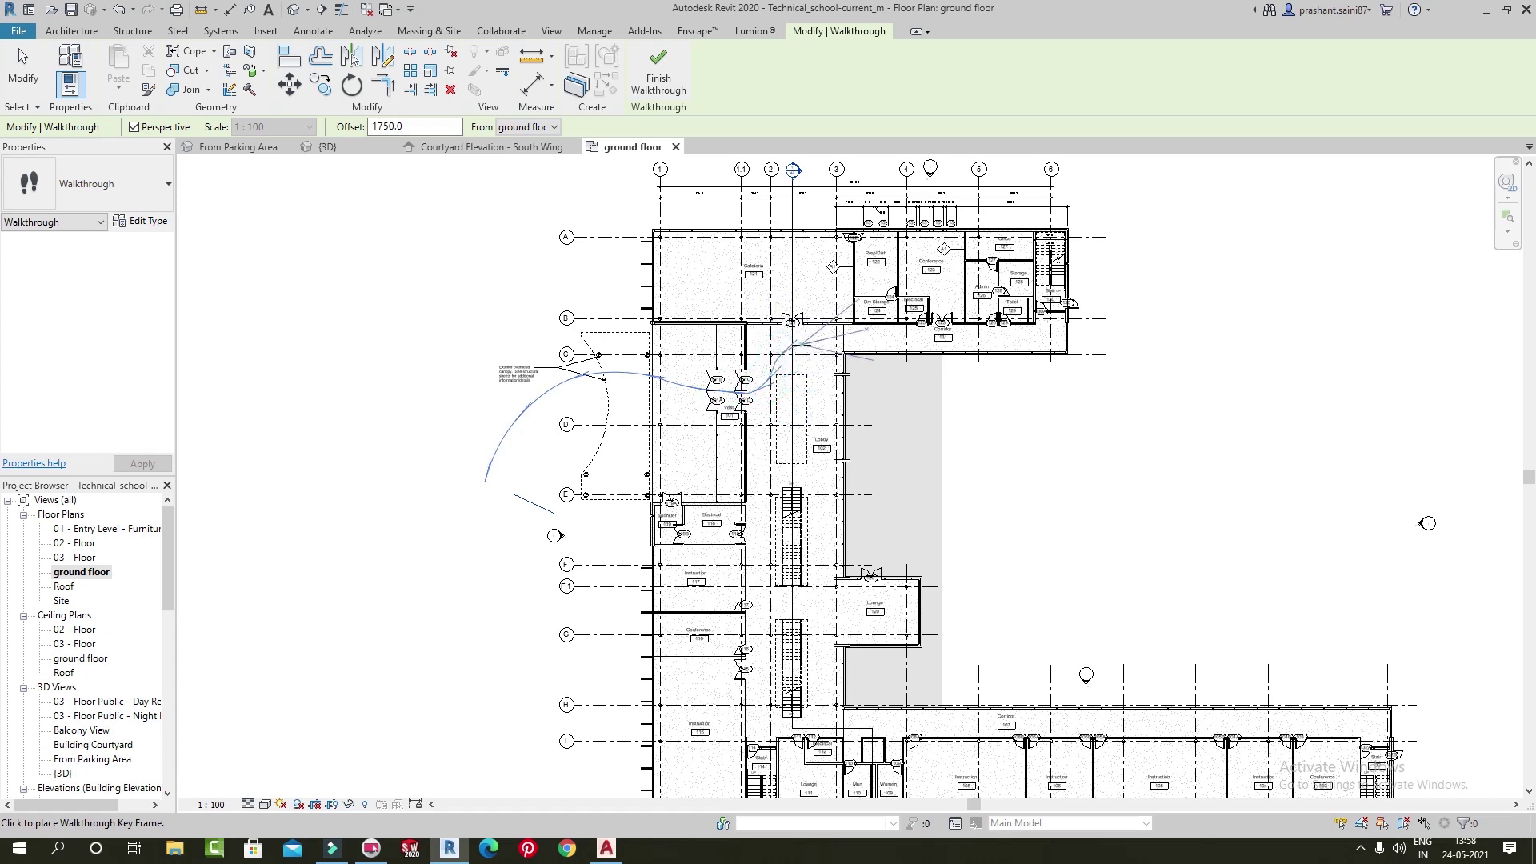
{"action": "left_click", "coordinate": [819, 340]}
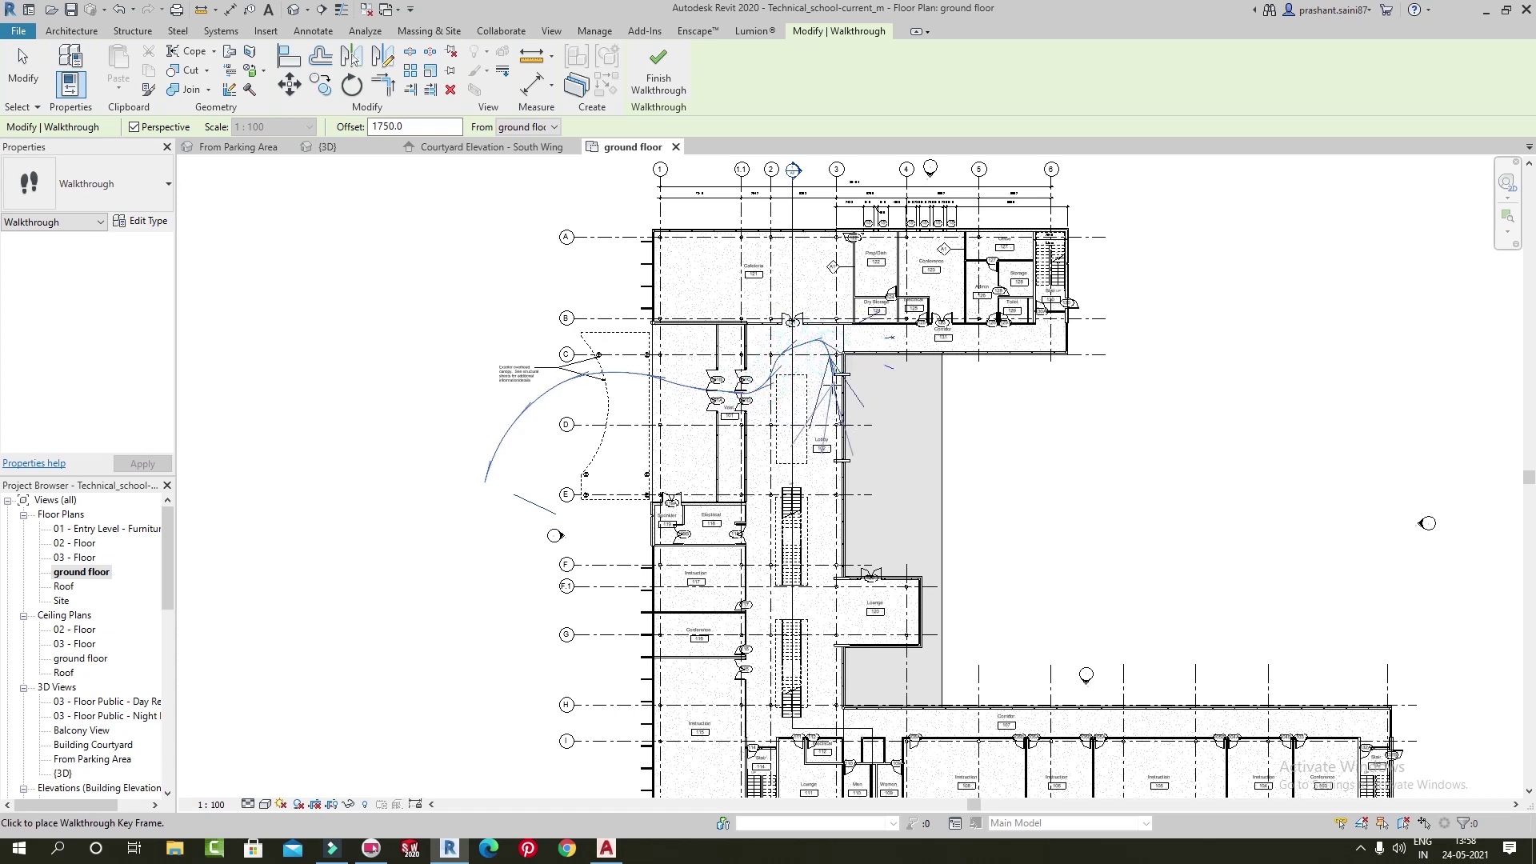
{"action": "left_click", "coordinate": [825, 429]}
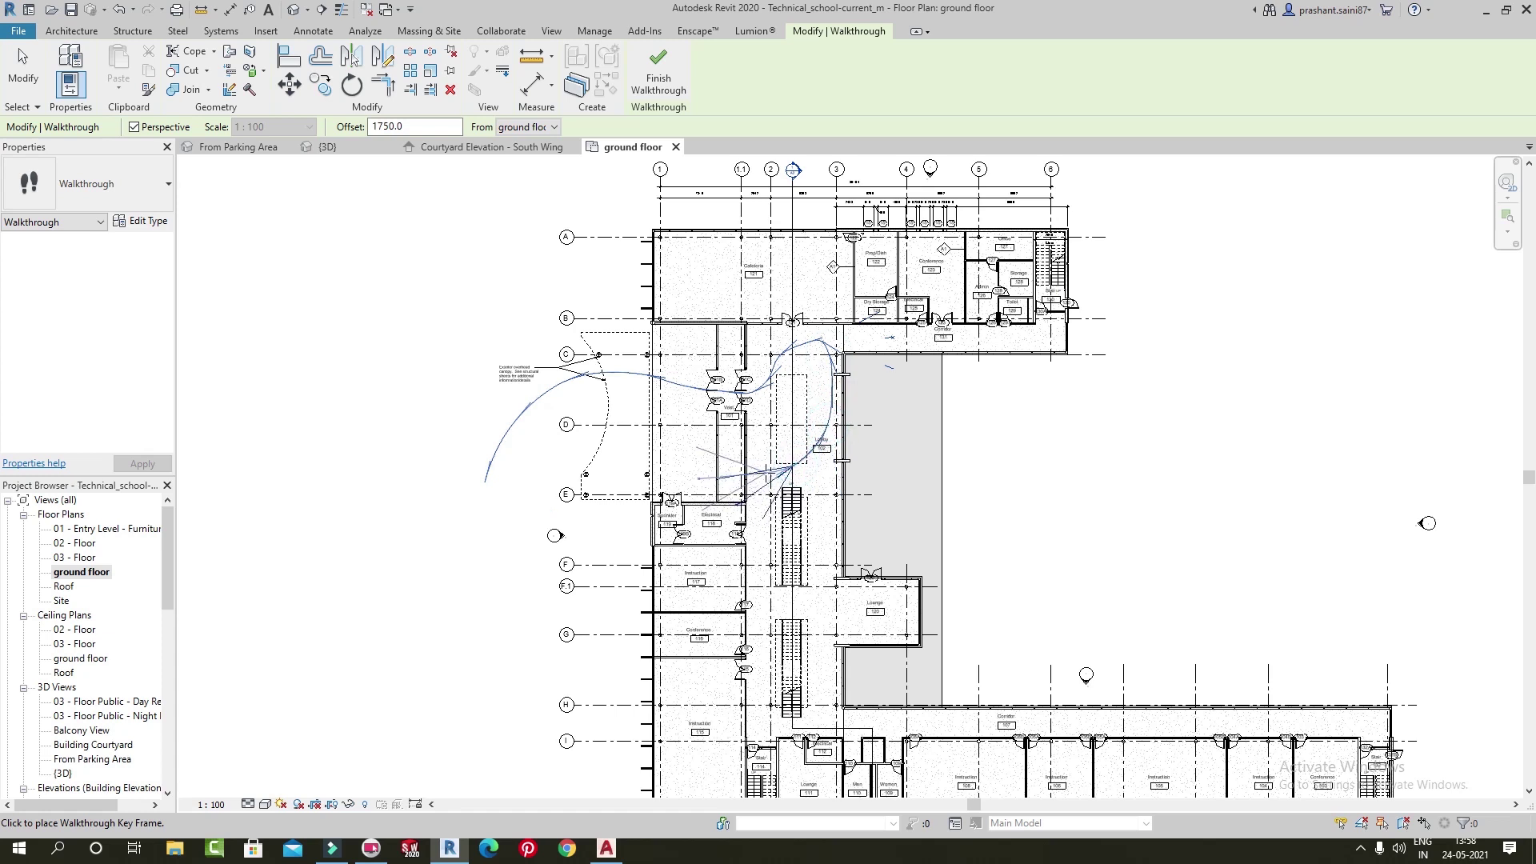
{"action": "left_click", "coordinate": [762, 473]}
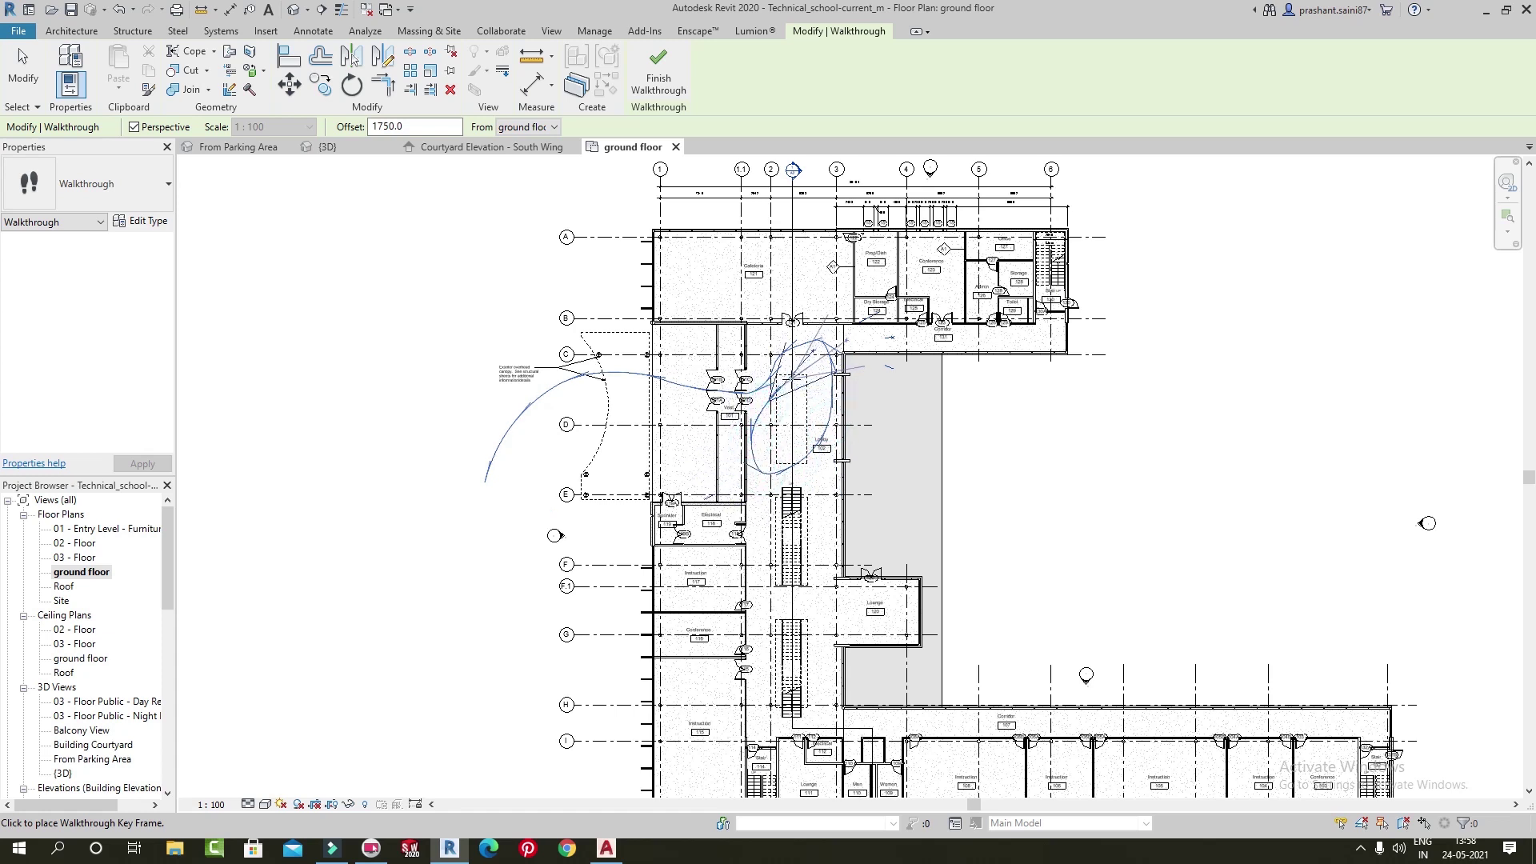
{"action": "left_click", "coordinate": [796, 374]}
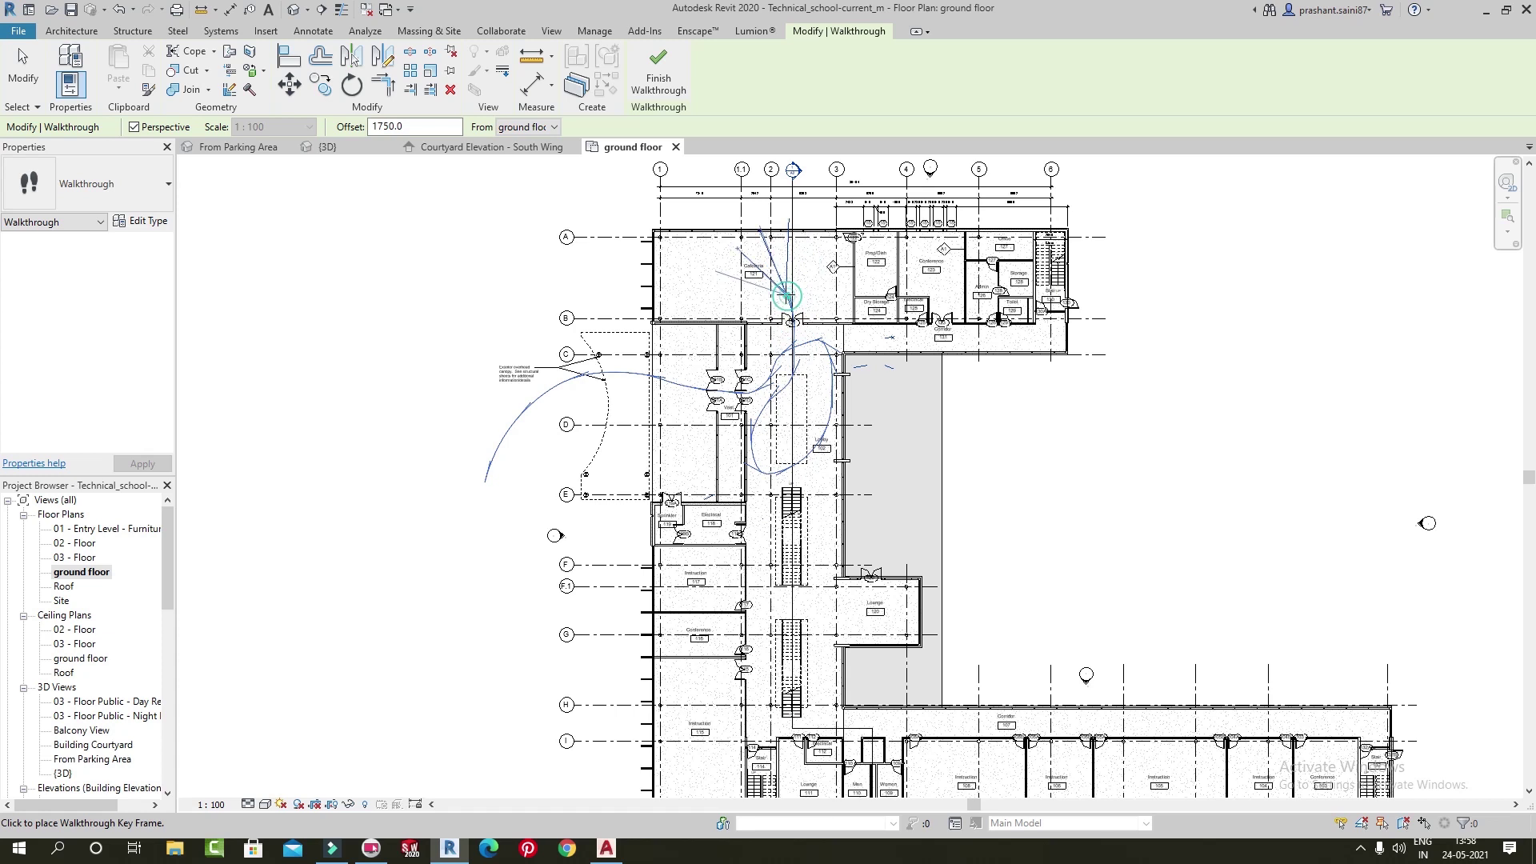
Loop key frames around Cafeteria 121 and out past door 121 into Corridor 131
{"action": "scroll", "coordinate": [777, 278], "scroll_direction": "up", "scroll_amount": 5}
{"action": "scroll", "coordinate": [778, 277], "scroll_direction": "up", "scroll_amount": 2}
{"action": "scroll", "coordinate": [788, 320], "scroll_direction": "down", "scroll_amount": 2}
{"action": "middle_click_drag", "start_coordinate": [788, 320], "coordinate": [800, 359]}
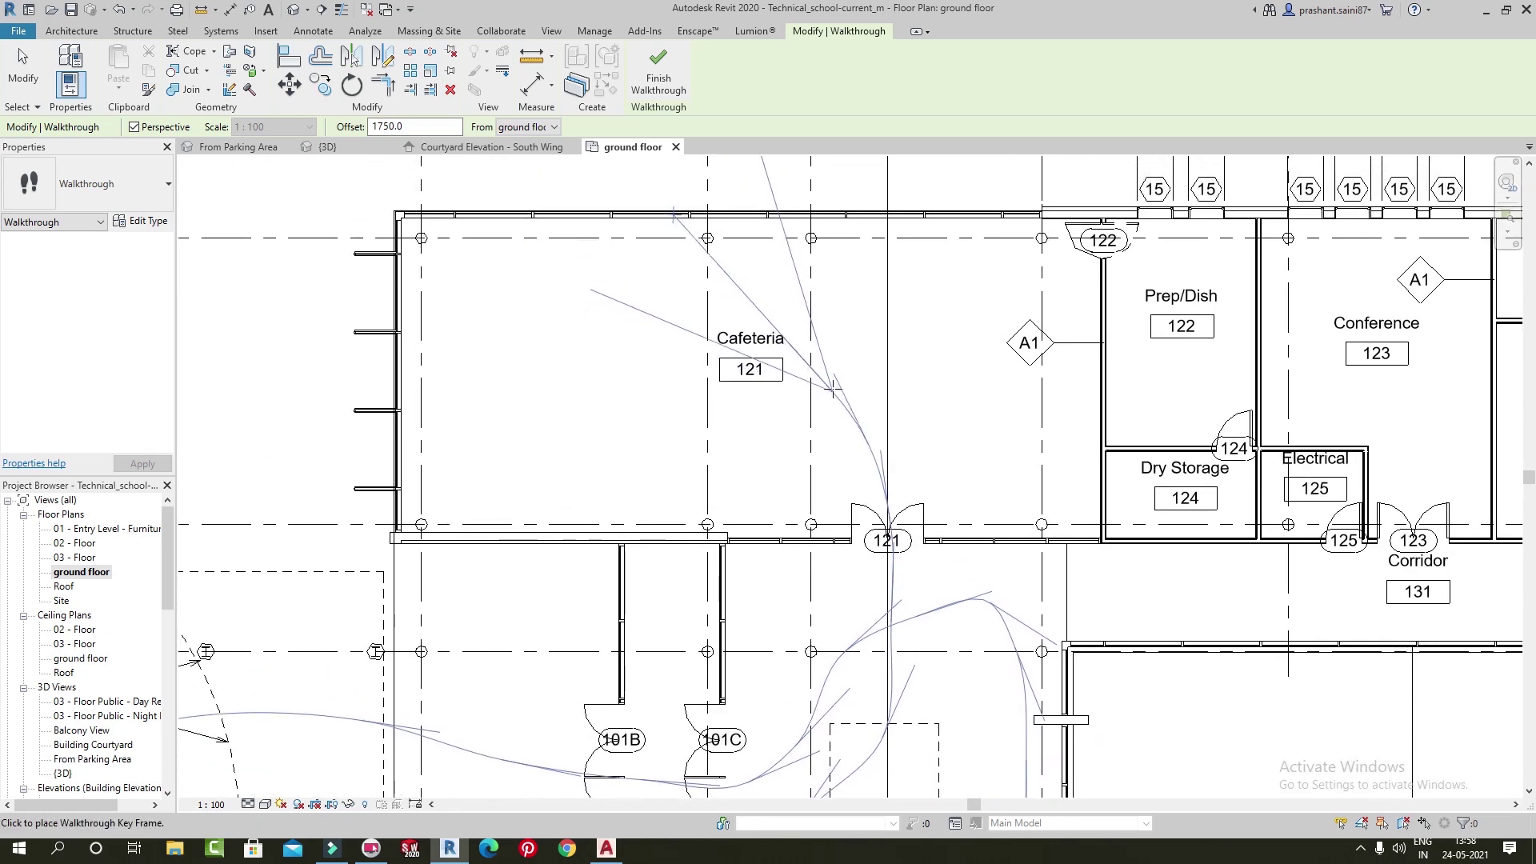
{"action": "left_click", "coordinate": [780, 383]}
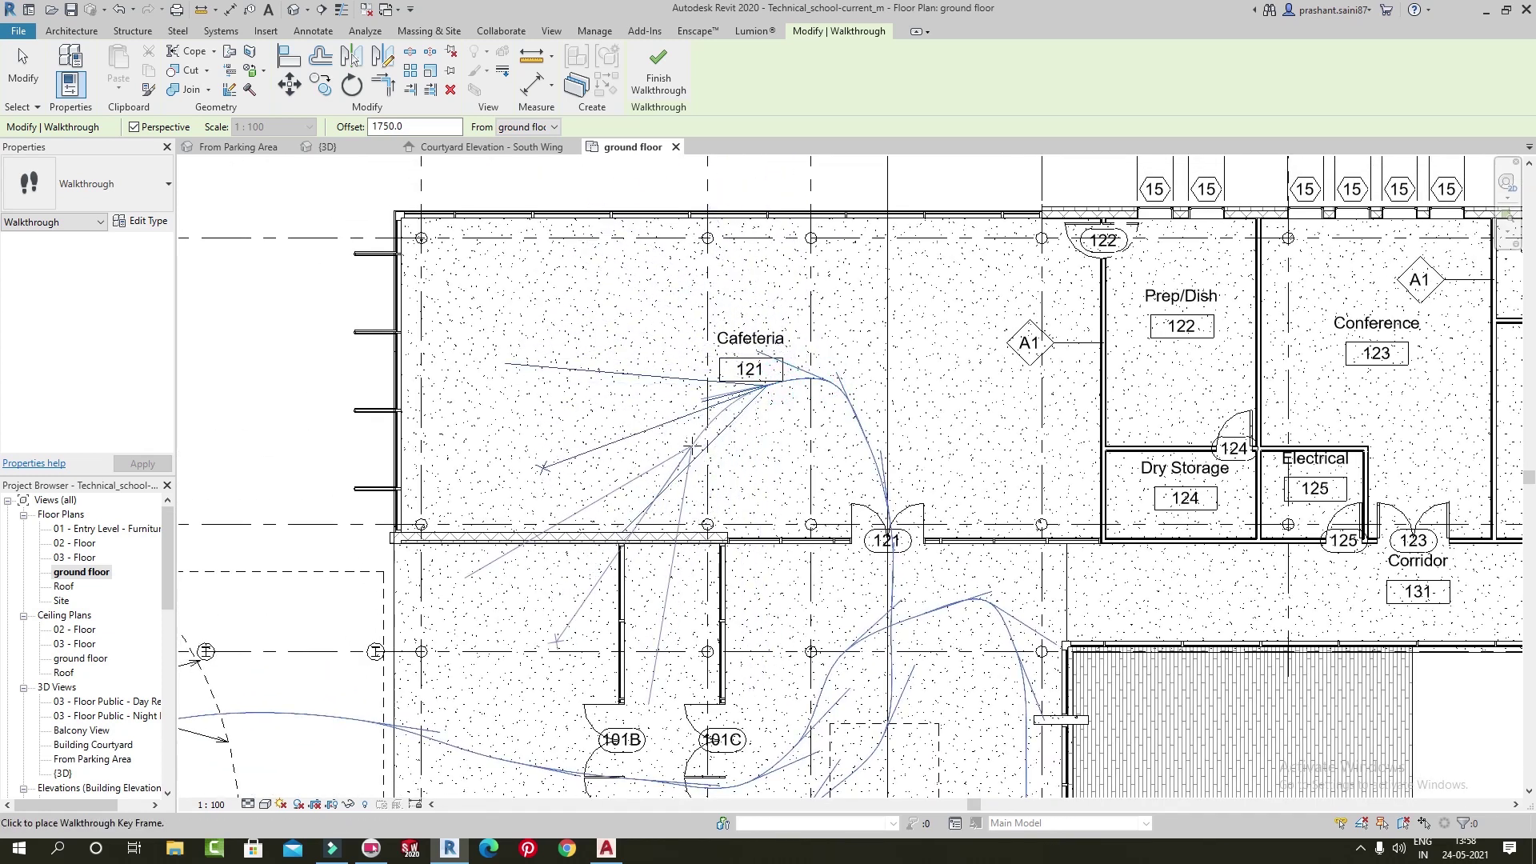
{"action": "left_click", "coordinate": [608, 456]}
{"action": "left_click", "coordinate": [556, 384]}
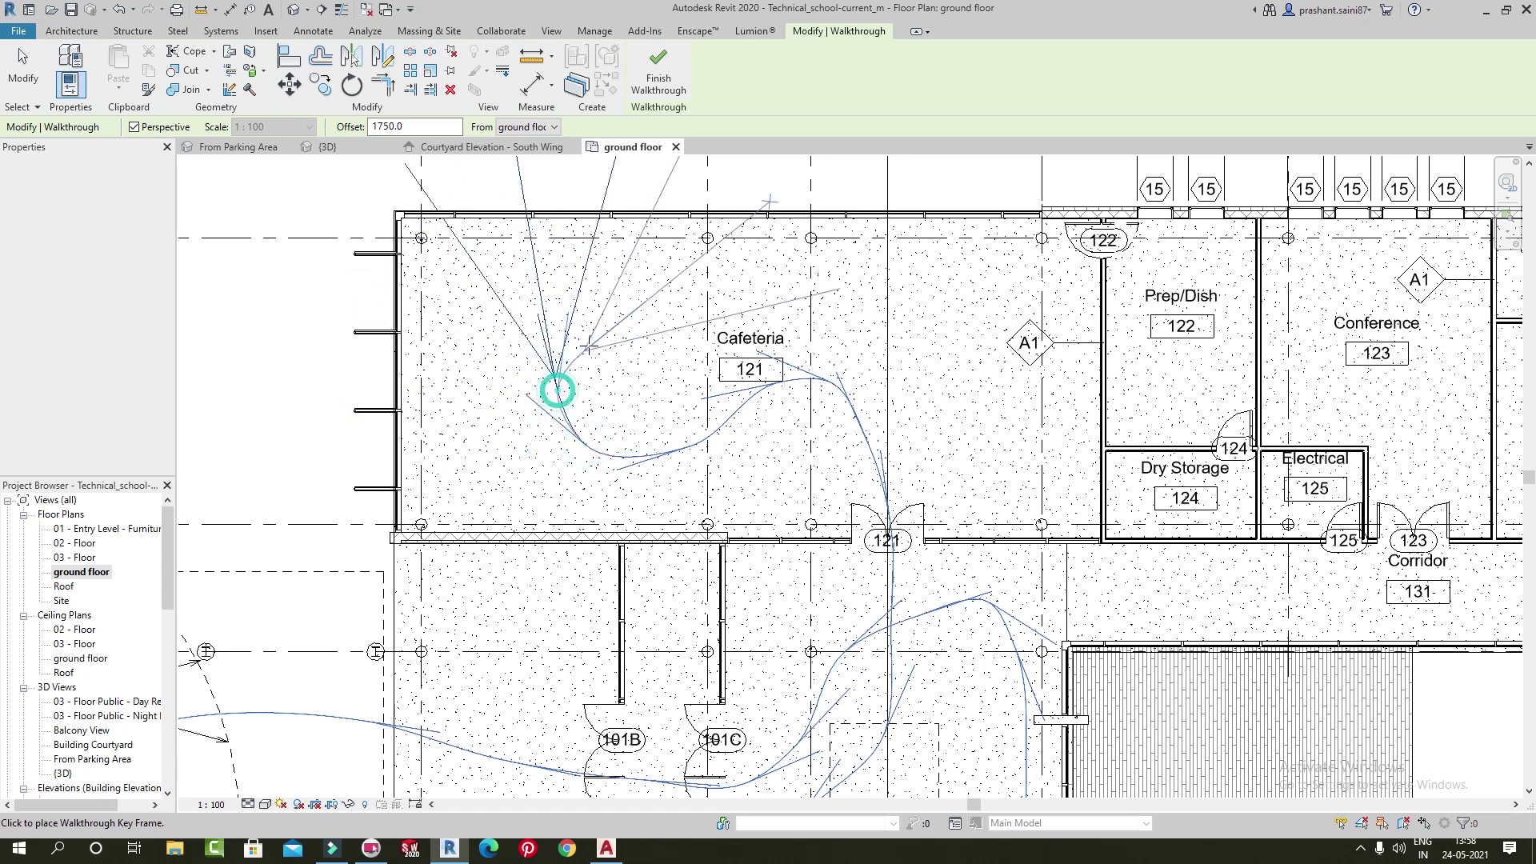
{"action": "left_click", "coordinate": [656, 265]}
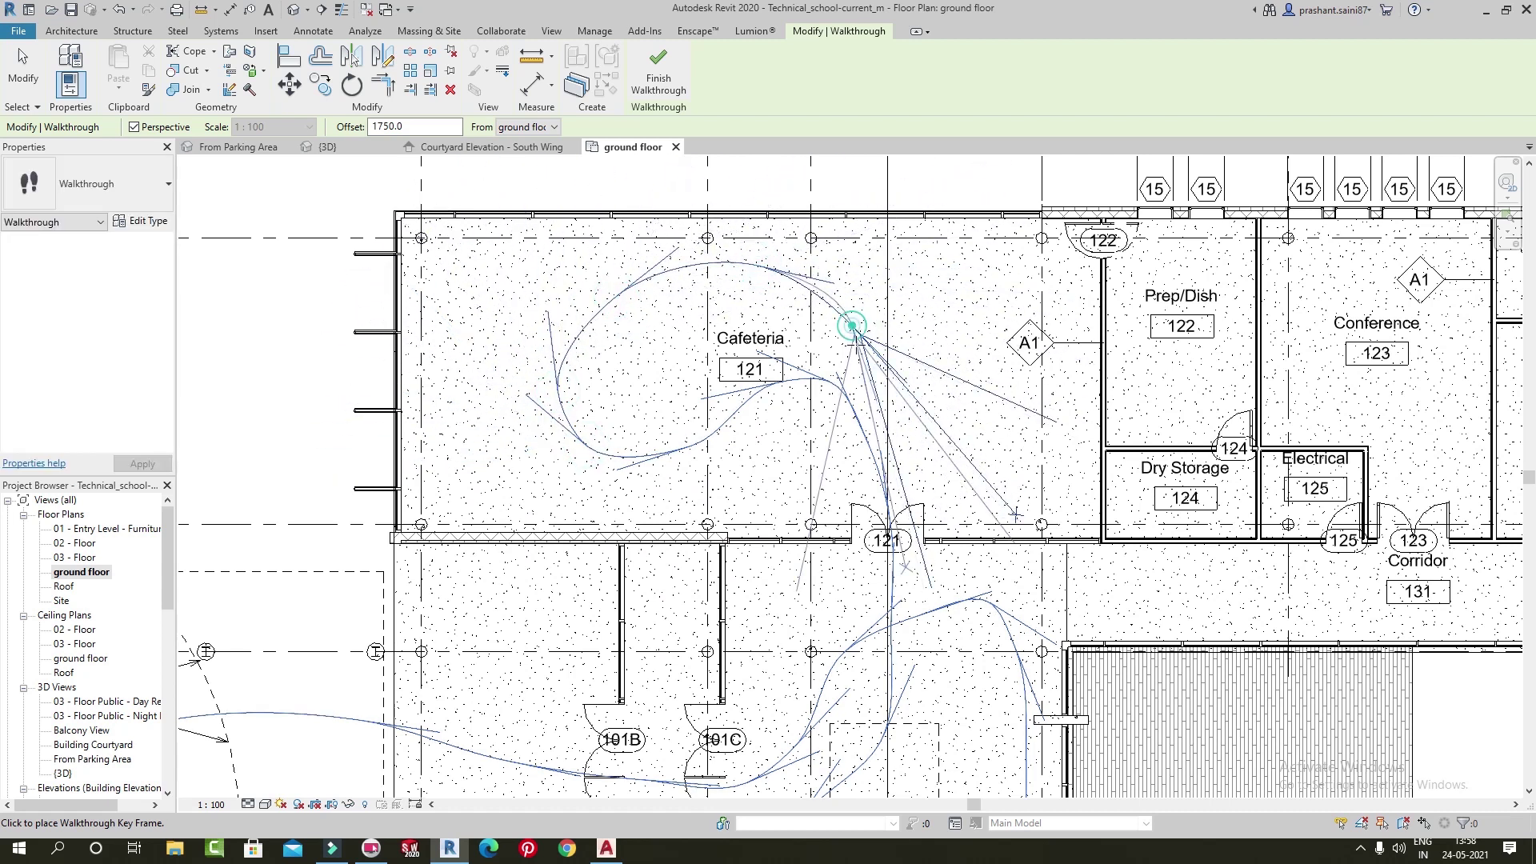
{"action": "left_click", "coordinate": [877, 424]}
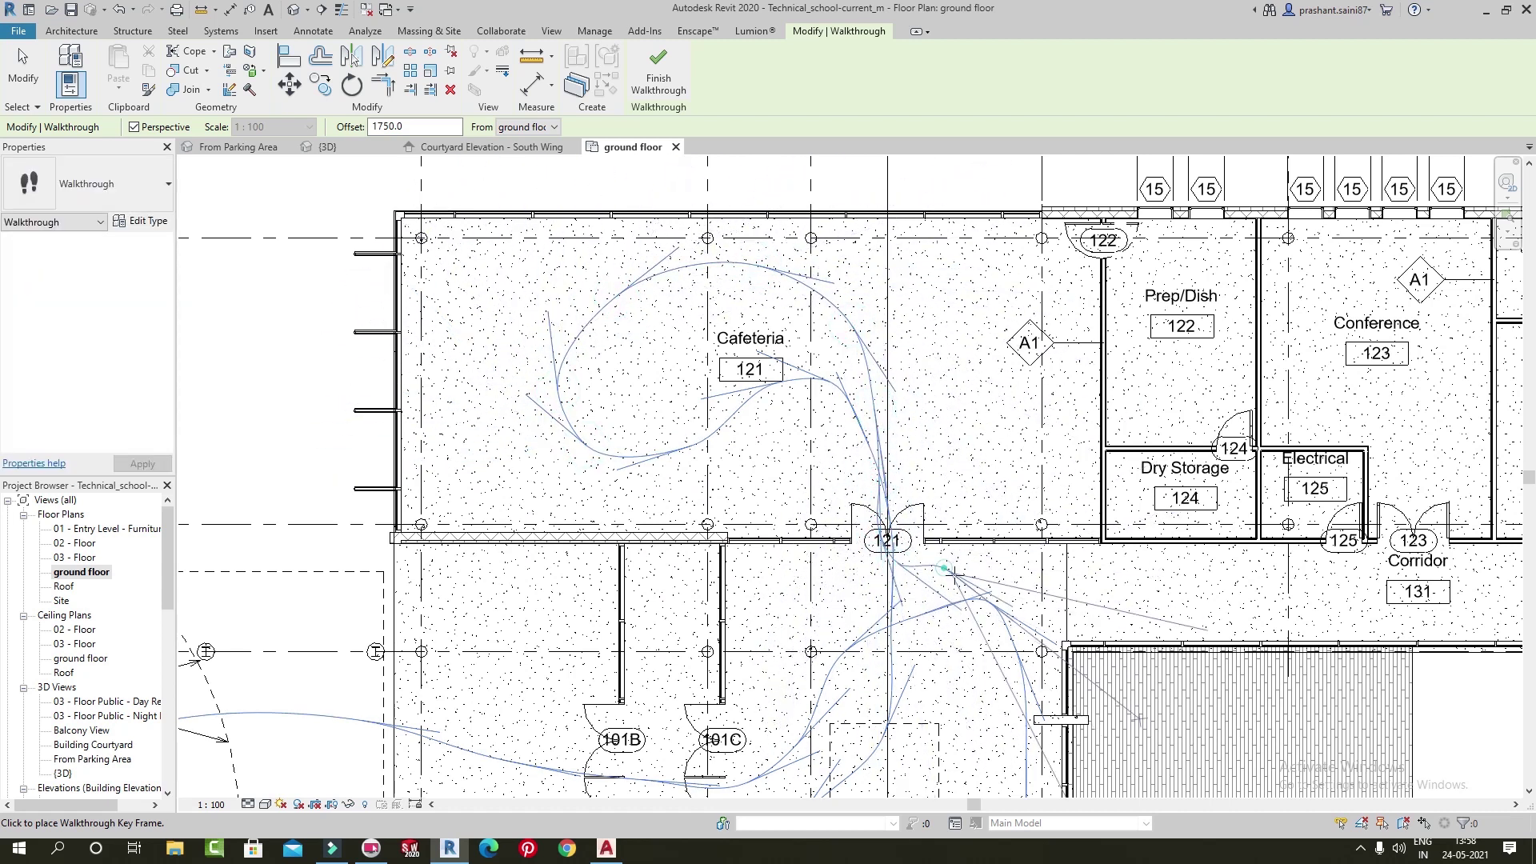
{"action": "middle_click_drag", "start_coordinate": [1238, 580], "coordinate": [1076, 552]}
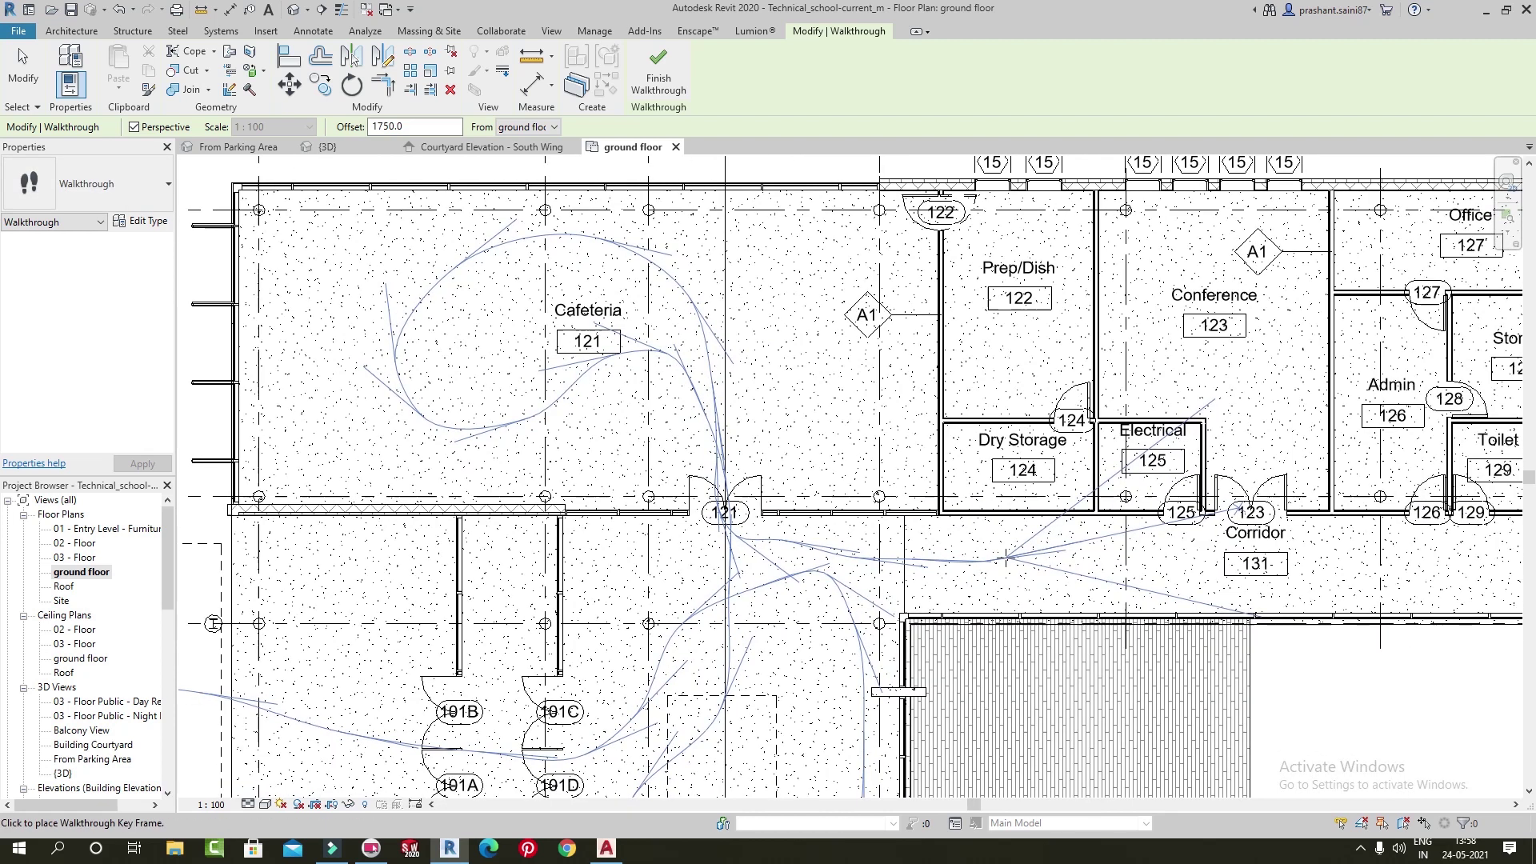
{"action": "scroll", "coordinate": [1109, 368], "scroll_direction": "down", "scroll_amount": 2}
{"action": "scroll", "coordinate": [1056, 376], "scroll_direction": "down", "scroll_amount": 2}
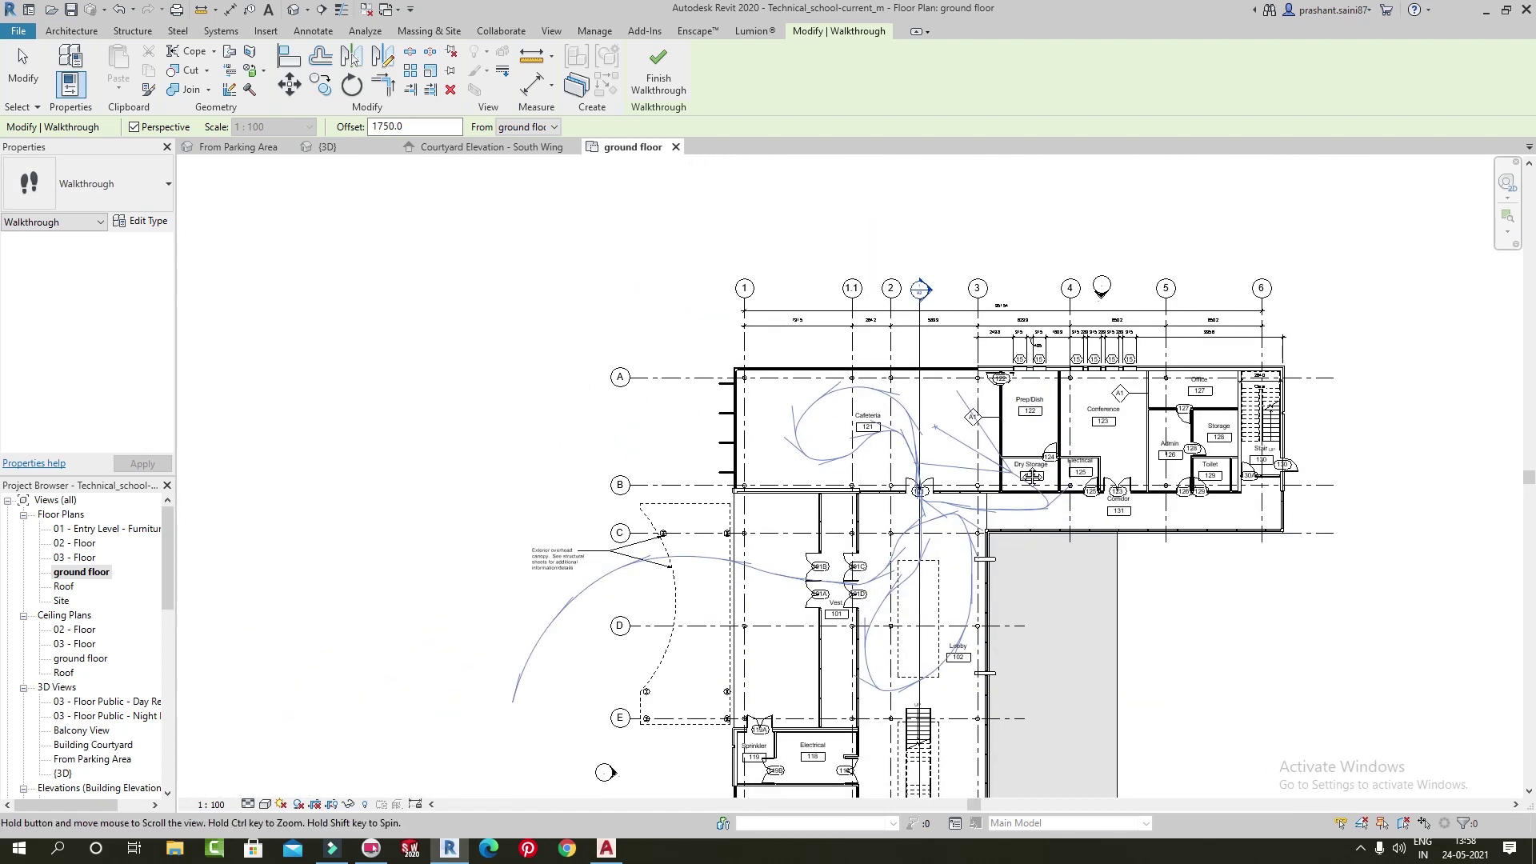
{"action": "scroll", "coordinate": [1047, 582], "scroll_direction": "up", "scroll_amount": 2}
{"action": "scroll", "coordinate": [1046, 581], "scroll_direction": "up", "scroll_amount": 1}
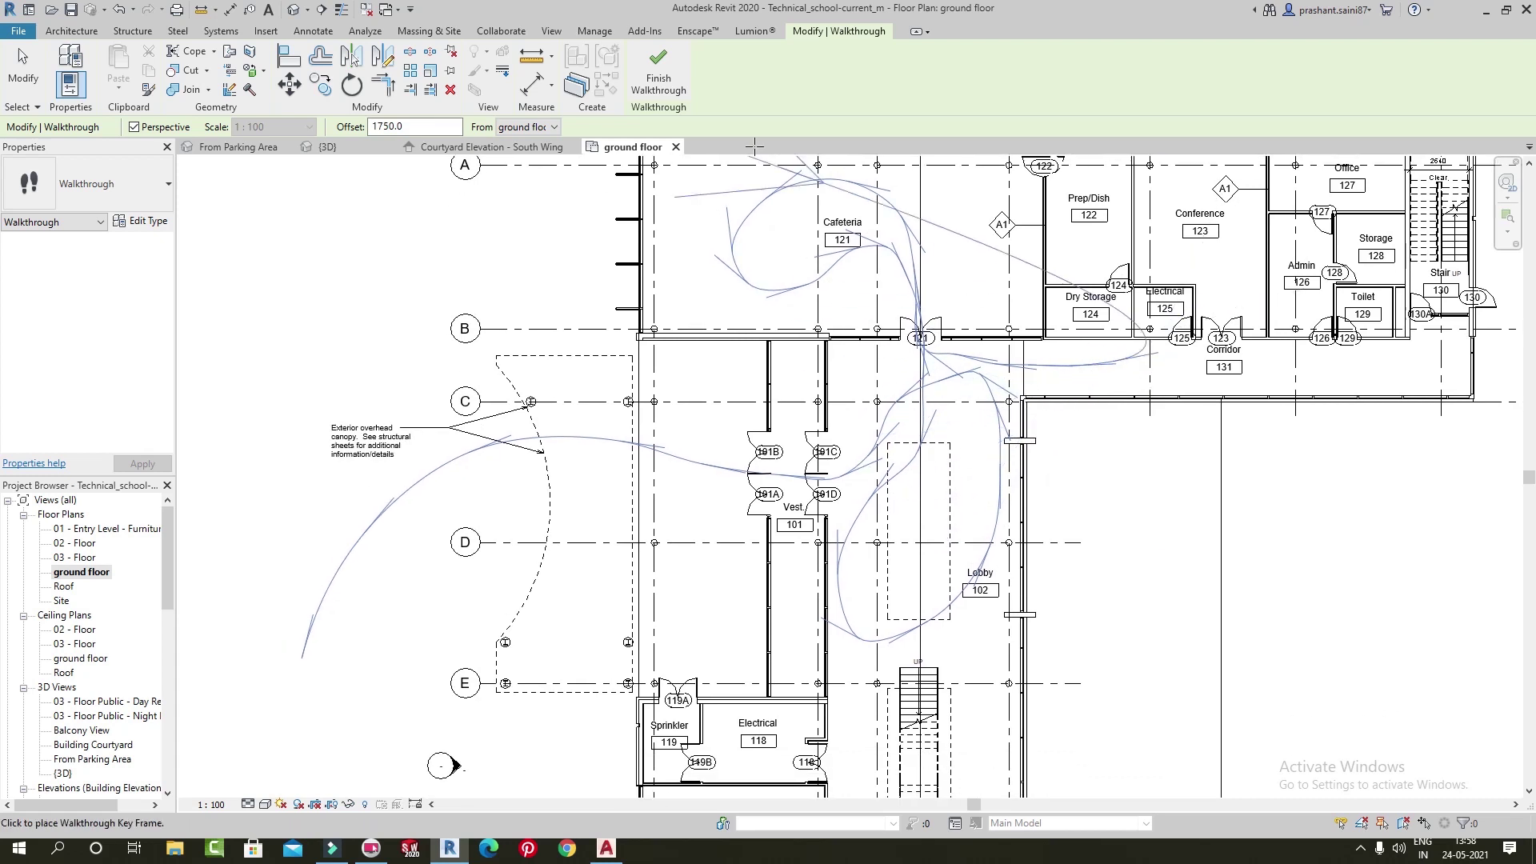
Finish the new path and open its Walkthrough 1 perspective view showing the corridor
{"action": "left_click", "coordinate": [657, 83]}
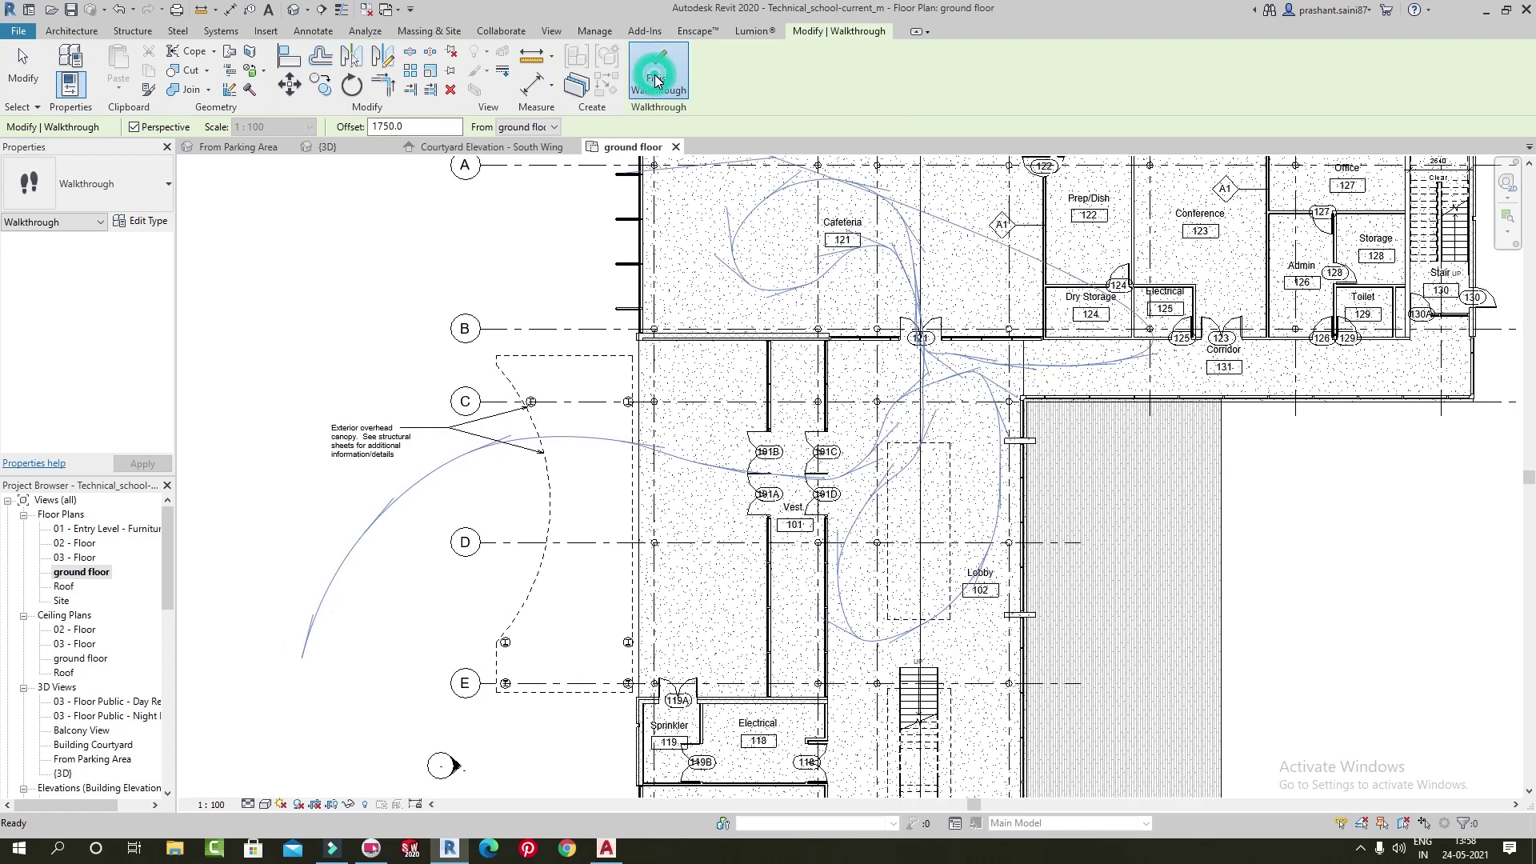
{"action": "scroll", "coordinate": [1072, 390], "scroll_direction": "down", "scroll_amount": 2}
{"action": "mouse_move", "coordinate": [952, 415]}
{"action": "middle_mouse_down"}
{"action": "mouse_move", "coordinate": [860, 403]}
{"action": "mouse_move", "coordinate": [879, 412]}
{"action": "middle_mouse_up"}
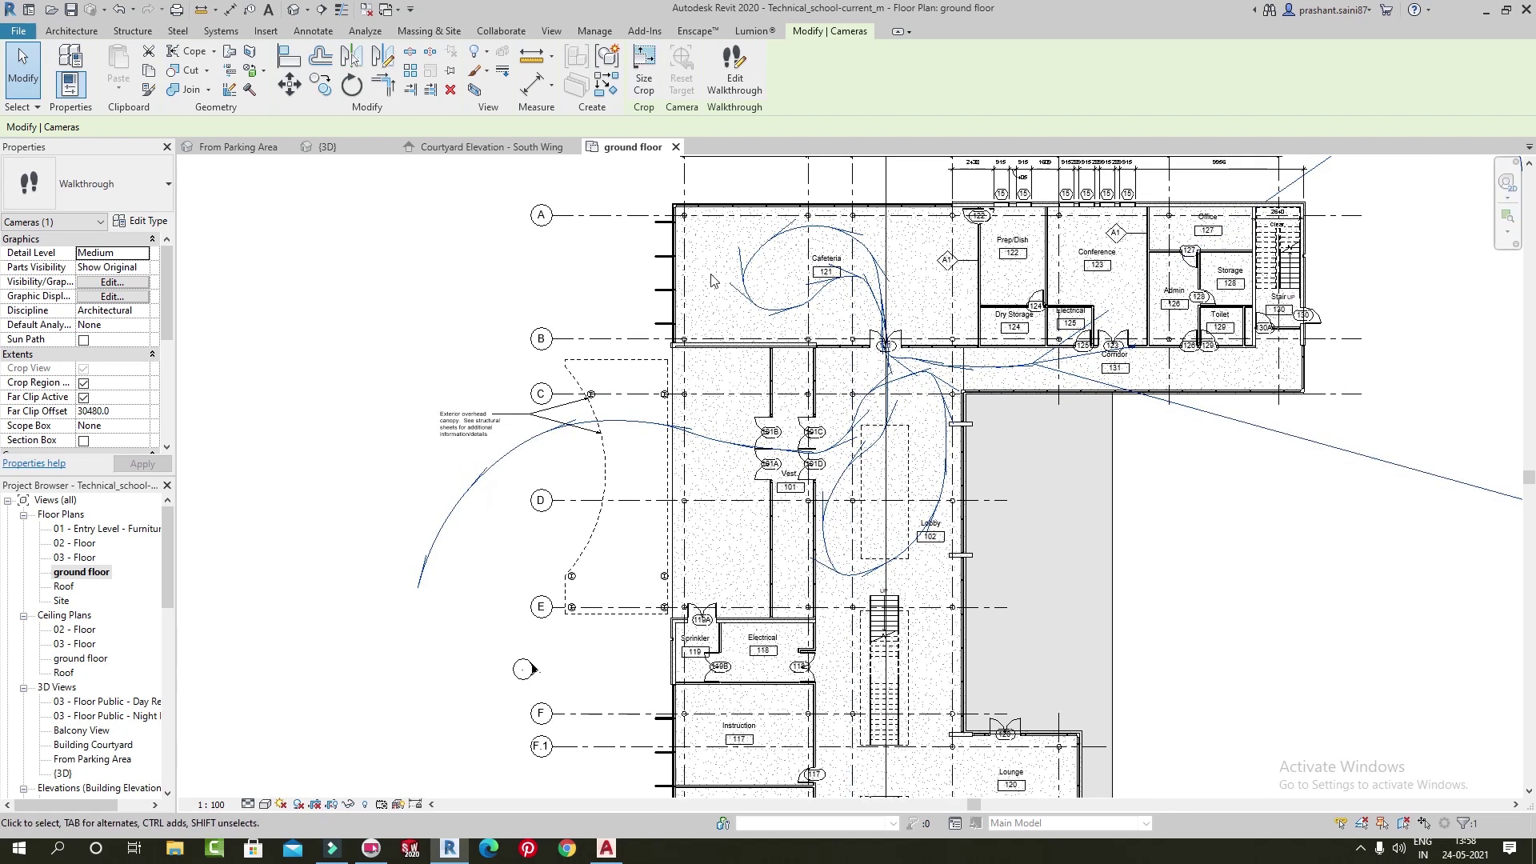
{"action": "left_click", "coordinate": [735, 77]}
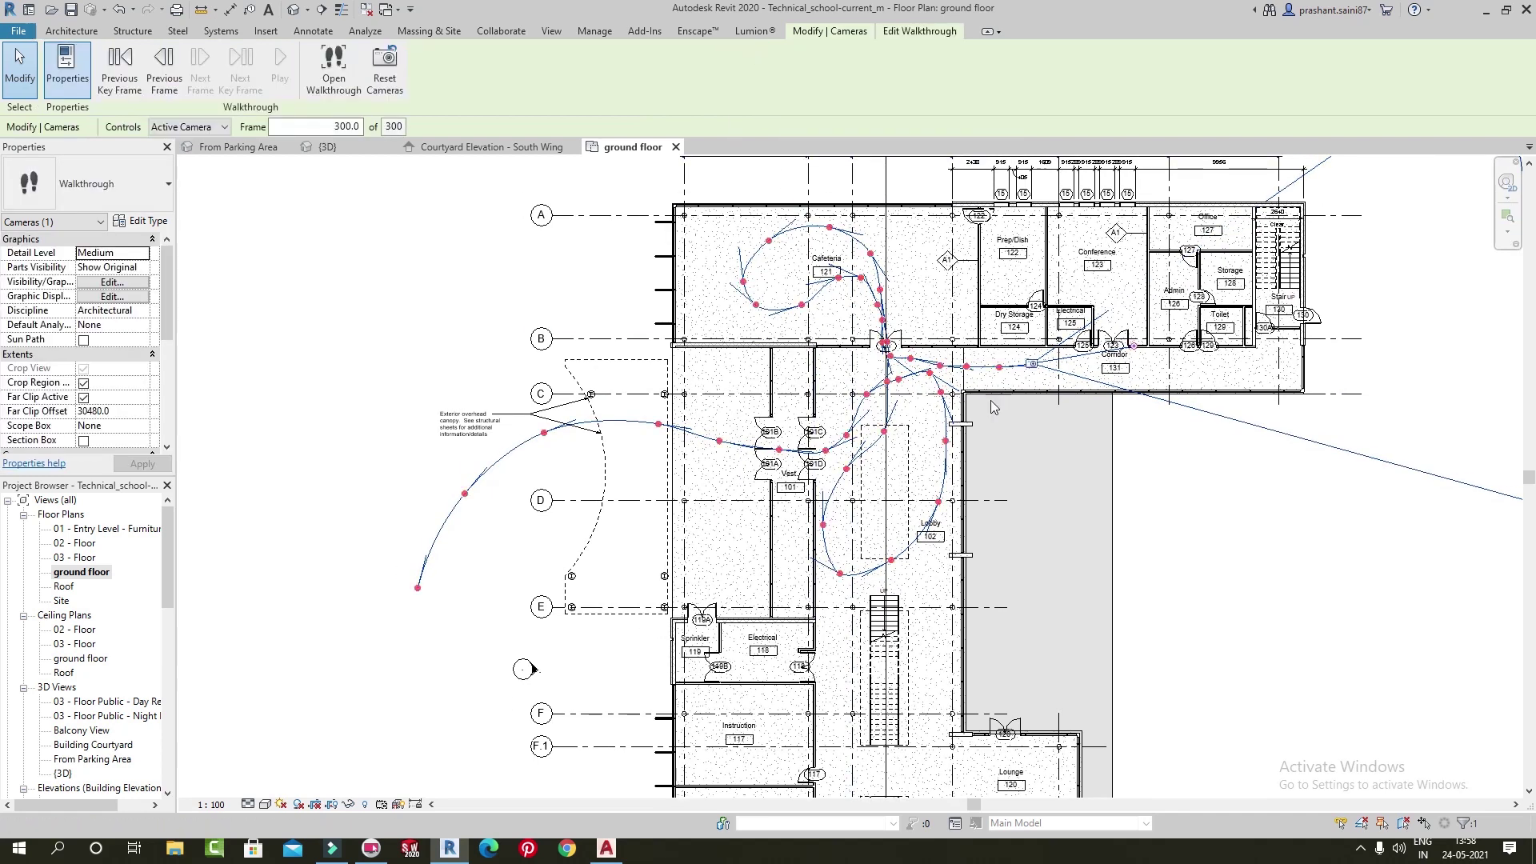
{"action": "left_click", "coordinate": [333, 64]}
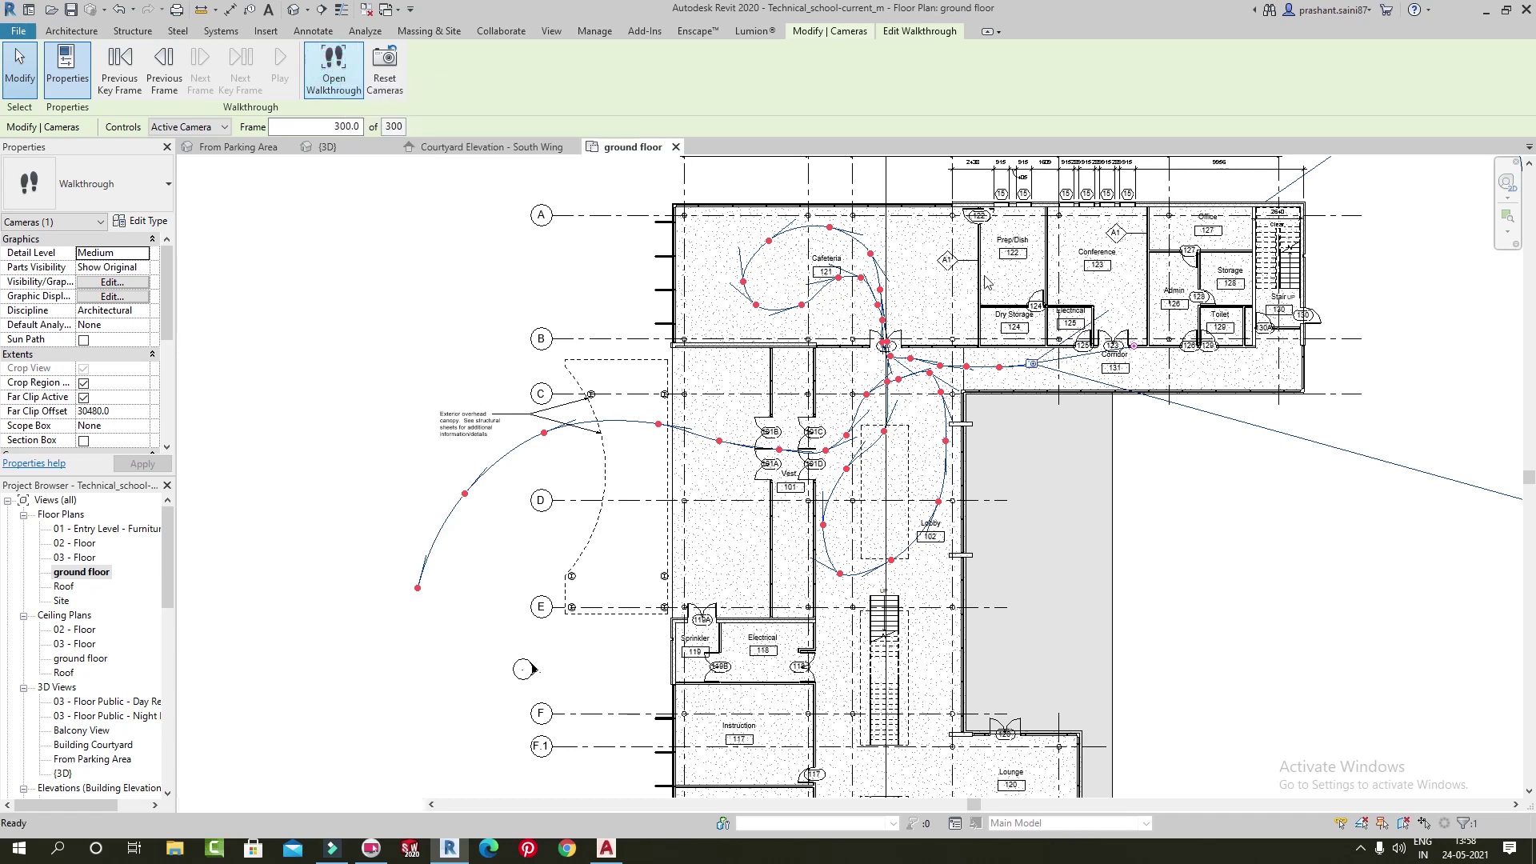
Preview the walkthrough at frame 1 and then frame 50
{"action": "left_click", "coordinate": [328, 126]}
{"action": "type", "text": "1"}
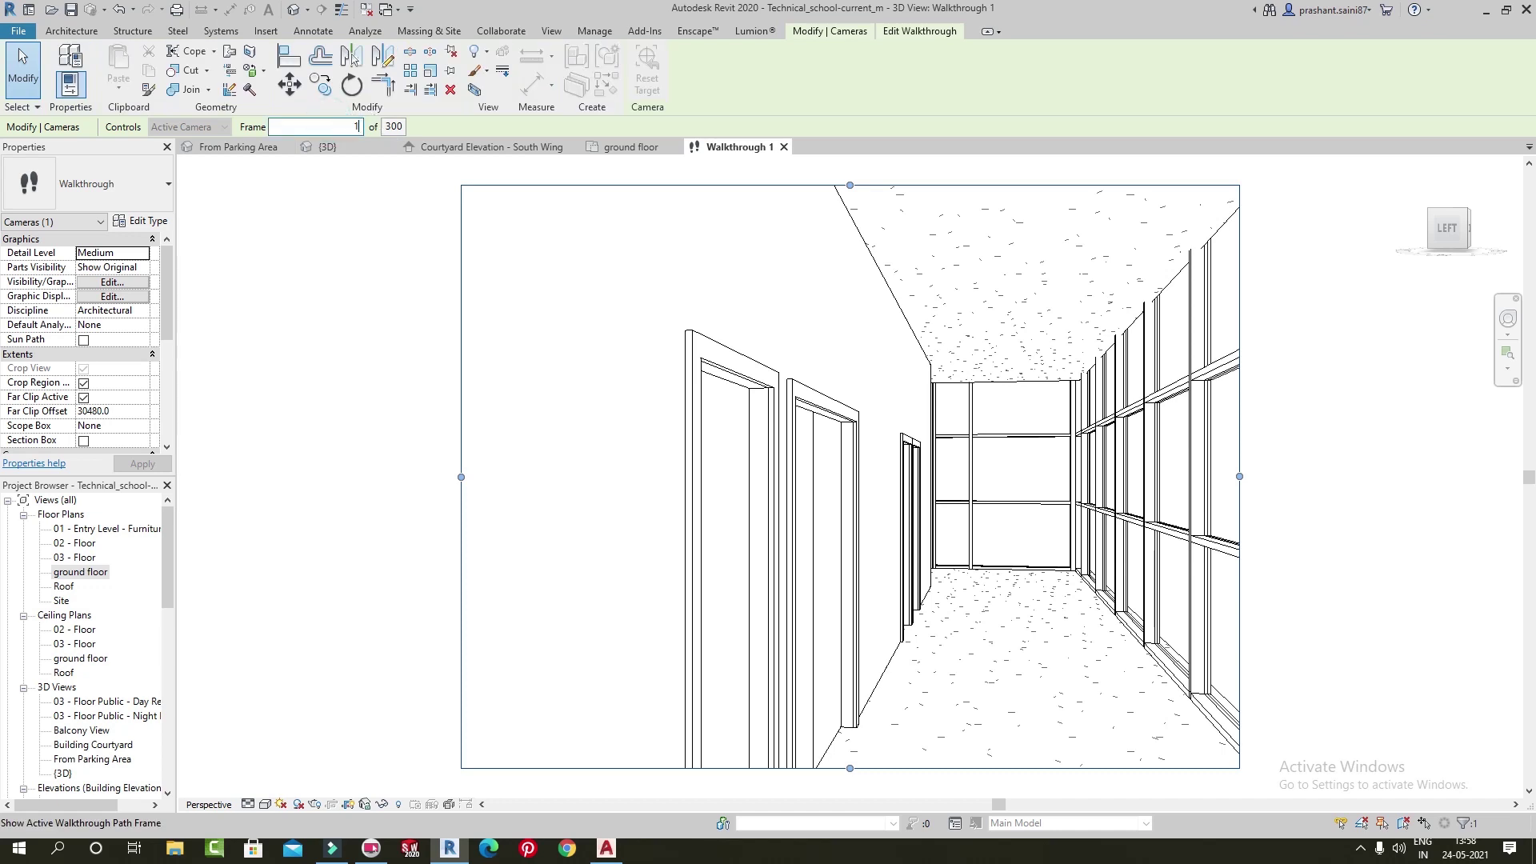
{"action": "key", "text": "Return"}
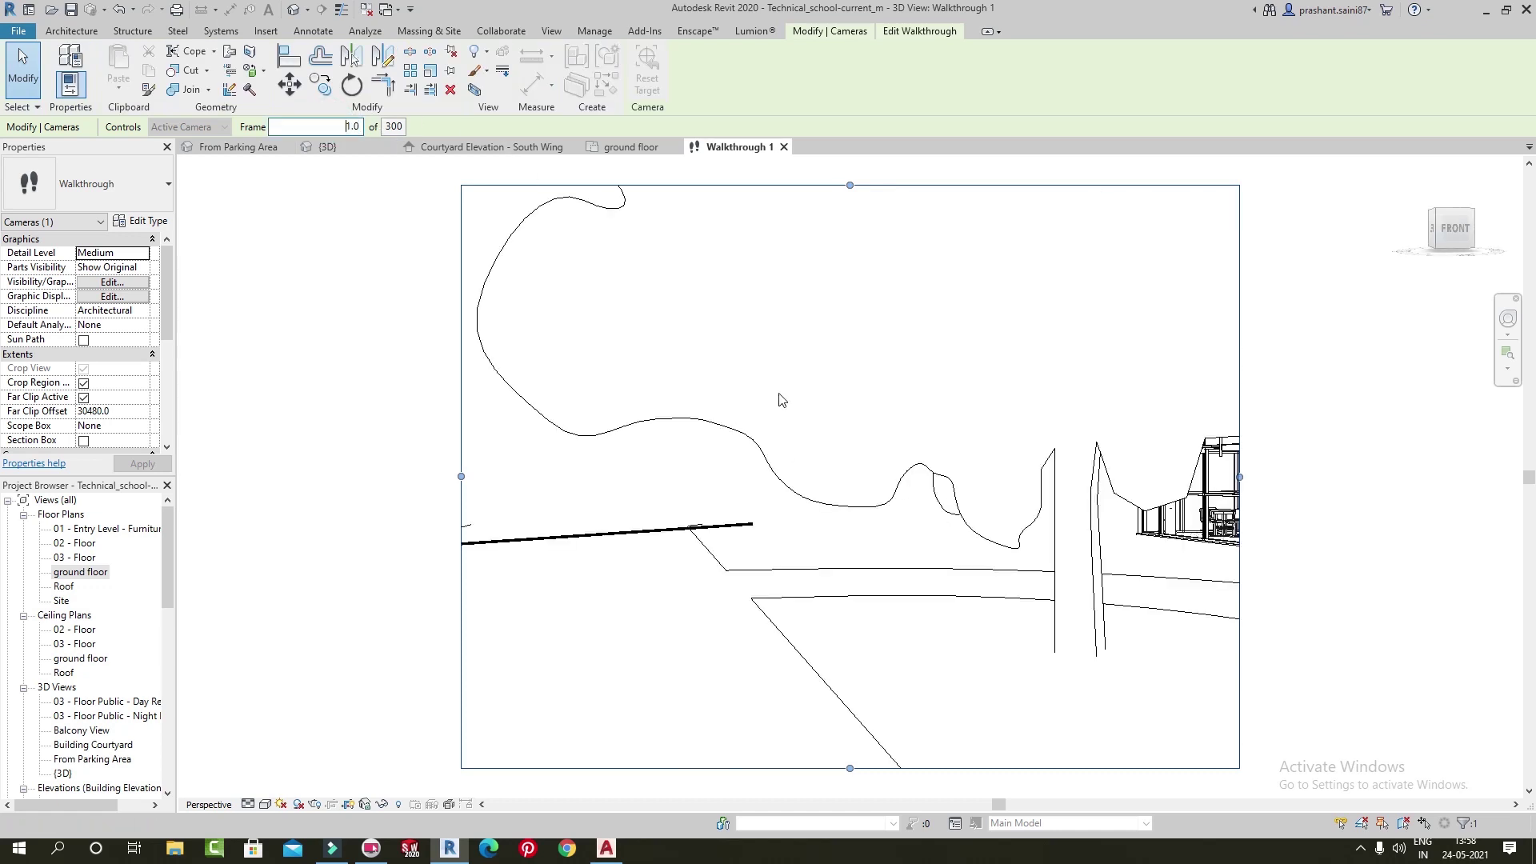
{"action": "double_click", "coordinate": [336, 127]}
{"action": "type", "text": "50"}
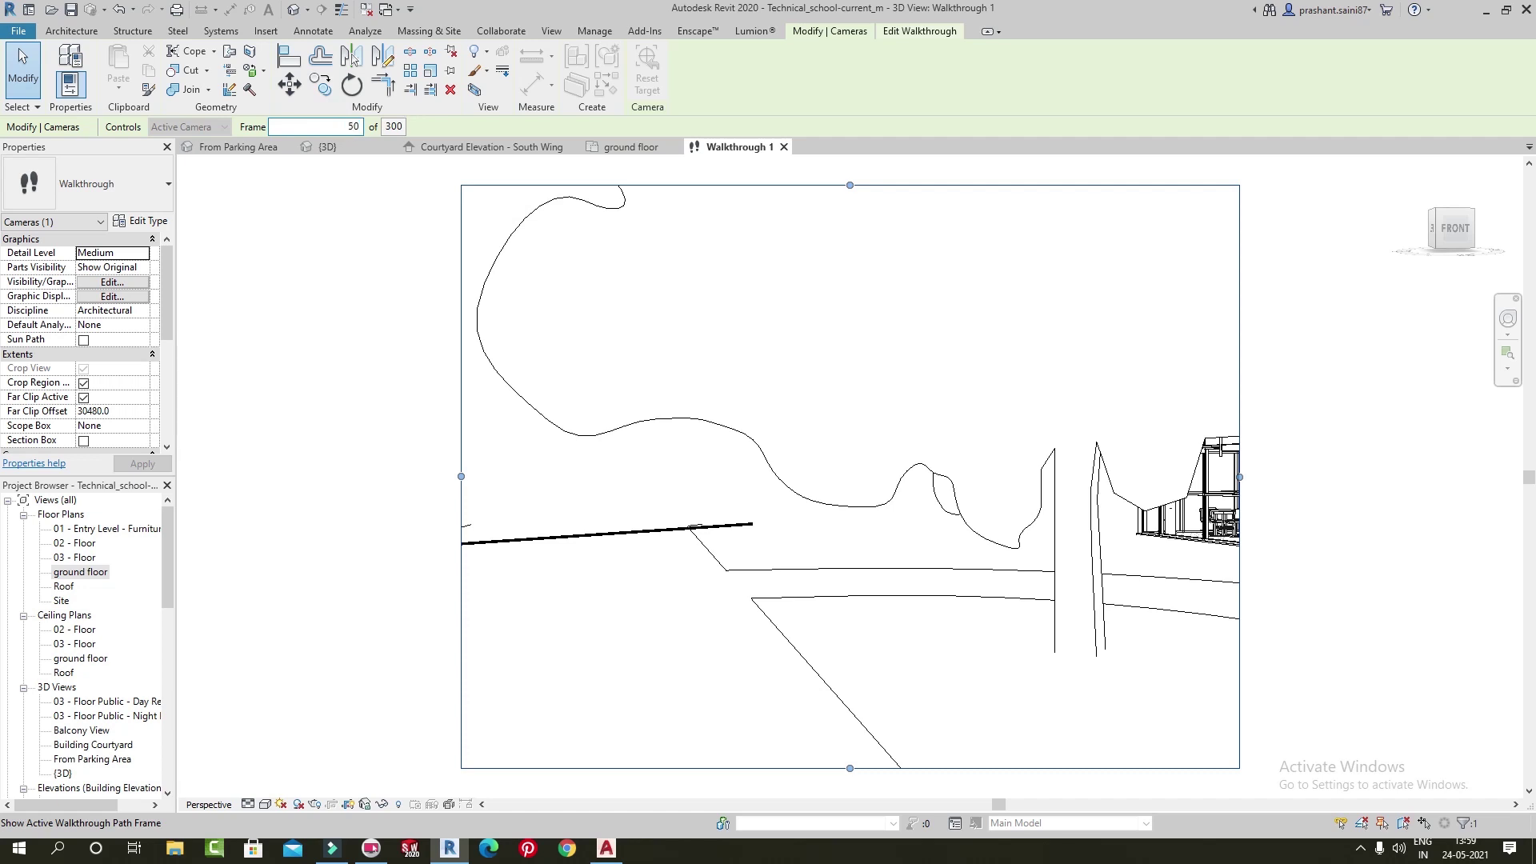
{"action": "key", "text": "Return"}
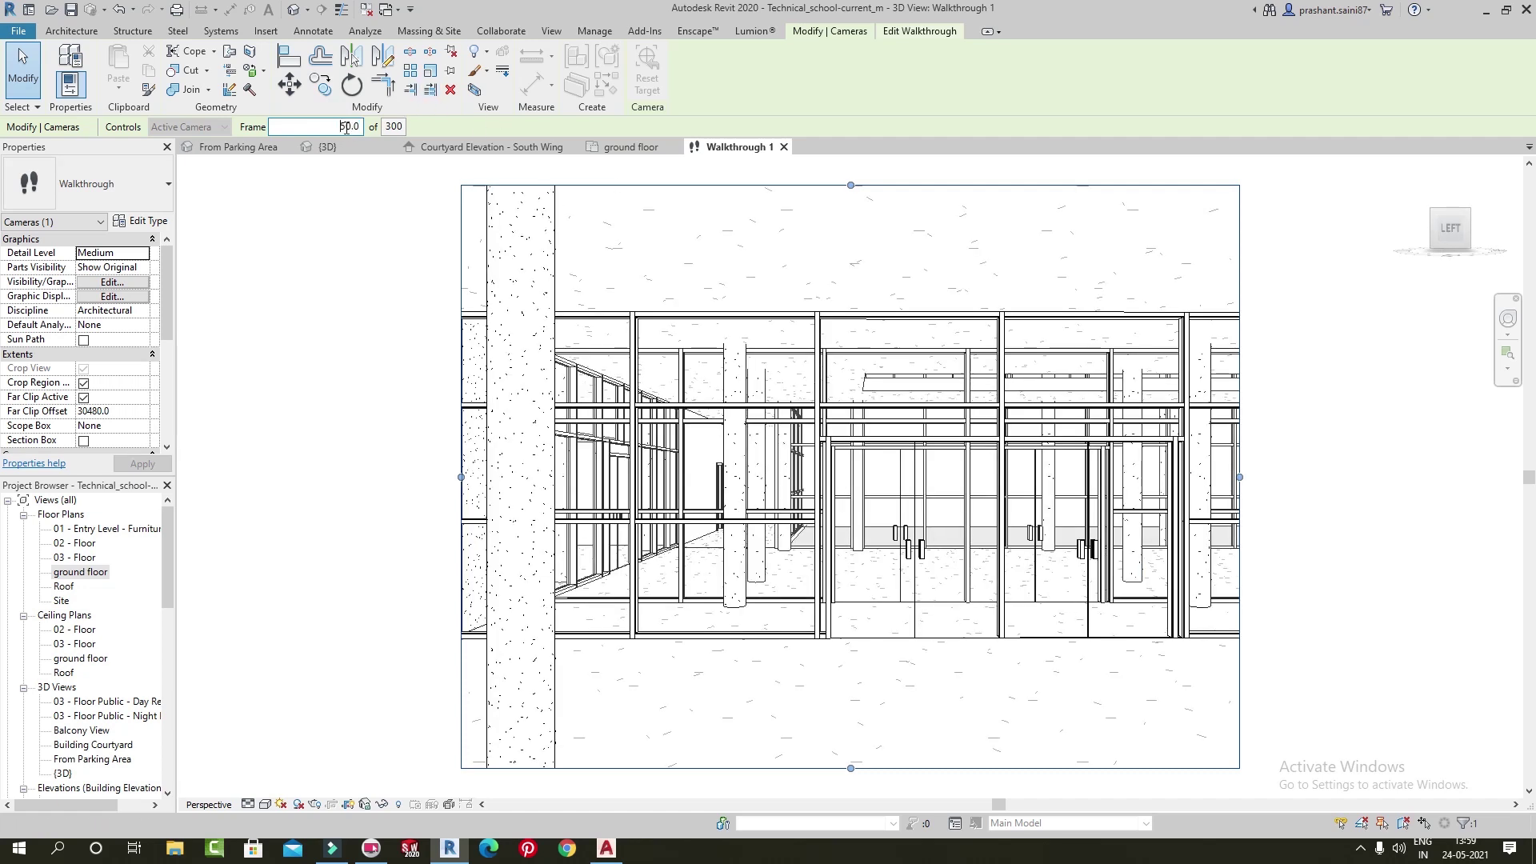
Preview frame 120, go back to frame 50, and return to the ground floor plan
{"action": "double_click", "coordinate": [344, 126]}
{"action": "type", "text": "12"}
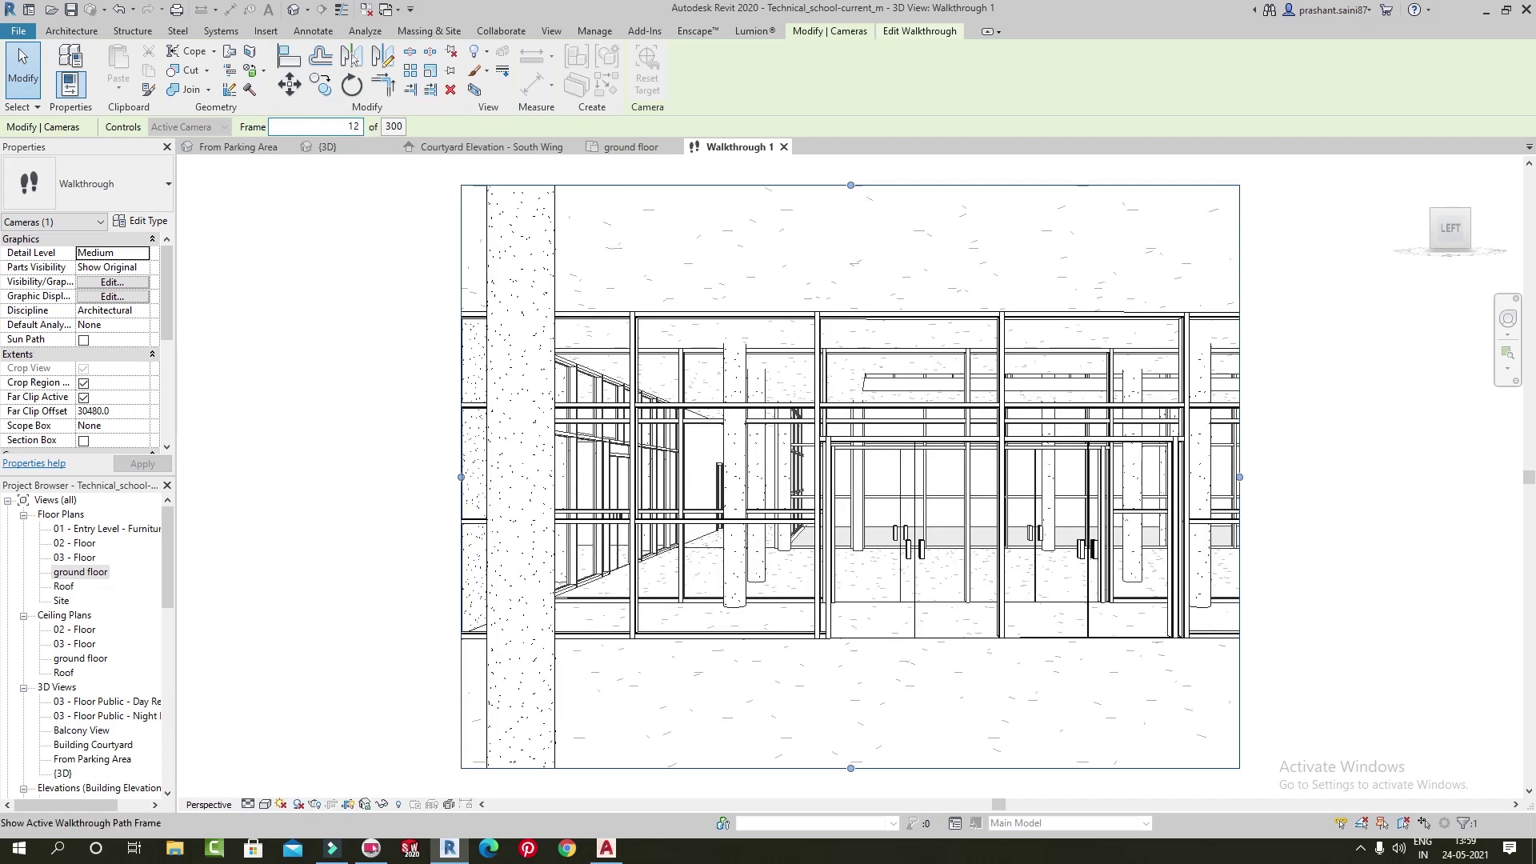
{"action": "key", "text": "Return"}
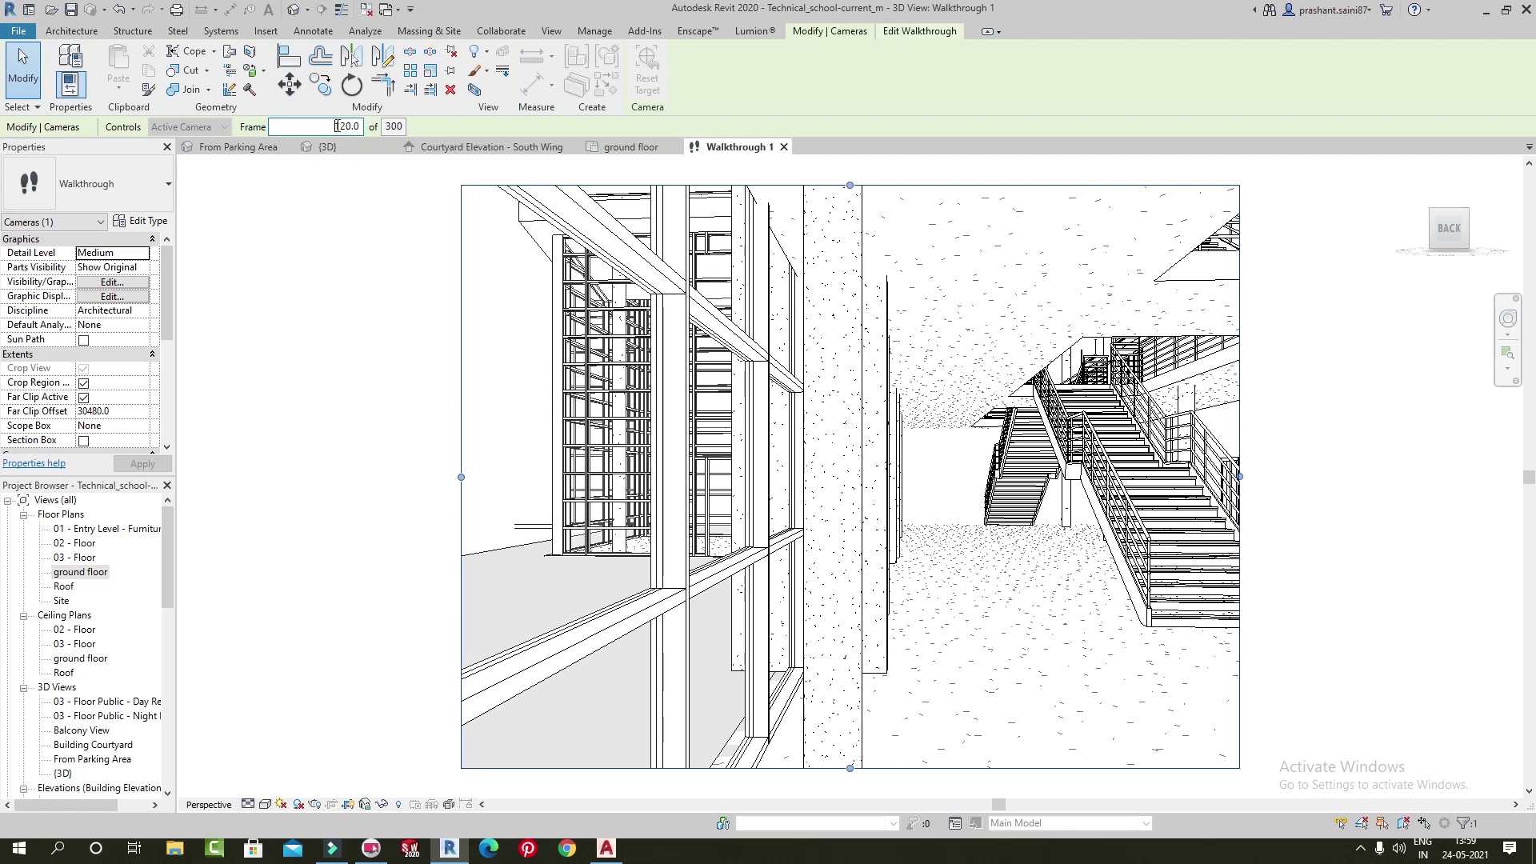
{"action": "double_click", "coordinate": [344, 126]}
{"action": "type", "text": "50"}
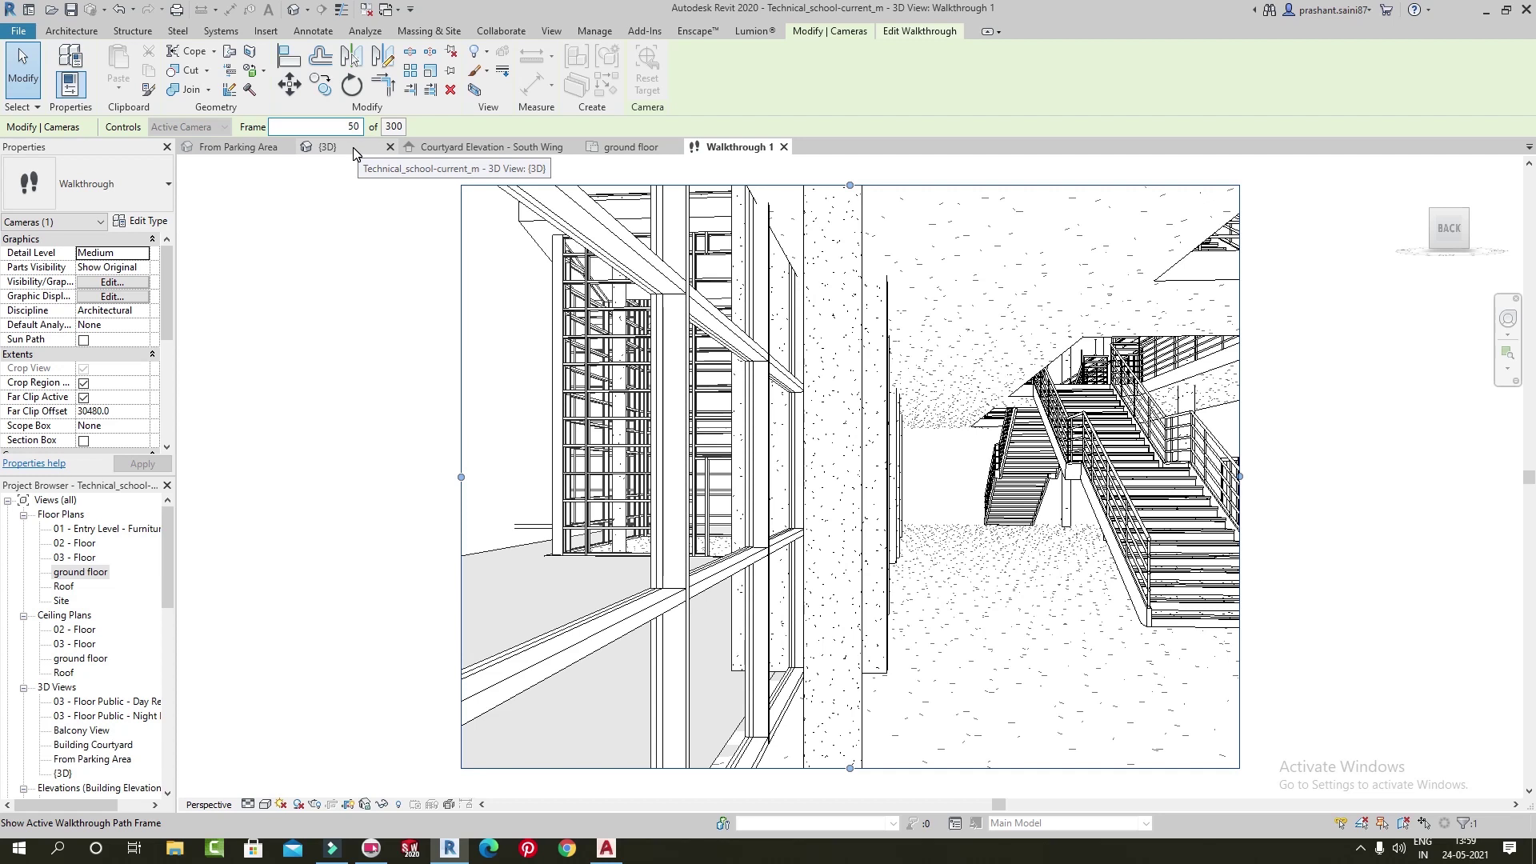
{"action": "key", "text": "Return"}
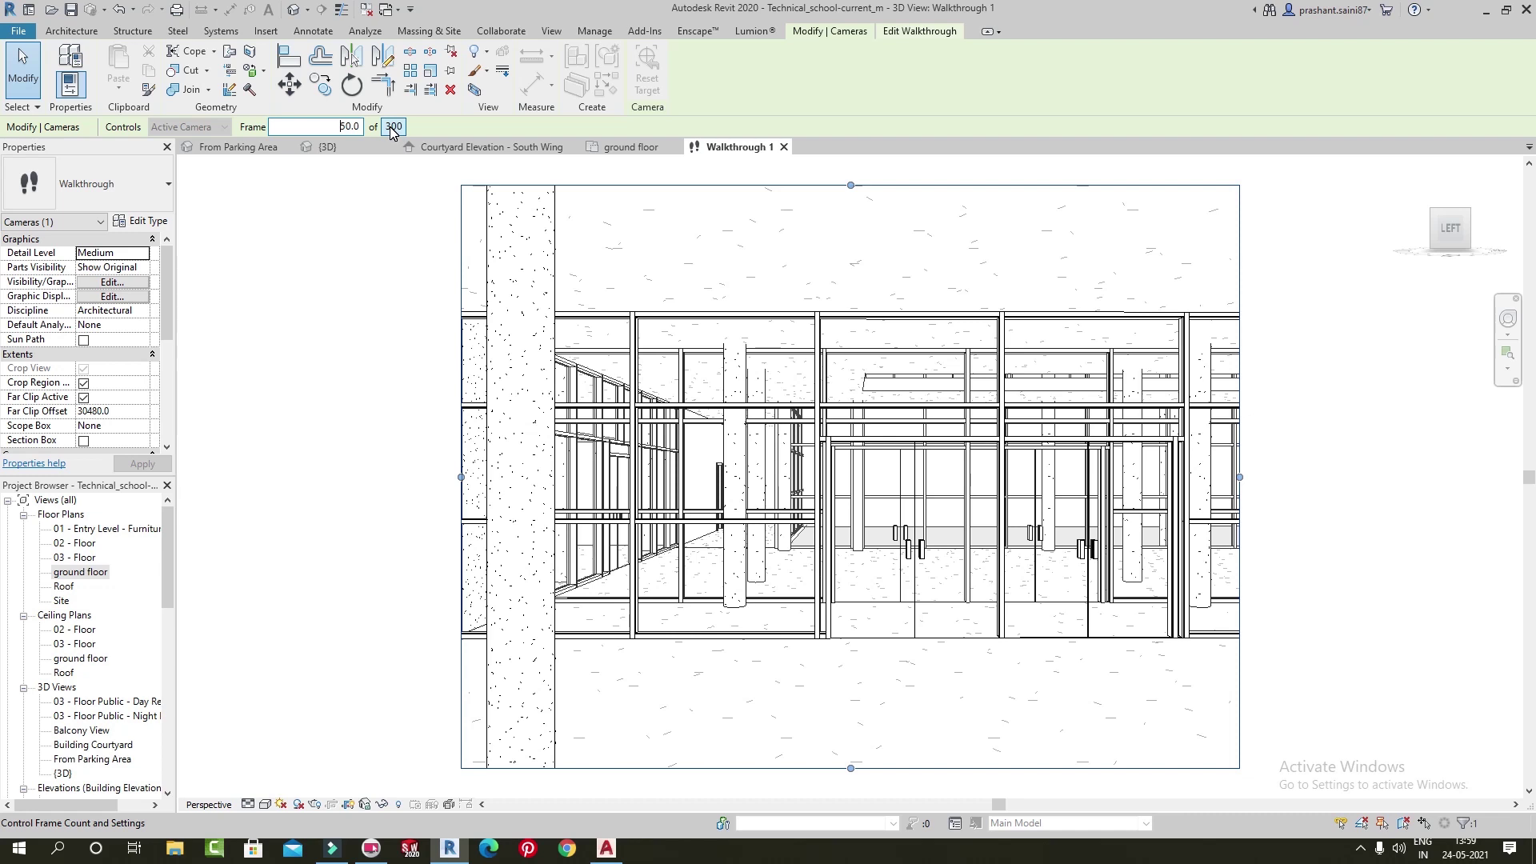
{"action": "double_click", "coordinate": [80, 572]}
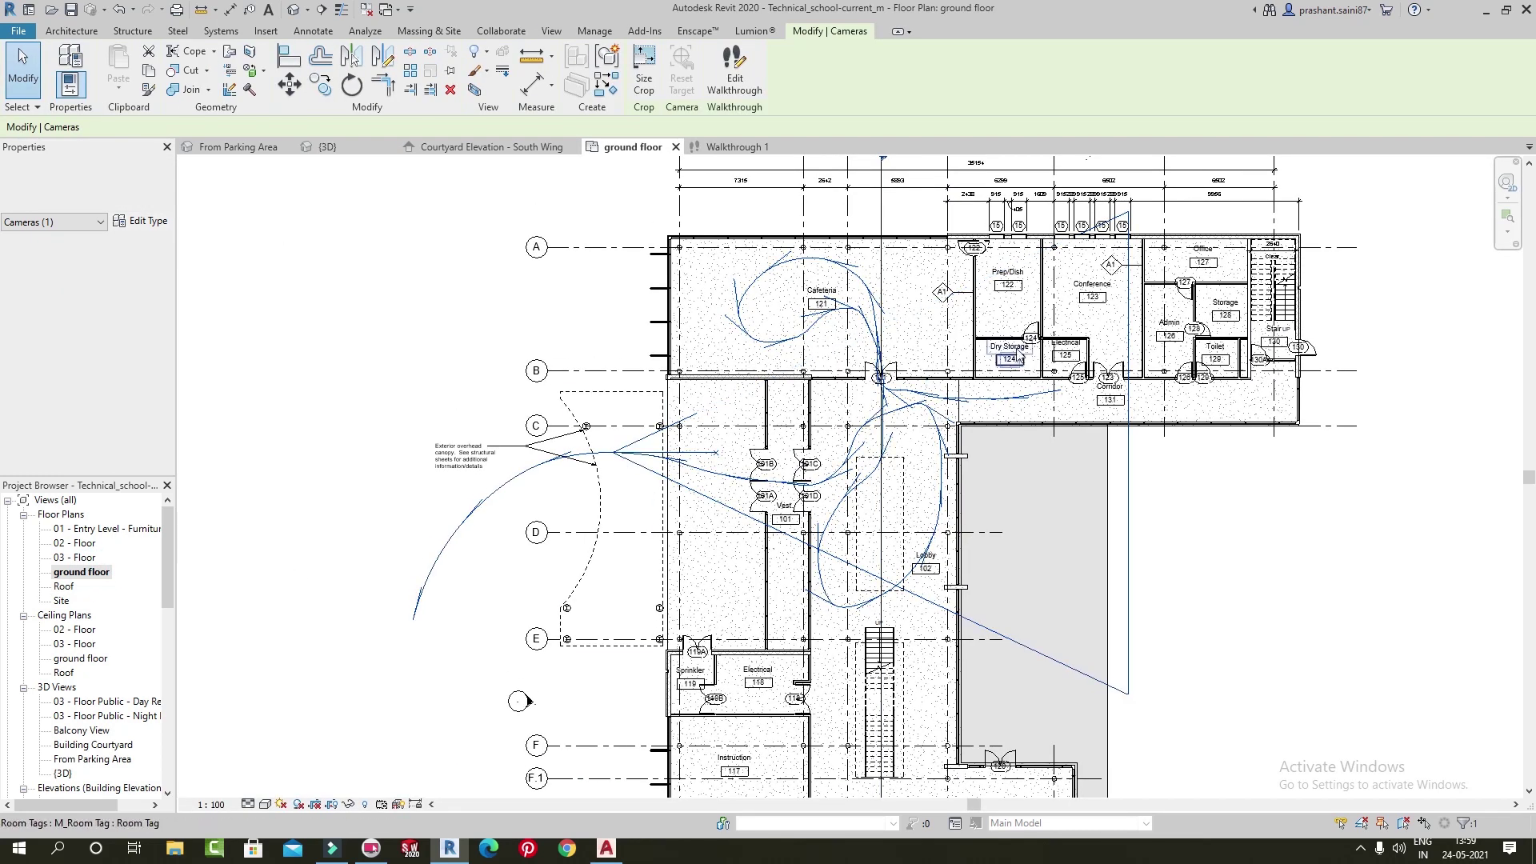
Edit the walkthrough on the ground floor plan, framing the frame-50 camera near grid C
{"action": "left_click", "coordinate": [735, 77]}
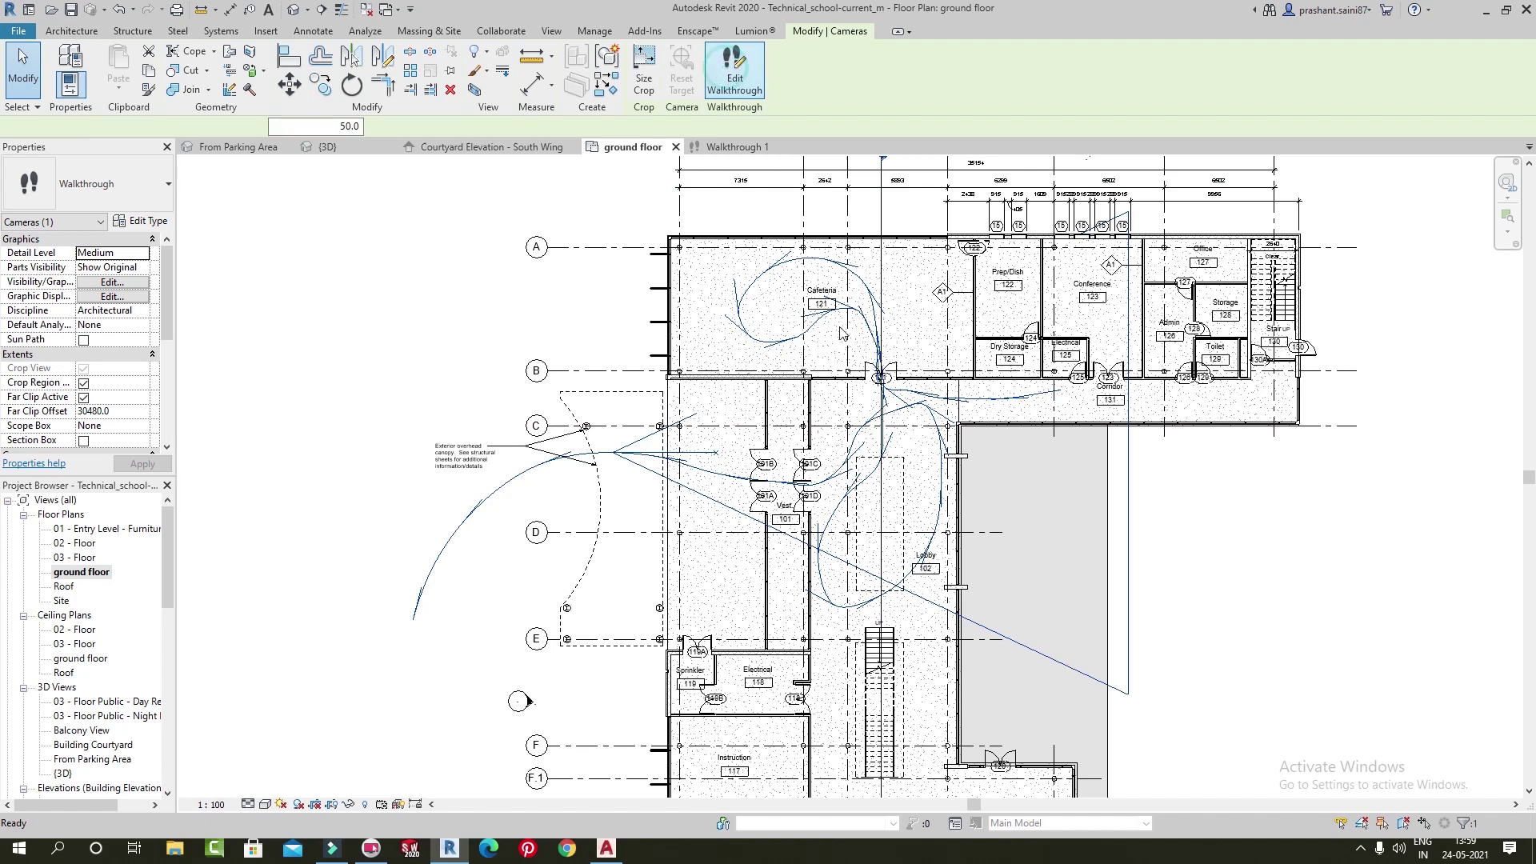
{"action": "middle_click_drag", "start_coordinate": [726, 530], "coordinate": [676, 470]}
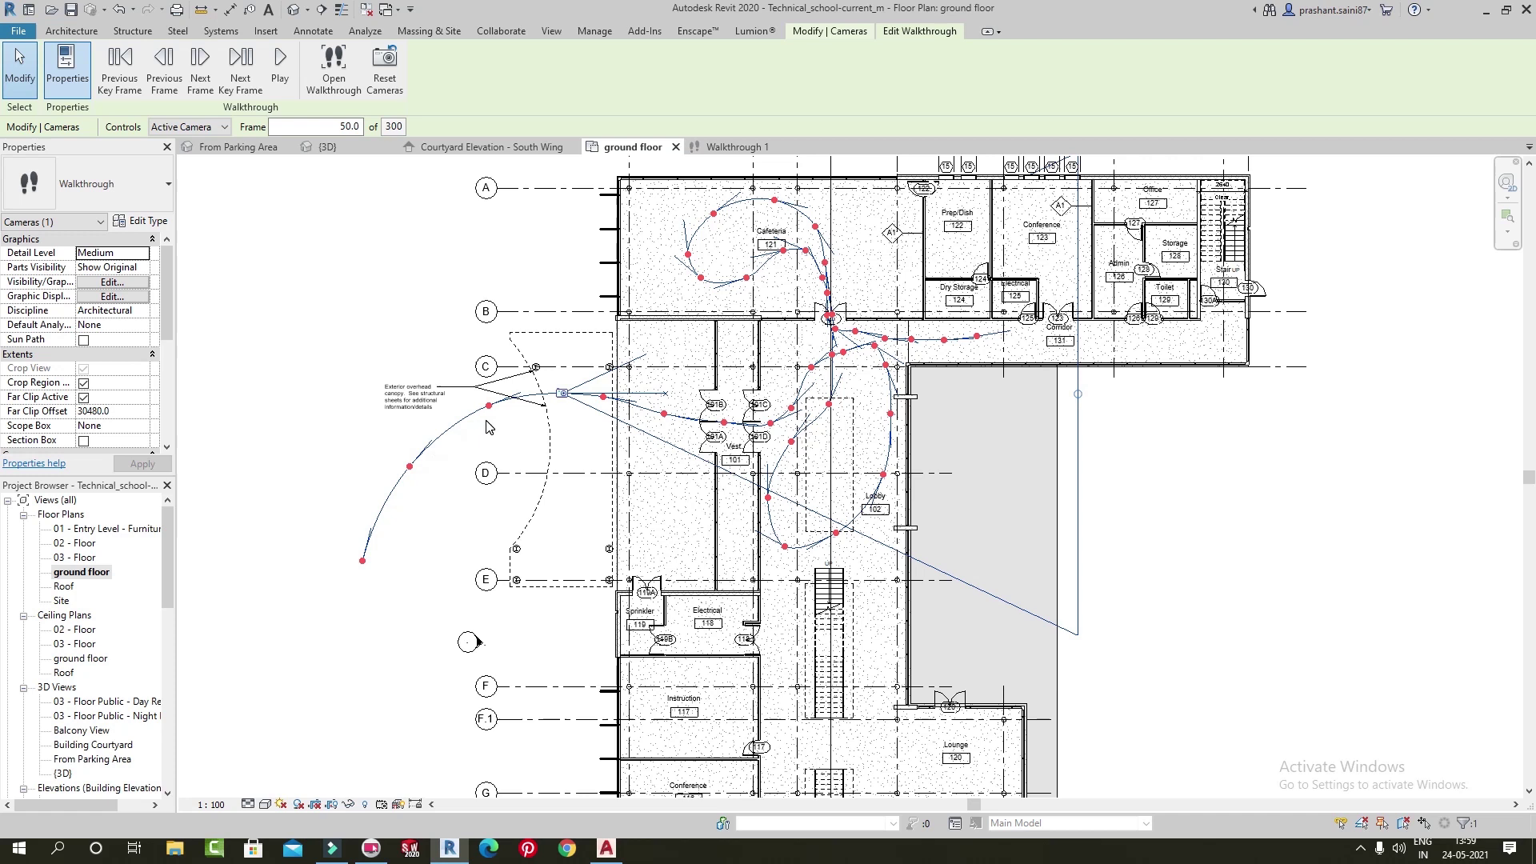
{"action": "scroll", "coordinate": [911, 324], "scroll_direction": "up", "scroll_amount": 5}
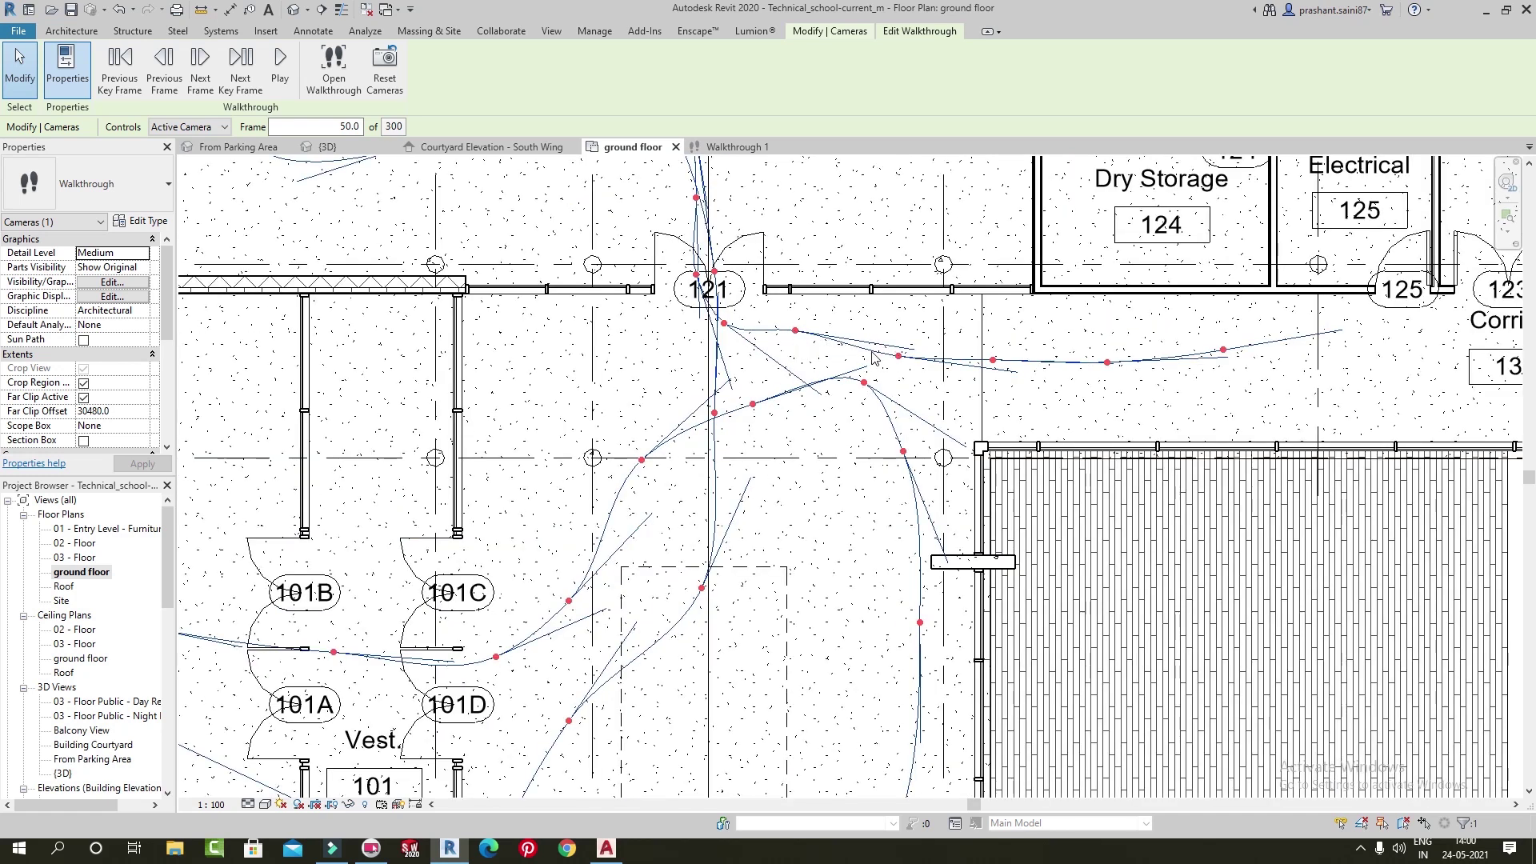
{"action": "scroll", "coordinate": [862, 360], "scroll_direction": "down", "scroll_amount": 3}
{"action": "scroll", "coordinate": [832, 400], "scroll_direction": "down", "scroll_amount": 2}
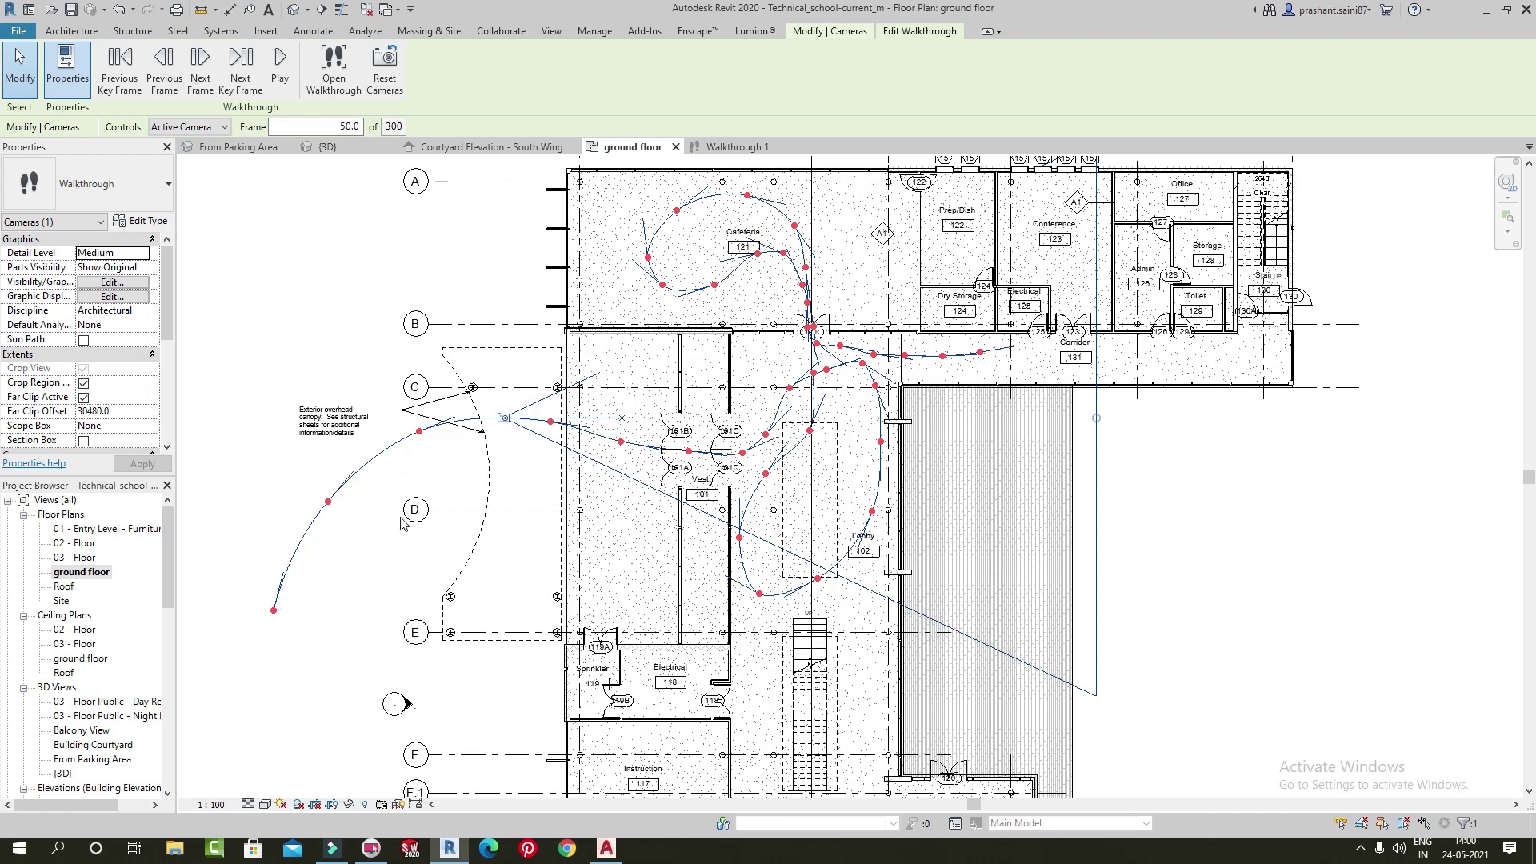
{"action": "scroll", "coordinate": [574, 464], "scroll_direction": "up", "scroll_amount": 1}
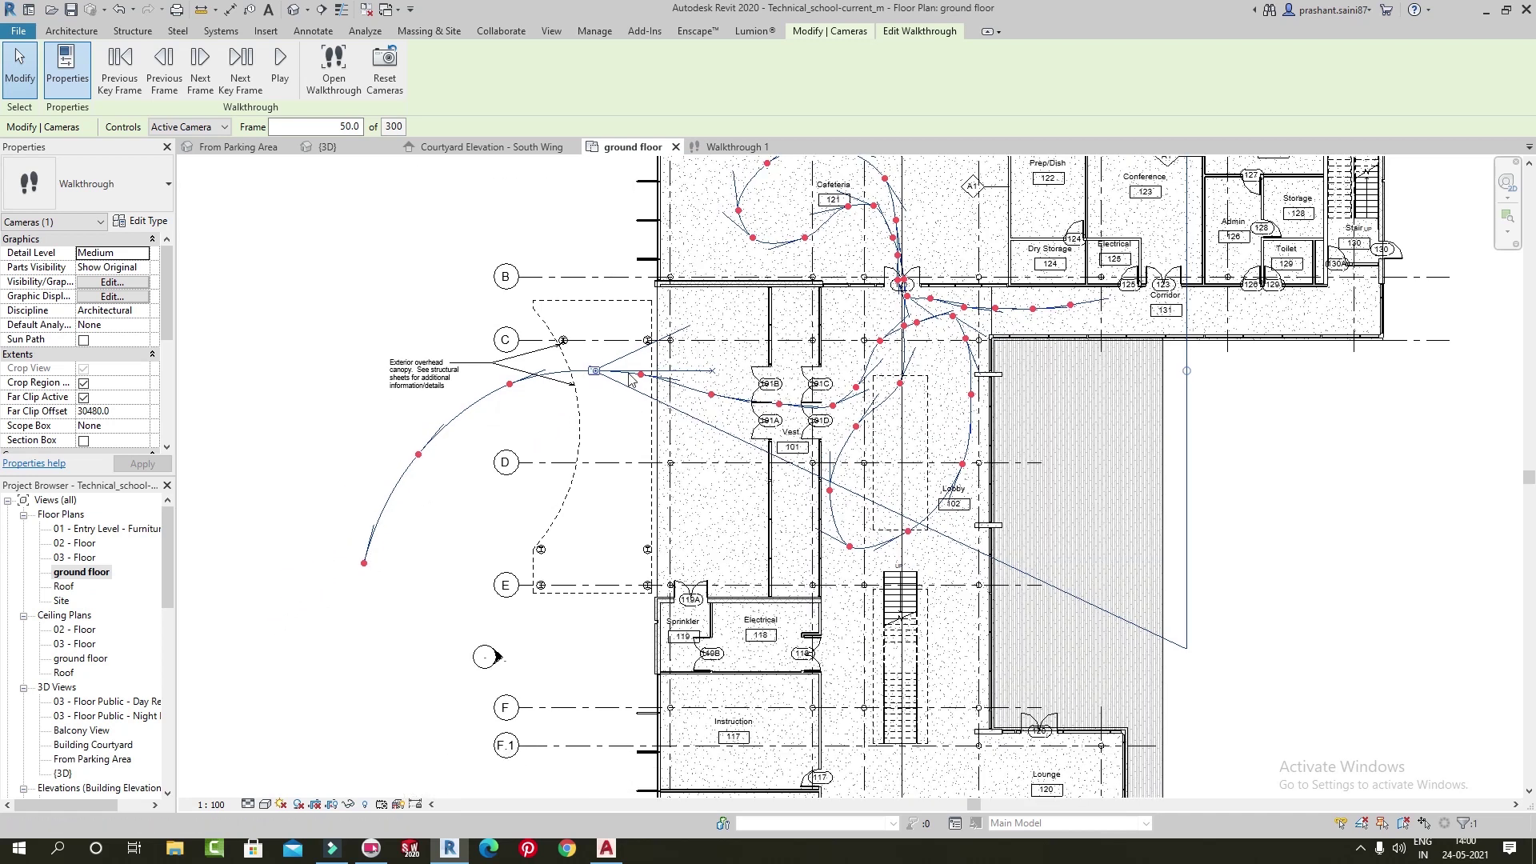
{"action": "scroll", "coordinate": [628, 385], "scroll_direction": "up", "scroll_amount": 1}
{"action": "scroll", "coordinate": [628, 385], "scroll_direction": "up", "scroll_amount": 1}
{"action": "scroll", "coordinate": [628, 385], "scroll_direction": "down", "scroll_amount": 1}
{"action": "scroll", "coordinate": [628, 385], "scroll_direction": "down", "scroll_amount": 1}
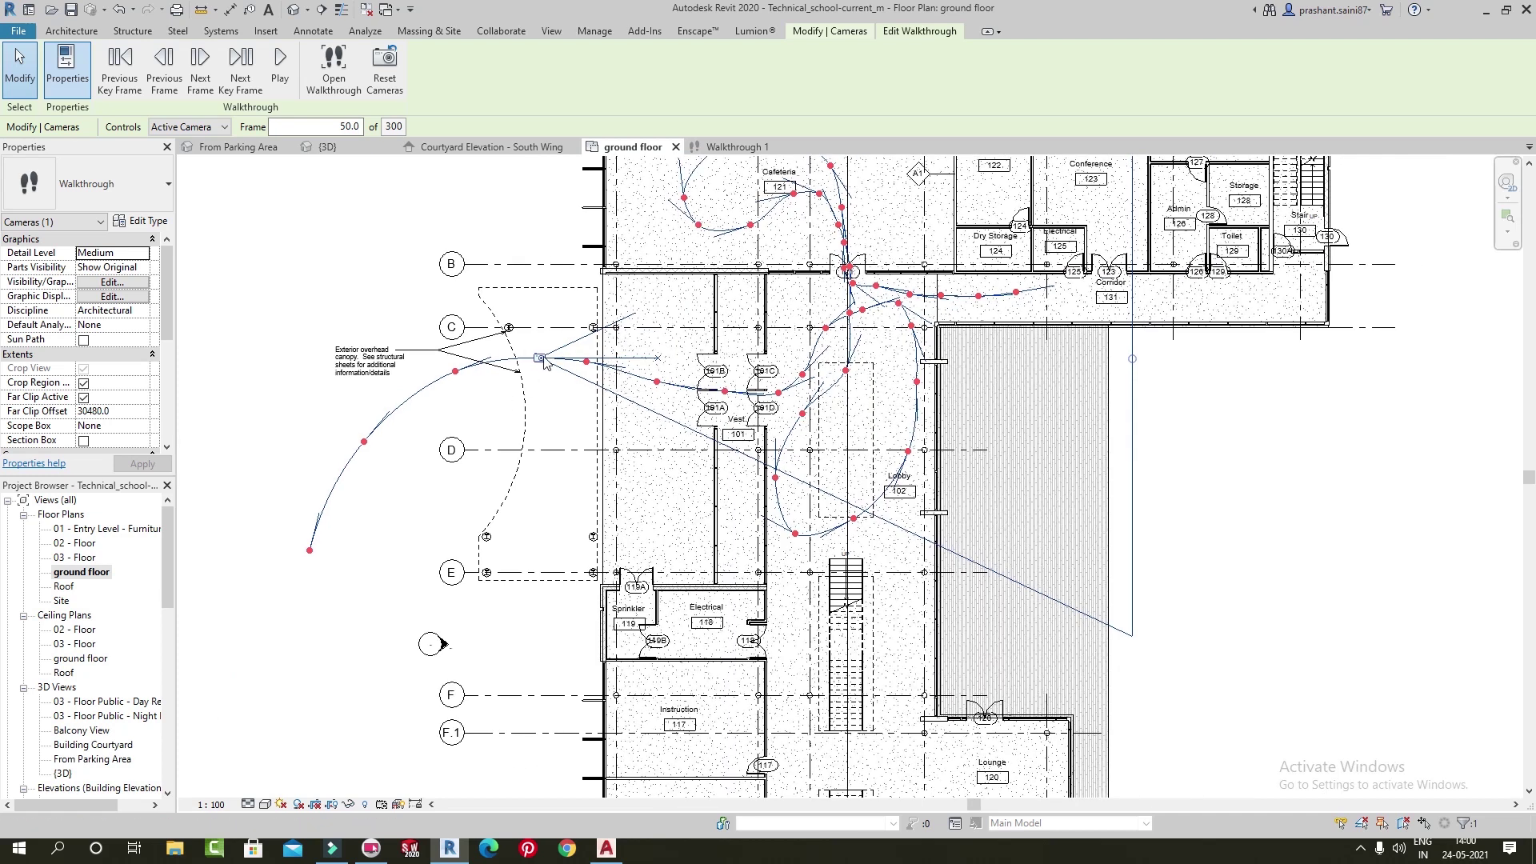
{"action": "middle_click_drag", "start_coordinate": [572, 352], "coordinate": [558, 403]}
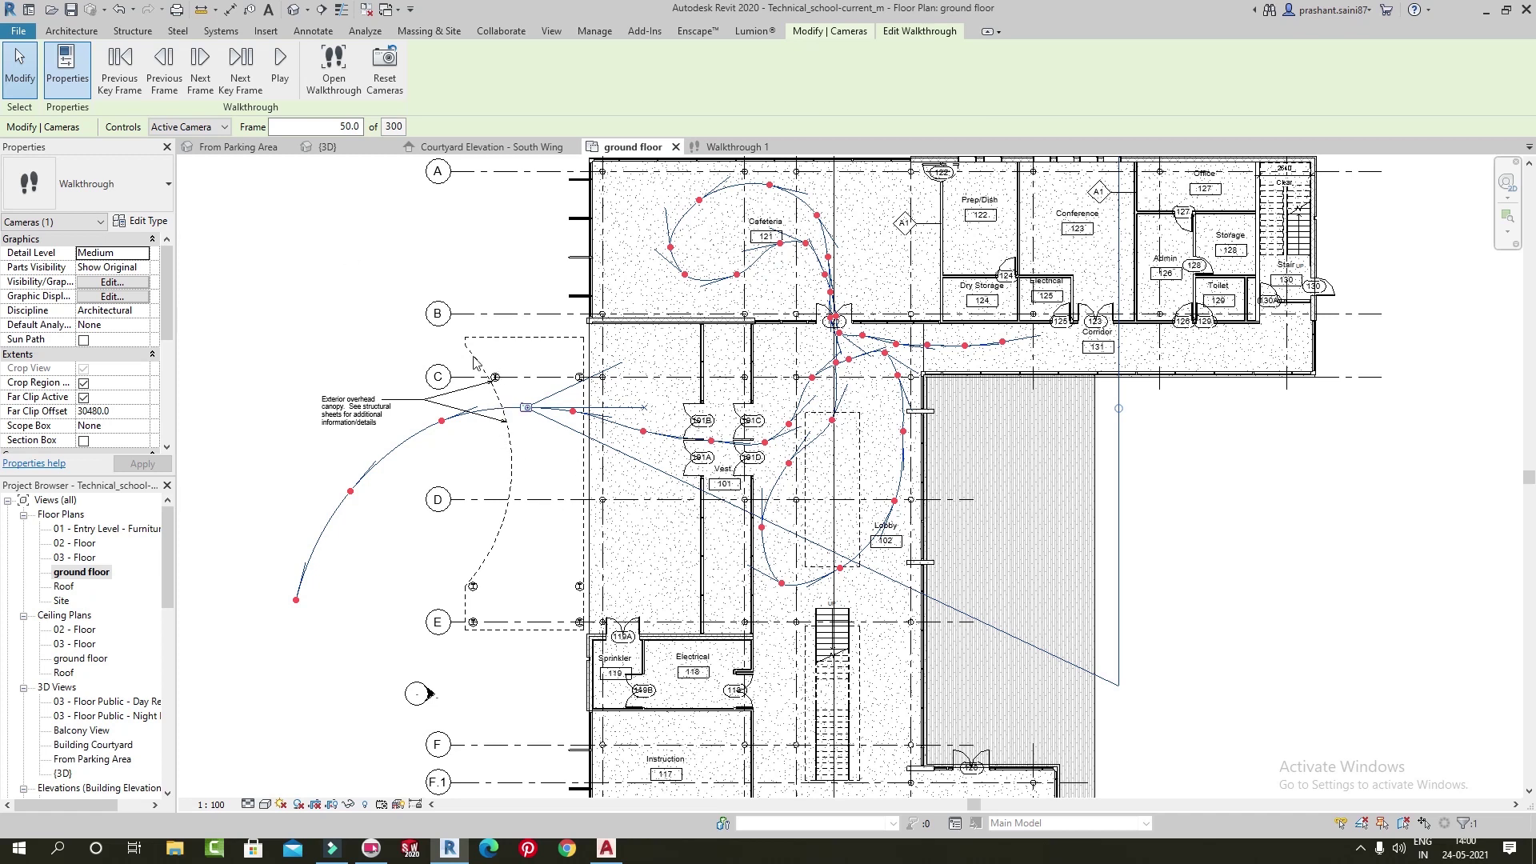
Advance the camera to the next key frame, then frame by frame to frame 68
{"action": "left_click", "coordinate": [235, 77]}
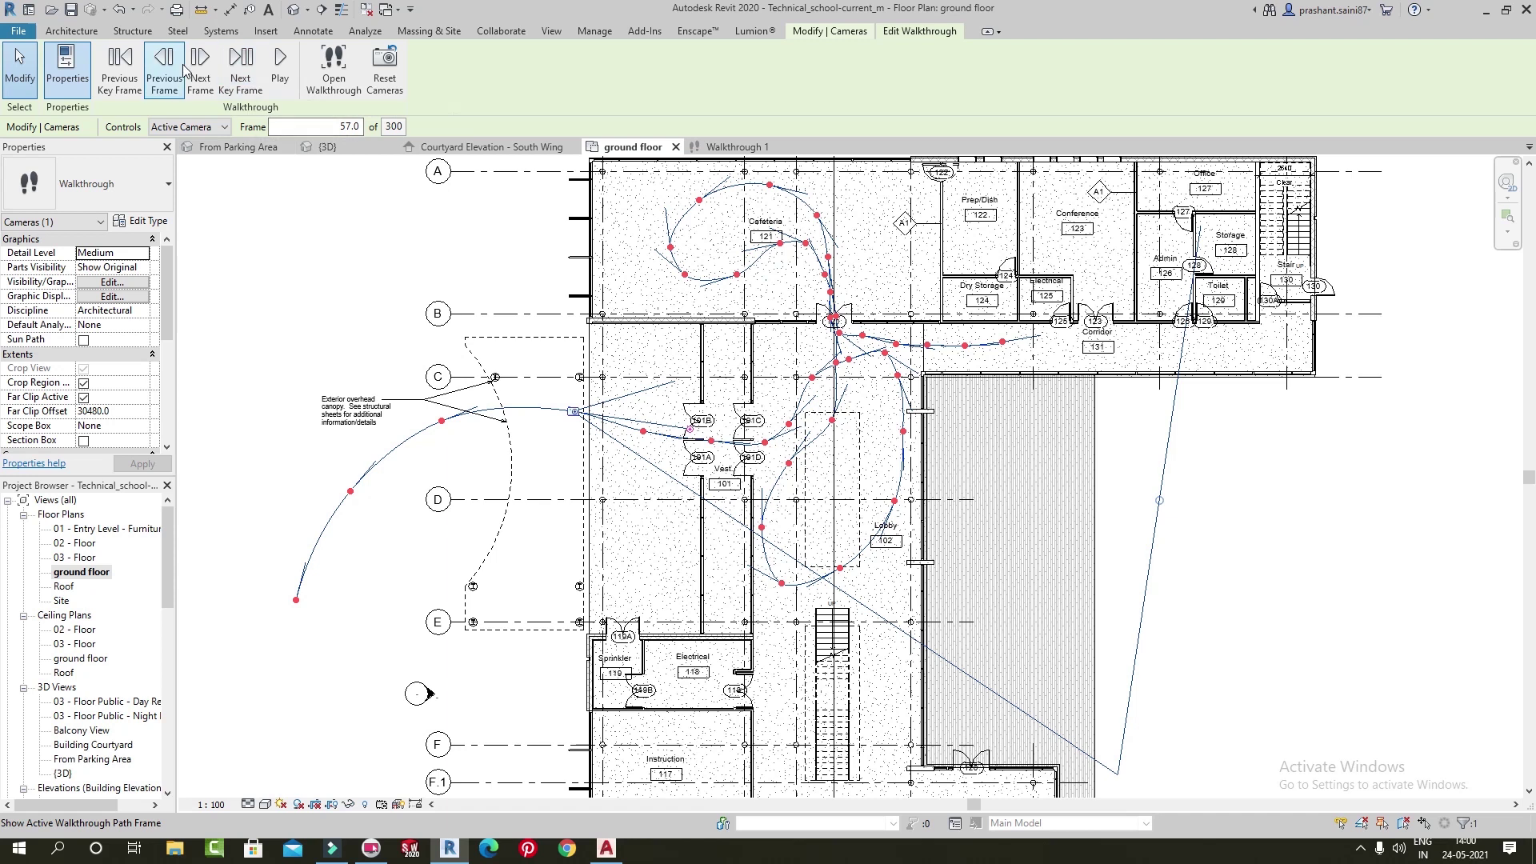
{"action": "left_click", "coordinate": [202, 58]}
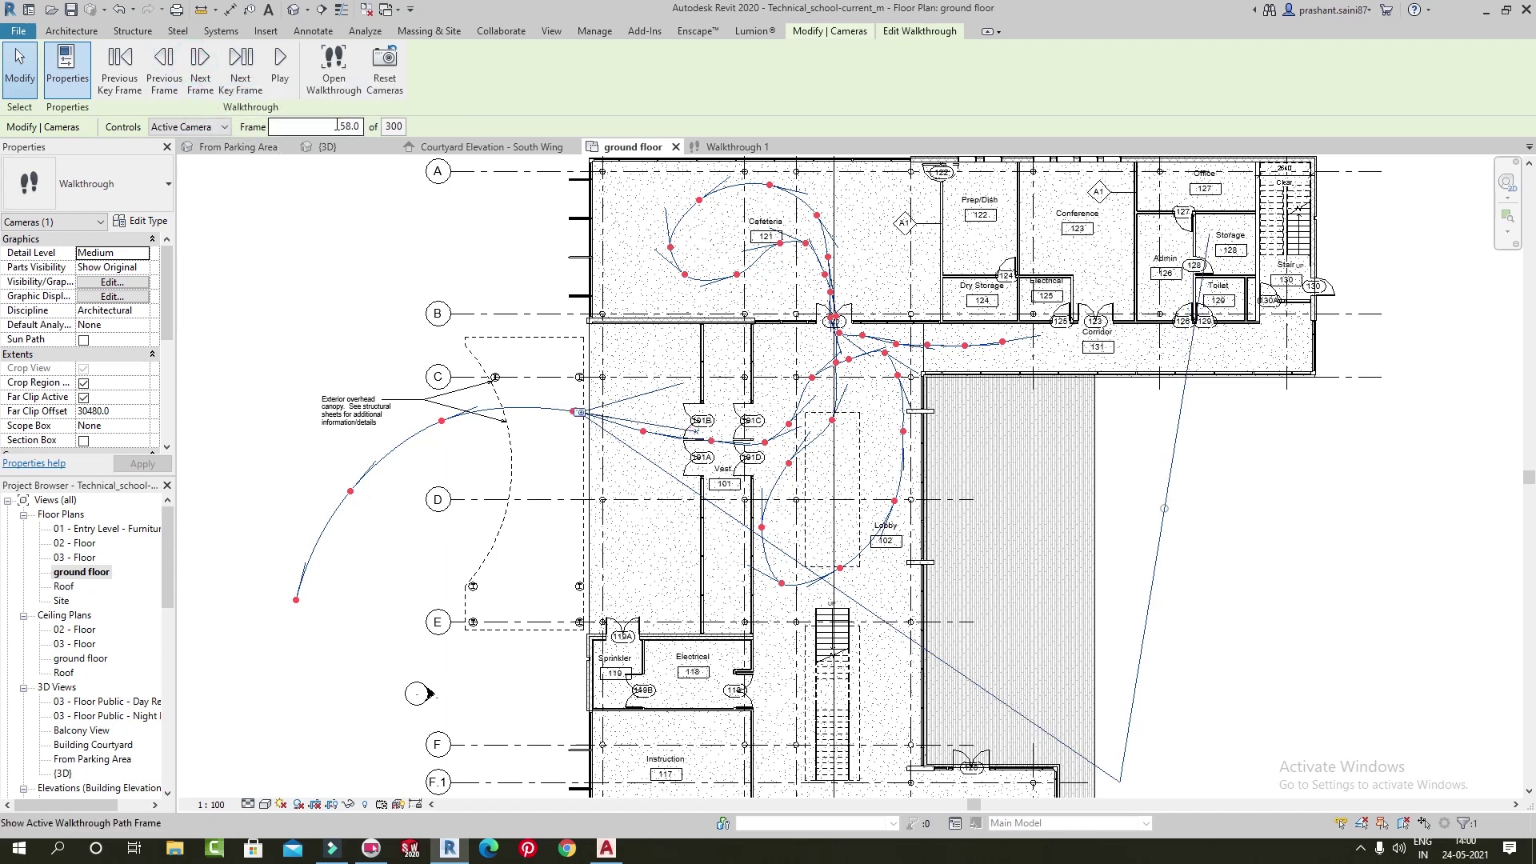
{"action": "left_click", "coordinate": [202, 58]}
{"action": "left_click", "coordinate": [202, 61]}
{"action": "scroll", "coordinate": [568, 404], "scroll_direction": "up", "scroll_amount": 2}
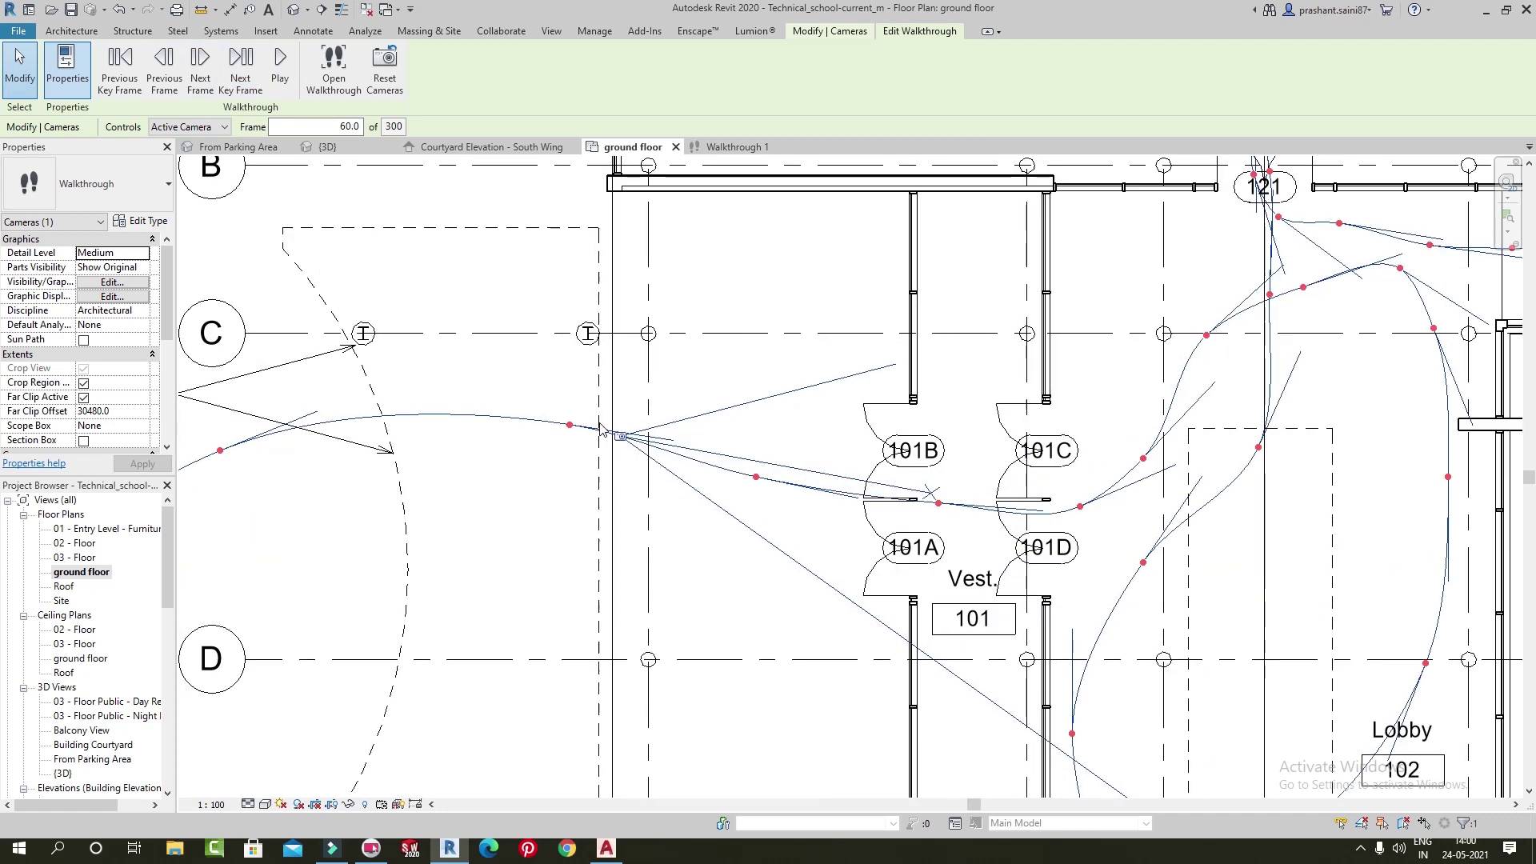
{"action": "scroll", "coordinate": [652, 465], "scroll_direction": "up", "scroll_amount": 2}
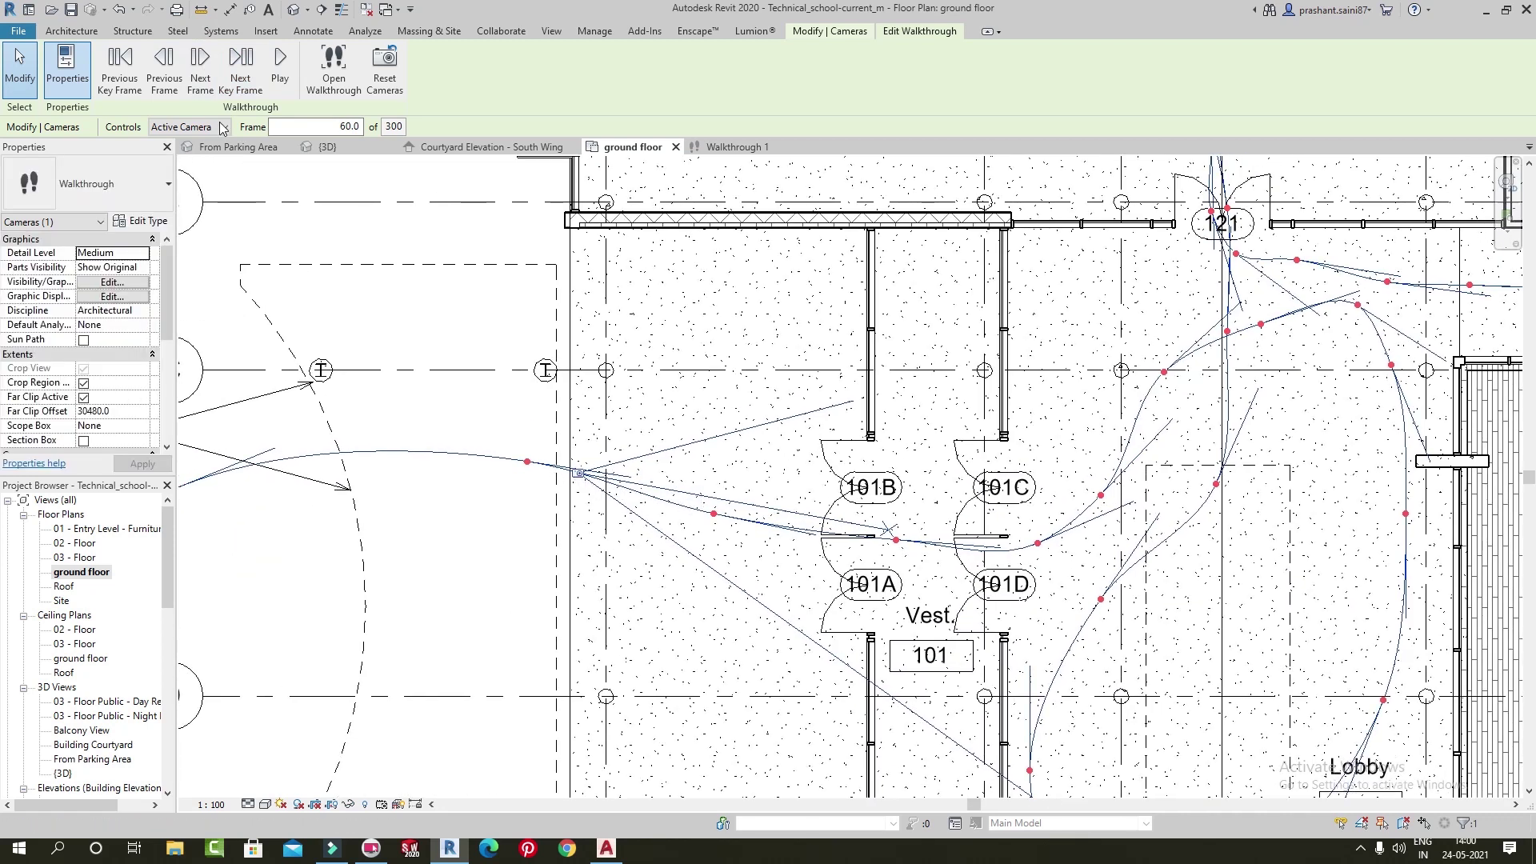
{"action": "left_click", "coordinate": [201, 64]}
{"action": "left_click", "coordinate": [204, 67]}
{"action": "left_click", "coordinate": [203, 68]}
{"action": "left_click", "coordinate": [203, 67]}
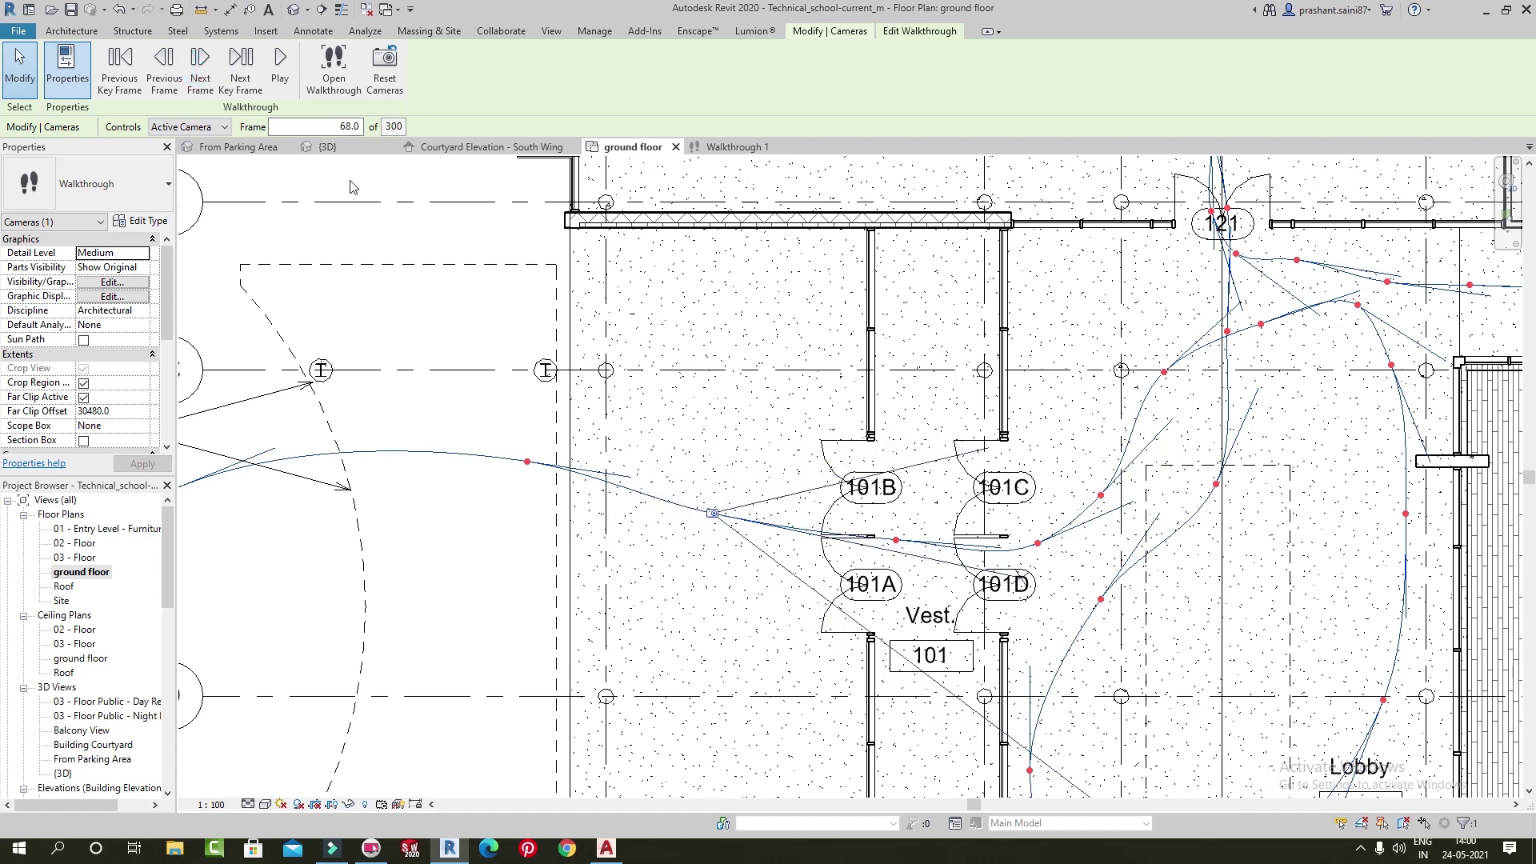
{"action": "scroll", "coordinate": [352, 185], "scroll_direction": "down", "scroll_amount": 1}
{"action": "scroll", "coordinate": [331, 186], "scroll_direction": "down", "scroll_amount": 1}
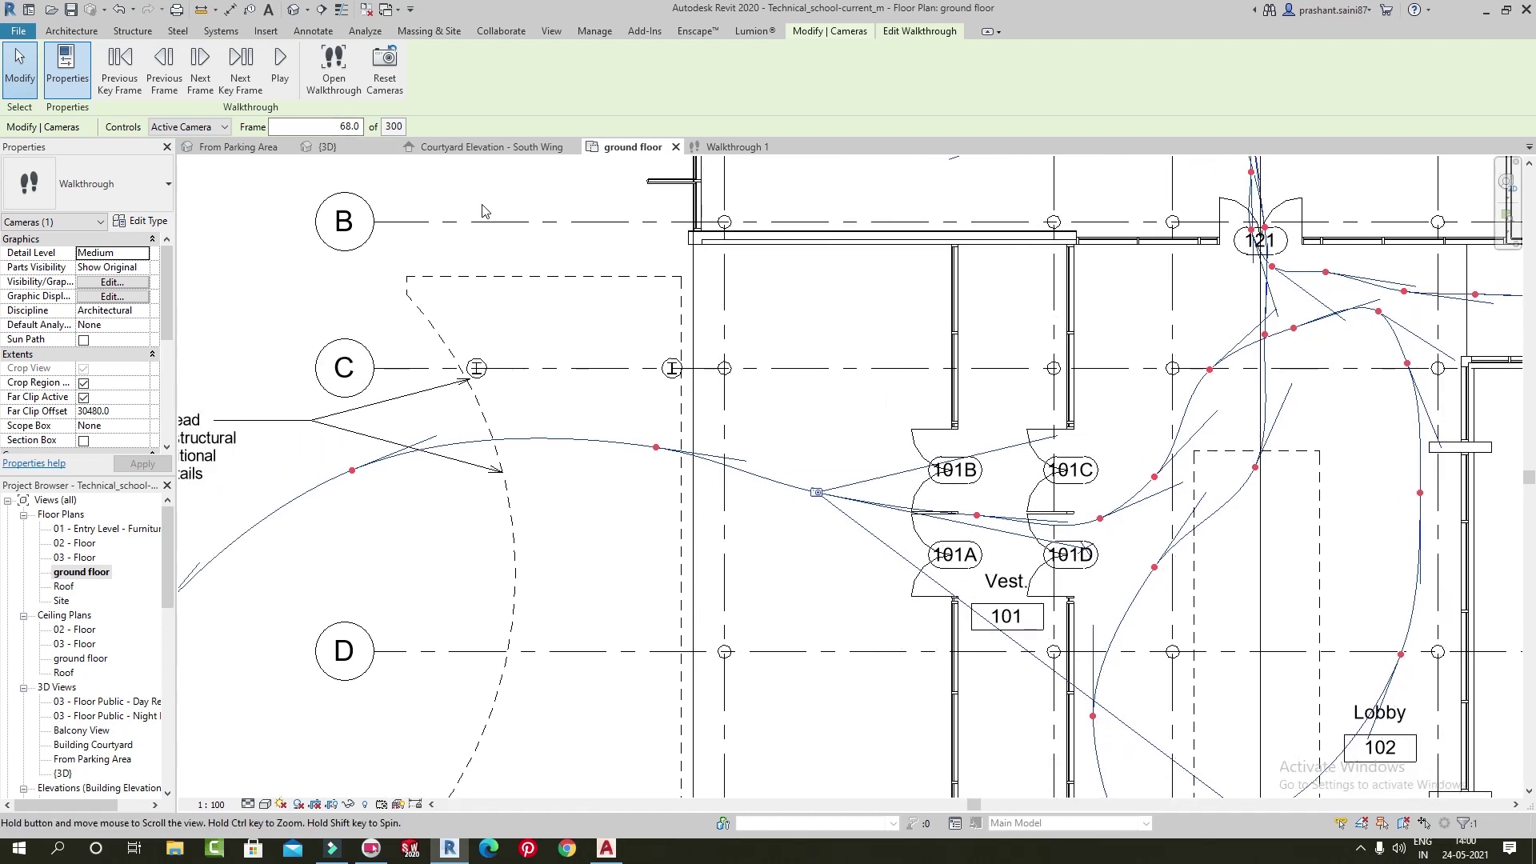
{"action": "scroll", "coordinate": [331, 186], "scroll_direction": "down", "scroll_amount": 2}
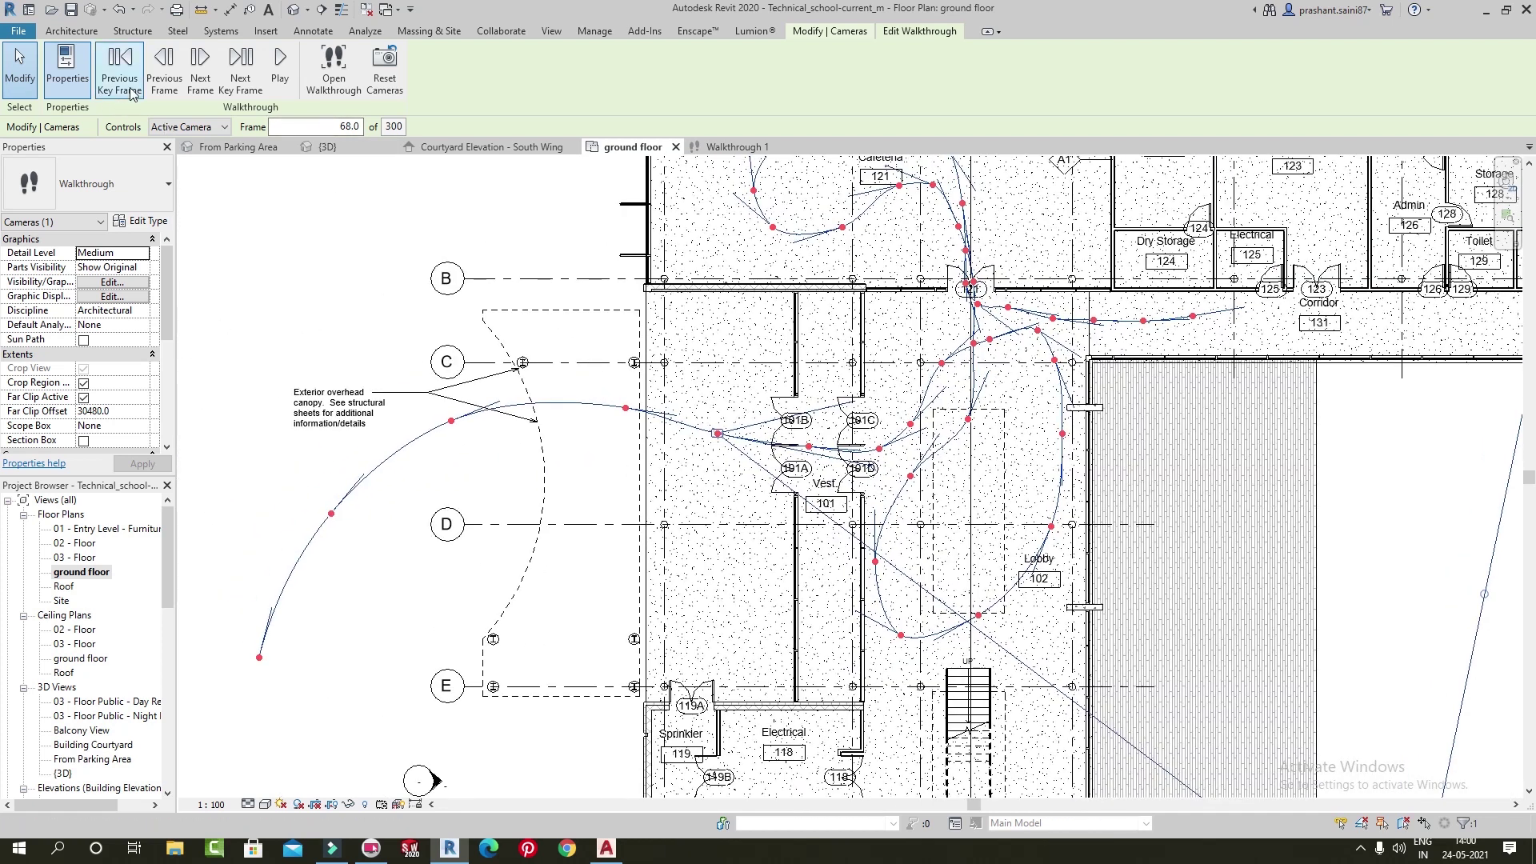
Step the camera back to the key frame at 20.2 with the Cafeteria loop in view
{"action": "left_click", "coordinate": [162, 78]}
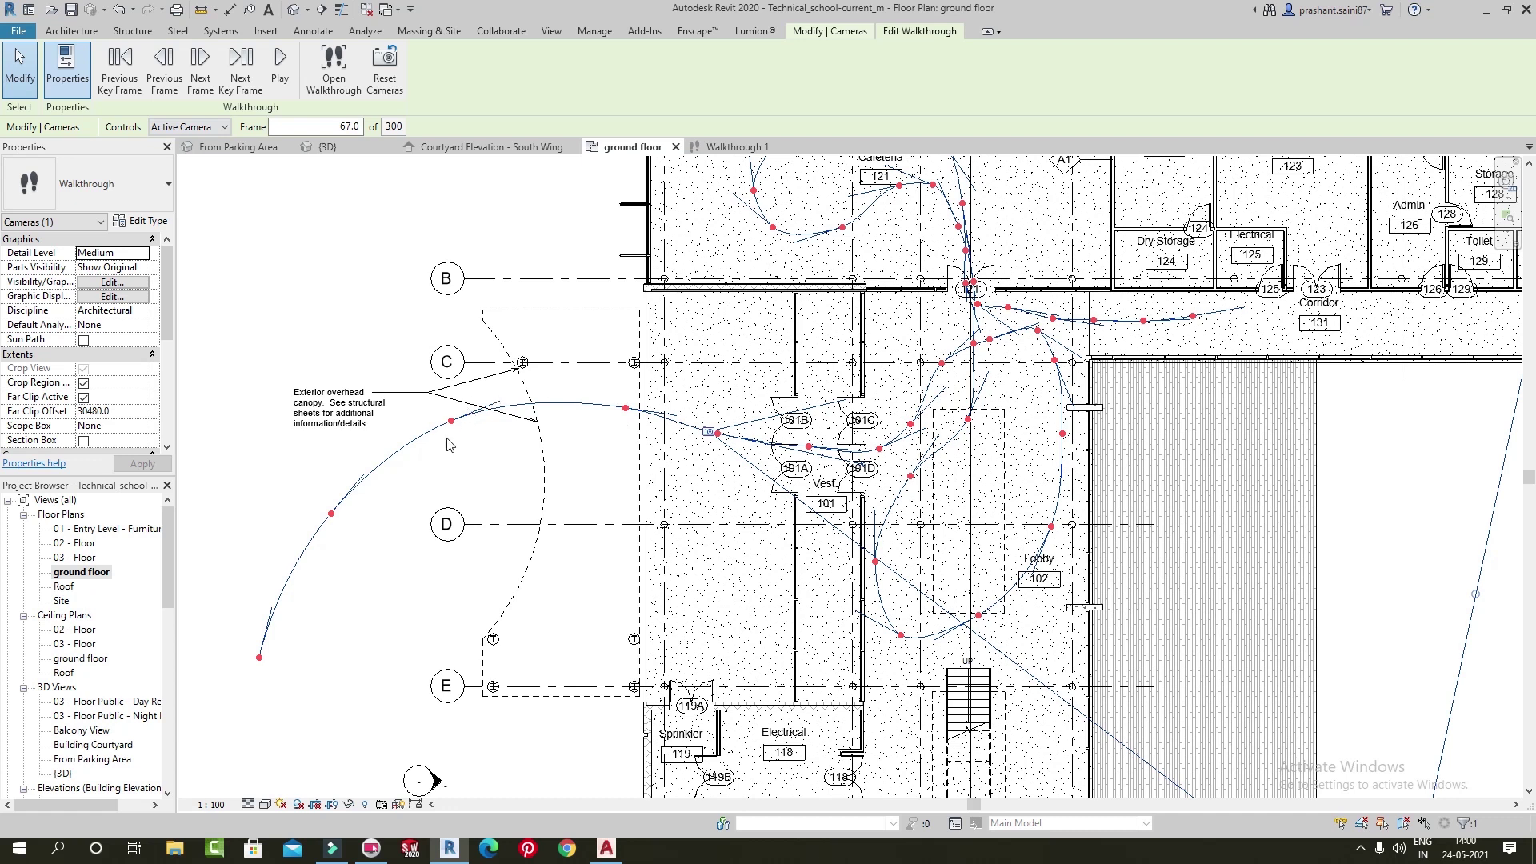
{"action": "left_click", "coordinate": [114, 72]}
{"action": "left_click", "coordinate": [115, 72]}
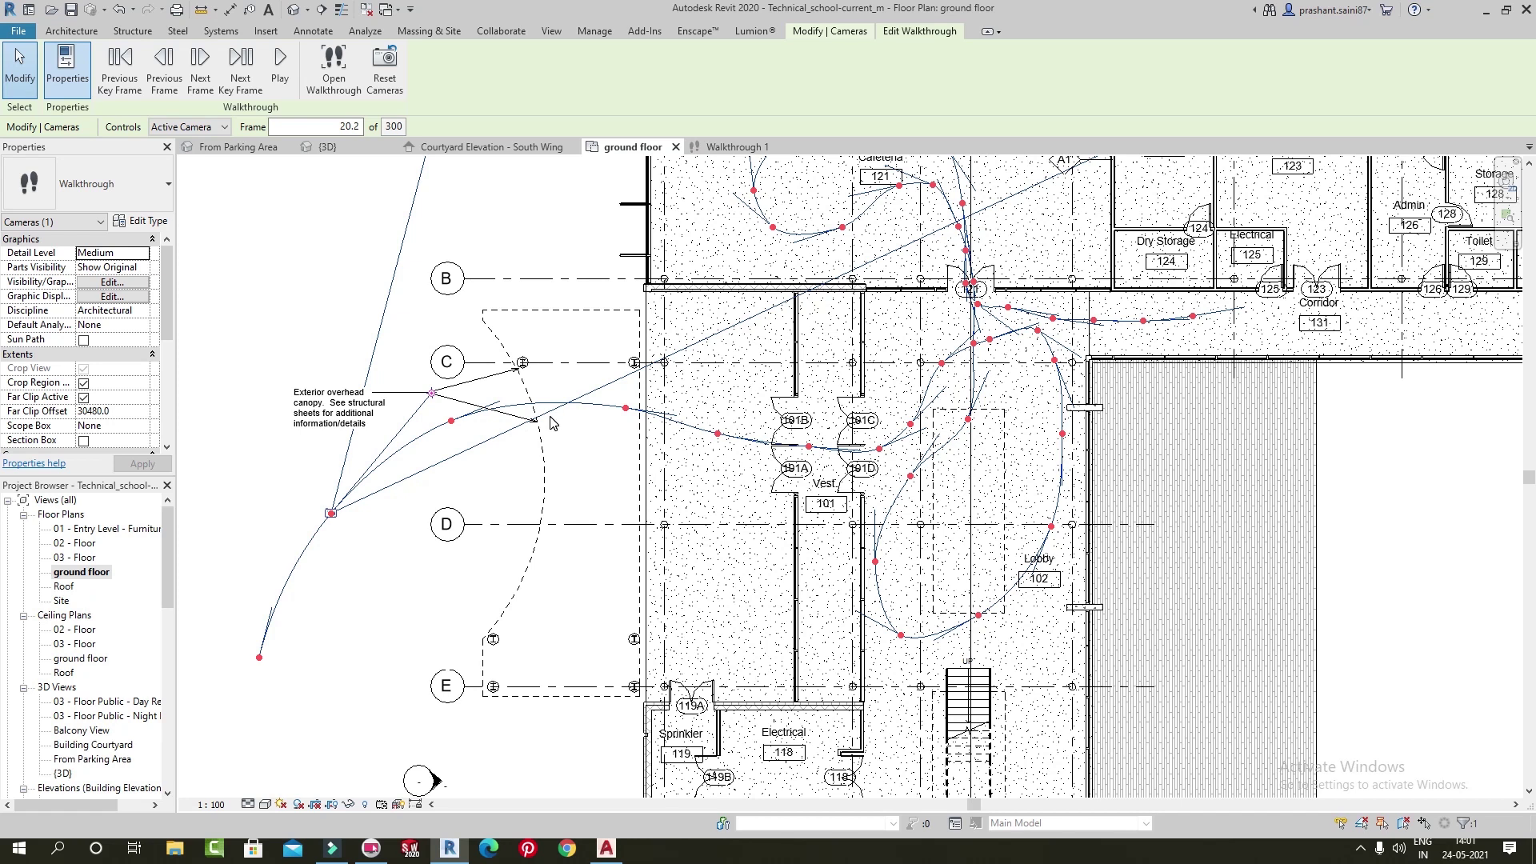
{"action": "middle_click_drag", "start_coordinate": [642, 410], "coordinate": [643, 453]}
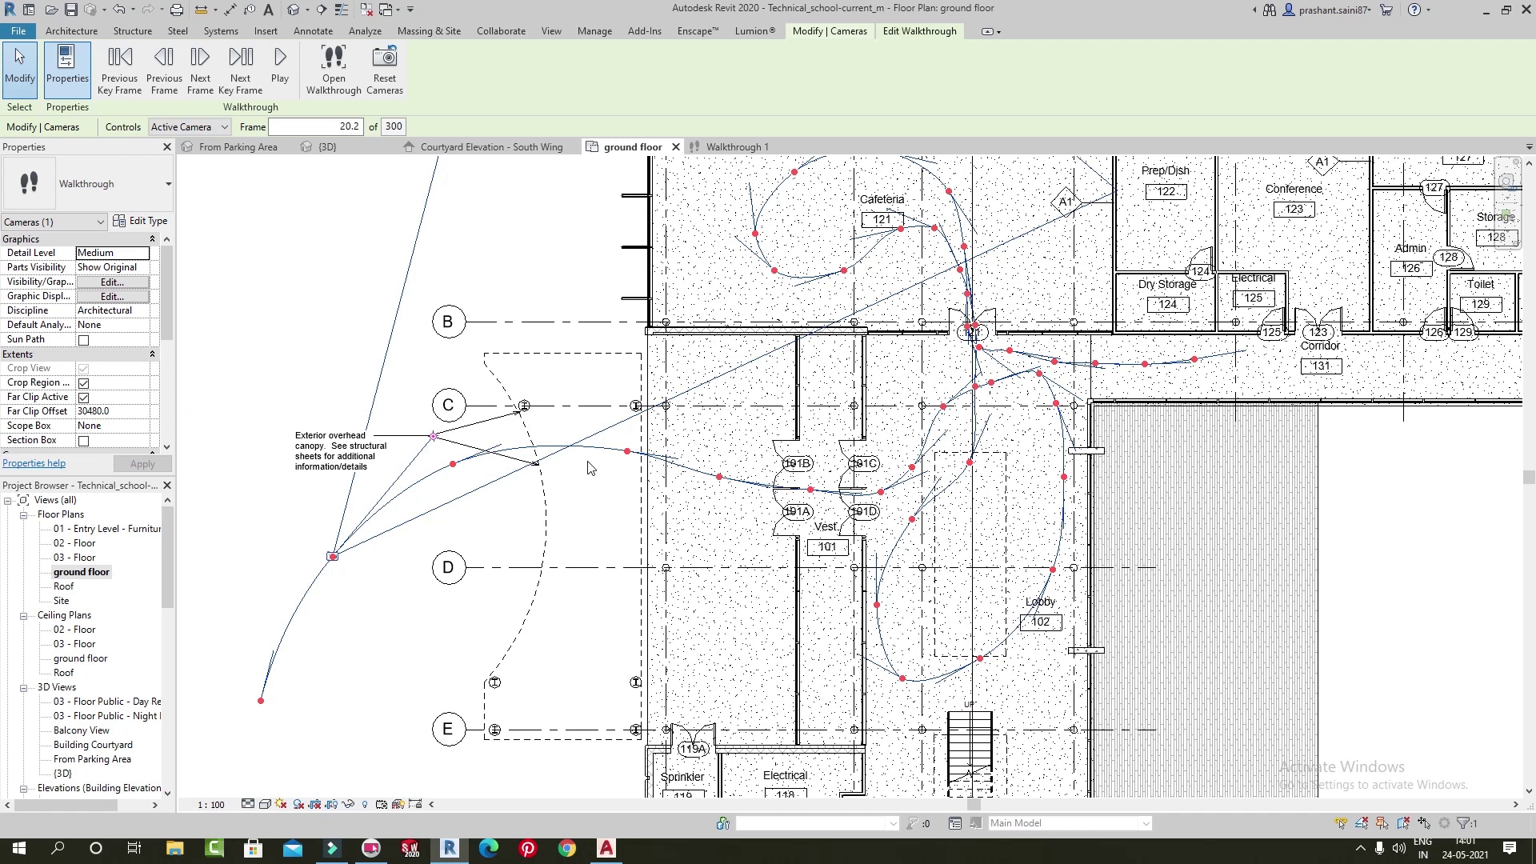
{"action": "middle_click_drag", "start_coordinate": [768, 312], "coordinate": [692, 509]}
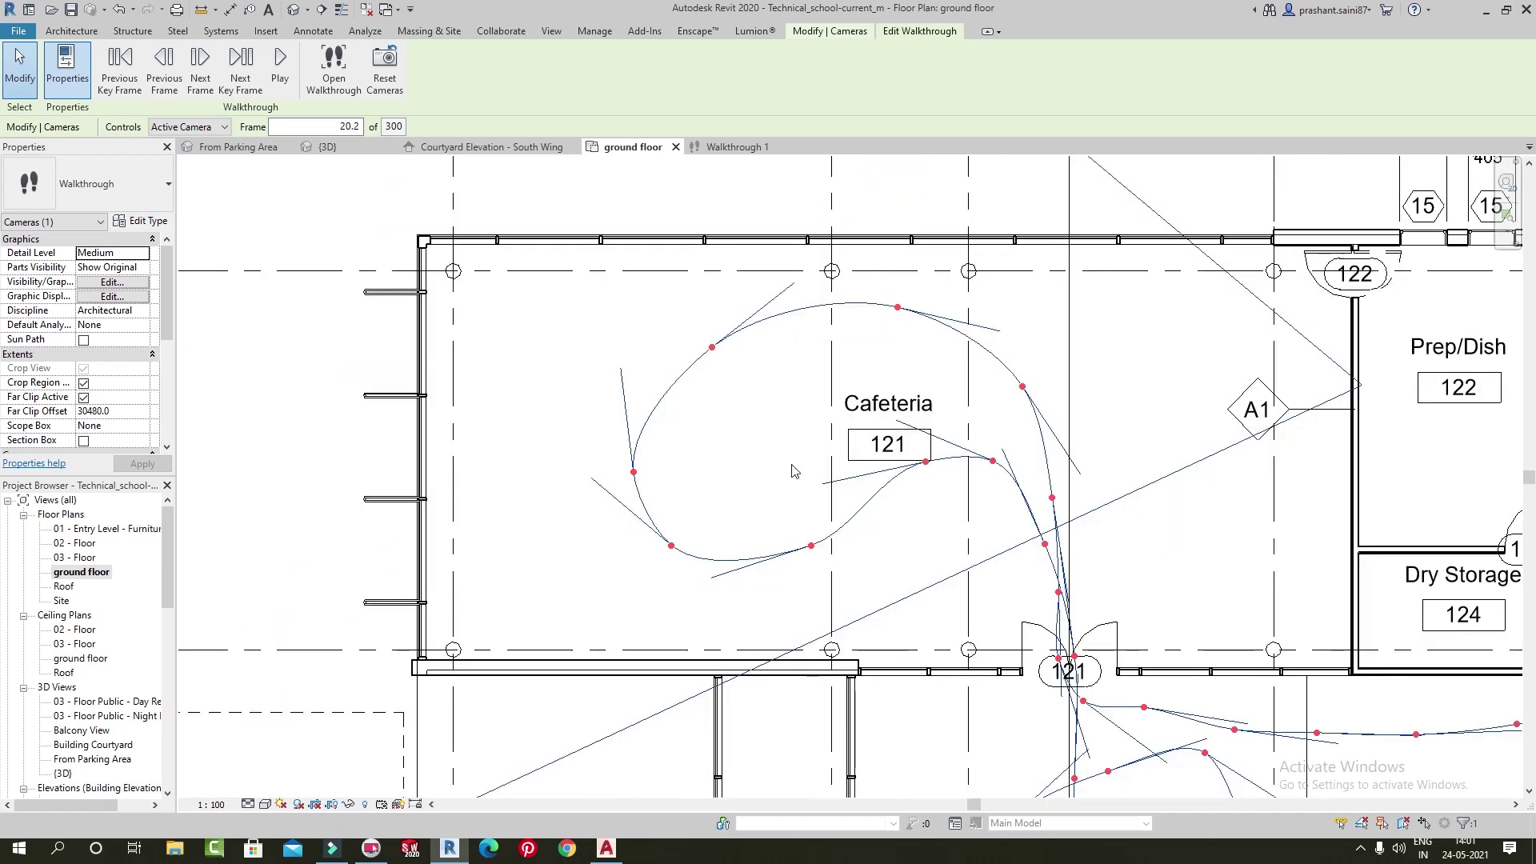
{"action": "scroll", "coordinate": [874, 514], "scroll_direction": "up", "scroll_amount": 2}
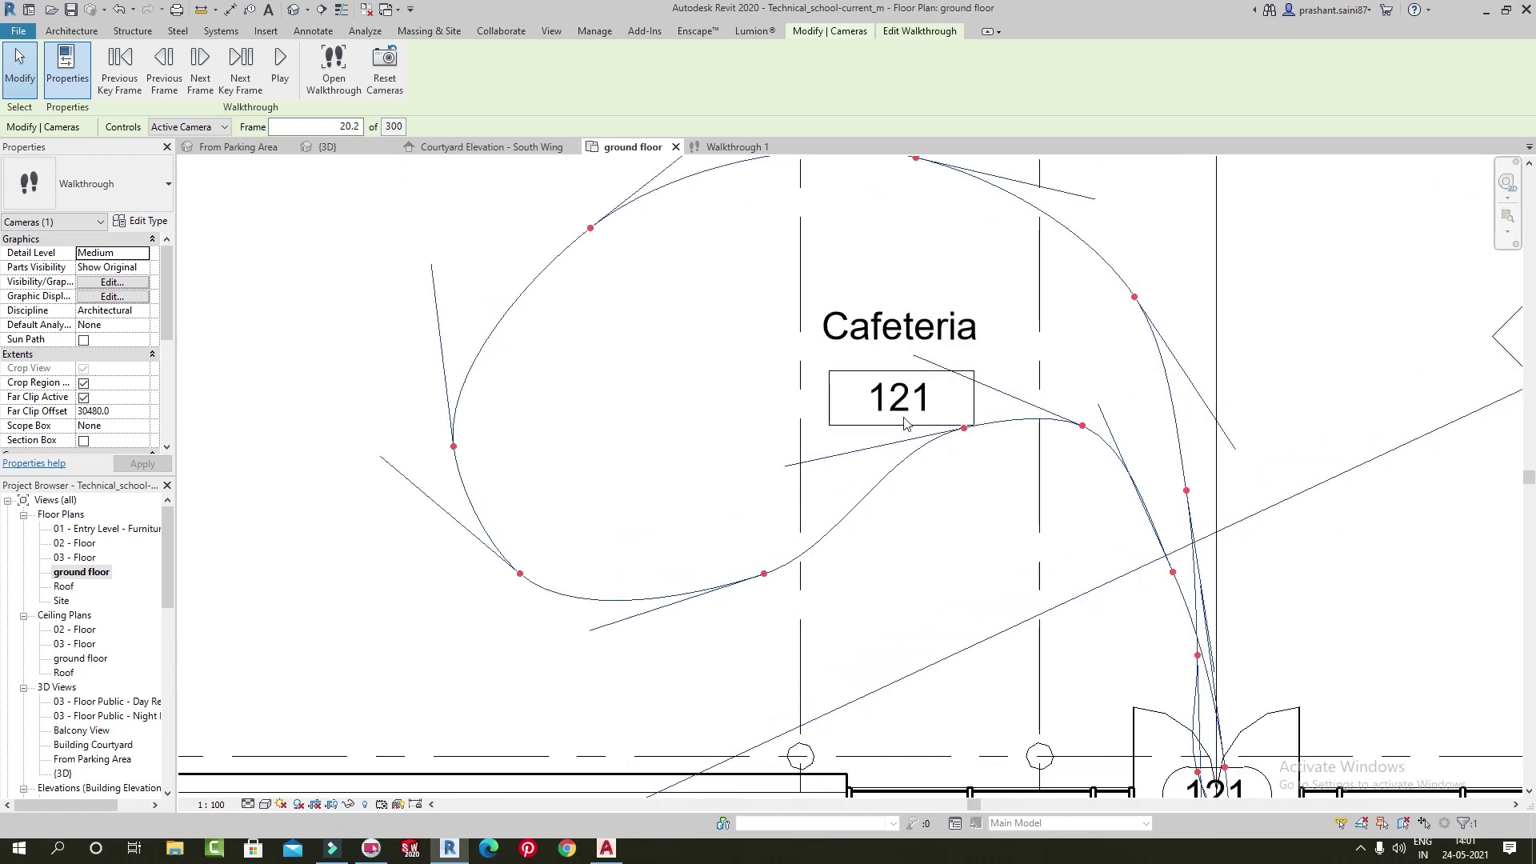
{"action": "mouse_move", "coordinate": [830, 539]}
{"action": "middle_mouse_down"}
{"action": "mouse_move", "coordinate": [716, 510]}
{"action": "mouse_move", "coordinate": [732, 463]}
{"action": "middle_mouse_up"}
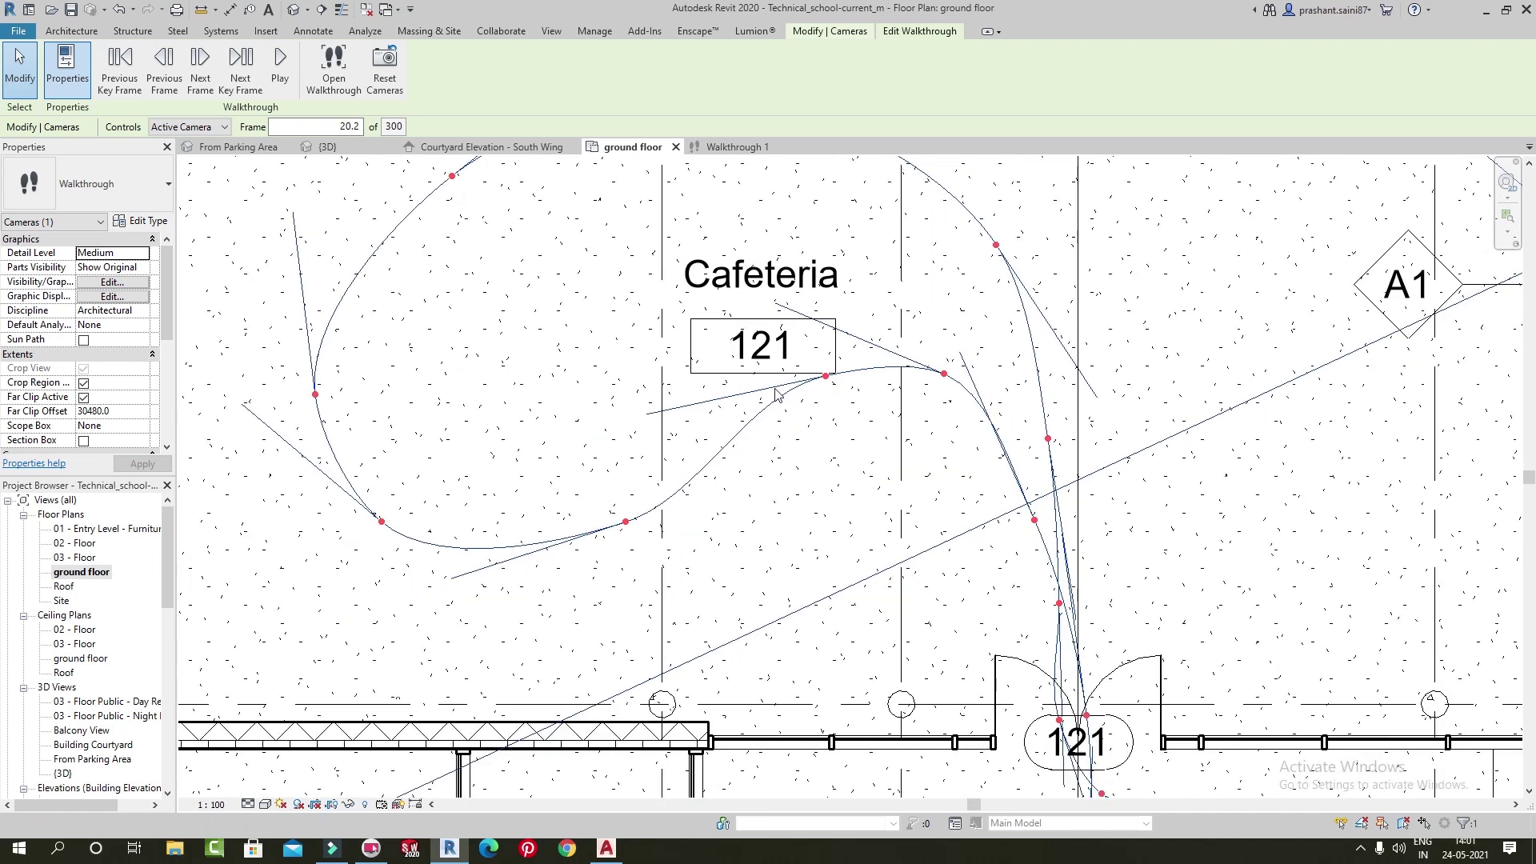
{"action": "middle_click_drag", "start_coordinate": [820, 439], "coordinate": [828, 484]}
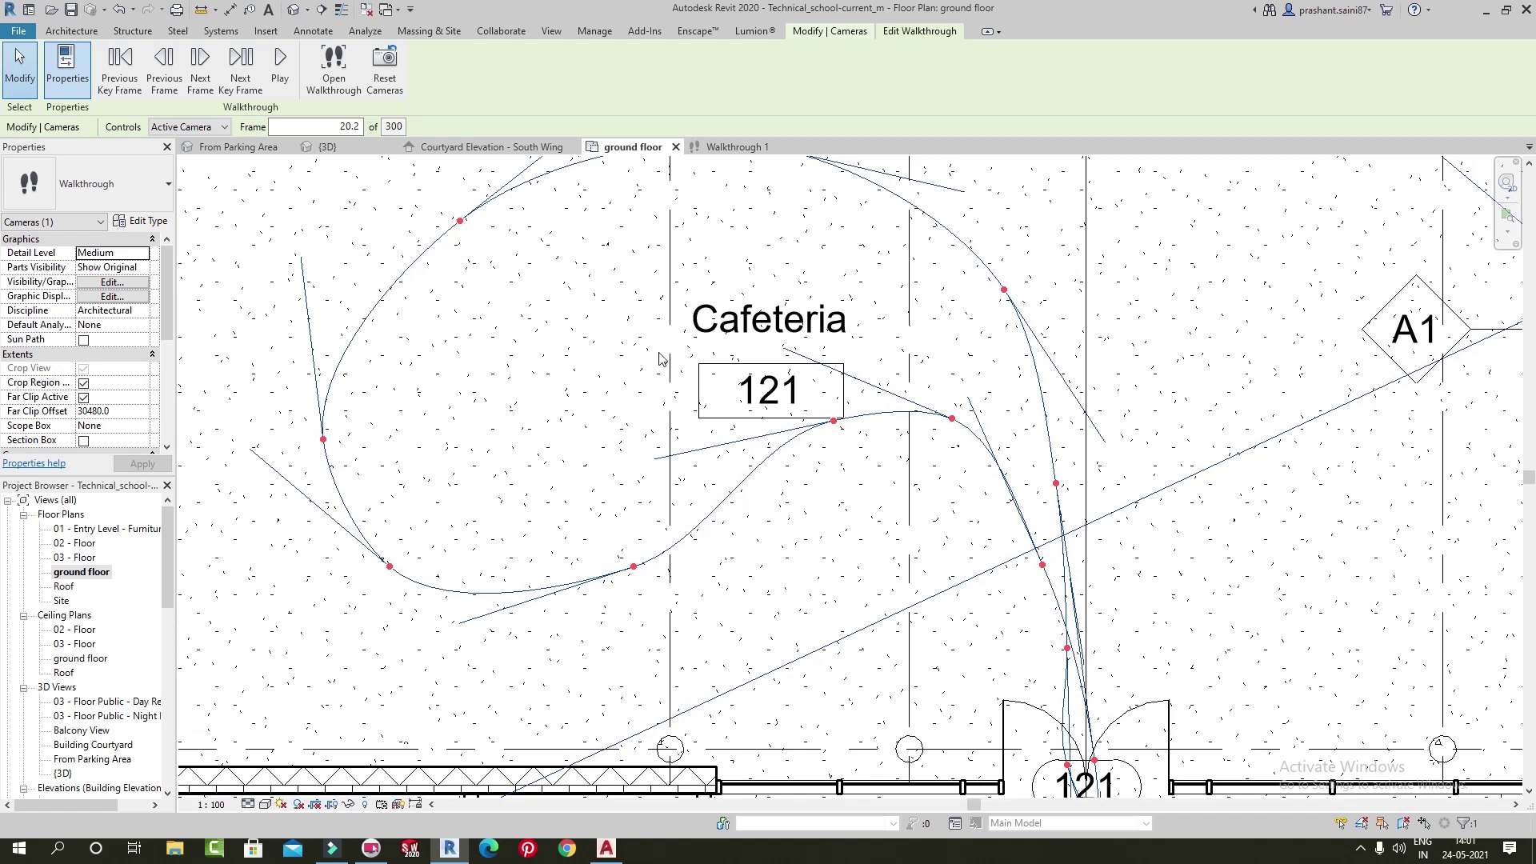
Keep Active Camera as the walkthrough control mode and zoom out to show the whole path
{"action": "left_click", "coordinate": [166, 127]}
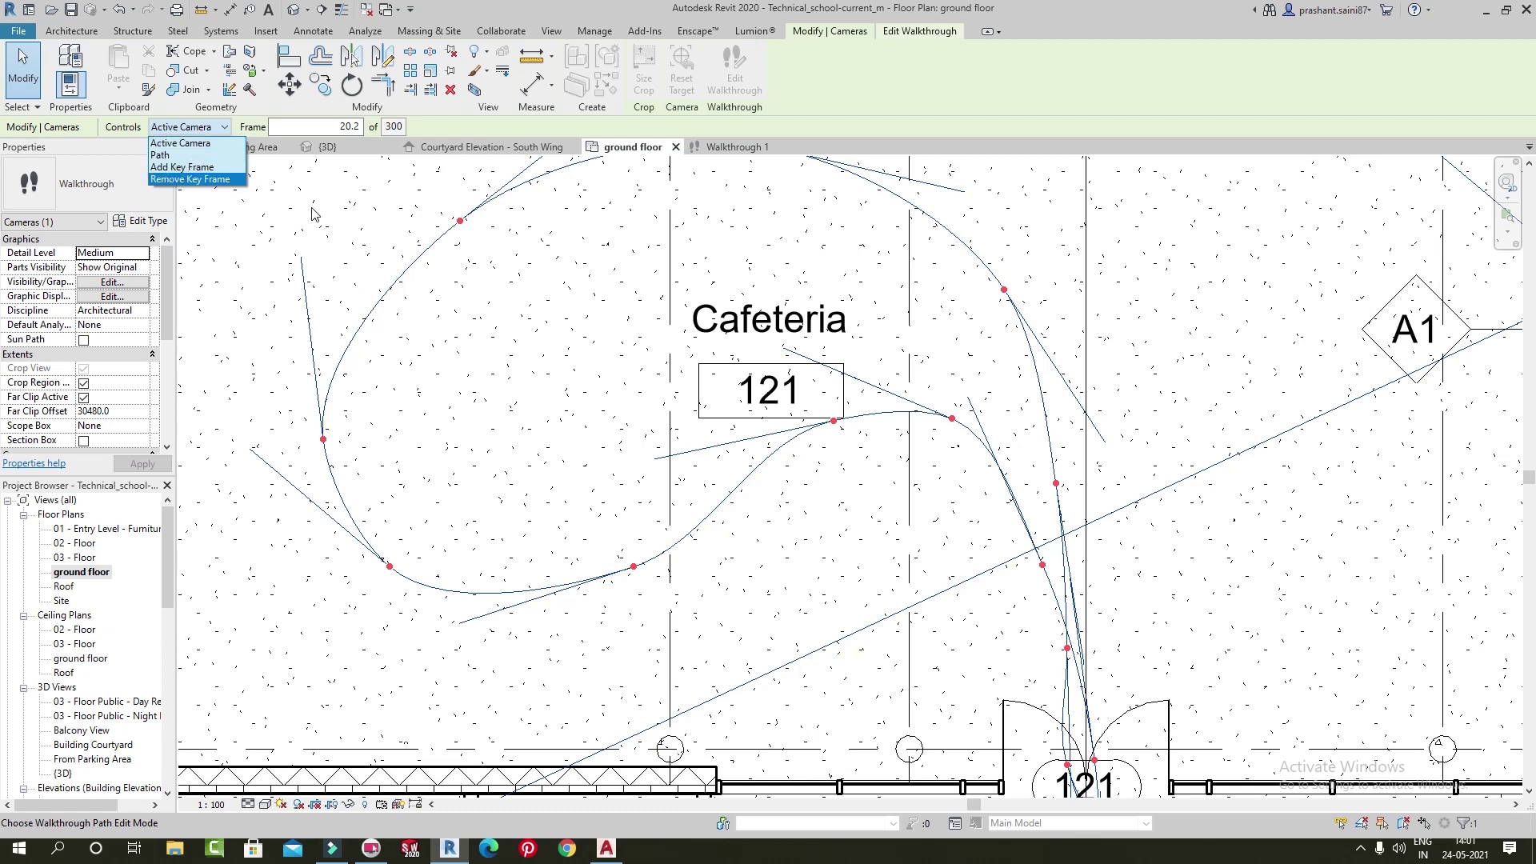
{"action": "left_click", "coordinate": [184, 143]}
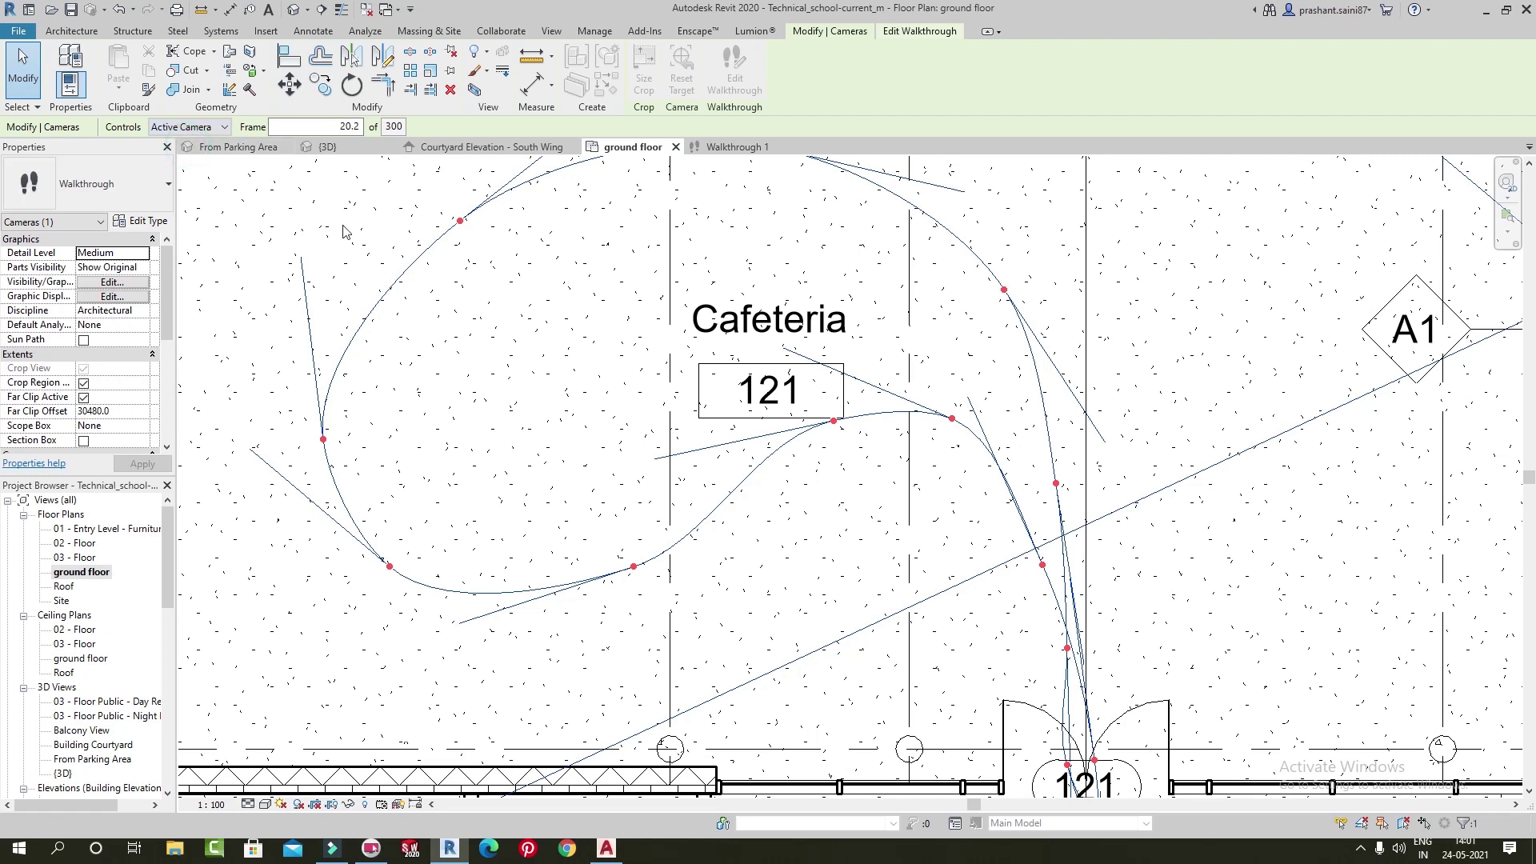
{"action": "scroll", "coordinate": [585, 281], "scroll_direction": "down", "scroll_amount": 3}
{"action": "scroll", "coordinate": [702, 432], "scroll_direction": "down", "scroll_amount": 2}
{"action": "mouse_move", "coordinate": [544, 516]}
{"action": "middle_mouse_down"}
{"action": "mouse_move", "coordinate": [756, 513]}
{"action": "mouse_move", "coordinate": [588, 665]}
{"action": "middle_mouse_up"}
{"action": "scroll", "coordinate": [585, 542], "scroll_direction": "up", "scroll_amount": 2}
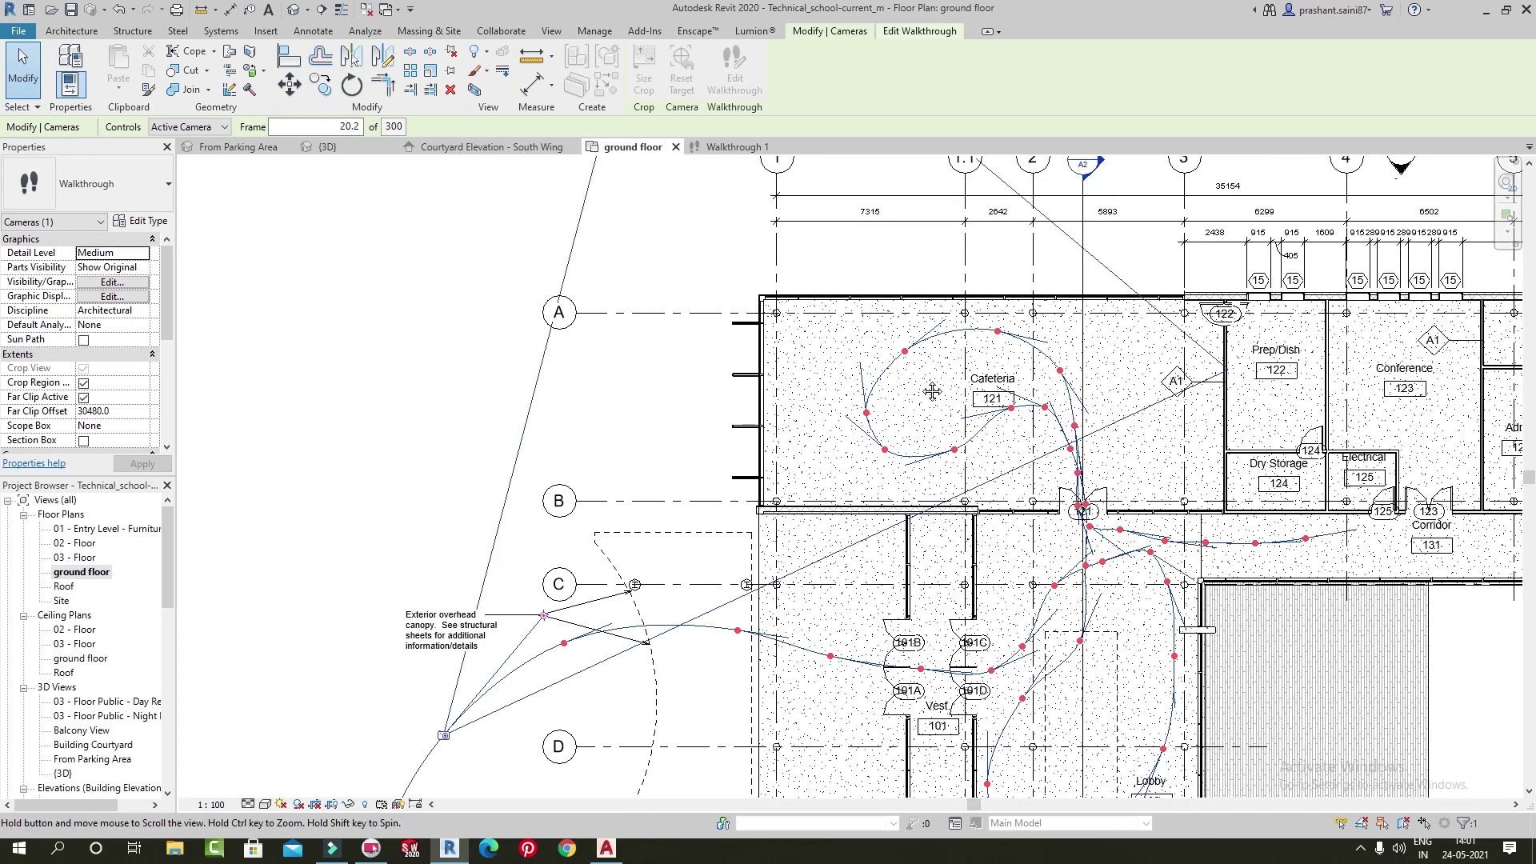
{"action": "scroll", "coordinate": [992, 248], "scroll_direction": "down", "scroll_amount": 2}
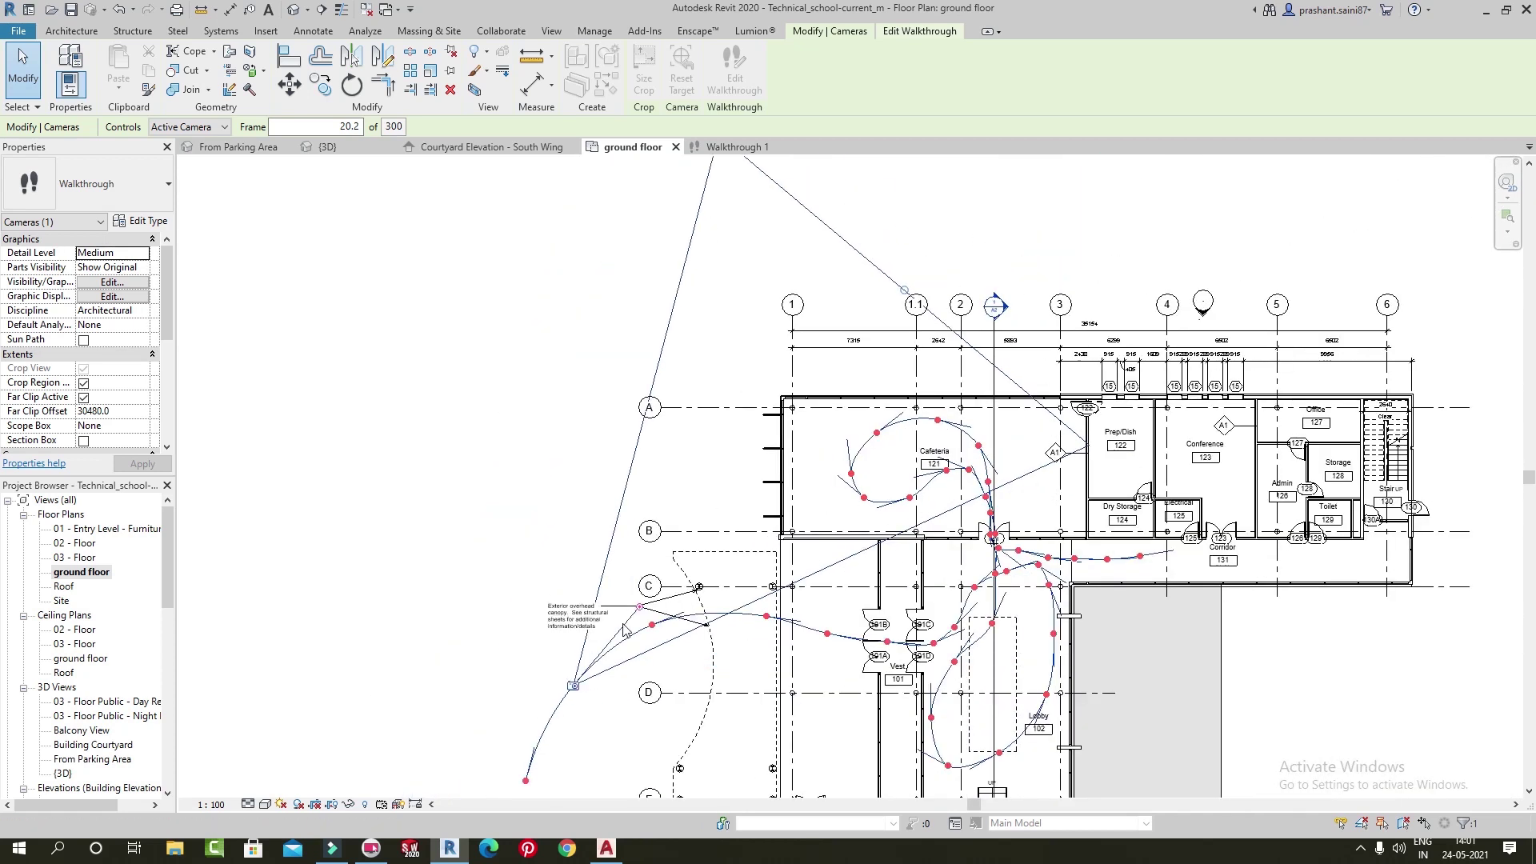
{"action": "scroll", "coordinate": [625, 631], "scroll_direction": "up", "scroll_amount": 2}
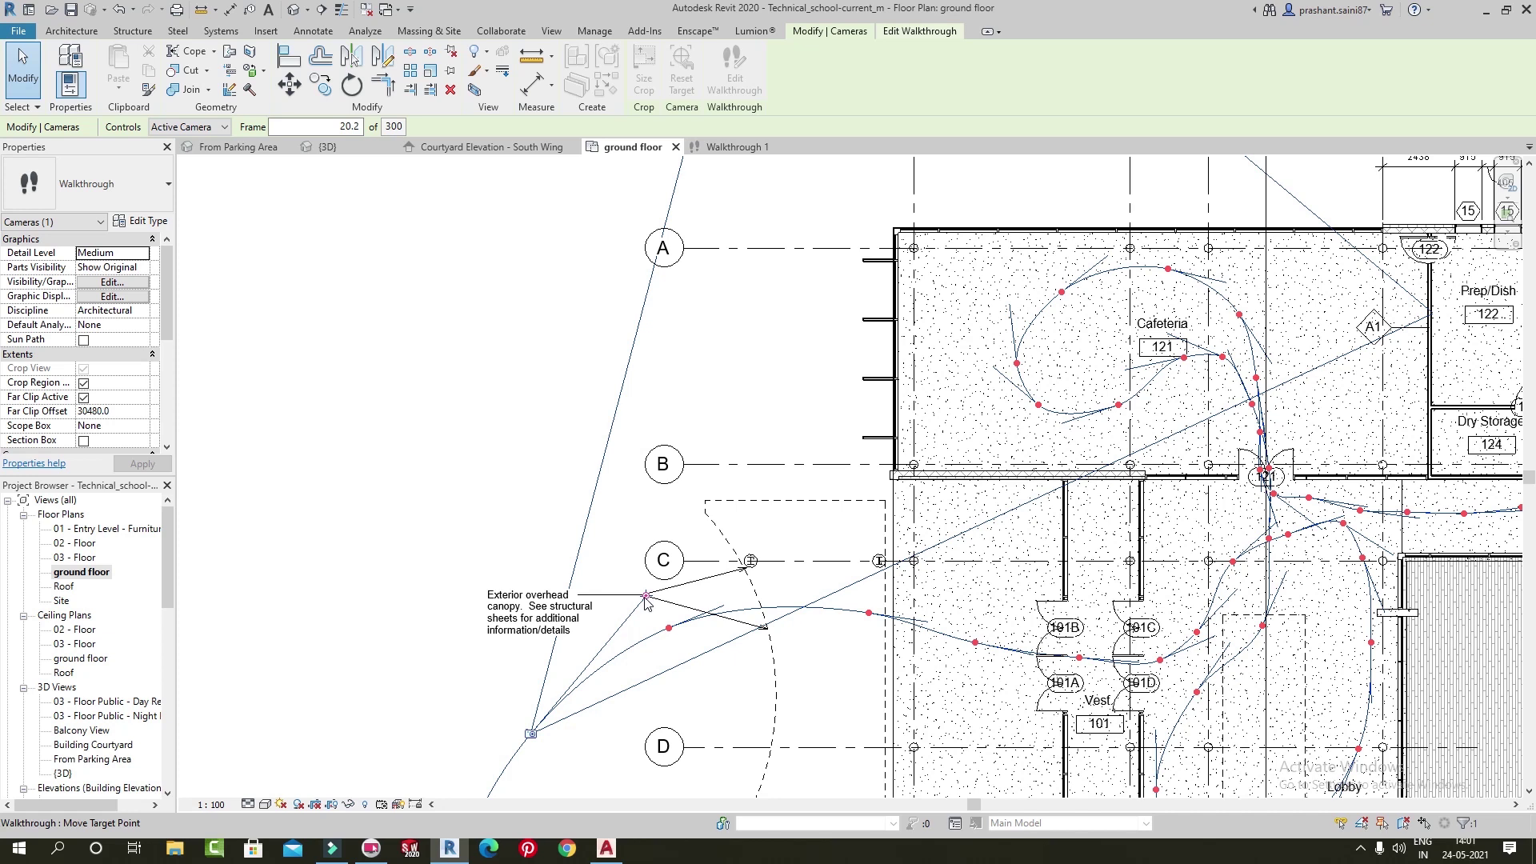
Drag the camera target so frame 20.2 faces east toward Lobby 102
{"action": "left_click_drag", "start_coordinate": [646, 597], "coordinate": [704, 674]}
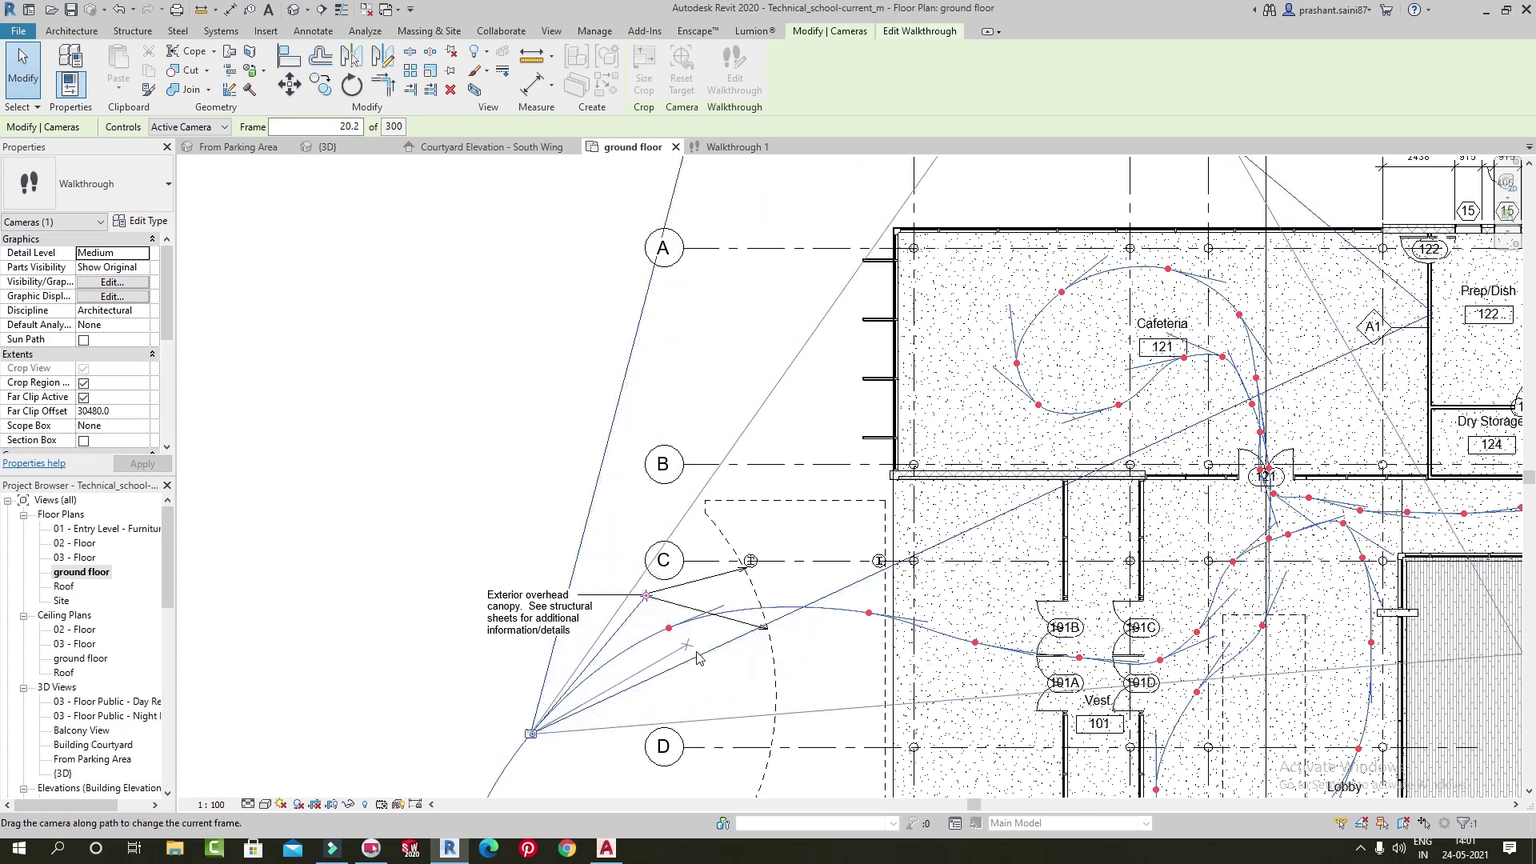
{"action": "scroll", "coordinate": [676, 576], "scroll_direction": "down", "scroll_amount": 1}
{"action": "scroll", "coordinate": [673, 570], "scroll_direction": "down", "scroll_amount": 1}
{"action": "scroll", "coordinate": [674, 571], "scroll_direction": "up", "scroll_amount": 2}
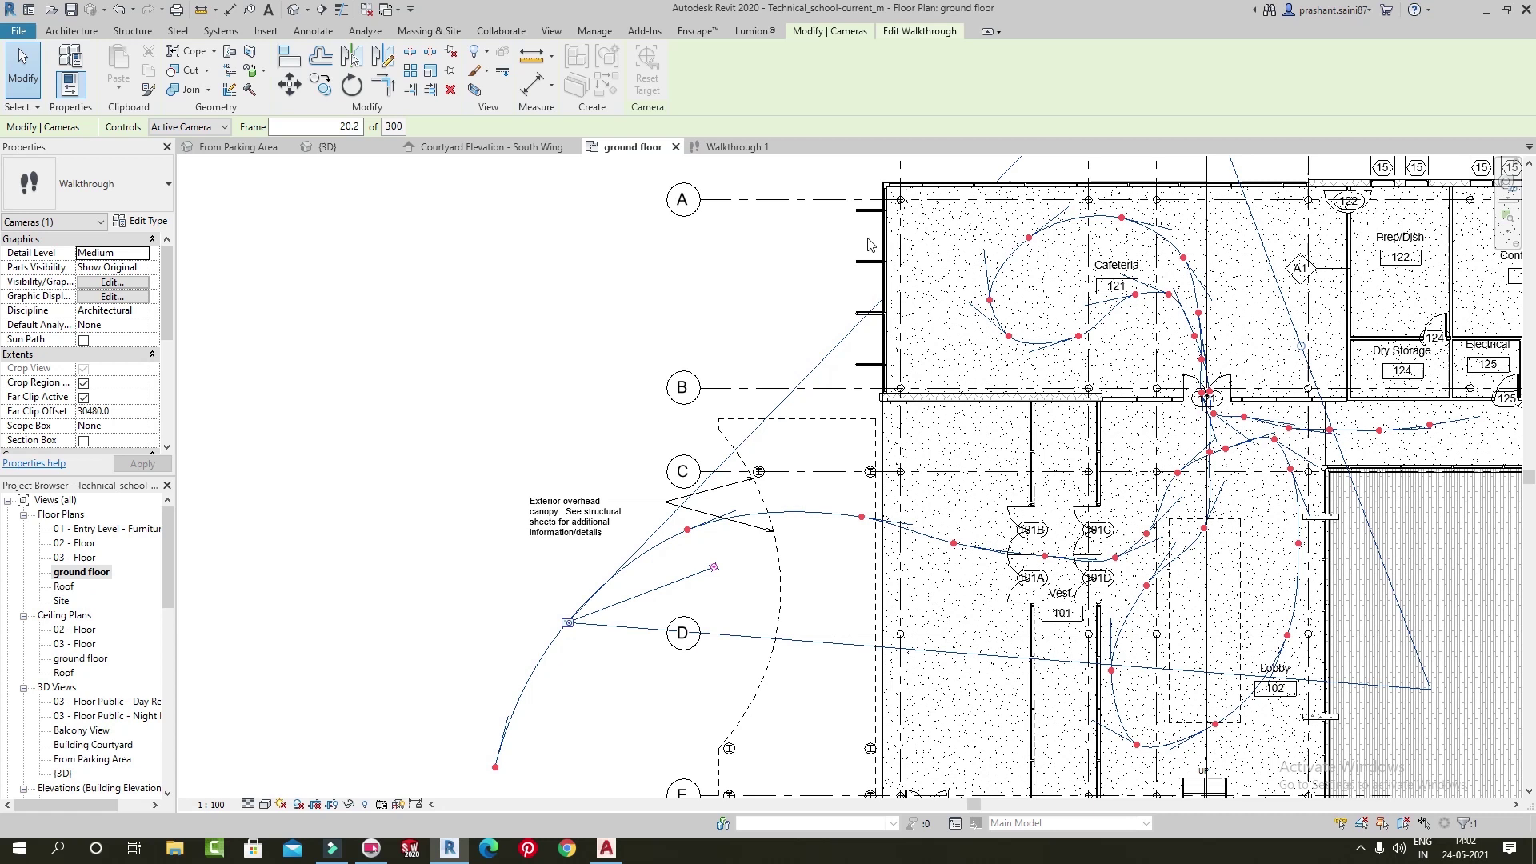
Jump the walkthrough camera to frame 50 and open the Walkthrough 1 perspective view
{"action": "left_click", "coordinate": [323, 126]}
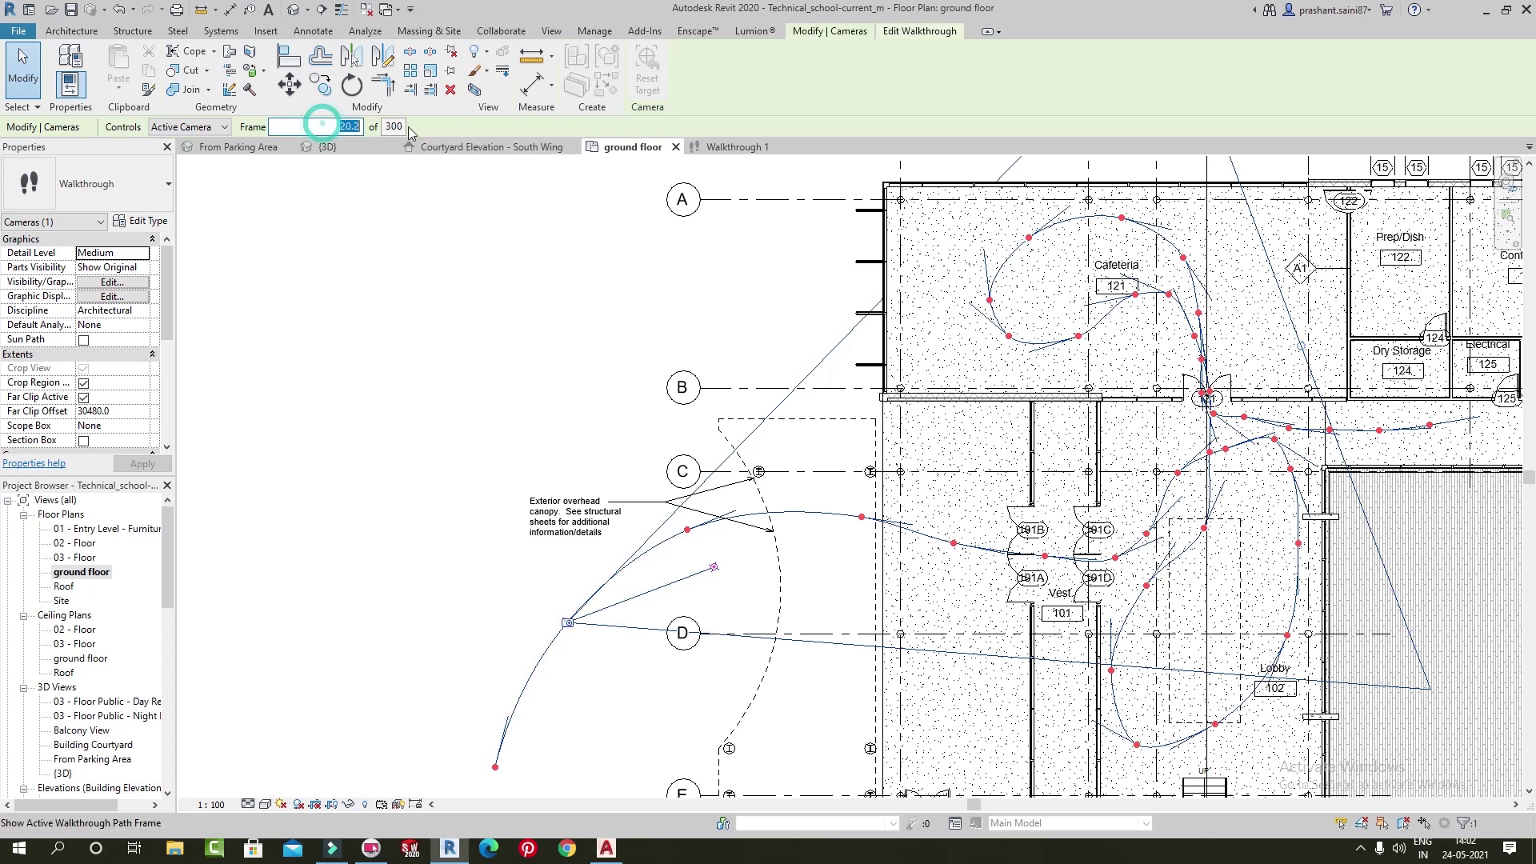
{"action": "type", "text": "50"}
{"action": "key", "text": "Return"}
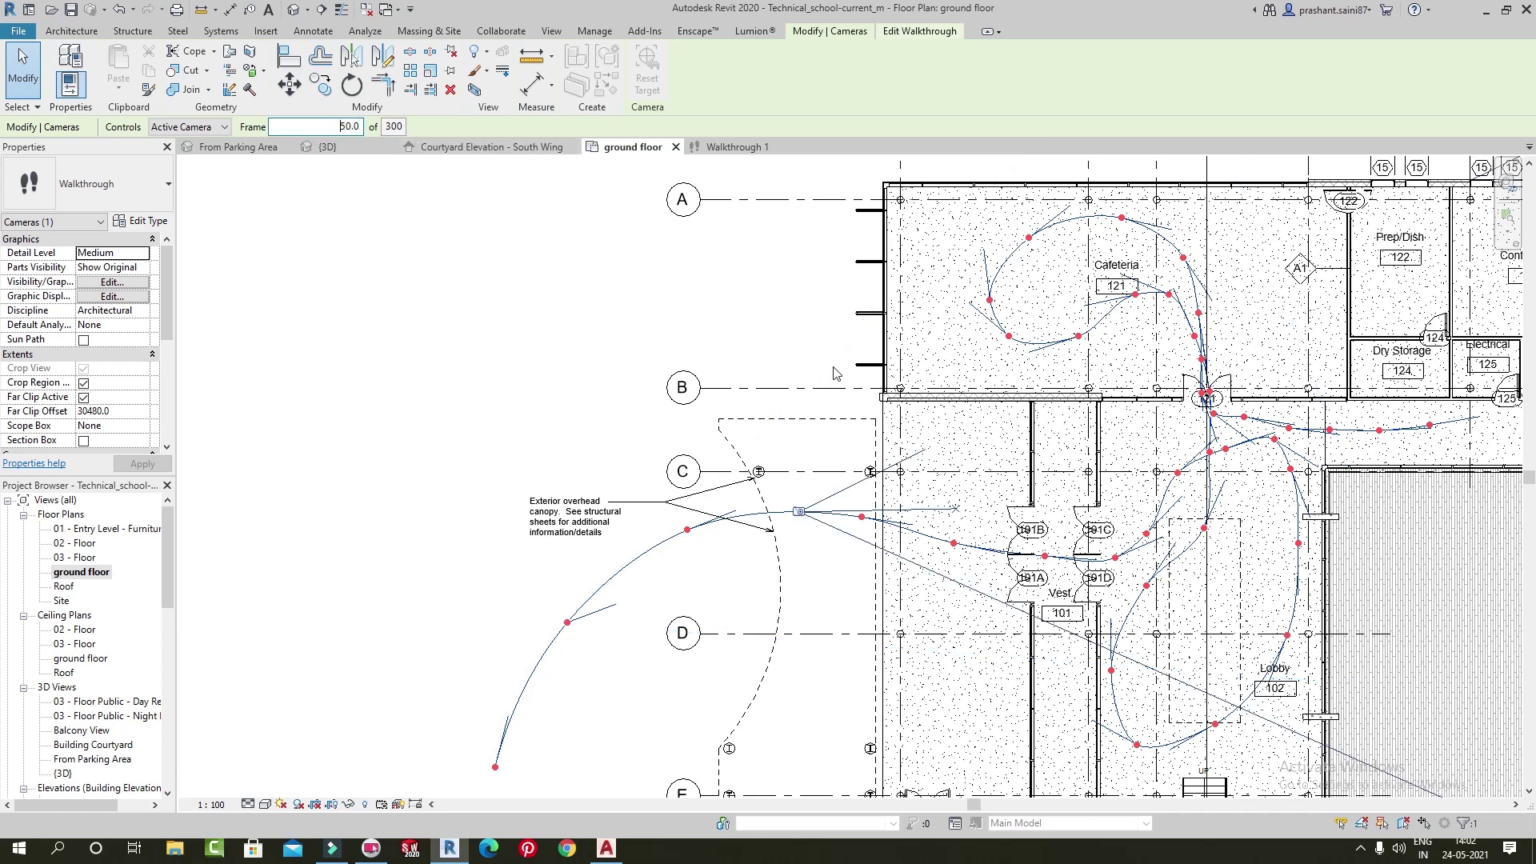
{"action": "middle_click_drag", "start_coordinate": [828, 519], "coordinate": [757, 499]}
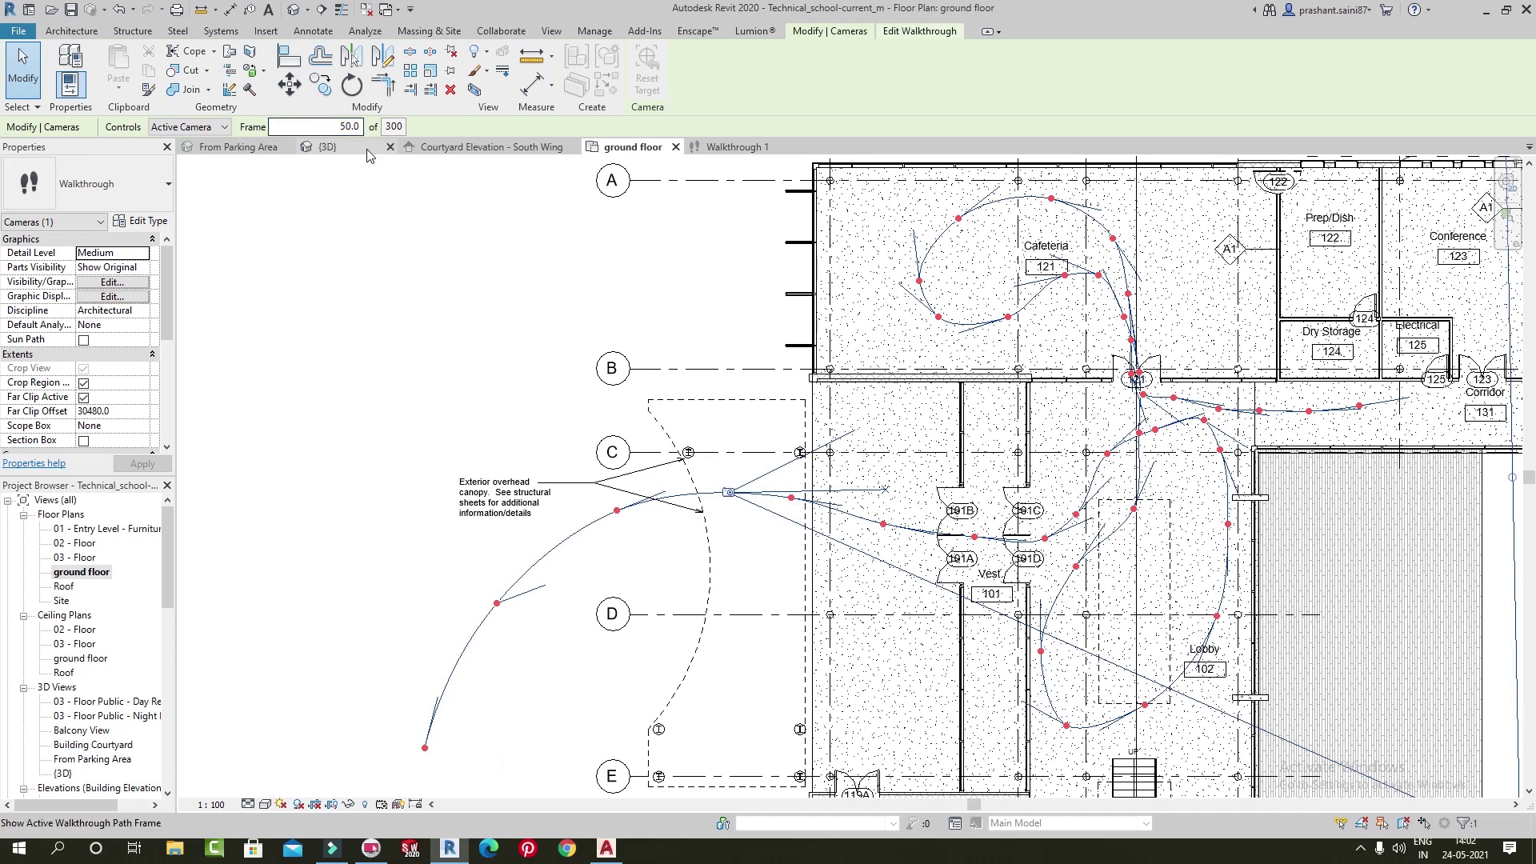
{"action": "left_click", "coordinate": [919, 32]}
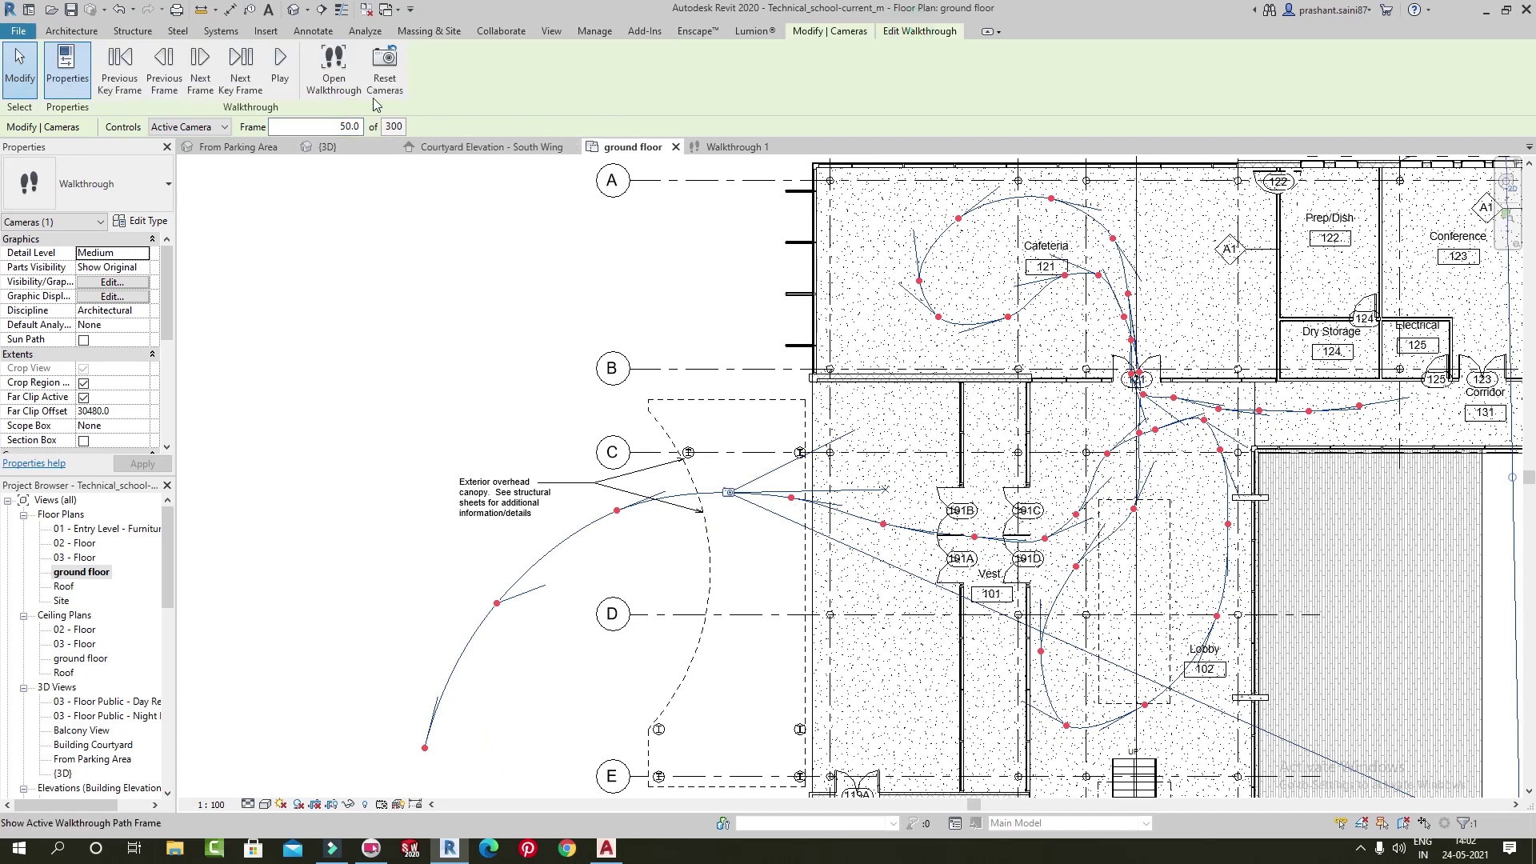
{"action": "left_click", "coordinate": [348, 75]}
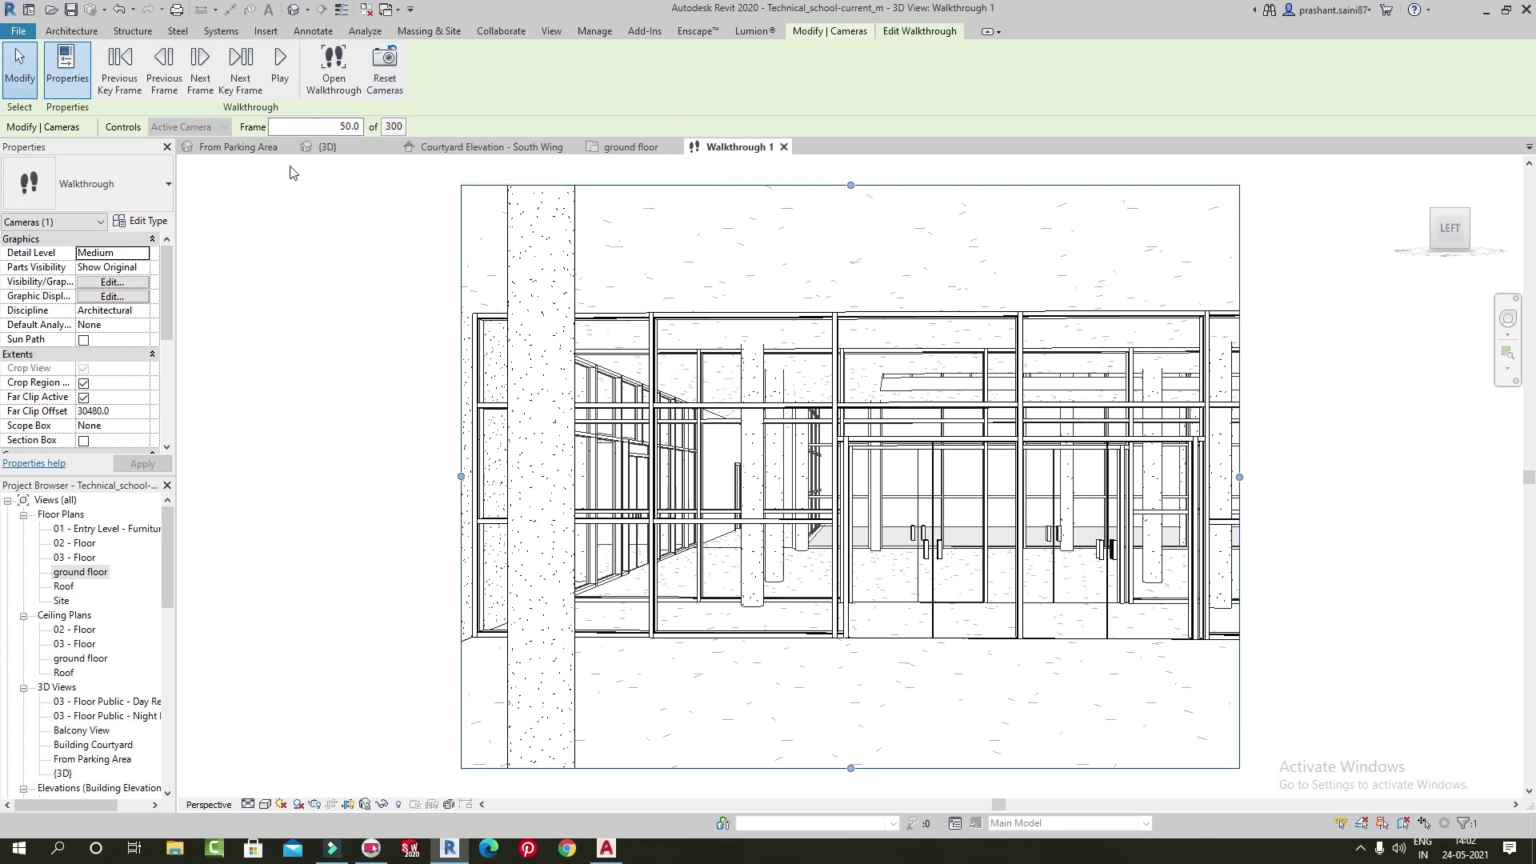
Return to the ground floor plan, resume editing Walkthrough 1, and centre the camera path
{"action": "double_click", "coordinate": [85, 570]}
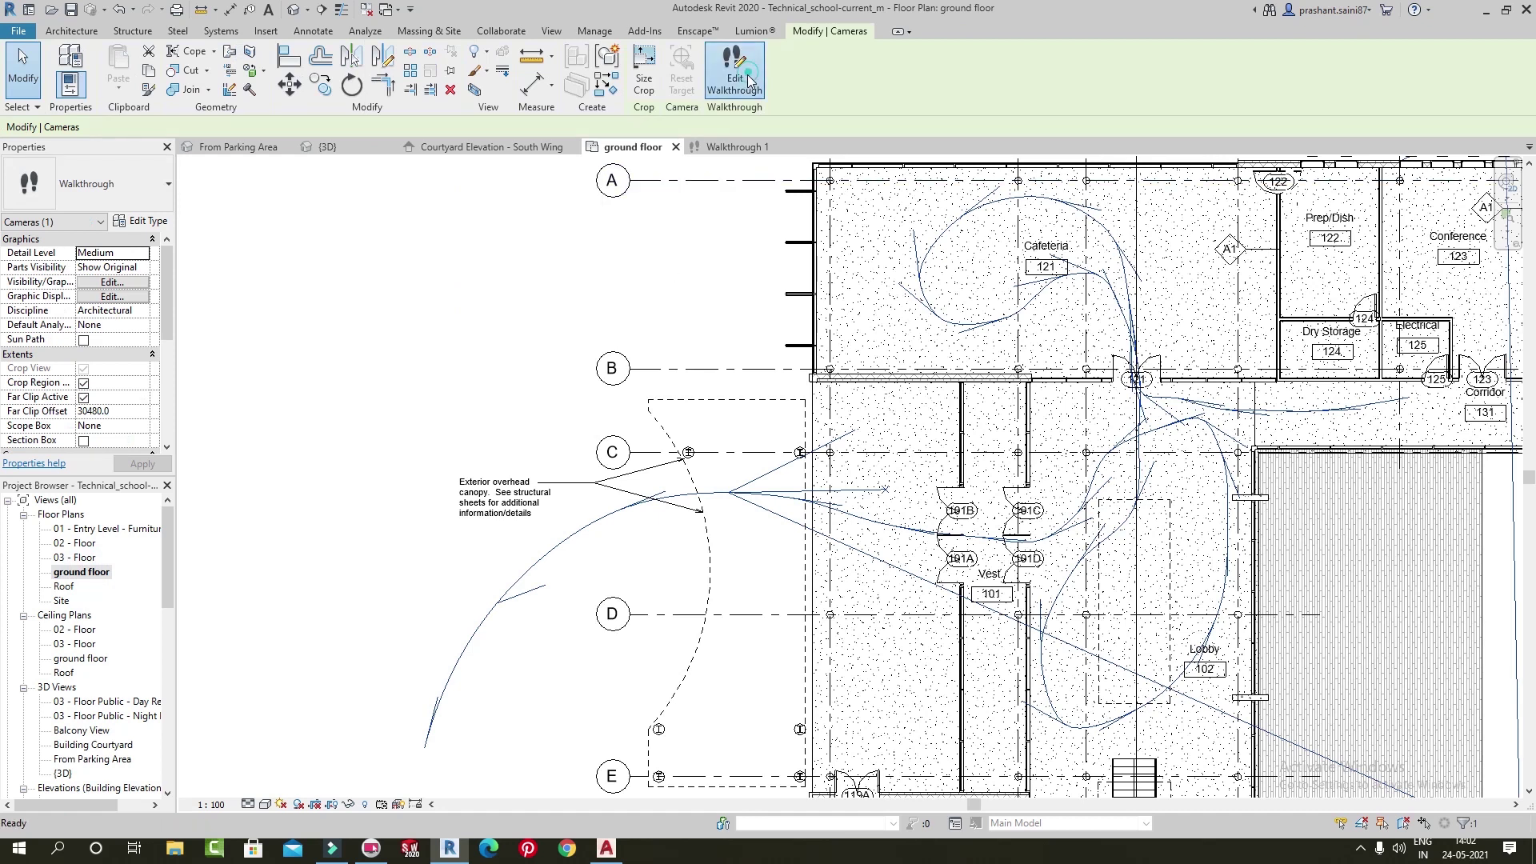
{"action": "left_click", "coordinate": [734, 72]}
{"action": "left_click", "coordinate": [392, 65]}
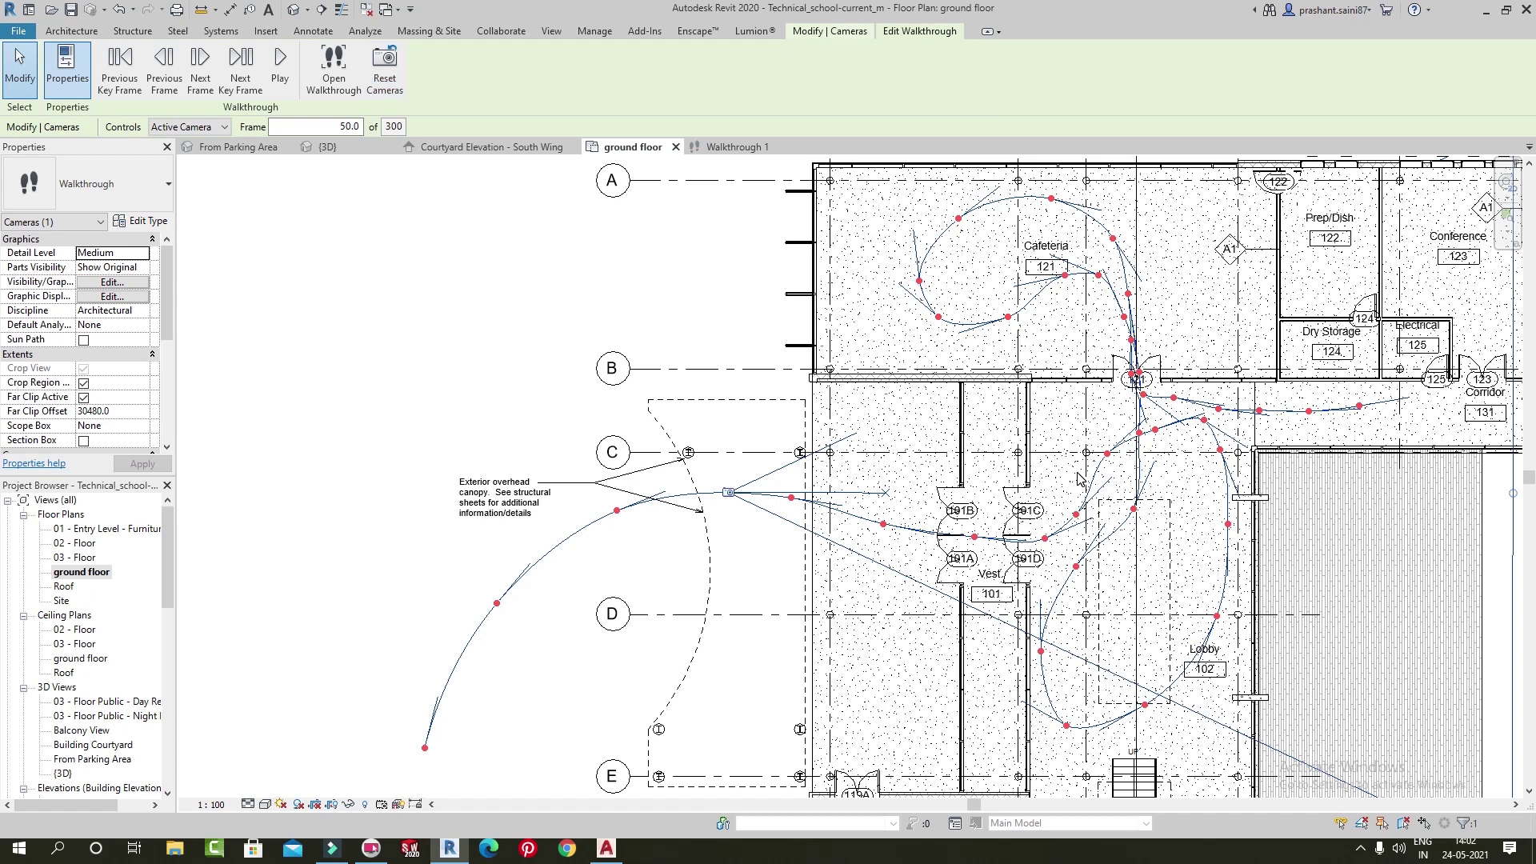
{"action": "middle_click_drag", "start_coordinate": [906, 511], "coordinate": [741, 404]}
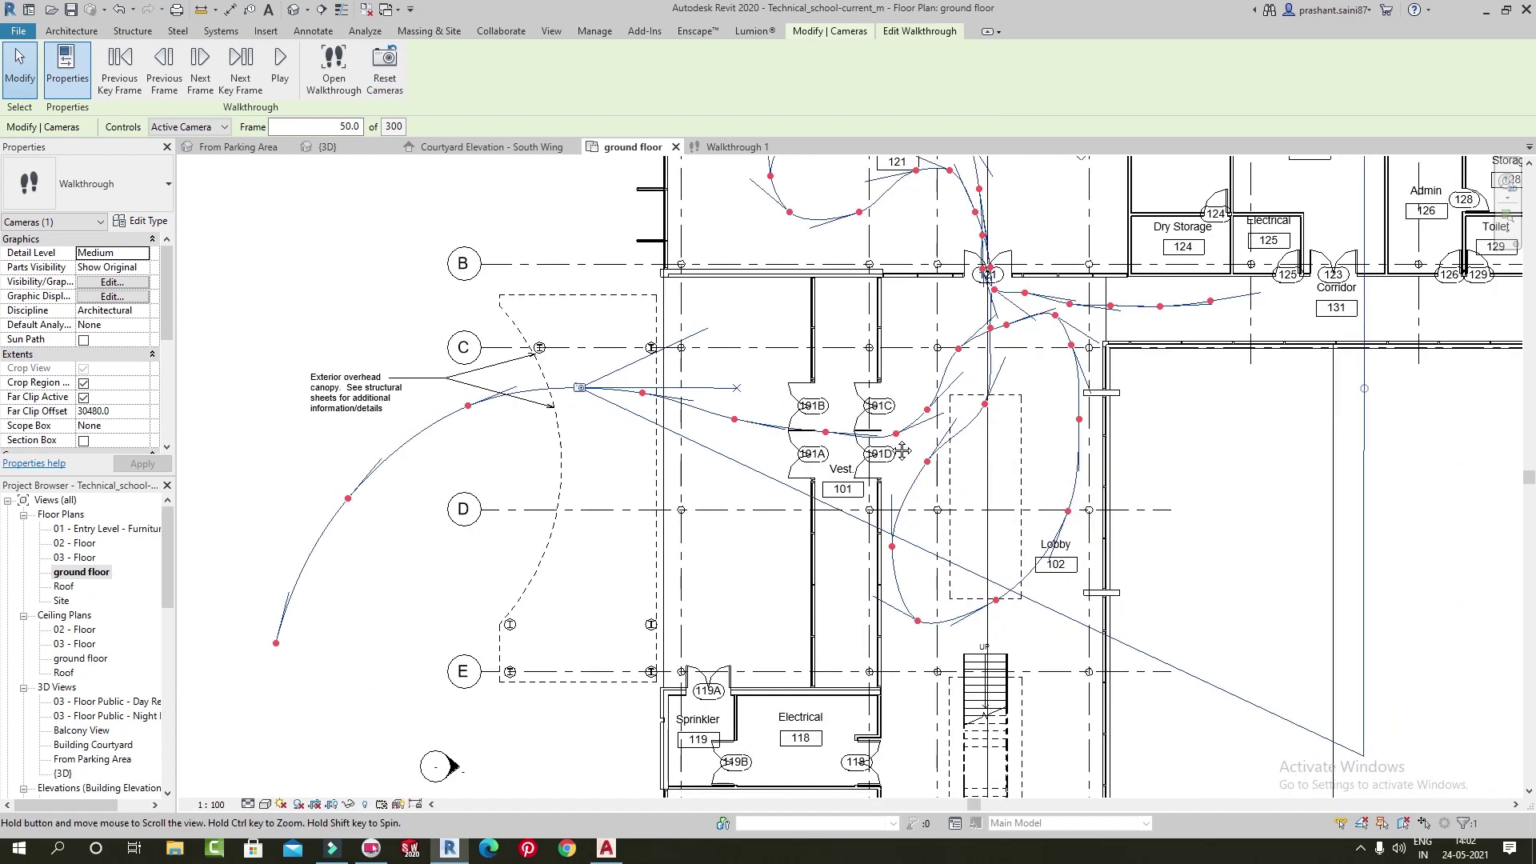
Toggle Controls to Path and back to Active Camera, keeping frame 50 active
{"action": "left_click", "coordinate": [195, 128]}
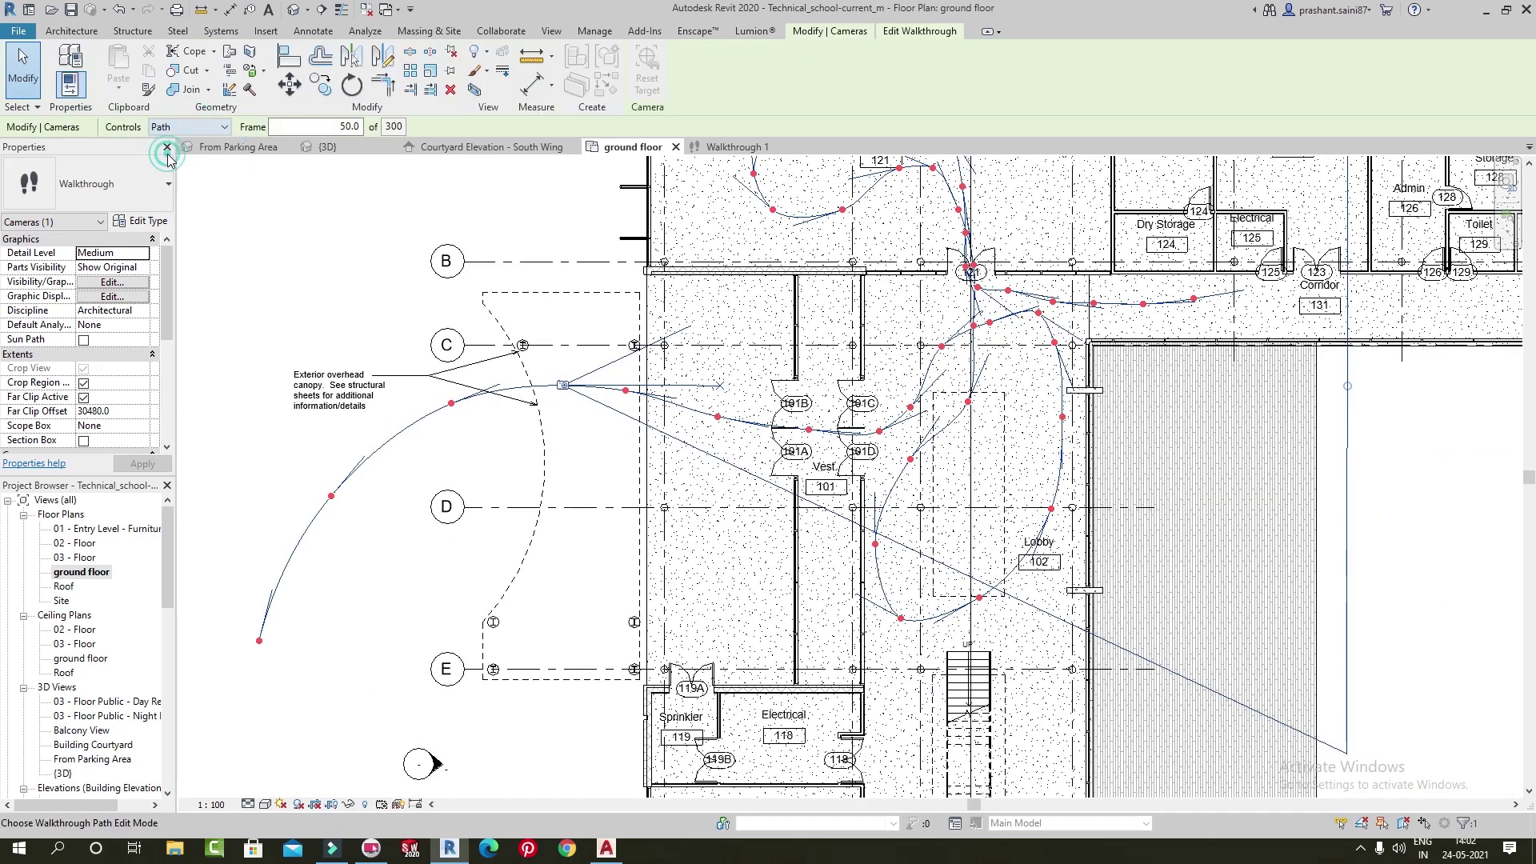
{"action": "left_click", "coordinate": [182, 128]}
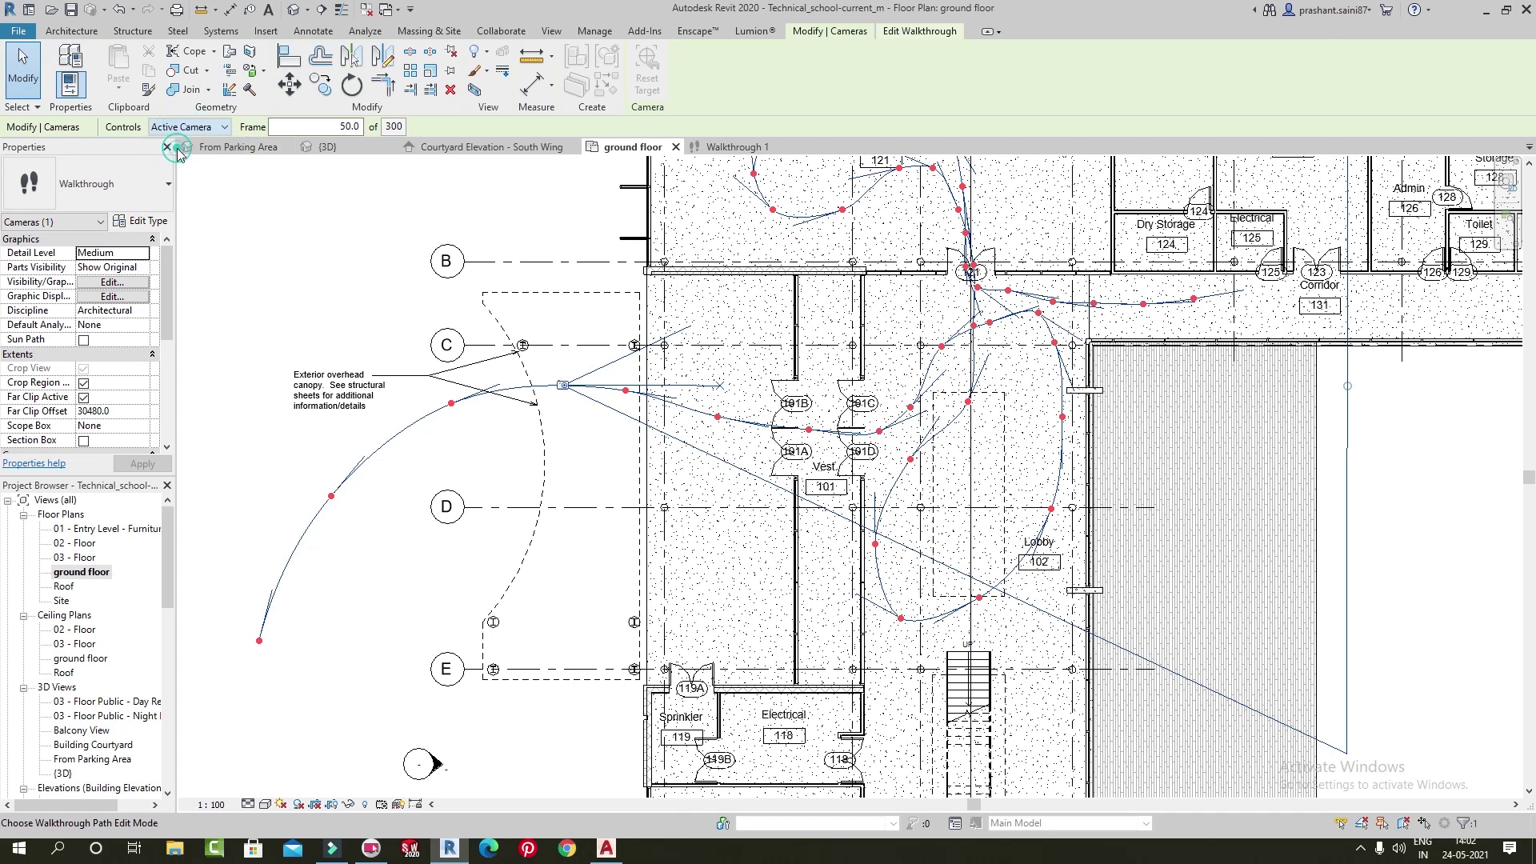
{"action": "left_click", "coordinate": [326, 125]}
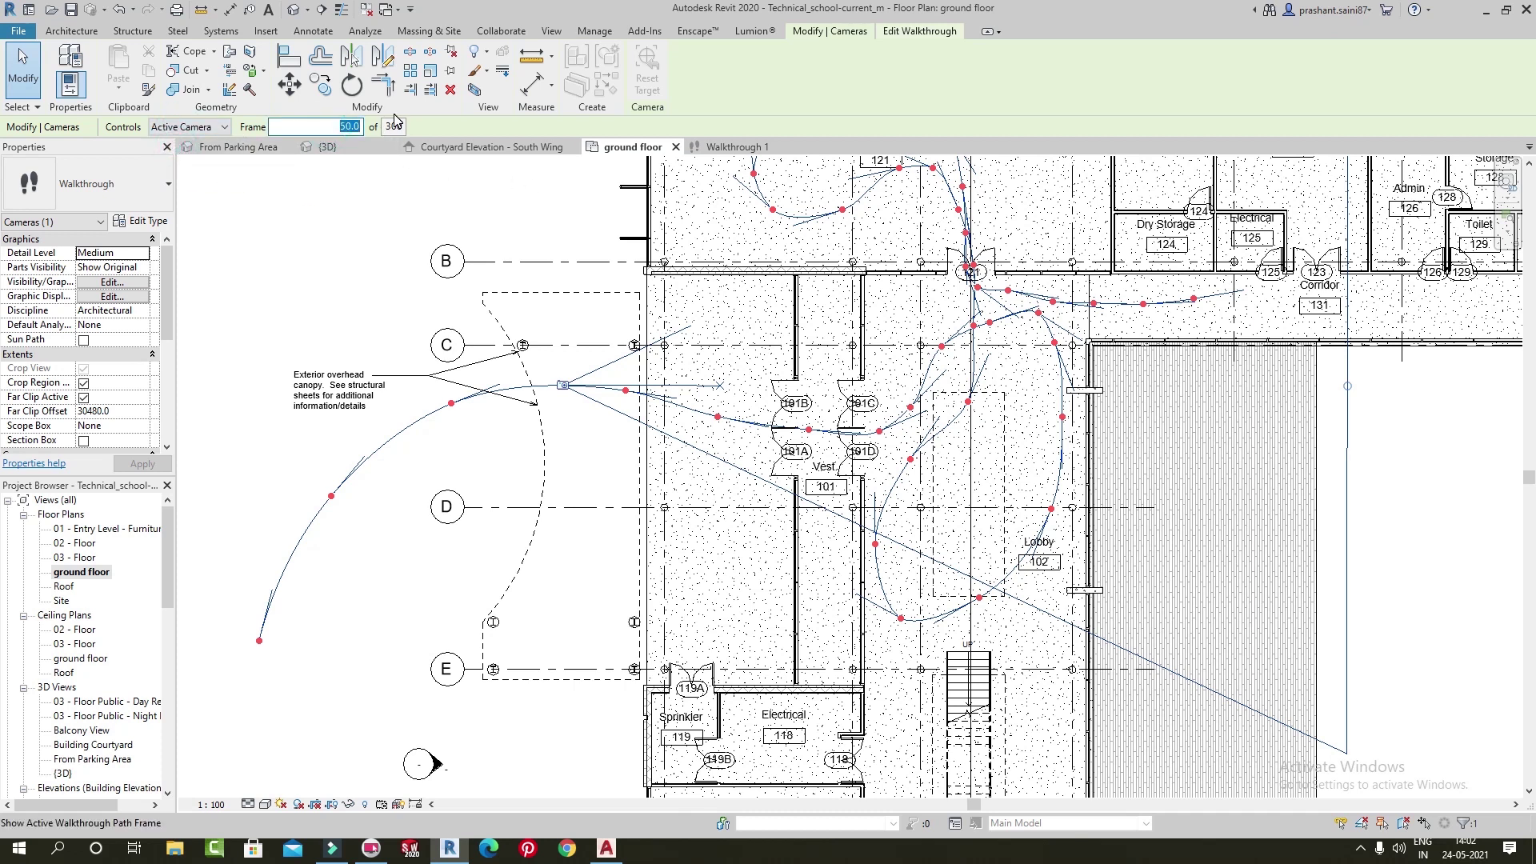
{"action": "type", "text": "50"}
{"action": "key", "text": "Return"}
{"action": "scroll", "coordinate": [1147, 521], "scroll_direction": "down", "scroll_amount": 2}
Extend the camera's far clip offset to 41494.5 and pan to show more building
{"action": "mouse_move", "coordinate": [1282, 438]}
{"action": "left_mouse_down"}
{"action": "mouse_move", "coordinate": [1247, 428]}
{"action": "mouse_move", "coordinate": [1467, 392]}
{"action": "left_mouse_up"}
{"action": "middle_click_drag", "start_coordinate": [870, 439], "coordinate": [772, 514]}
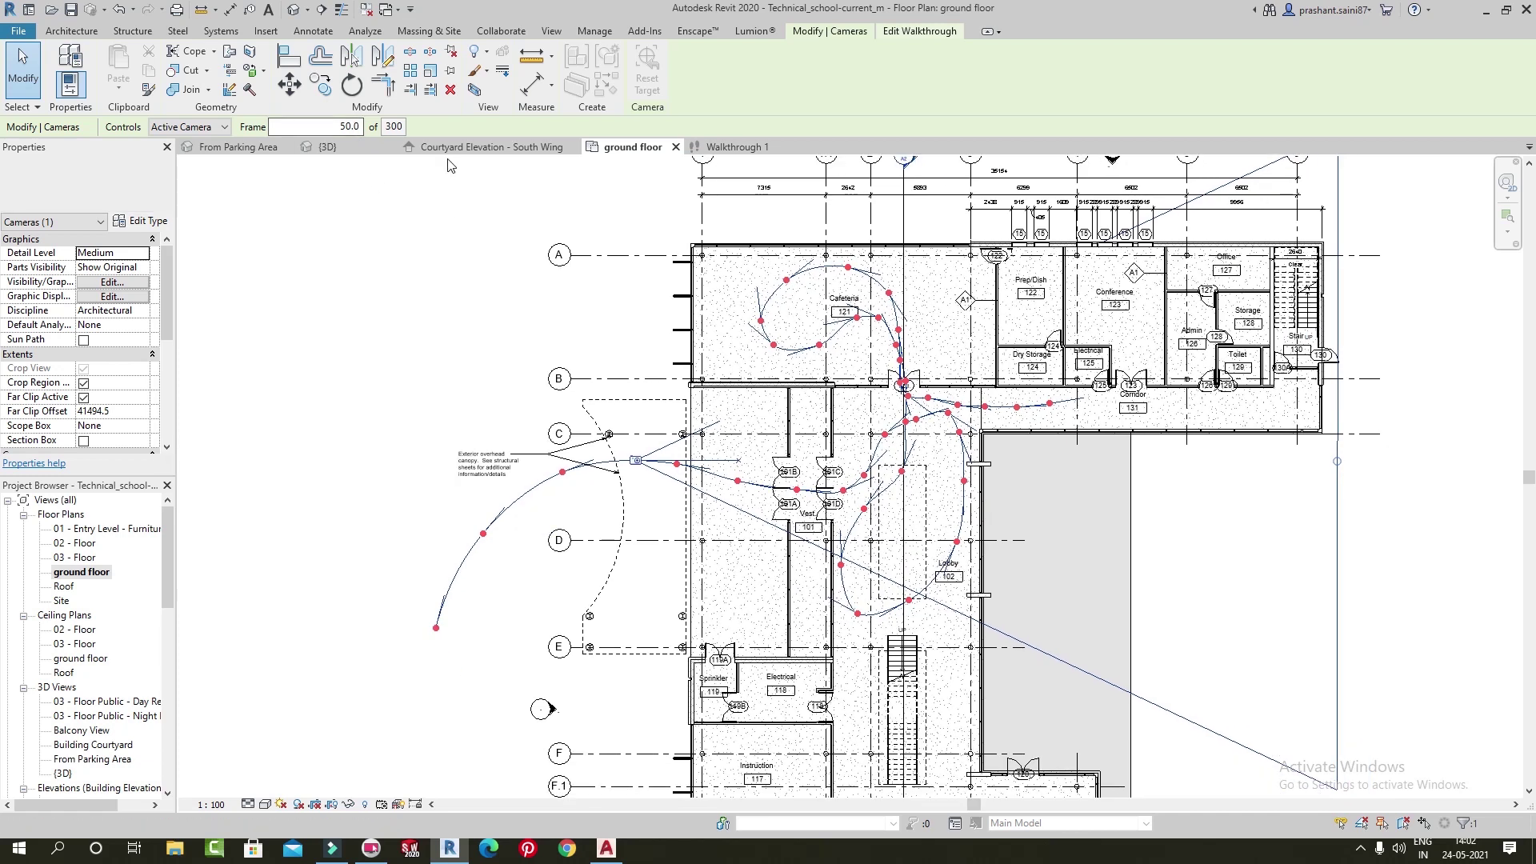
{"action": "middle_click_drag", "start_coordinate": [497, 370], "coordinate": [464, 324]}
Quit walkthrough editing, confirming with Yes
{"action": "left_click", "coordinate": [463, 324]}
{"action": "left_click", "coordinate": [818, 426]}
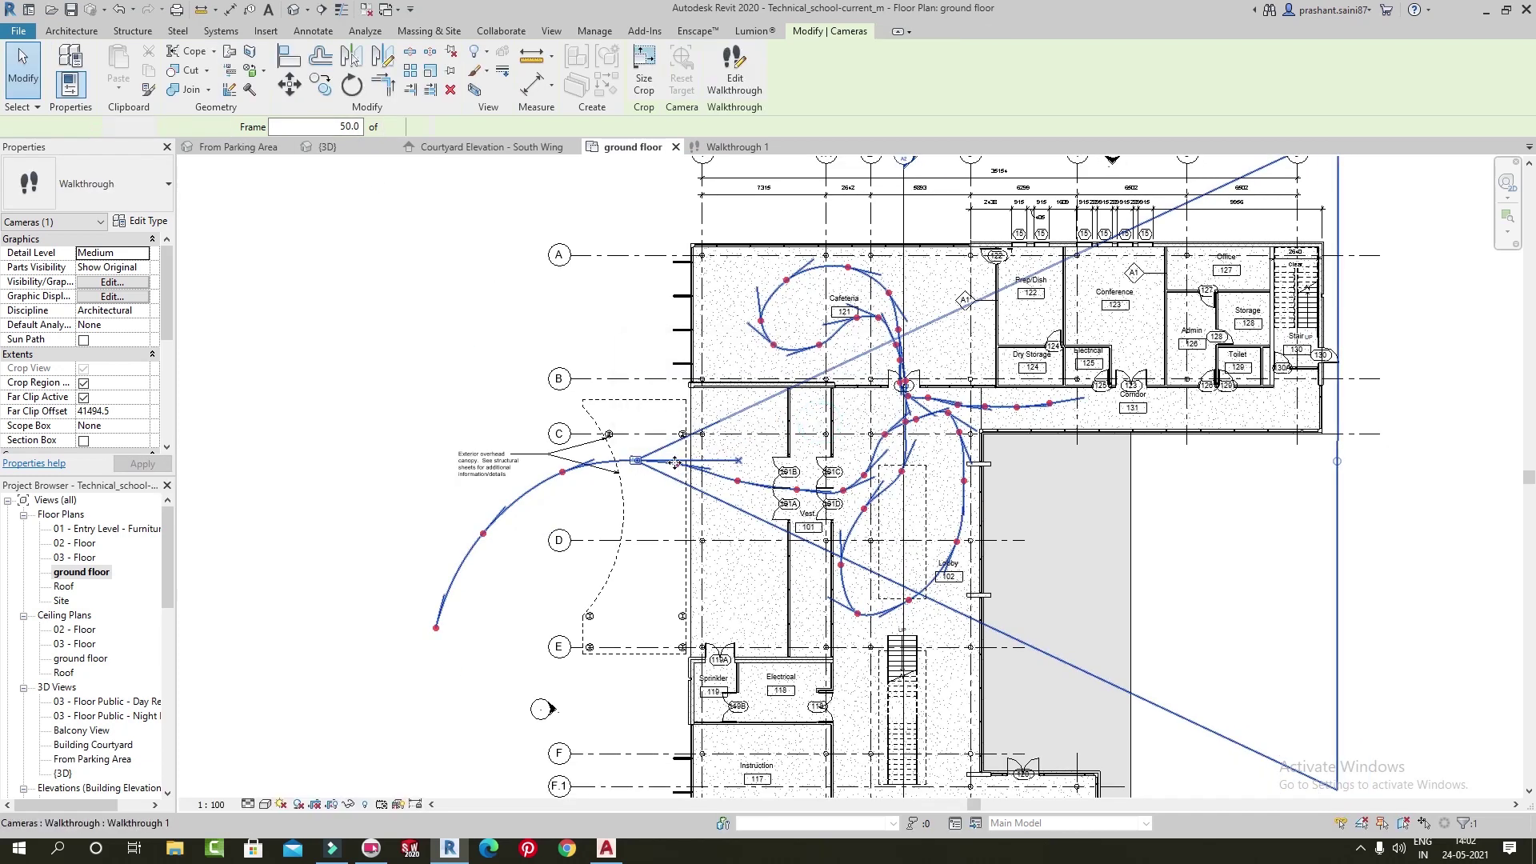
{"action": "scroll", "coordinate": [61, 690], "scroll_direction": "down", "scroll_amount": 10}
{"action": "scroll", "coordinate": [62, 690], "scroll_direction": "down", "scroll_amount": 4}
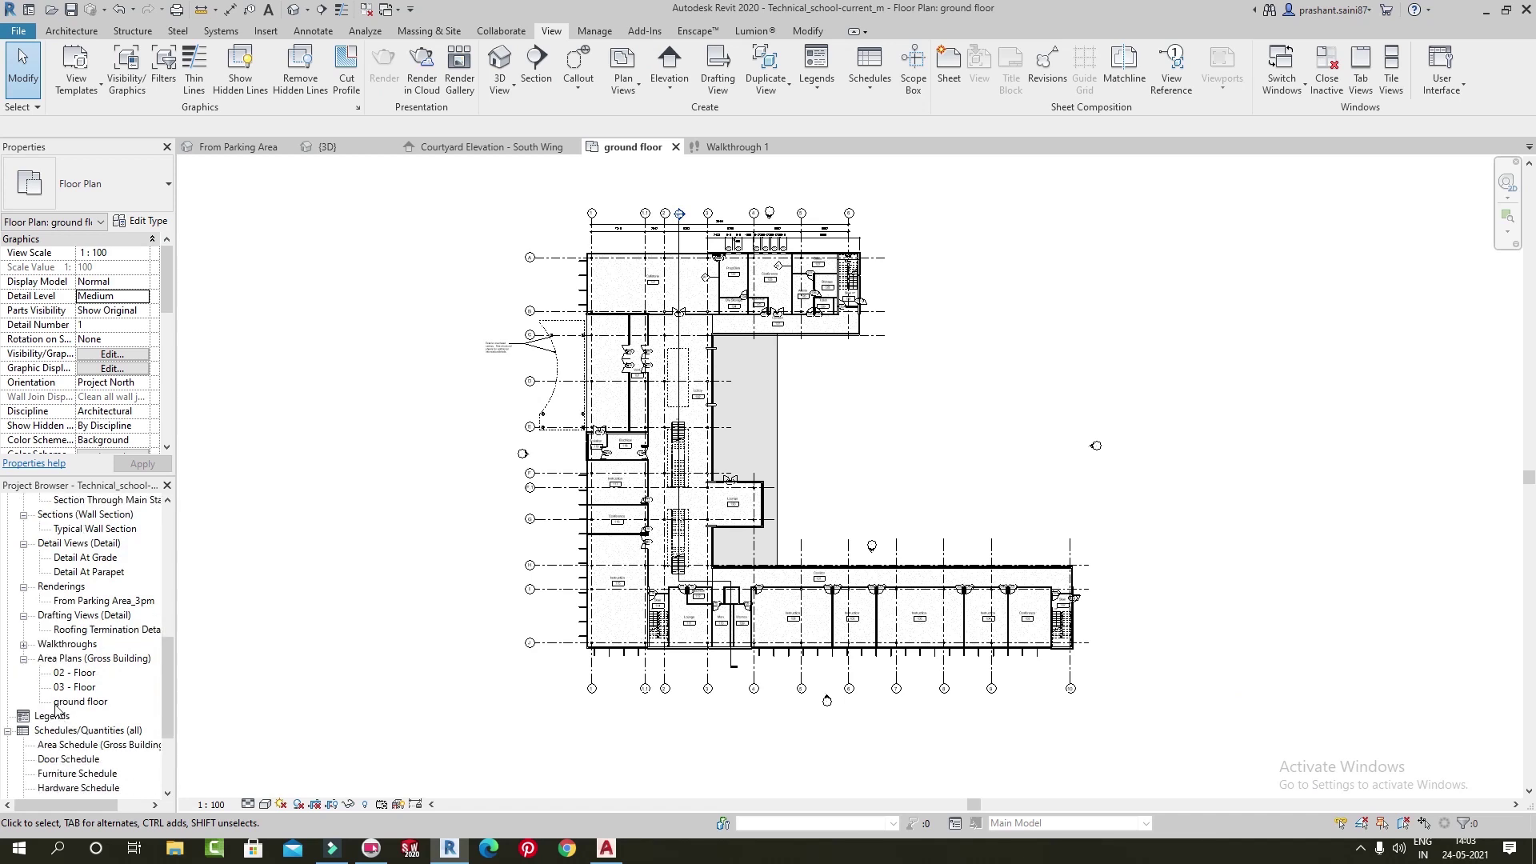
Show Walkthrough 1's camera from the Project Browser and zoom in near grid C's entrance
{"action": "left_click", "coordinate": [23, 645]}
{"action": "left_click", "coordinate": [77, 661]}
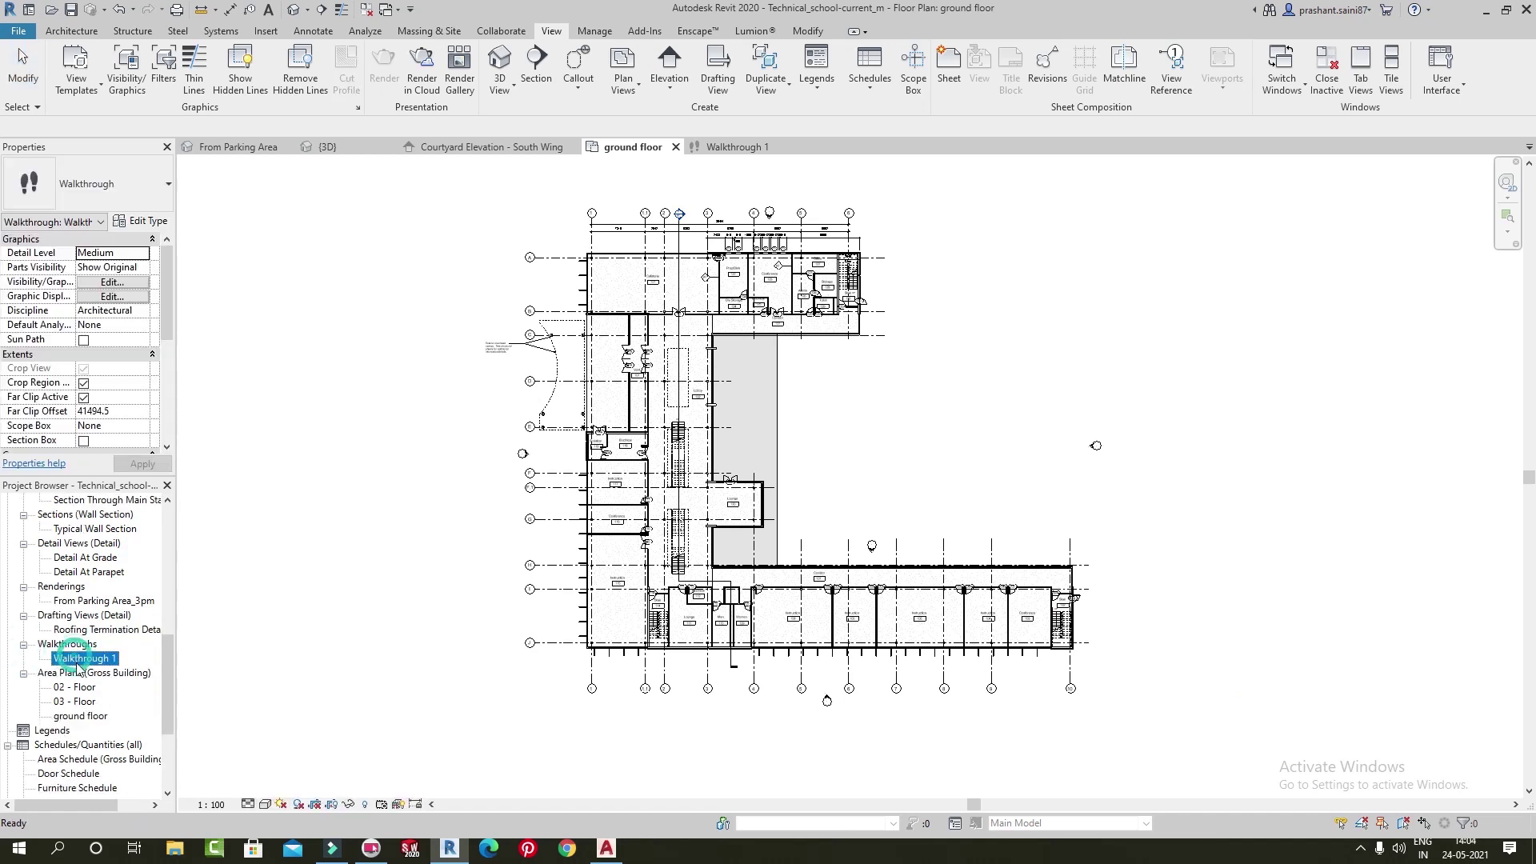
{"action": "right_click", "coordinate": [78, 663]}
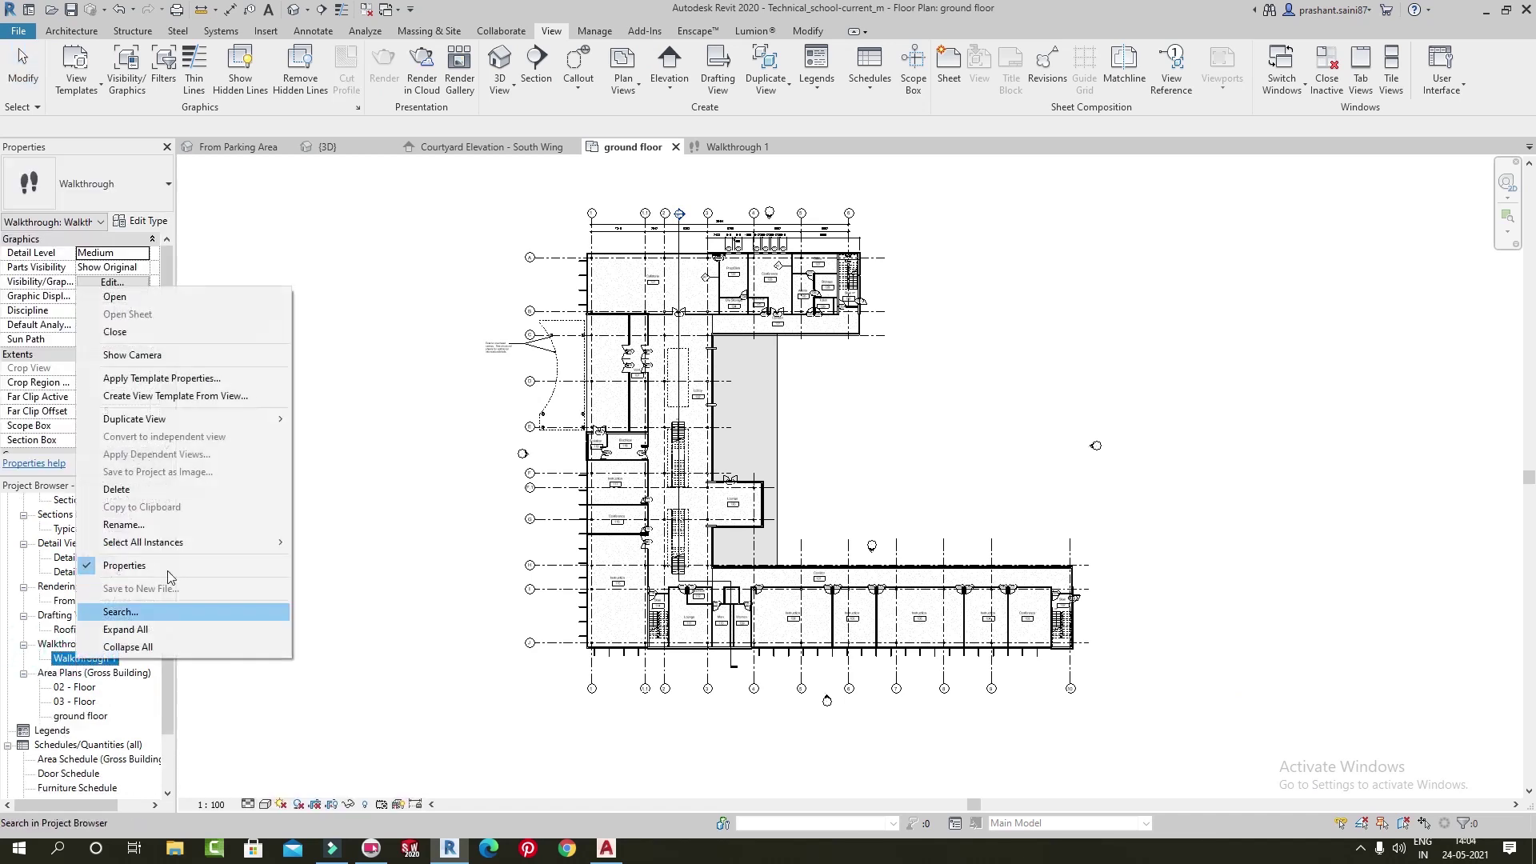
{"action": "left_click", "coordinate": [136, 355]}
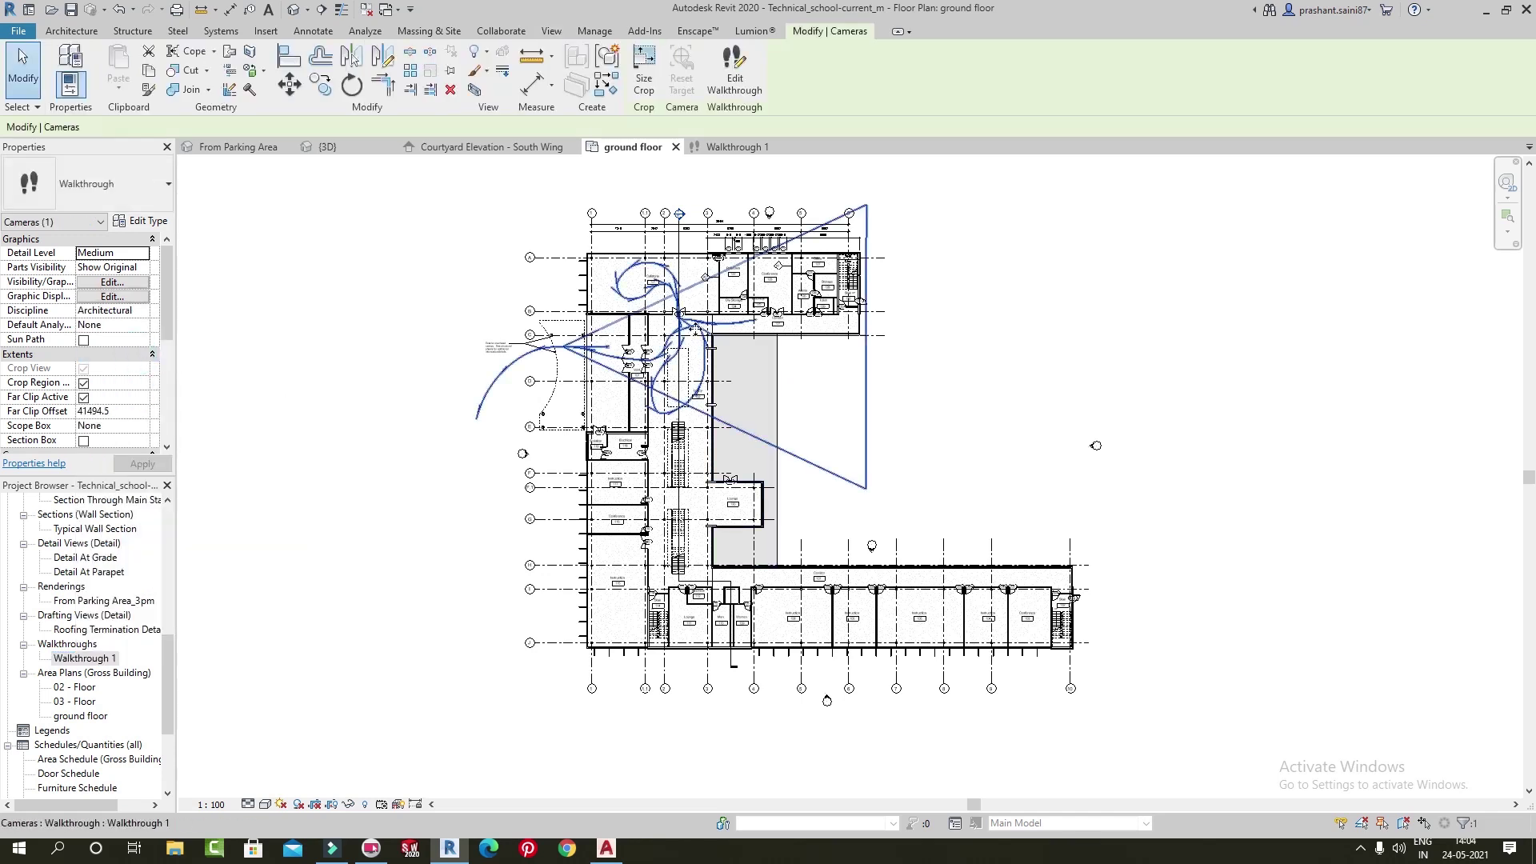
{"action": "scroll", "coordinate": [565, 349], "scroll_direction": "up", "scroll_amount": 2}
{"action": "scroll", "coordinate": [565, 349], "scroll_direction": "up", "scroll_amount": 5}
{"action": "scroll", "coordinate": [565, 348], "scroll_direction": "up", "scroll_amount": 2}
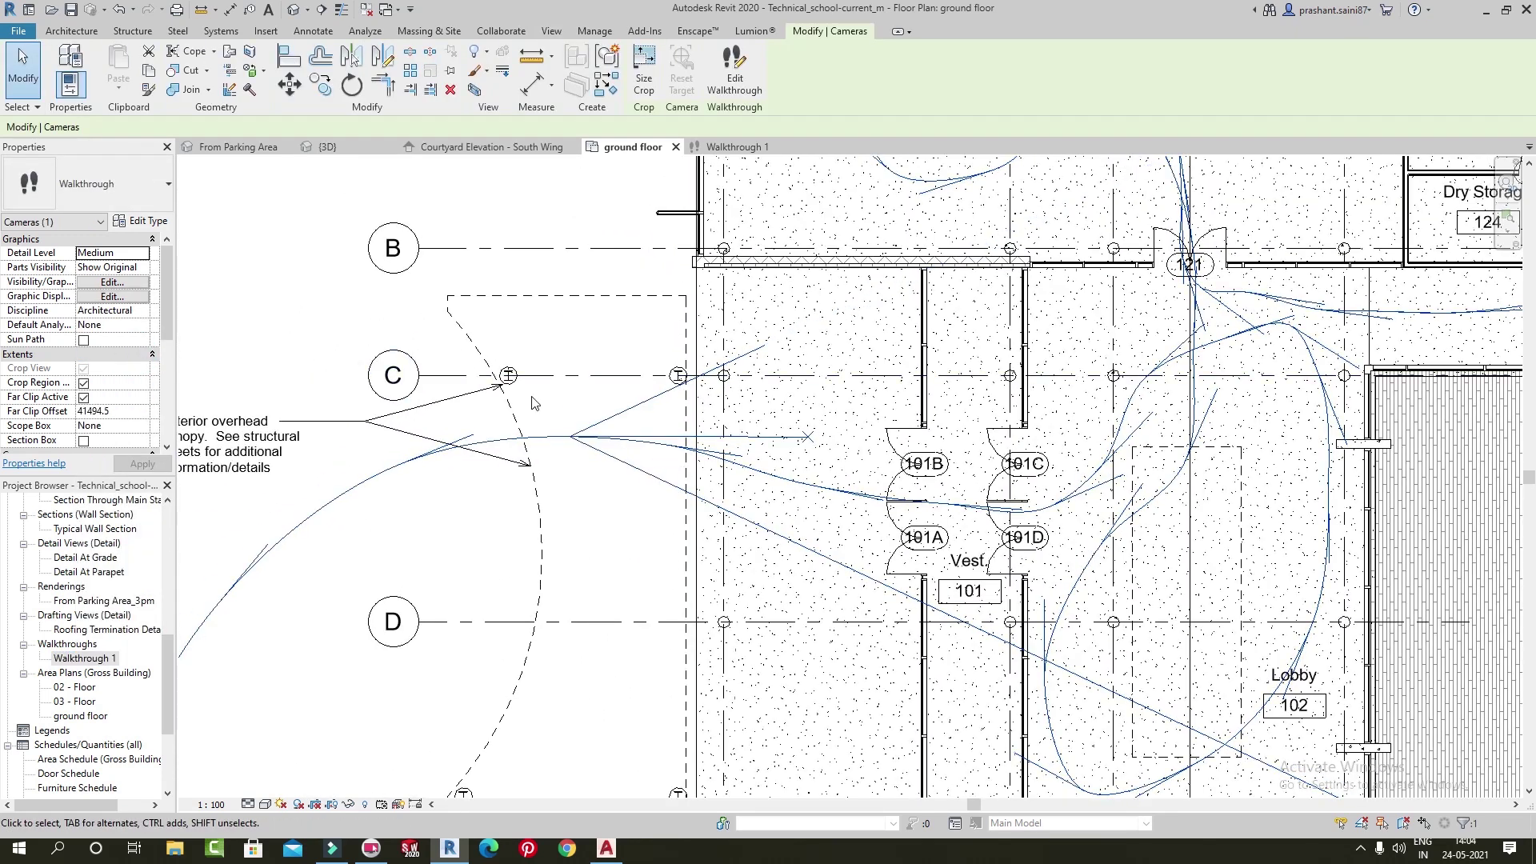
Edit the walkthrough and drag the camera back along the path to frame 37.3
{"action": "left_click", "coordinate": [740, 74]}
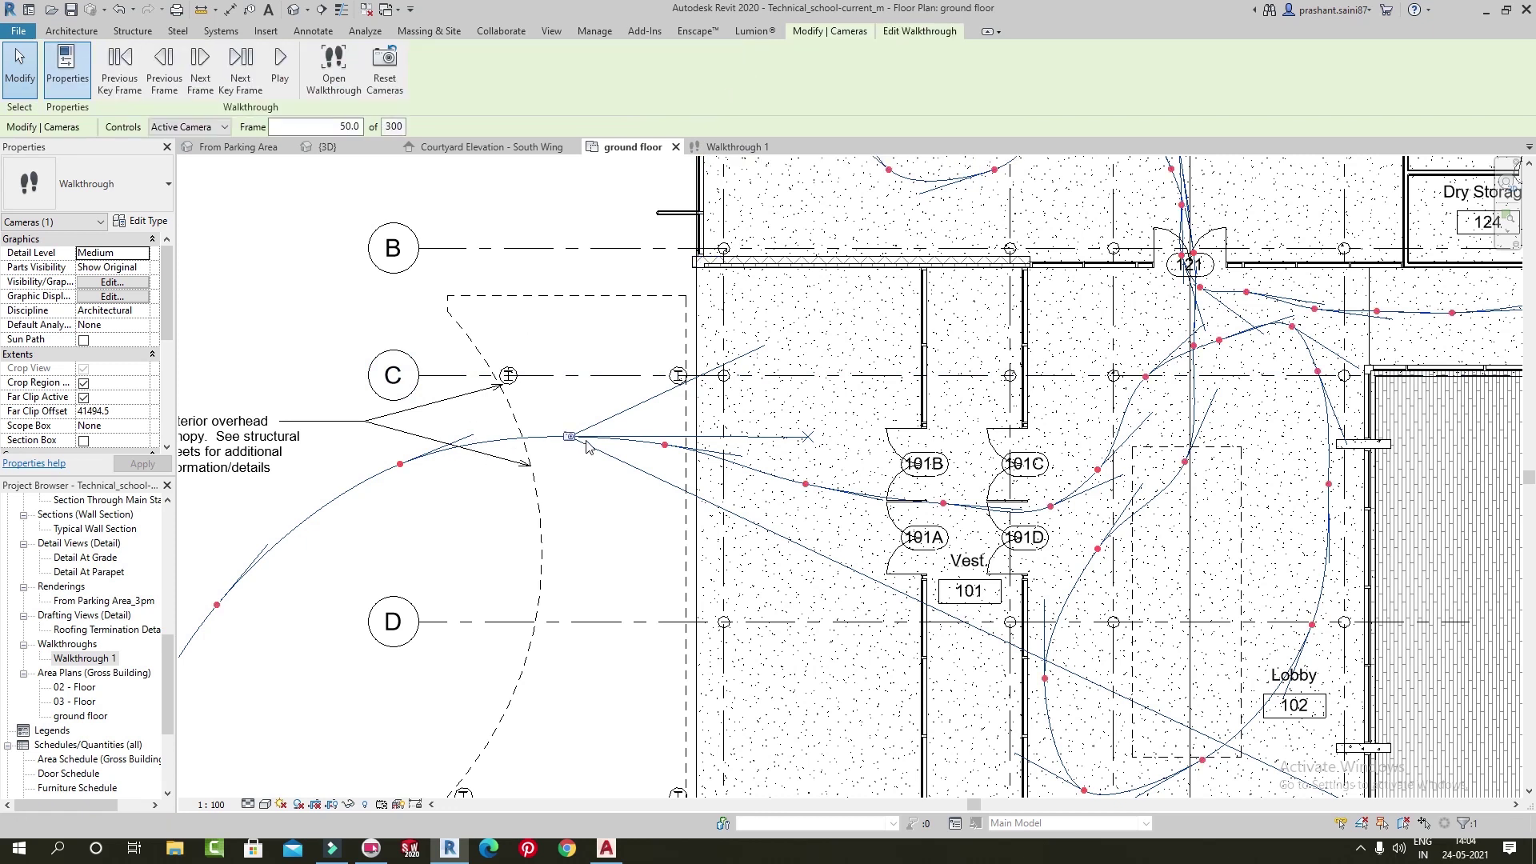
{"action": "scroll", "coordinate": [632, 432], "scroll_direction": "down", "scroll_amount": 2}
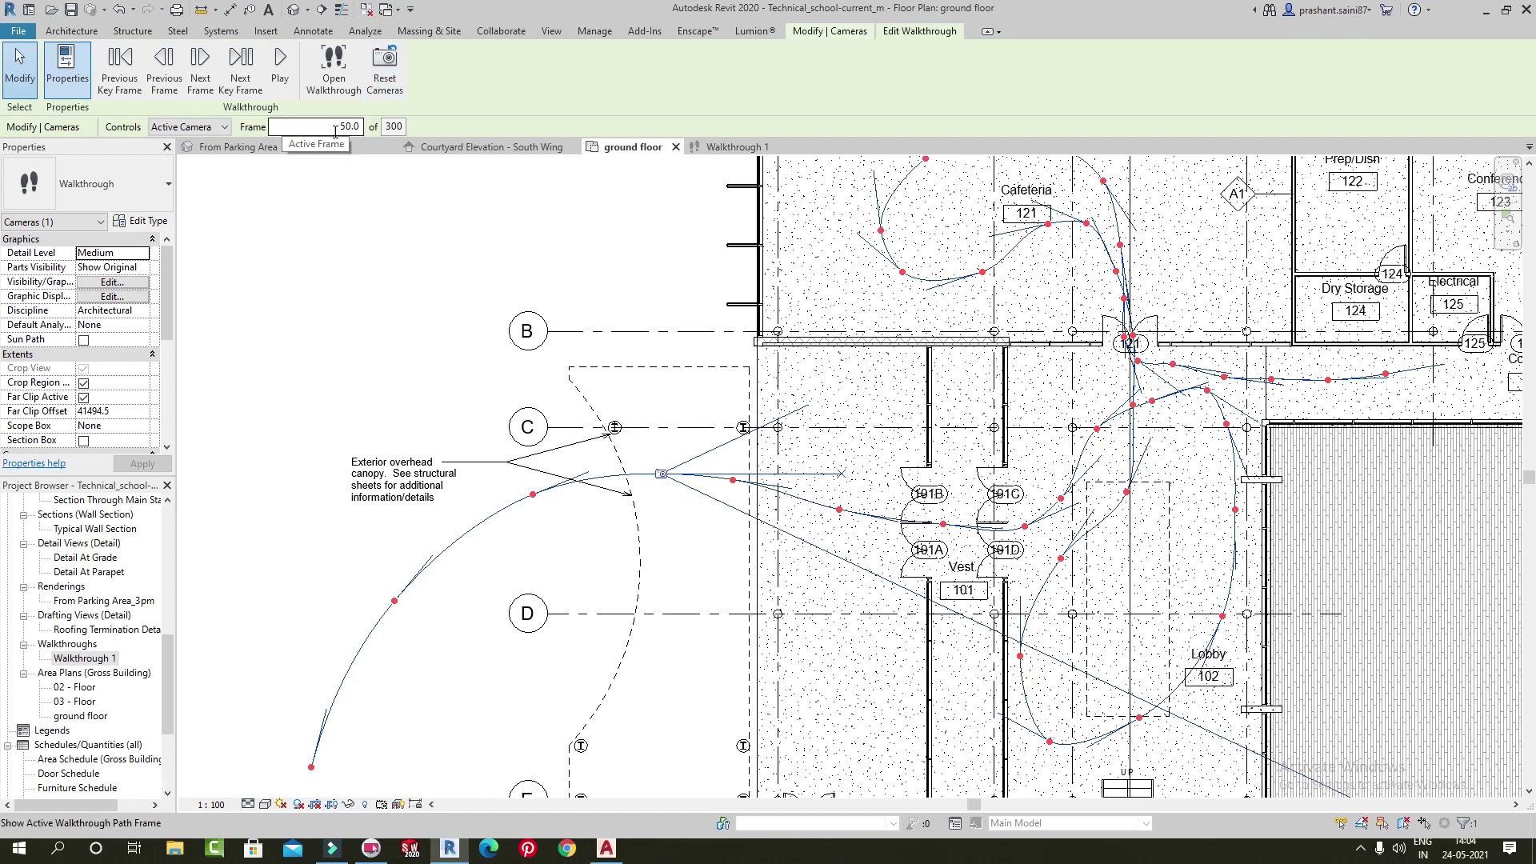
{"action": "scroll", "coordinate": [668, 324], "scroll_direction": "down", "scroll_amount": 1}
{"action": "scroll", "coordinate": [989, 469], "scroll_direction": "up", "scroll_amount": 2}
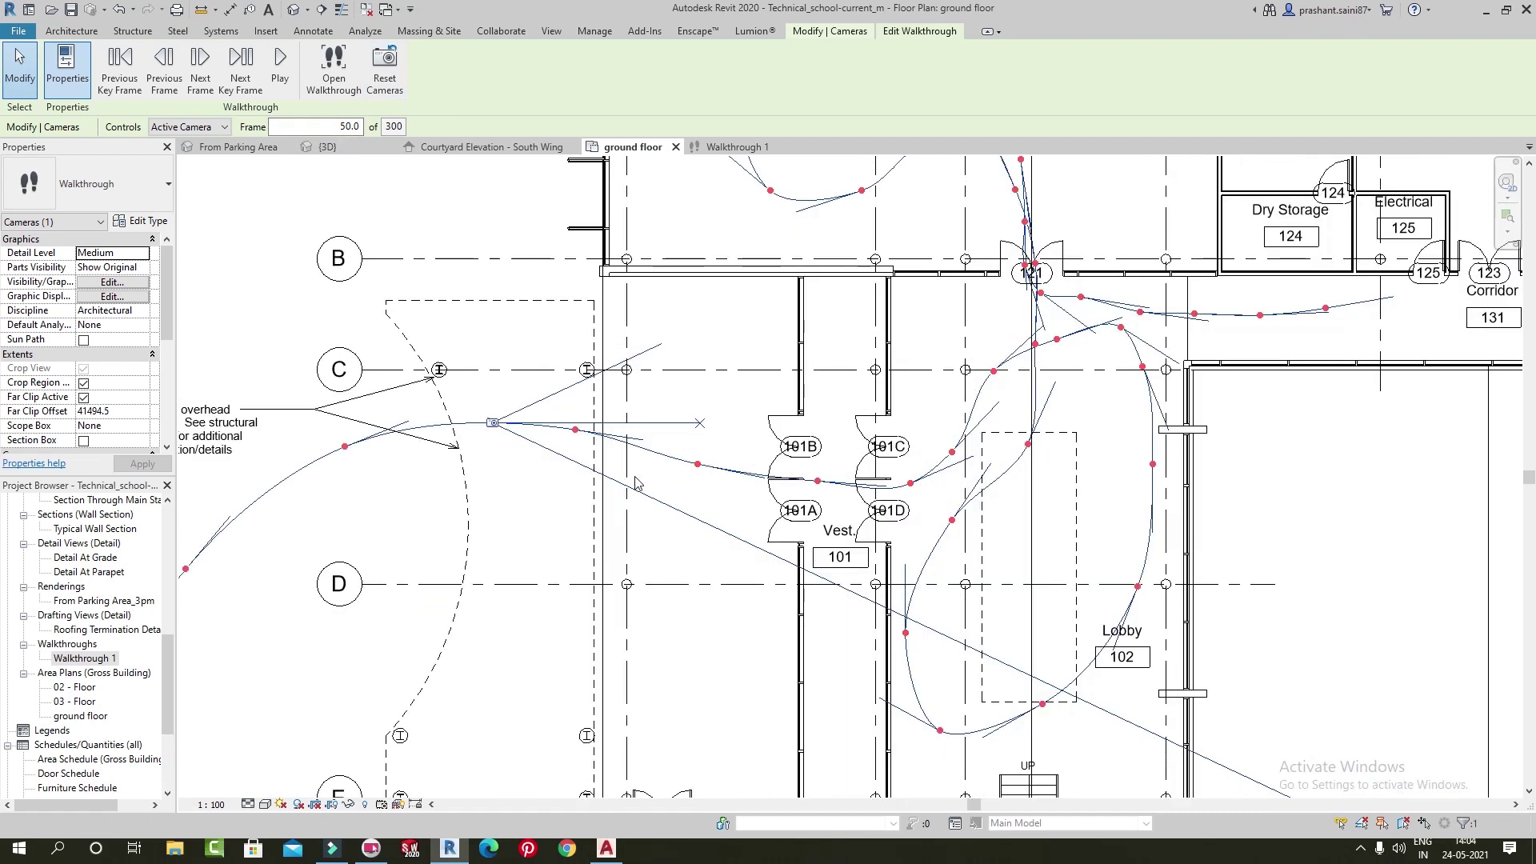
{"action": "left_click_drag", "start_coordinate": [496, 422], "coordinate": [347, 447]}
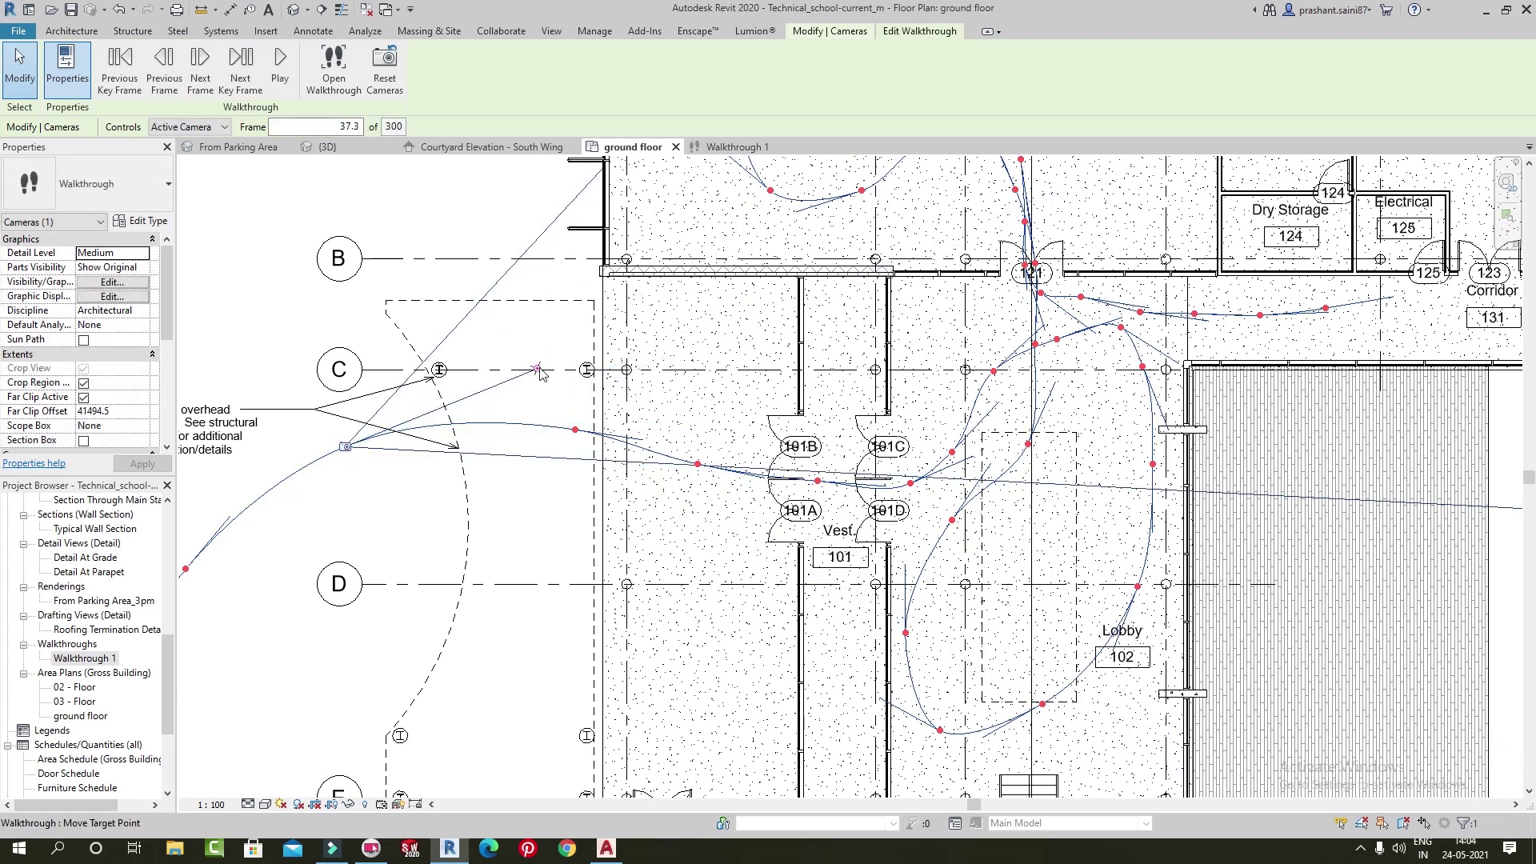
Re-aim the camera's target along the path toward the vestibule doors
{"action": "left_click_drag", "start_coordinate": [542, 373], "coordinate": [553, 441]}
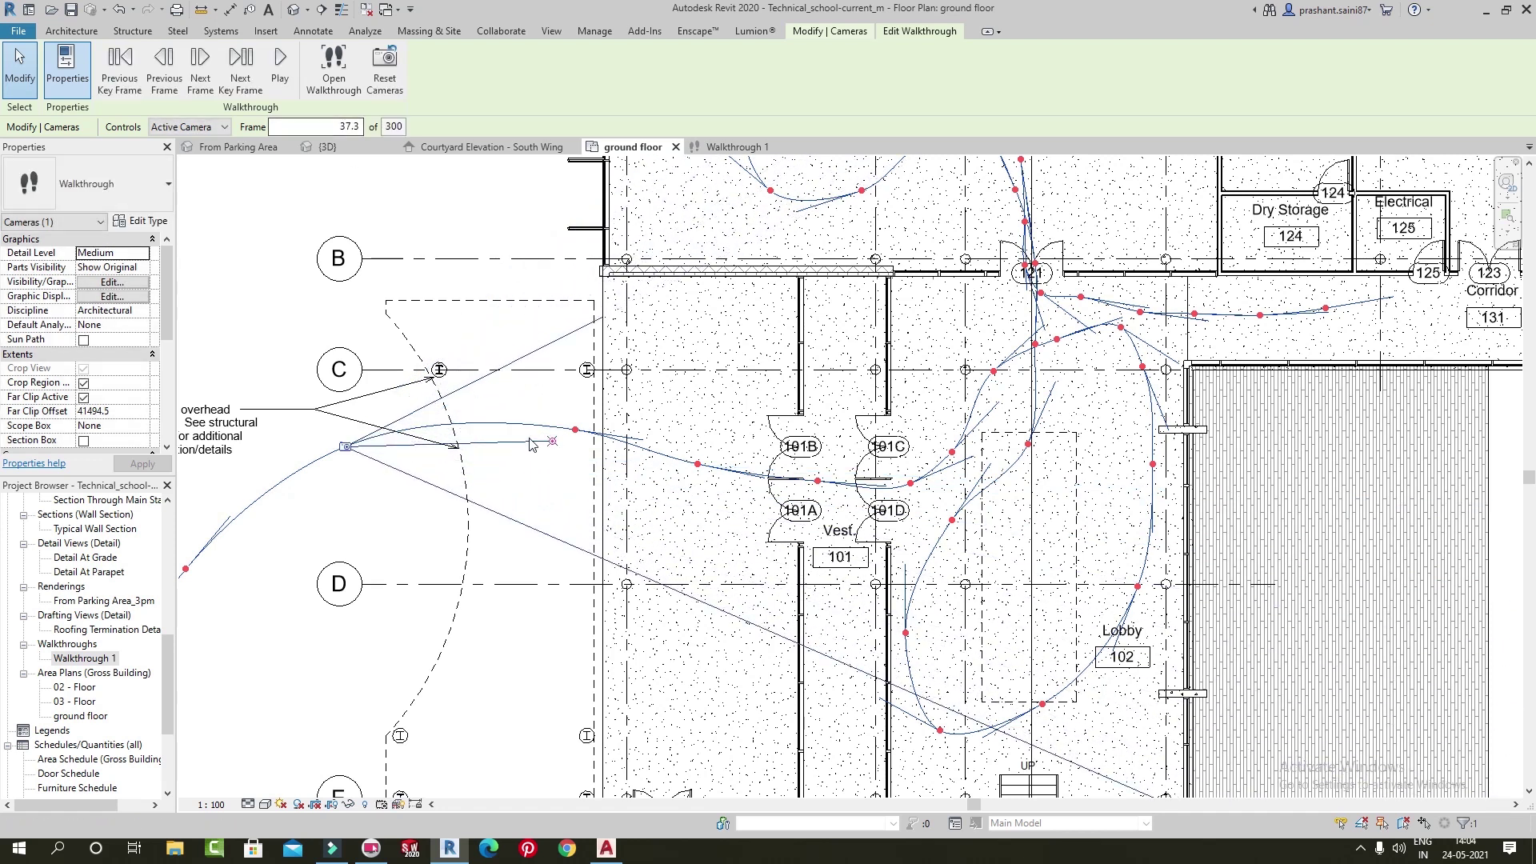
{"action": "middle_click_drag", "start_coordinate": [566, 428], "coordinate": [664, 436]}
{"action": "scroll", "coordinate": [665, 436], "scroll_direction": "down", "scroll_amount": 2}
{"action": "left_click_drag", "start_coordinate": [653, 437], "coordinate": [691, 219]}
{"action": "middle_click_drag", "start_coordinate": [691, 219], "coordinate": [755, 317]}
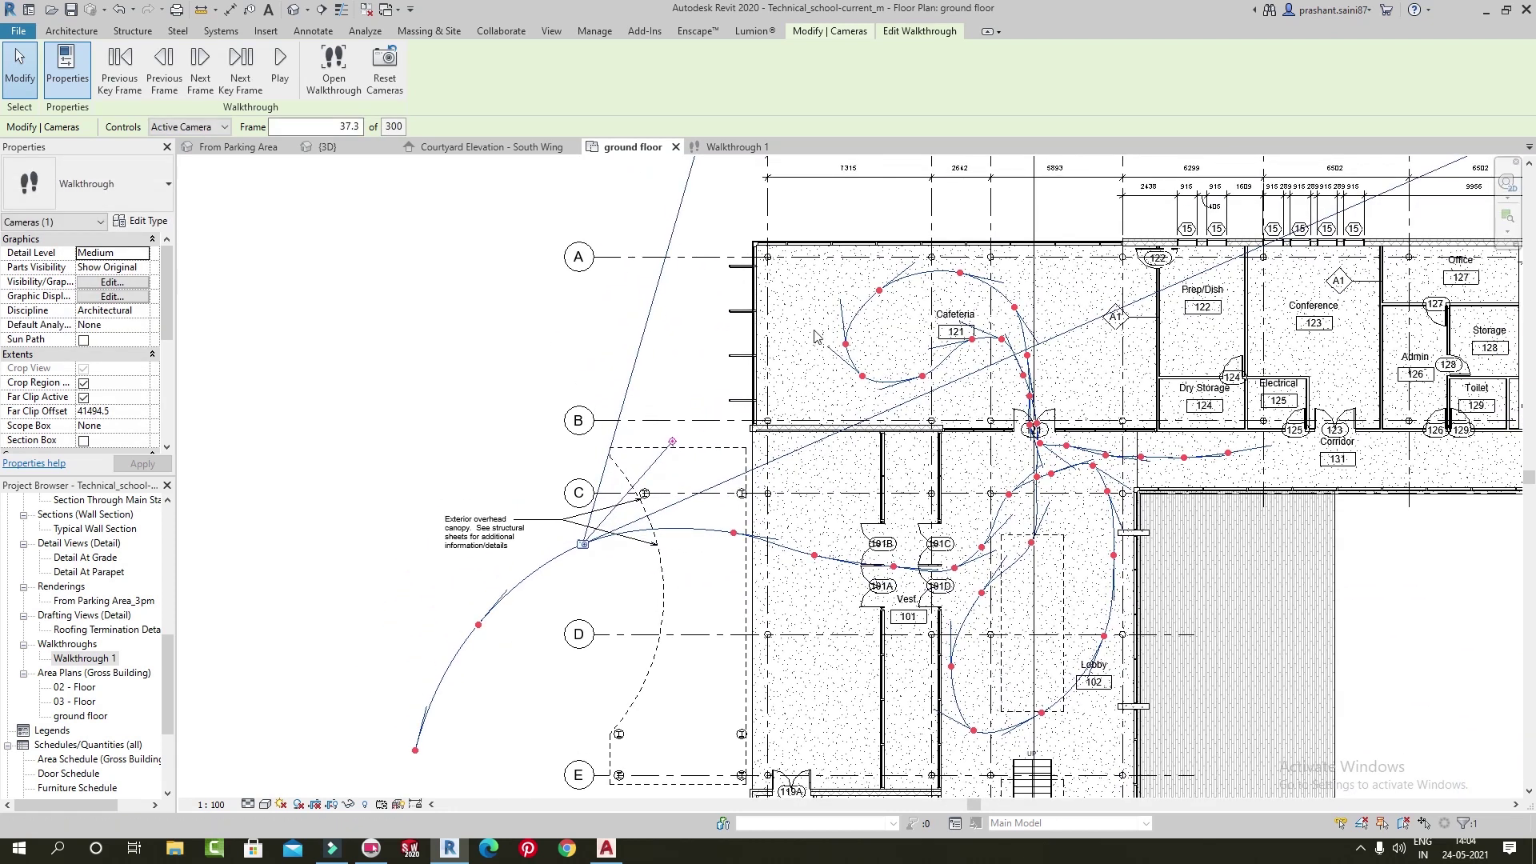
Preview the re-aimed walkthrough in 3D, then reopen the ground floor plan
{"action": "left_click", "coordinate": [333, 80]}
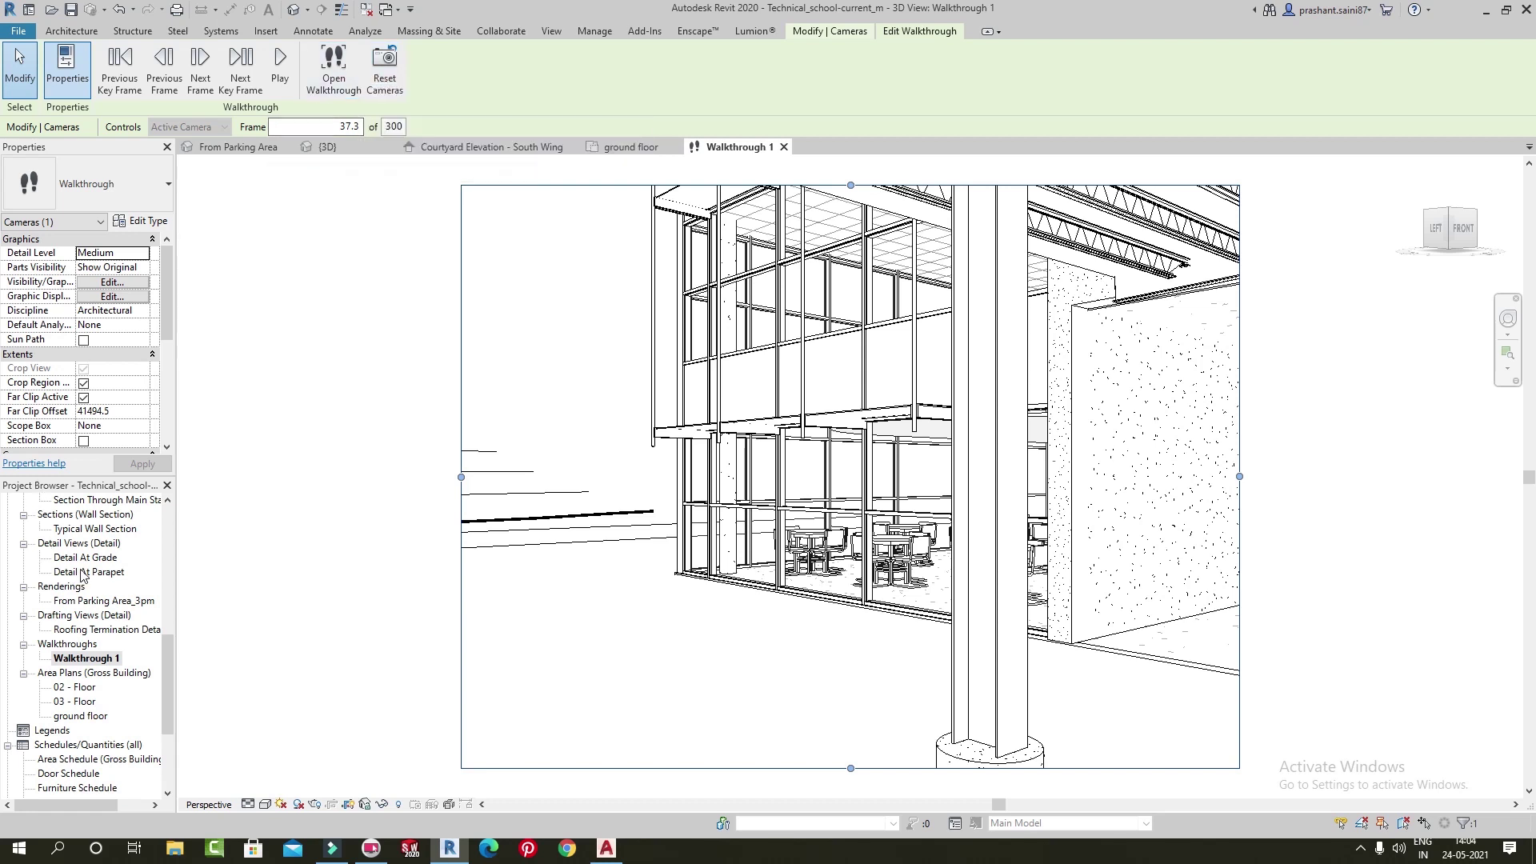
{"action": "key", "text": "Escape"}
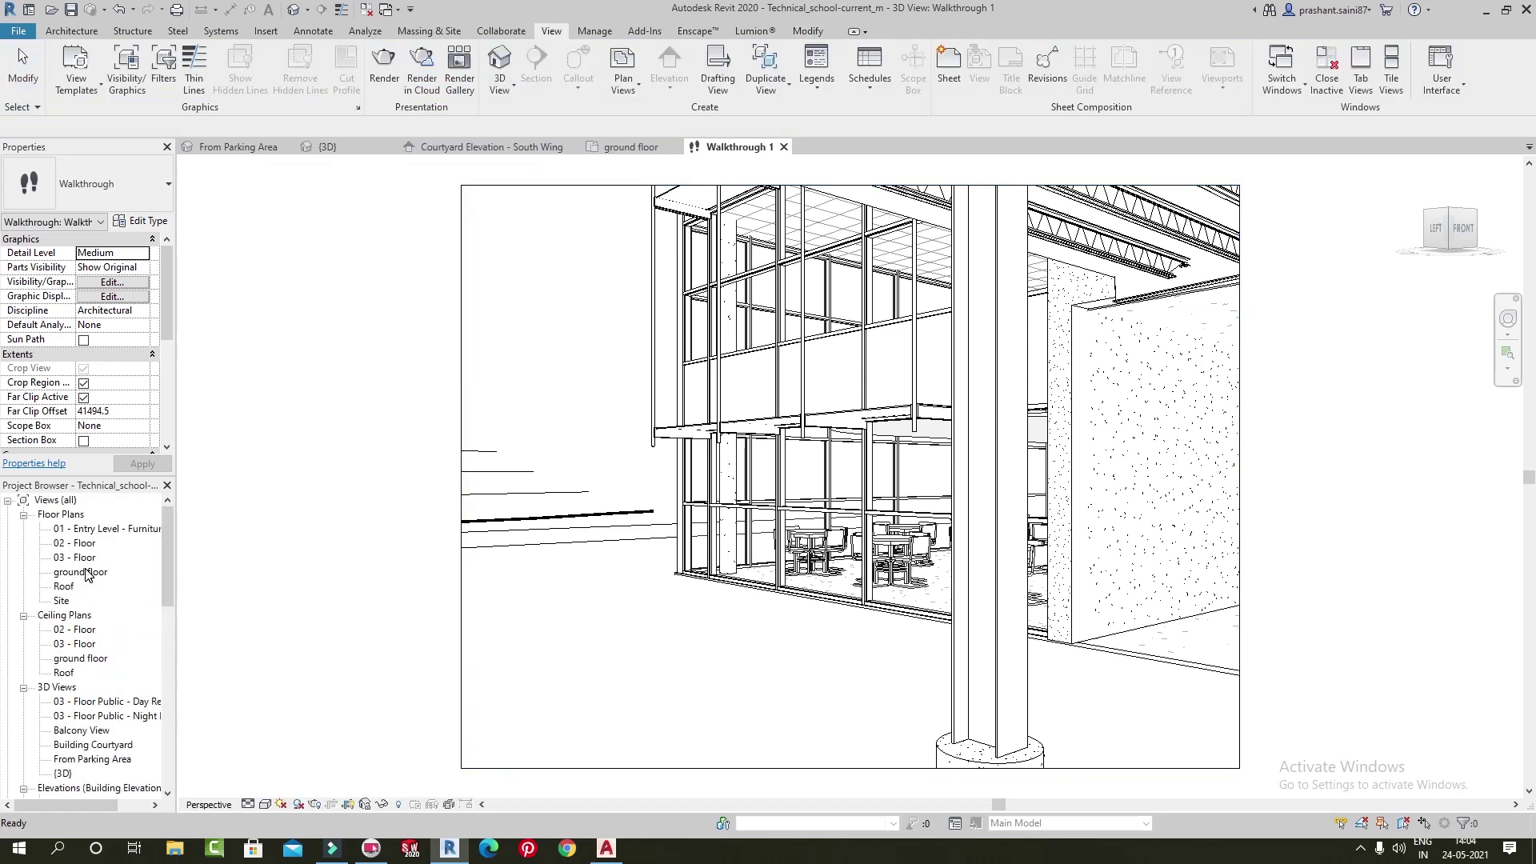
{"action": "left_click", "coordinate": [80, 572]}
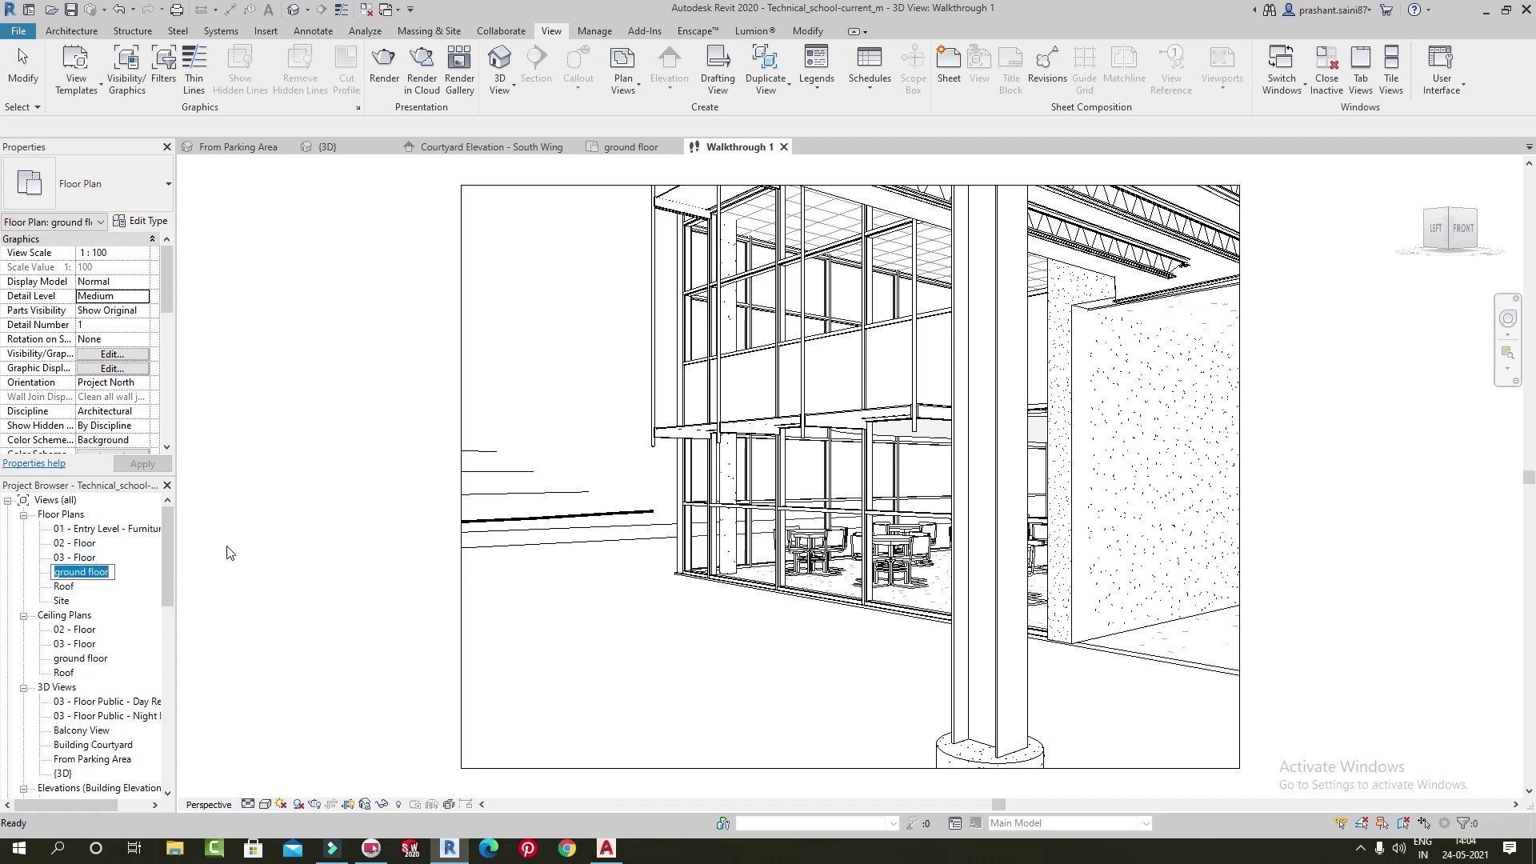
{"action": "double_click", "coordinate": [83, 573]}
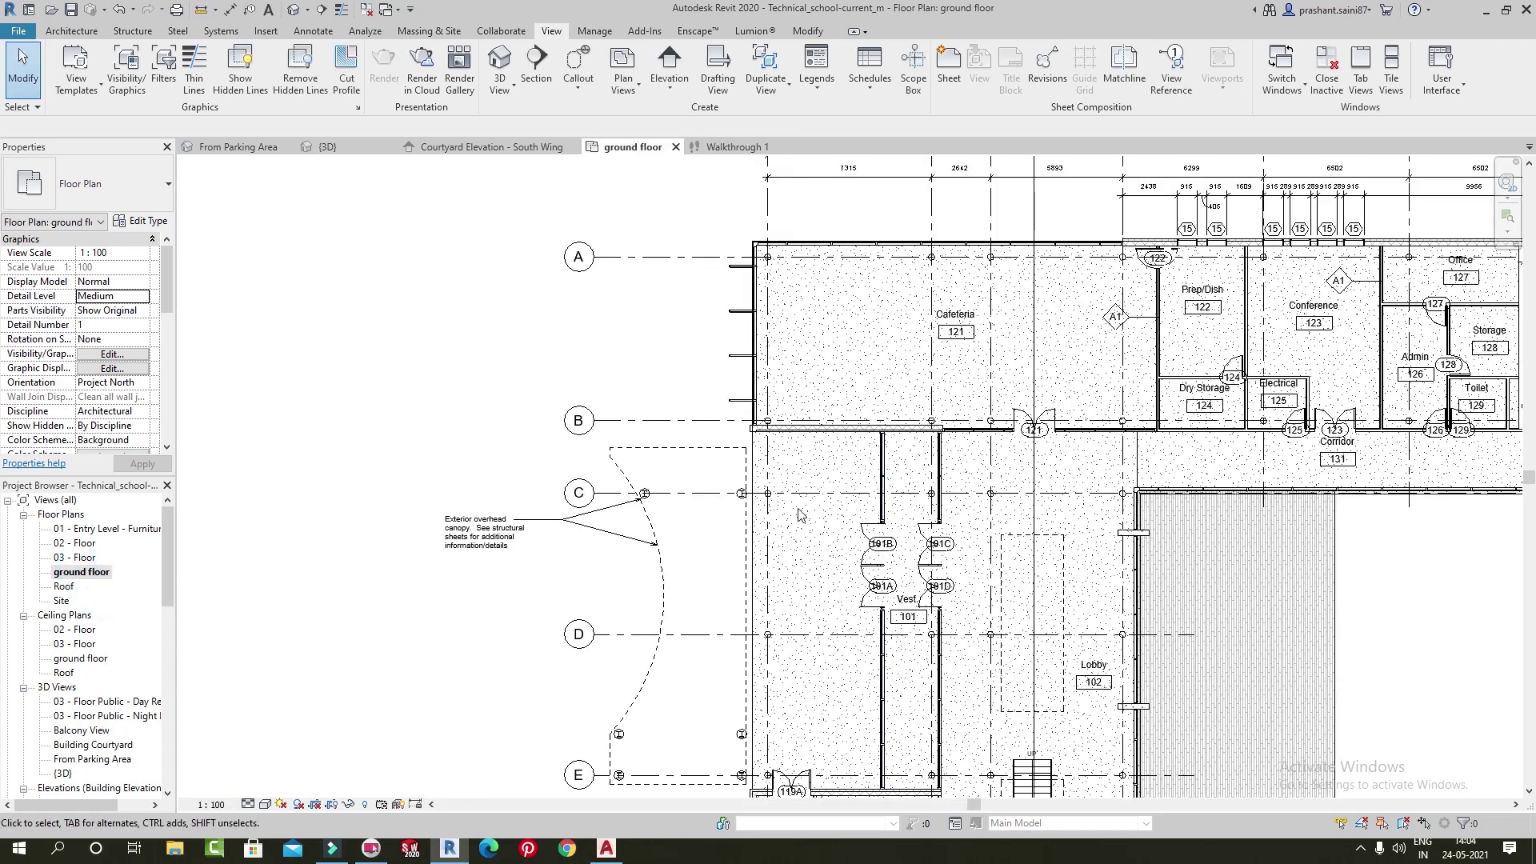
Show Walkthrough 1's camera and looping path on the ground floor plan
{"action": "scroll", "coordinate": [66, 740], "scroll_direction": "down", "scroll_amount": 1}
{"action": "scroll", "coordinate": [67, 740], "scroll_direction": "down", "scroll_amount": 1}
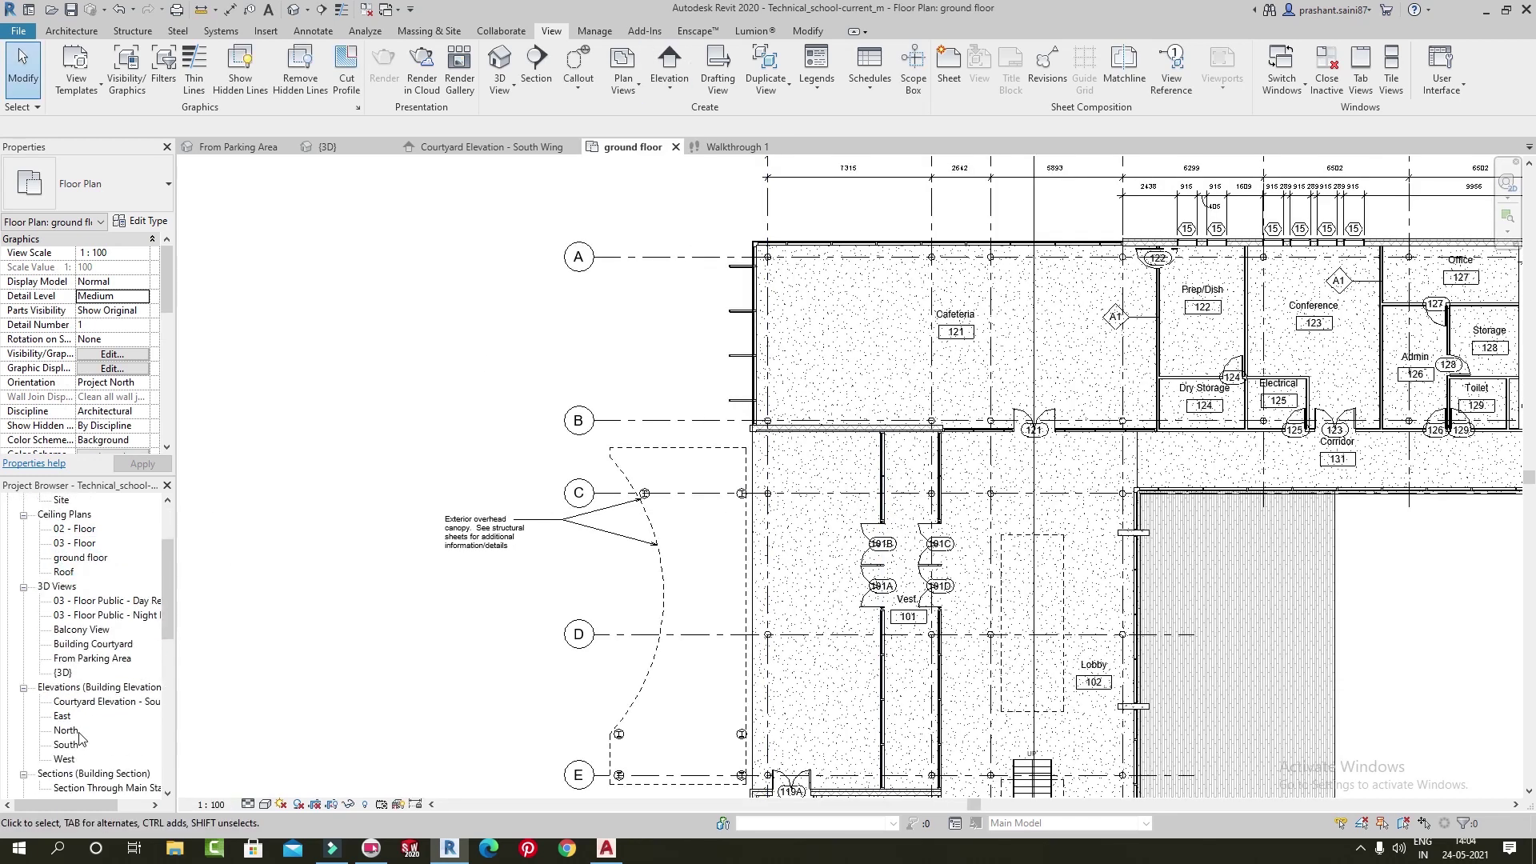
{"action": "scroll", "coordinate": [66, 740], "scroll_direction": "down", "scroll_amount": 1}
{"action": "scroll", "coordinate": [72, 762], "scroll_direction": "down", "scroll_amount": 1}
{"action": "scroll", "coordinate": [80, 764], "scroll_direction": "down", "scroll_amount": 2}
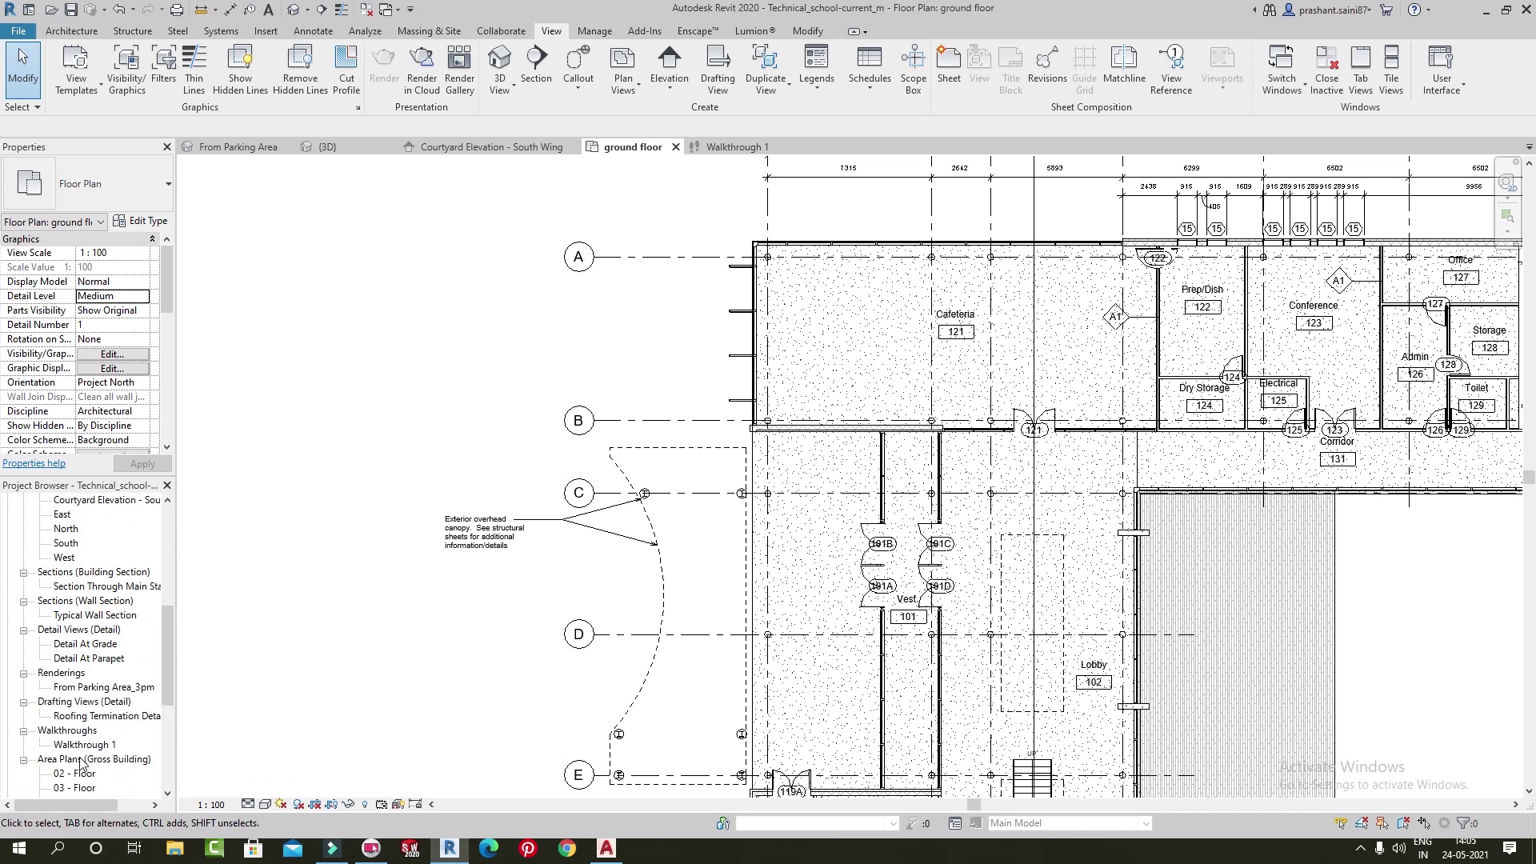
{"action": "right_click", "coordinate": [74, 746]}
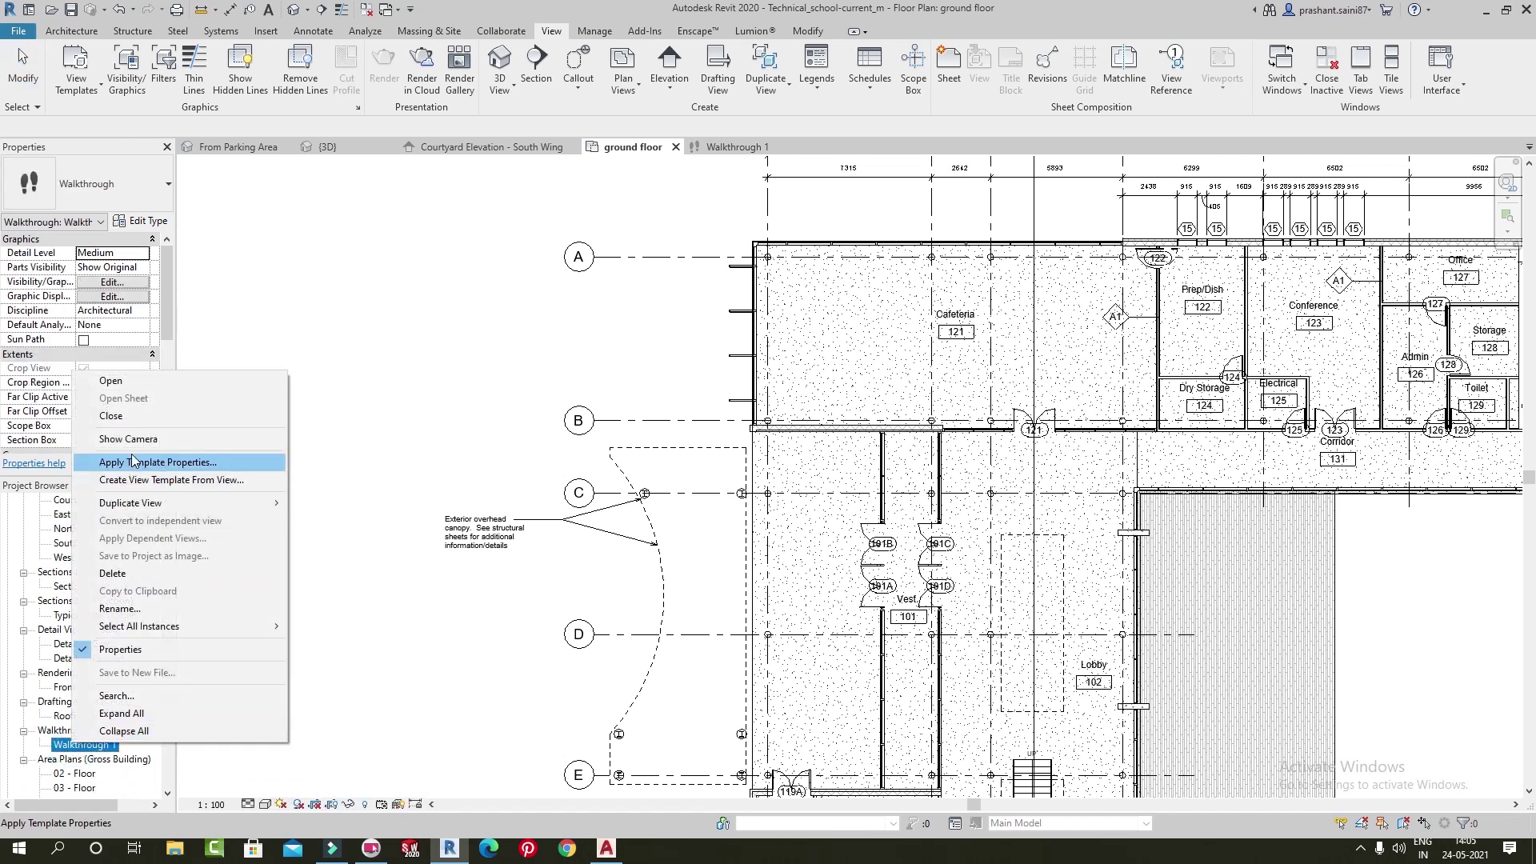
{"action": "left_click", "coordinate": [126, 439]}
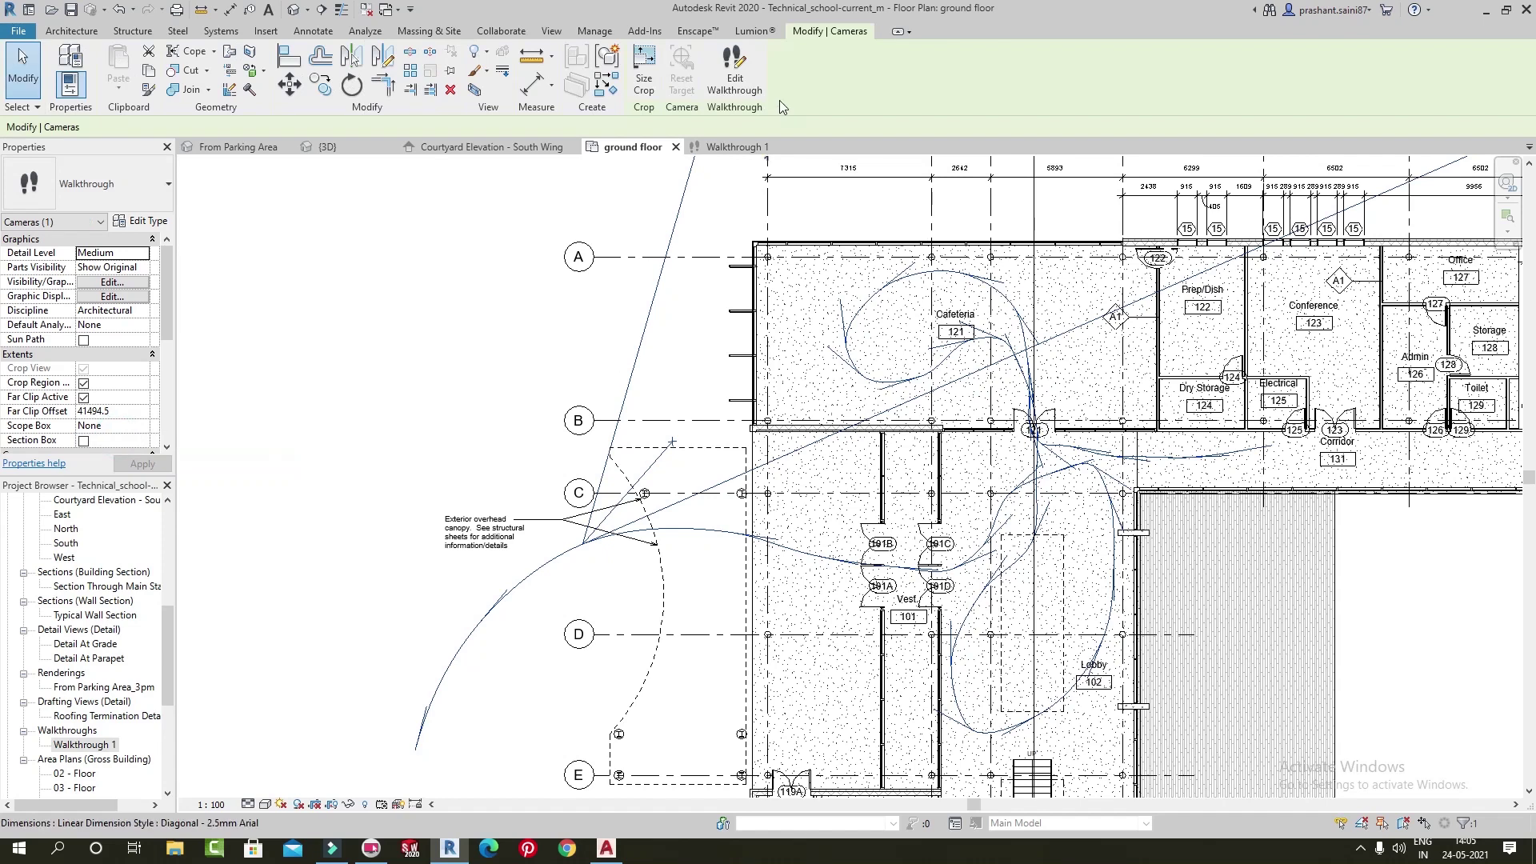
Re-aim the camera's look-at point and preview the Walkthrough 1 view
{"action": "left_click", "coordinate": [738, 72]}
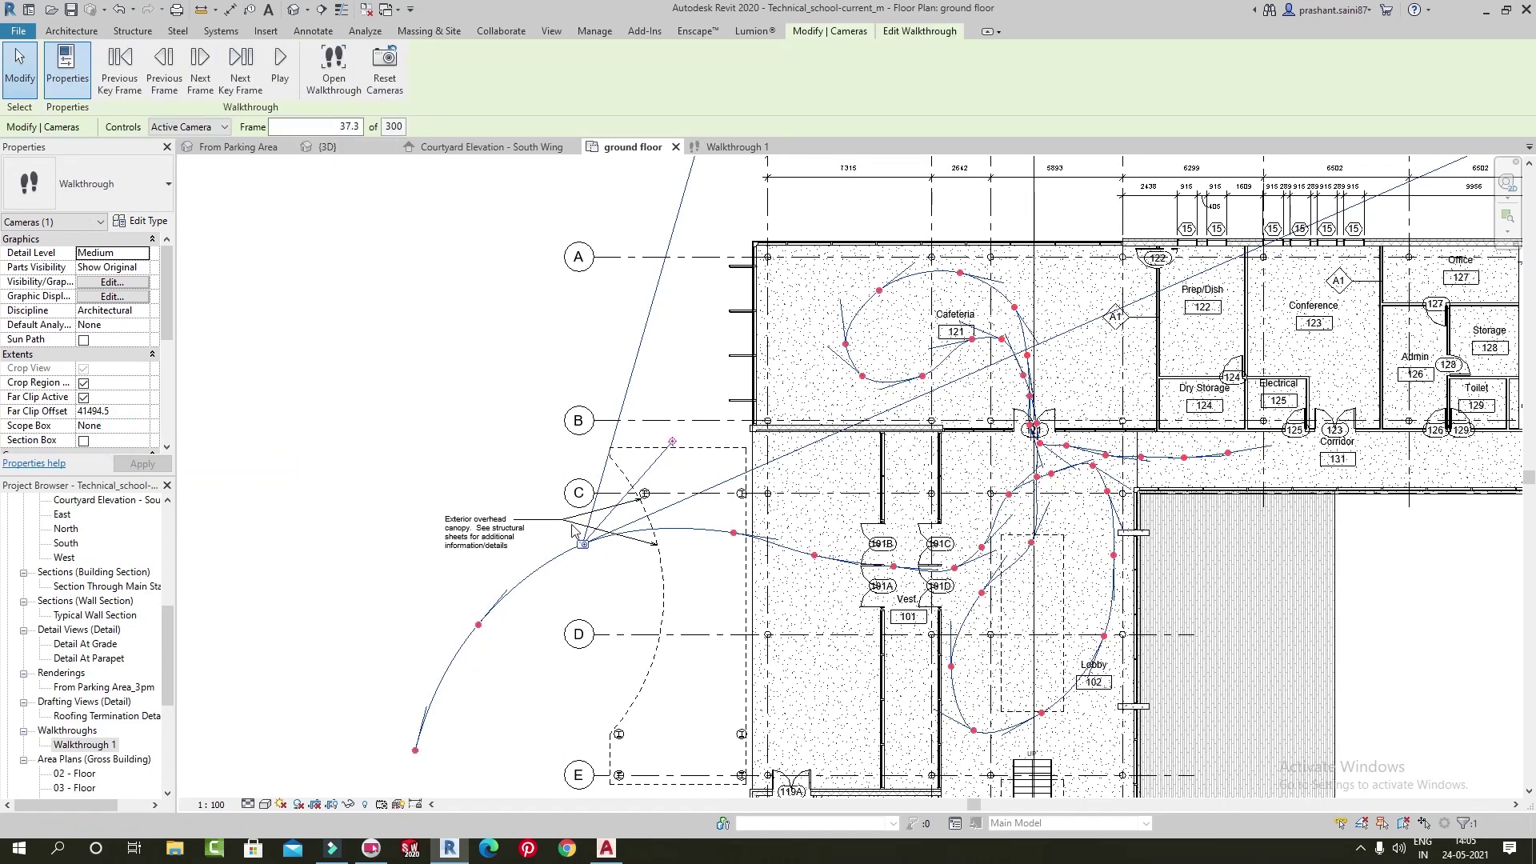
{"action": "left_click_drag", "start_coordinate": [674, 446], "coordinate": [842, 541]}
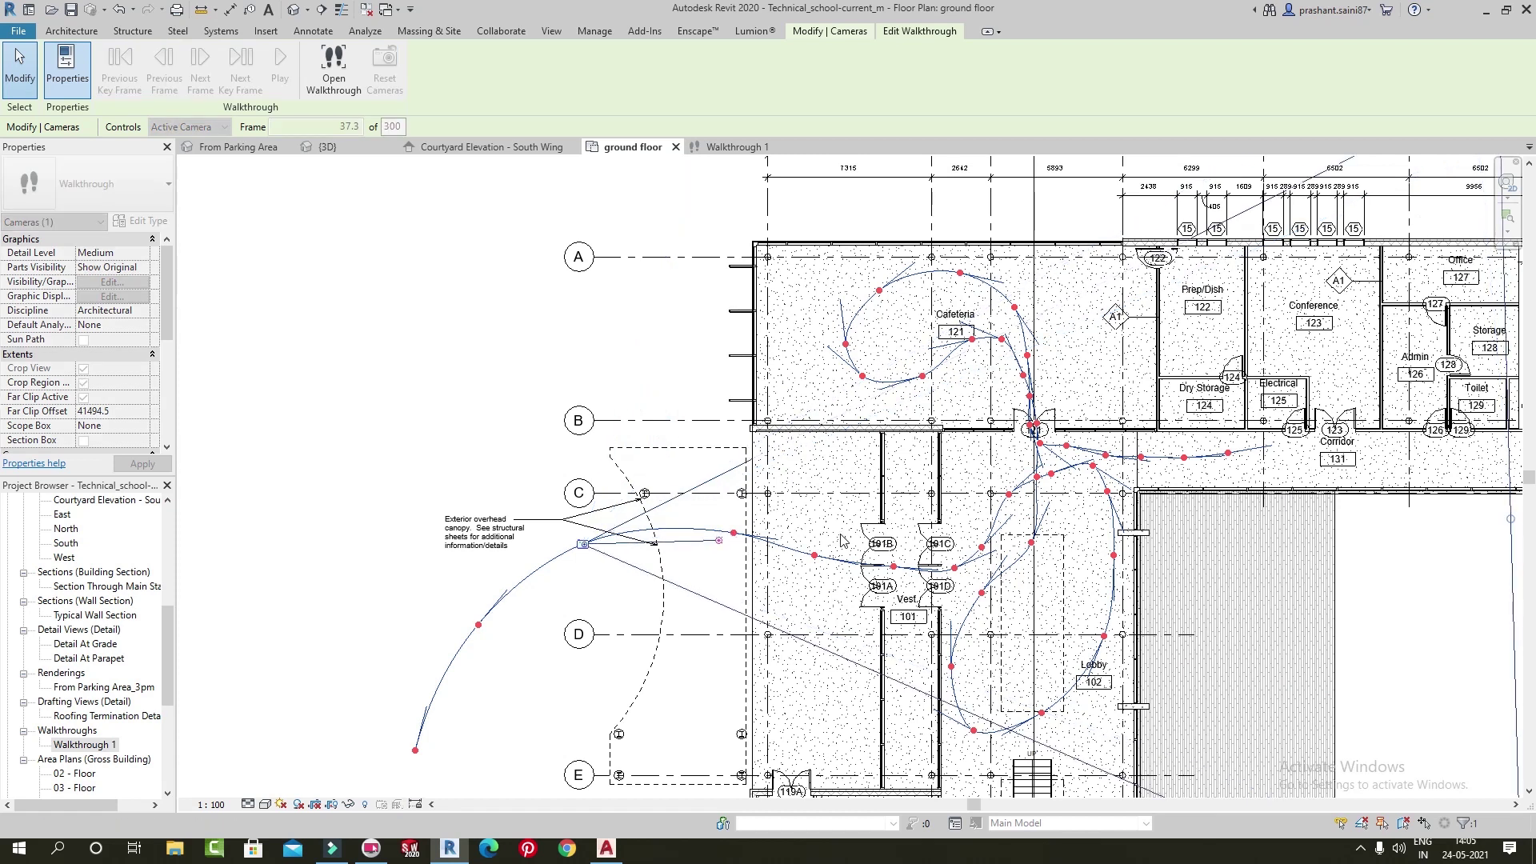
{"action": "left_click", "coordinate": [334, 68]}
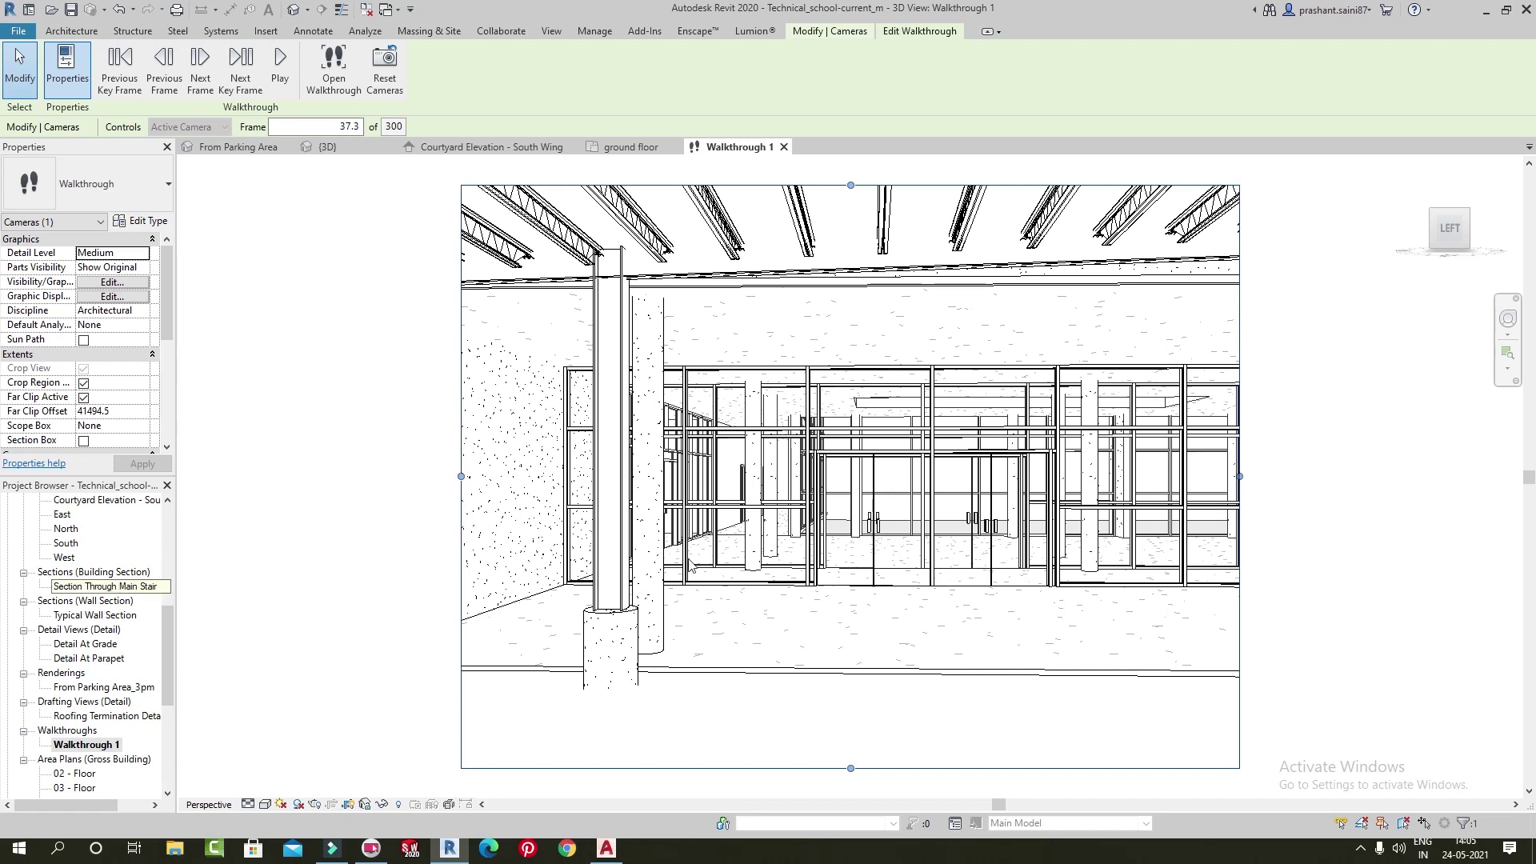
{"action": "right_click", "coordinate": [90, 752]}
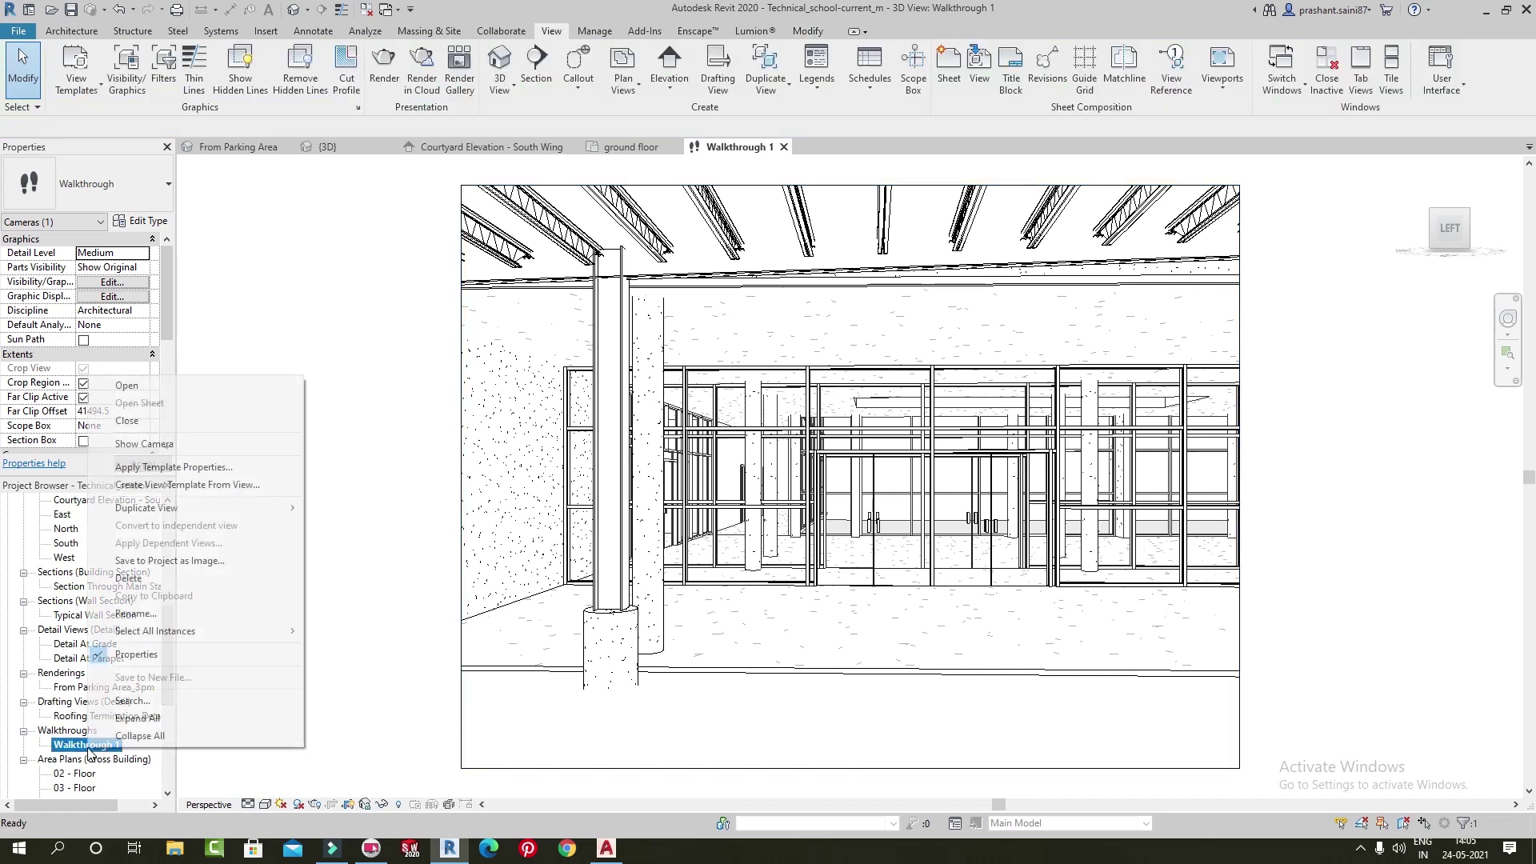
{"action": "left_click", "coordinate": [126, 384]}
{"action": "left_click_drag", "start_coordinate": [166, 633], "coordinate": [168, 500]}
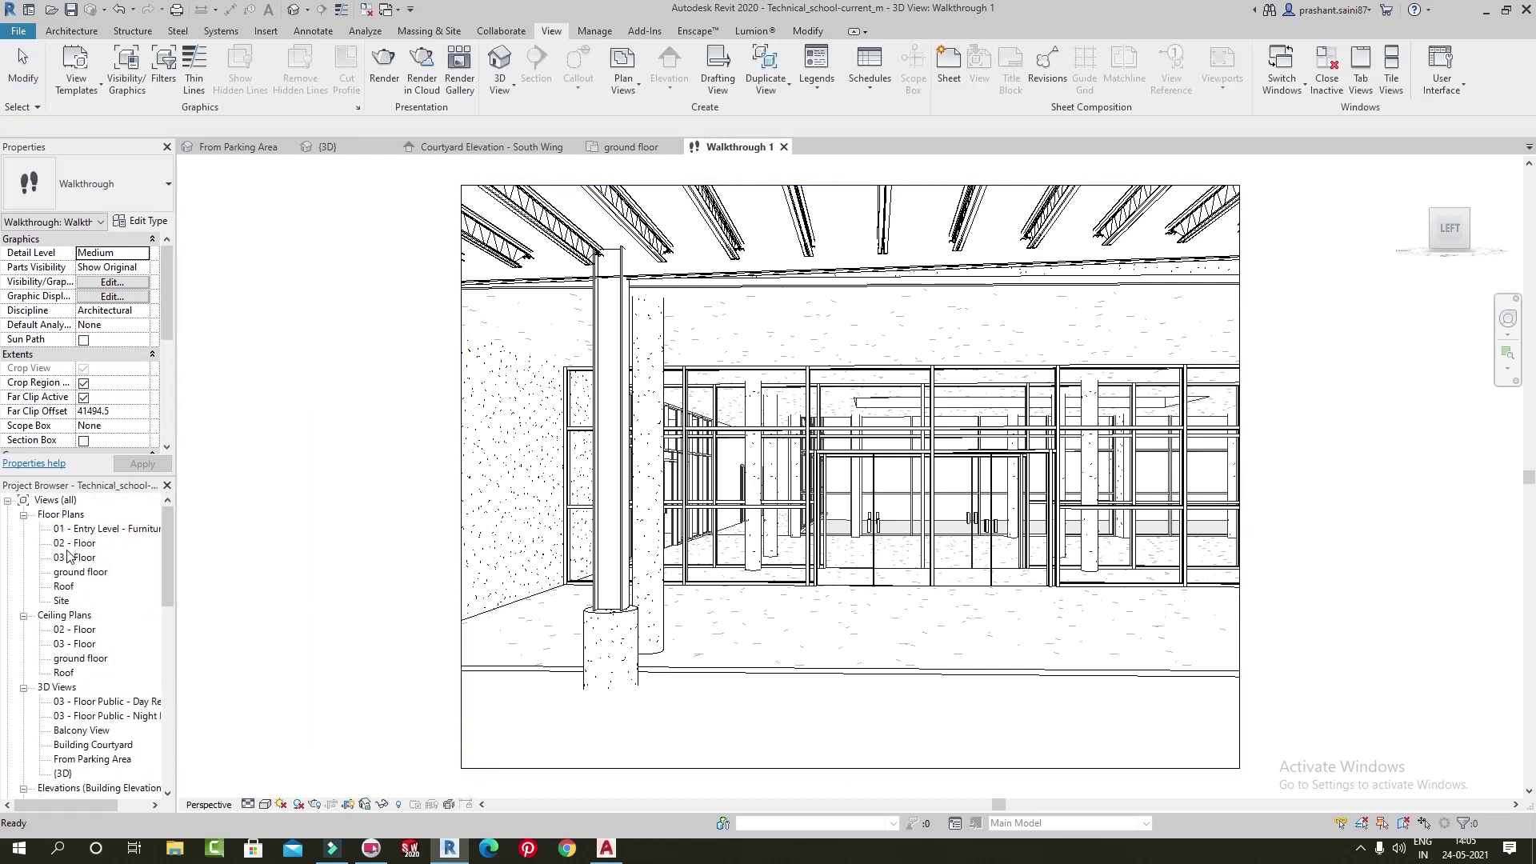
Return to the ground floor plan near the entrance and resume walkthrough editing
{"action": "double_click", "coordinate": [80, 572]}
{"action": "mouse_move", "coordinate": [741, 419]}
{"action": "middle_mouse_down"}
{"action": "mouse_move", "coordinate": [670, 376]}
{"action": "mouse_move", "coordinate": [610, 292]}
{"action": "middle_mouse_up"}
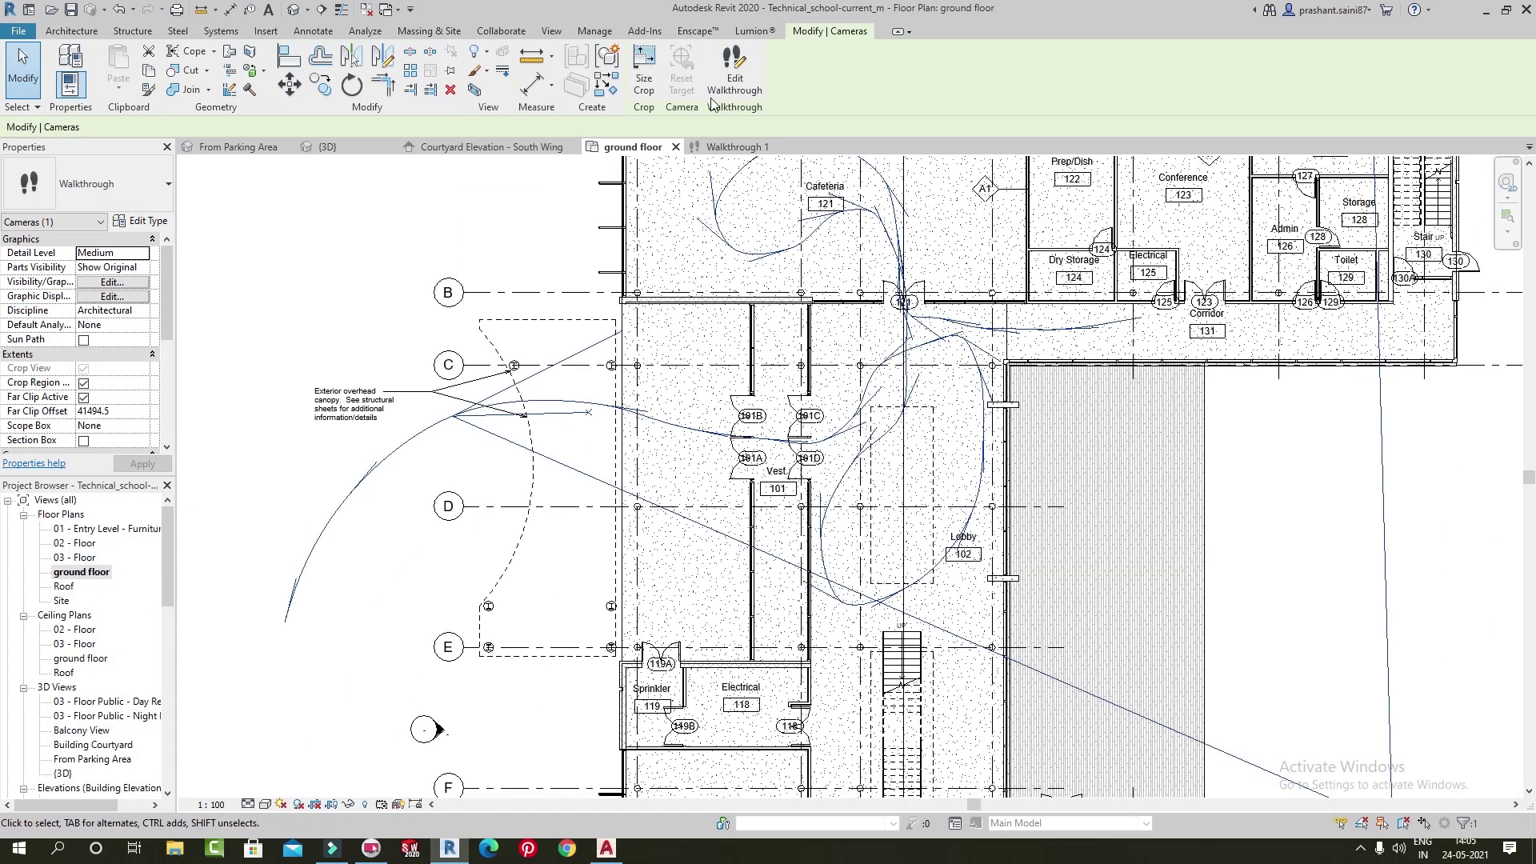
{"action": "left_click", "coordinate": [734, 78]}
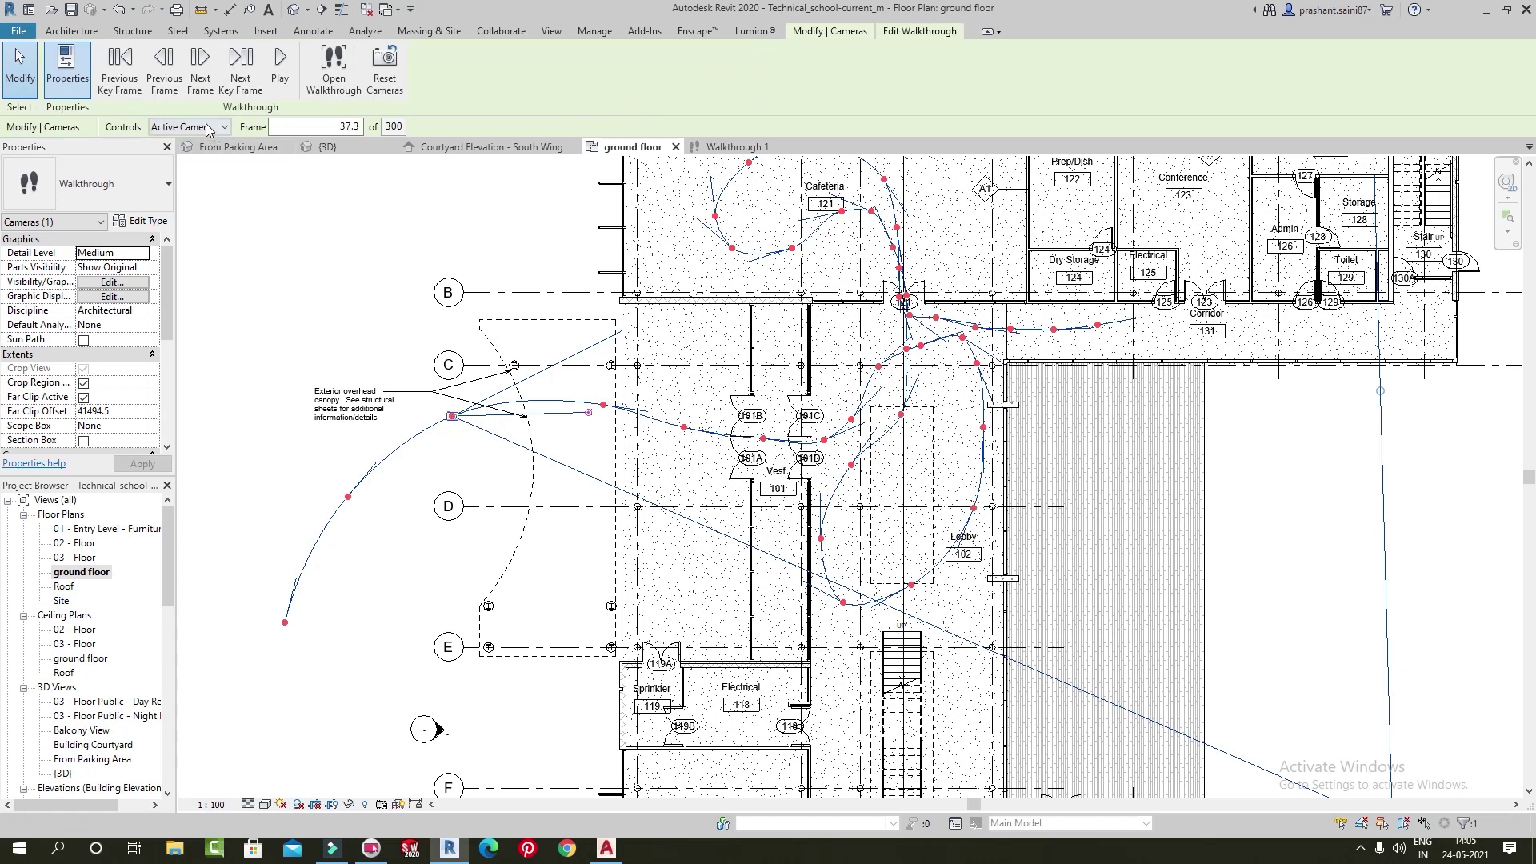
{"action": "left_click", "coordinate": [188, 127]}
Set Controls to Path and drag the key frame near the entrance canopy
{"action": "left_click", "coordinate": [189, 156]}
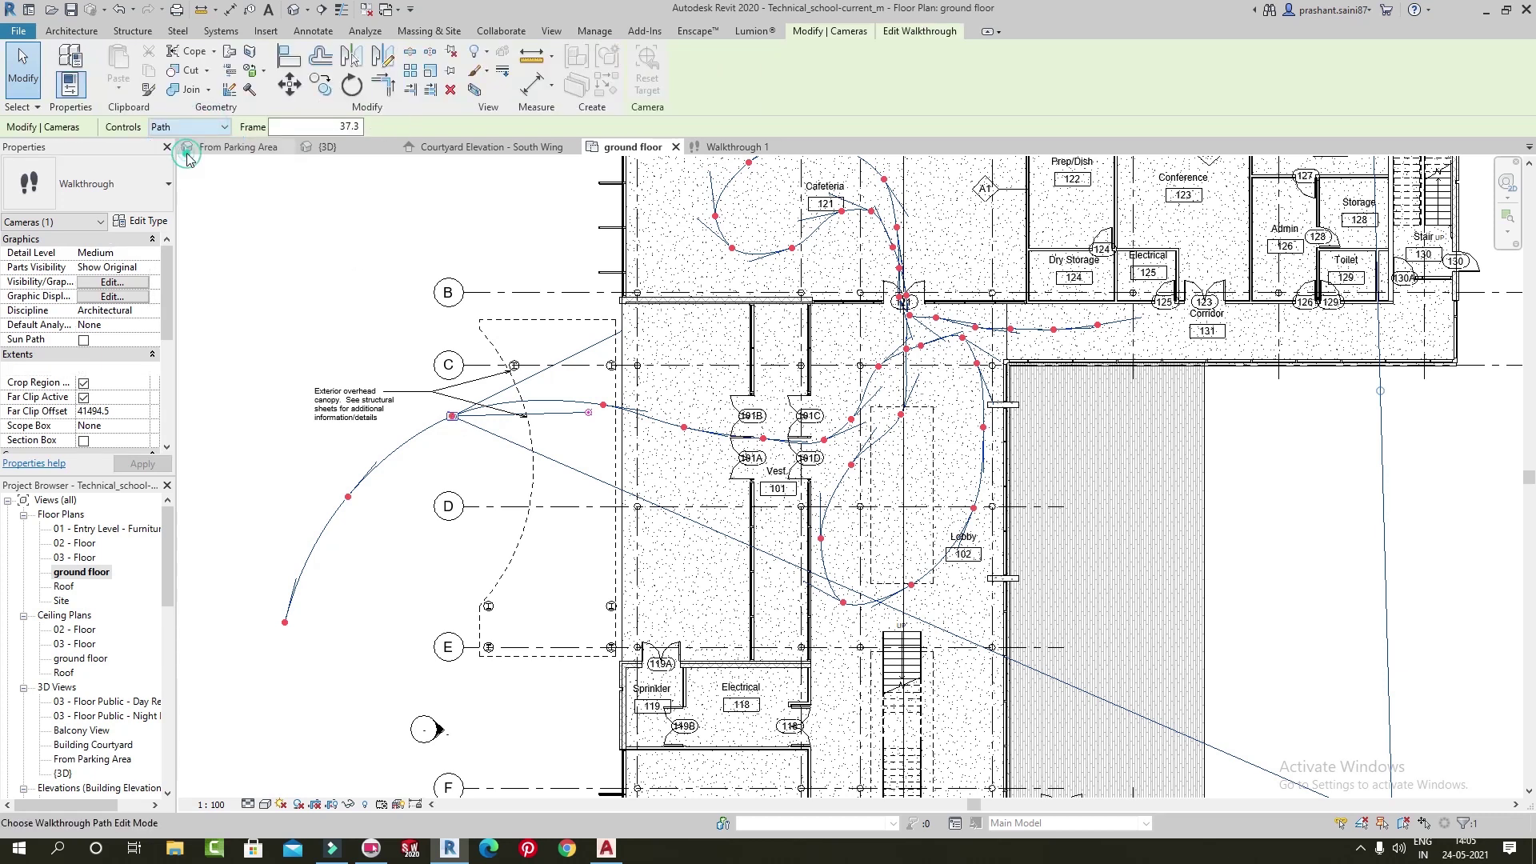
{"action": "scroll", "coordinate": [632, 410], "scroll_direction": "down", "scroll_amount": 1}
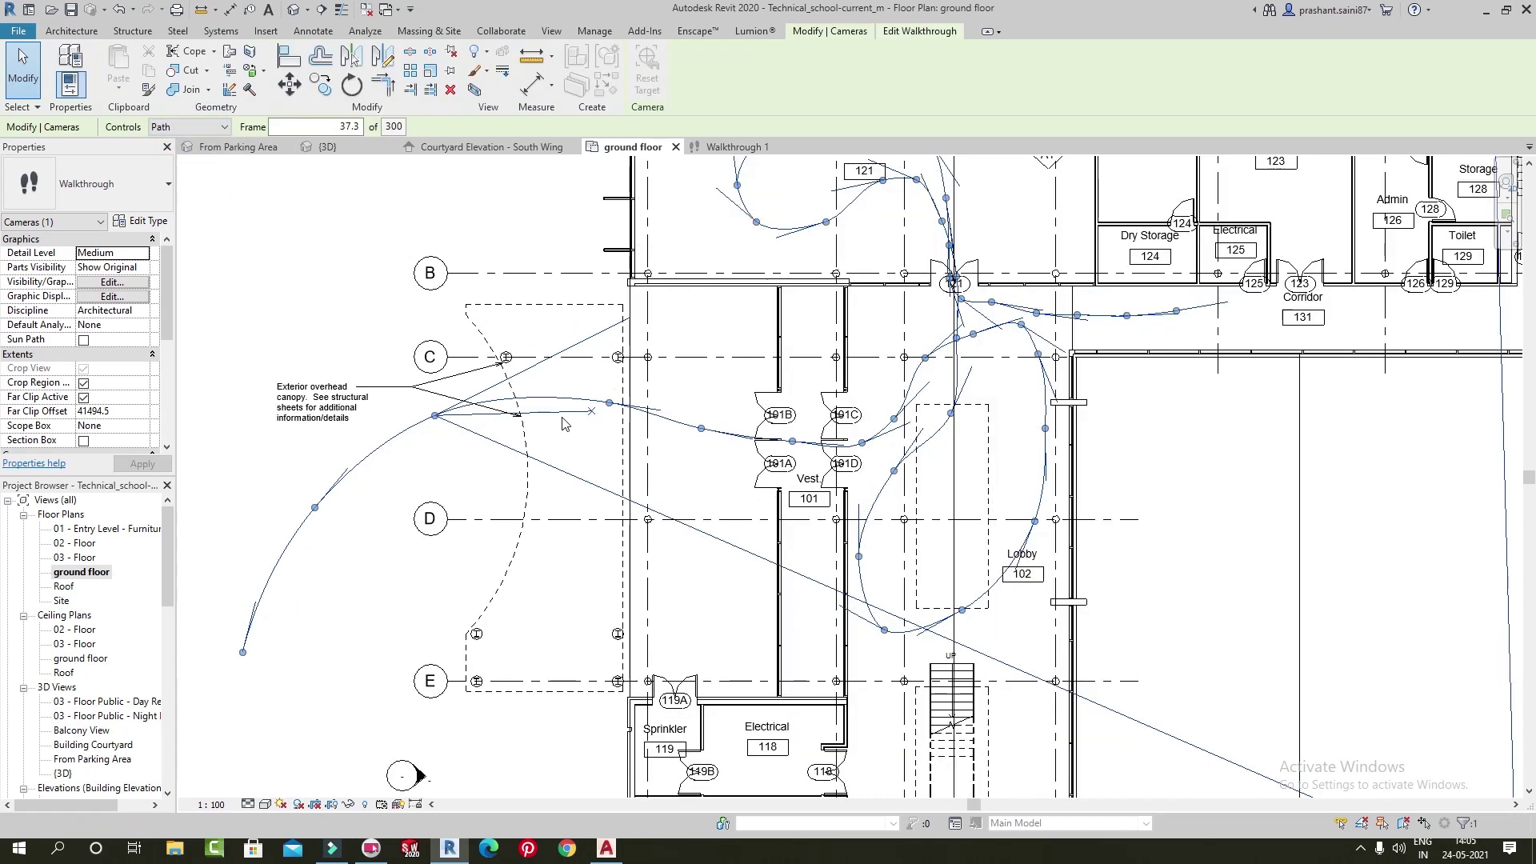
{"action": "scroll", "coordinate": [570, 423], "scroll_direction": "up", "scroll_amount": 2}
{"action": "middle_click_drag", "start_coordinate": [402, 417], "coordinate": [424, 468]}
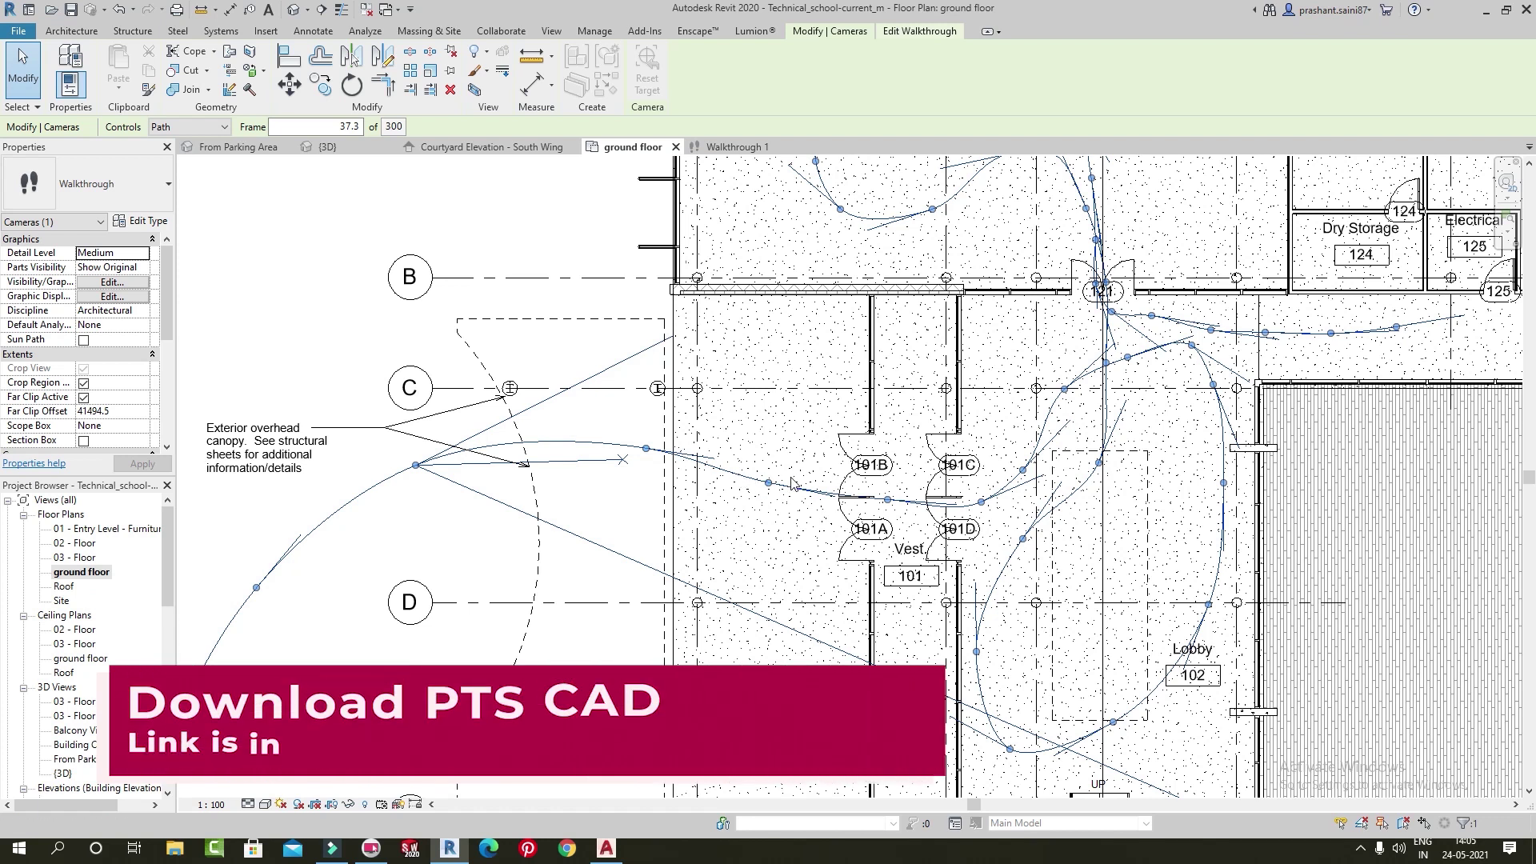
{"action": "left_click_drag", "start_coordinate": [767, 481], "coordinate": [630, 407]}
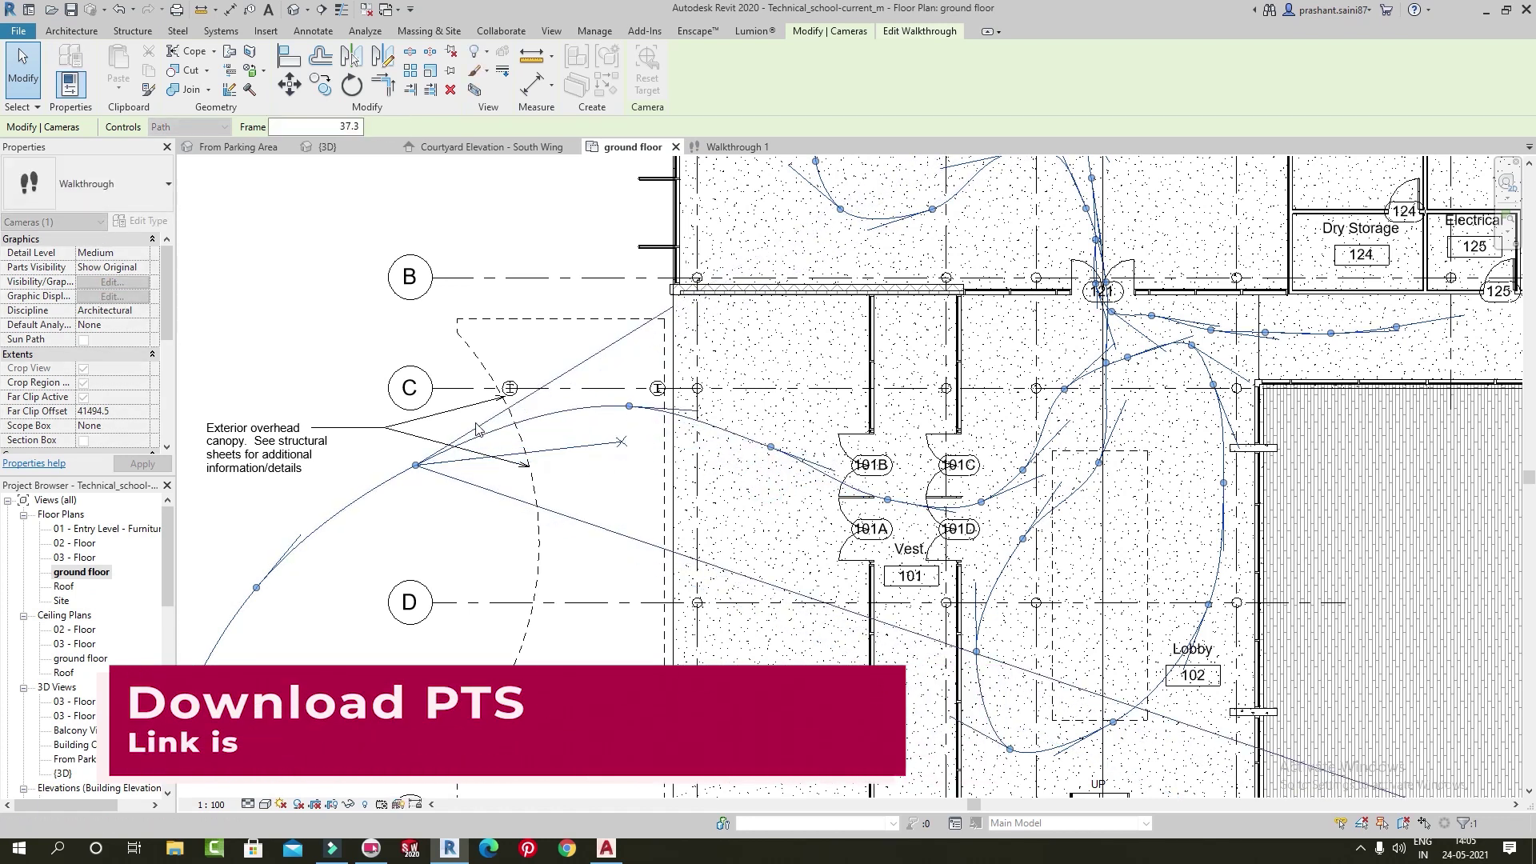
Play the walkthrough preview briefly, then stop it with Esc and confirm
{"action": "scroll", "coordinate": [864, 498], "scroll_direction": "down", "scroll_amount": 2}
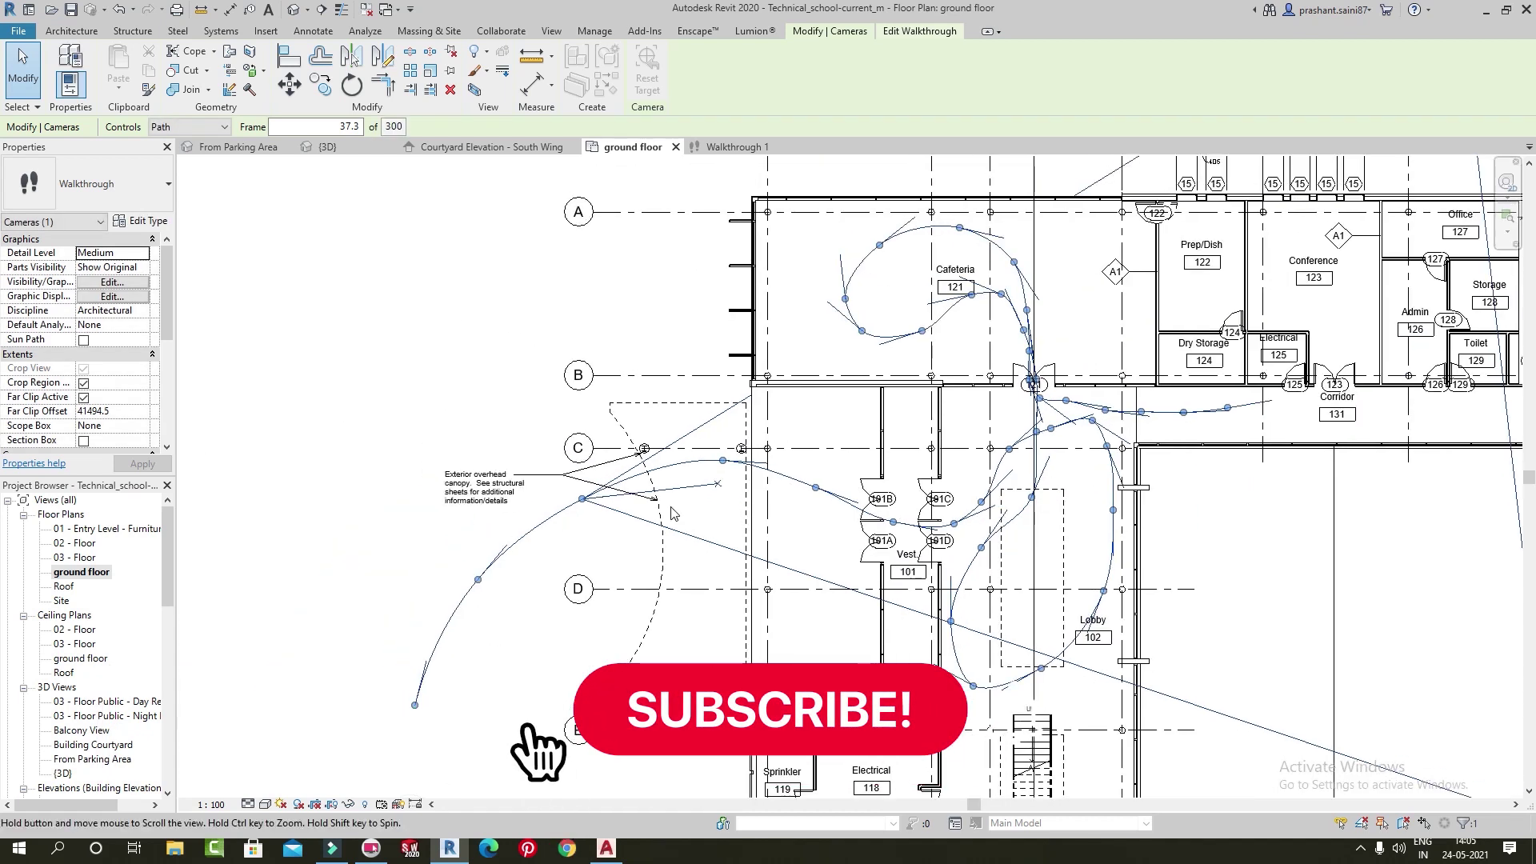
{"action": "left_click", "coordinate": [920, 30]}
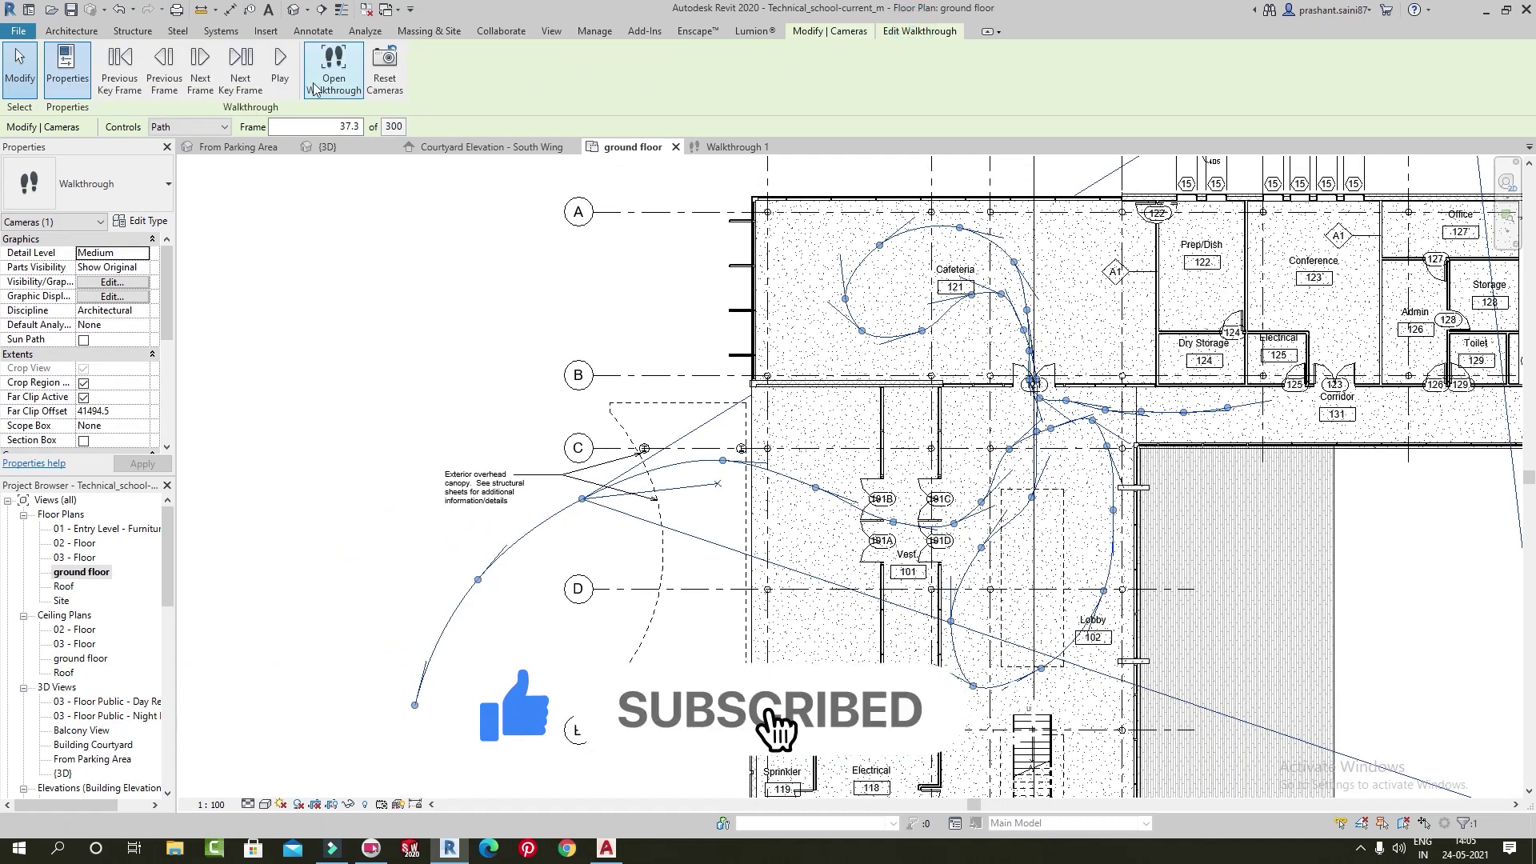
{"action": "left_click", "coordinate": [280, 72]}
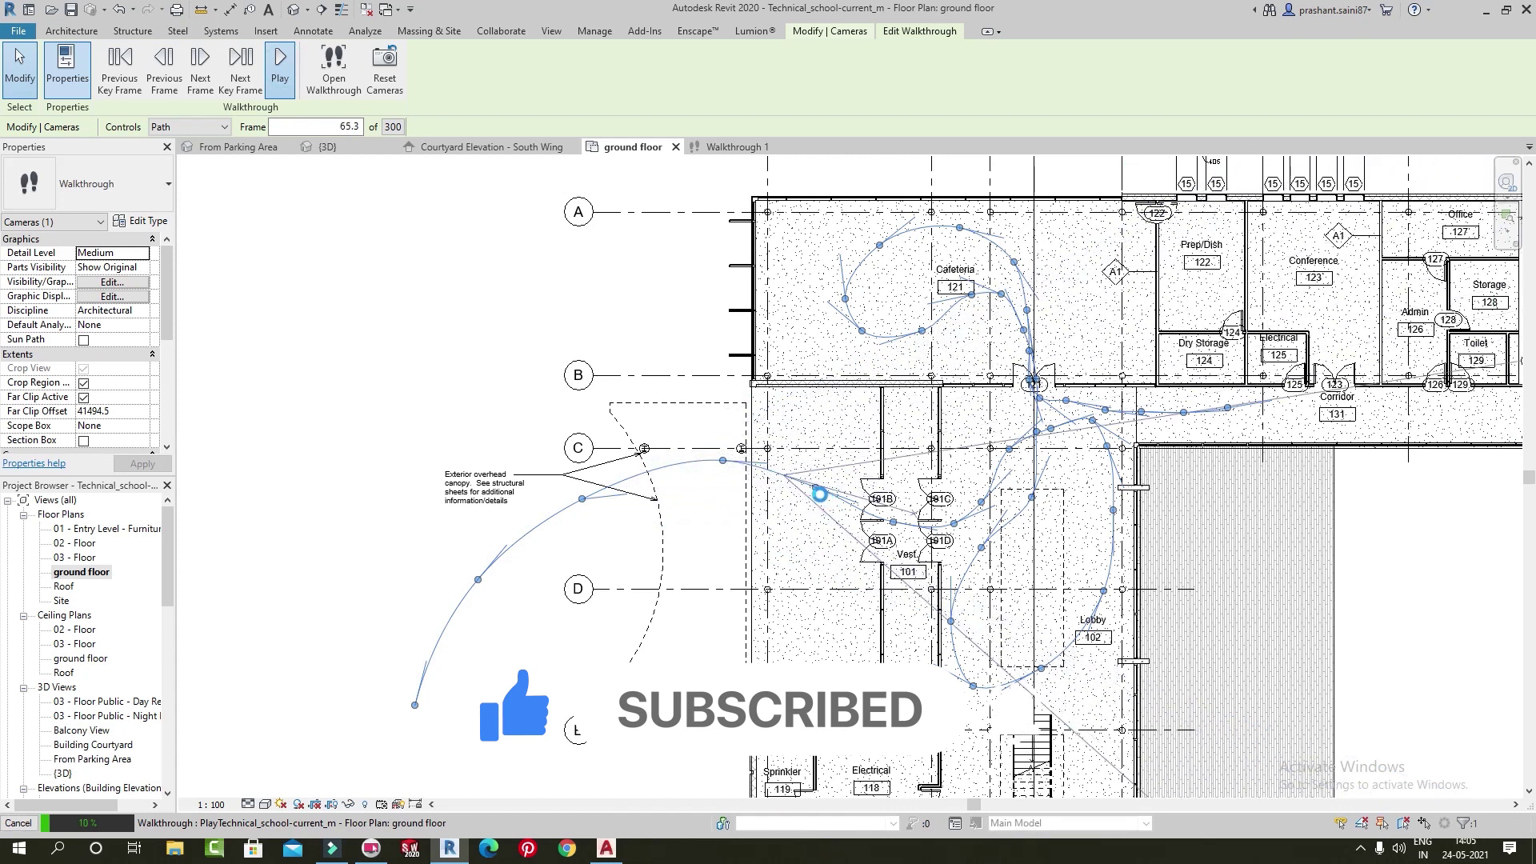
{"action": "key", "text": "Escape"}
{"action": "left_click", "coordinate": [806, 441]}
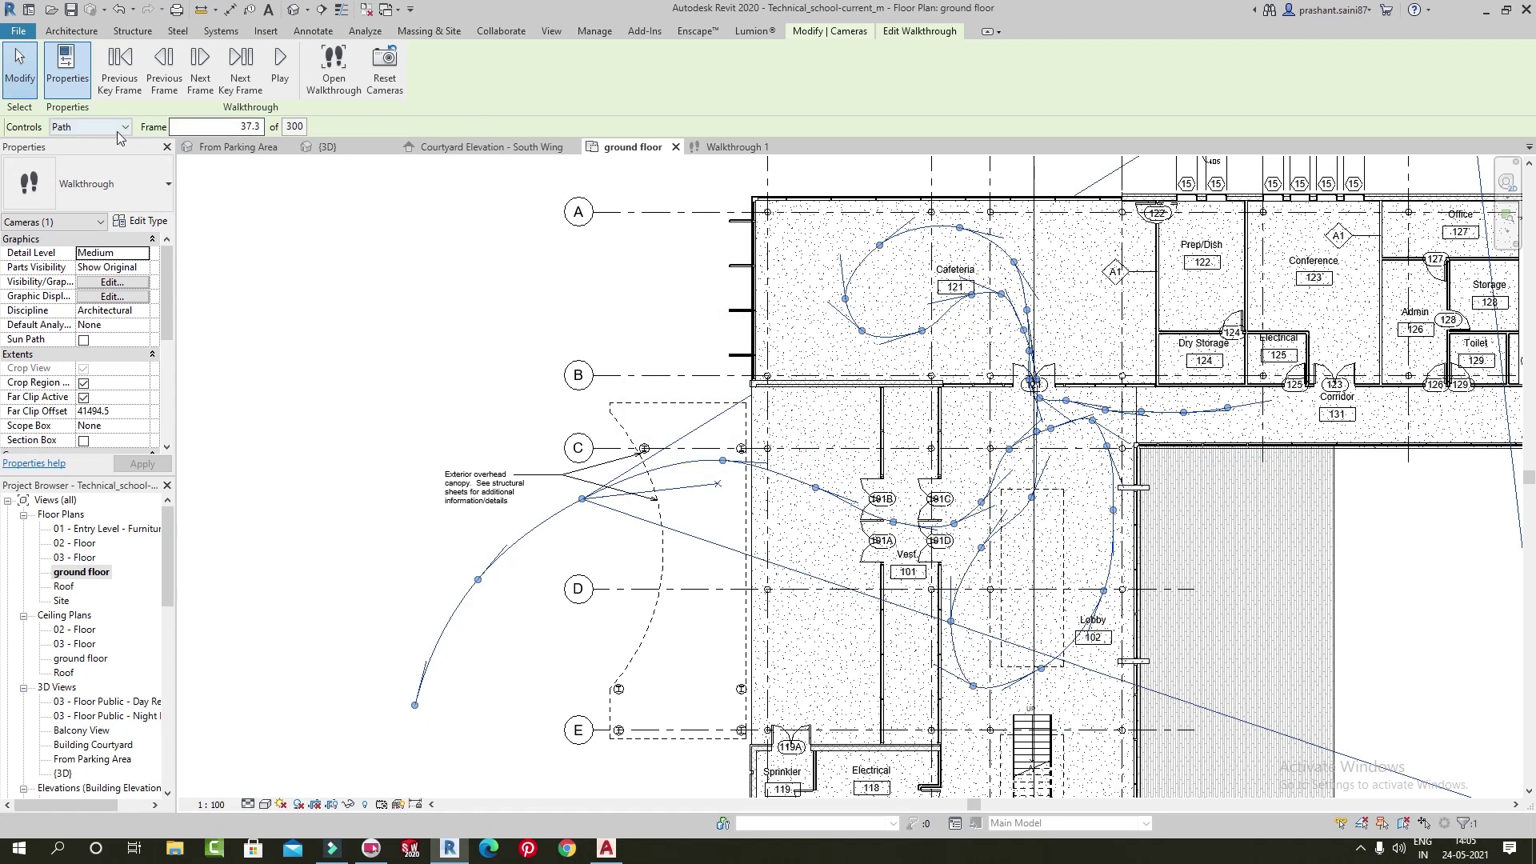
Keep Controls on Path and drag the canopy and Cafeteria key frames to reshape the path
{"action": "left_click", "coordinate": [96, 126]}
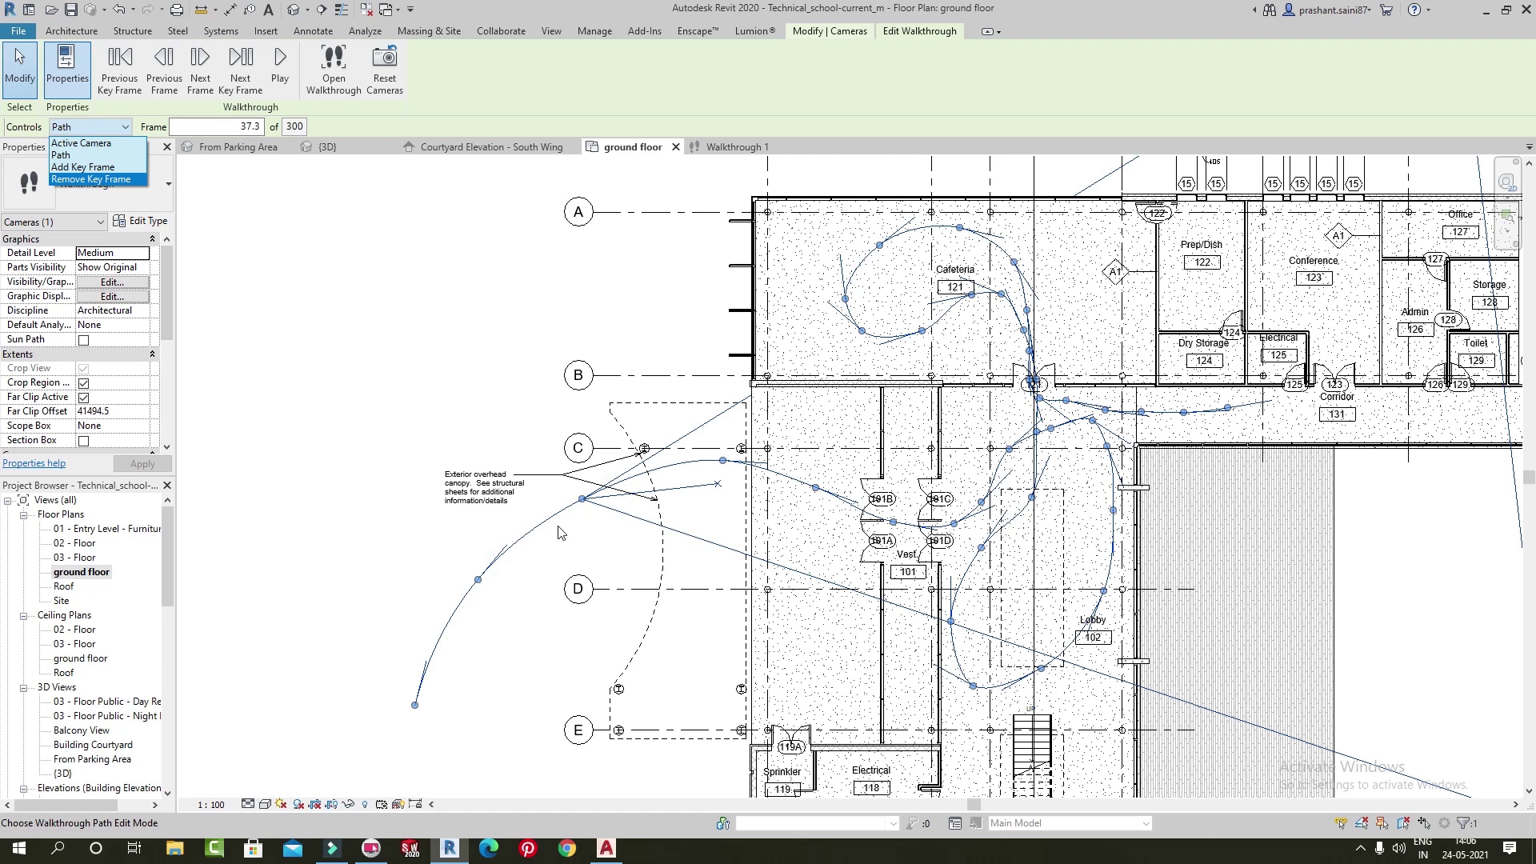
{"action": "left_click", "coordinate": [582, 503]}
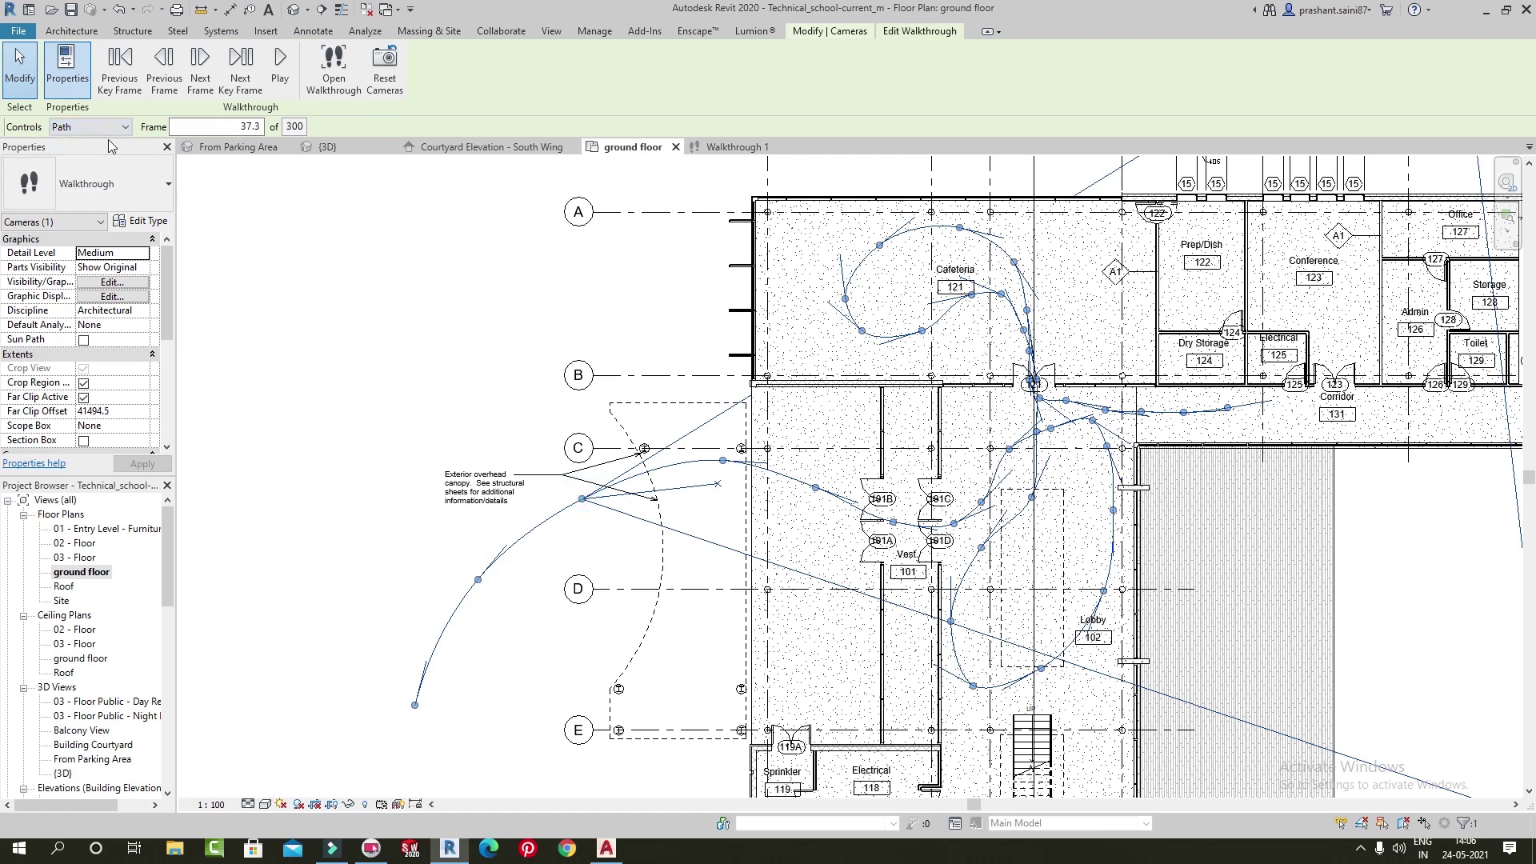
{"action": "middle_click_drag", "start_coordinate": [480, 308], "coordinate": [412, 267]}
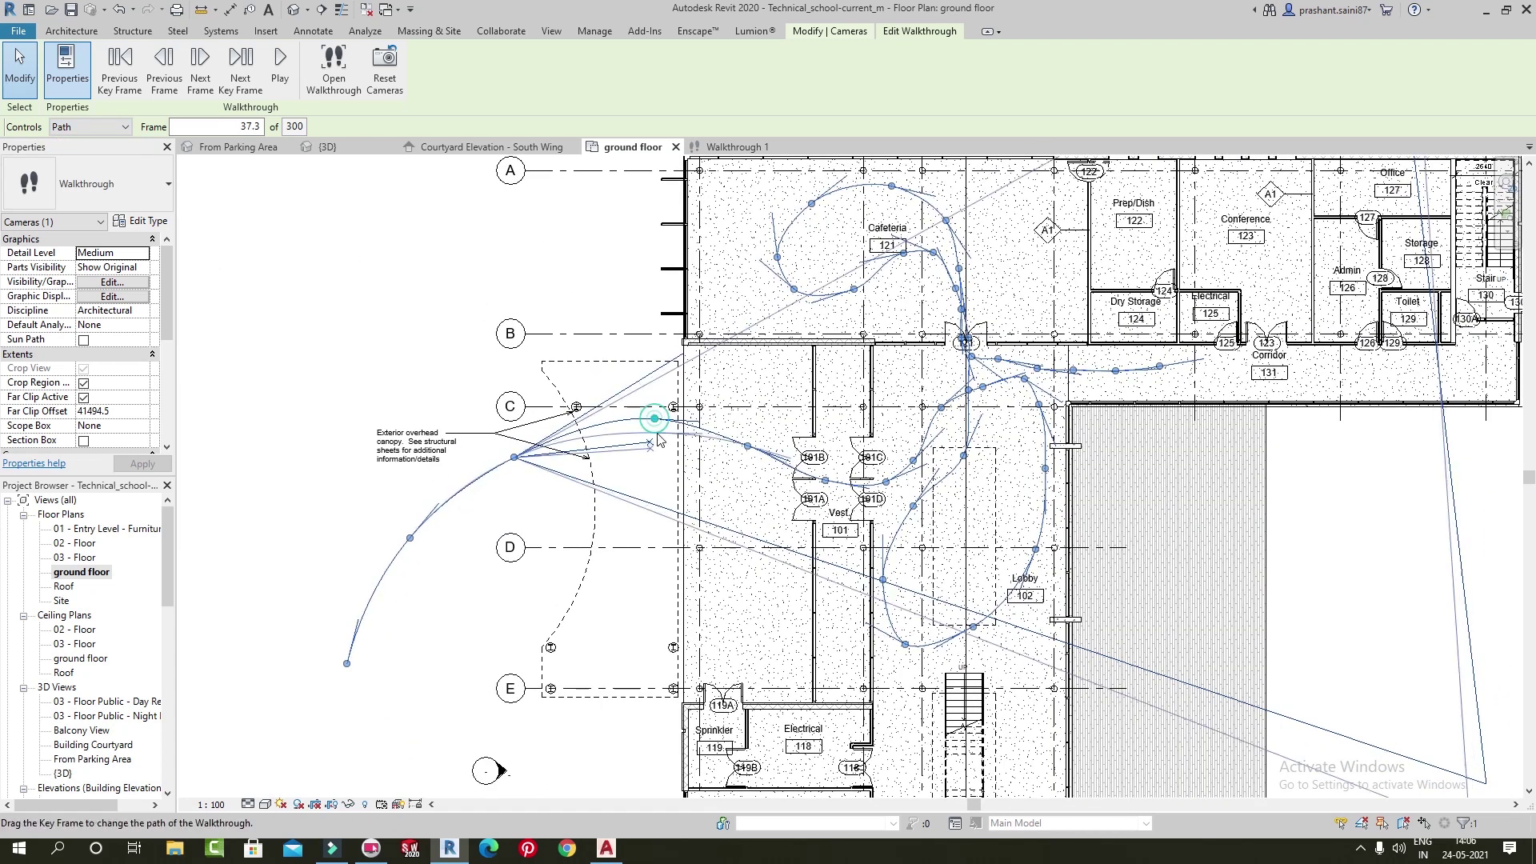
{"action": "left_click_drag", "start_coordinate": [658, 438], "coordinate": [520, 467]}
{"action": "left_click_drag", "start_coordinate": [853, 291], "coordinate": [893, 192]}
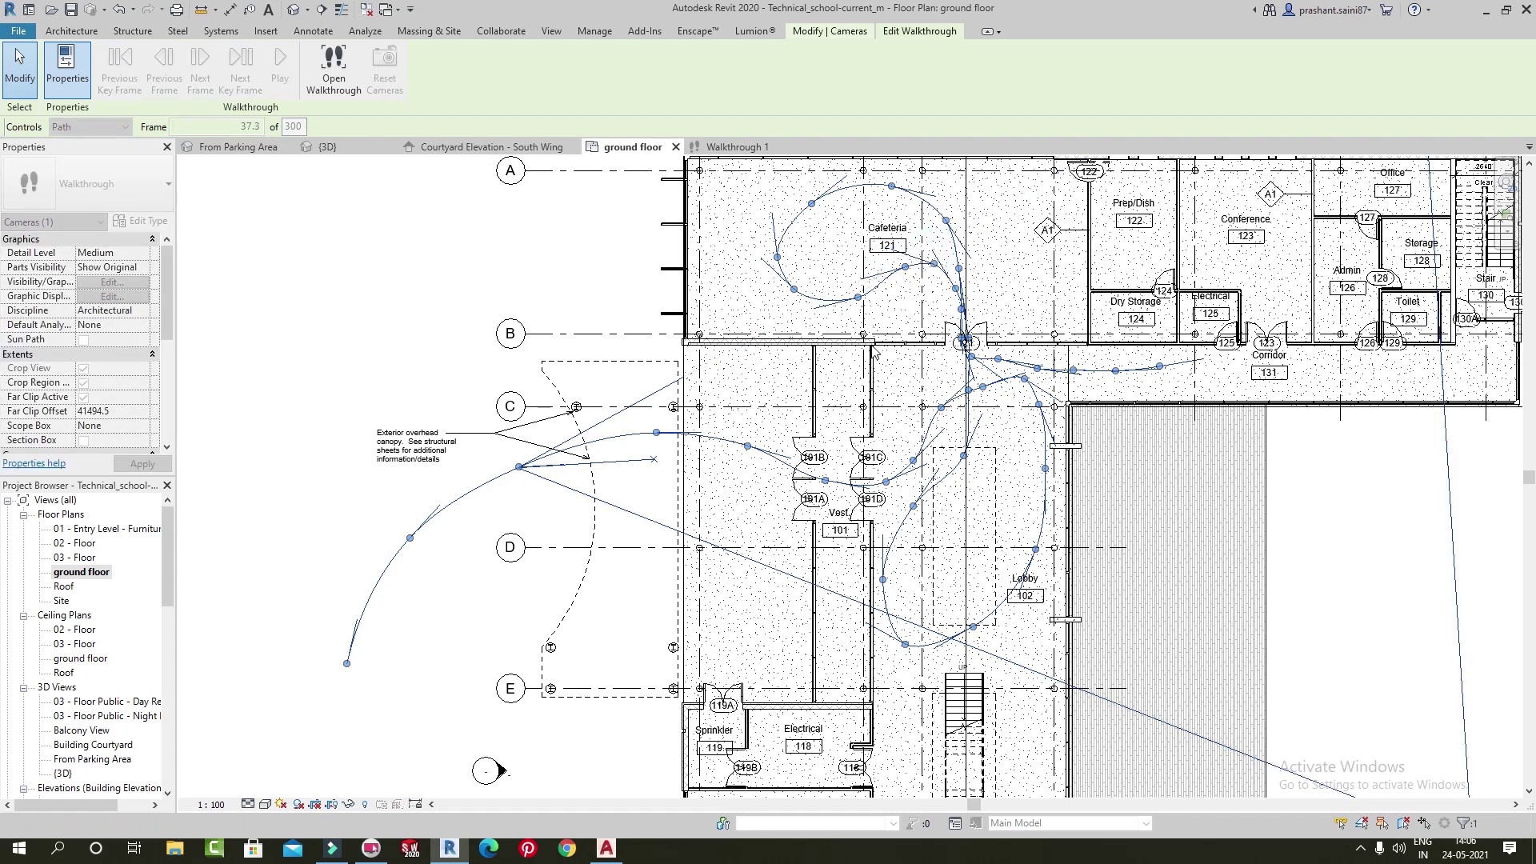
{"action": "scroll", "coordinate": [911, 264], "scroll_direction": "up", "scroll_amount": 2}
{"action": "middle_click_drag", "start_coordinate": [474, 178], "coordinate": [522, 178]}
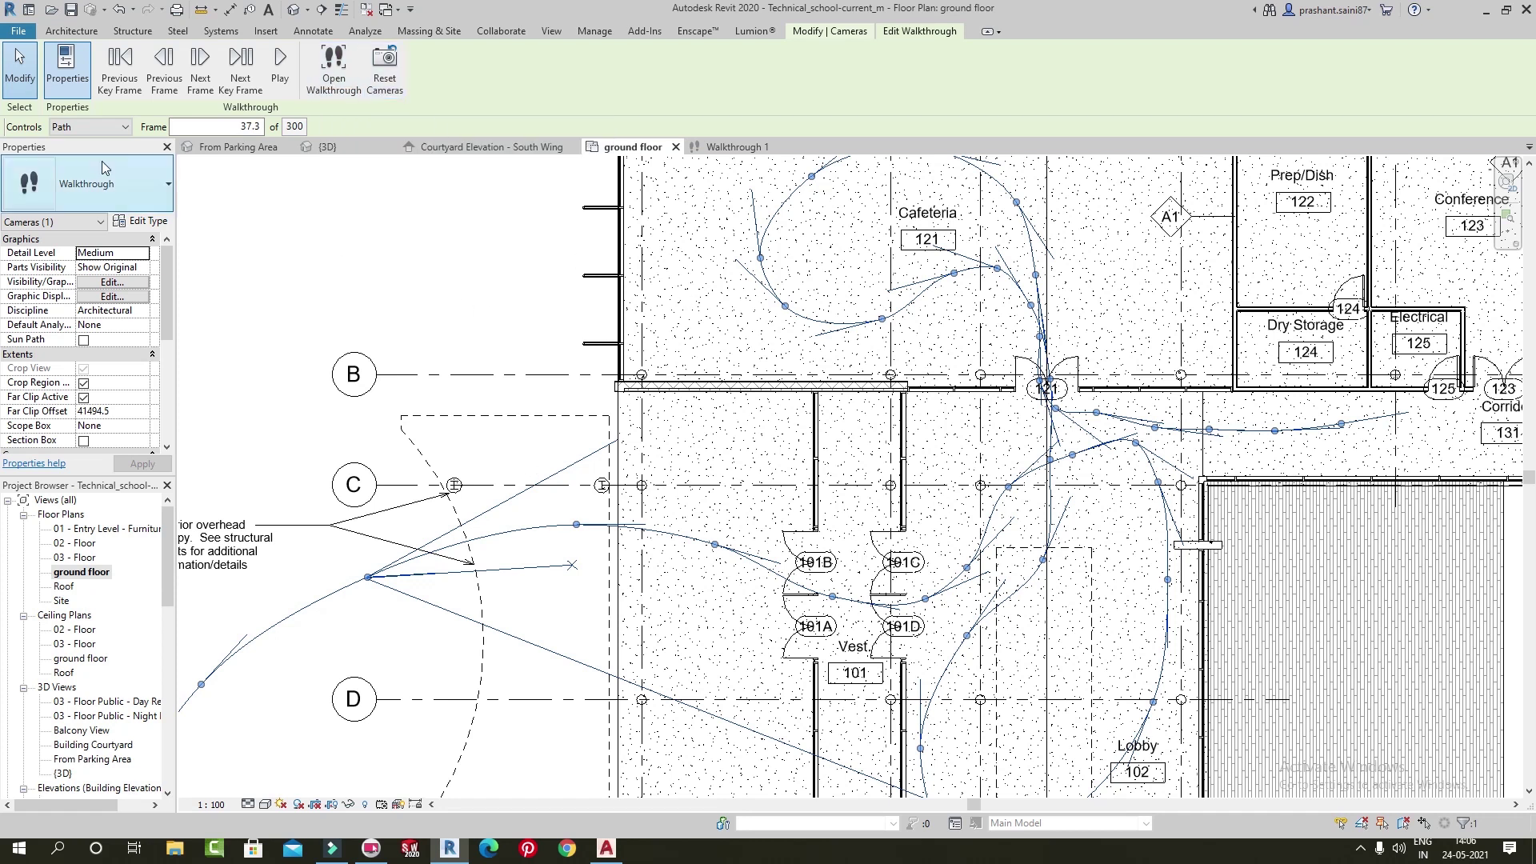
Set Controls to Active Camera and move the camera to frame 43
{"action": "left_click", "coordinate": [88, 126]}
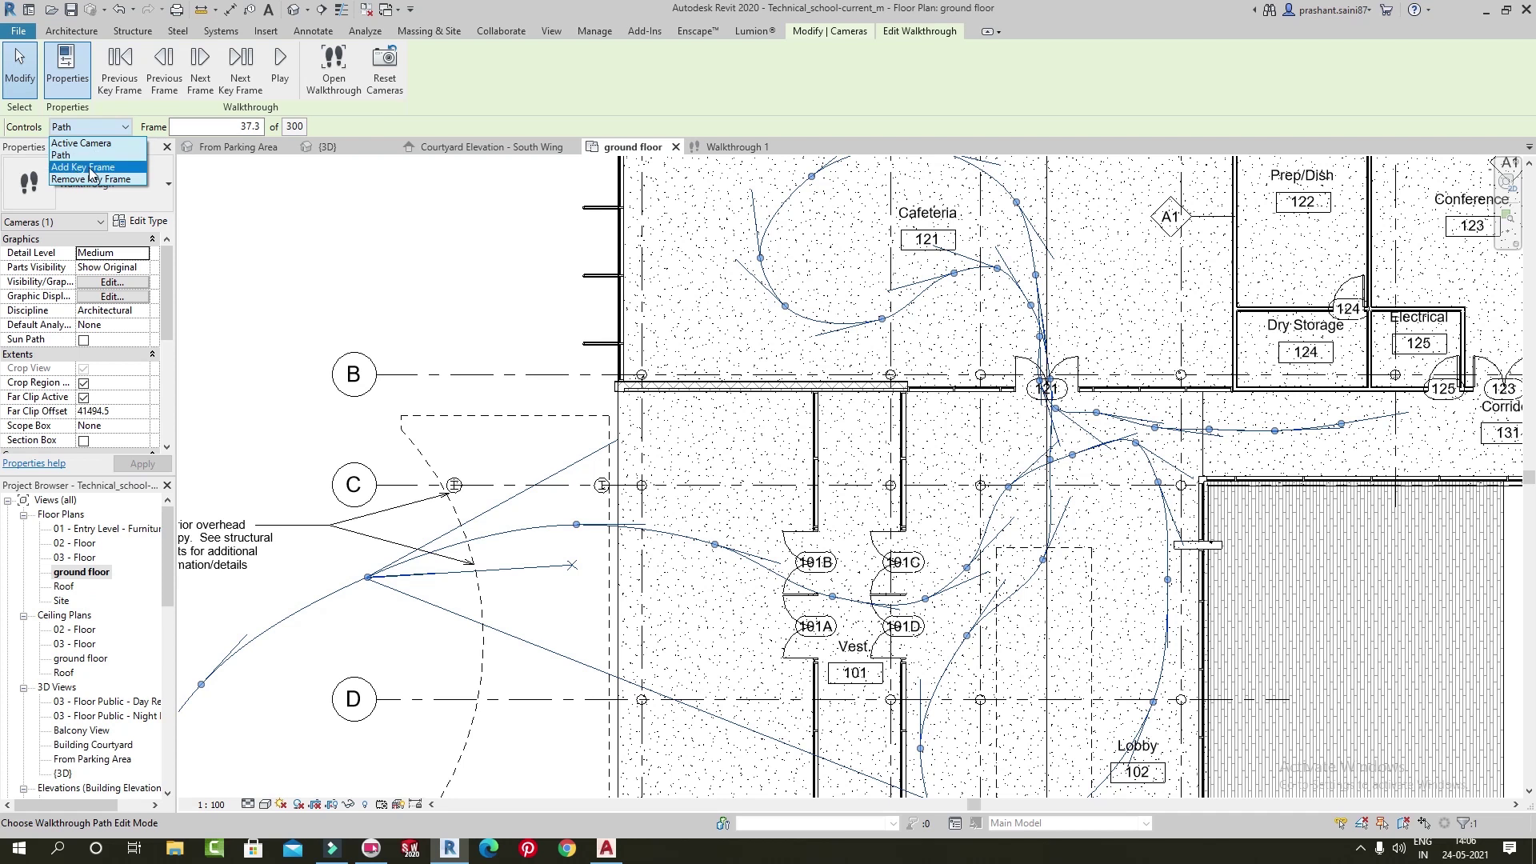
{"action": "left_click", "coordinate": [94, 167]}
{"action": "middle_click_drag", "start_coordinate": [373, 579], "coordinate": [422, 480]}
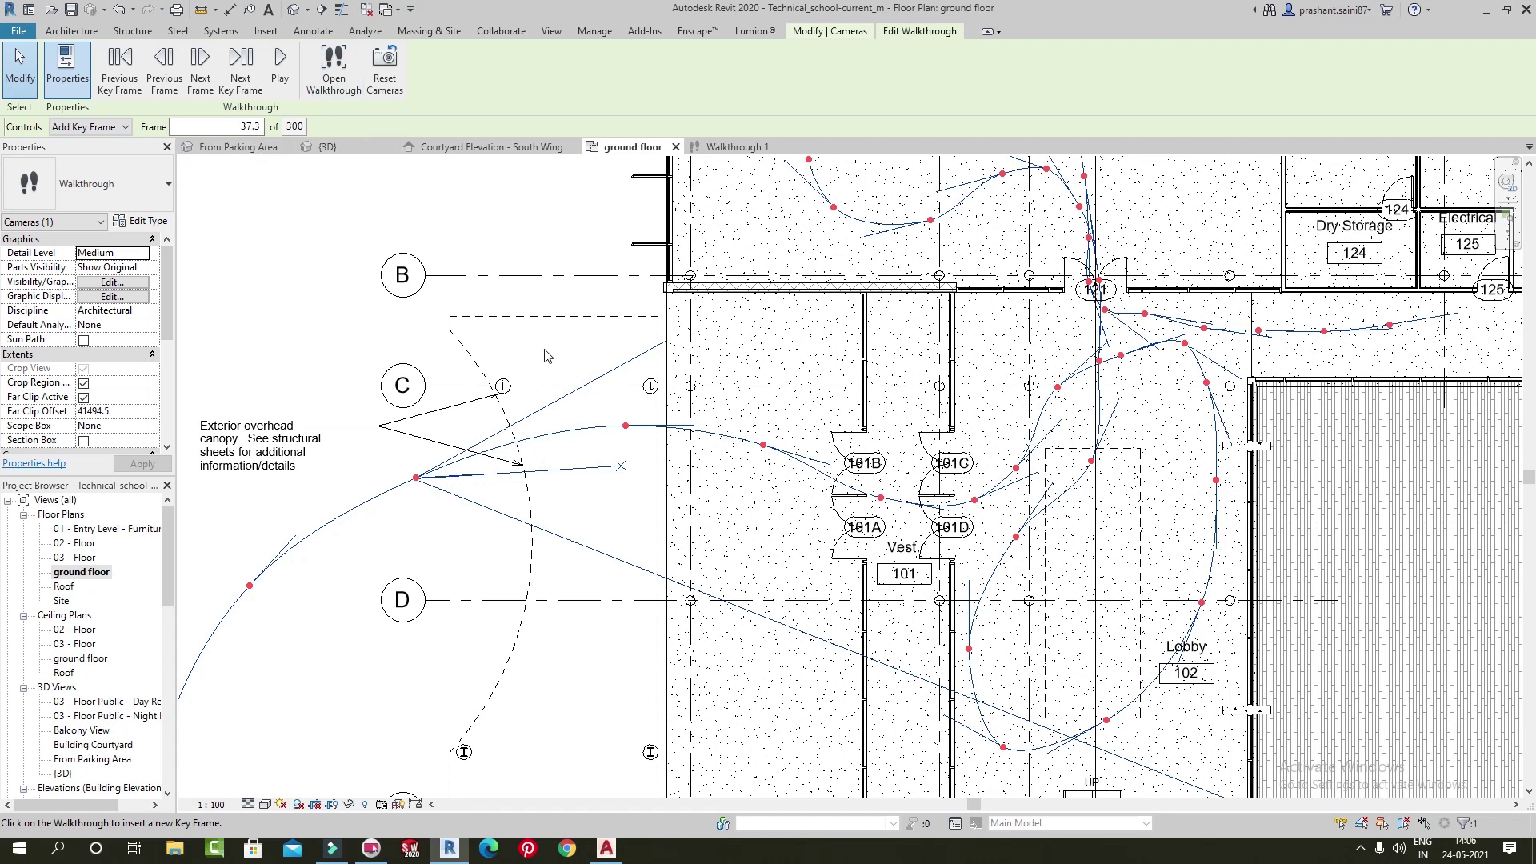
{"action": "left_click", "coordinate": [88, 128]}
{"action": "left_click", "coordinate": [84, 143]}
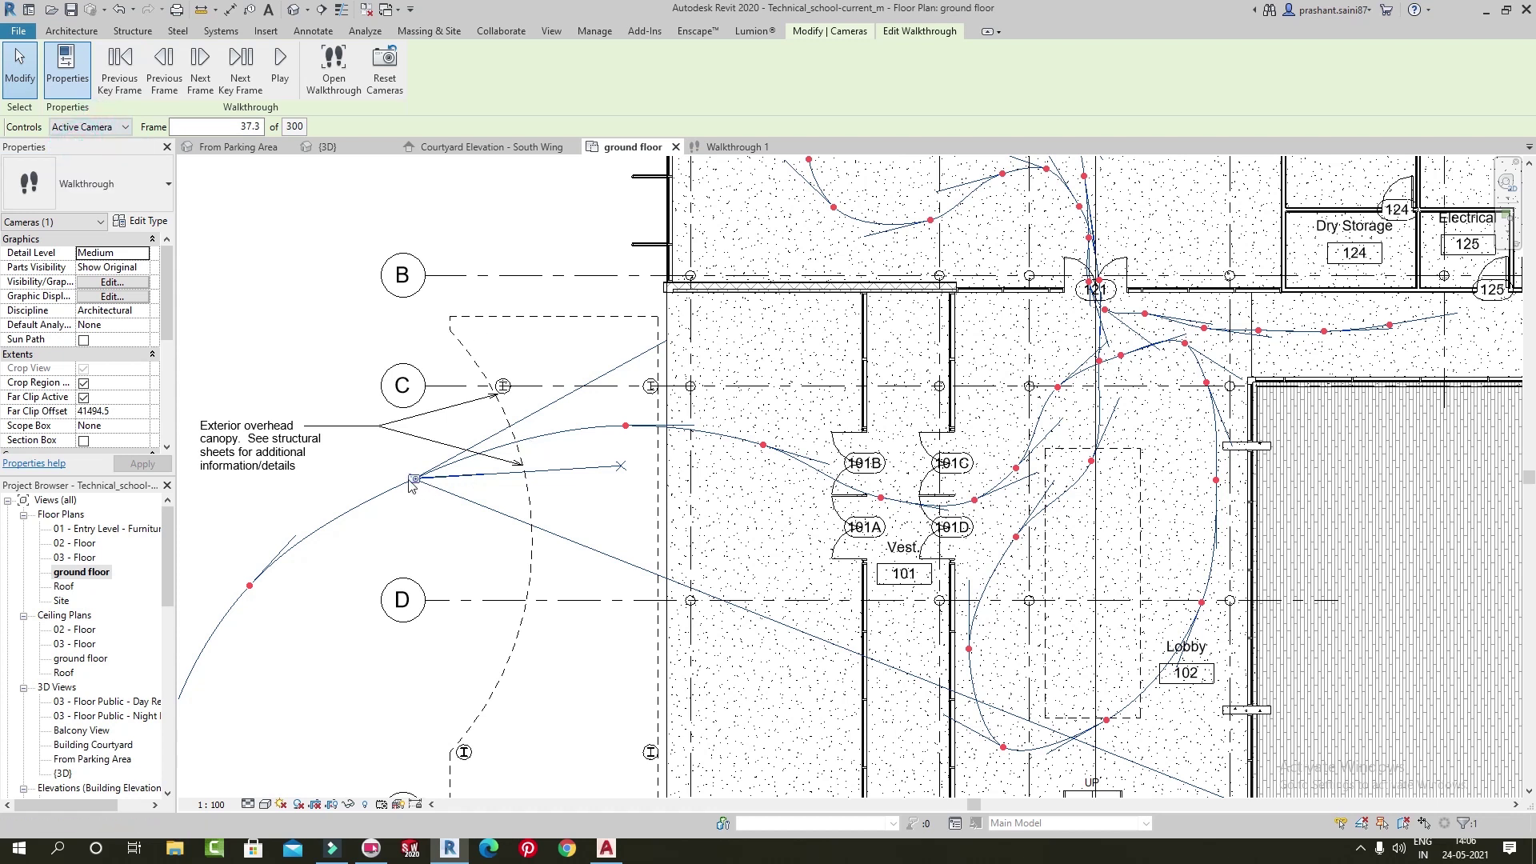
{"action": "left_click", "coordinate": [238, 127]}
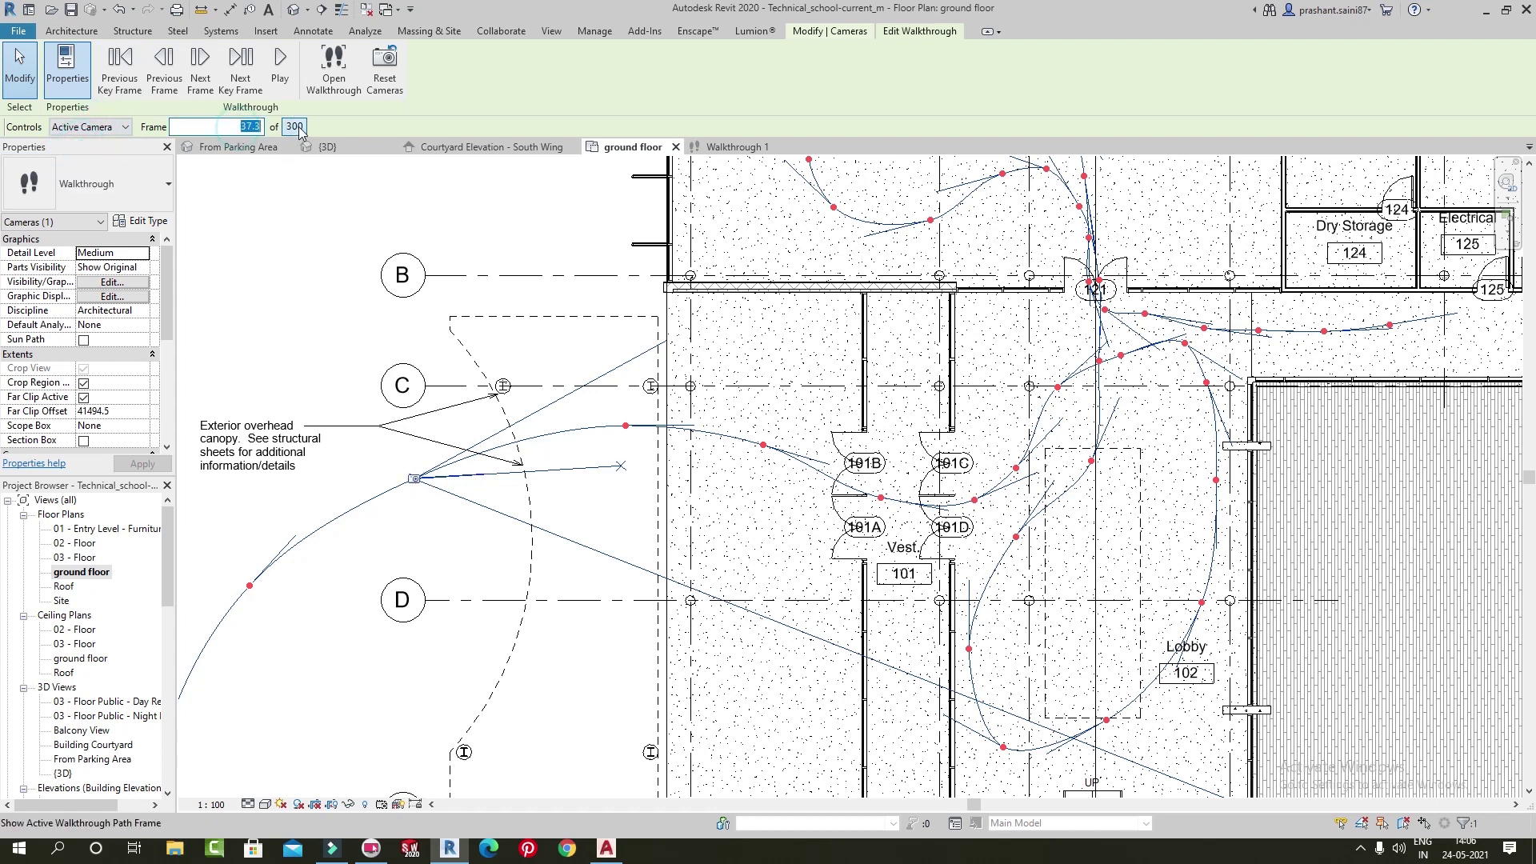
{"action": "type", "text": "43"}
{"action": "key", "text": "Return"}
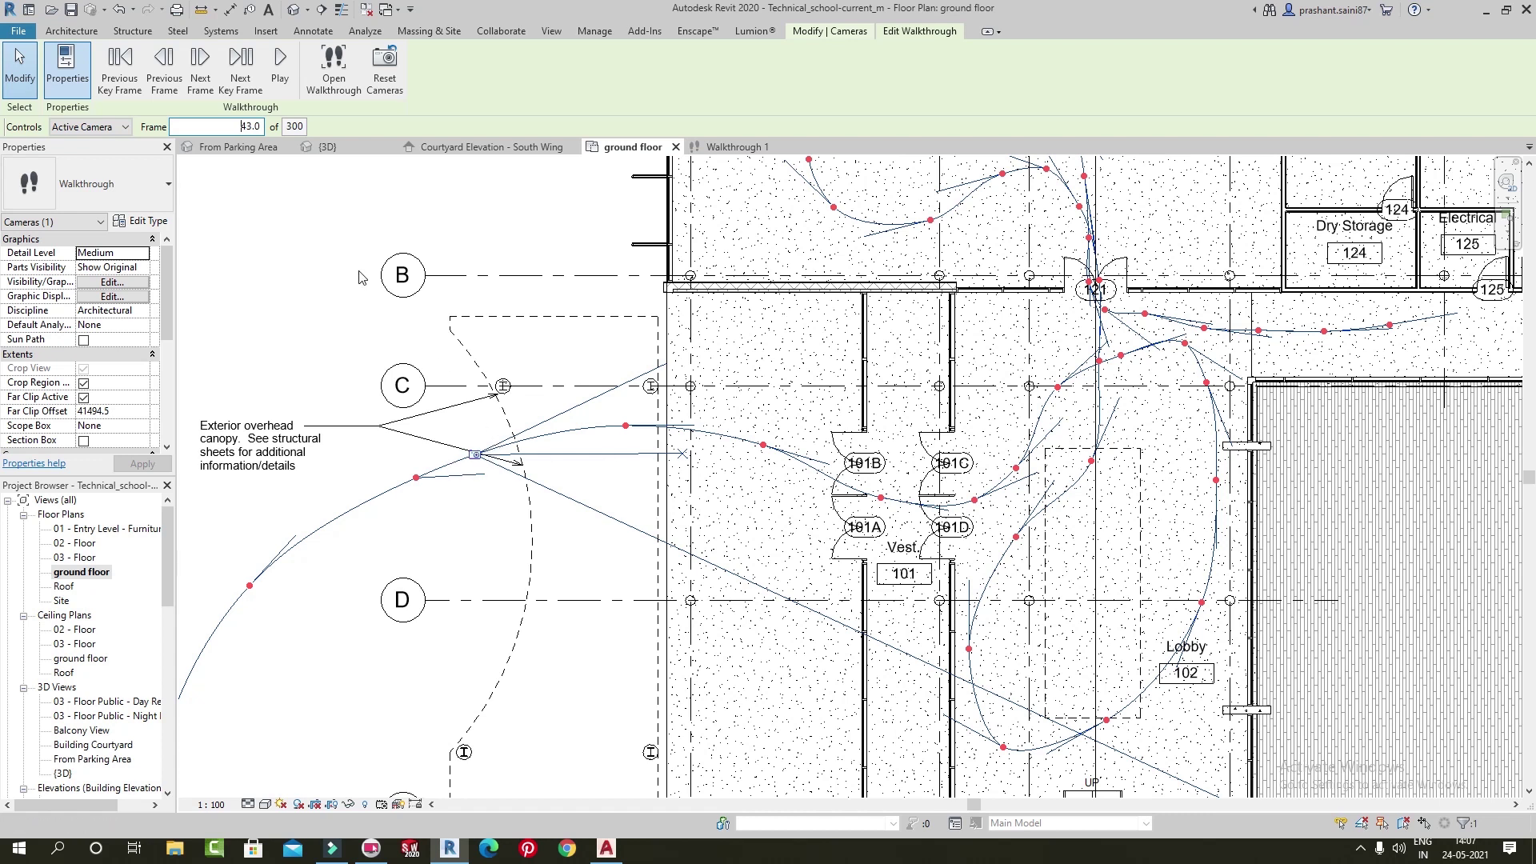
Add a new key frame on the path just past the entrance canopy
{"action": "left_click", "coordinate": [73, 126]}
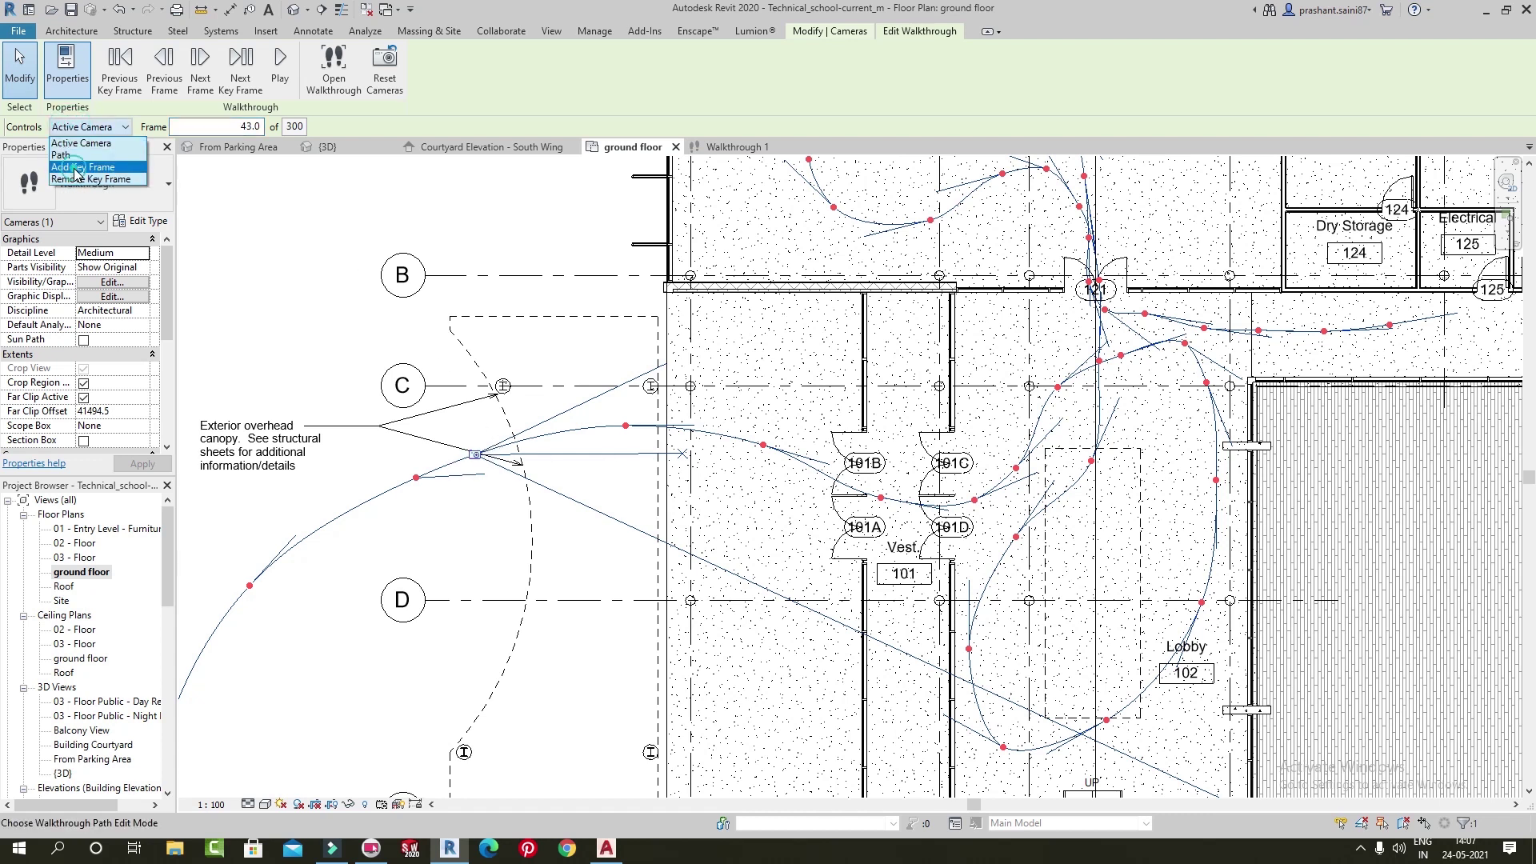
{"action": "left_click", "coordinate": [75, 167]}
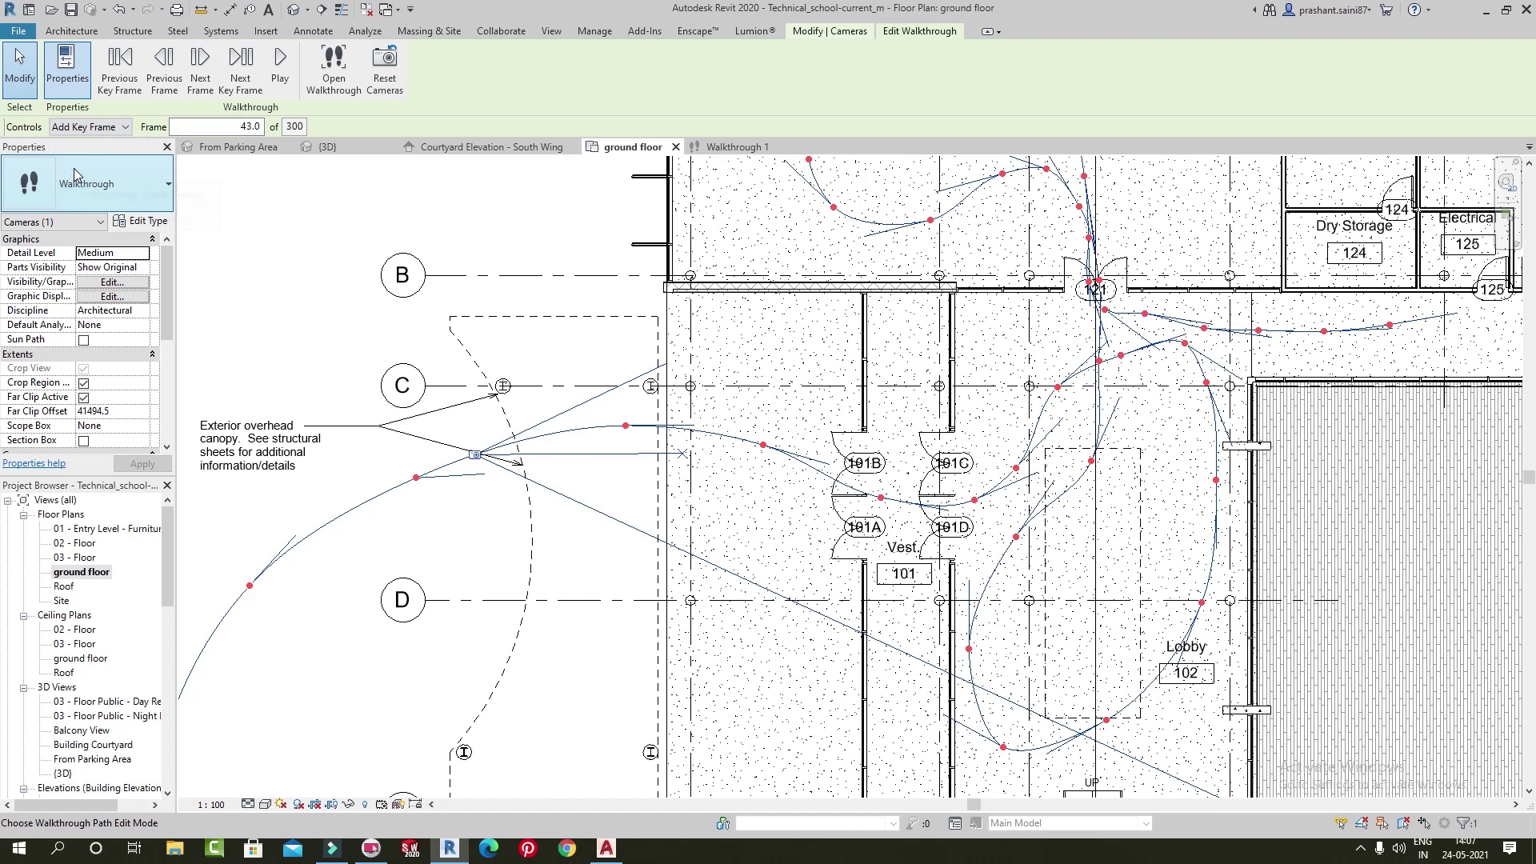
{"action": "left_click", "coordinate": [504, 446]}
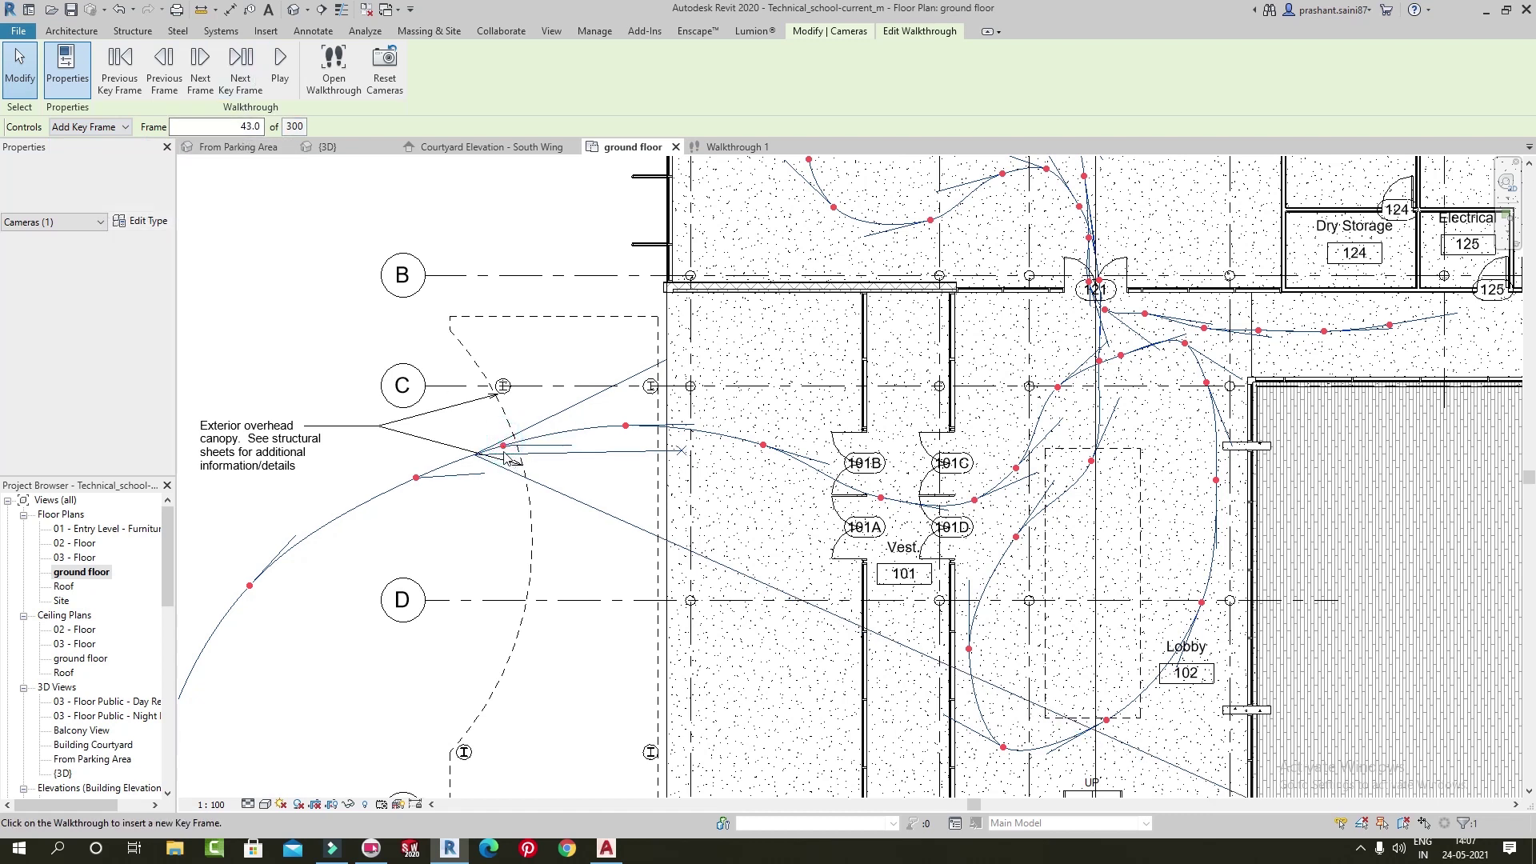
Move the camera to frame 45.6 and re-aim its viewing direction
{"action": "left_click", "coordinate": [112, 127]}
{"action": "left_click", "coordinate": [80, 141]}
{"action": "left_click_drag", "start_coordinate": [474, 462], "coordinate": [503, 447]}
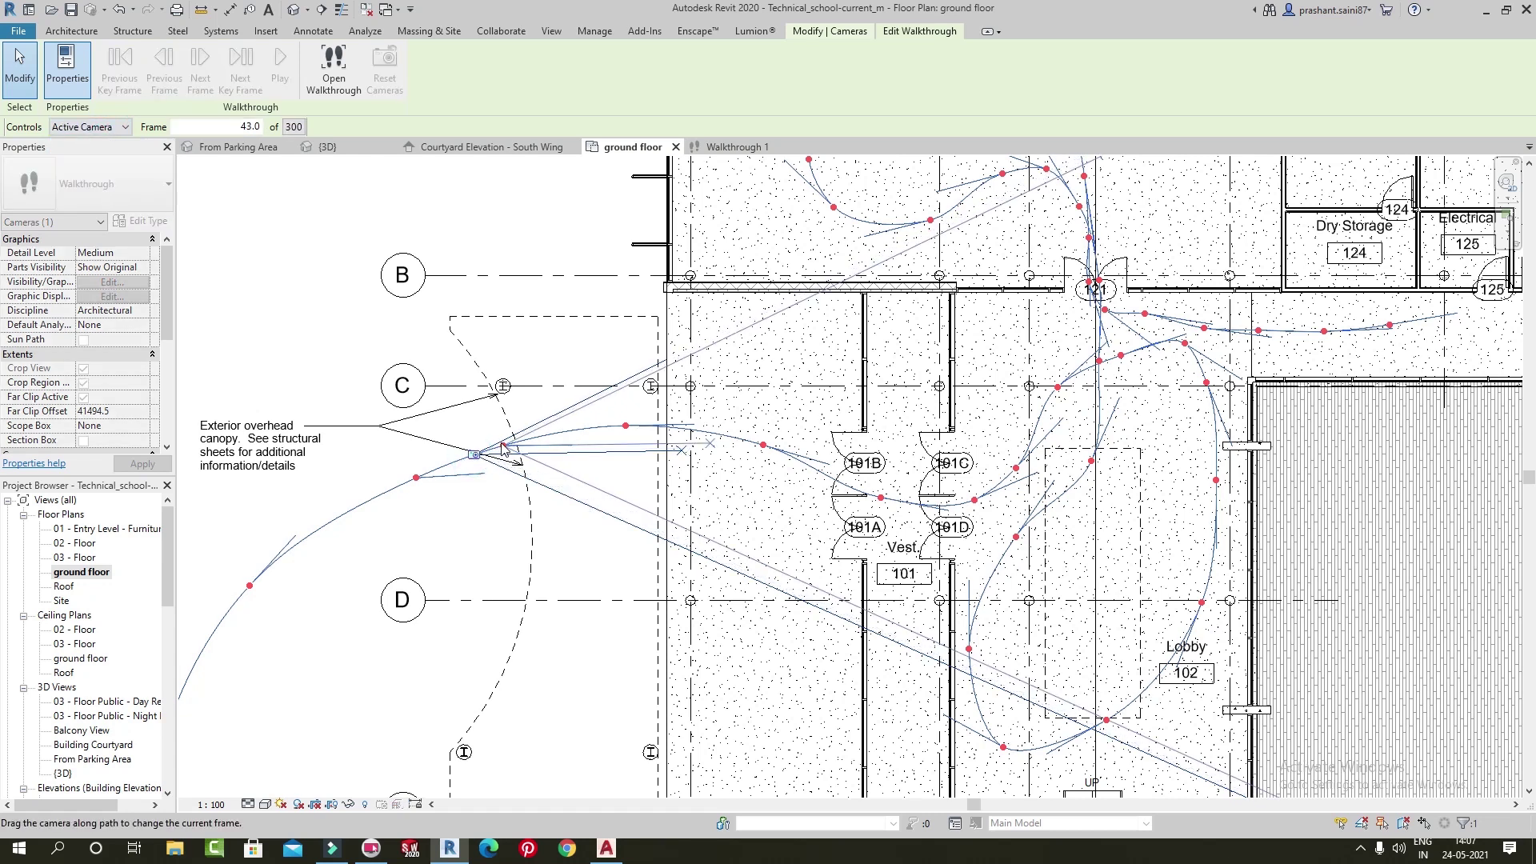
{"action": "left_click_drag", "start_coordinate": [704, 439], "coordinate": [690, 535]}
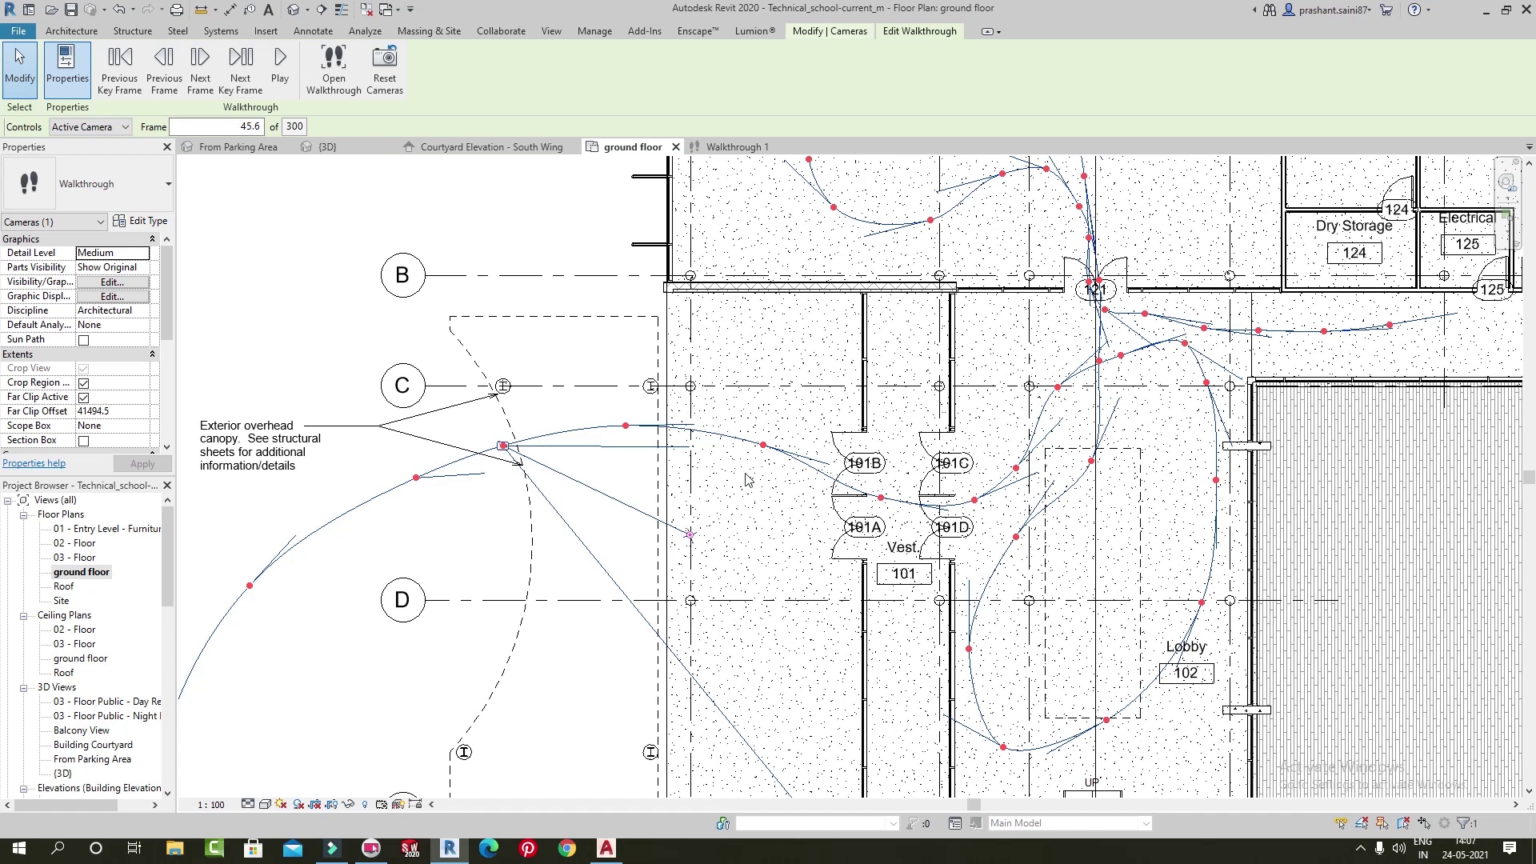
{"action": "middle_click_drag", "start_coordinate": [750, 455], "coordinate": [752, 416]}
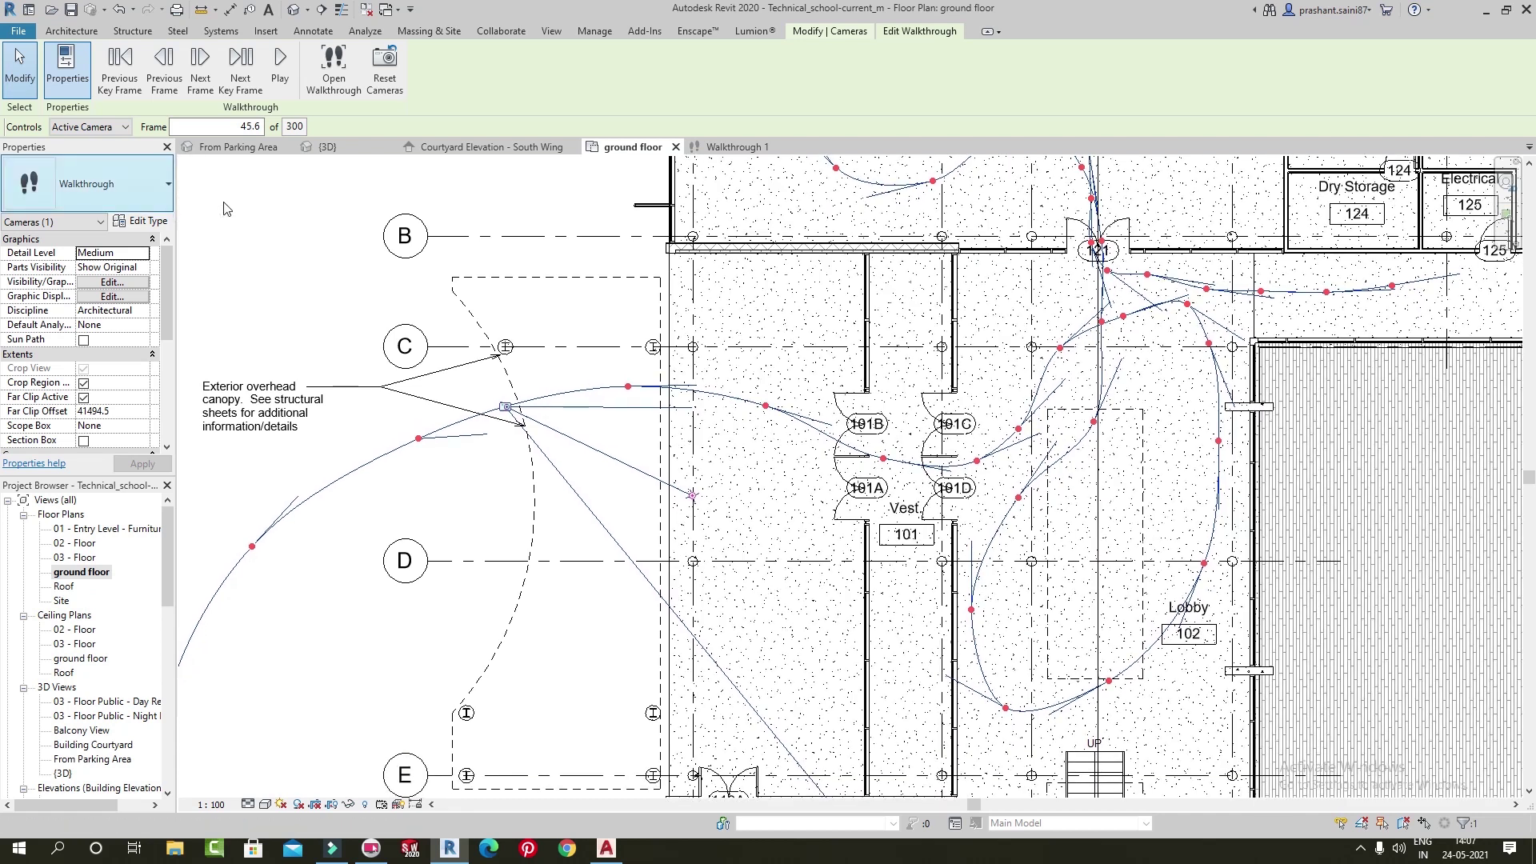
{"action": "left_click", "coordinate": [89, 126]}
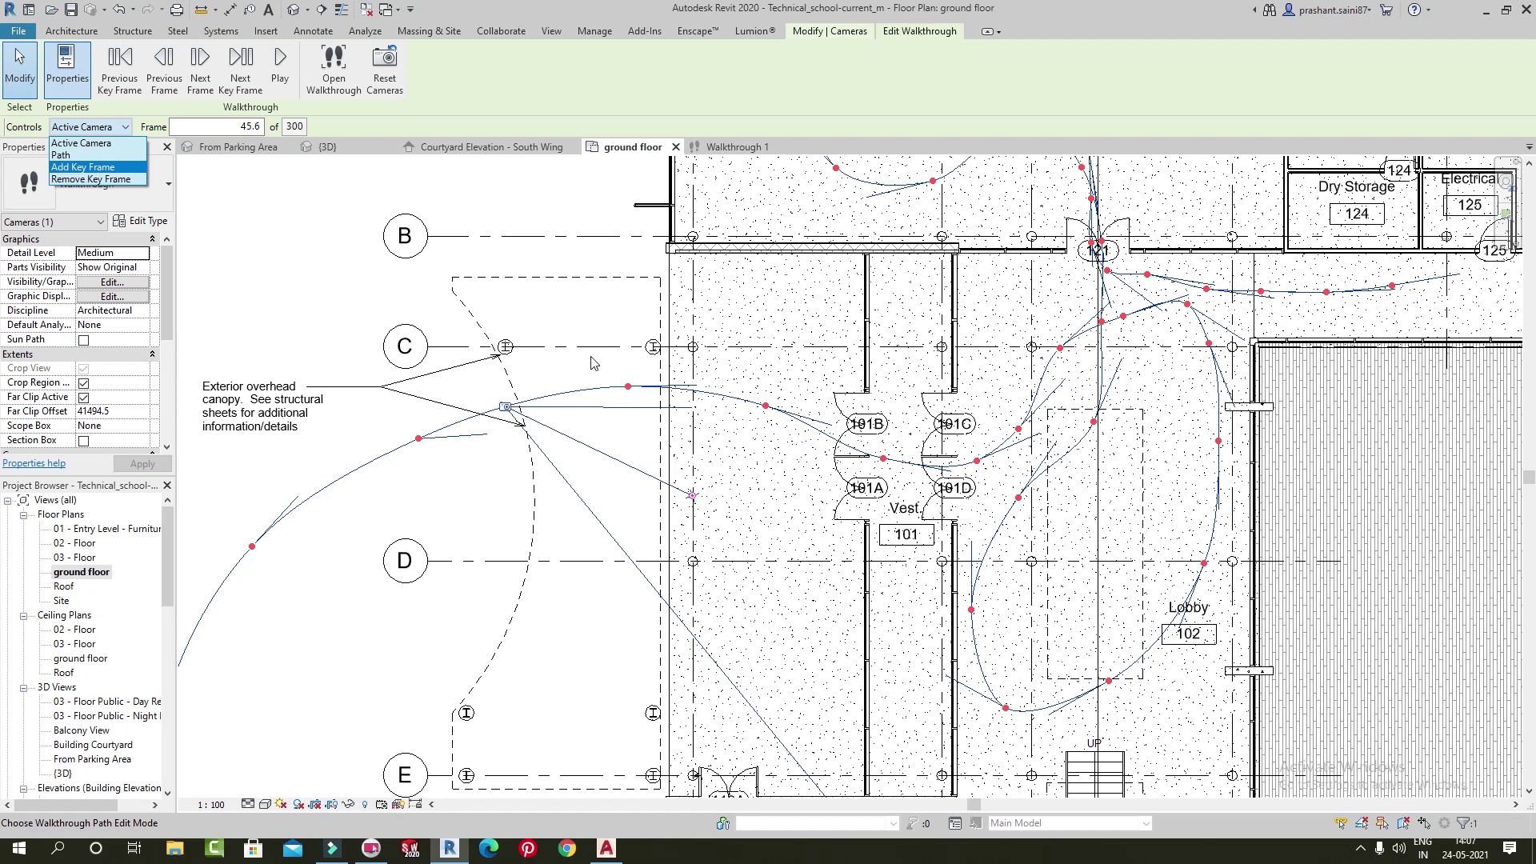
Set Controls to Remove Key Frame and delete three key frames from the Cafeteria loop
{"action": "left_click", "coordinate": [73, 179]}
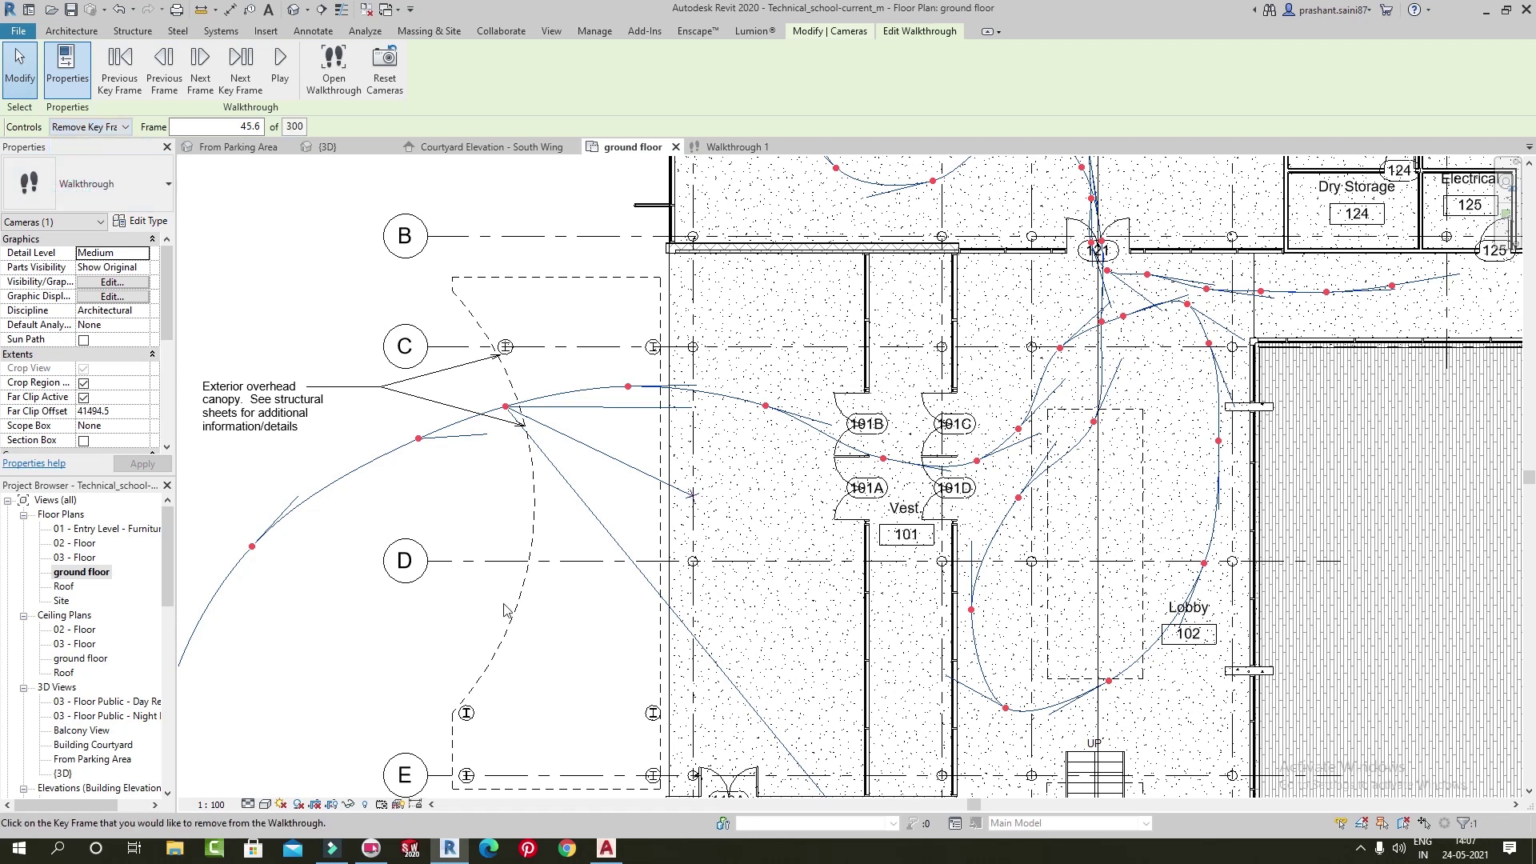
{"action": "middle_click_drag", "start_coordinate": [653, 469], "coordinate": [658, 526]}
{"action": "scroll", "coordinate": [804, 433], "scroll_direction": "up", "scroll_amount": 1}
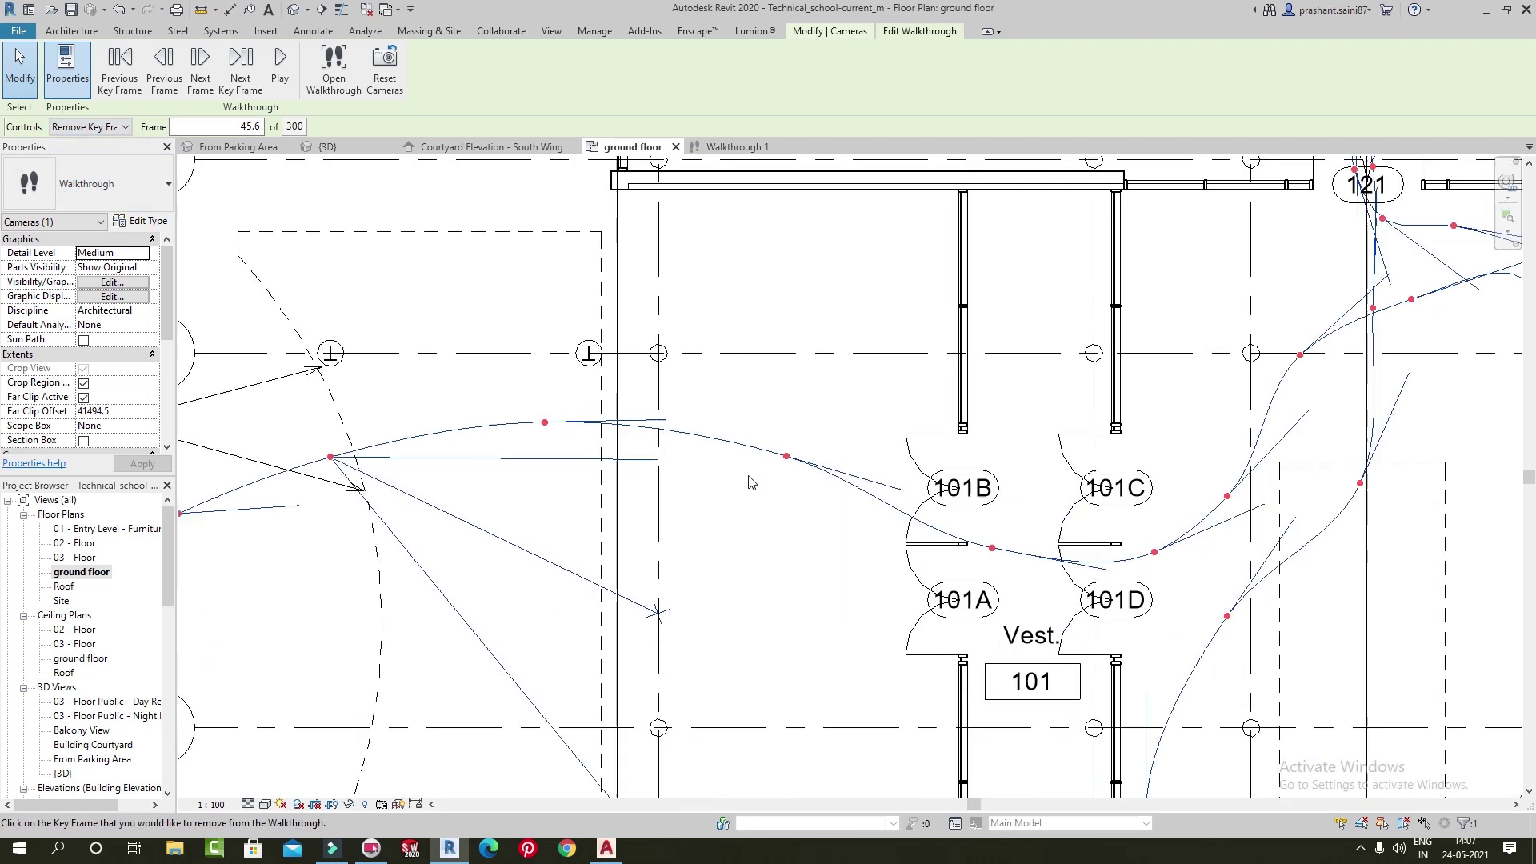
{"action": "scroll", "coordinate": [708, 520], "scroll_direction": "up", "scroll_amount": 1}
{"action": "middle_click_drag", "start_coordinate": [697, 509], "coordinate": [300, 732]}
{"action": "mouse_move", "coordinate": [627, 91]}
{"action": "middle_mouse_down"}
{"action": "mouse_move", "coordinate": [656, 369]}
{"action": "mouse_move", "coordinate": [696, 456]}
{"action": "middle_mouse_up"}
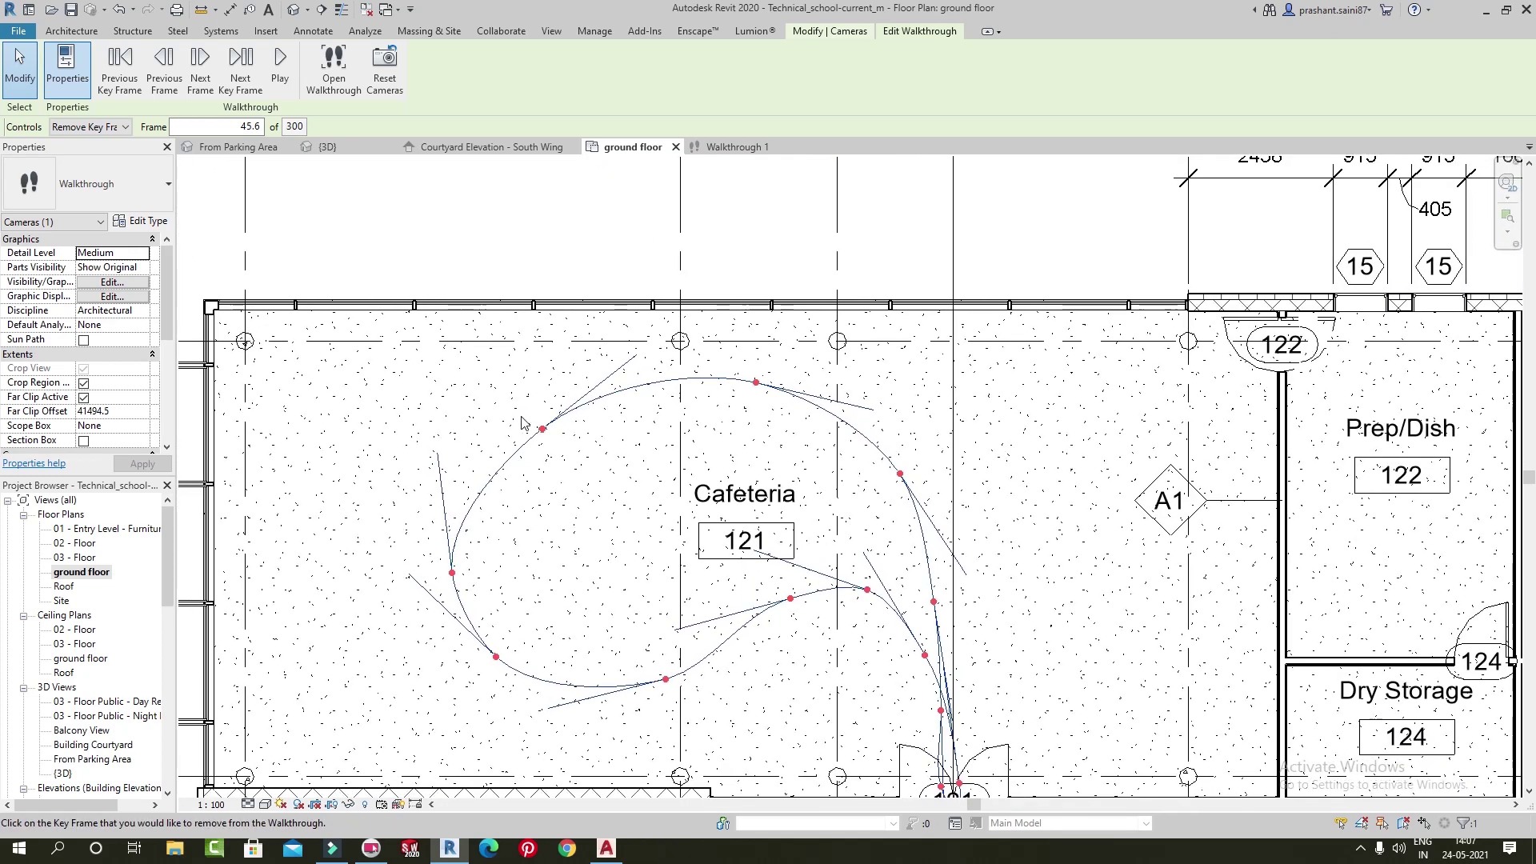
{"action": "scroll", "coordinate": [564, 440], "scroll_direction": "up", "scroll_amount": 2}
{"action": "left_click", "coordinate": [554, 436]}
{"action": "scroll", "coordinate": [640, 468], "scroll_direction": "down", "scroll_amount": 2}
{"action": "left_click", "coordinate": [797, 377]}
{"action": "middle_click_drag", "start_coordinate": [610, 596], "coordinate": [625, 504]}
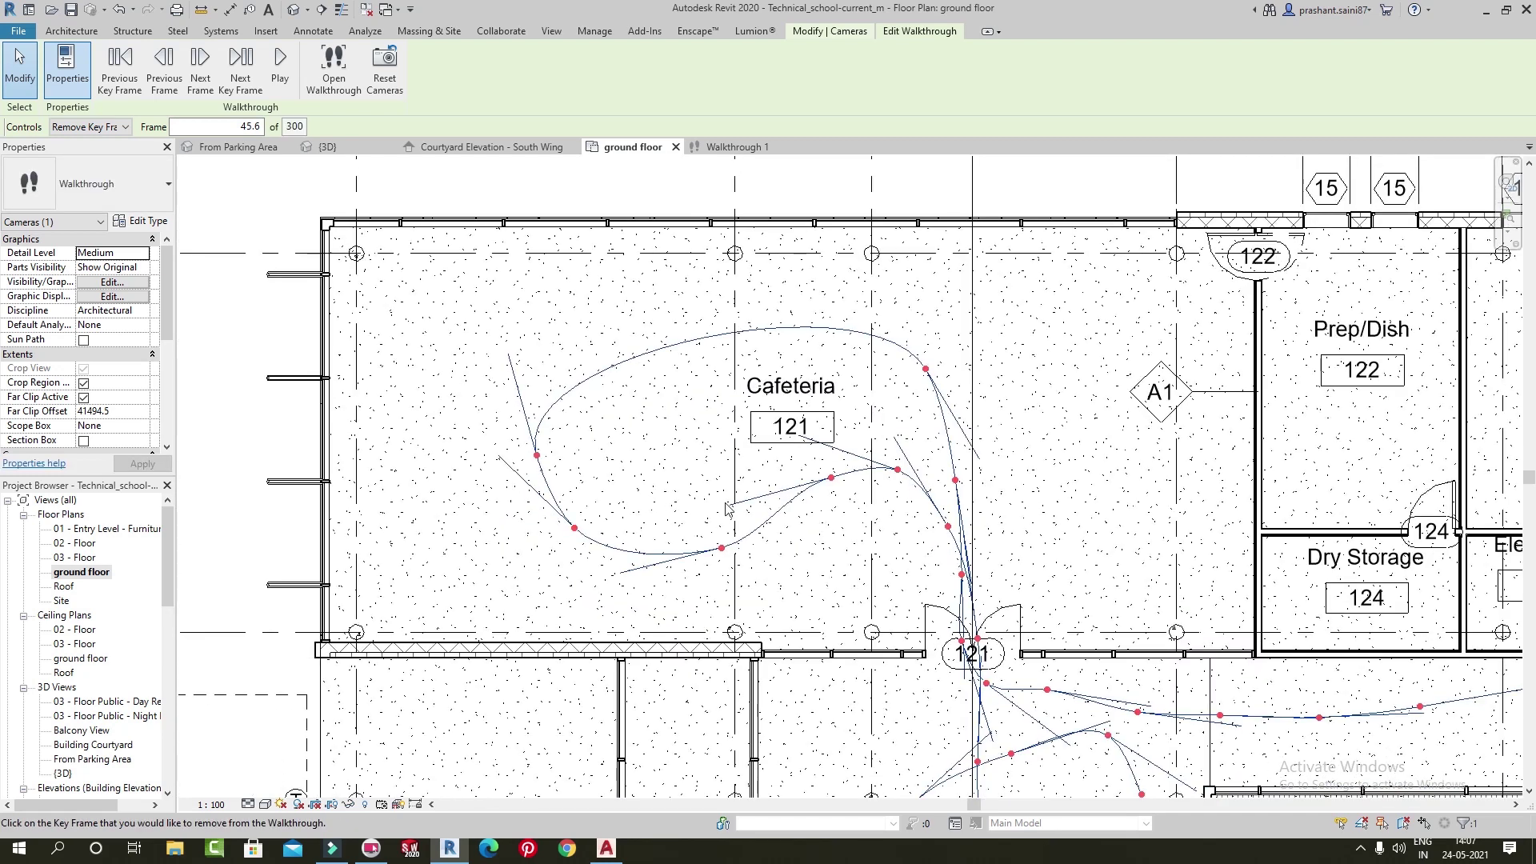
{"action": "left_click", "coordinate": [572, 531]}
Pan along the path and open the Walkthrough 1 perspective view at frame 45.6
{"action": "scroll", "coordinate": [1096, 448], "scroll_direction": "down", "scroll_amount": 3}
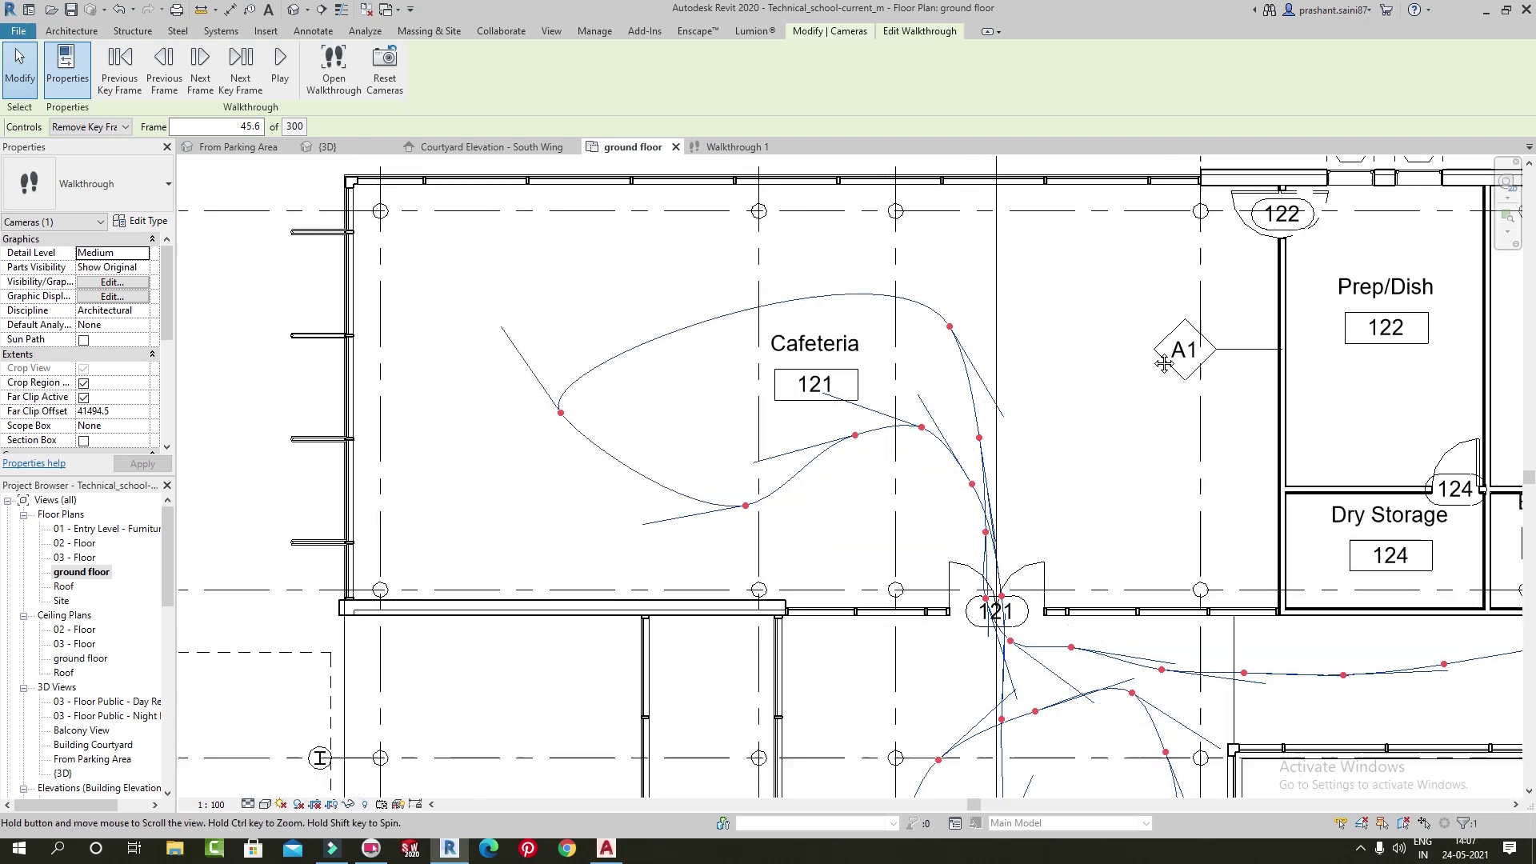
{"action": "scroll", "coordinate": [1027, 476], "scroll_direction": "down", "scroll_amount": 3}
{"action": "scroll", "coordinate": [1072, 552], "scroll_direction": "up", "scroll_amount": 1}
{"action": "scroll", "coordinate": [1072, 552], "scroll_direction": "up", "scroll_amount": 2}
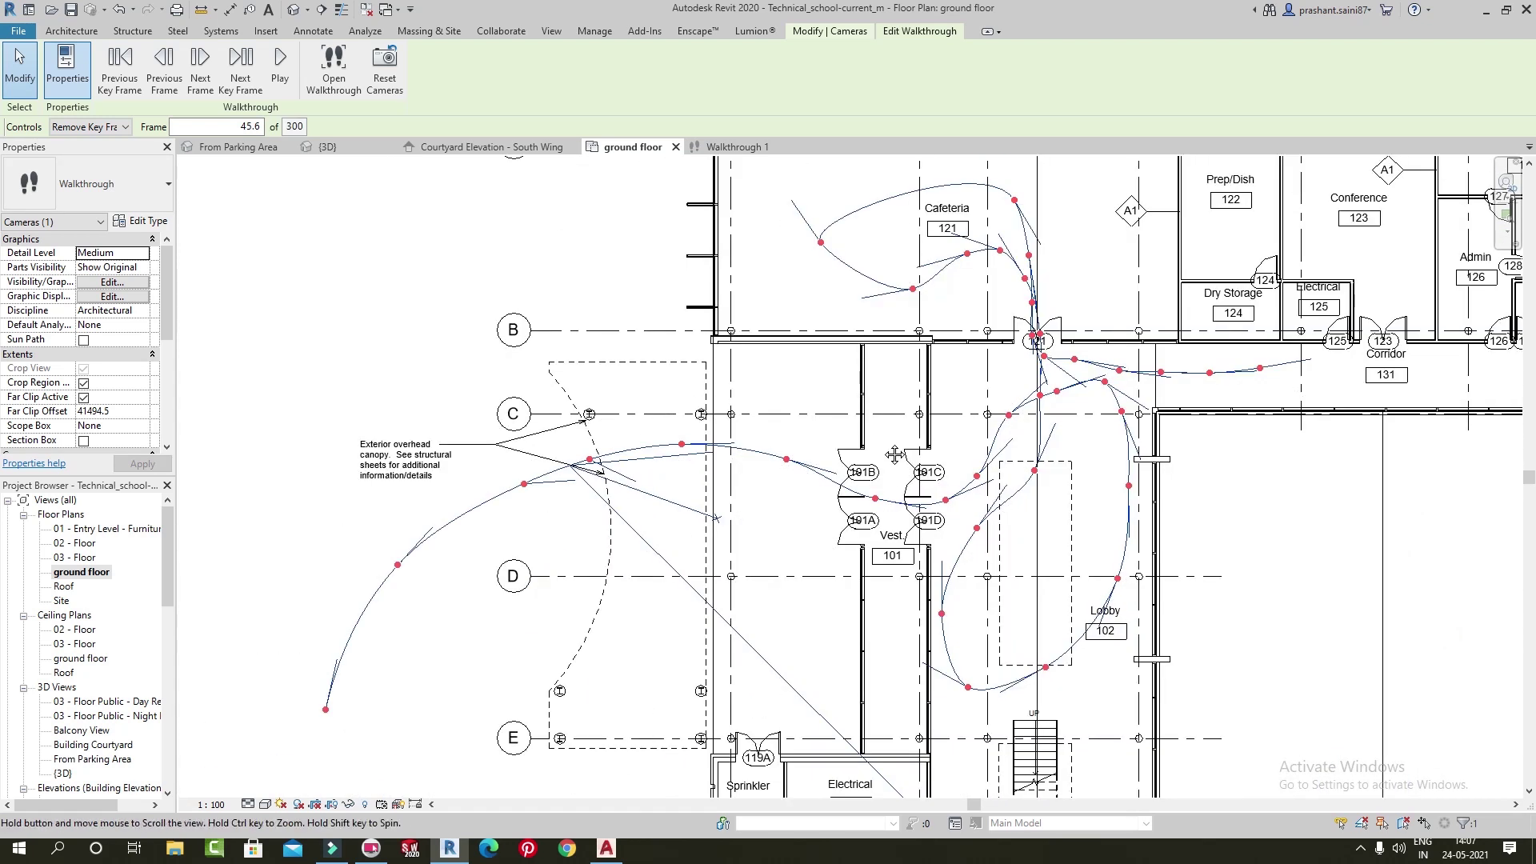
{"action": "left_click", "coordinate": [88, 126]}
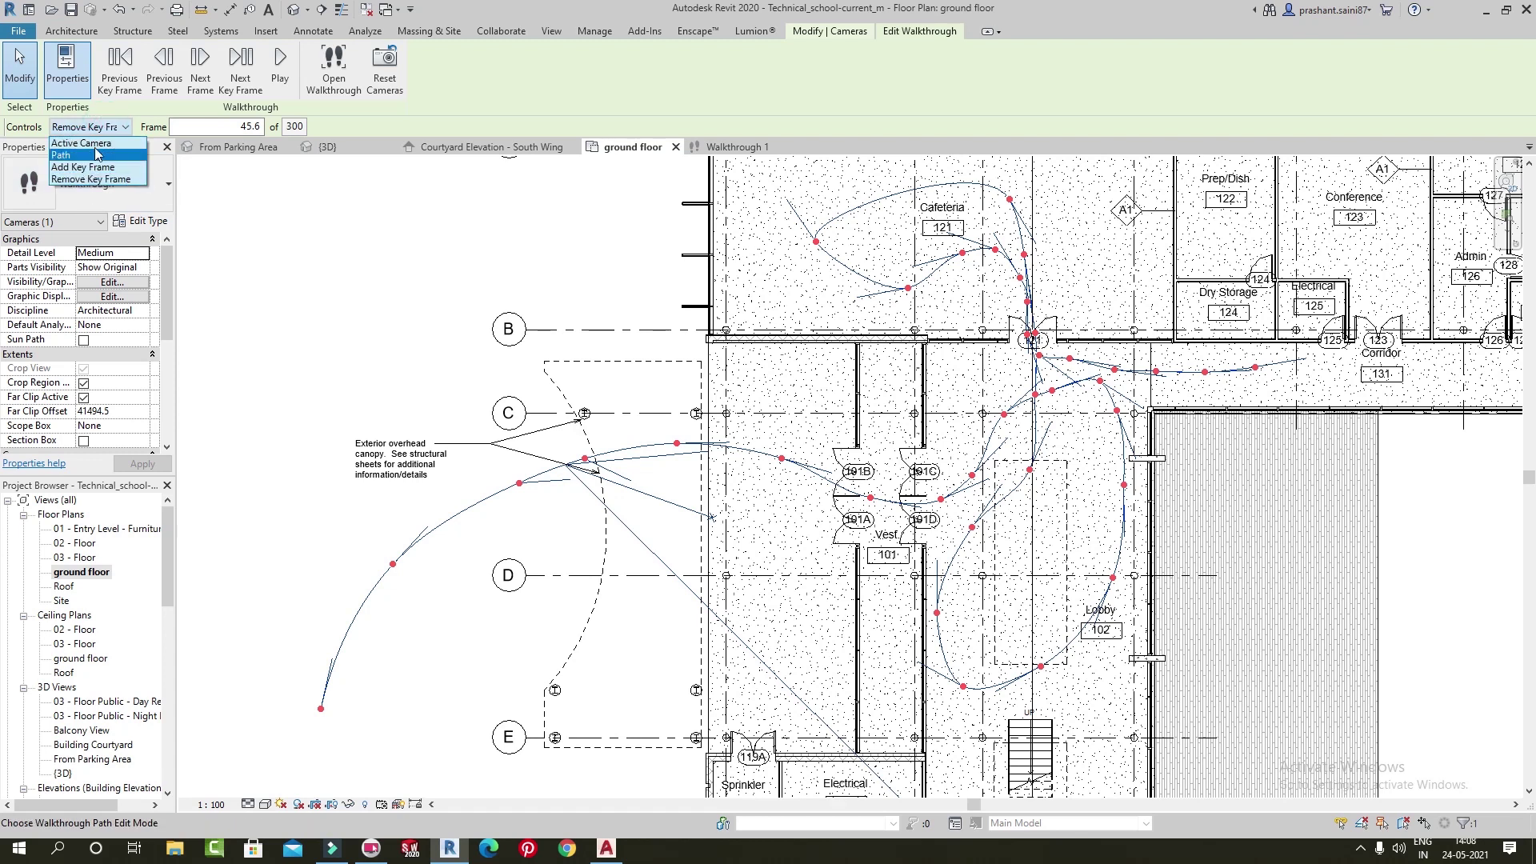
{"action": "left_click", "coordinate": [90, 178]}
{"action": "mouse_move", "coordinate": [523, 461]}
{"action": "middle_mouse_down"}
{"action": "mouse_move", "coordinate": [702, 343]}
{"action": "mouse_move", "coordinate": [639, 457]}
{"action": "middle_mouse_up"}
{"action": "scroll", "coordinate": [702, 343], "scroll_direction": "up", "scroll_amount": 1}
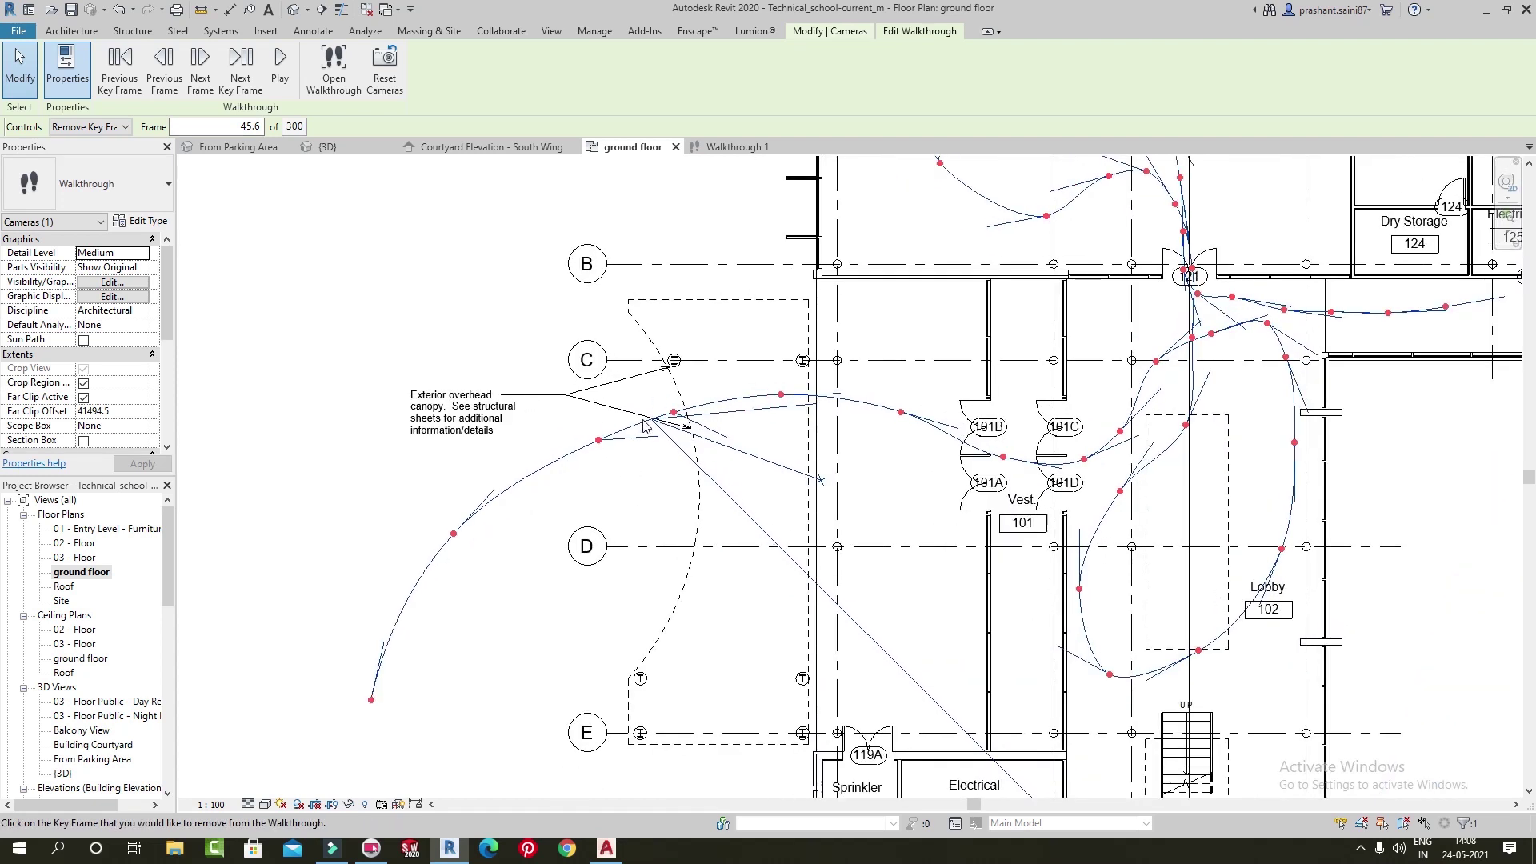
{"action": "left_click", "coordinate": [336, 71]}
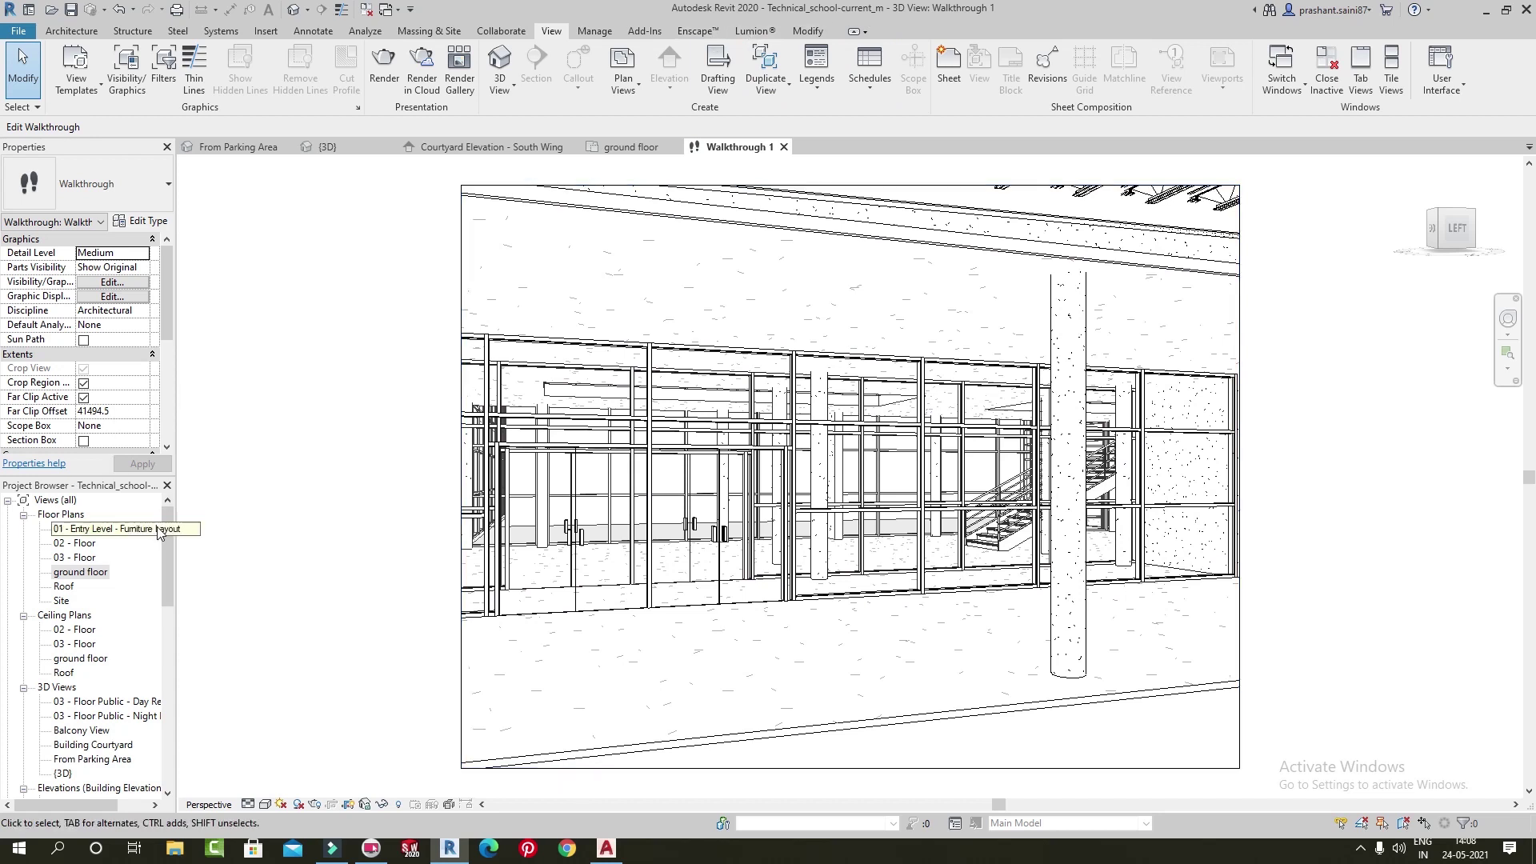
Show the Walkthrough 1 camera from the Project Browser and select its 45.6 frame number
{"action": "left_click_drag", "start_coordinate": [166, 536], "coordinate": [164, 660]}
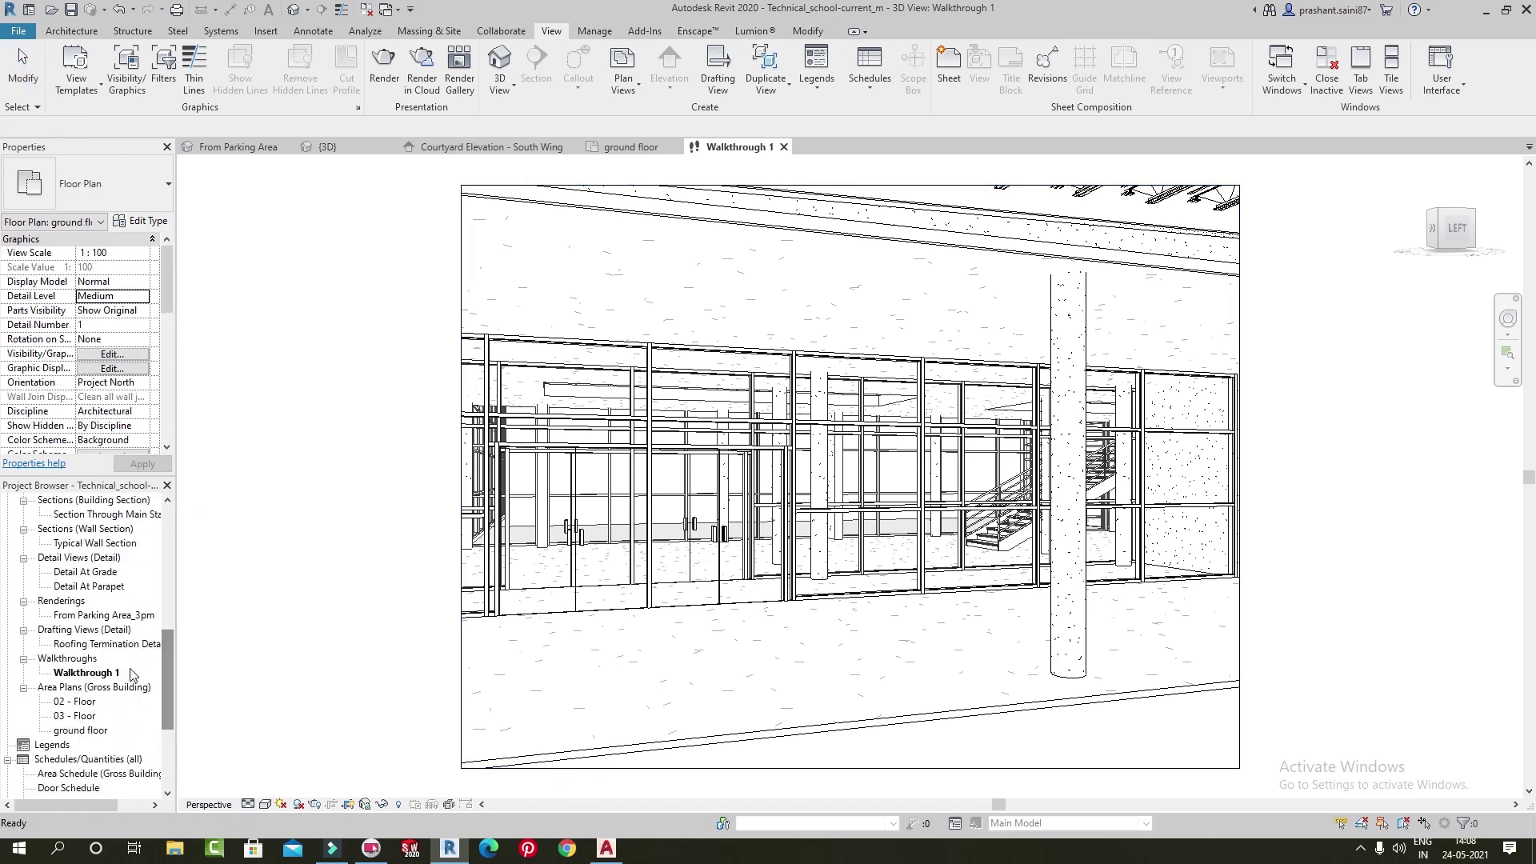
{"action": "left_click", "coordinate": [65, 673]}
{"action": "right_click", "coordinate": [65, 677]}
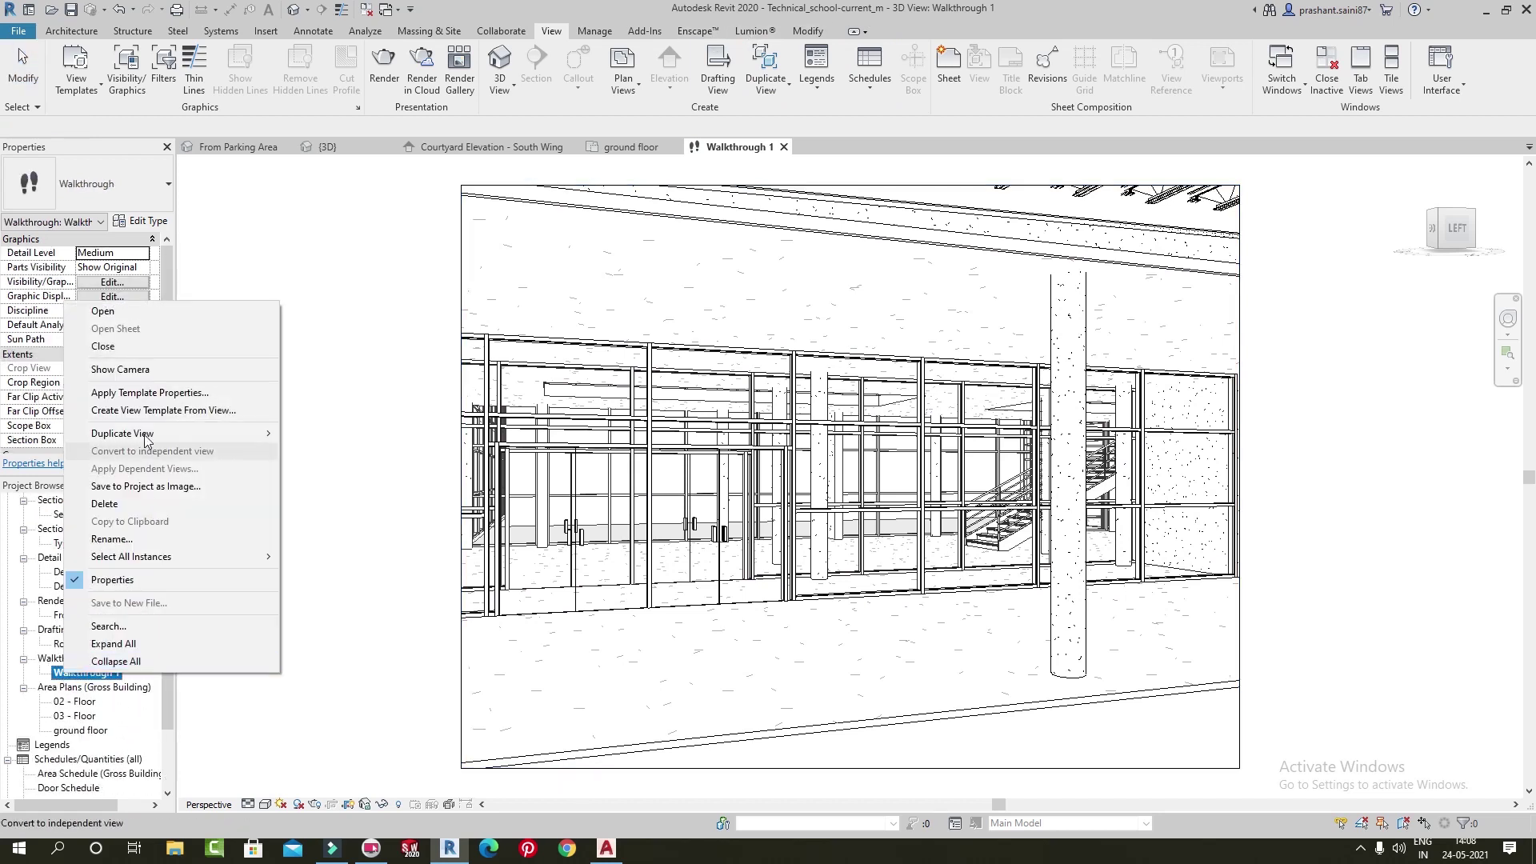
{"action": "left_click", "coordinate": [120, 369]}
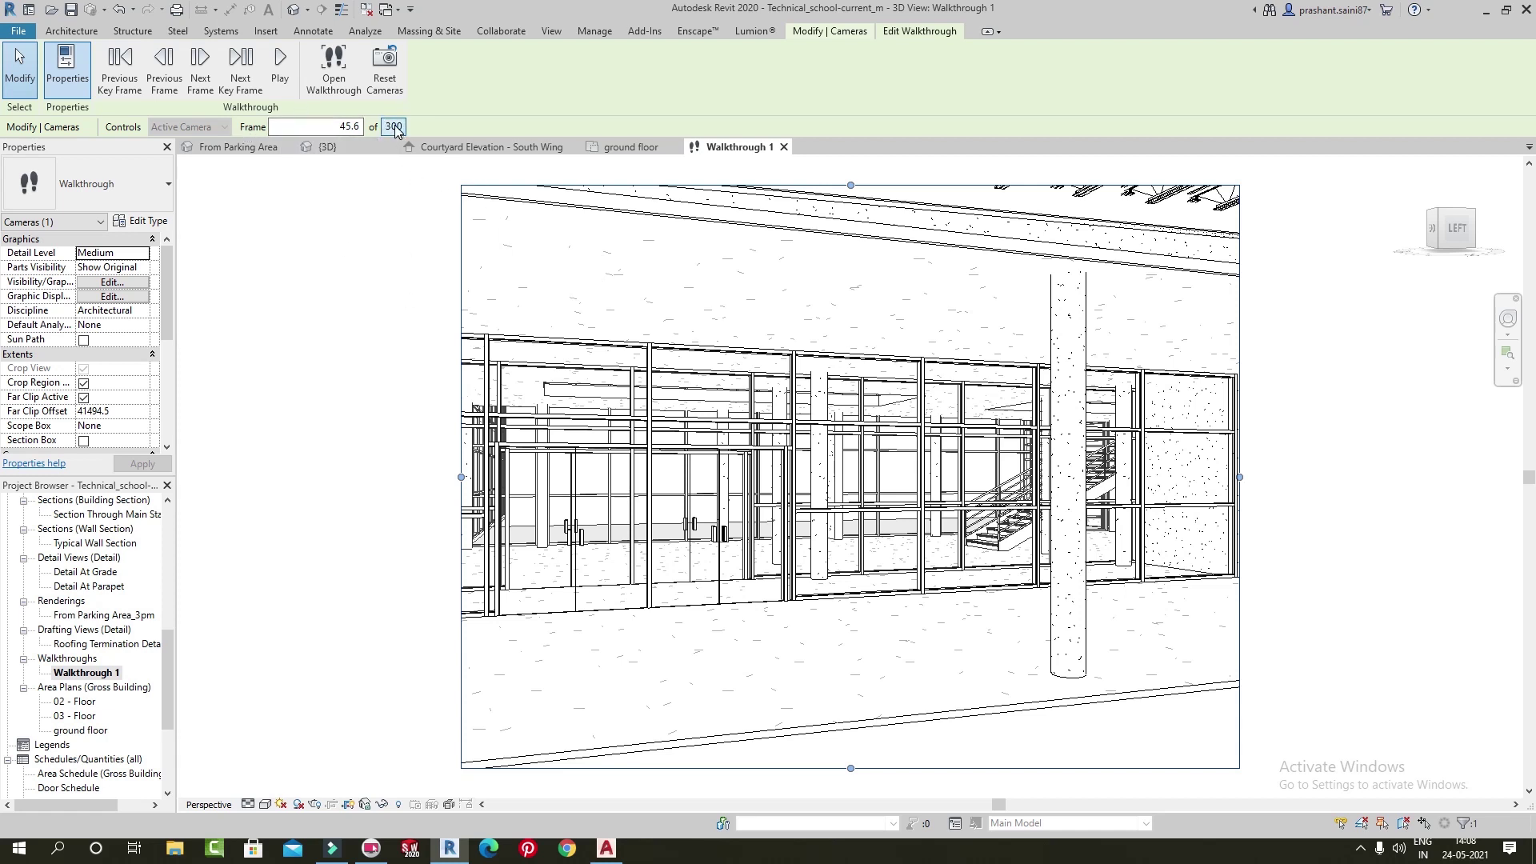
{"action": "left_click_drag", "start_coordinate": [328, 126], "coordinate": [367, 128]}
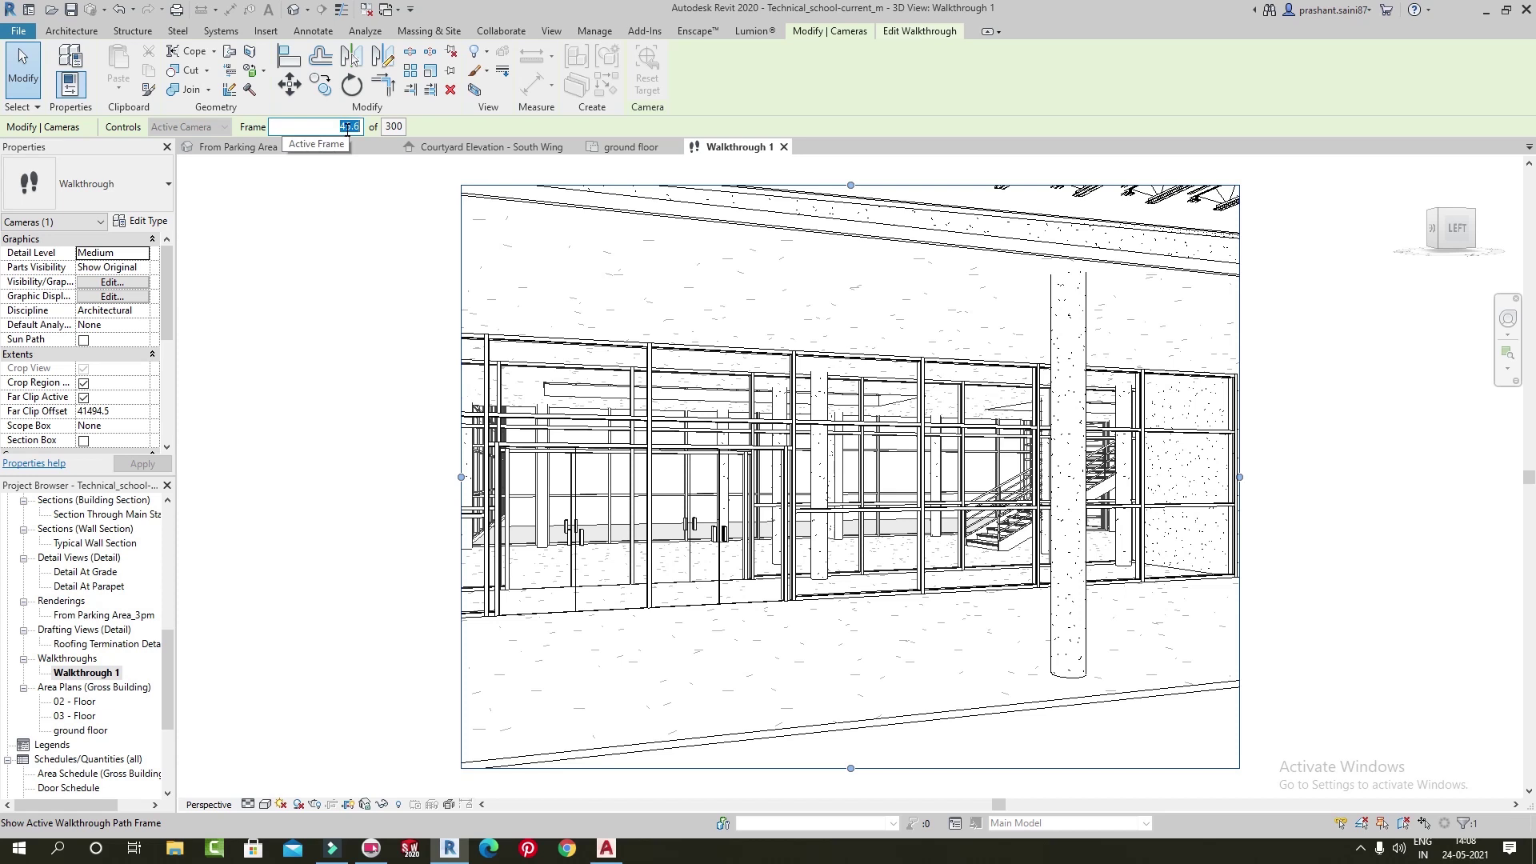
Set Walkthrough 1's 300 frames to 10 frames per second with Uniform Speed off, totalling 30 seconds
{"action": "left_click", "coordinate": [394, 129]}
{"action": "left_click_drag", "start_coordinate": [1146, 171], "coordinate": [1196, 185]}
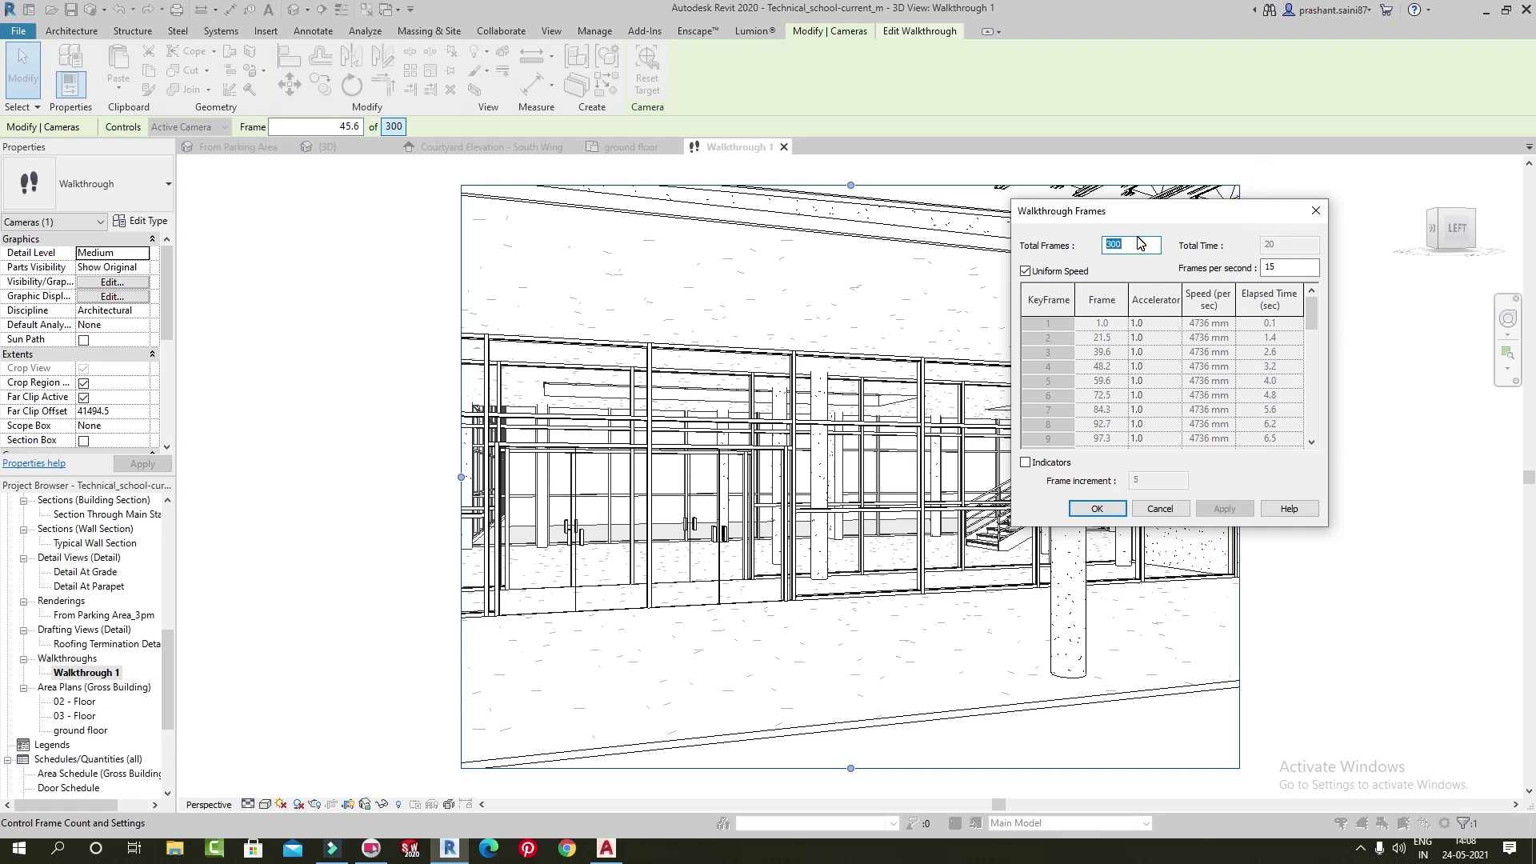
{"action": "key", "text": "Tab"}
{"action": "left_click", "coordinate": [1287, 240]}
{"action": "type", "text": "10"}
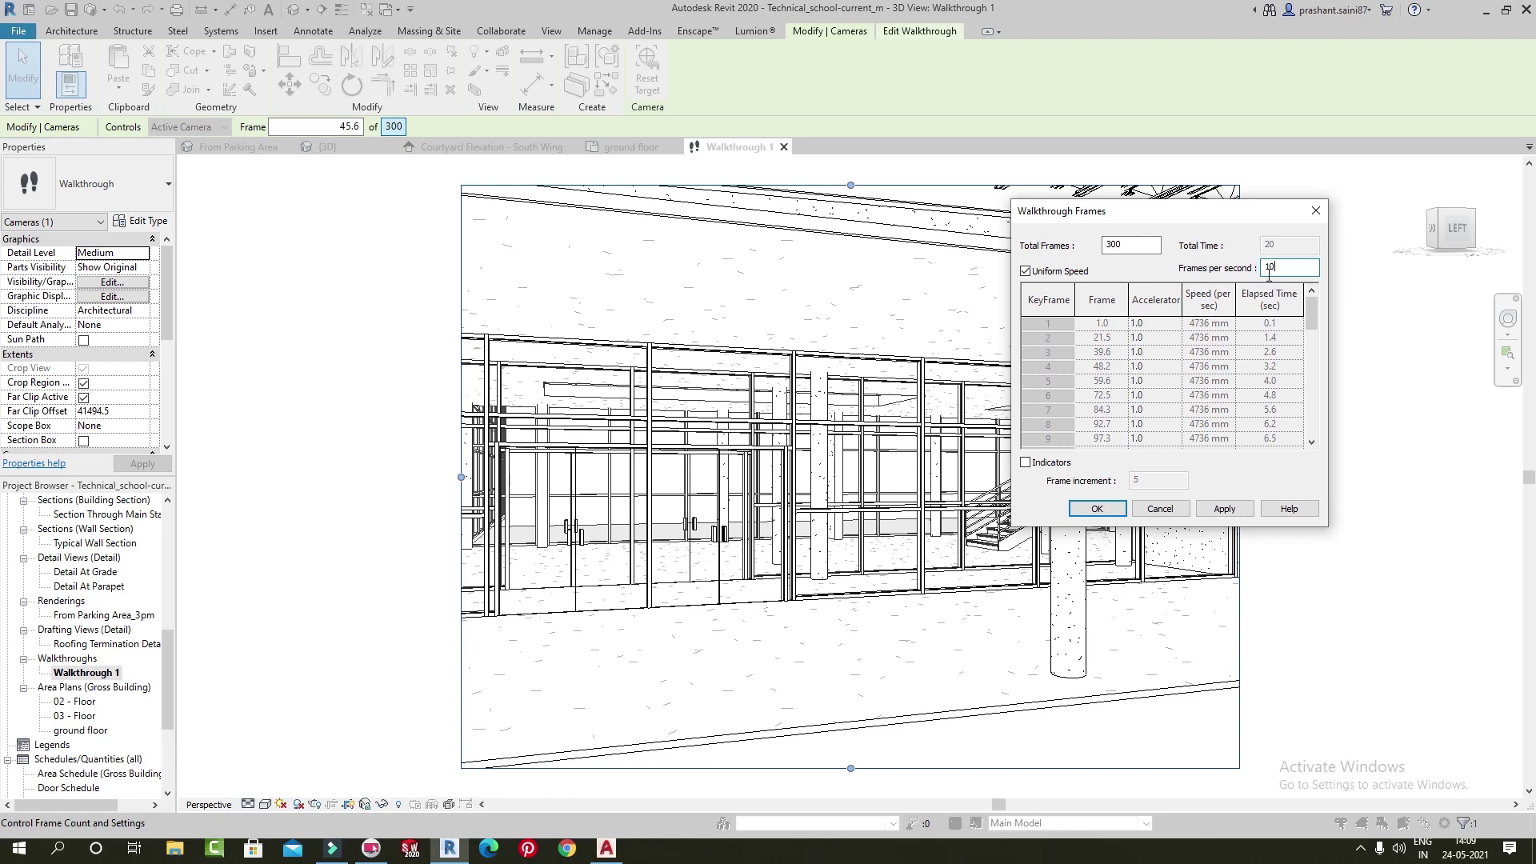
{"action": "left_click", "coordinate": [1136, 244]}
{"action": "left_click", "coordinate": [1051, 273]}
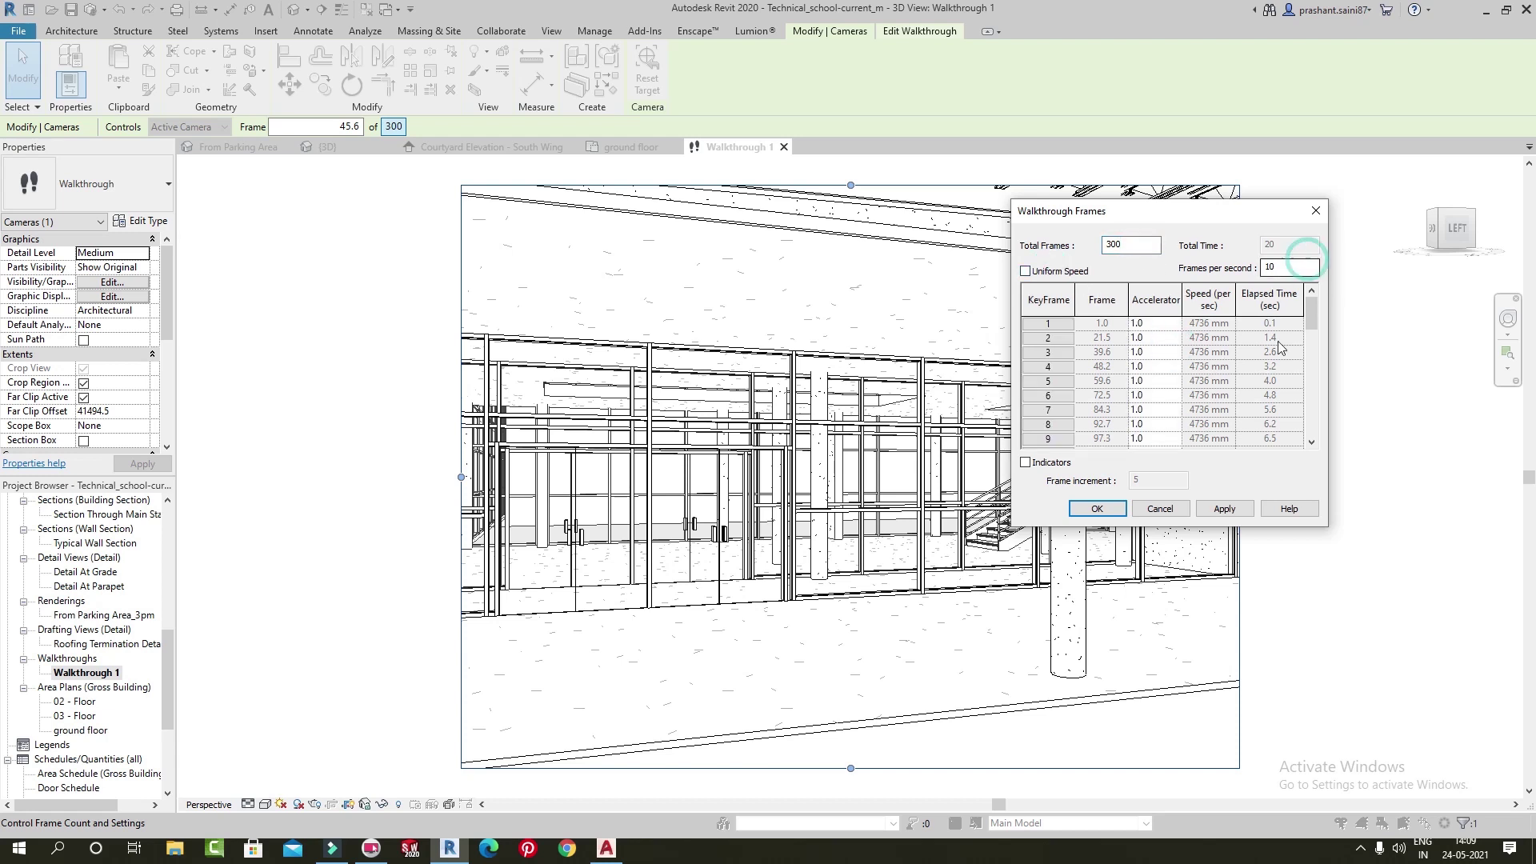
{"action": "left_click", "coordinate": [1224, 508]}
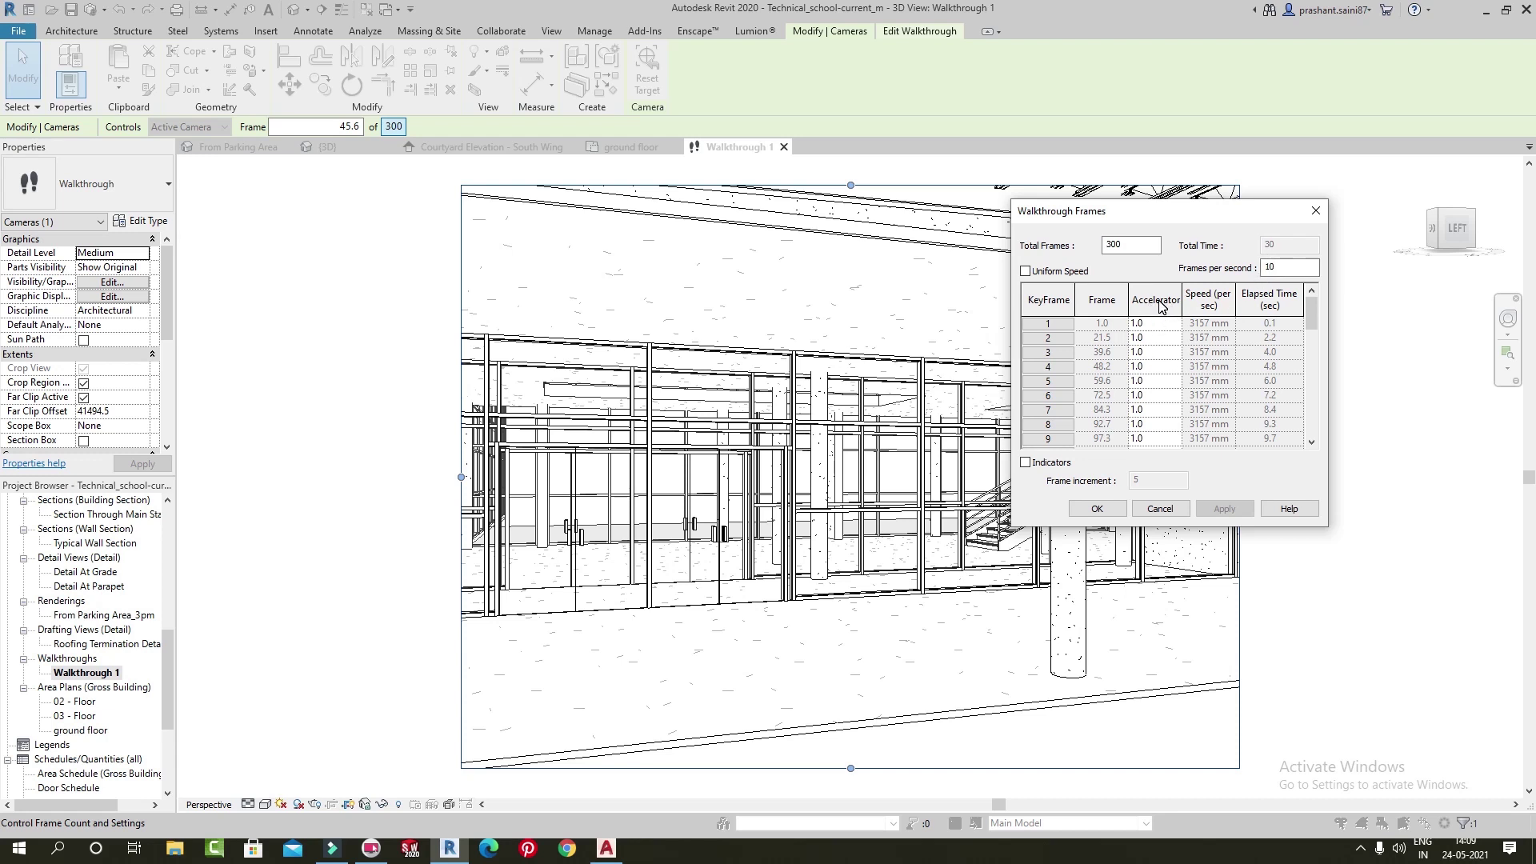
{"action": "left_click", "coordinate": [1101, 509]}
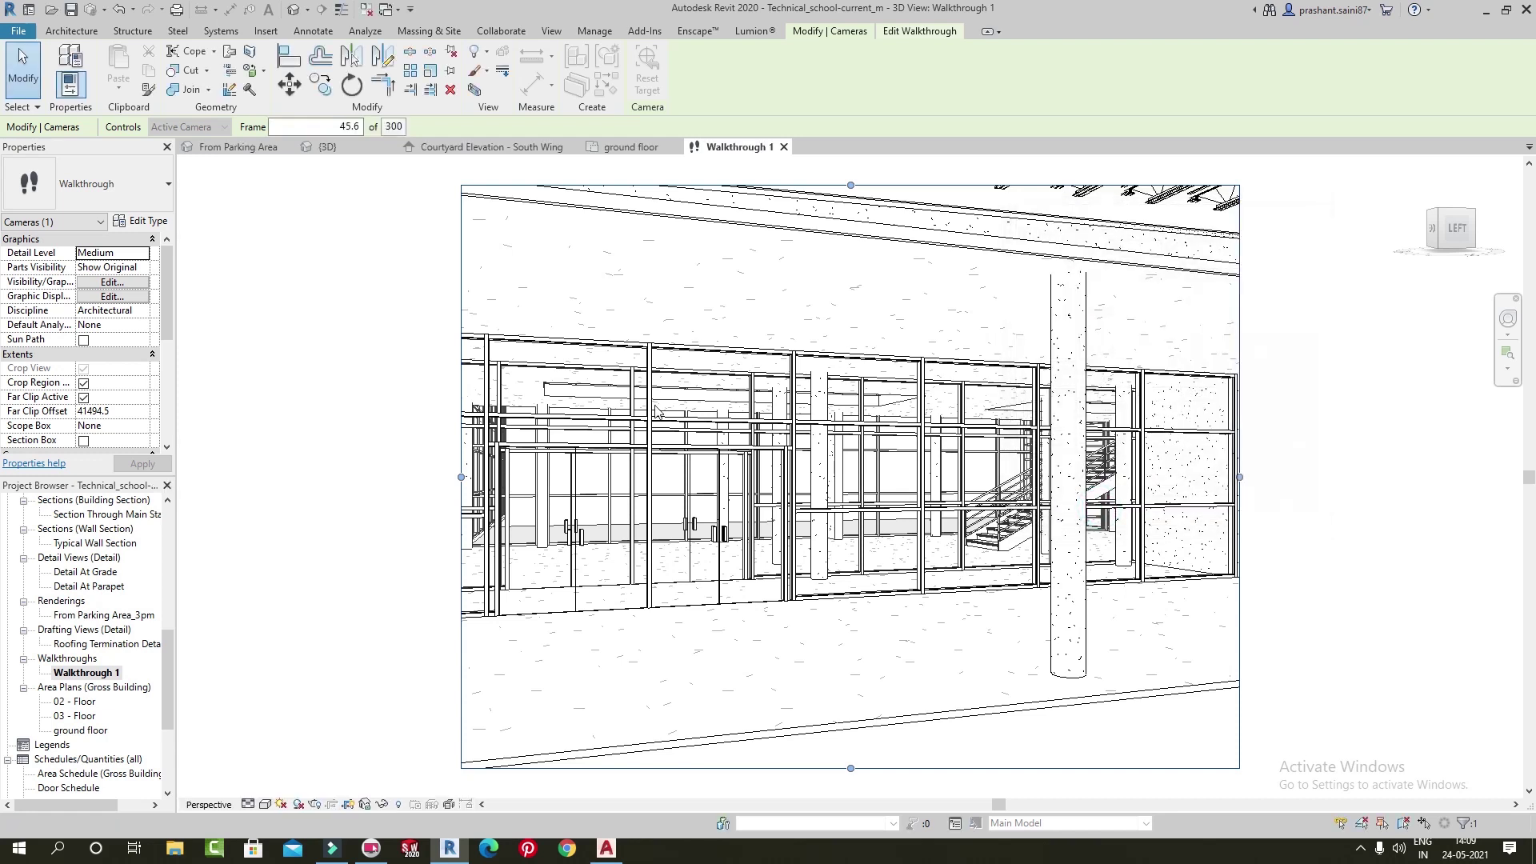
Play the Walkthrough 1 preview, stop it partway, and reopen the Walkthrough Frames settings
{"action": "left_click", "coordinate": [916, 32]}
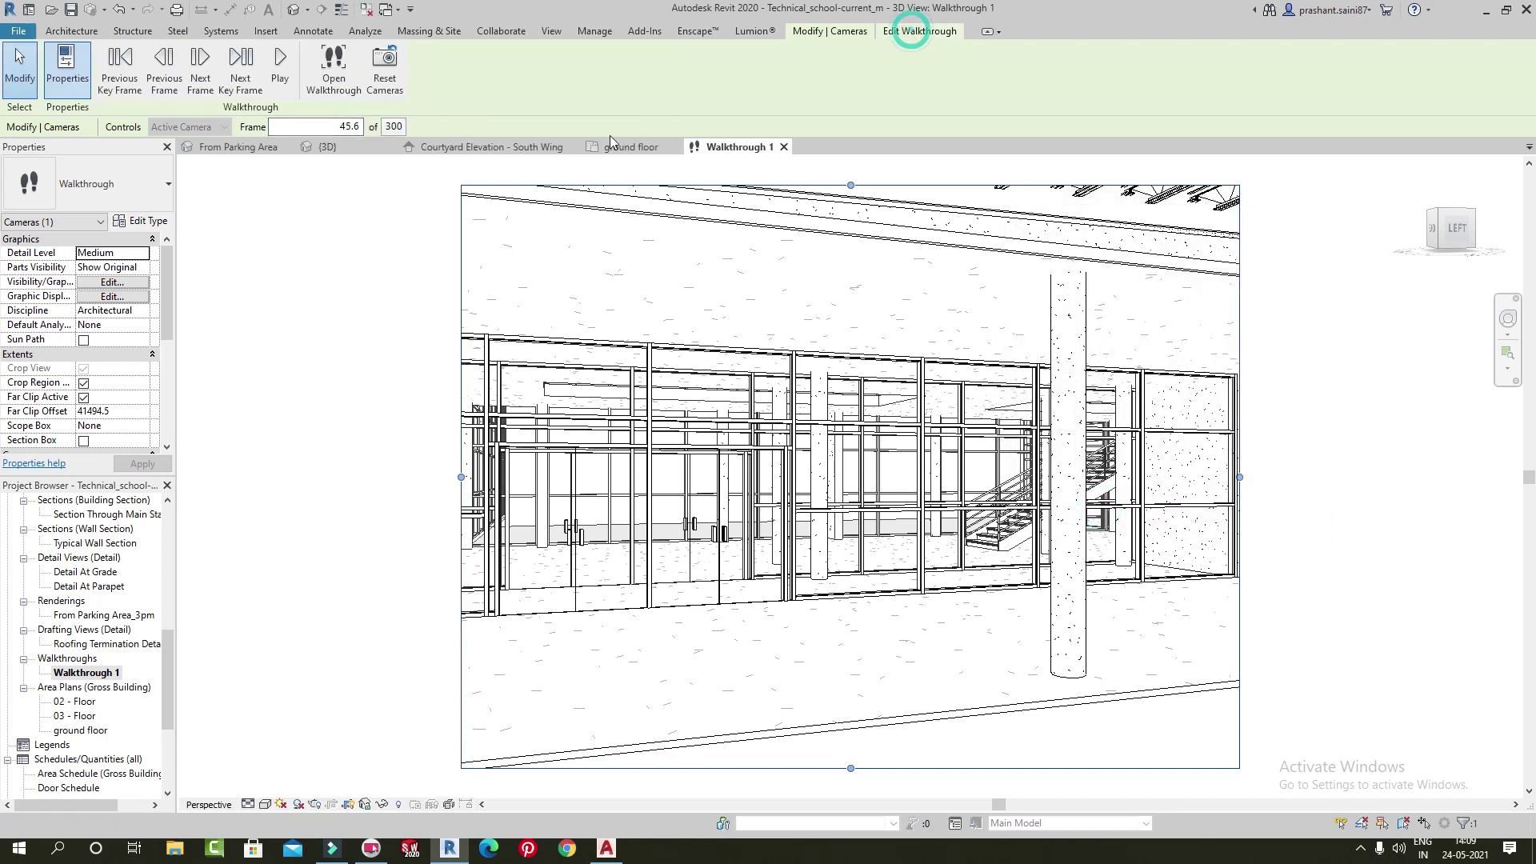
{"action": "left_click", "coordinate": [280, 68]}
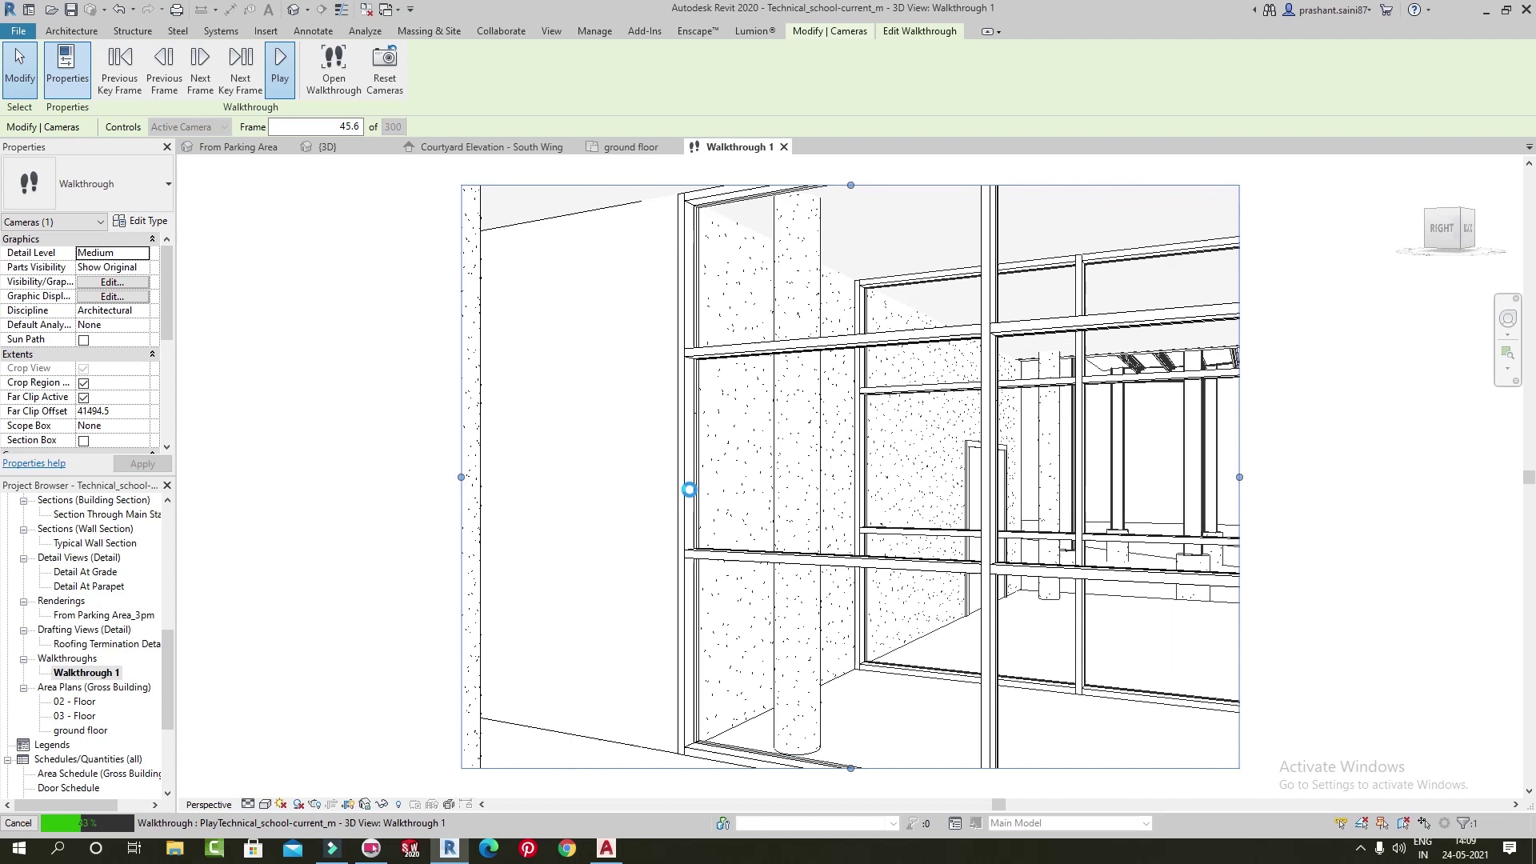
{"action": "key", "text": "Escape"}
{"action": "left_click", "coordinate": [809, 439]}
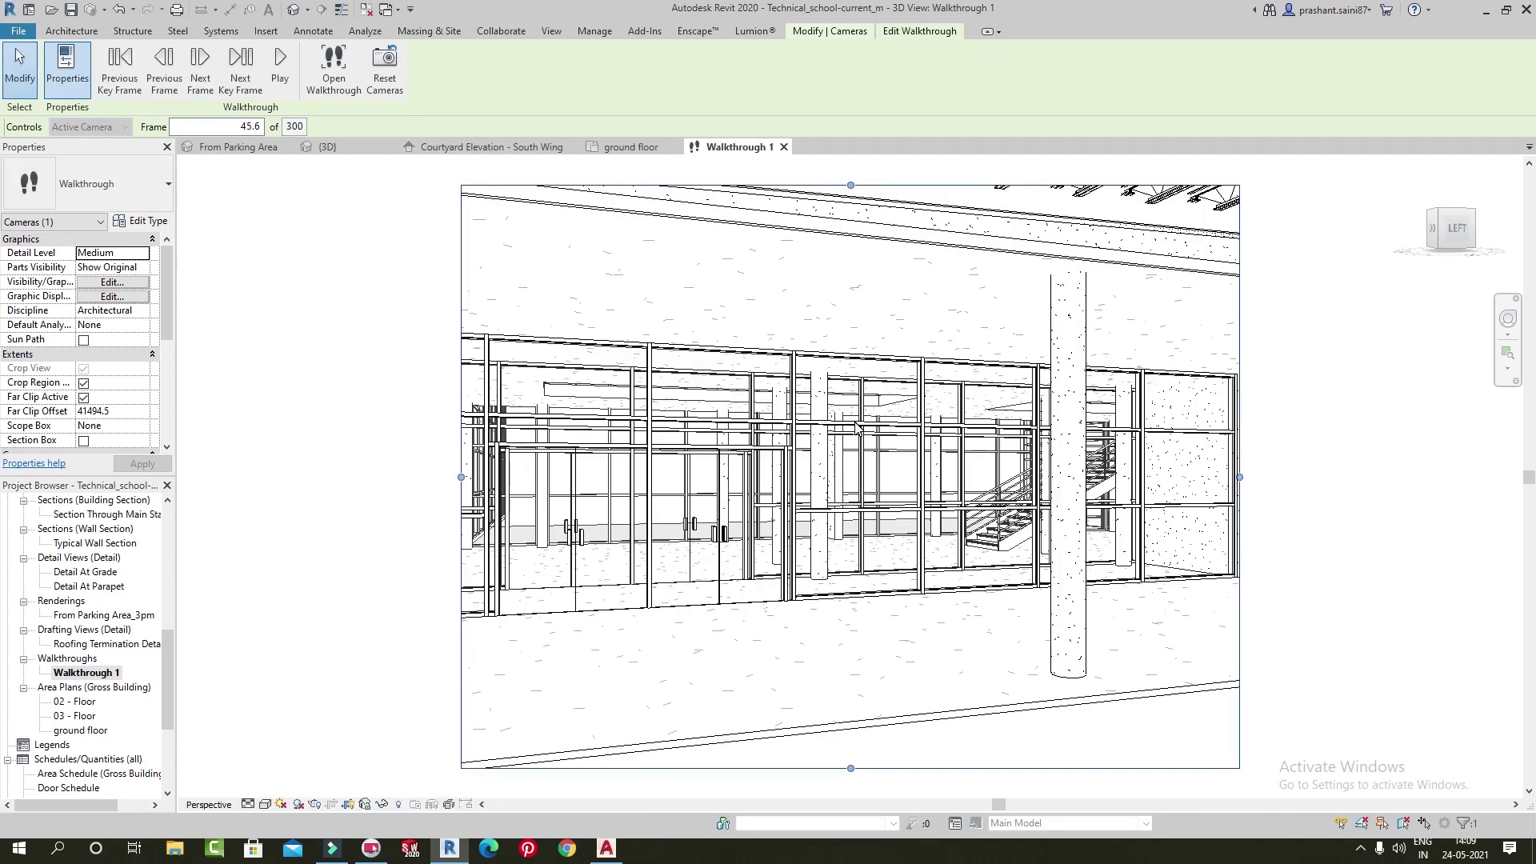
{"action": "left_click", "coordinate": [294, 127]}
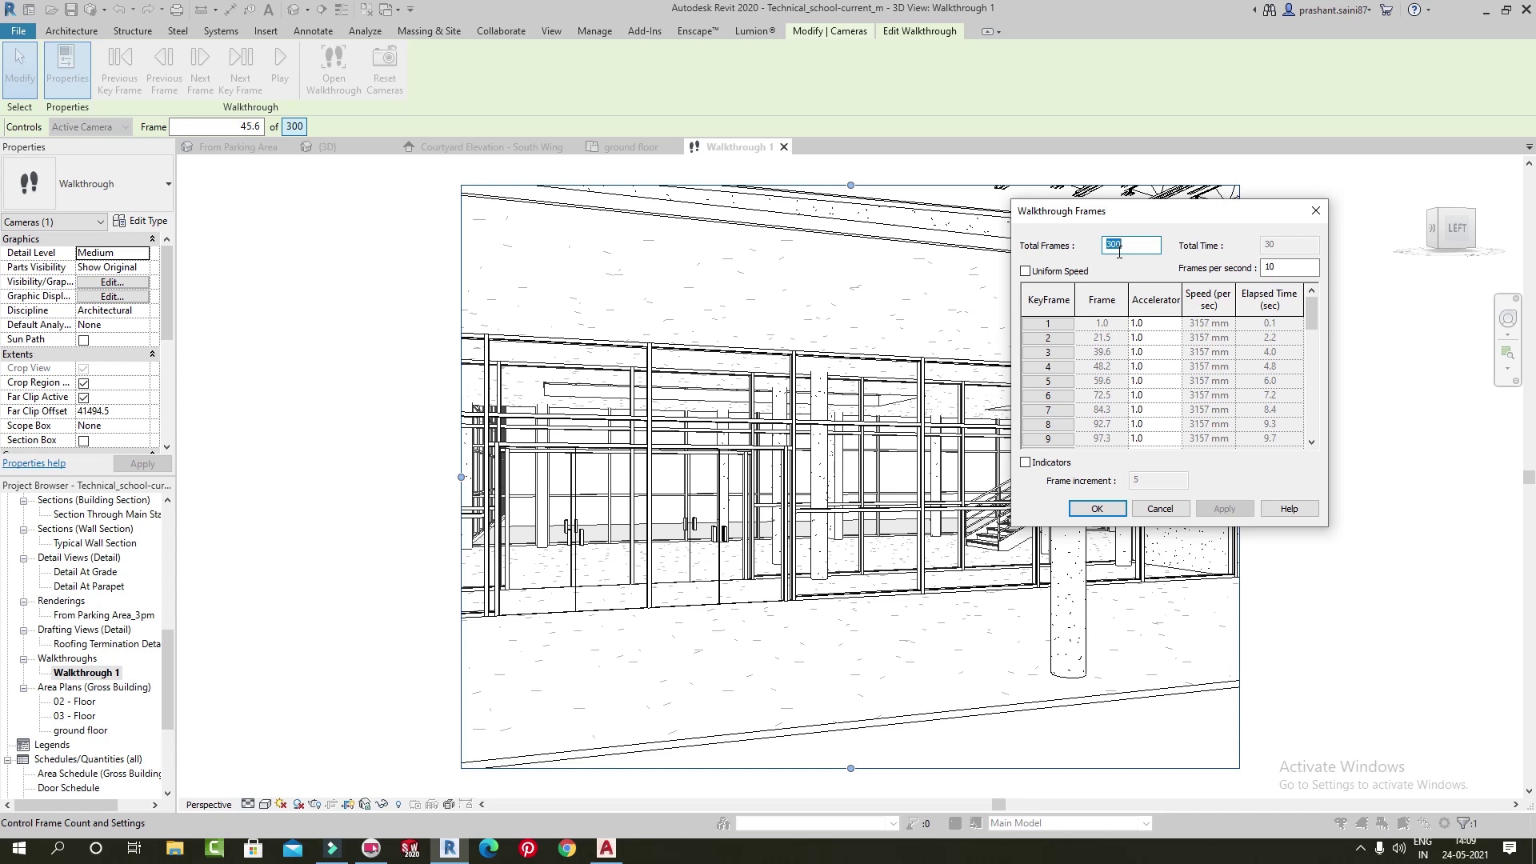
Change Total Frames to 1200 and reopen the settings to check the 120-second total time
{"action": "type", "text": "200"}
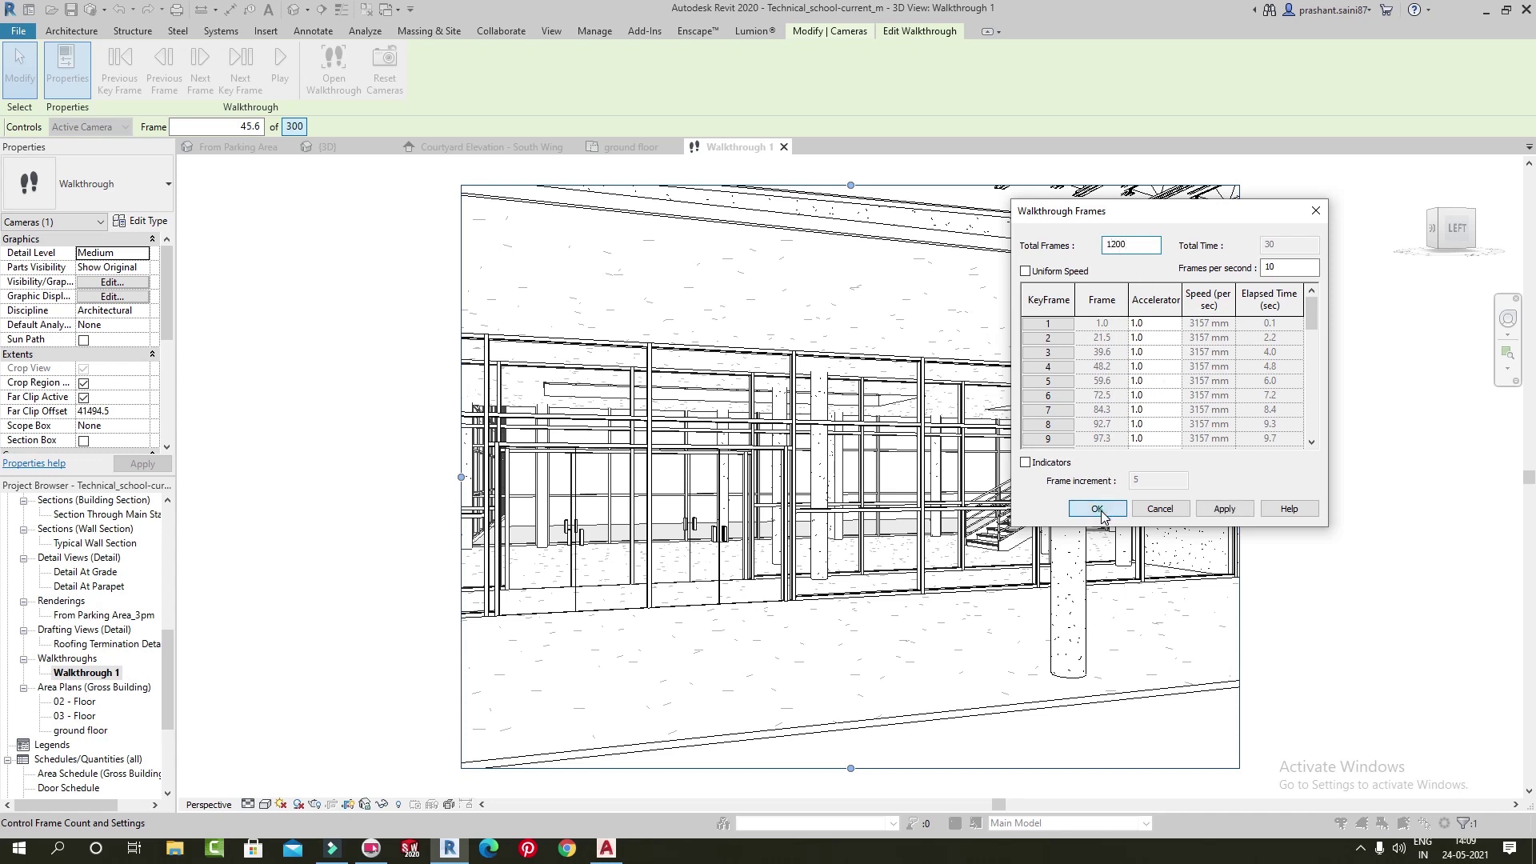
{"action": "left_click", "coordinate": [1094, 510]}
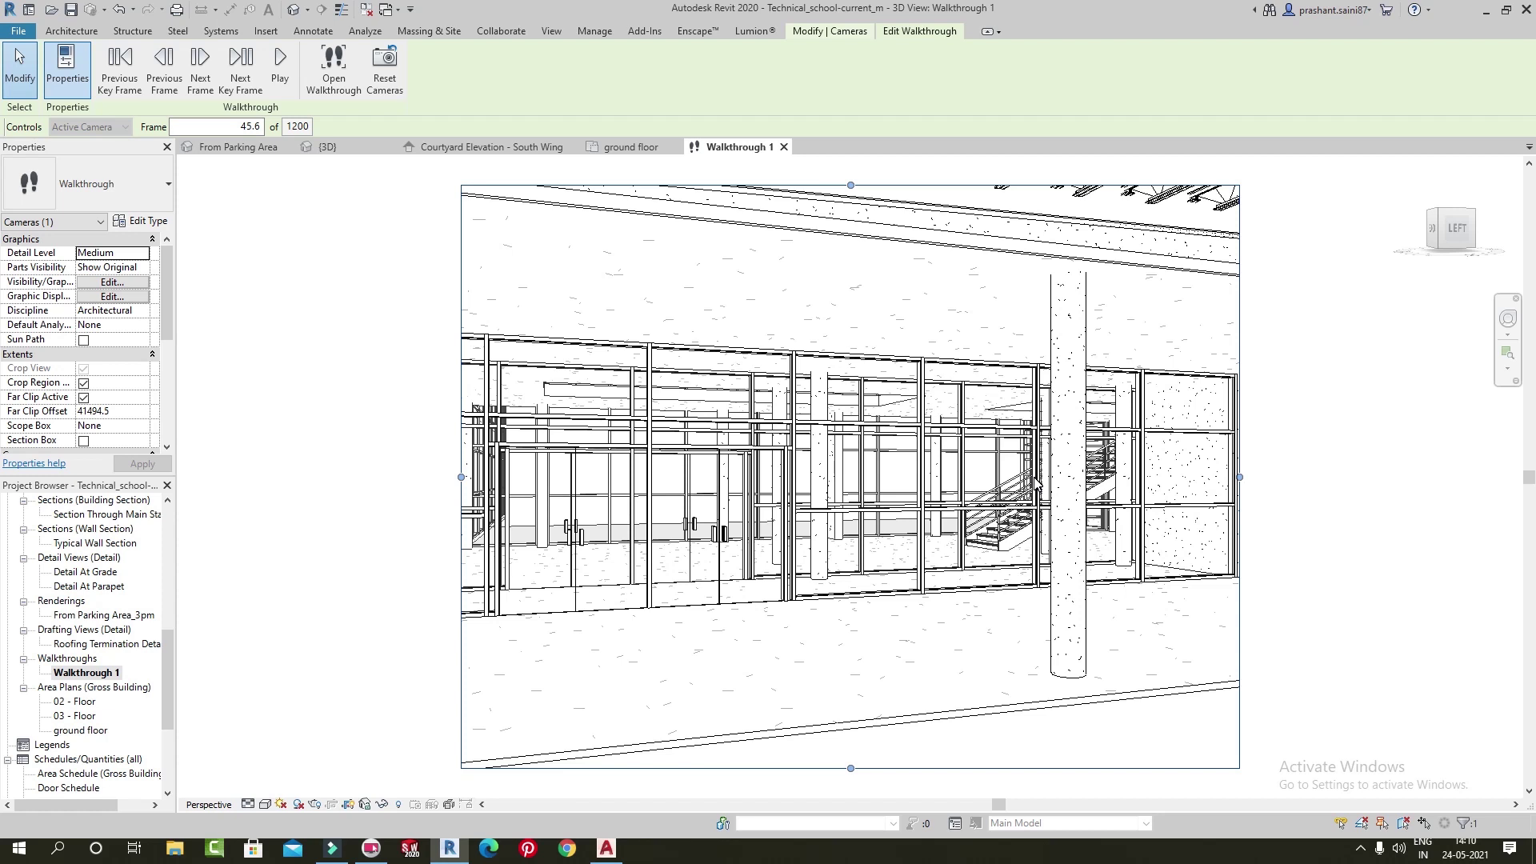
{"action": "left_click", "coordinate": [298, 126]}
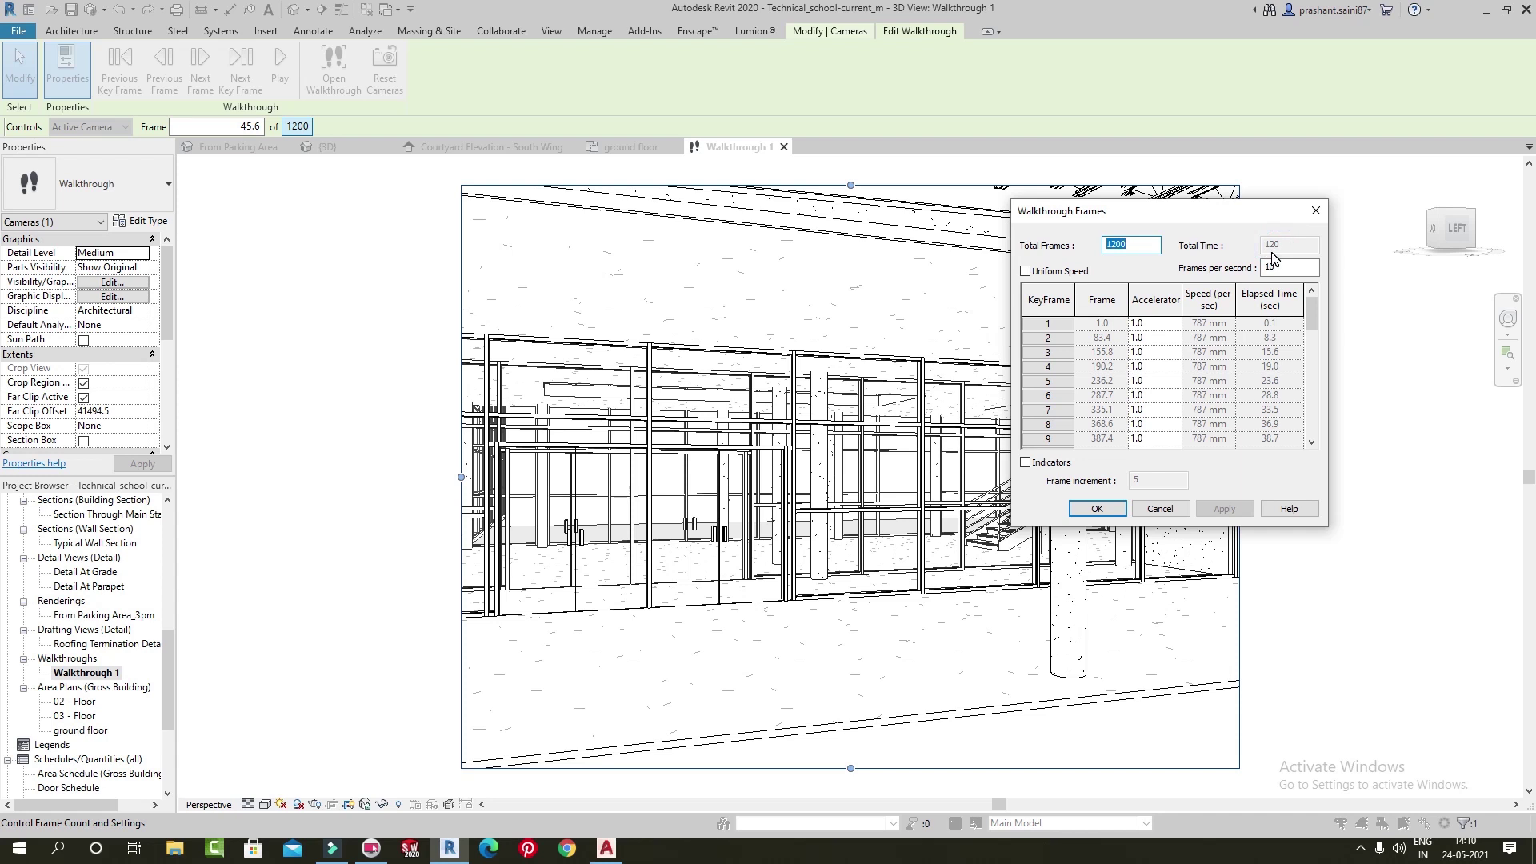
Preview the 1200-frame walkthrough, stop it early, and reopen Walkthrough Frames
{"action": "left_click", "coordinate": [1097, 509]}
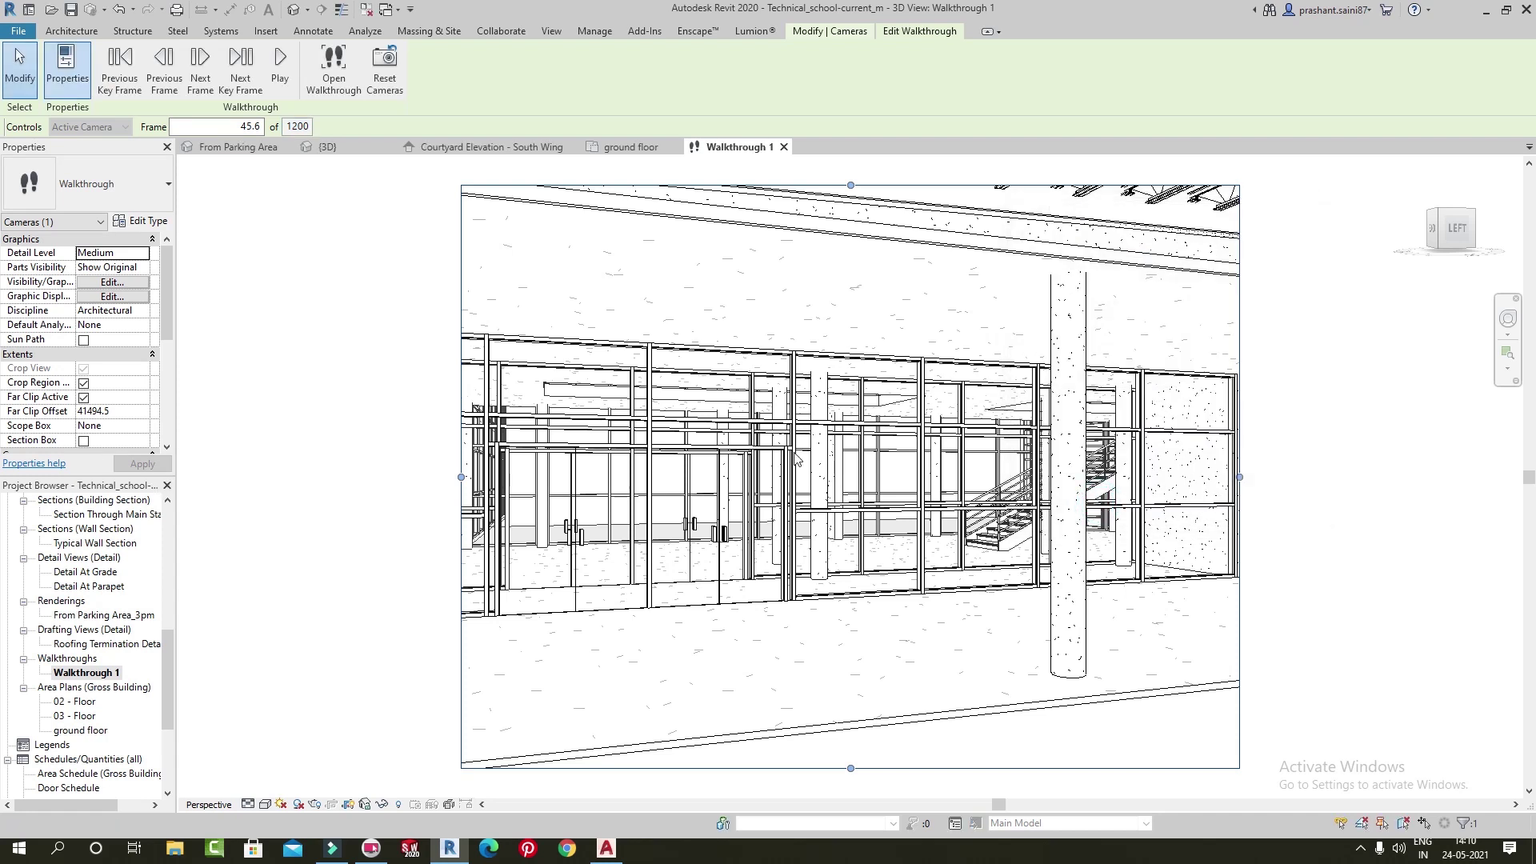
{"action": "left_click", "coordinate": [280, 68]}
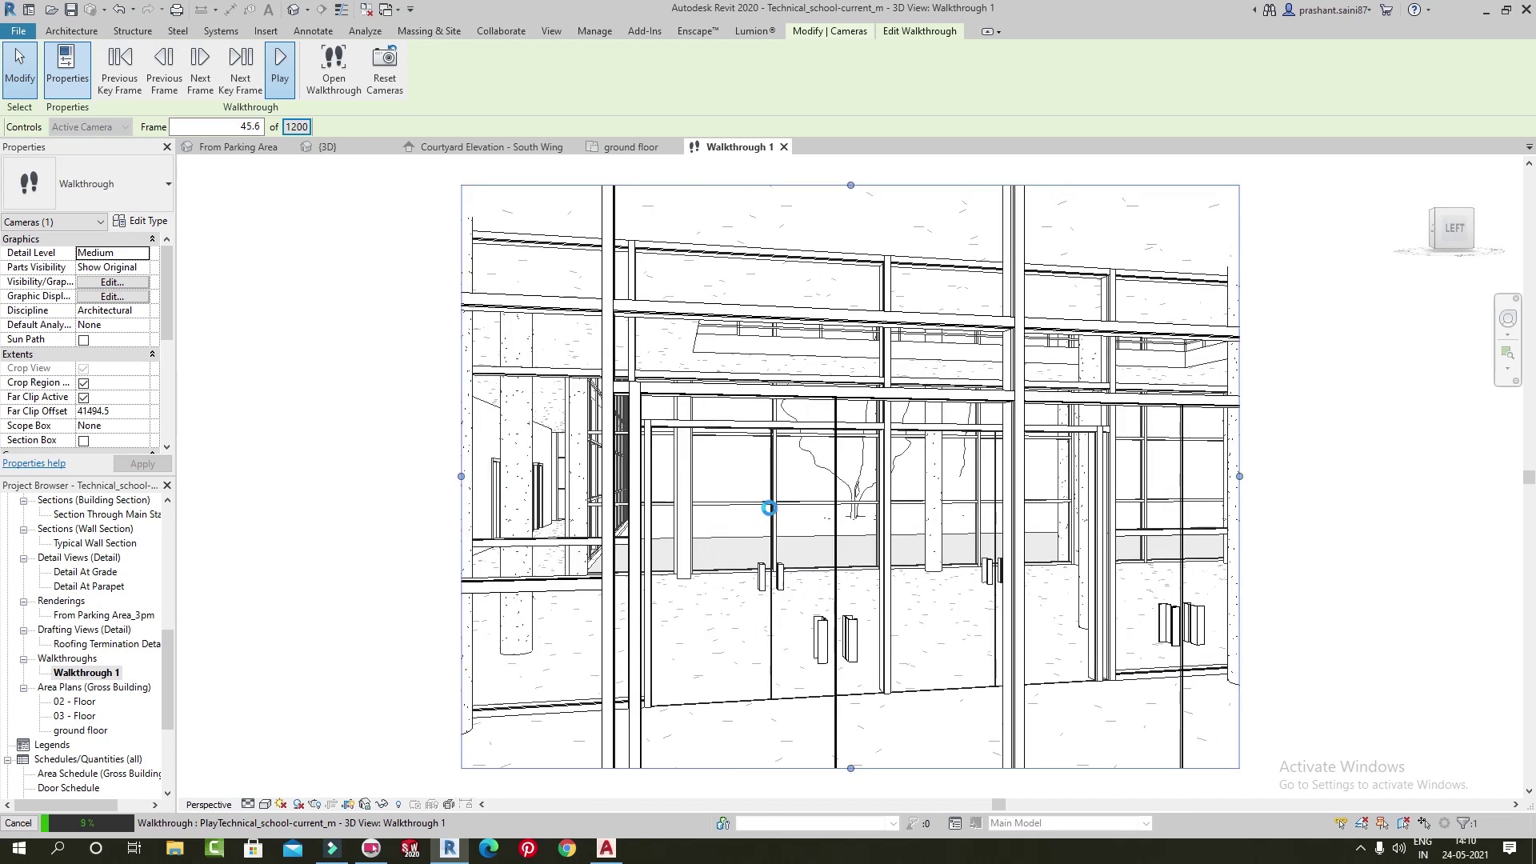
{"action": "key", "text": "Escape"}
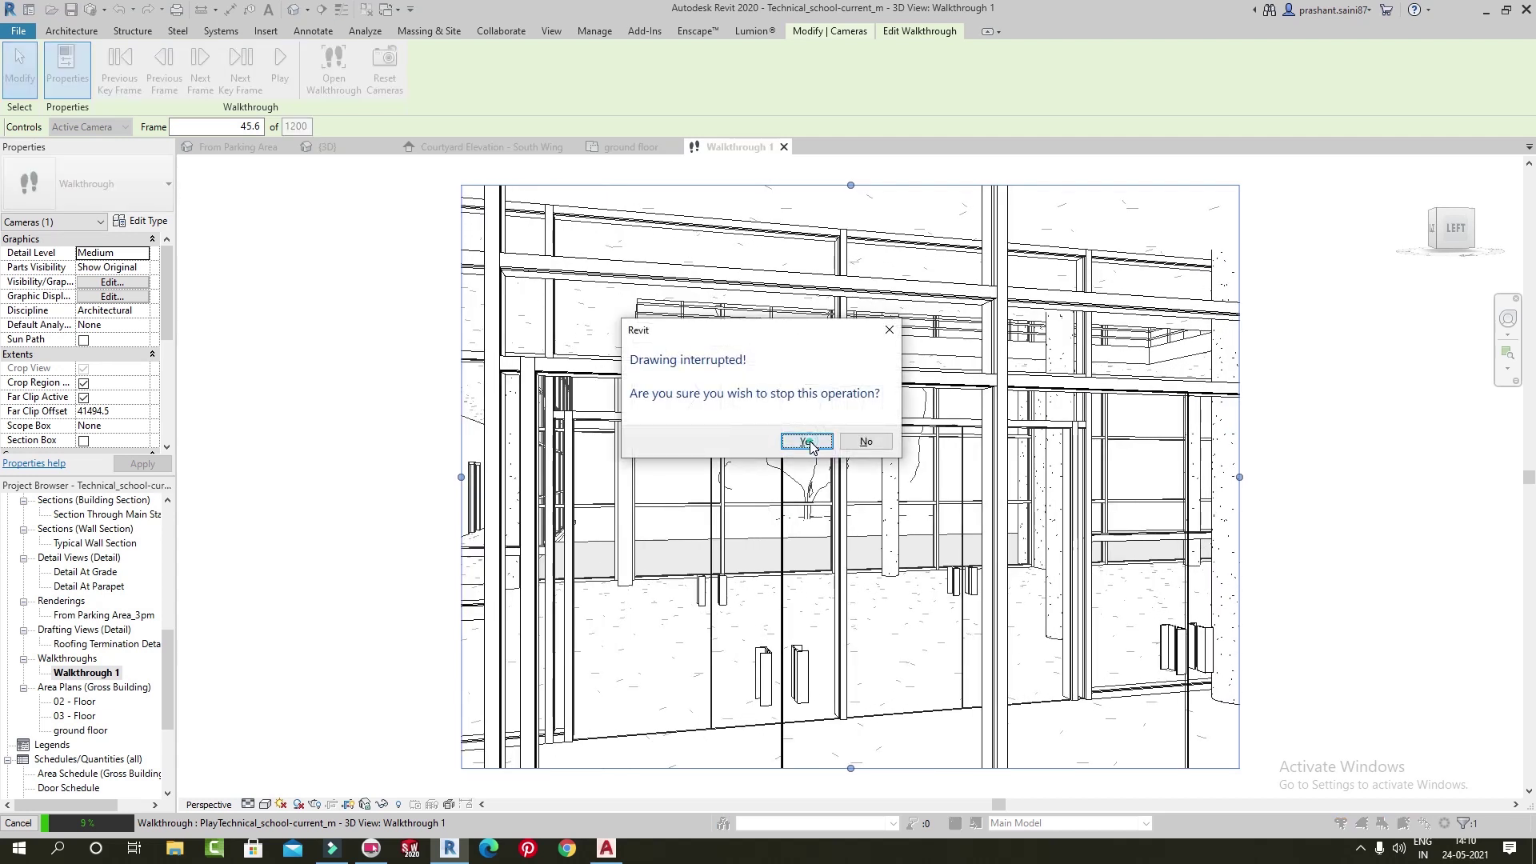
{"action": "left_click", "coordinate": [805, 441]}
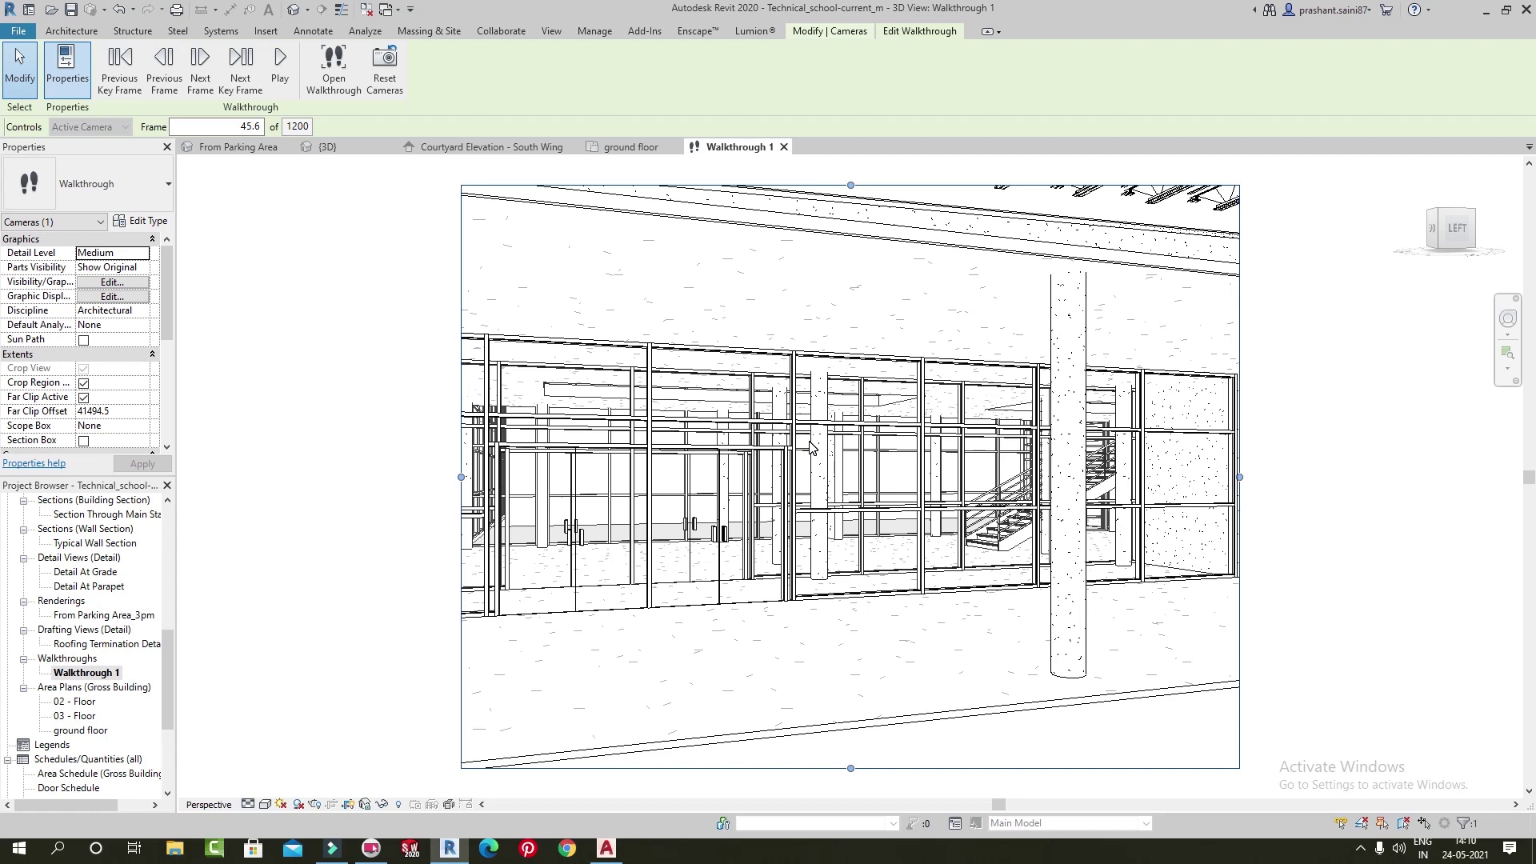
{"action": "left_click", "coordinate": [298, 126]}
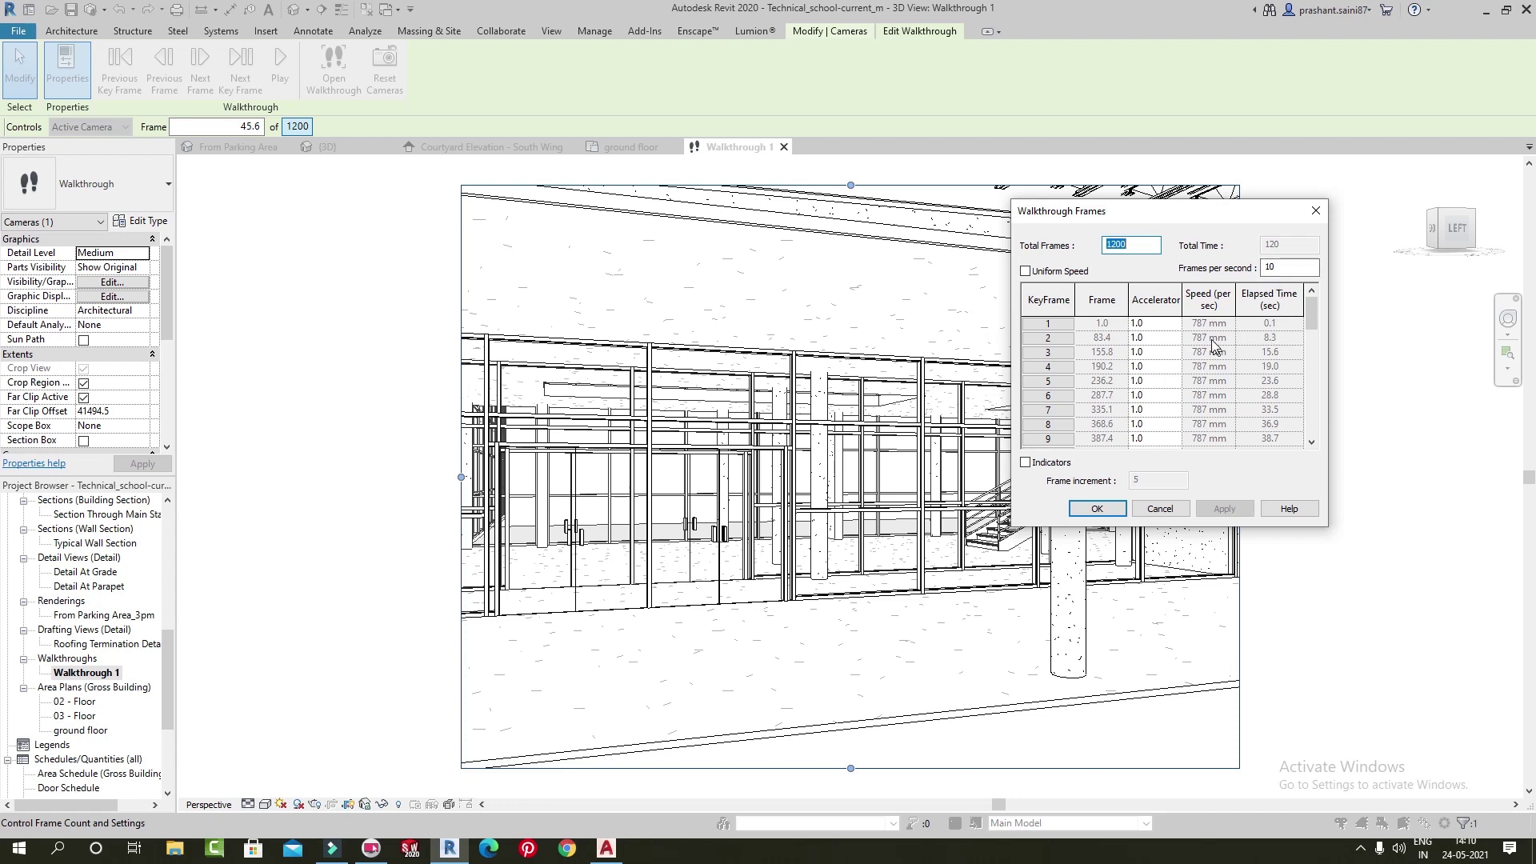
With Uniform Speed off, set accelerator 3 on keyframe 2 and 5 on keyframe 4
{"action": "left_click", "coordinate": [1027, 271]}
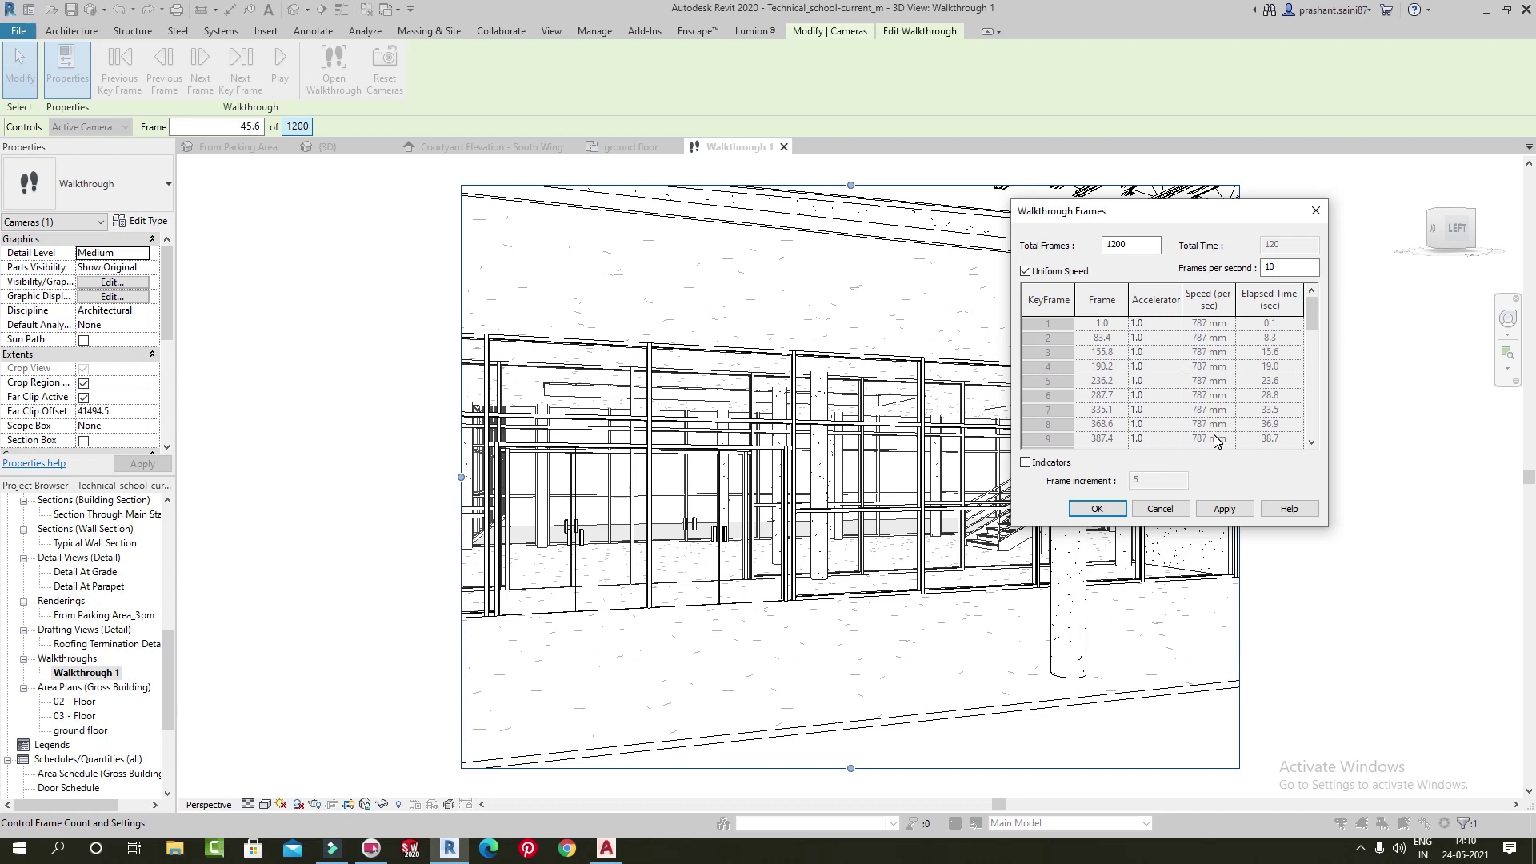
{"action": "left_click", "coordinate": [1038, 273]}
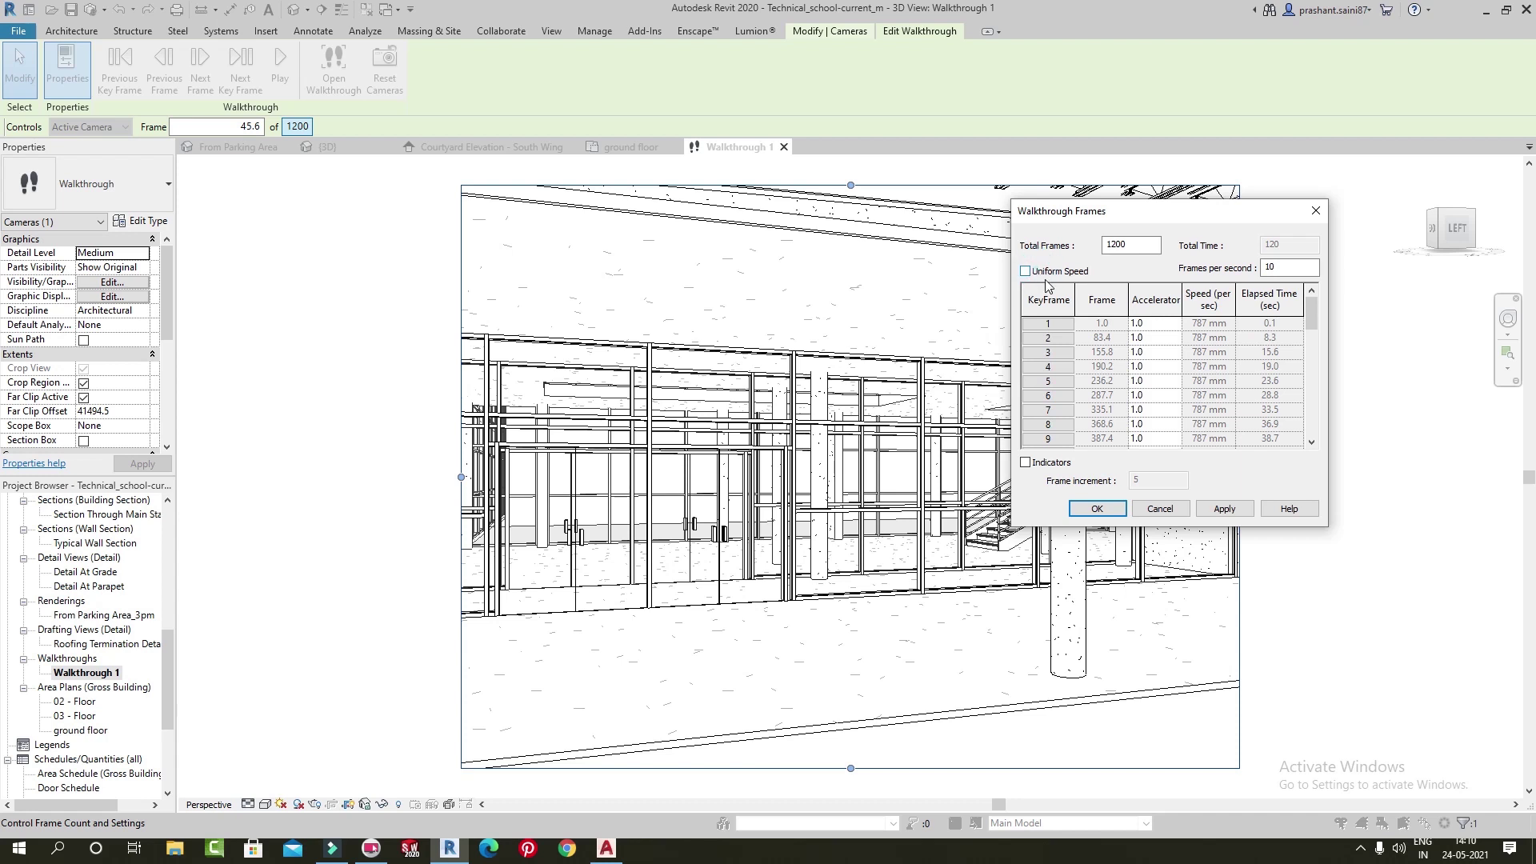
{"action": "left_click", "coordinate": [1147, 340]}
{"action": "type", "text": "3"}
{"action": "left_click", "coordinate": [1140, 367]}
{"action": "type", "text": "5"}
{"action": "left_click", "coordinate": [1158, 352]}
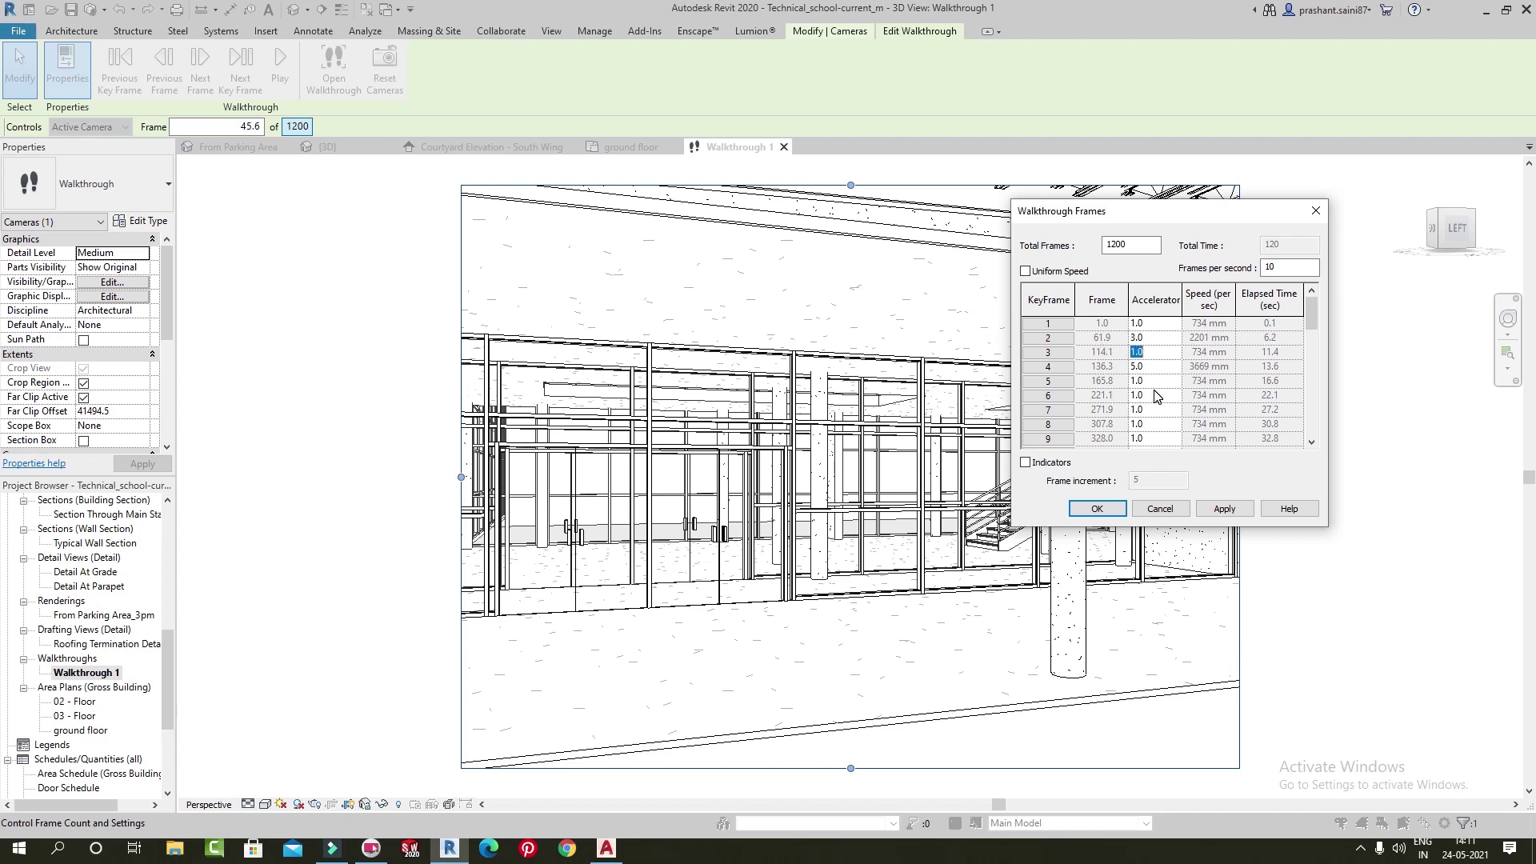
Accept the 1200-frame walkthrough settings, preview playback, and stop it at frame 50
{"action": "left_click", "coordinate": [1098, 512]}
{"action": "left_click", "coordinate": [280, 68]}
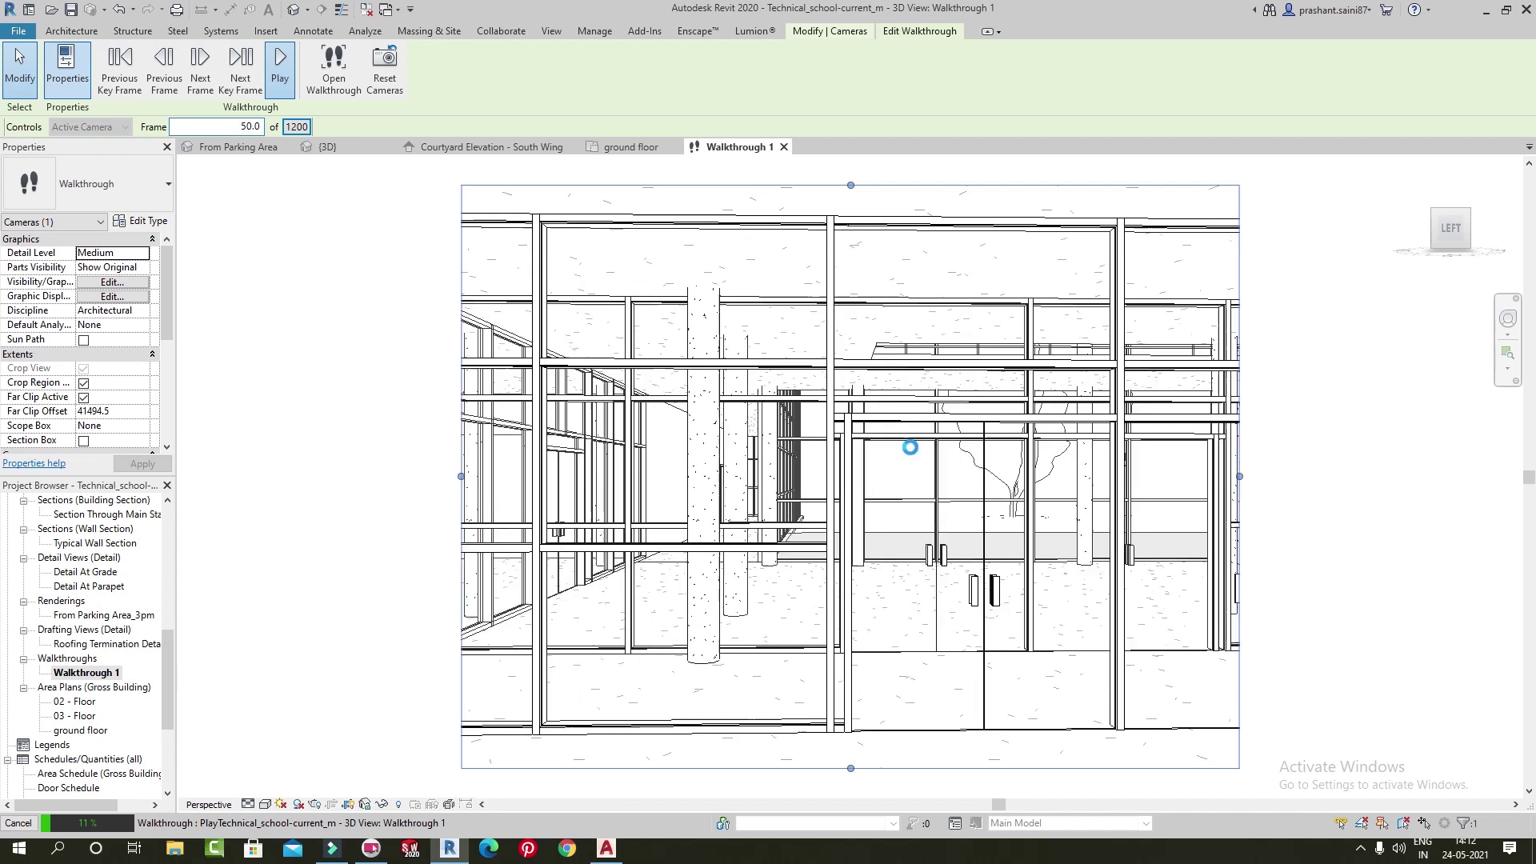
{"action": "key", "text": "Escape"}
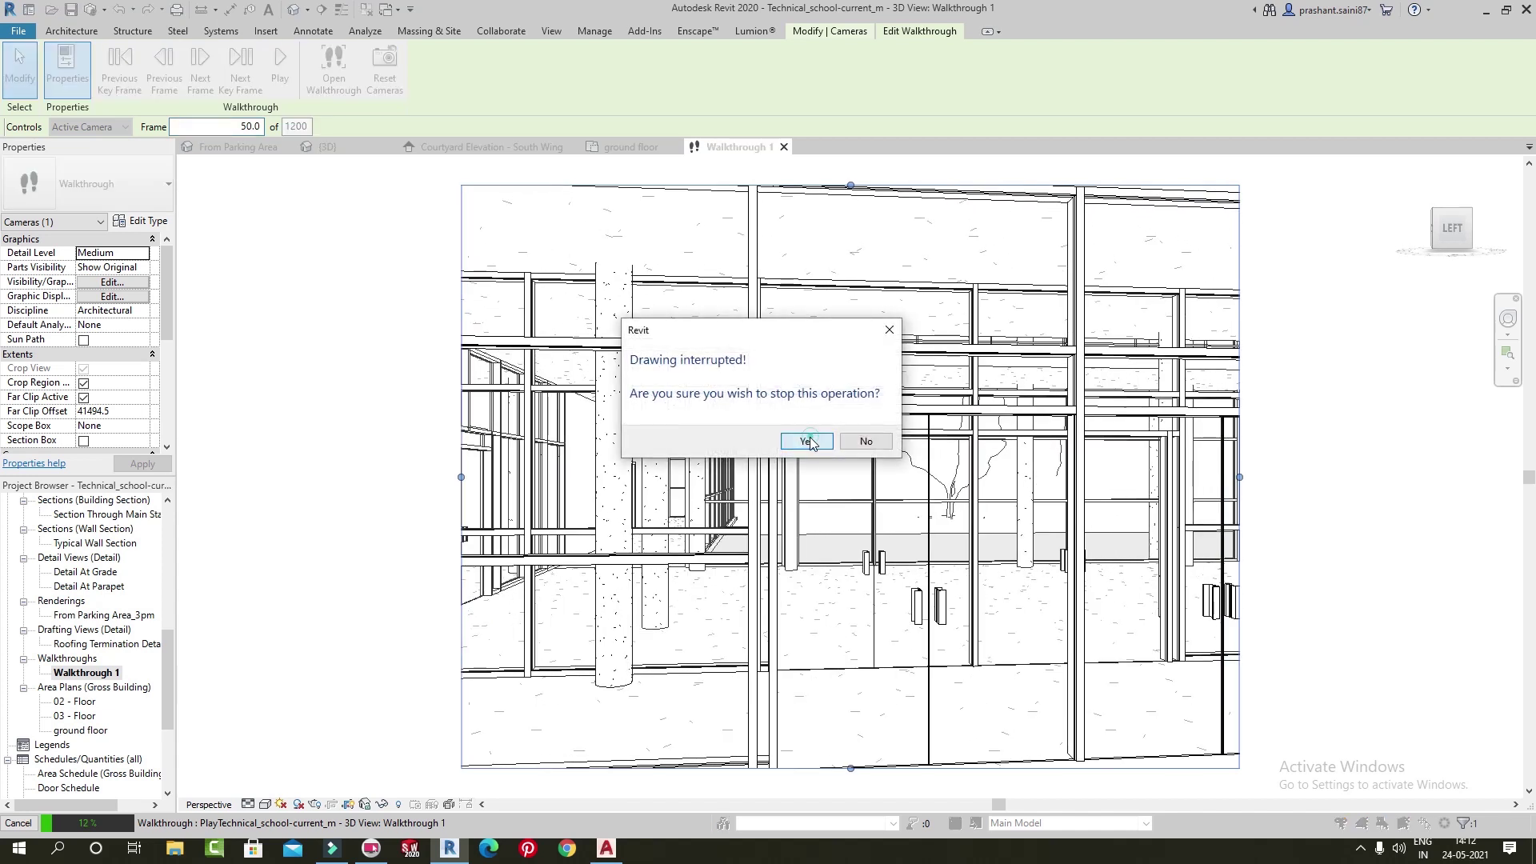
{"action": "left_click", "coordinate": [807, 442]}
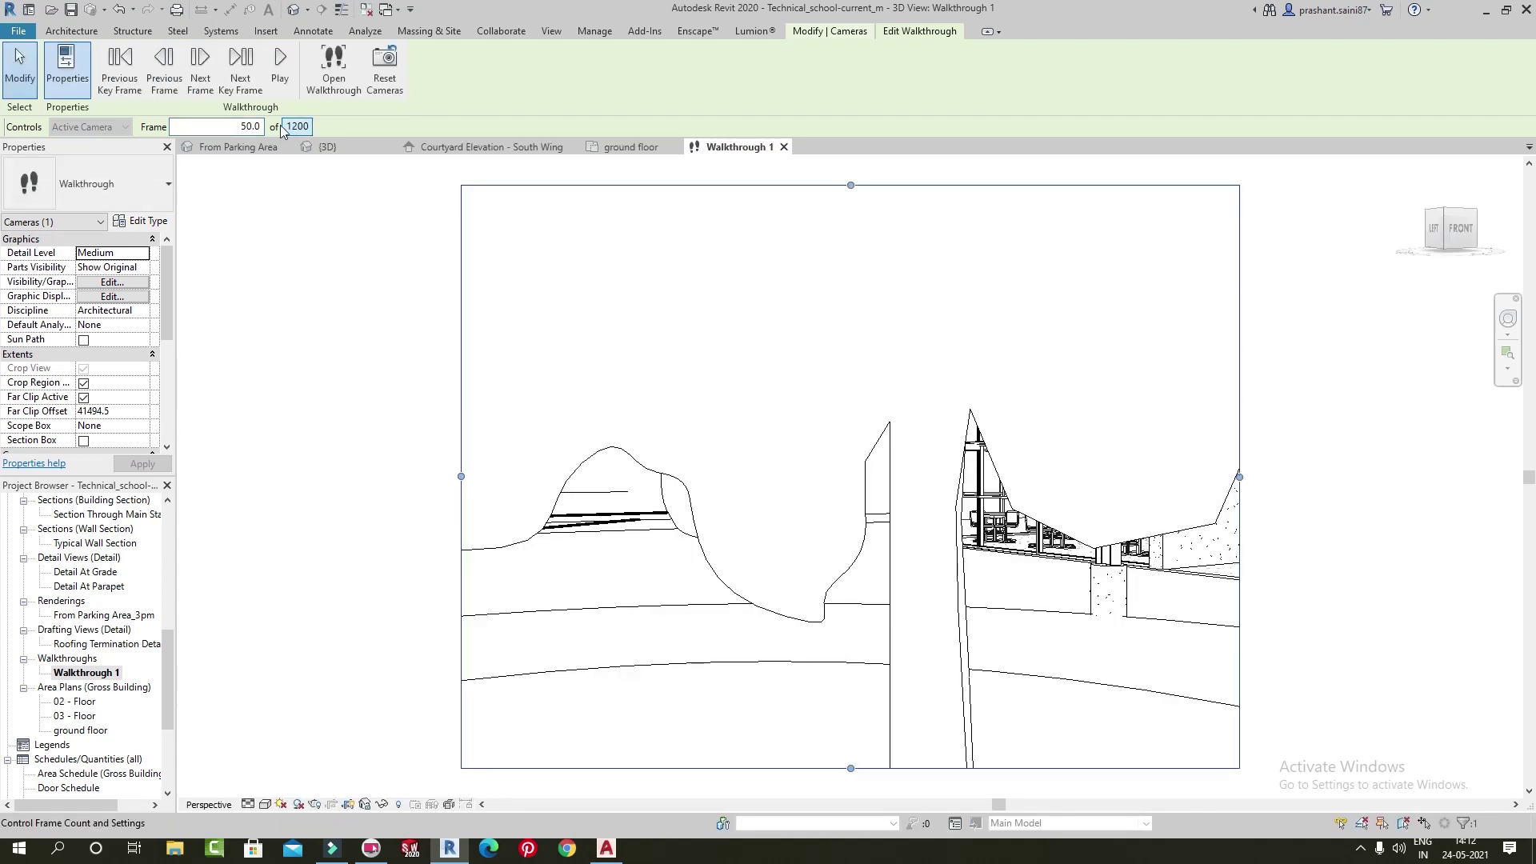
{"action": "left_click", "coordinate": [298, 126]}
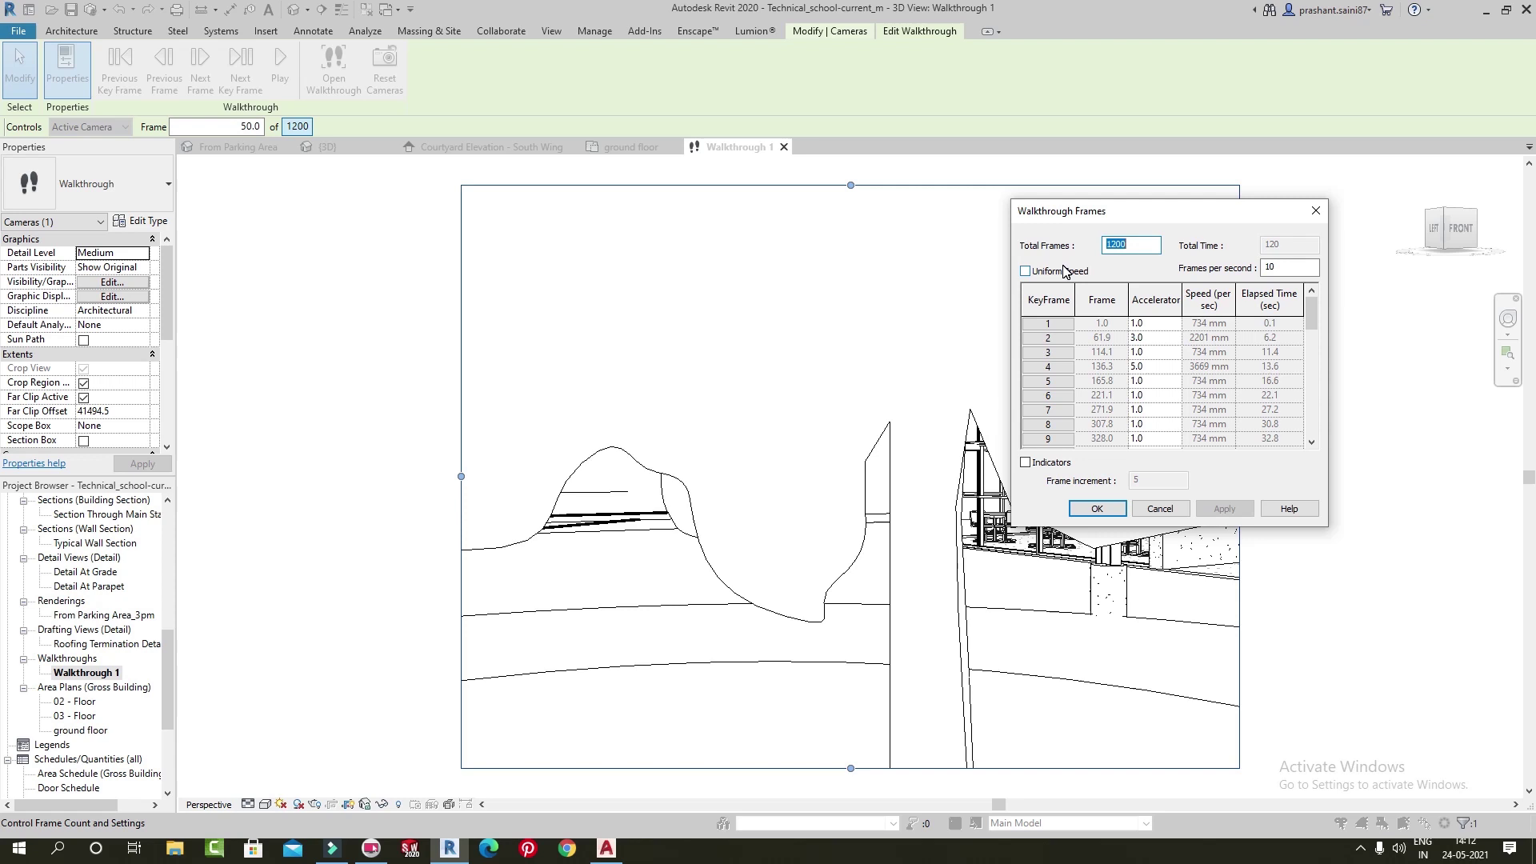
{"action": "left_click", "coordinate": [1044, 464]}
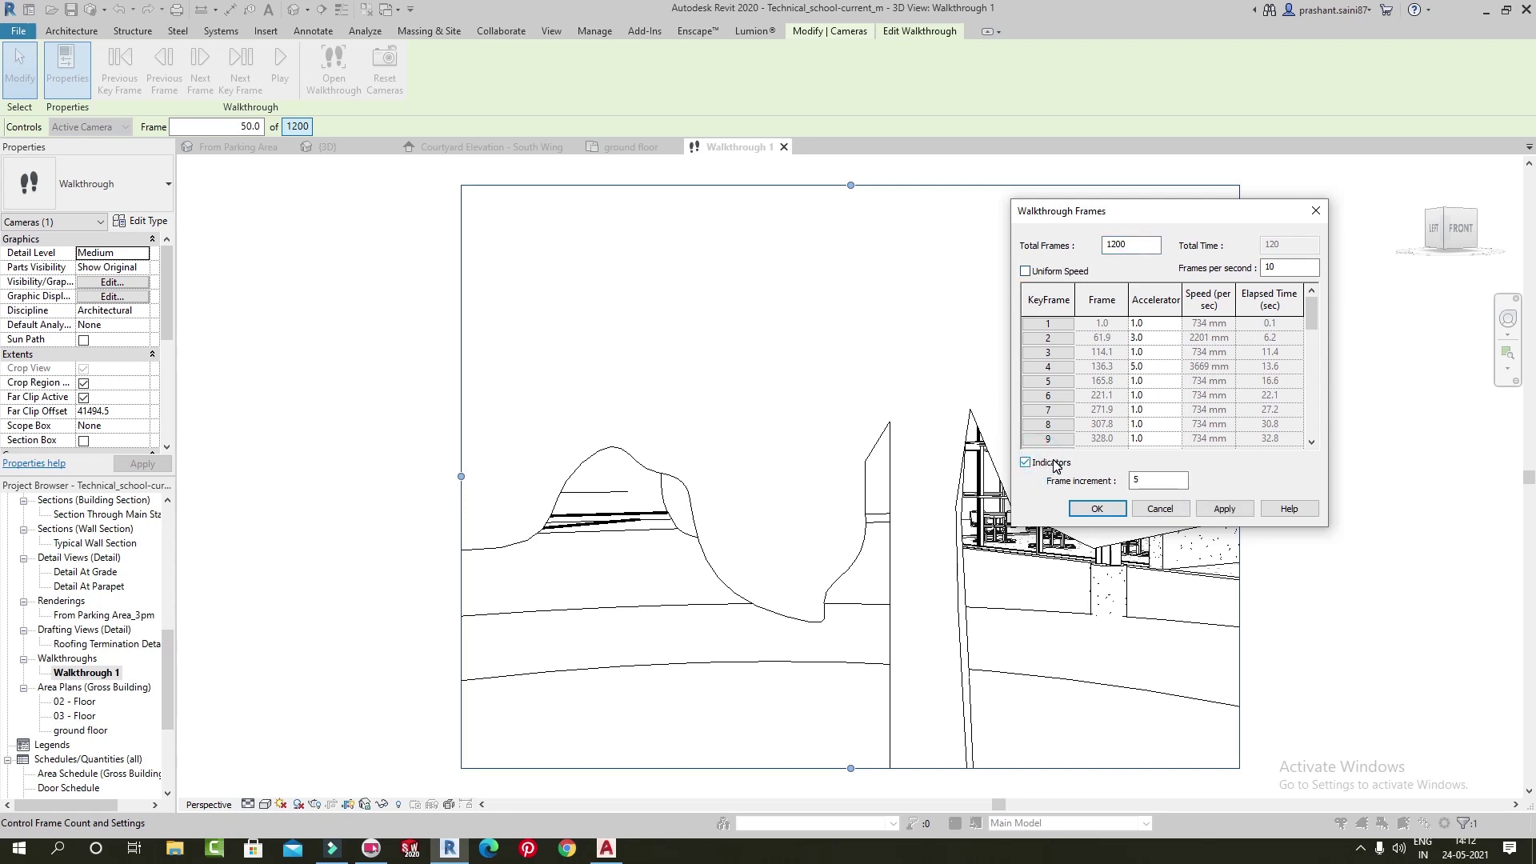
{"action": "left_click", "coordinate": [1037, 463]}
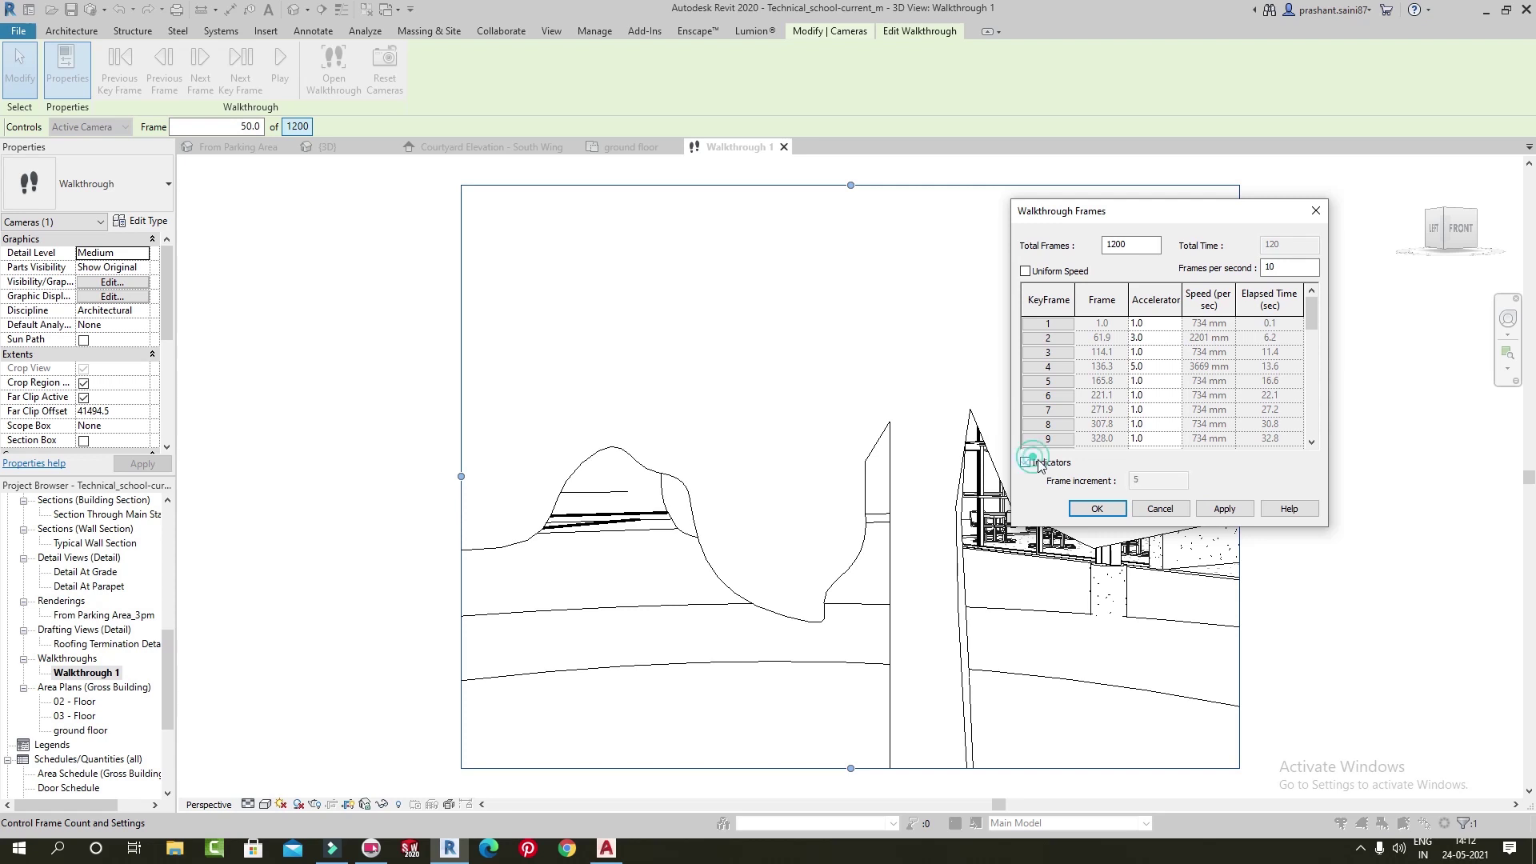
{"action": "left_click", "coordinate": [1097, 508]}
{"action": "left_click", "coordinate": [232, 120]}
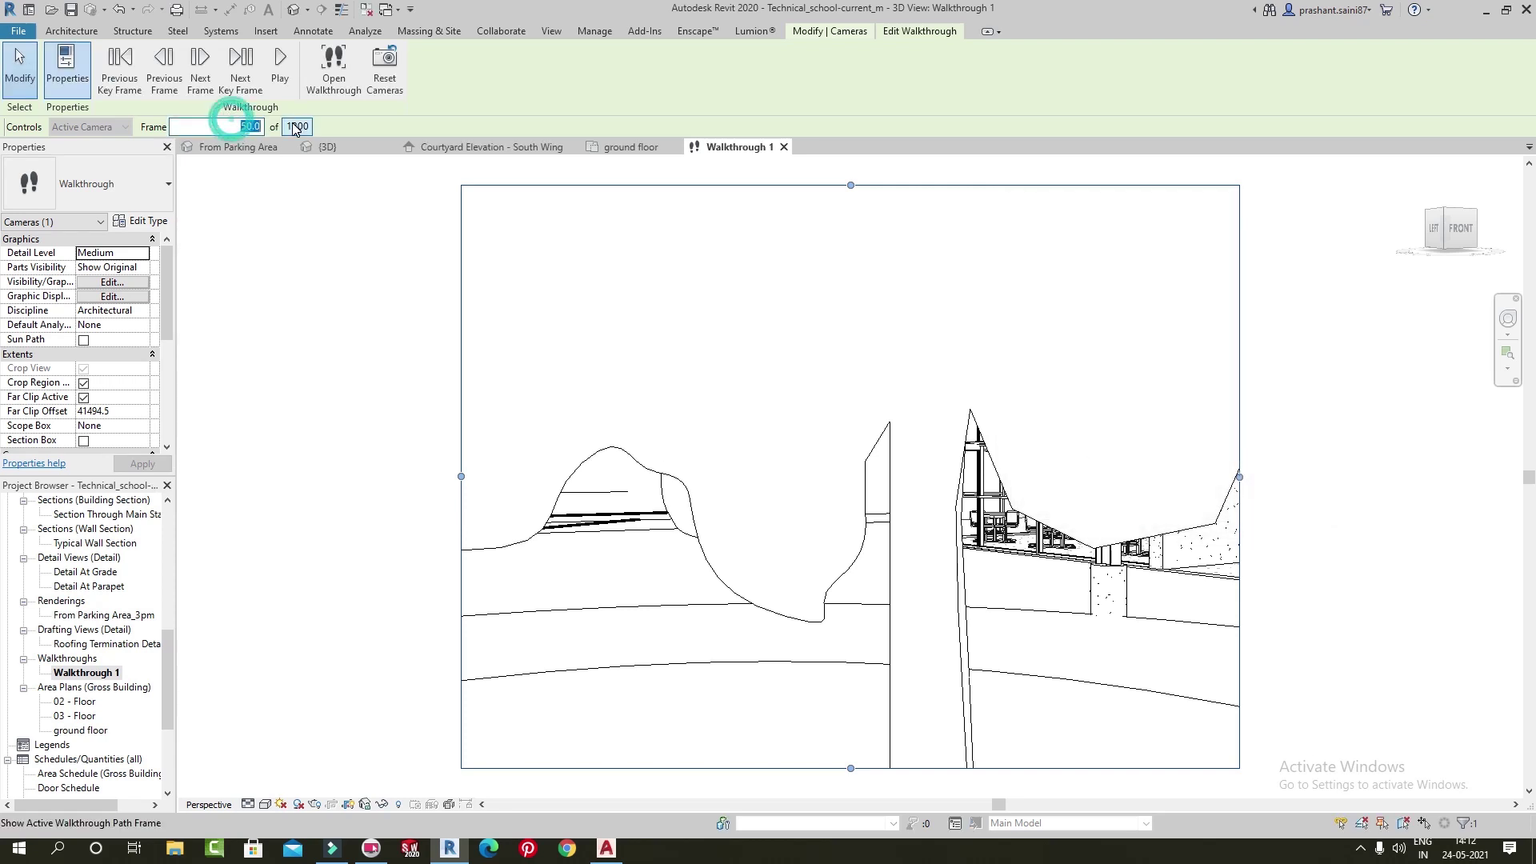
Jump the walkthrough to frame 55, then to frame 250, and zoom the view out
{"action": "type", "text": "55"}
{"action": "key", "text": "Return"}
{"action": "left_click", "coordinate": [226, 130]}
{"action": "type", "text": "250"}
{"action": "key", "text": "Return"}
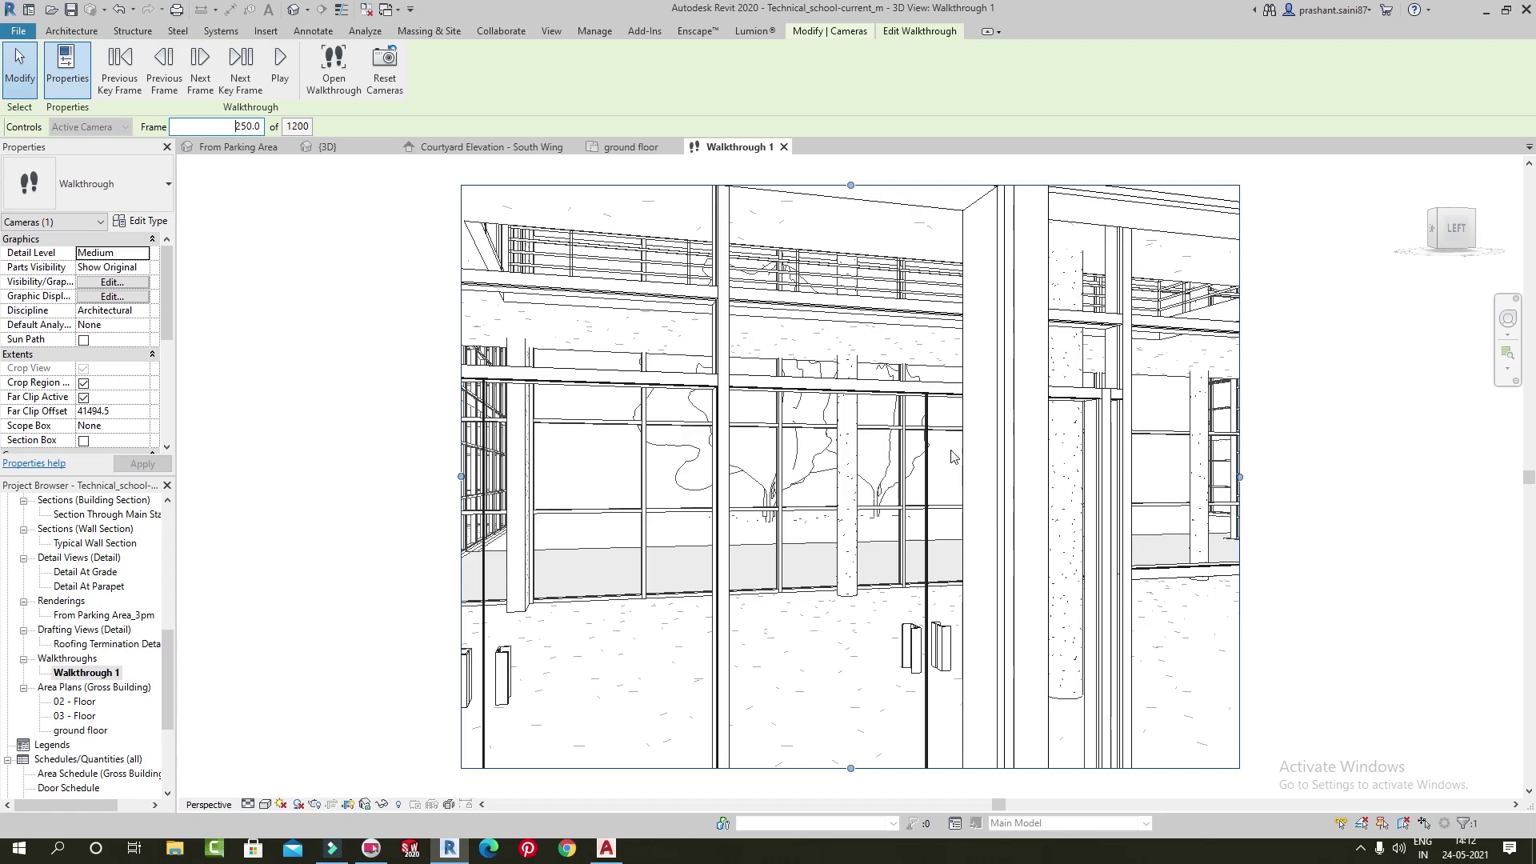
{"action": "scroll", "coordinate": [816, 394], "scroll_direction": "down", "scroll_amount": 1}
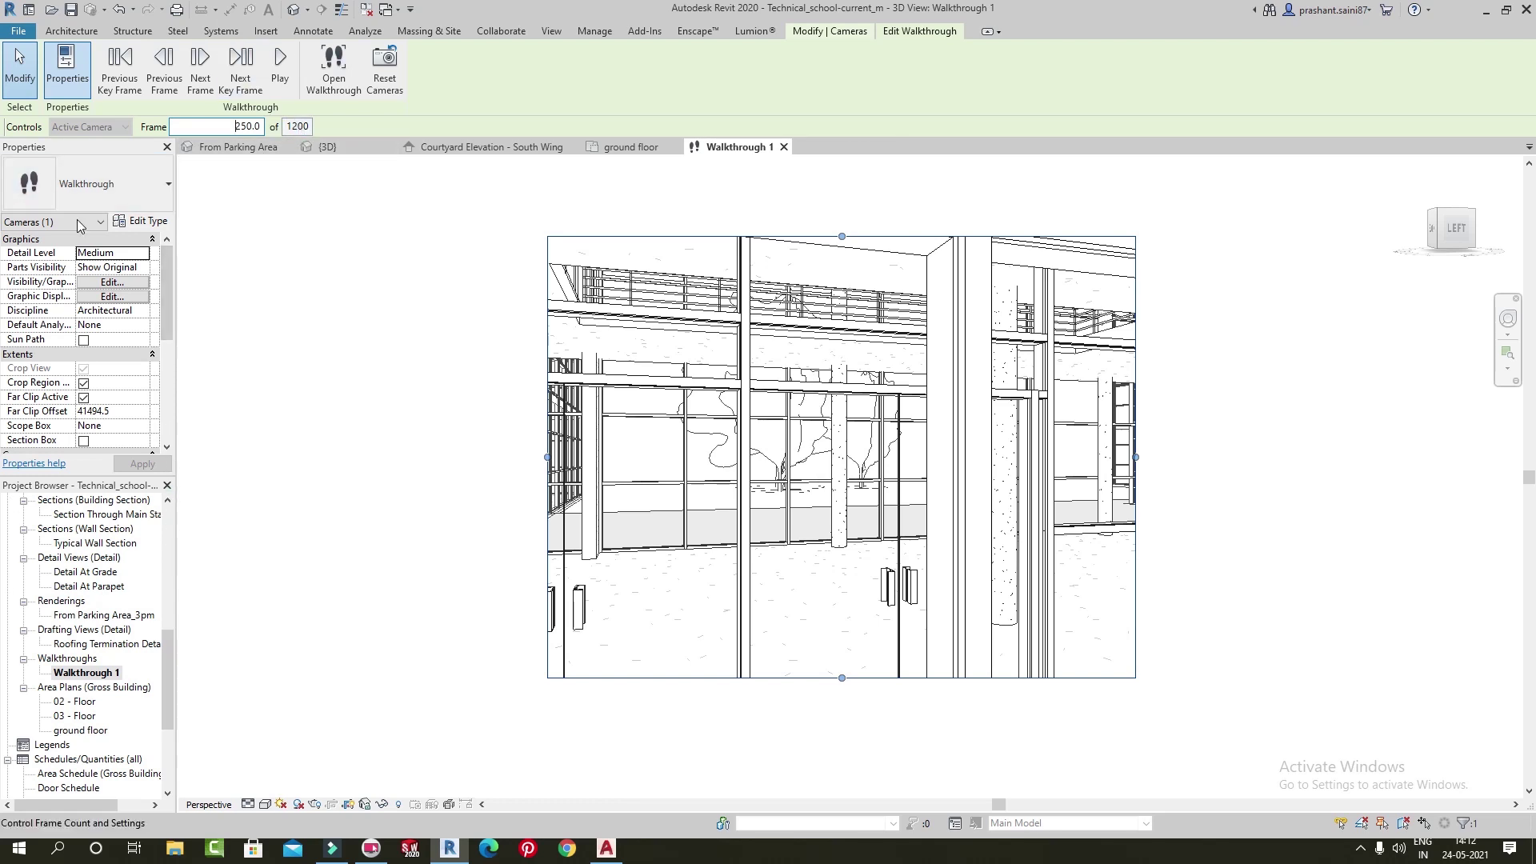
{"action": "left_click", "coordinate": [153, 297]}
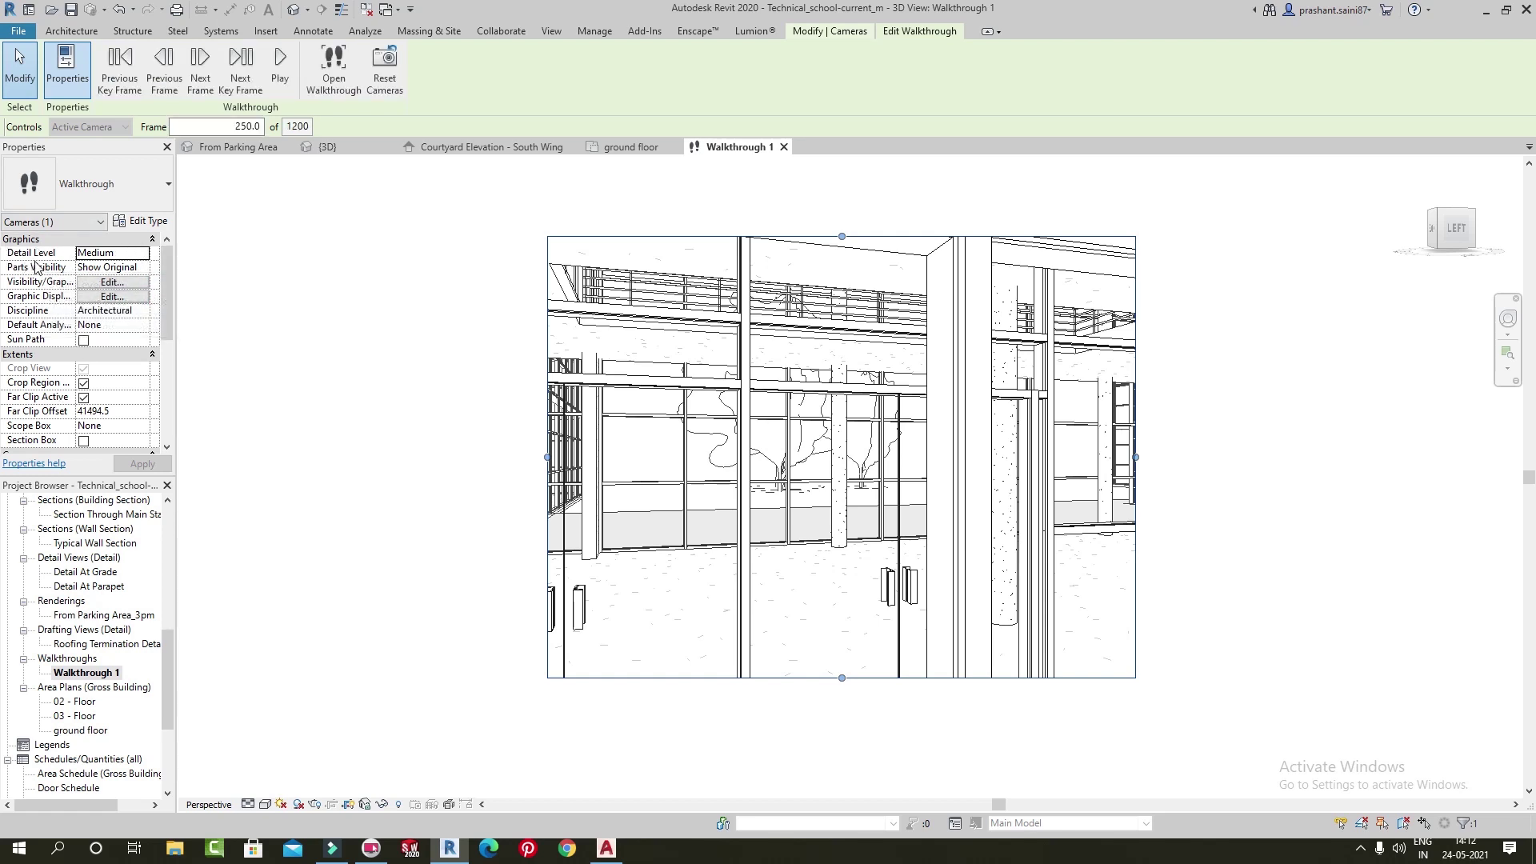
Set the walkthrough's Detail Level to Coarse after briefly trying Fine
{"action": "left_click", "coordinate": [133, 256]}
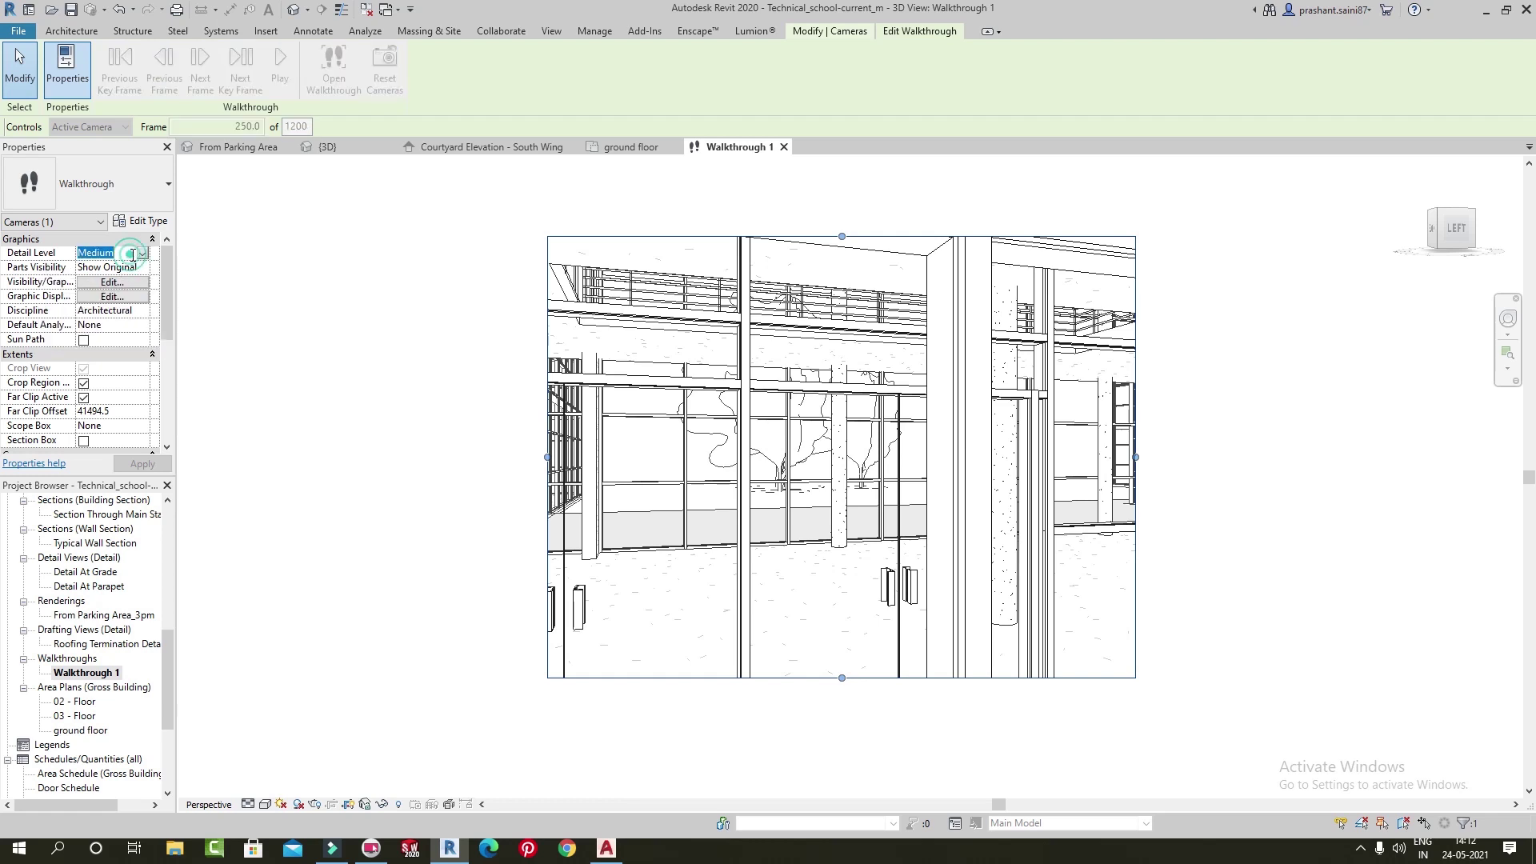
{"action": "left_click", "coordinate": [137, 254]}
{"action": "left_click", "coordinate": [94, 270]}
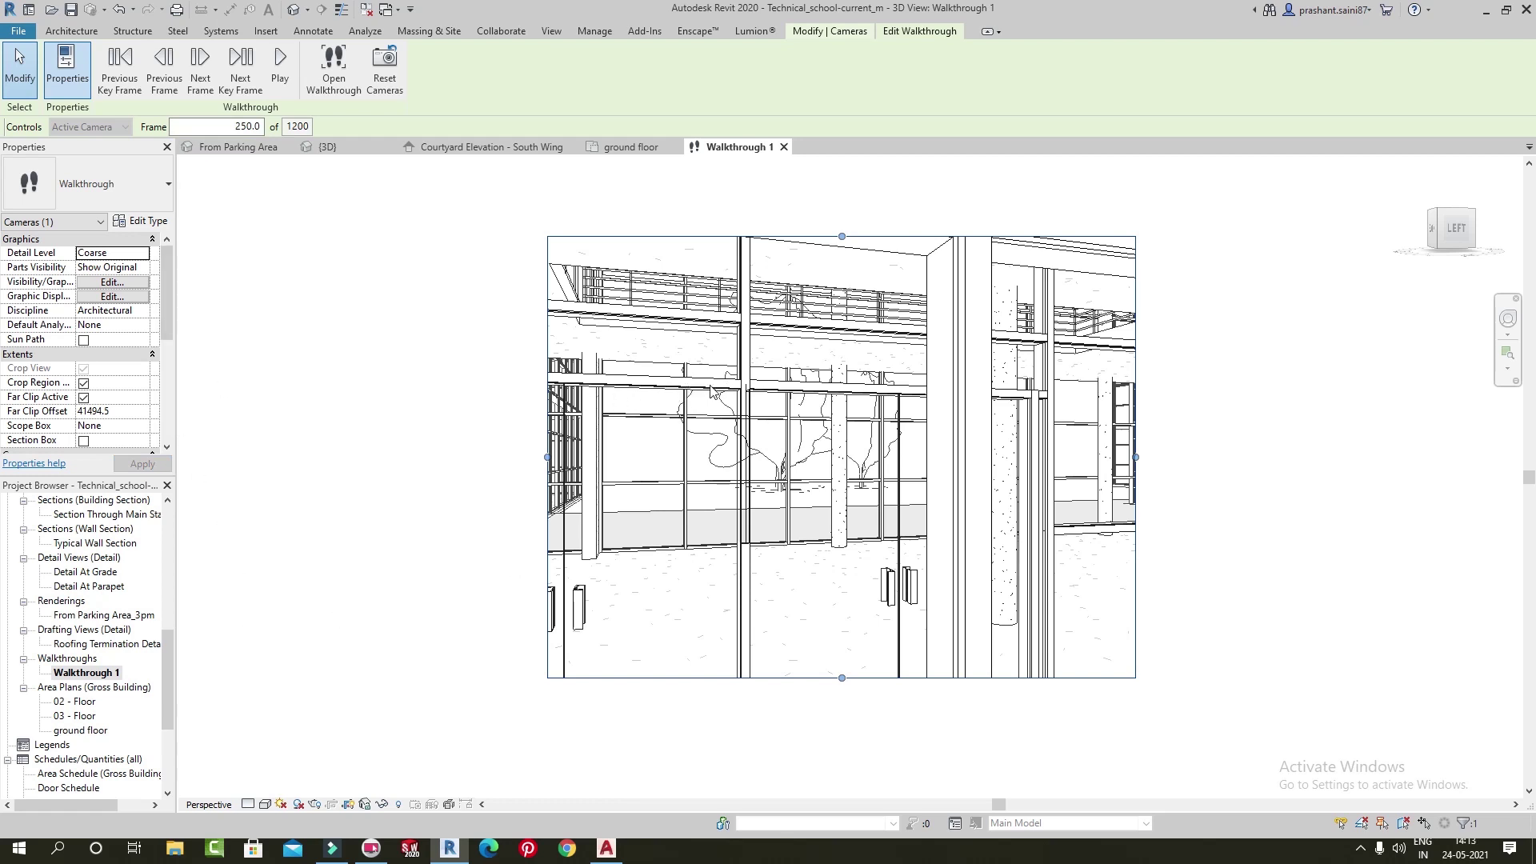
{"action": "left_click", "coordinate": [120, 252]}
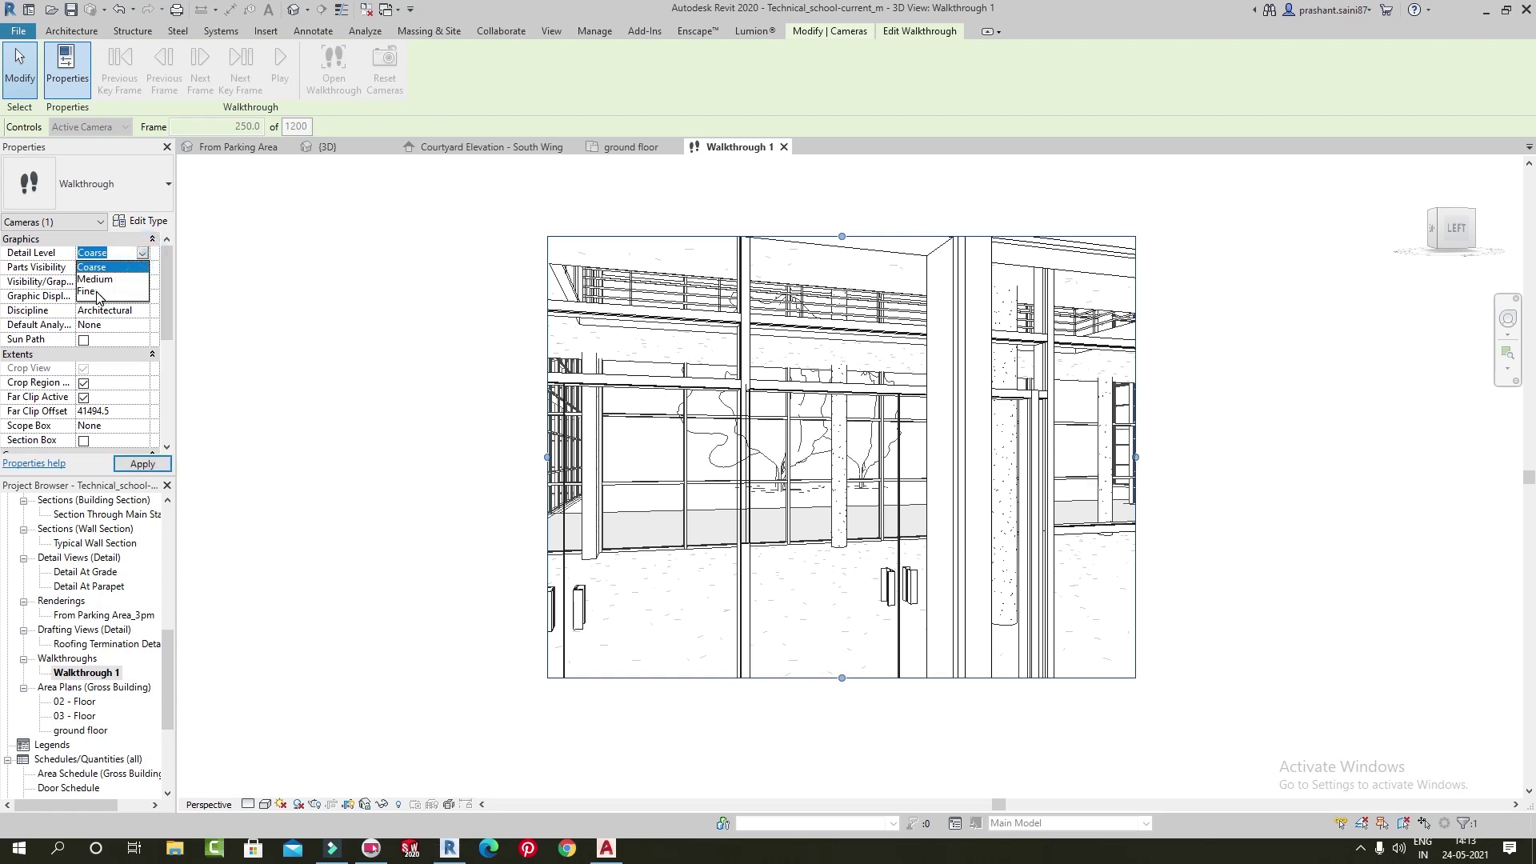
{"action": "left_click", "coordinate": [90, 292]}
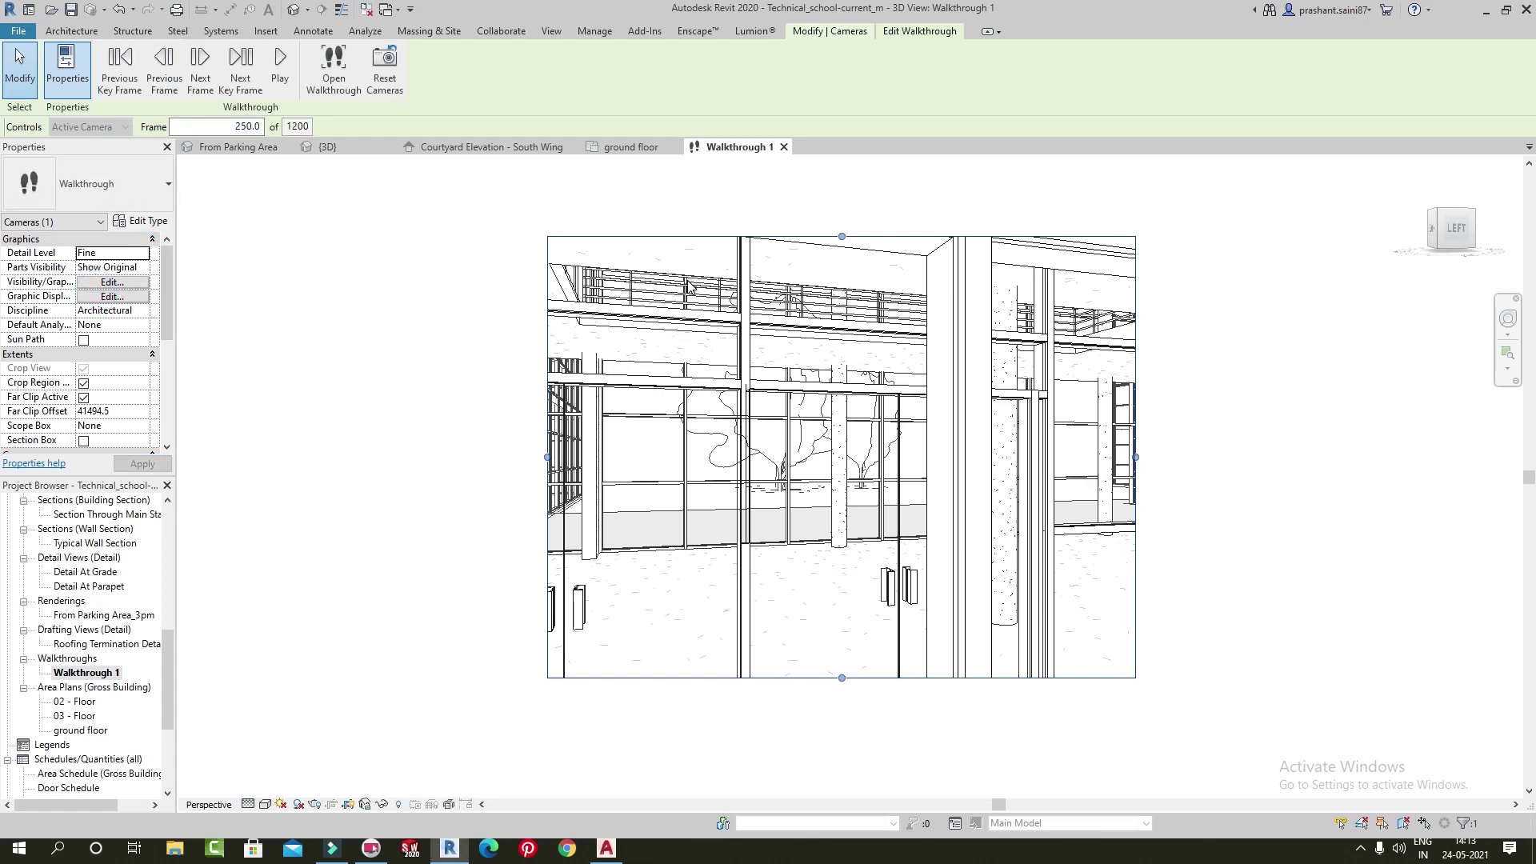
{"action": "left_click", "coordinate": [142, 254]}
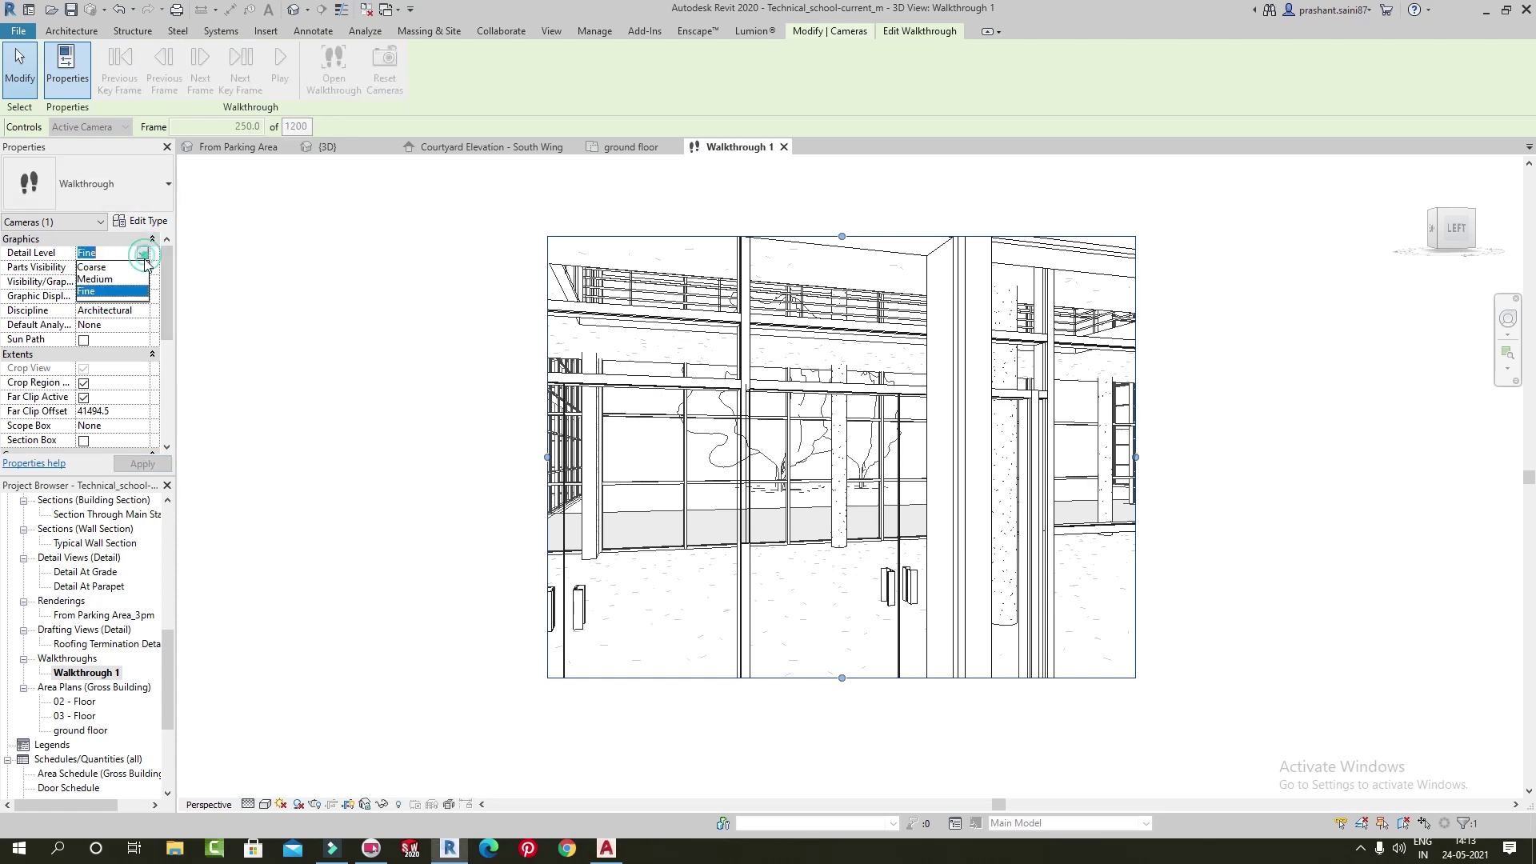
{"action": "left_click", "coordinate": [90, 268]}
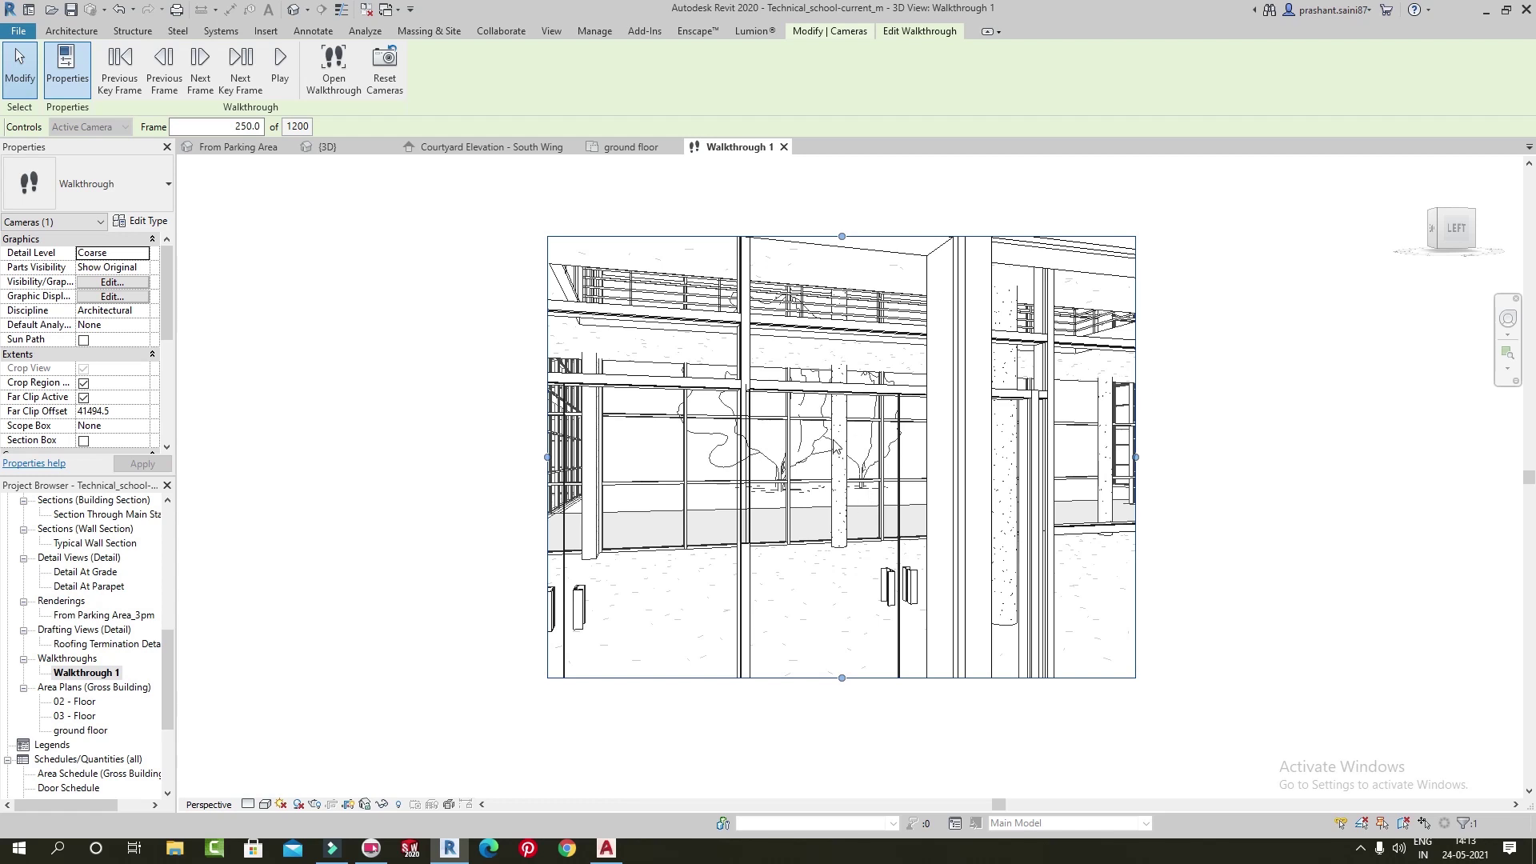
{"action": "left_click", "coordinate": [120, 253]}
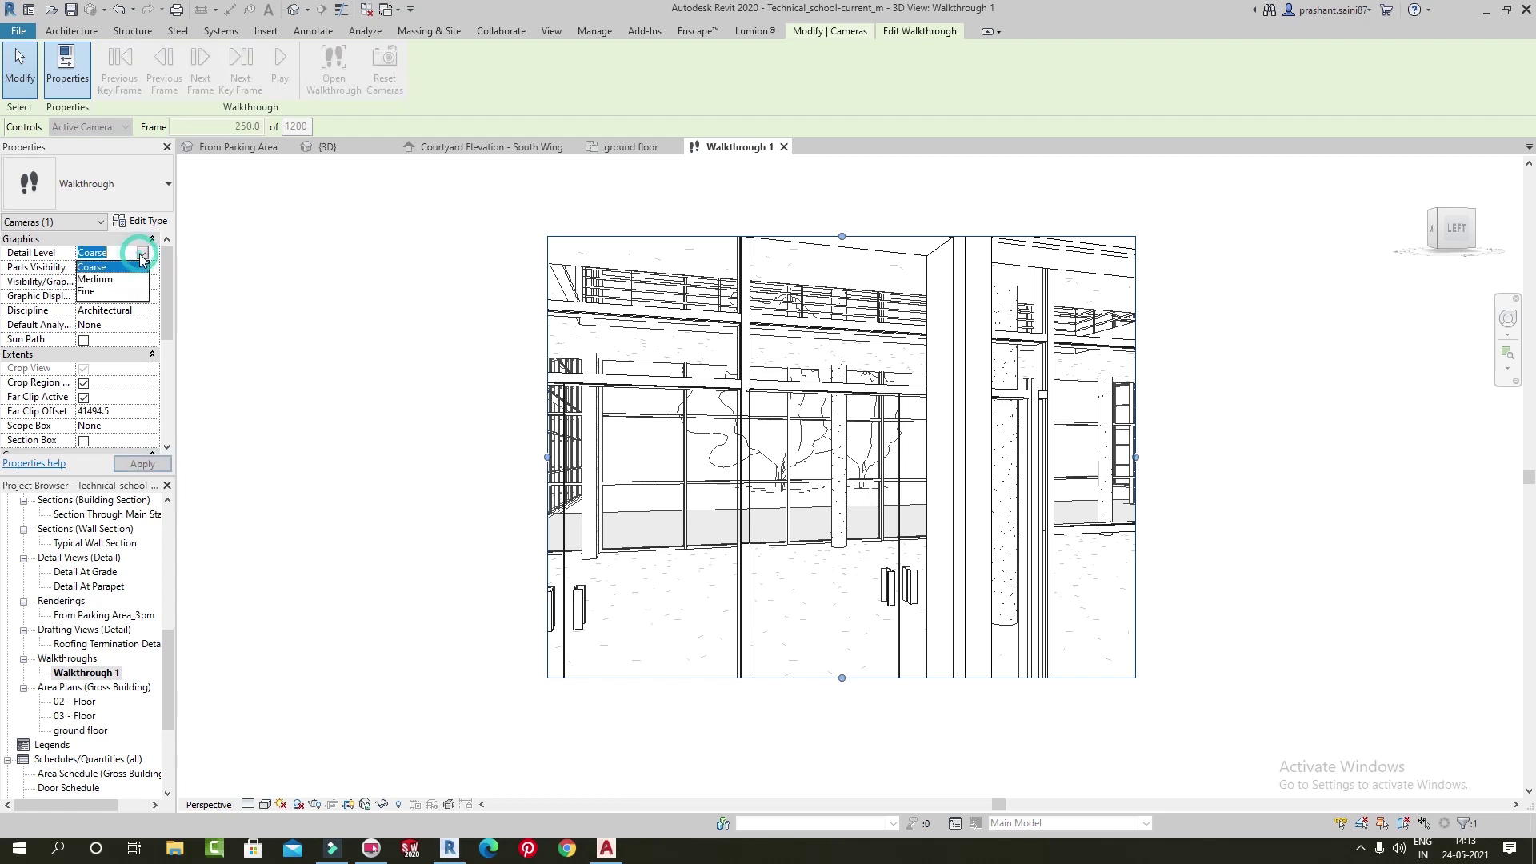
{"action": "left_click", "coordinate": [97, 272]}
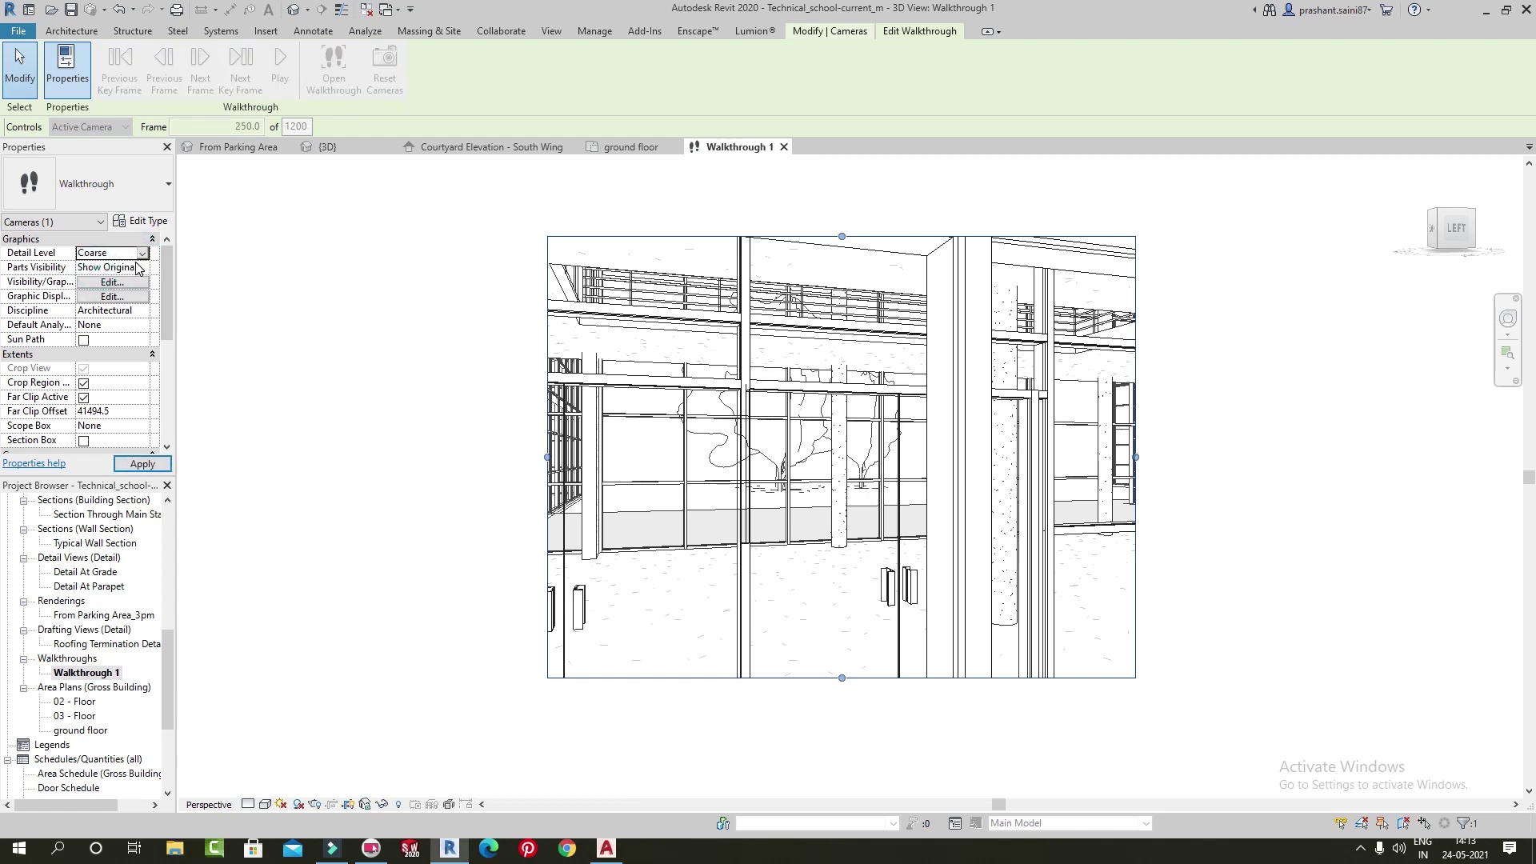
{"action": "key", "text": "Return"}
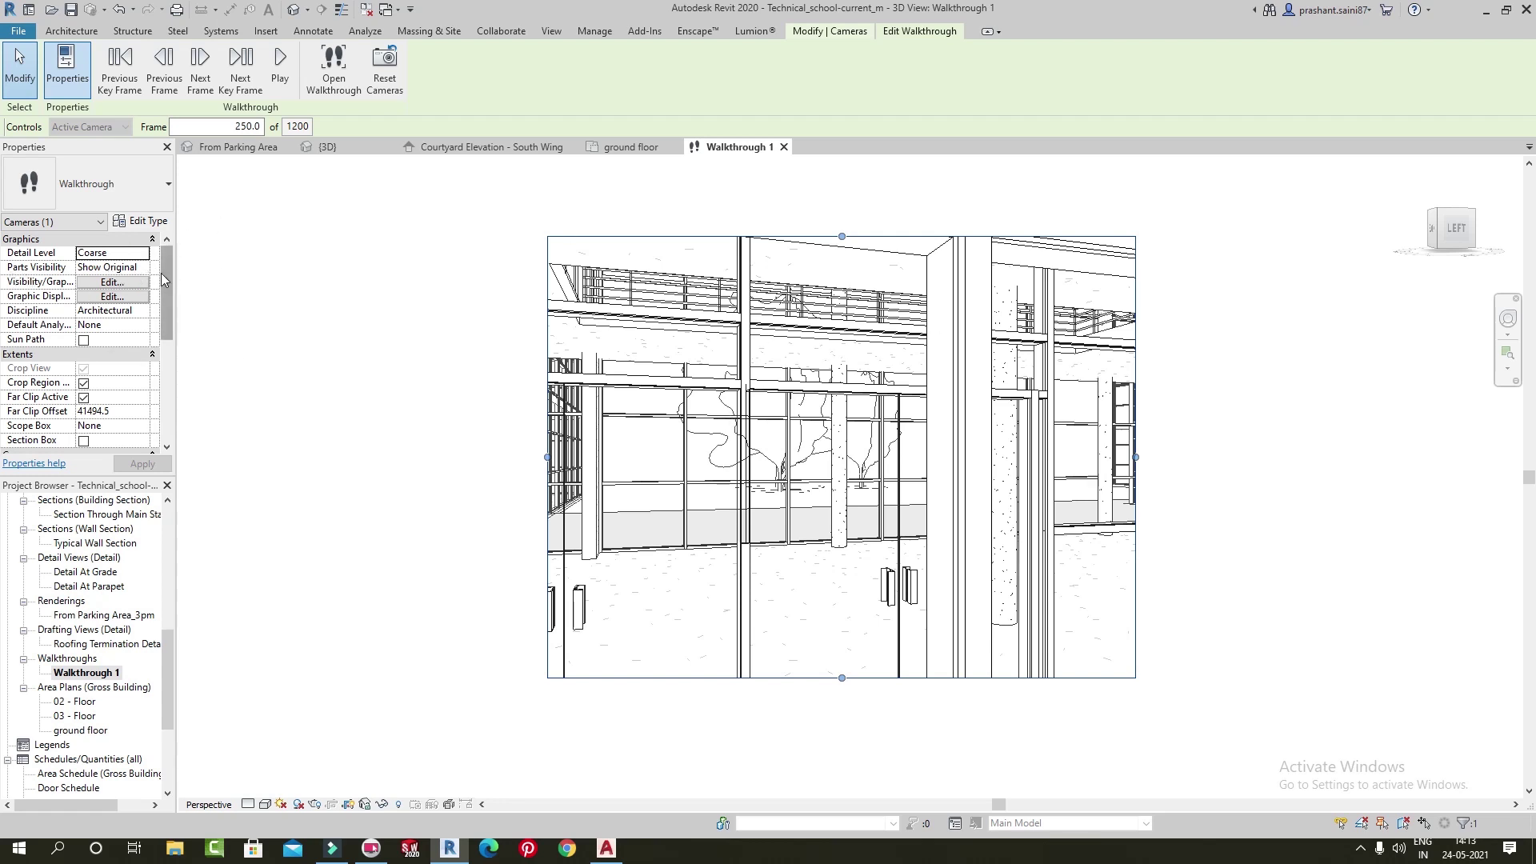
Set Parts Visibility to Show Both, after trying Show Parts and Show Original, and apply
{"action": "left_click", "coordinate": [144, 269]}
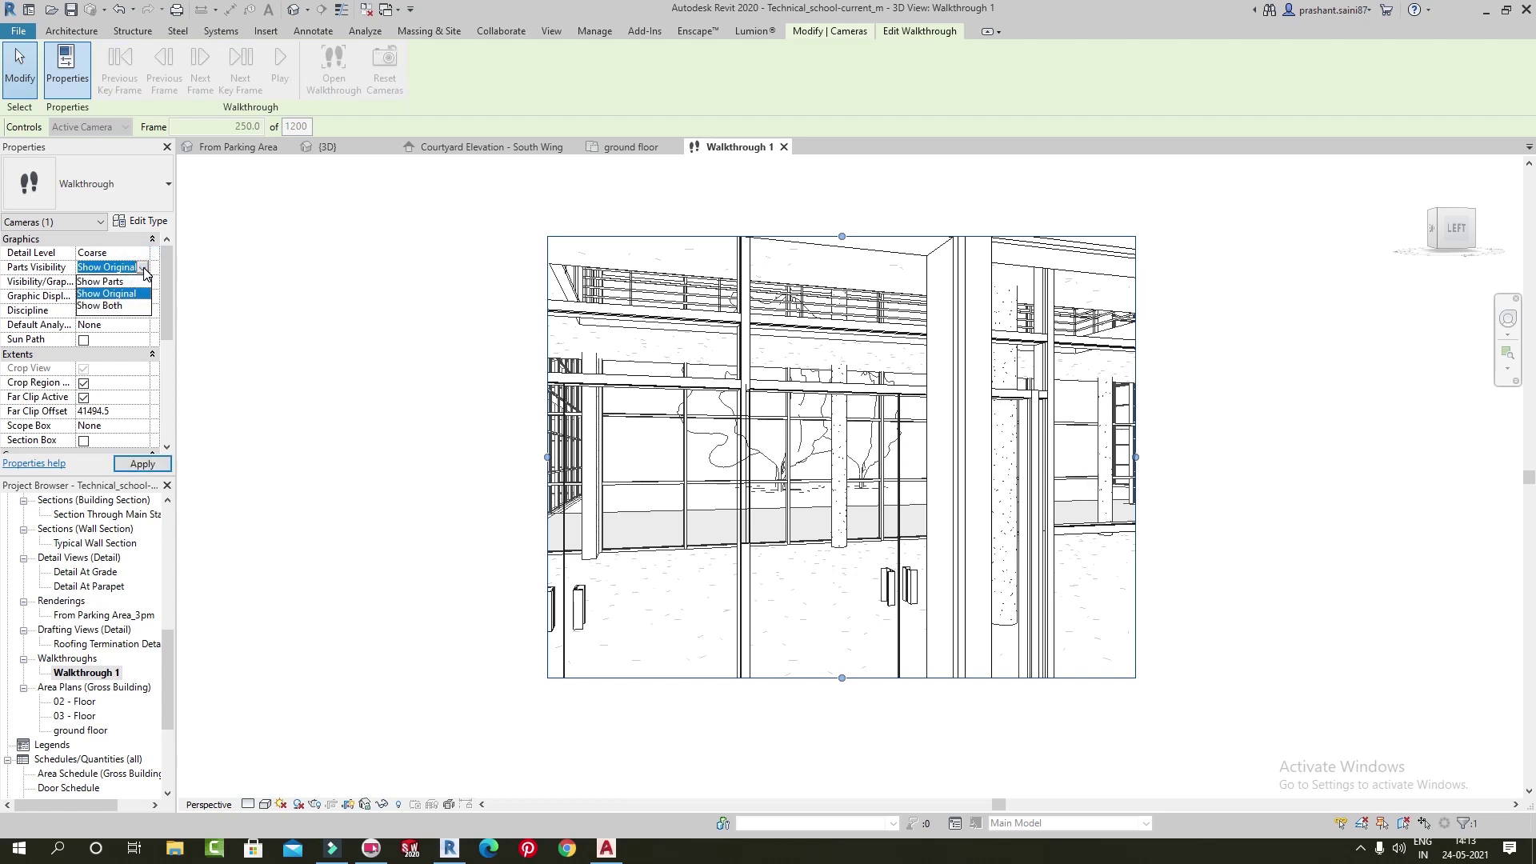
{"action": "left_click", "coordinate": [93, 282]}
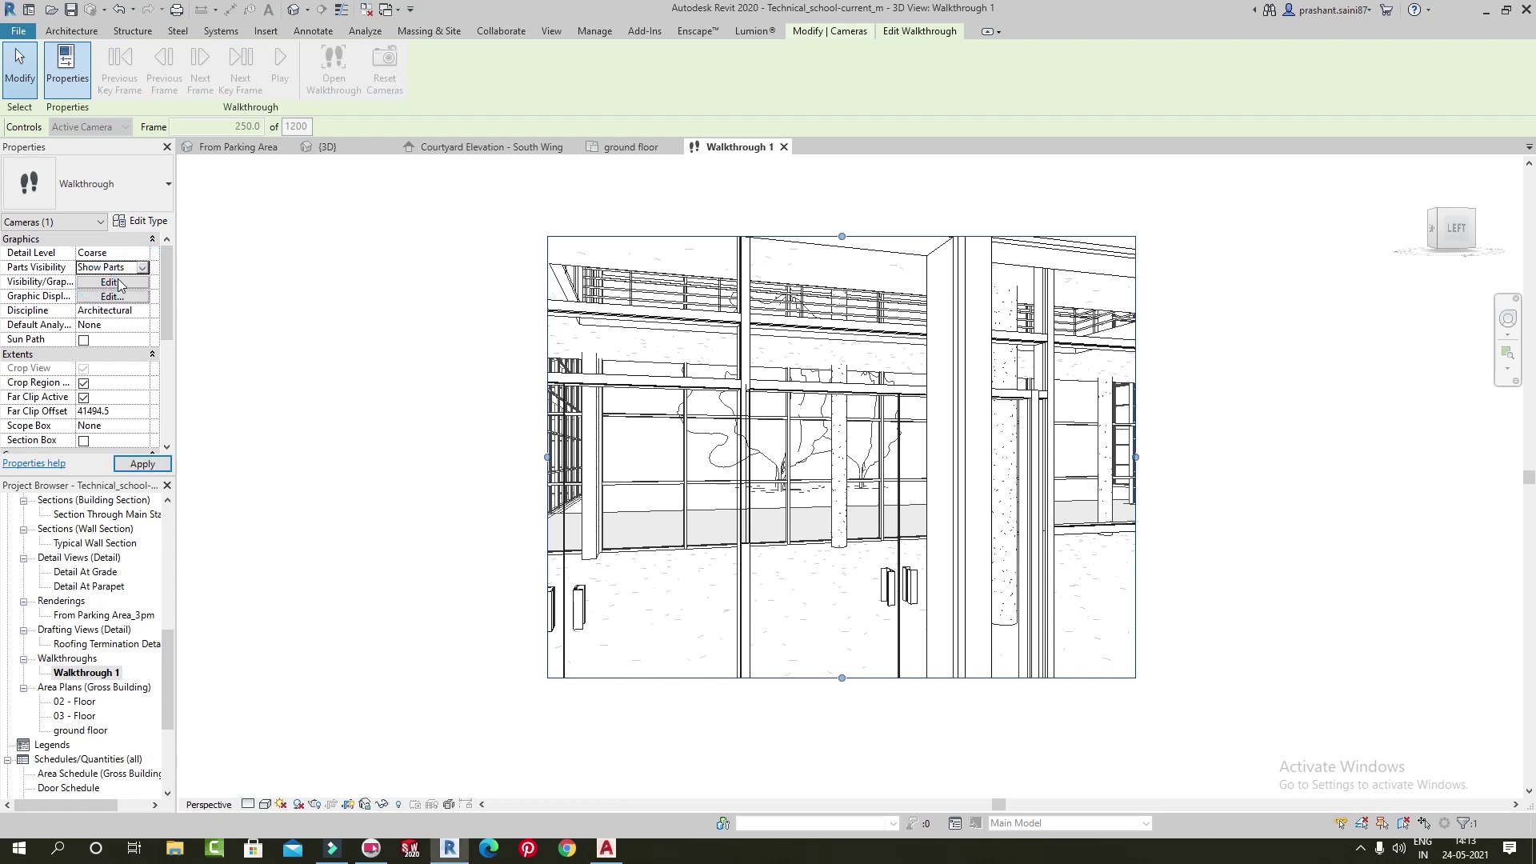
{"action": "left_click", "coordinate": [143, 267]}
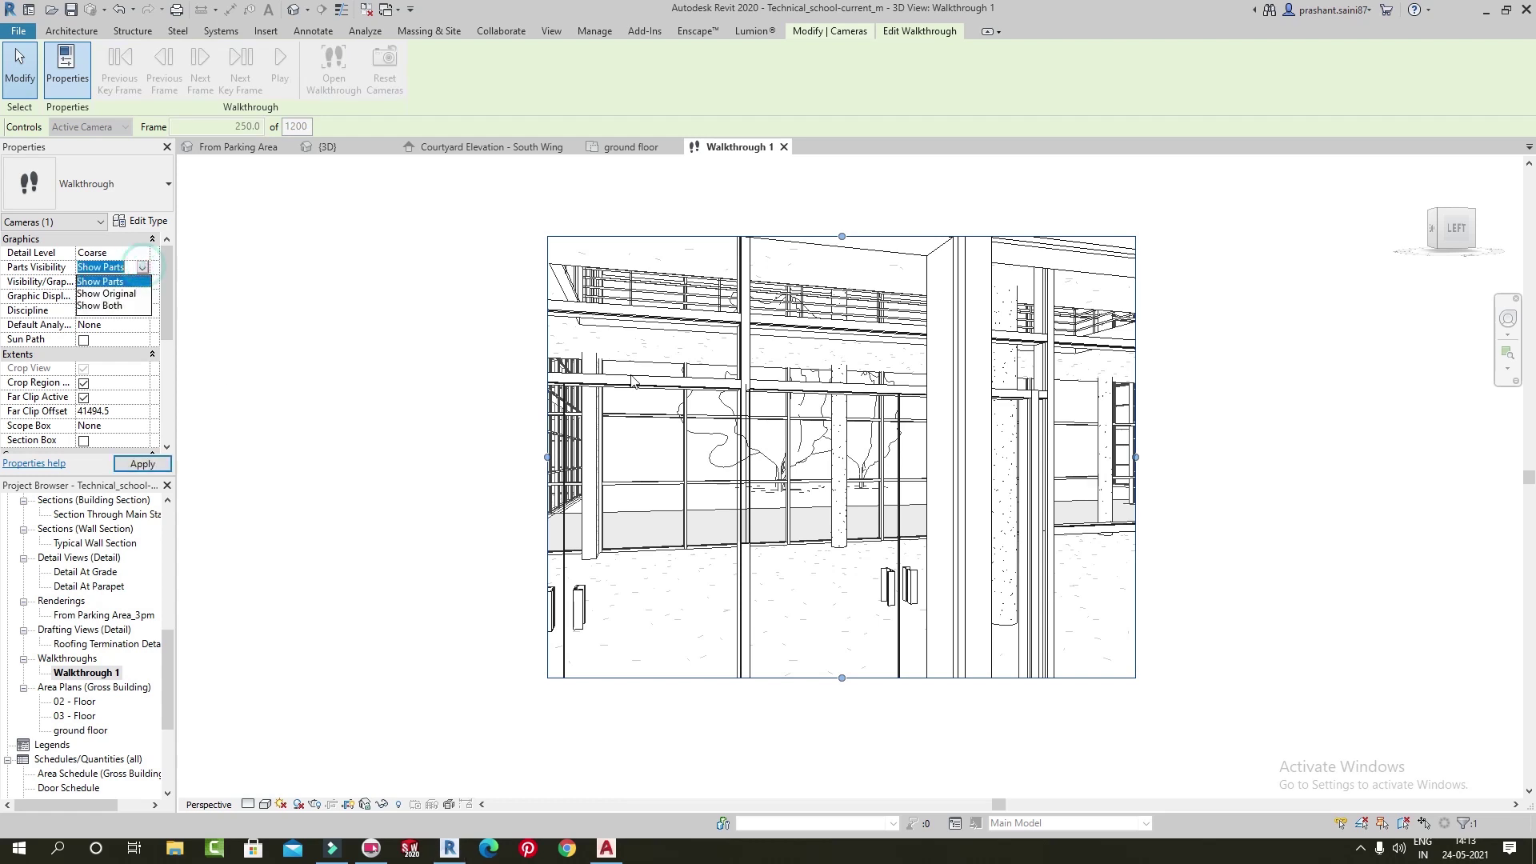
{"action": "left_click", "coordinate": [108, 295]}
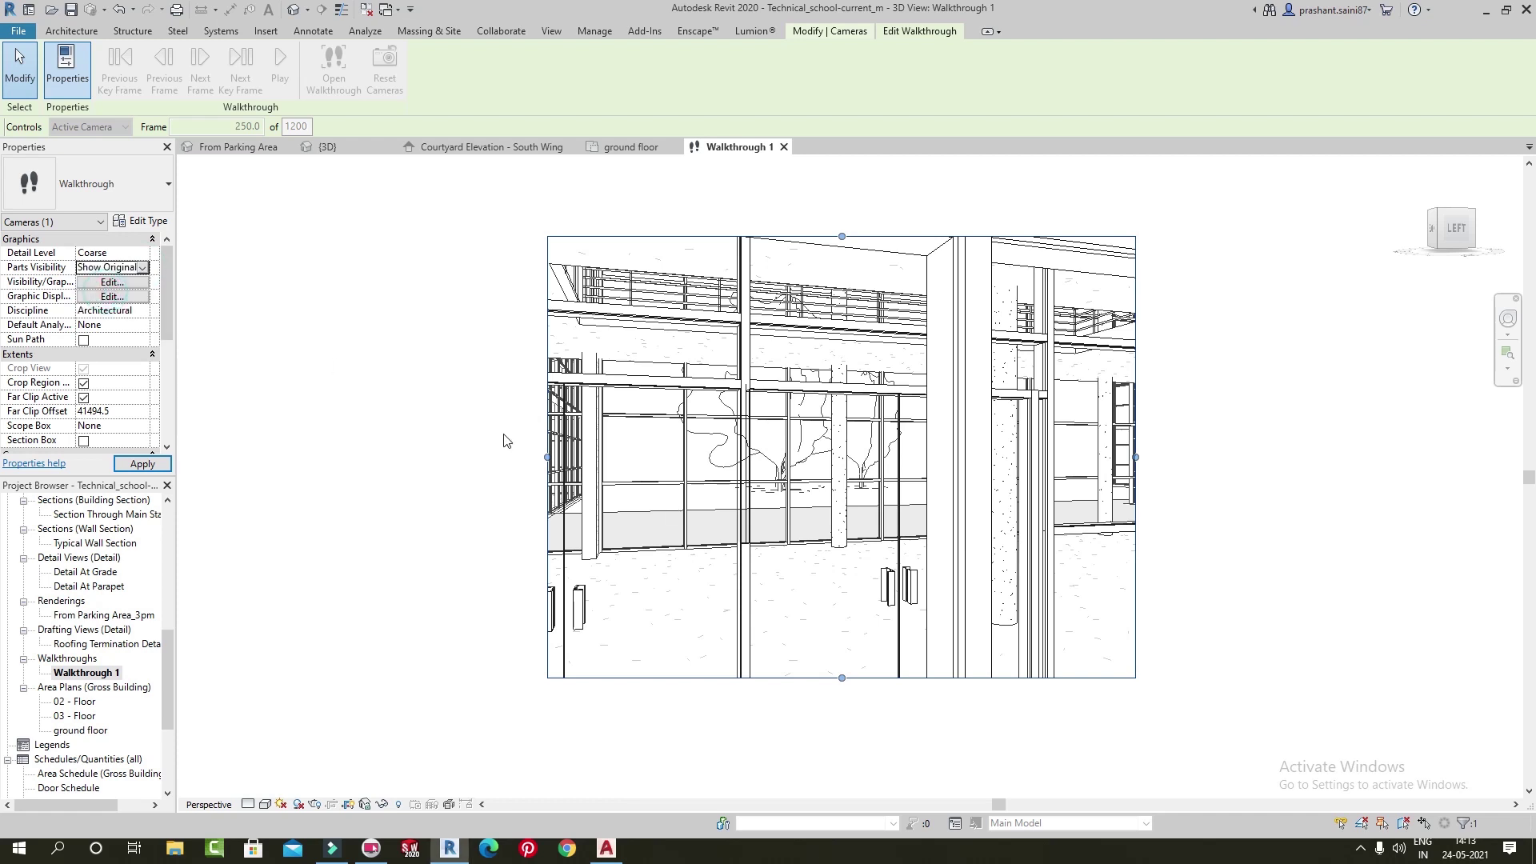
{"action": "left_click", "coordinate": [134, 267]}
{"action": "left_click", "coordinate": [108, 308]}
{"action": "left_click", "coordinate": [139, 466]}
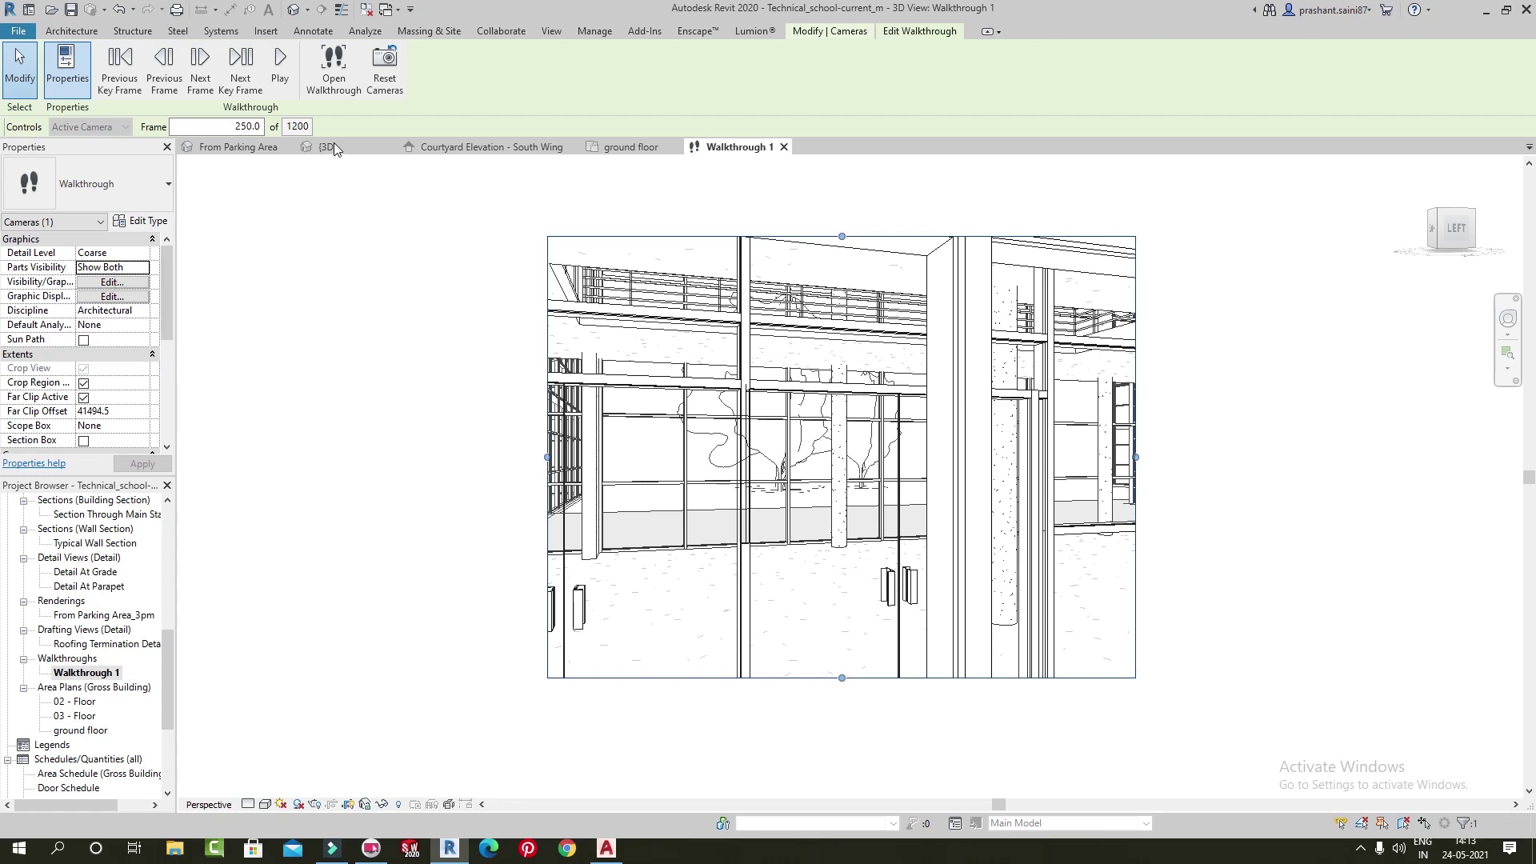
Advance the walkthrough to frame 700 via 500, widen the crop region left, and open visibility overrides
{"action": "left_click", "coordinate": [218, 128]}
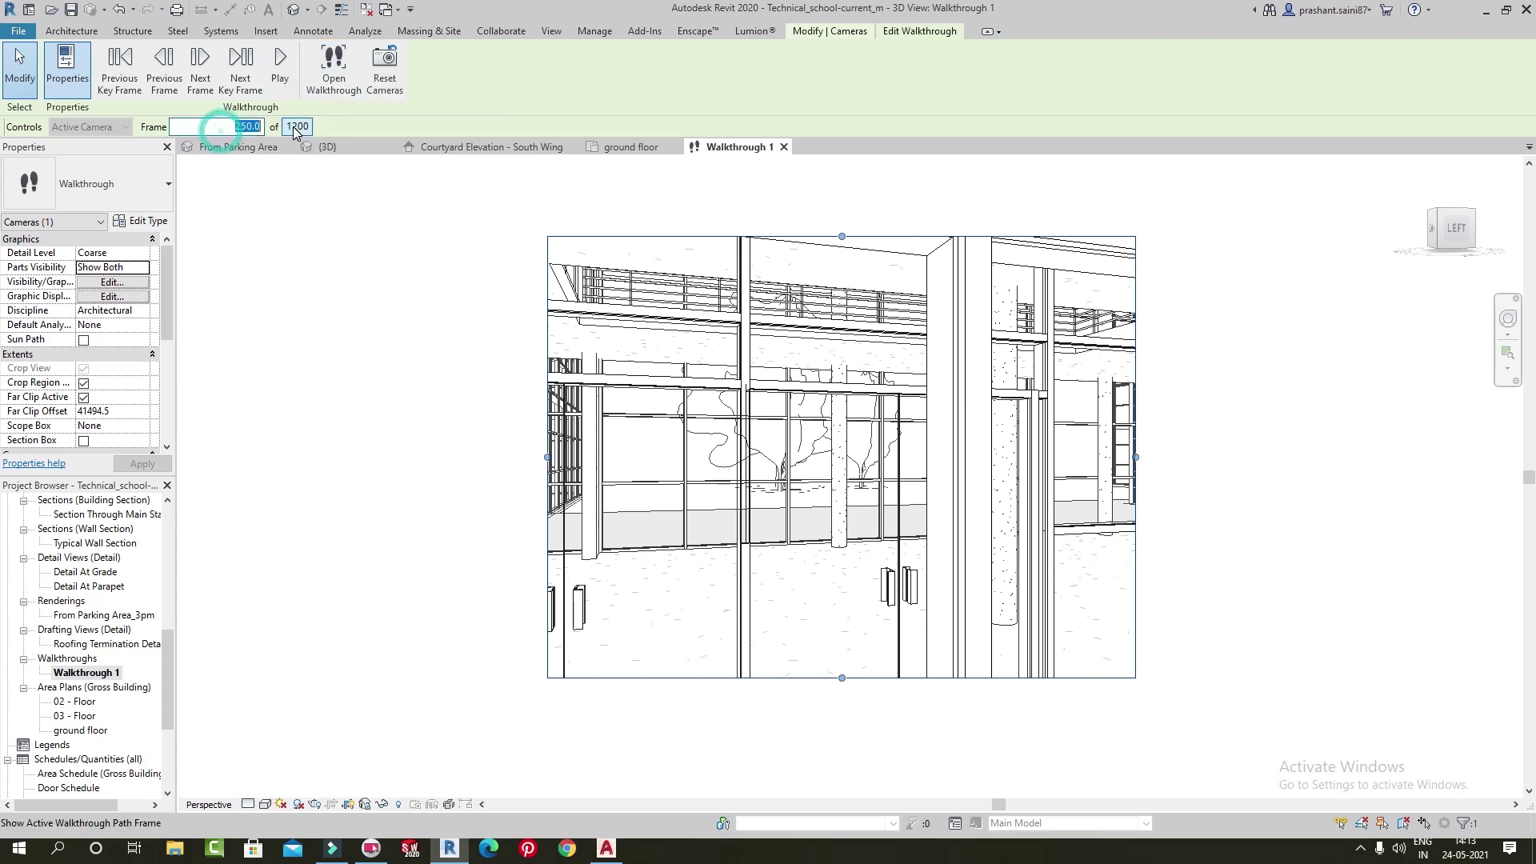
{"action": "type", "text": "500"}
{"action": "key", "text": "Return"}
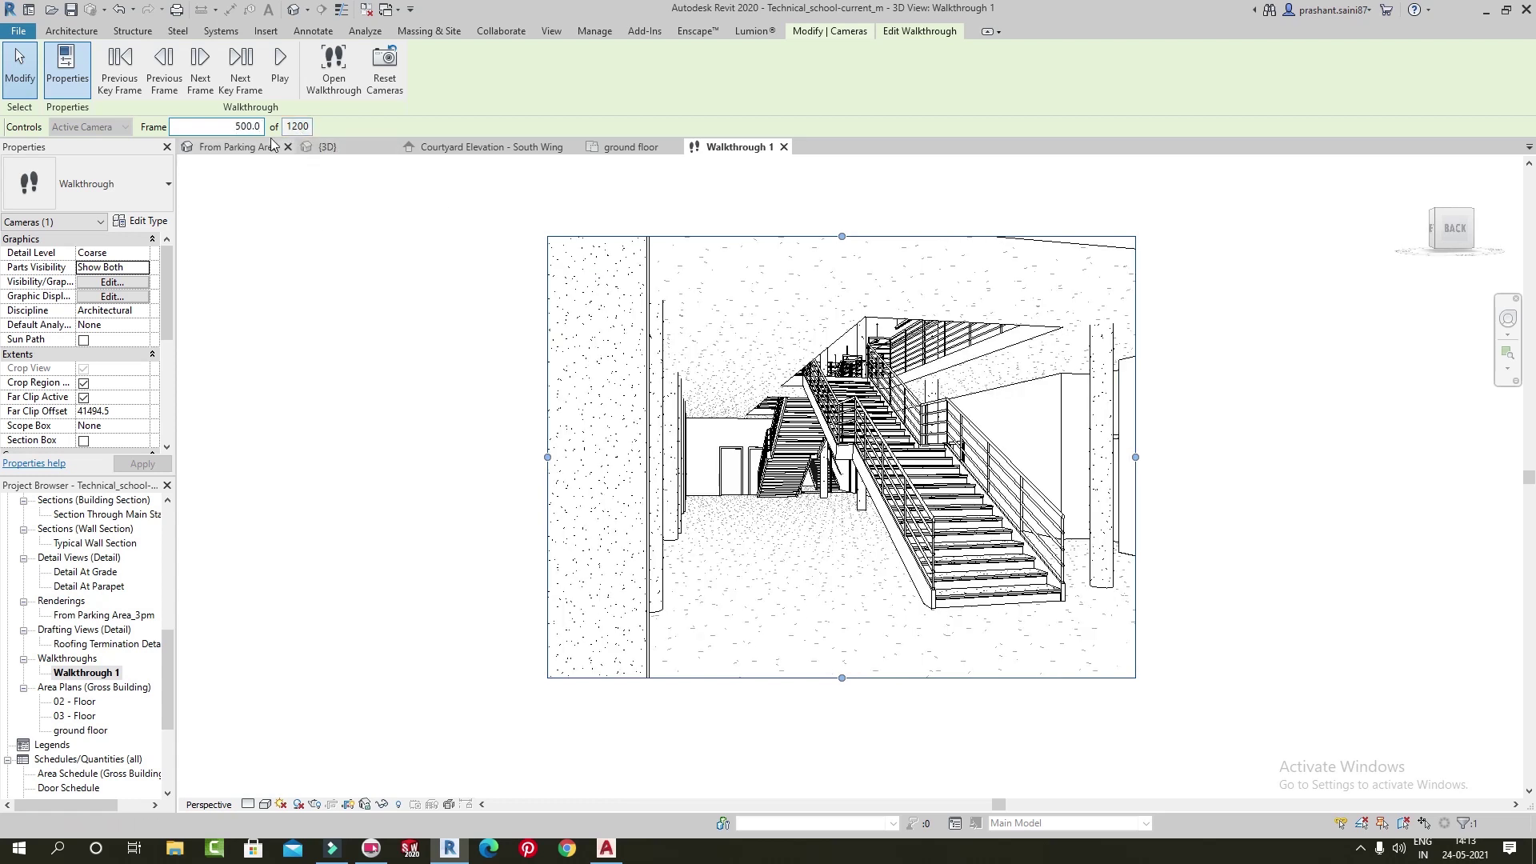
{"action": "double_click", "coordinate": [238, 128]}
{"action": "type", "text": "700"}
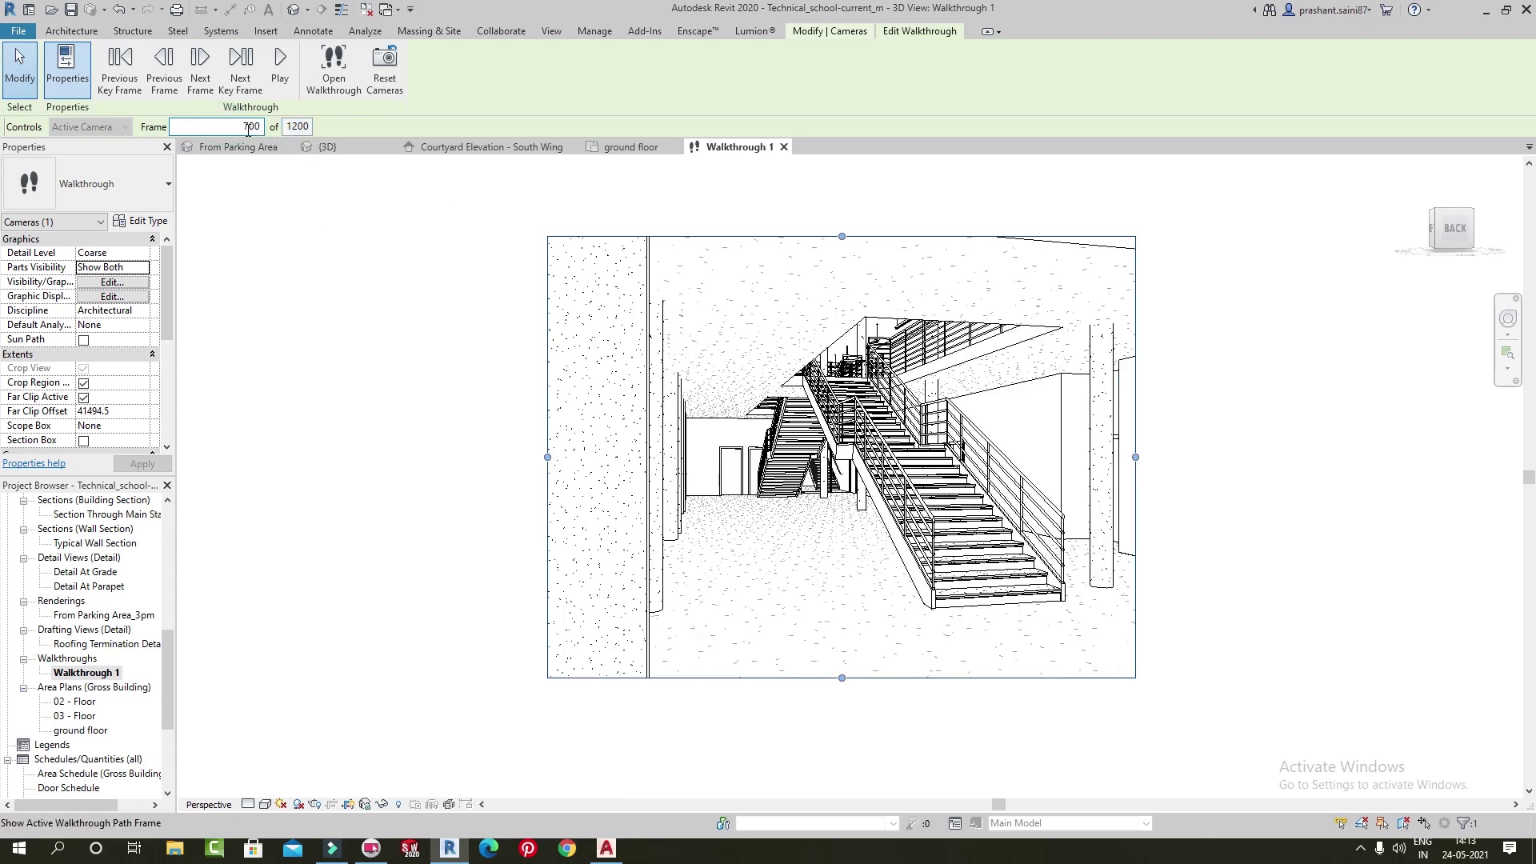
{"action": "key", "text": "Return"}
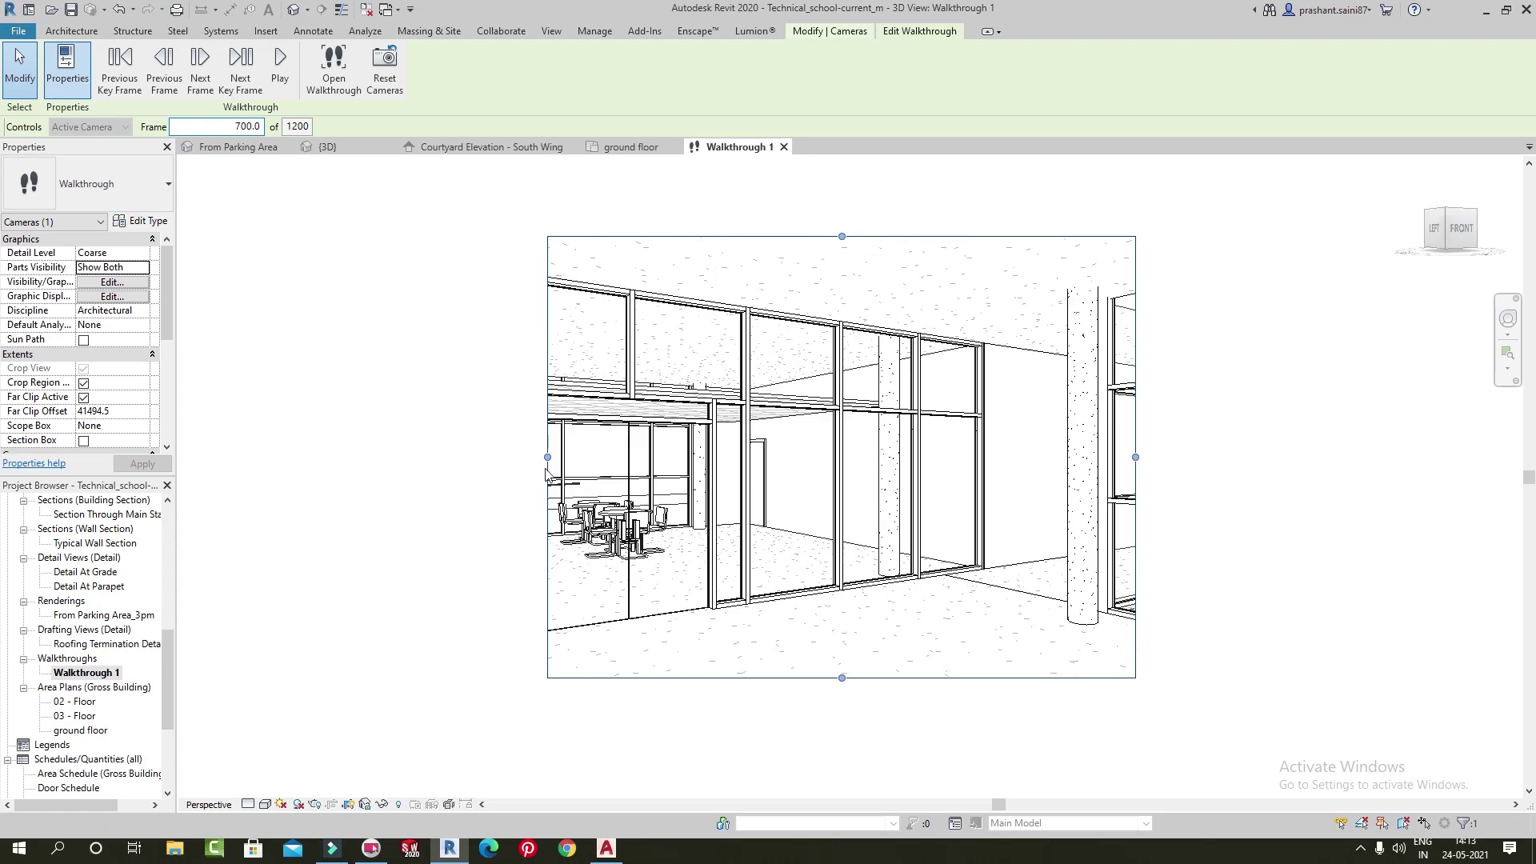
{"action": "left_click_drag", "start_coordinate": [547, 456], "coordinate": [322, 457]}
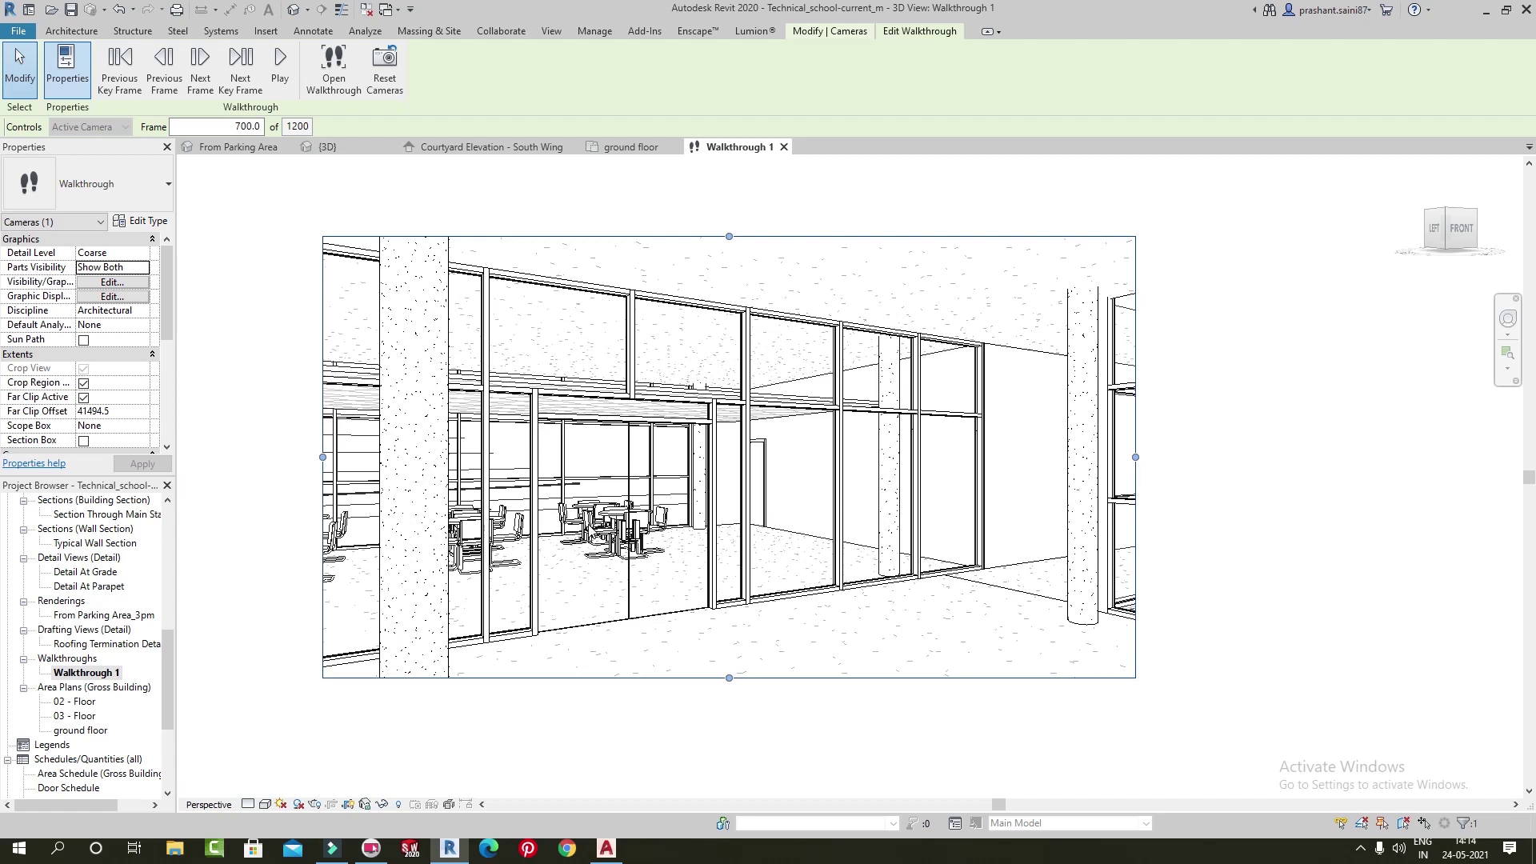
{"action": "left_click", "coordinate": [111, 284]}
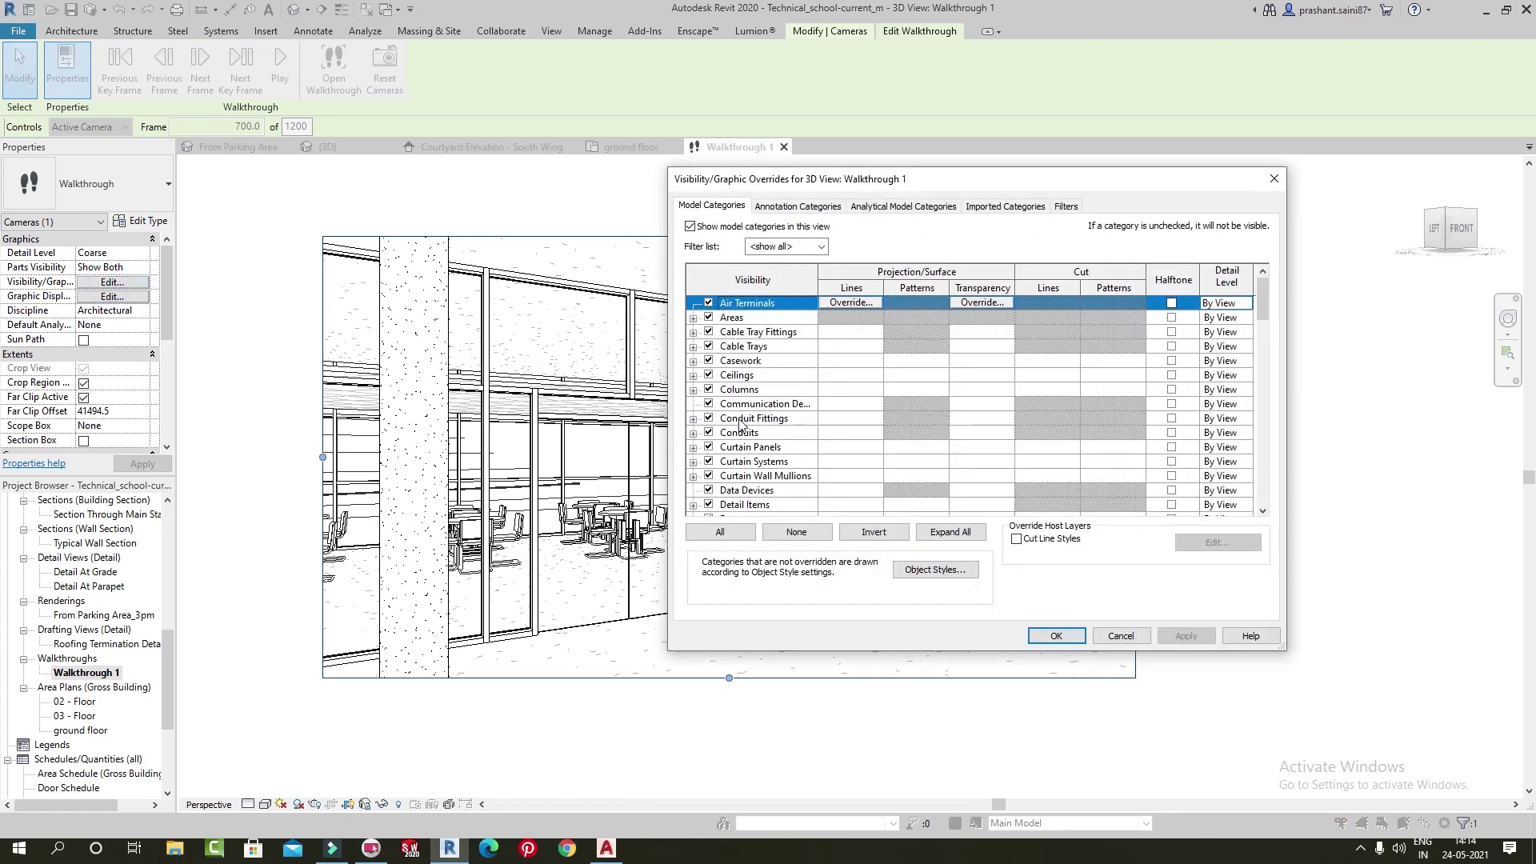
Hide the Columns category in the walkthrough view
{"action": "left_click_drag", "start_coordinate": [864, 179], "coordinate": [1020, 191]}
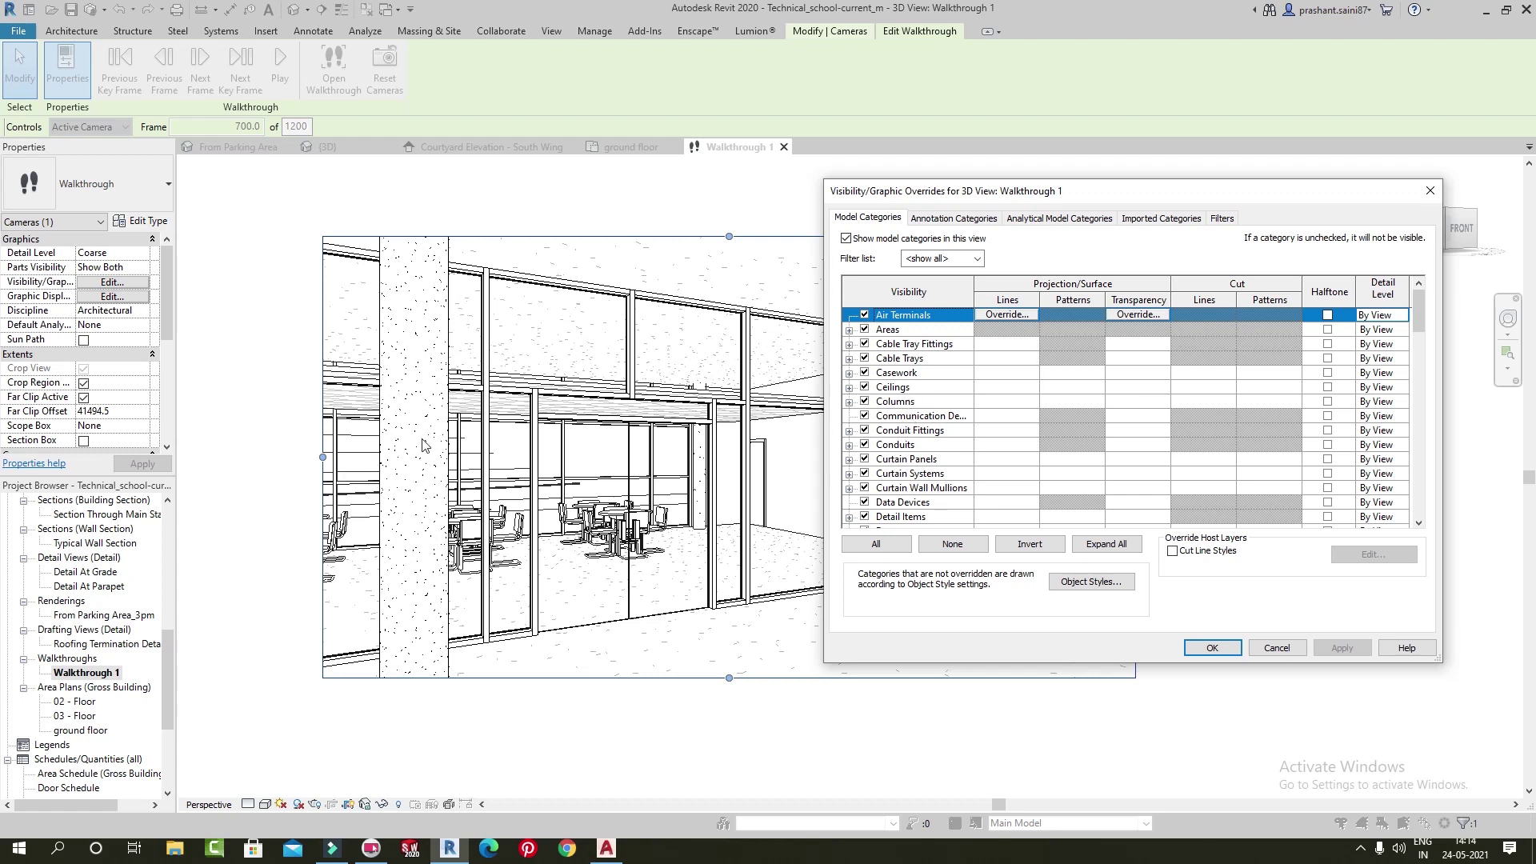
{"action": "left_click", "coordinate": [865, 401]}
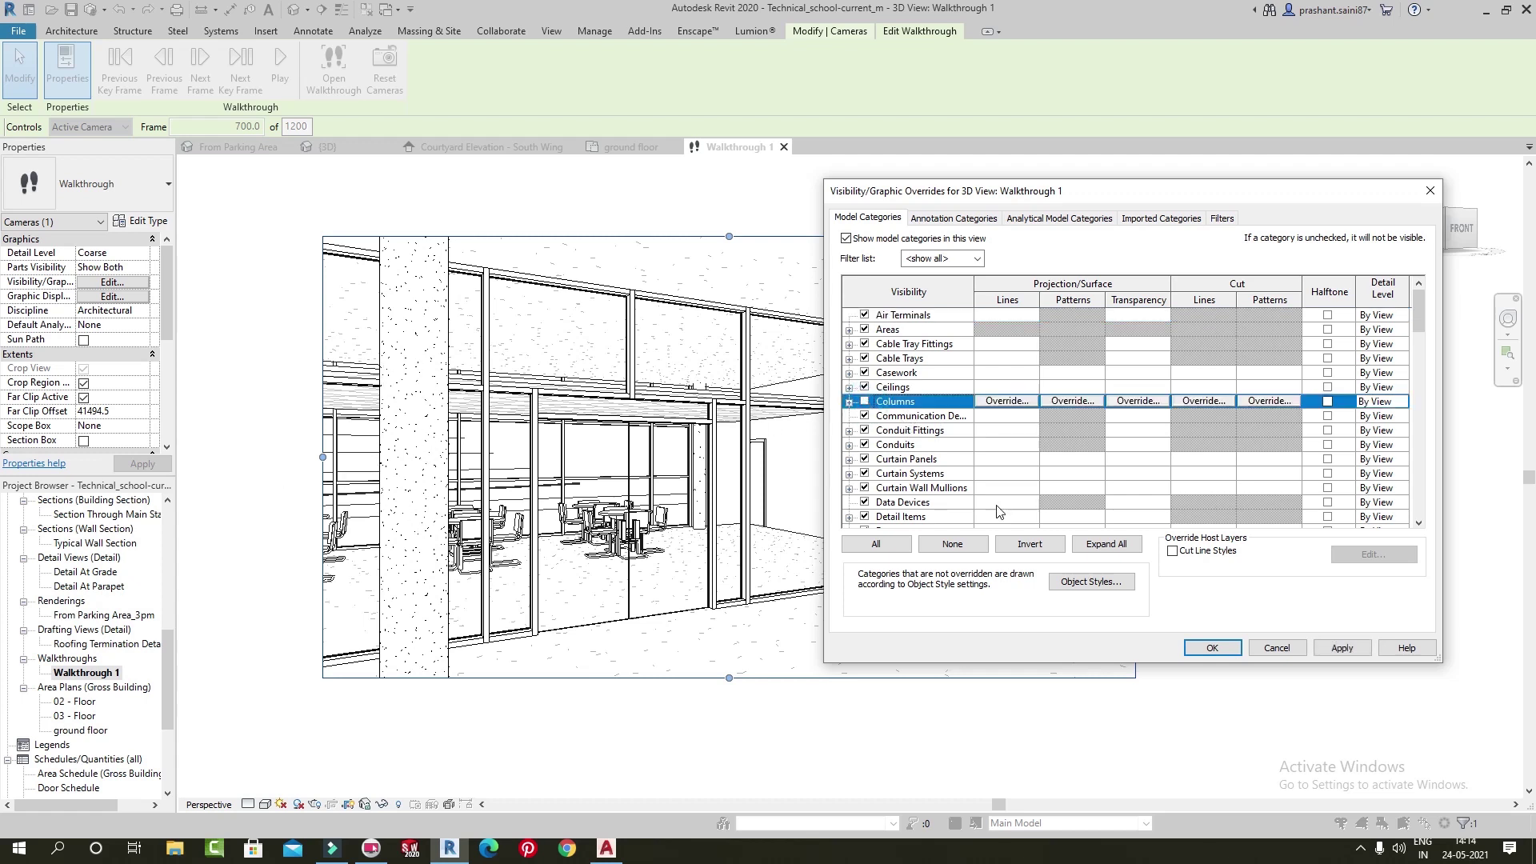
{"action": "left_click", "coordinate": [1352, 654]}
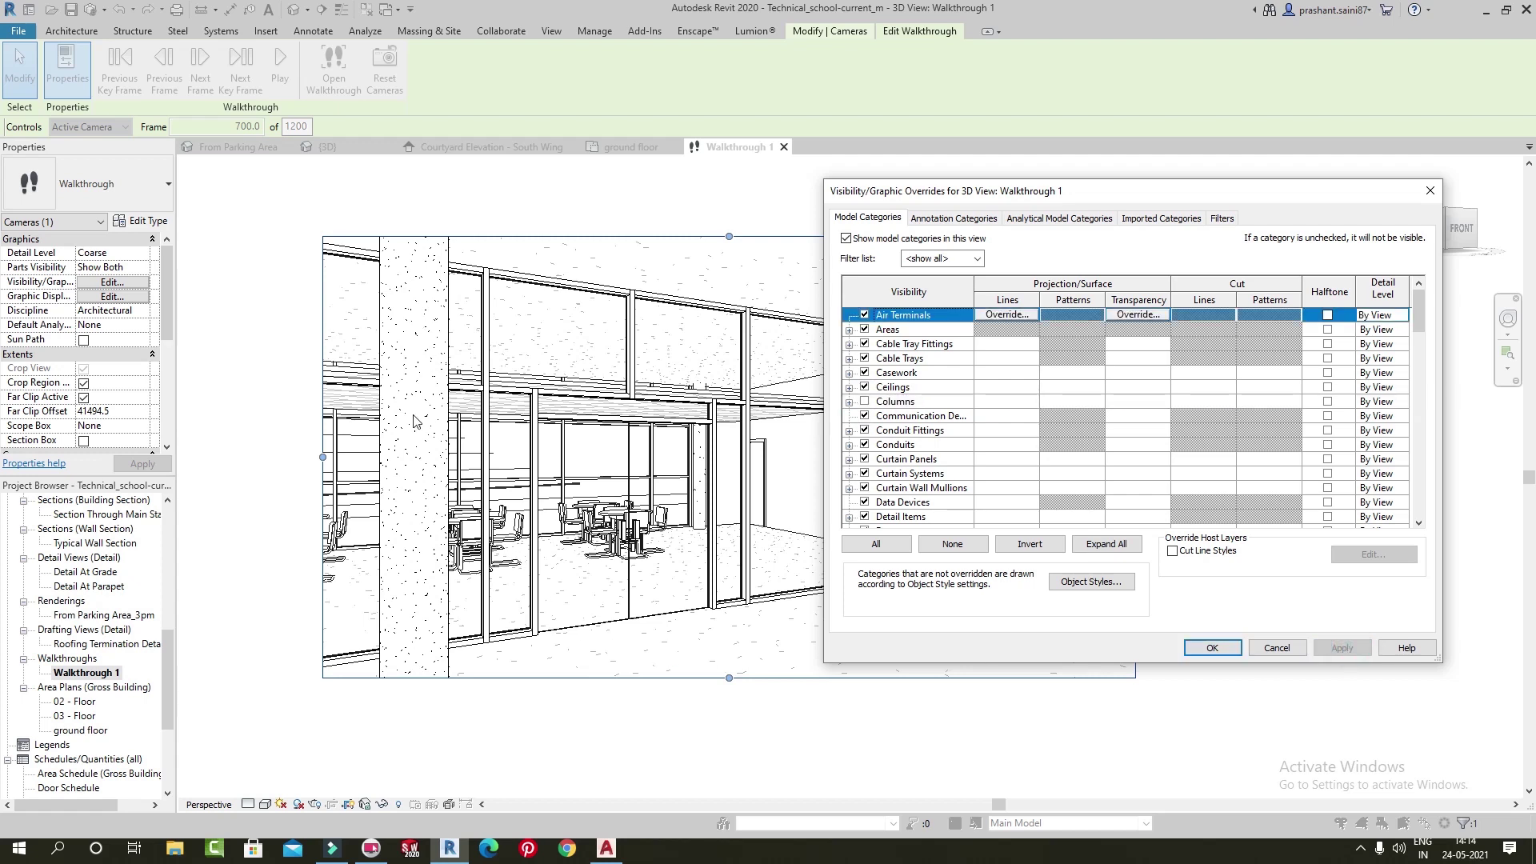
{"action": "left_click", "coordinate": [1212, 648]}
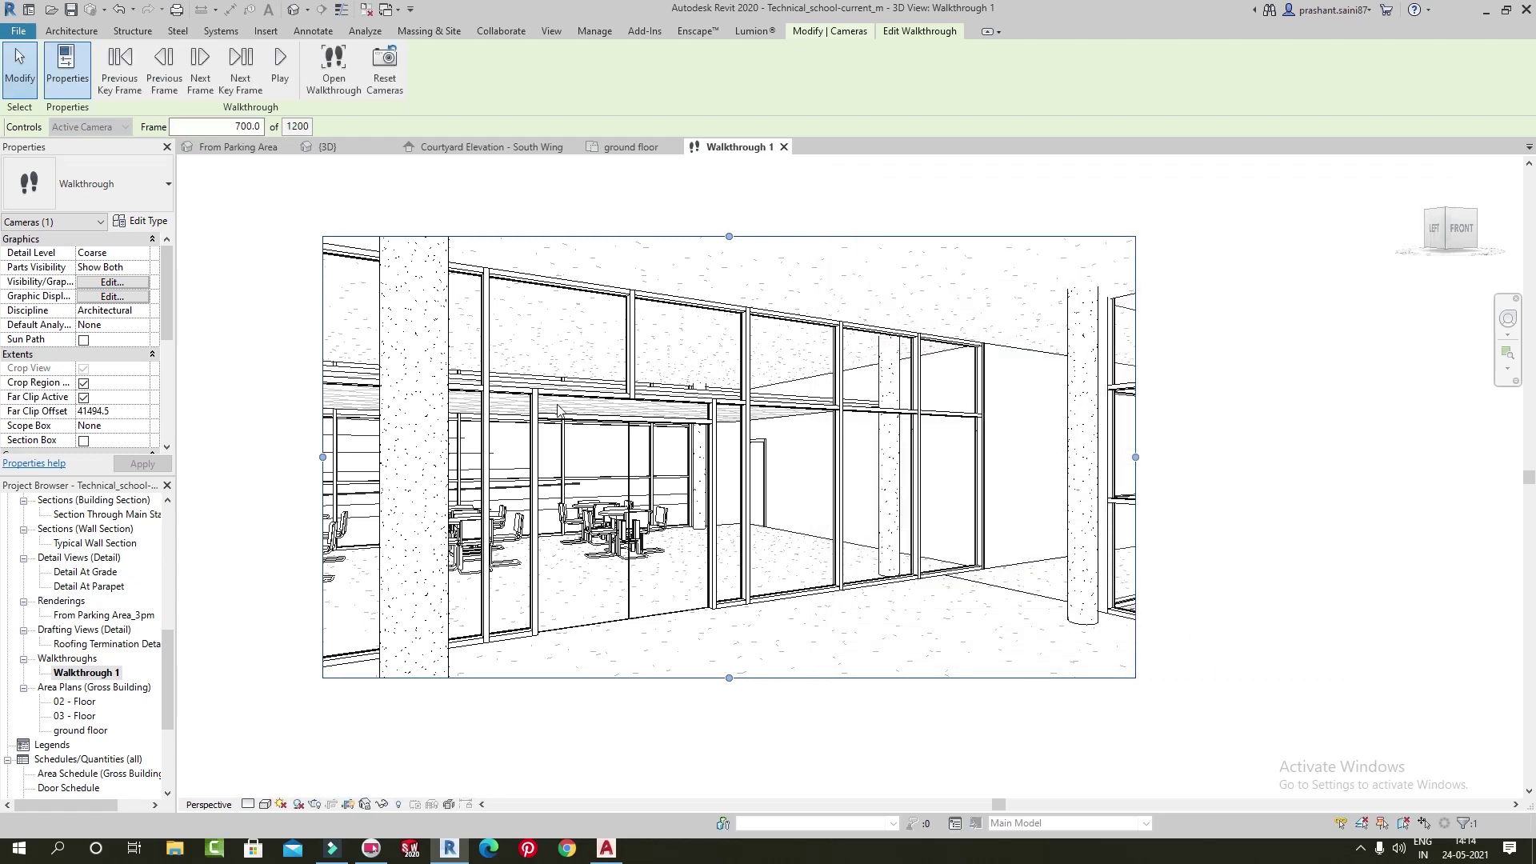
Hide the Furniture category from the walkthrough view
{"action": "left_click", "coordinate": [112, 282]}
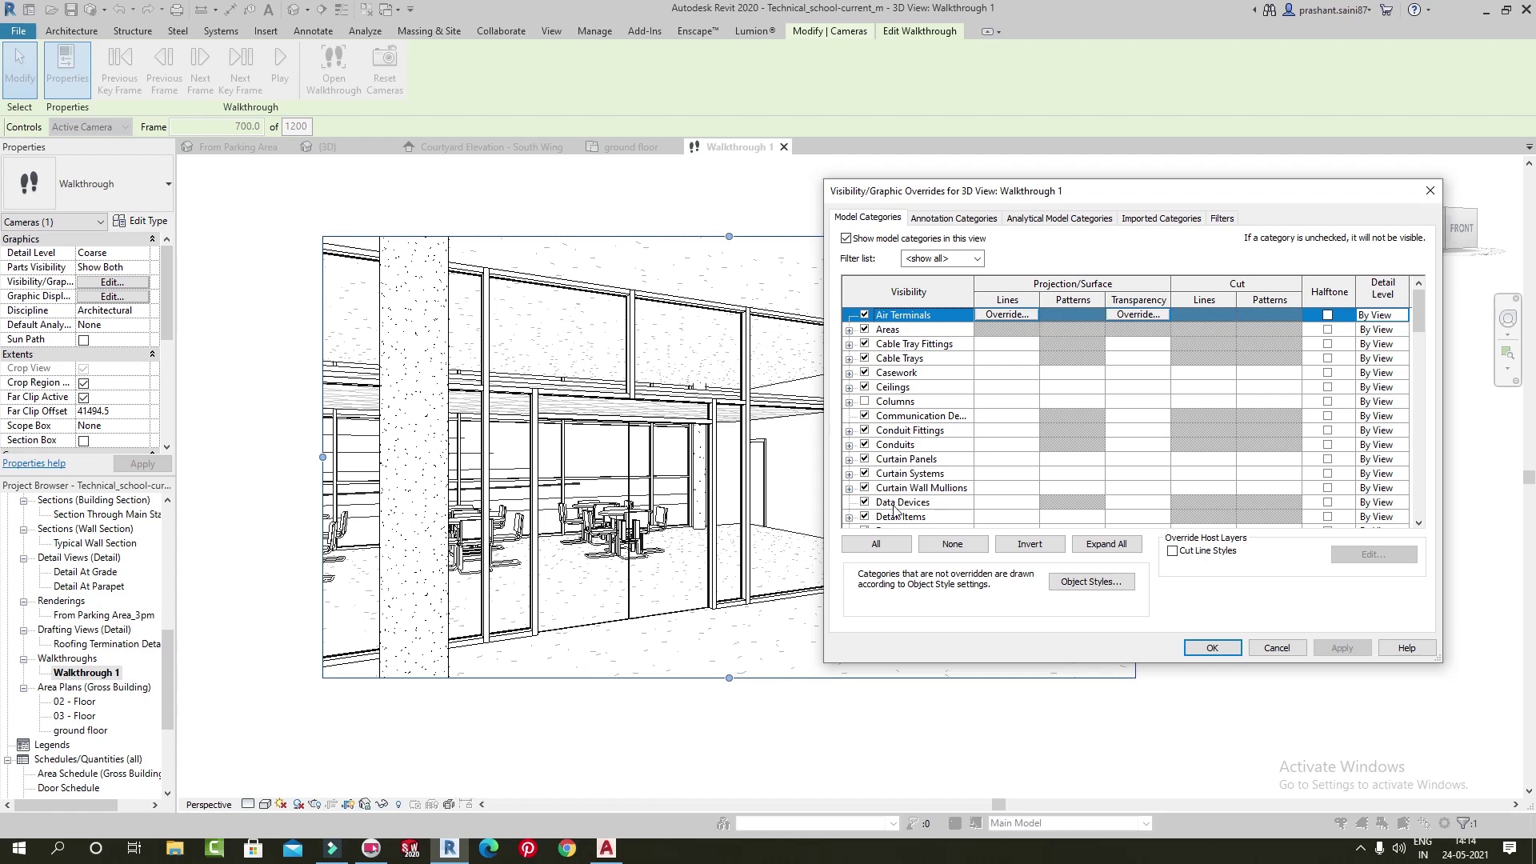
{"action": "scroll", "coordinate": [915, 500], "scroll_direction": "down", "scroll_amount": 1}
{"action": "scroll", "coordinate": [921, 504], "scroll_direction": "down", "scroll_amount": 1}
{"action": "scroll", "coordinate": [928, 510], "scroll_direction": "down", "scroll_amount": 2}
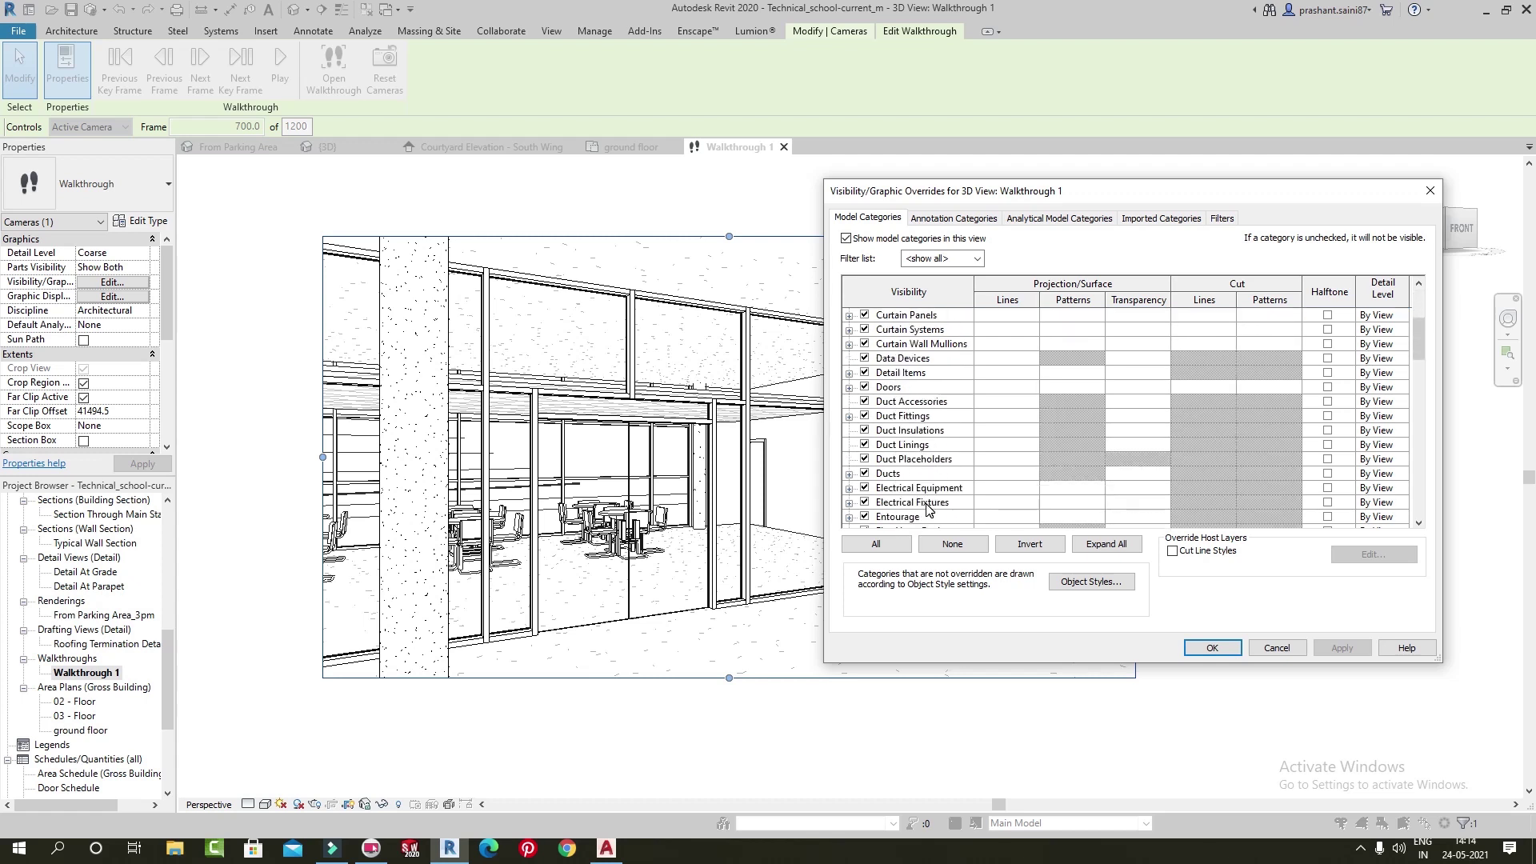
{"action": "scroll", "coordinate": [929, 496], "scroll_direction": "down", "scroll_amount": 1}
{"action": "scroll", "coordinate": [925, 488], "scroll_direction": "down", "scroll_amount": 1}
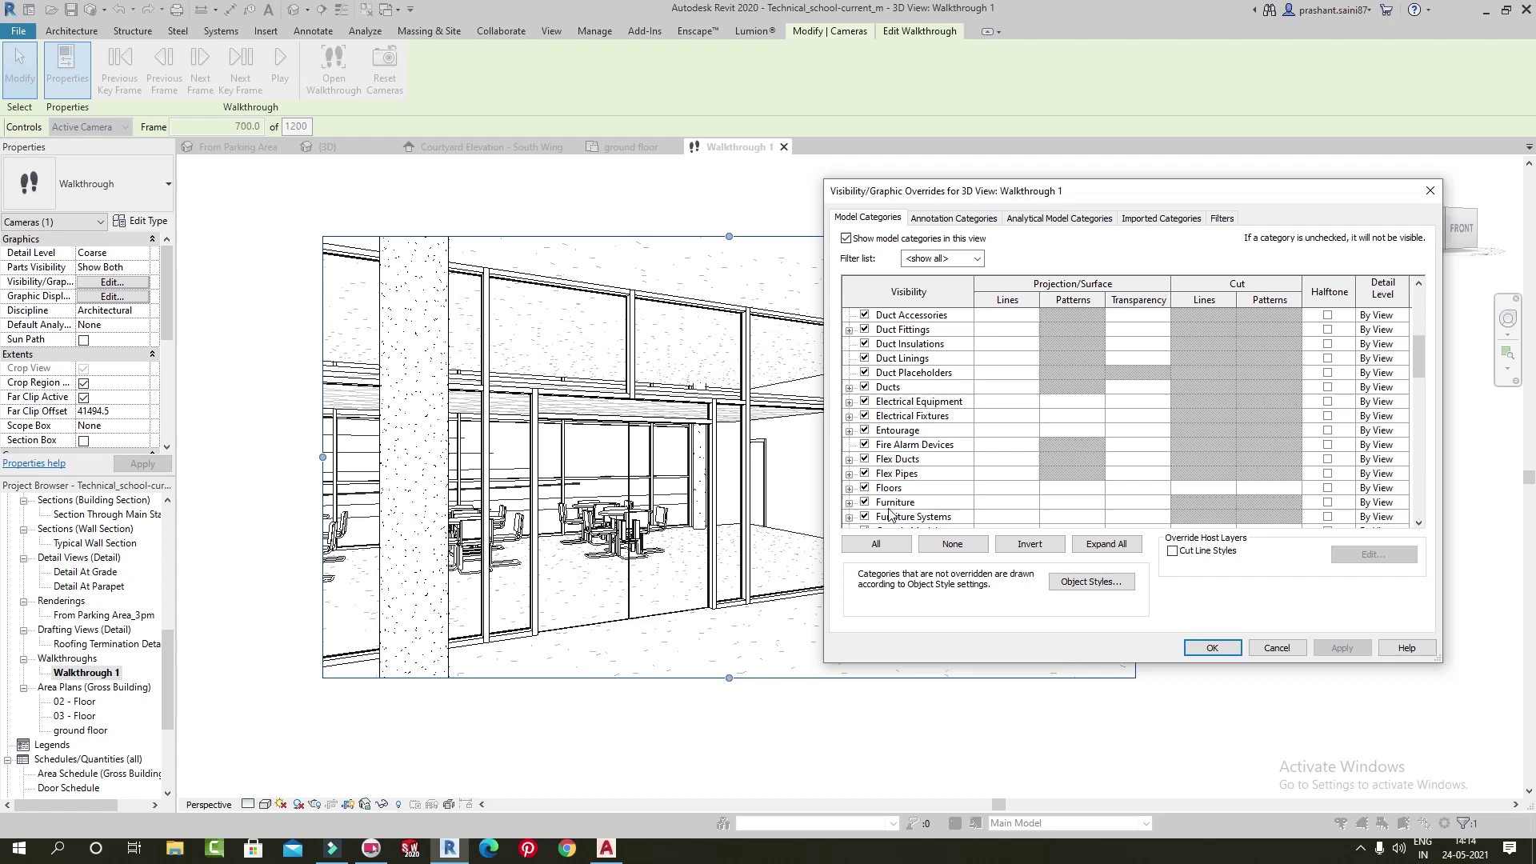
{"action": "left_click", "coordinate": [865, 502]}
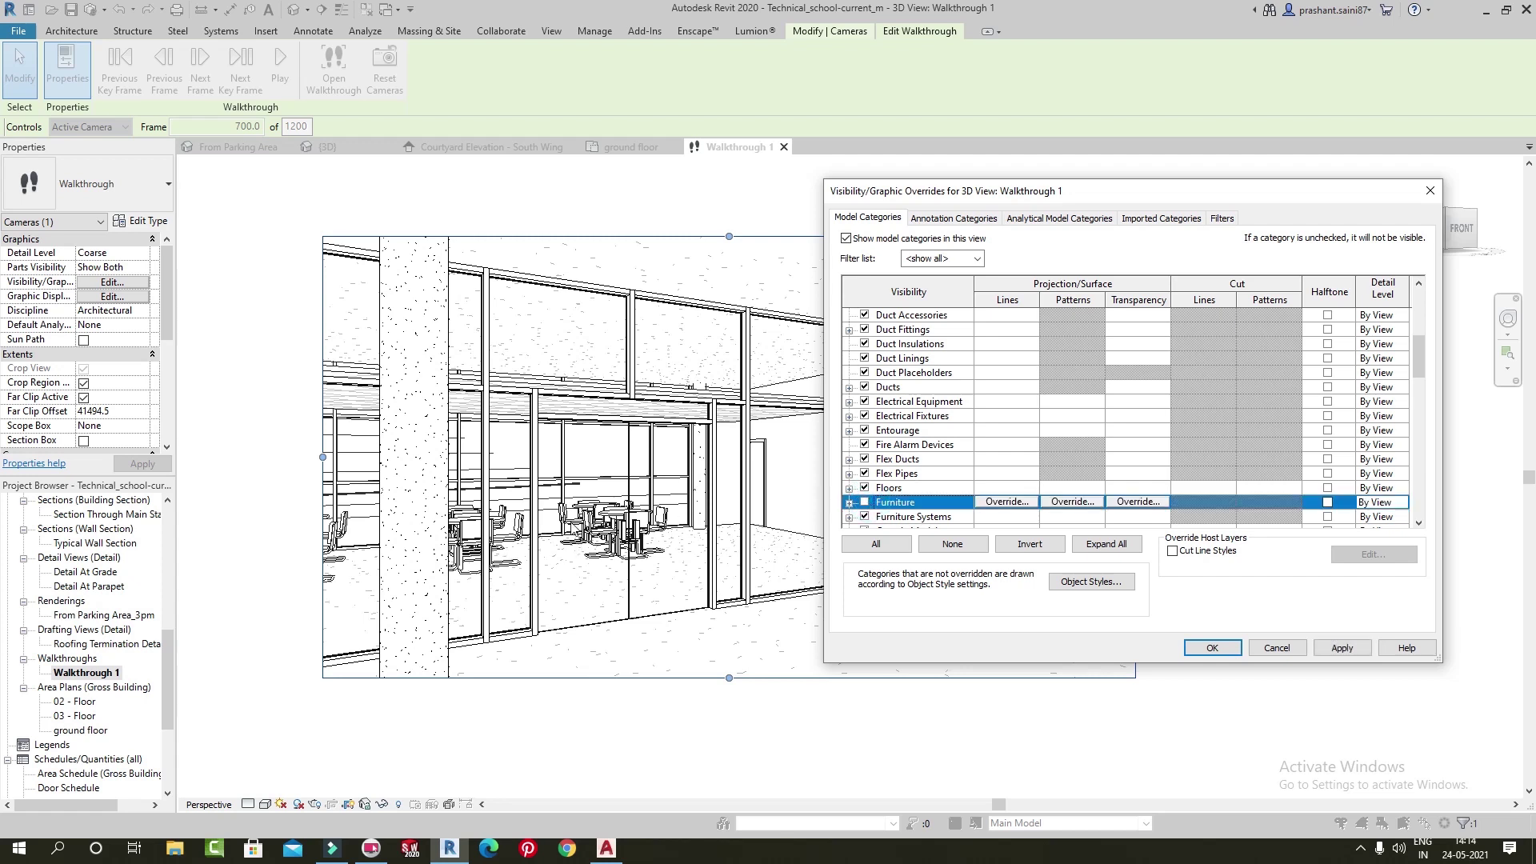
{"action": "left_click", "coordinate": [1341, 647]}
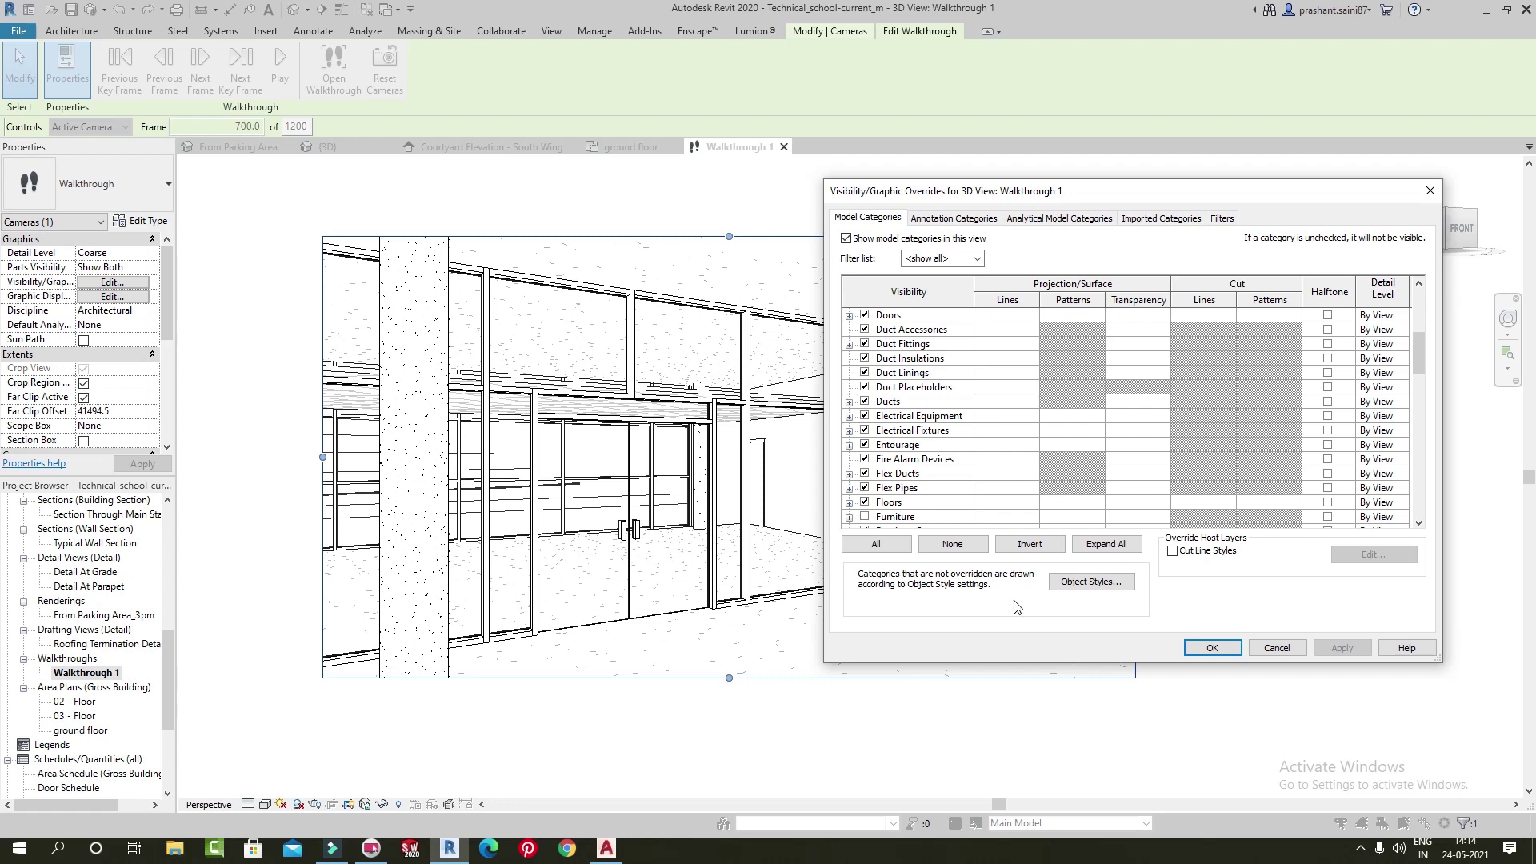
{"action": "left_click", "coordinate": [1211, 647]}
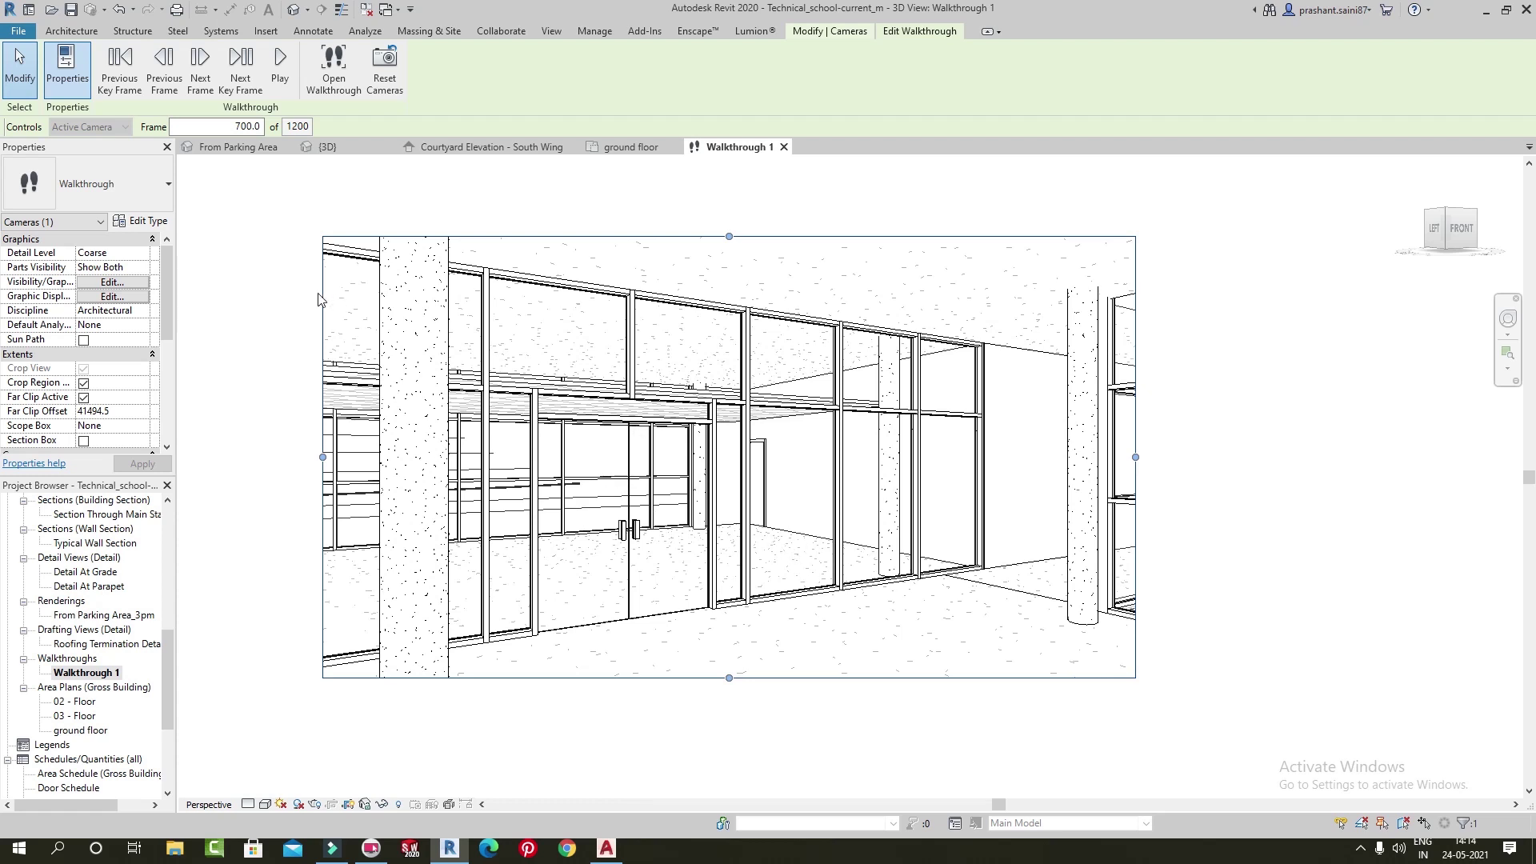
Make the Columns category visible again
{"action": "left_click", "coordinate": [112, 281]}
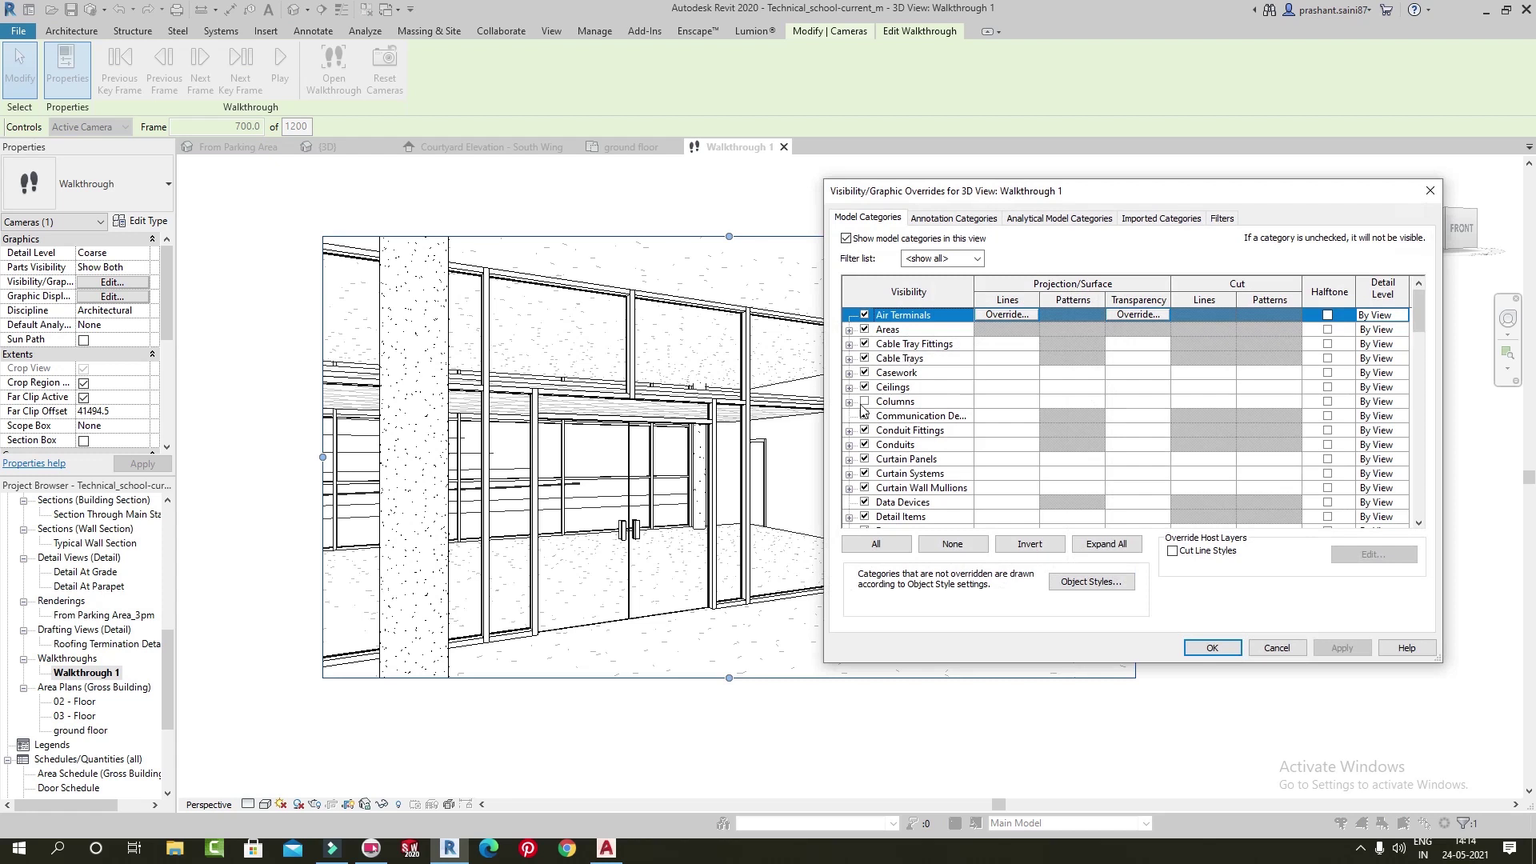
{"action": "left_click", "coordinate": [865, 402]}
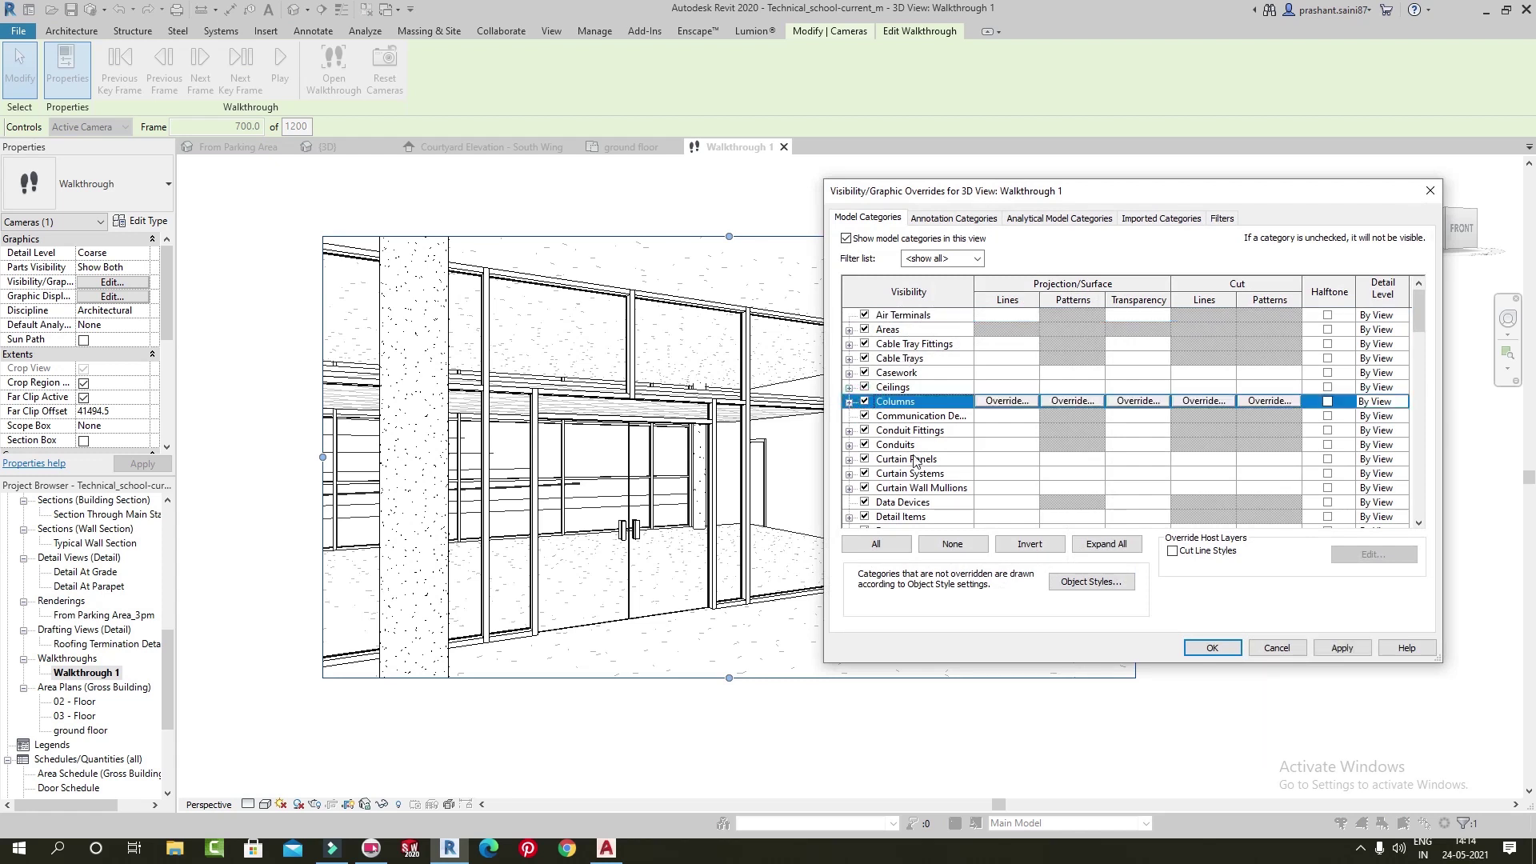
{"action": "left_click", "coordinate": [1342, 648]}
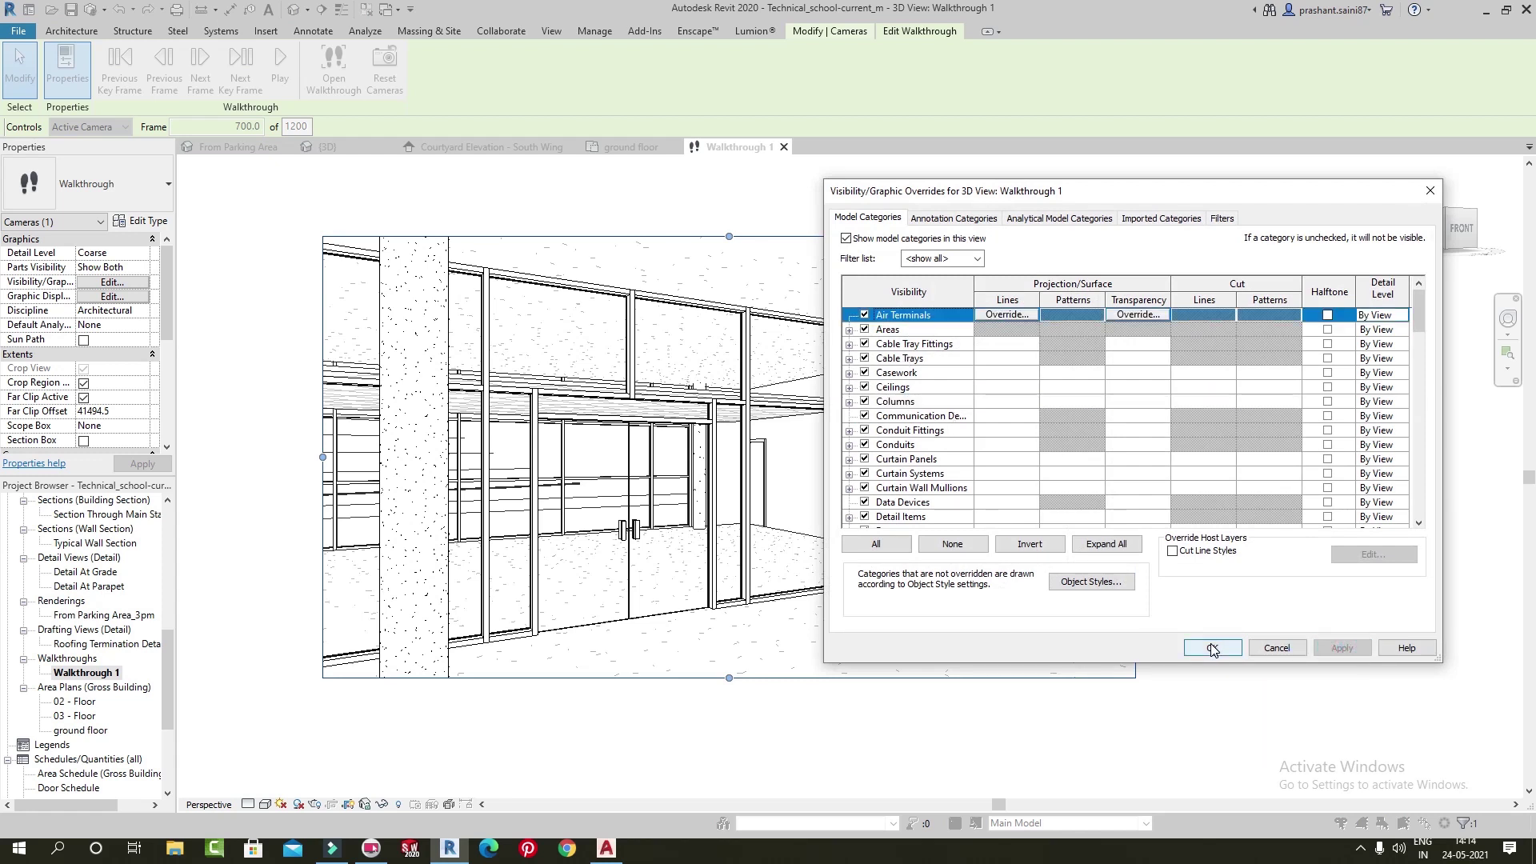
{"action": "left_click", "coordinate": [1212, 648]}
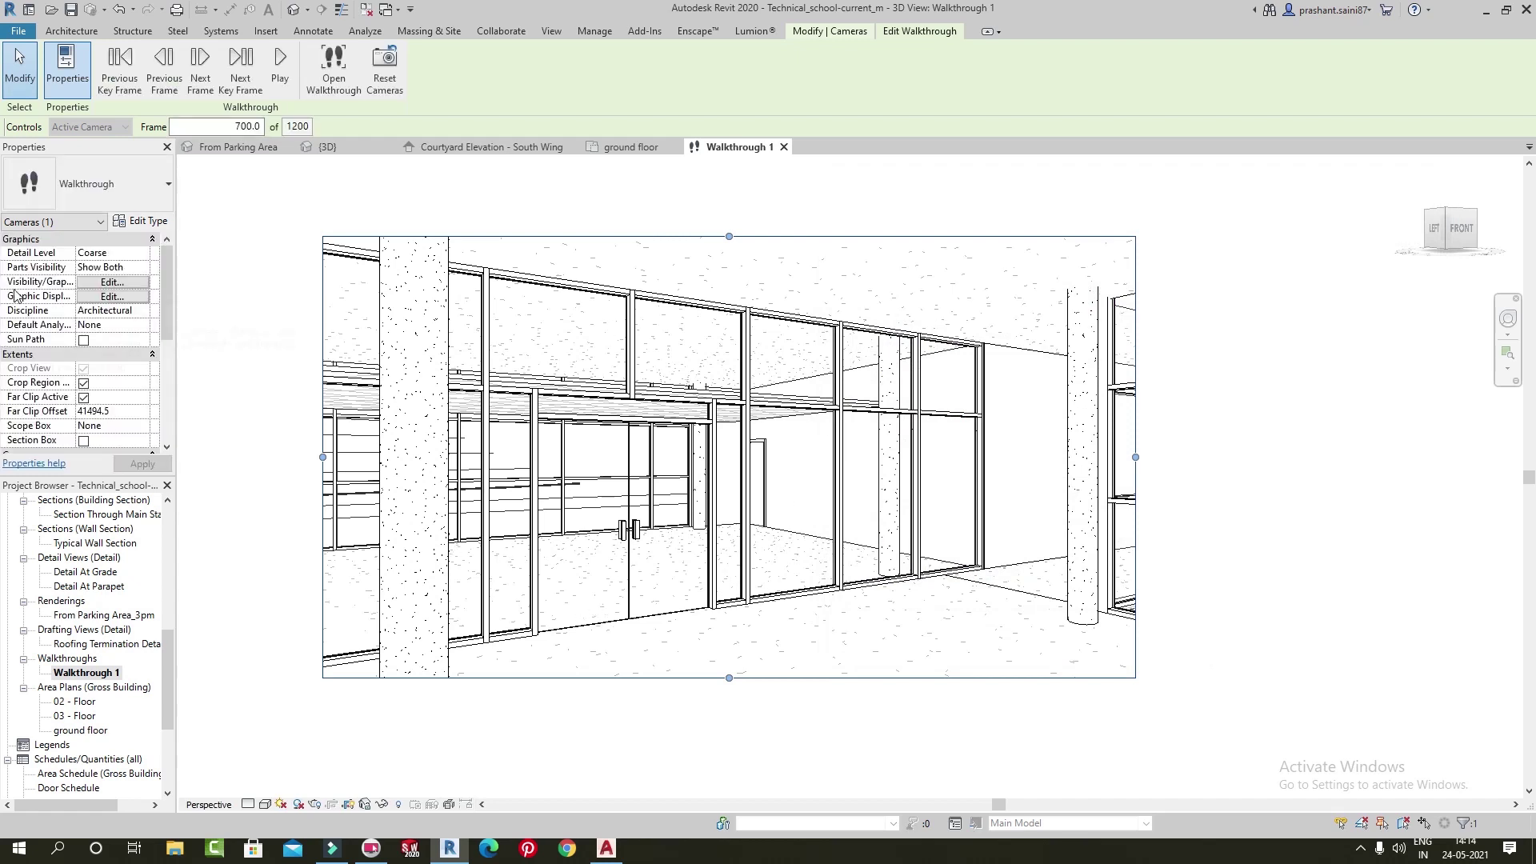
Toggle Structural Columns off and back on, leaving them visible
{"action": "left_click", "coordinate": [110, 282]}
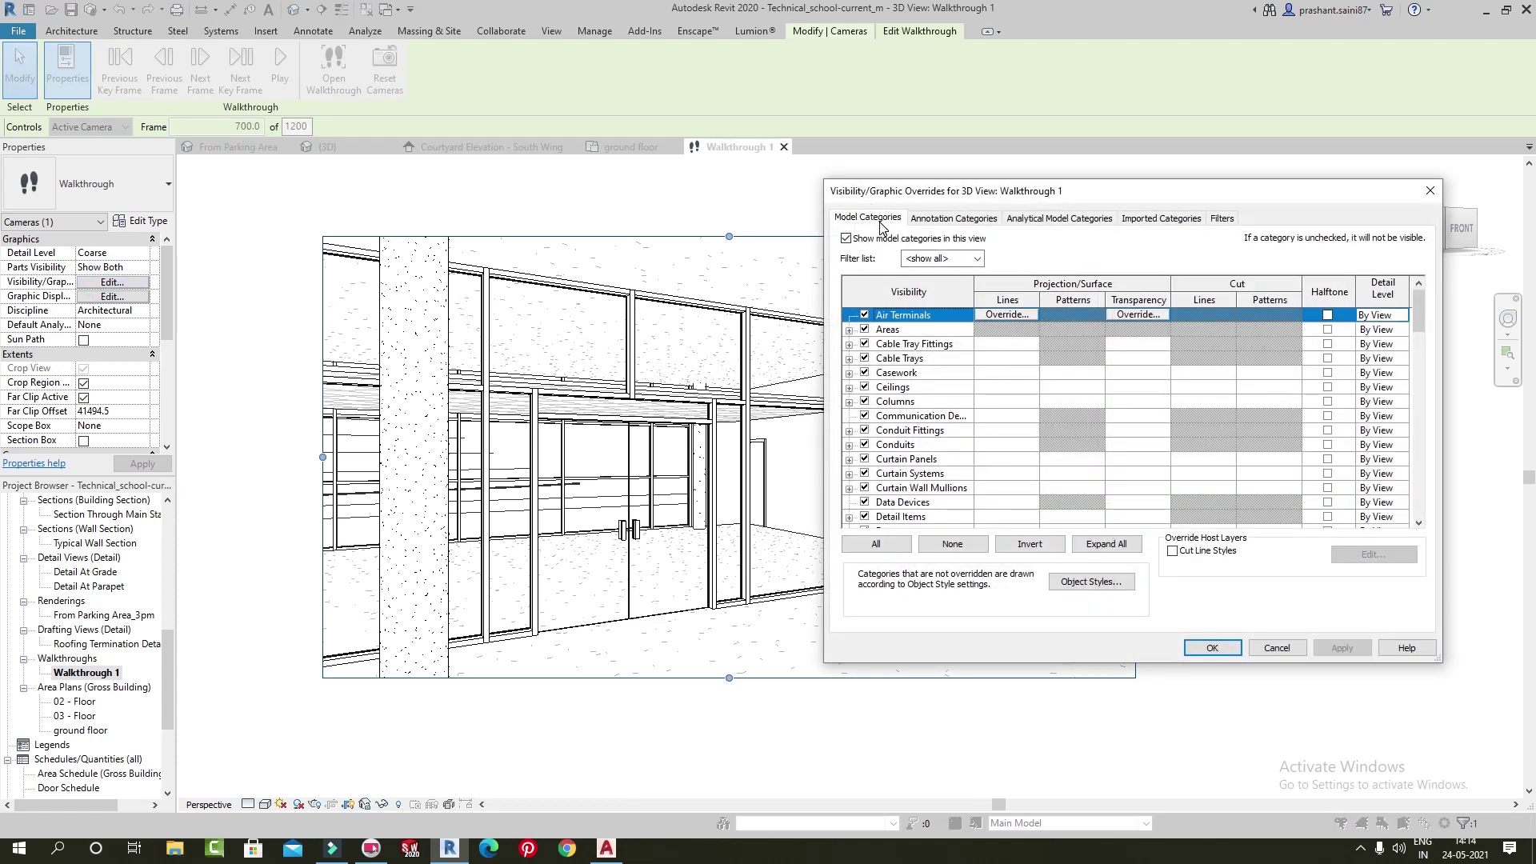
{"action": "left_click_drag", "start_coordinate": [1416, 319], "coordinate": [1412, 478]}
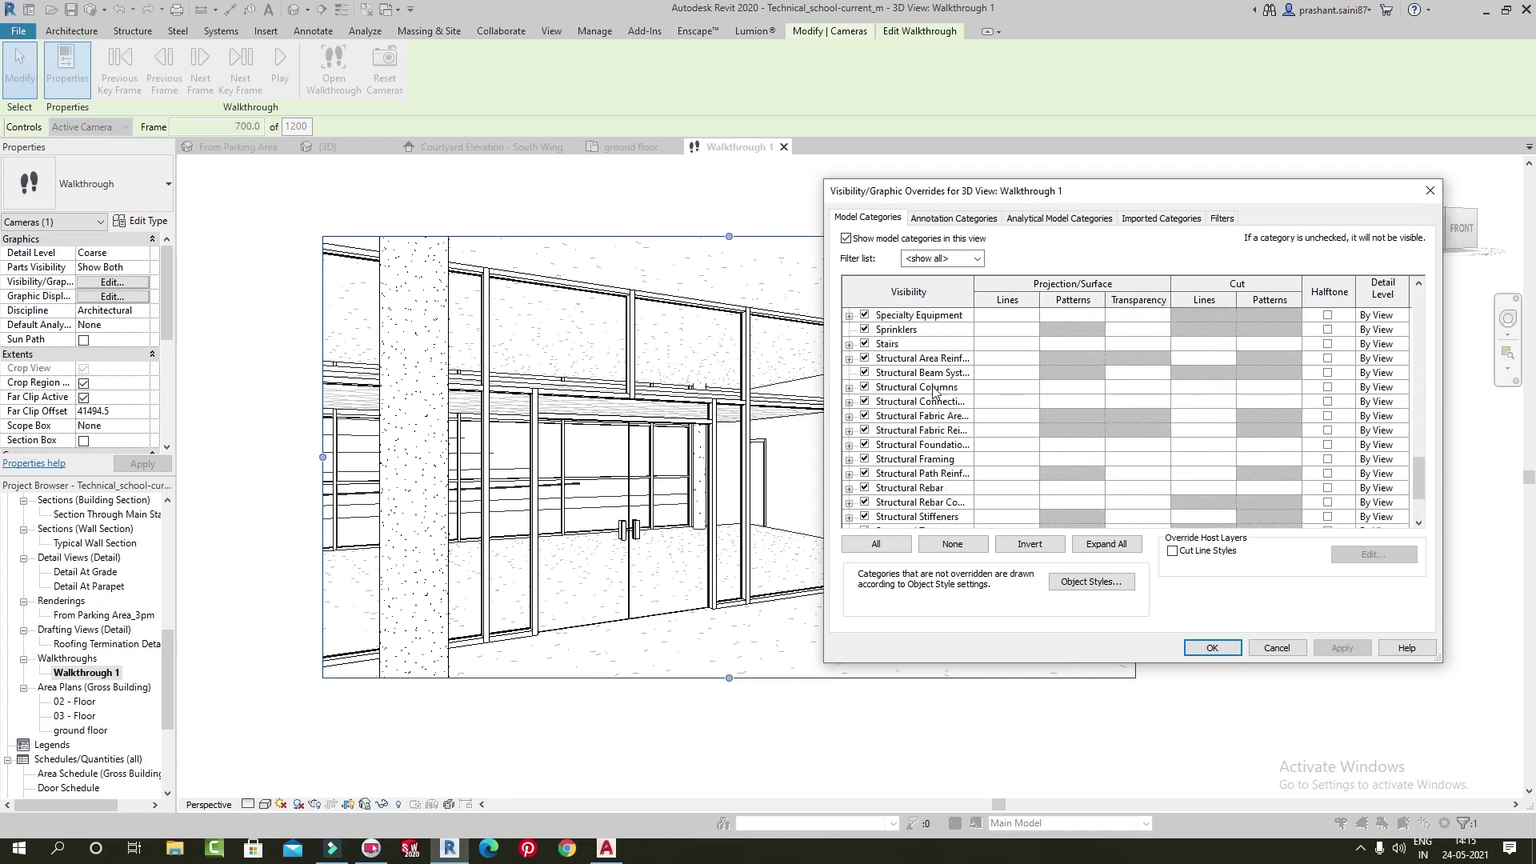
{"action": "left_click", "coordinate": [864, 386]}
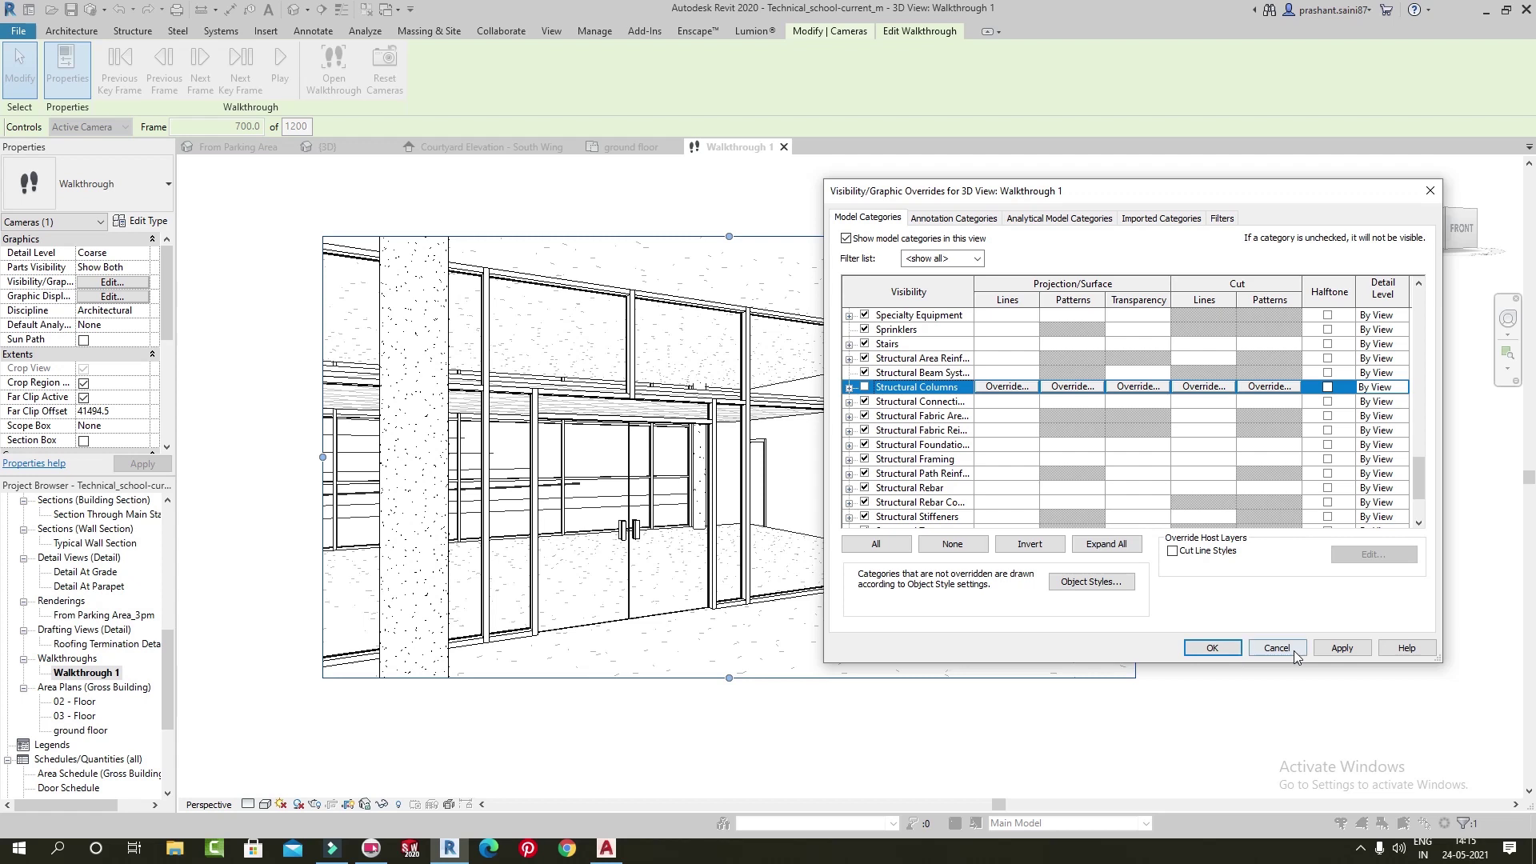
{"action": "left_click", "coordinate": [1337, 644]}
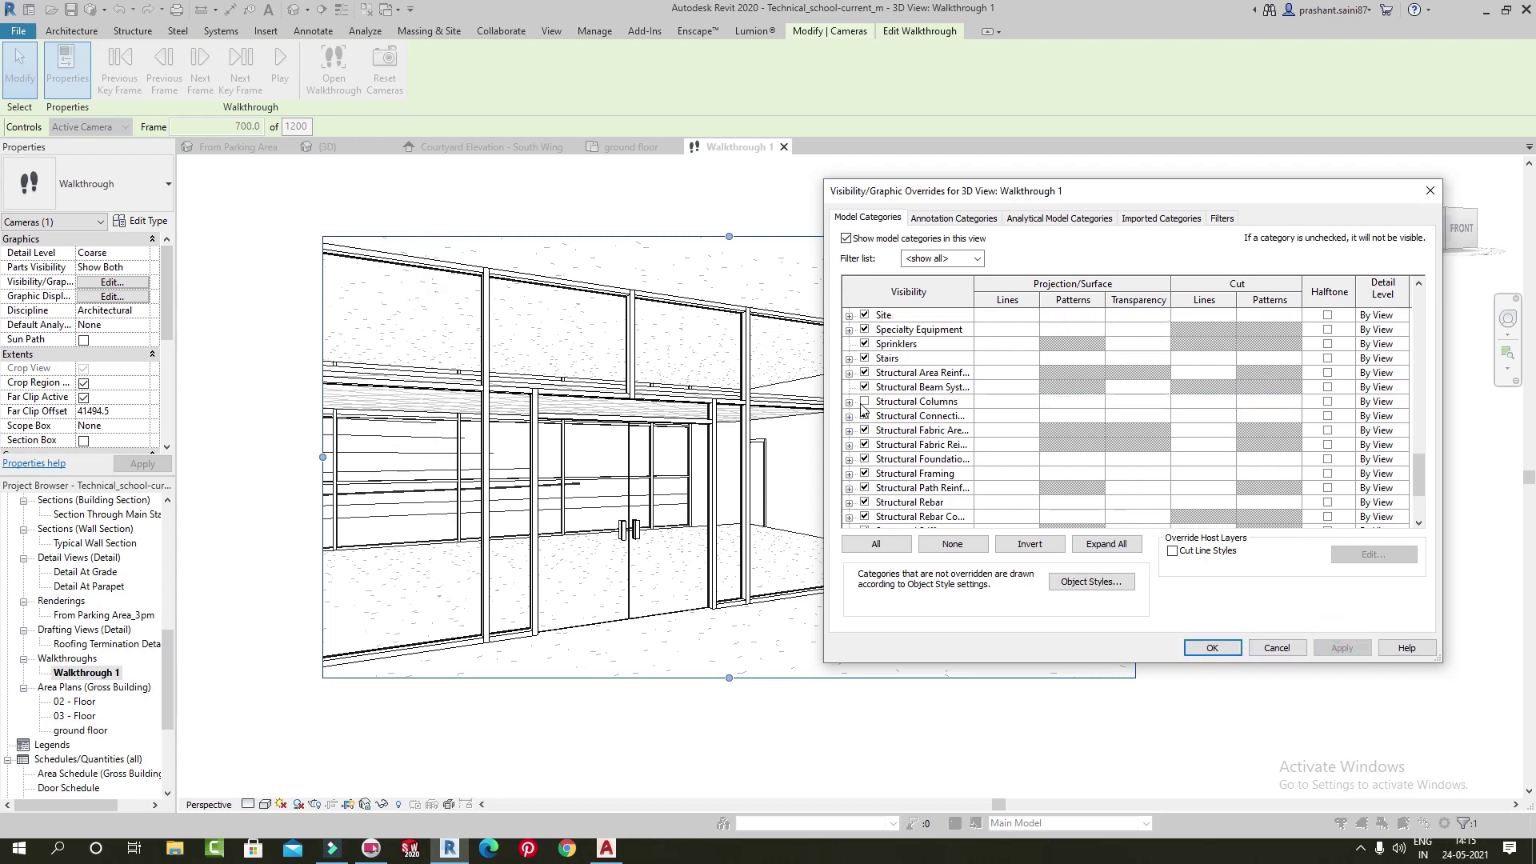
{"action": "left_click", "coordinate": [864, 401]}
{"action": "left_click", "coordinate": [1341, 647]}
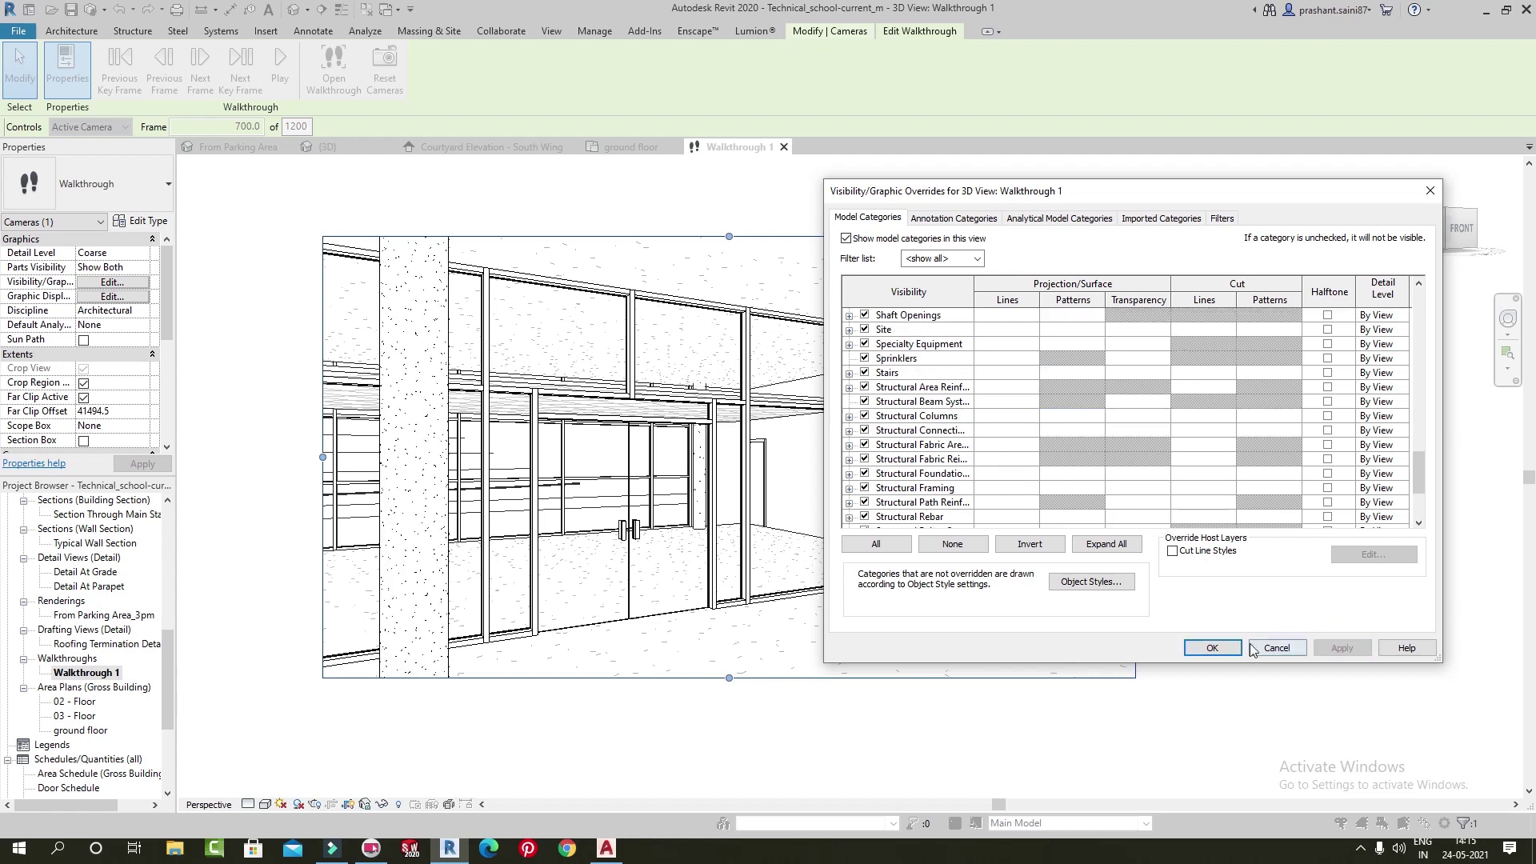
{"action": "left_click", "coordinate": [1211, 648]}
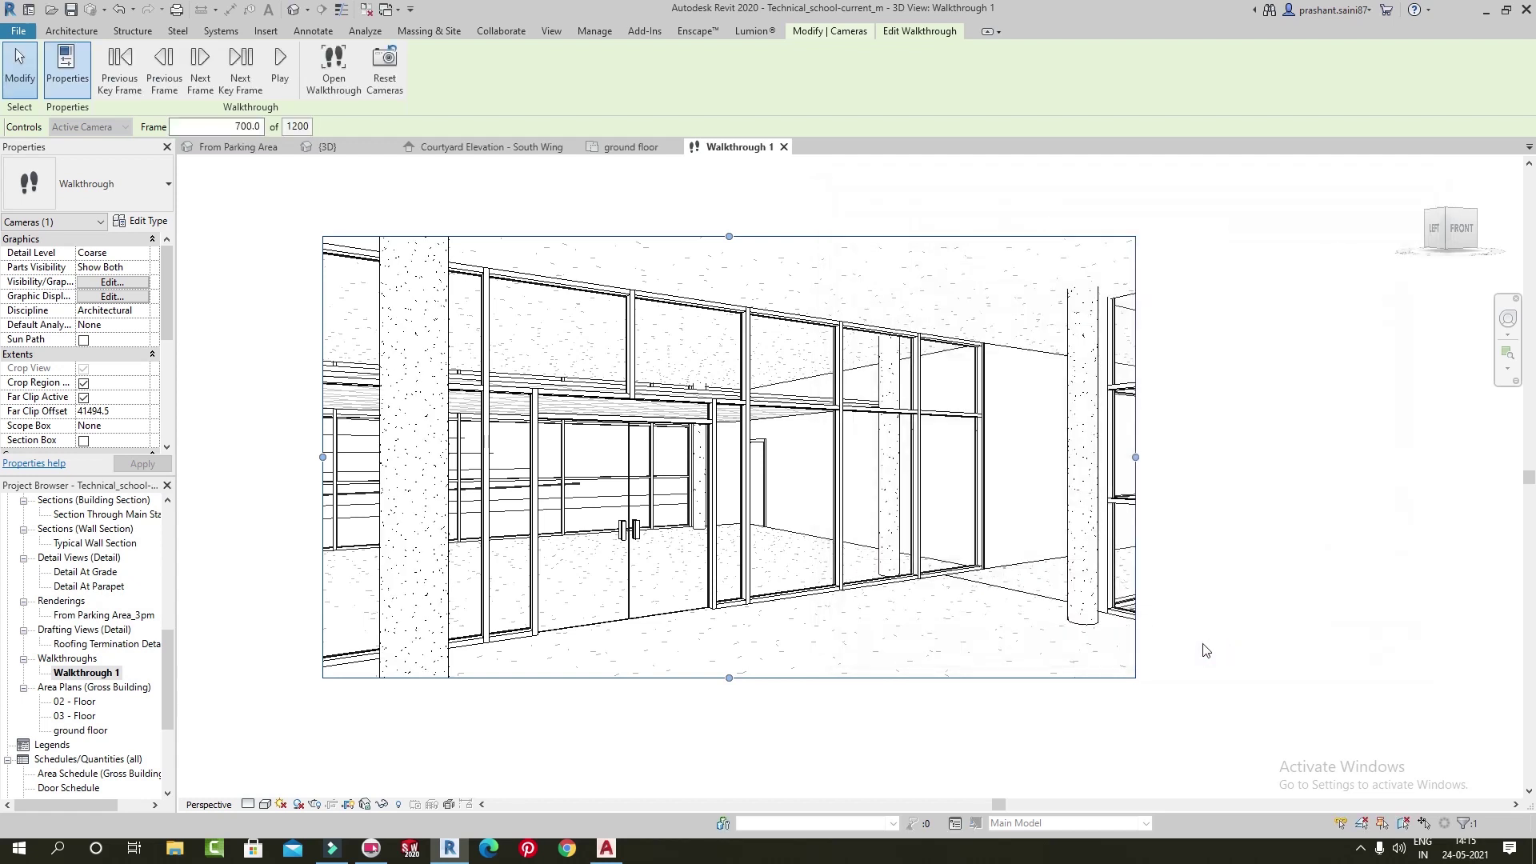
Browse the Annotation, Analytical Model and Imported category tabs, then open Graphic Display Options
{"action": "left_click", "coordinate": [112, 282]}
{"action": "left_click", "coordinate": [940, 219]}
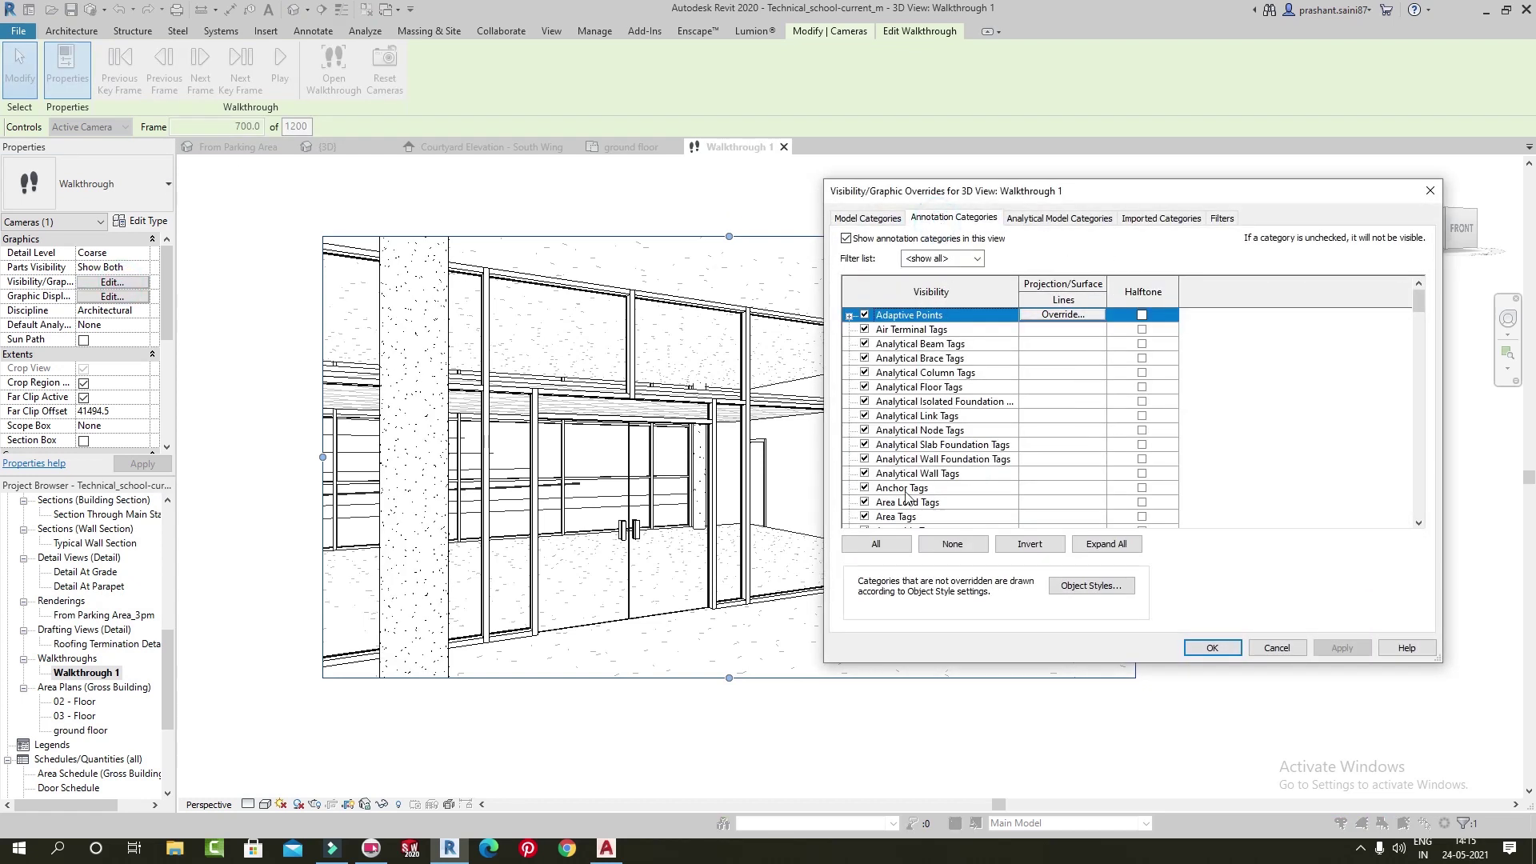
{"action": "left_click", "coordinate": [1064, 219]}
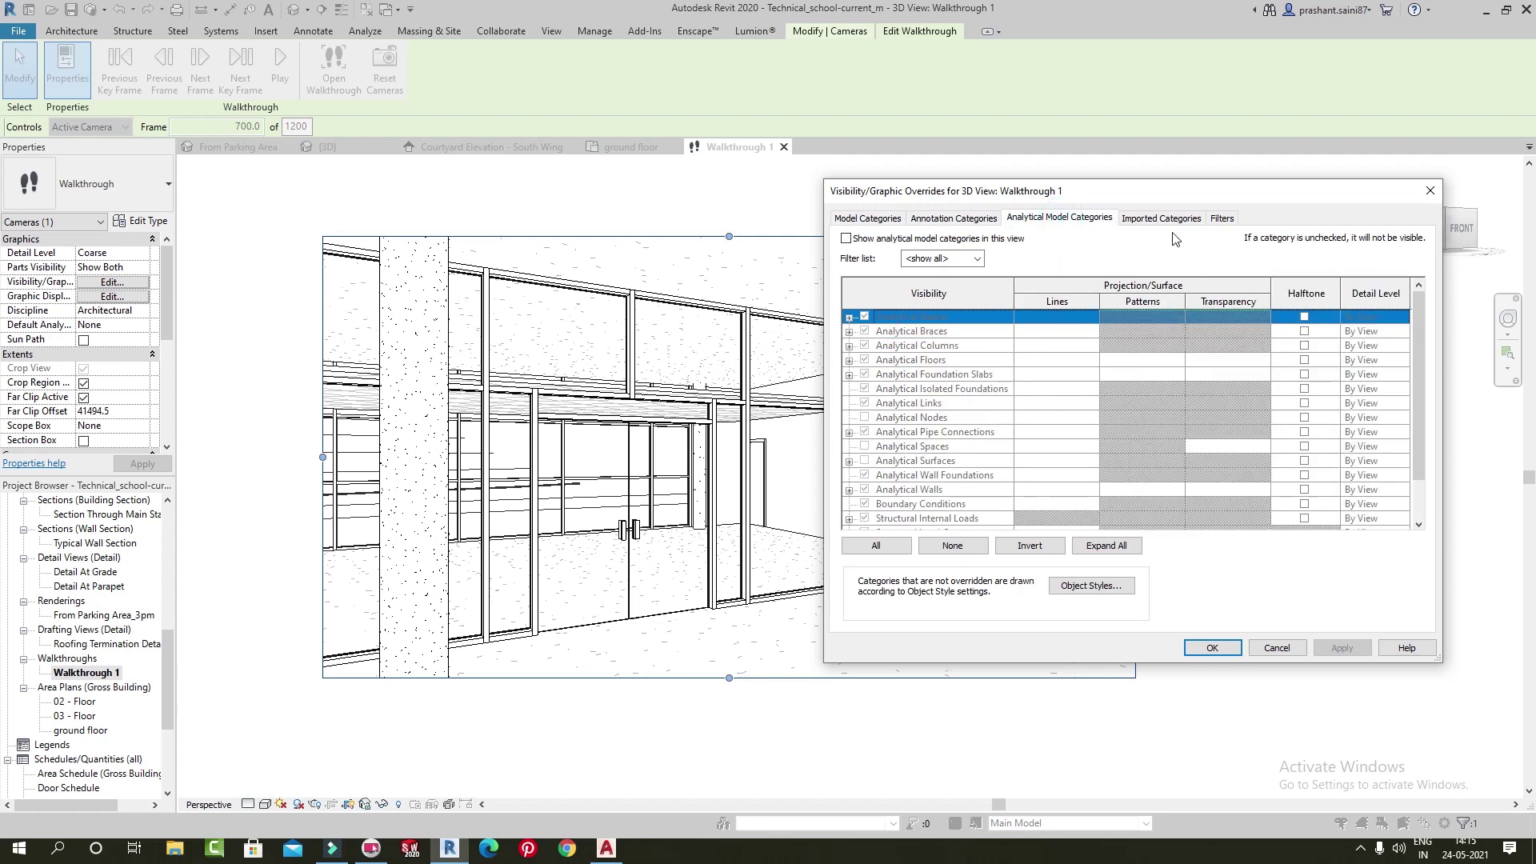
{"action": "left_click", "coordinate": [1161, 219]}
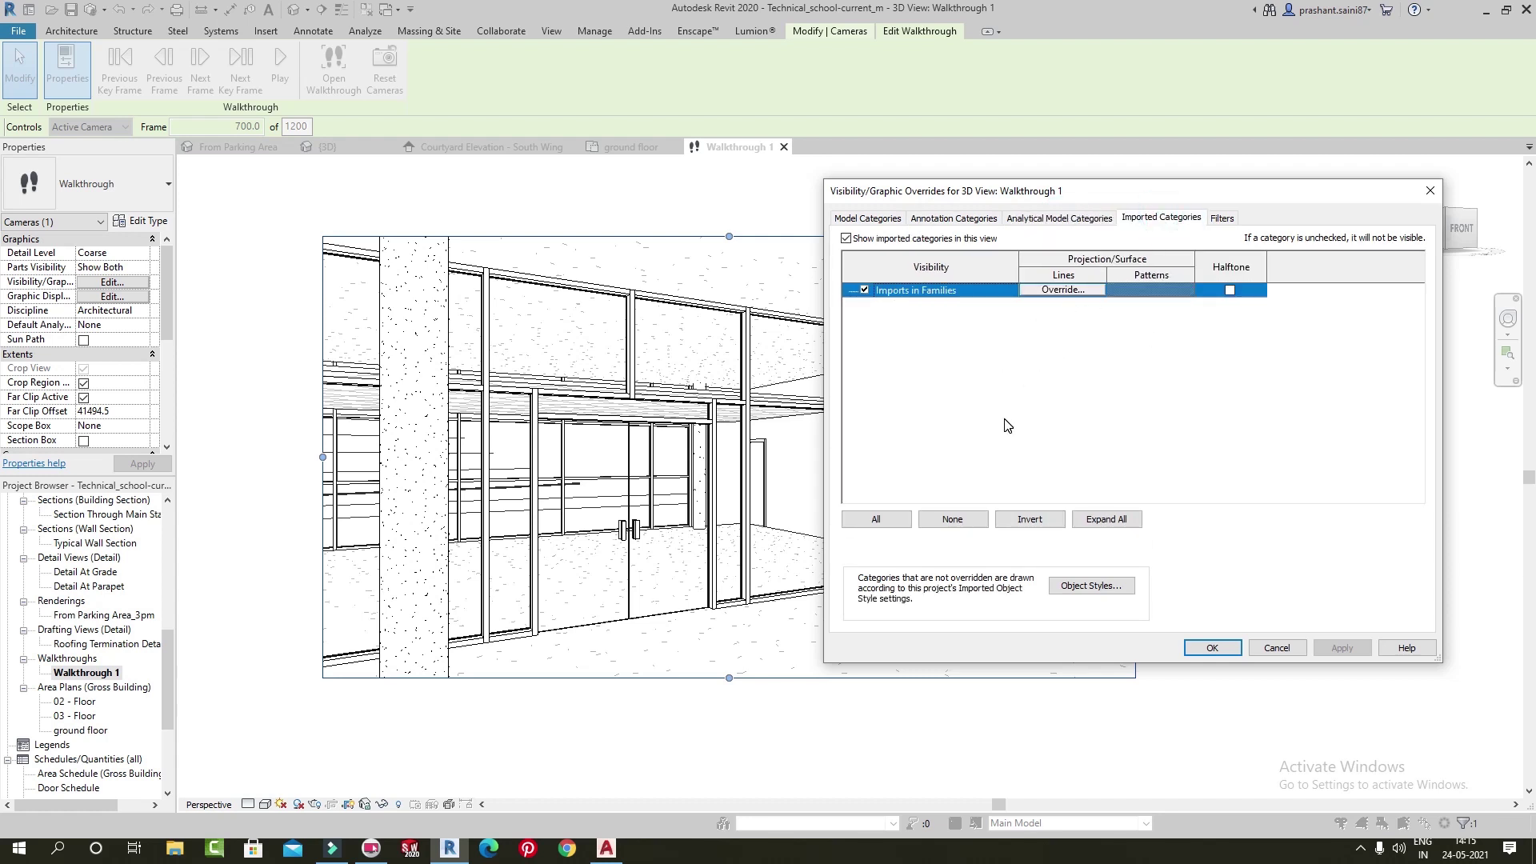
{"action": "left_click", "coordinate": [1213, 648]}
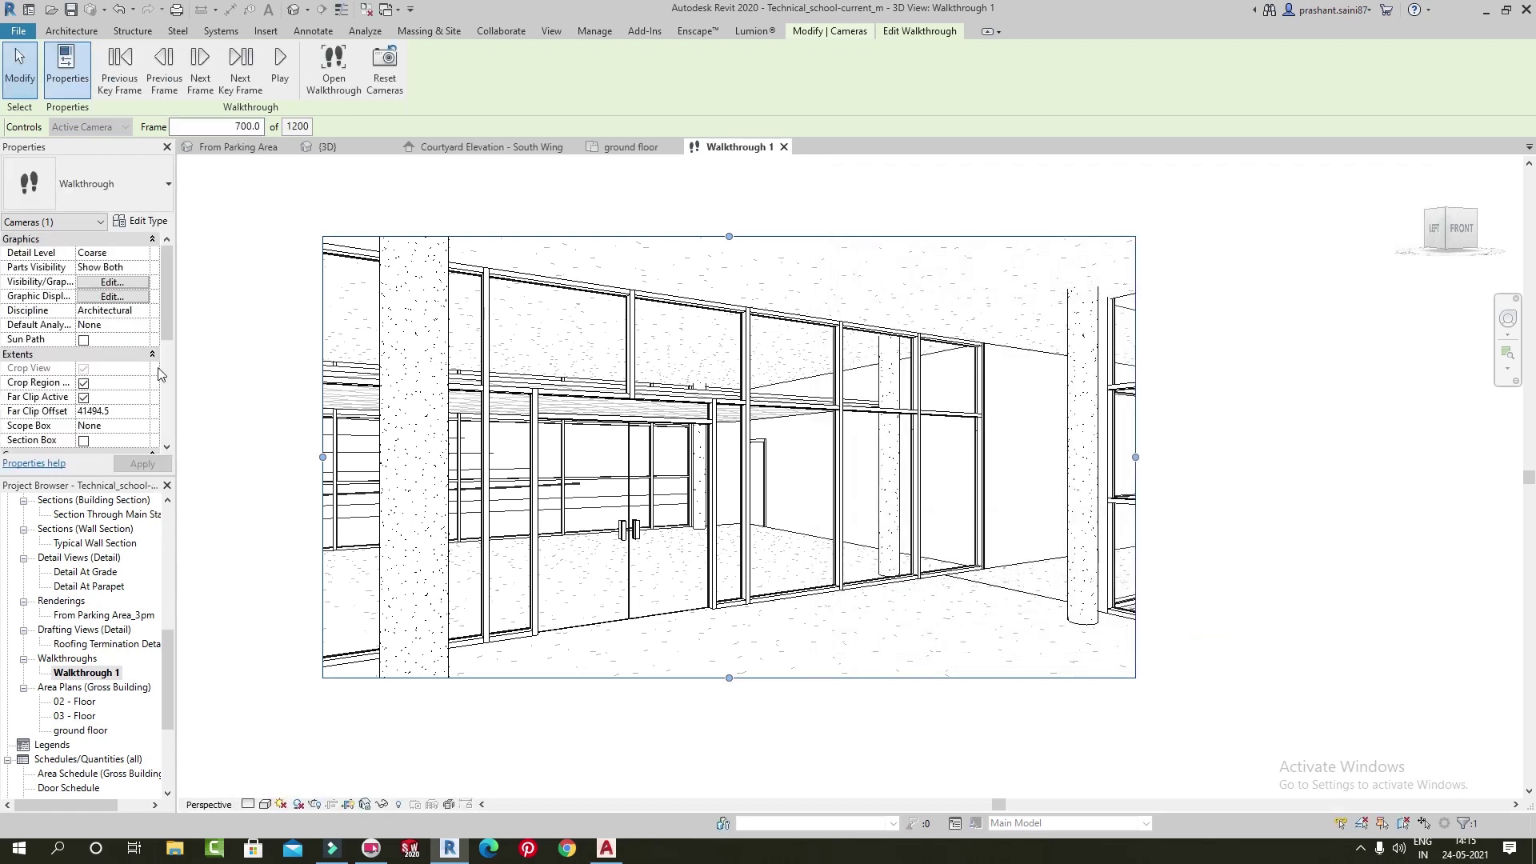
{"action": "left_click", "coordinate": [102, 298]}
Try the Shaded style, then set the visual style to Hidden Line
{"action": "mouse_move", "coordinate": [291, 200]}
{"action": "left_mouse_down"}
{"action": "mouse_move", "coordinate": [723, 239]}
{"action": "mouse_move", "coordinate": [1161, 191]}
{"action": "left_mouse_up"}
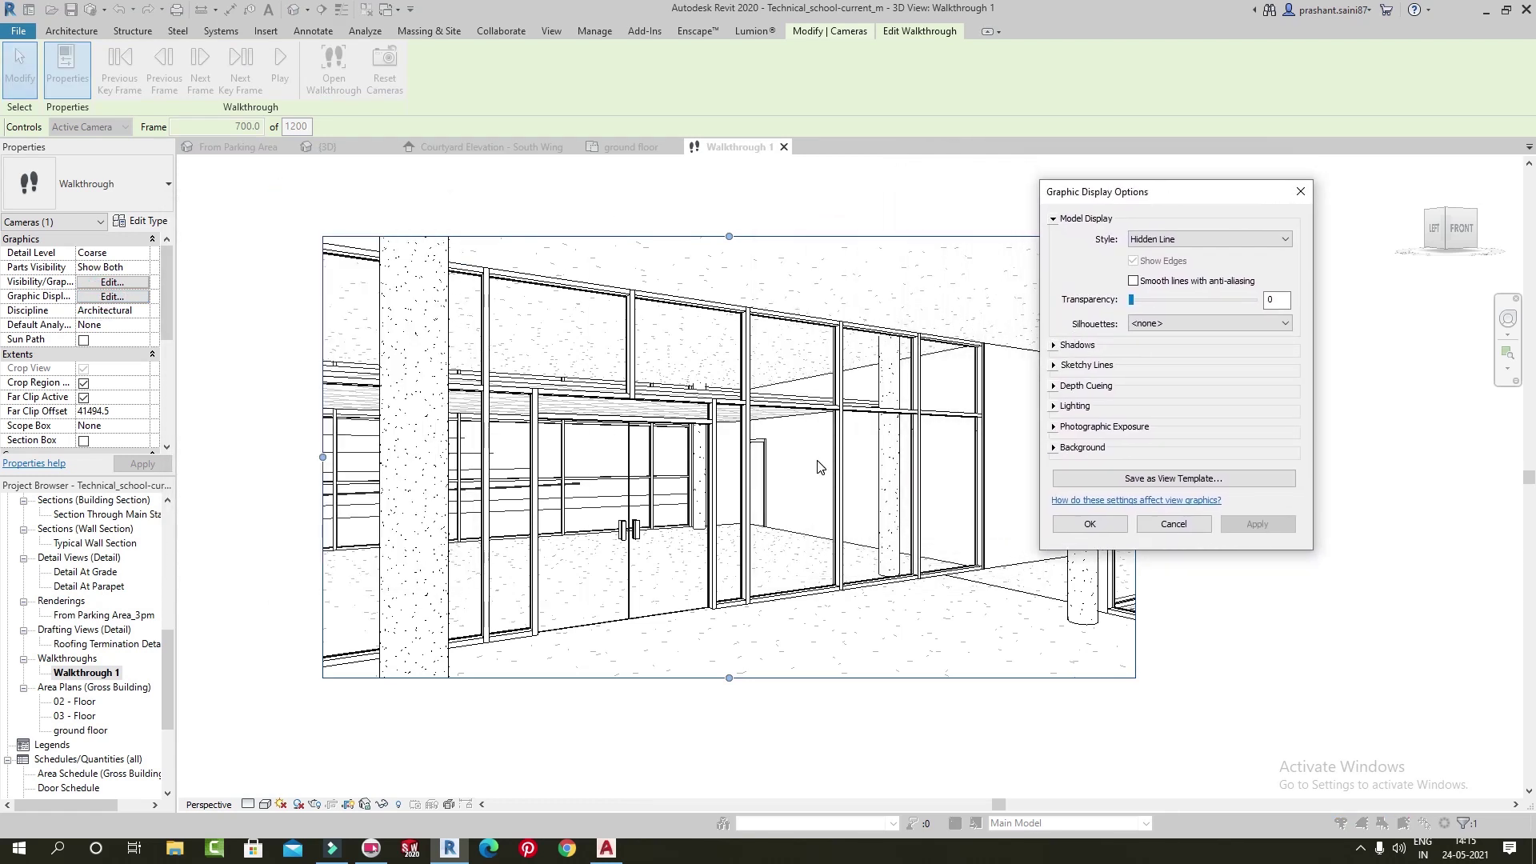
{"action": "left_click", "coordinate": [1196, 239]}
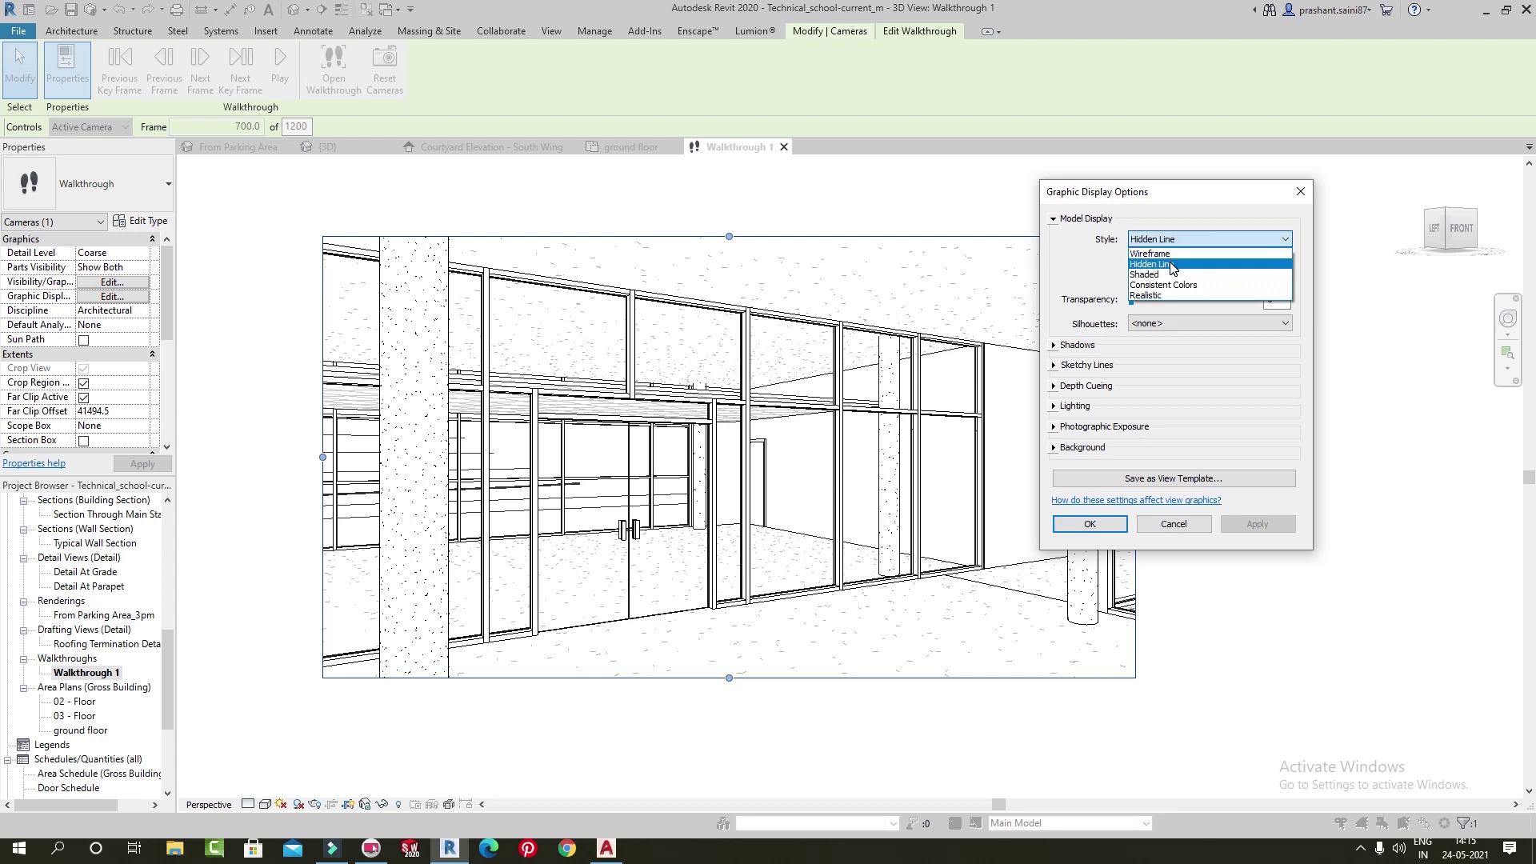
{"action": "left_click", "coordinate": [1171, 274]}
{"action": "left_click", "coordinate": [1269, 527]}
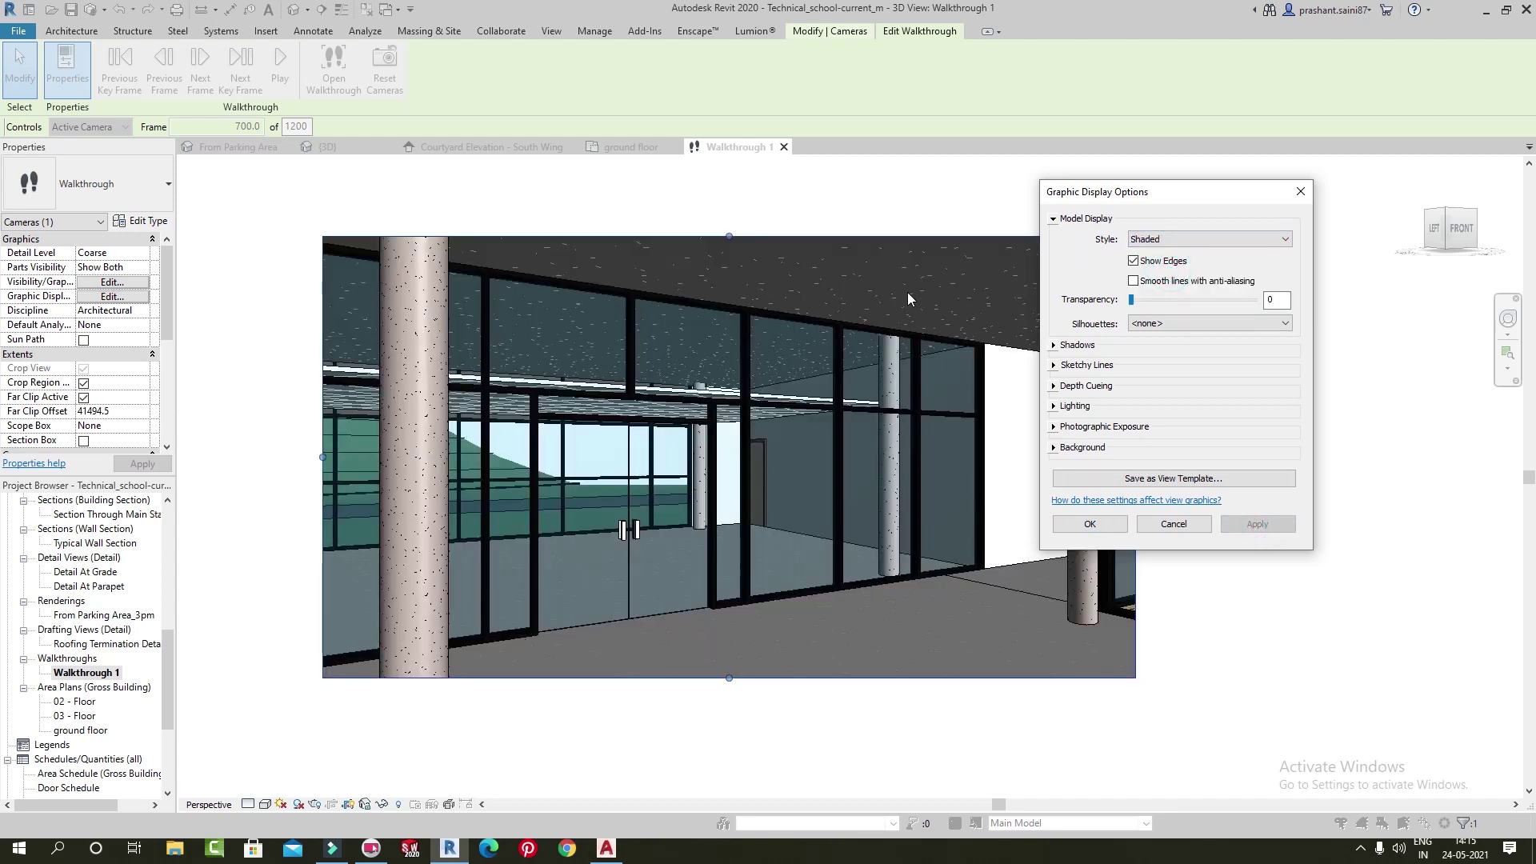
{"action": "left_click", "coordinate": [1193, 239]}
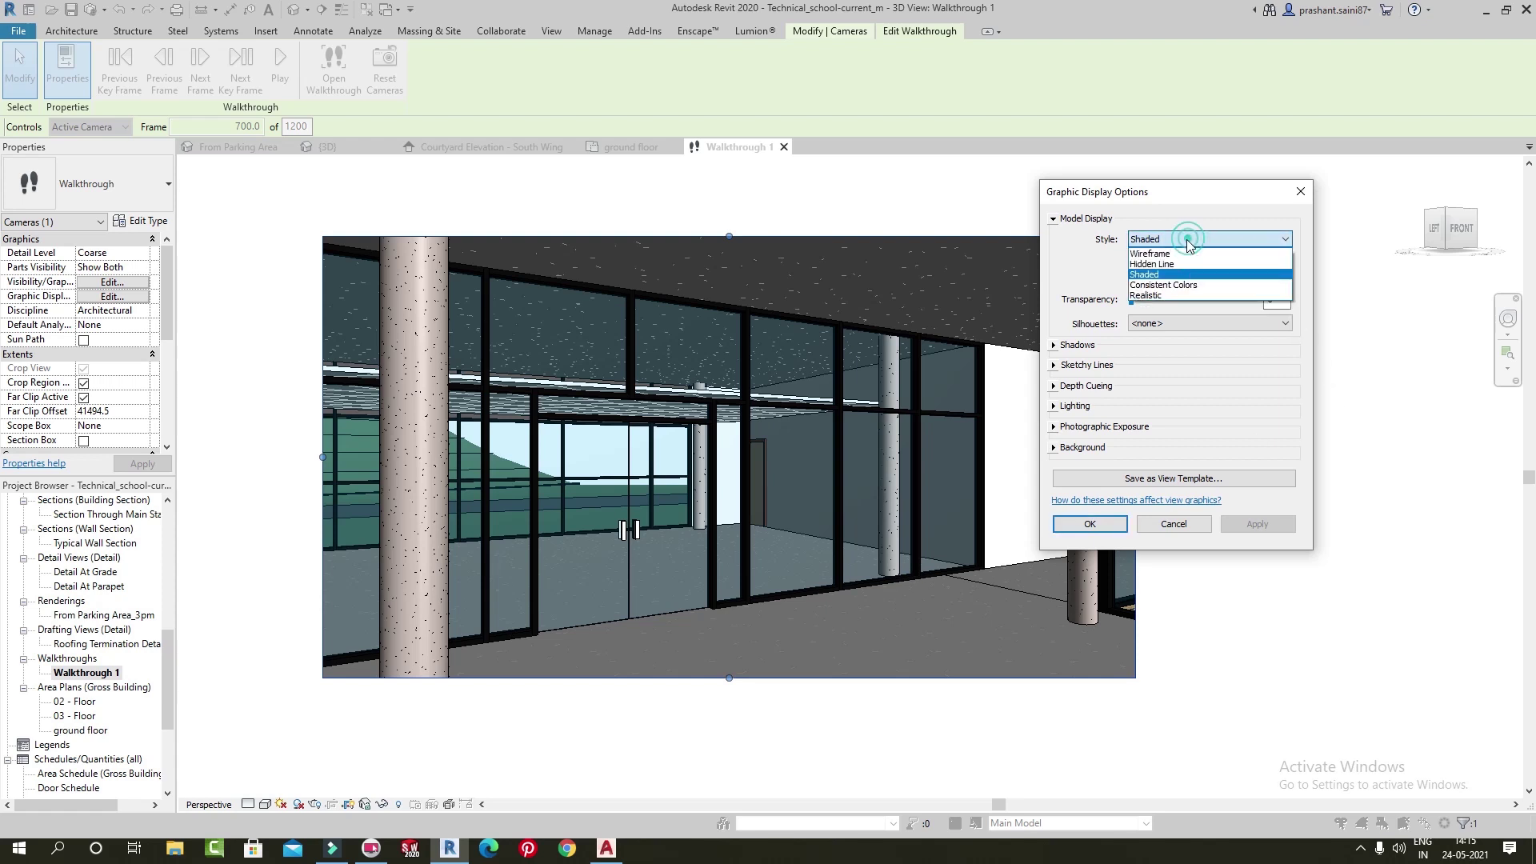
{"action": "left_click", "coordinate": [1172, 266]}
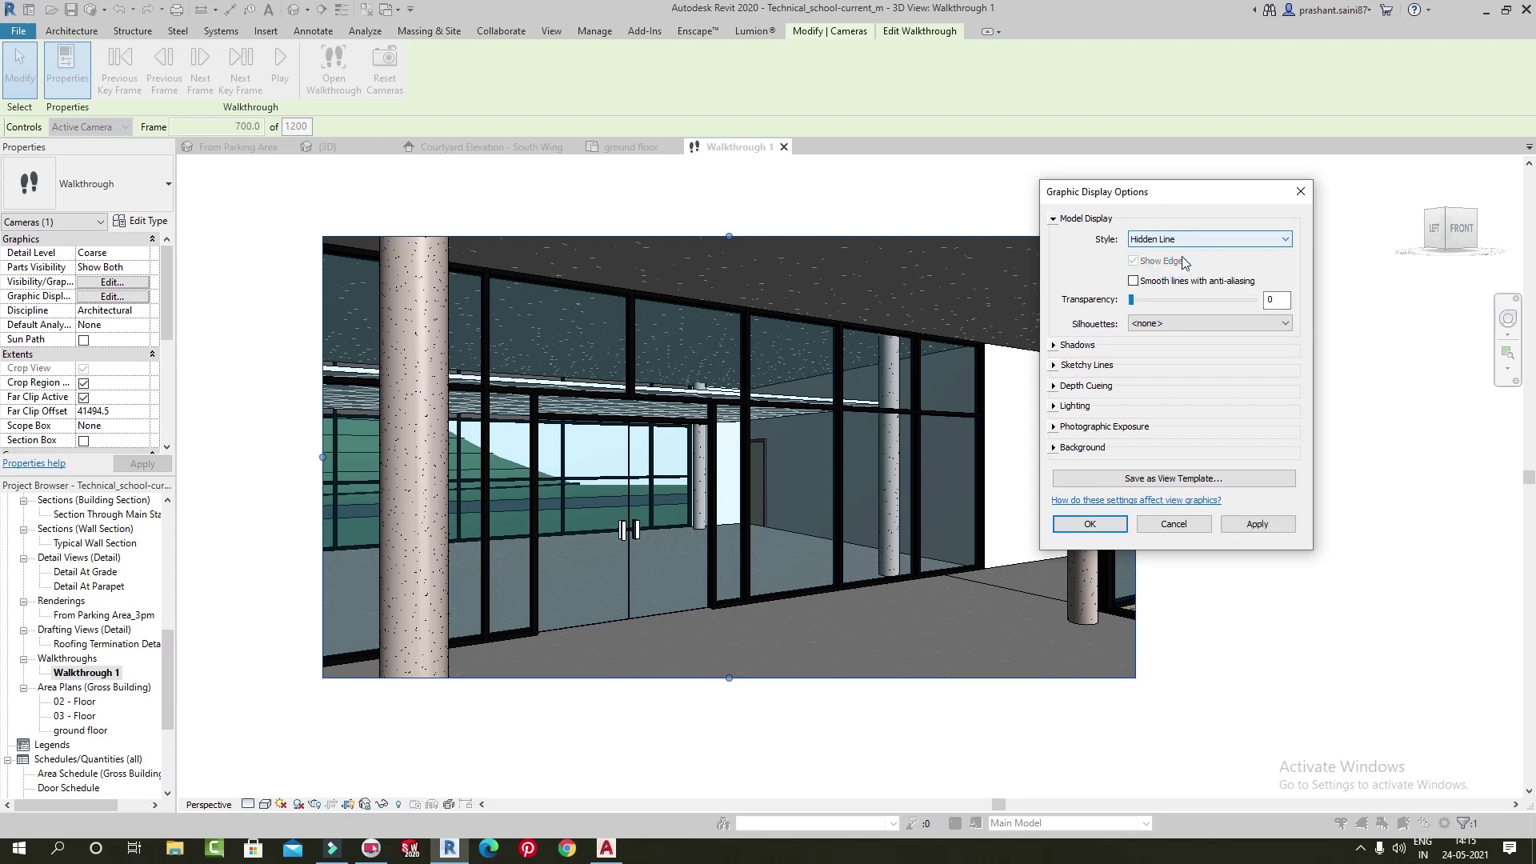
Turn on cast and ambient shadows, briefly comparing the view without cast shadows
{"action": "left_click", "coordinate": [1054, 346]}
{"action": "left_click", "coordinate": [1152, 357]}
{"action": "left_click", "coordinate": [1261, 552]}
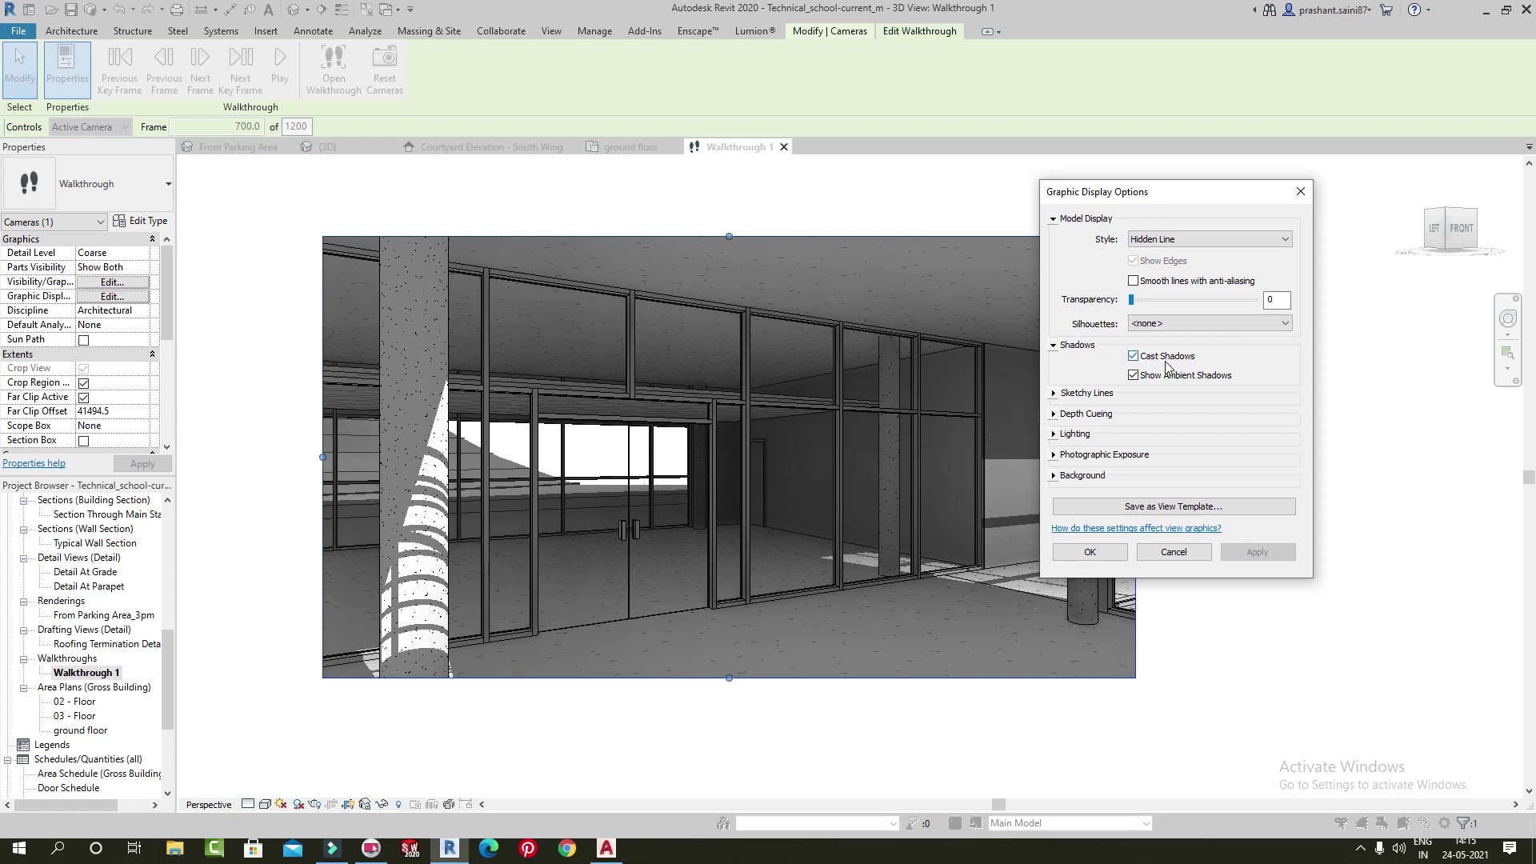
{"action": "left_click", "coordinate": [1150, 354]}
{"action": "left_click", "coordinate": [1279, 552]}
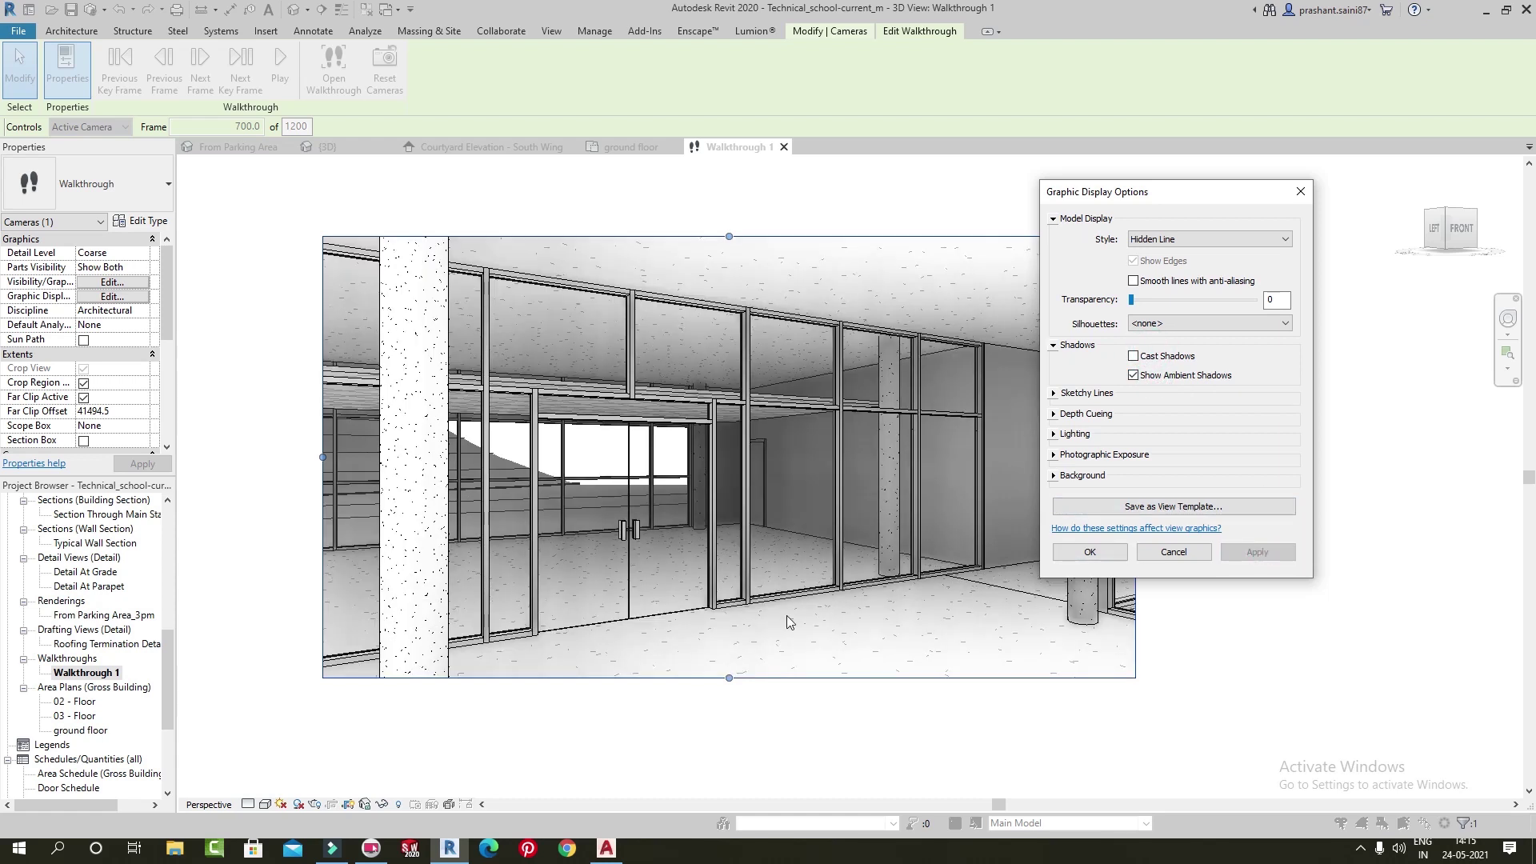
{"action": "left_click", "coordinate": [1169, 357]}
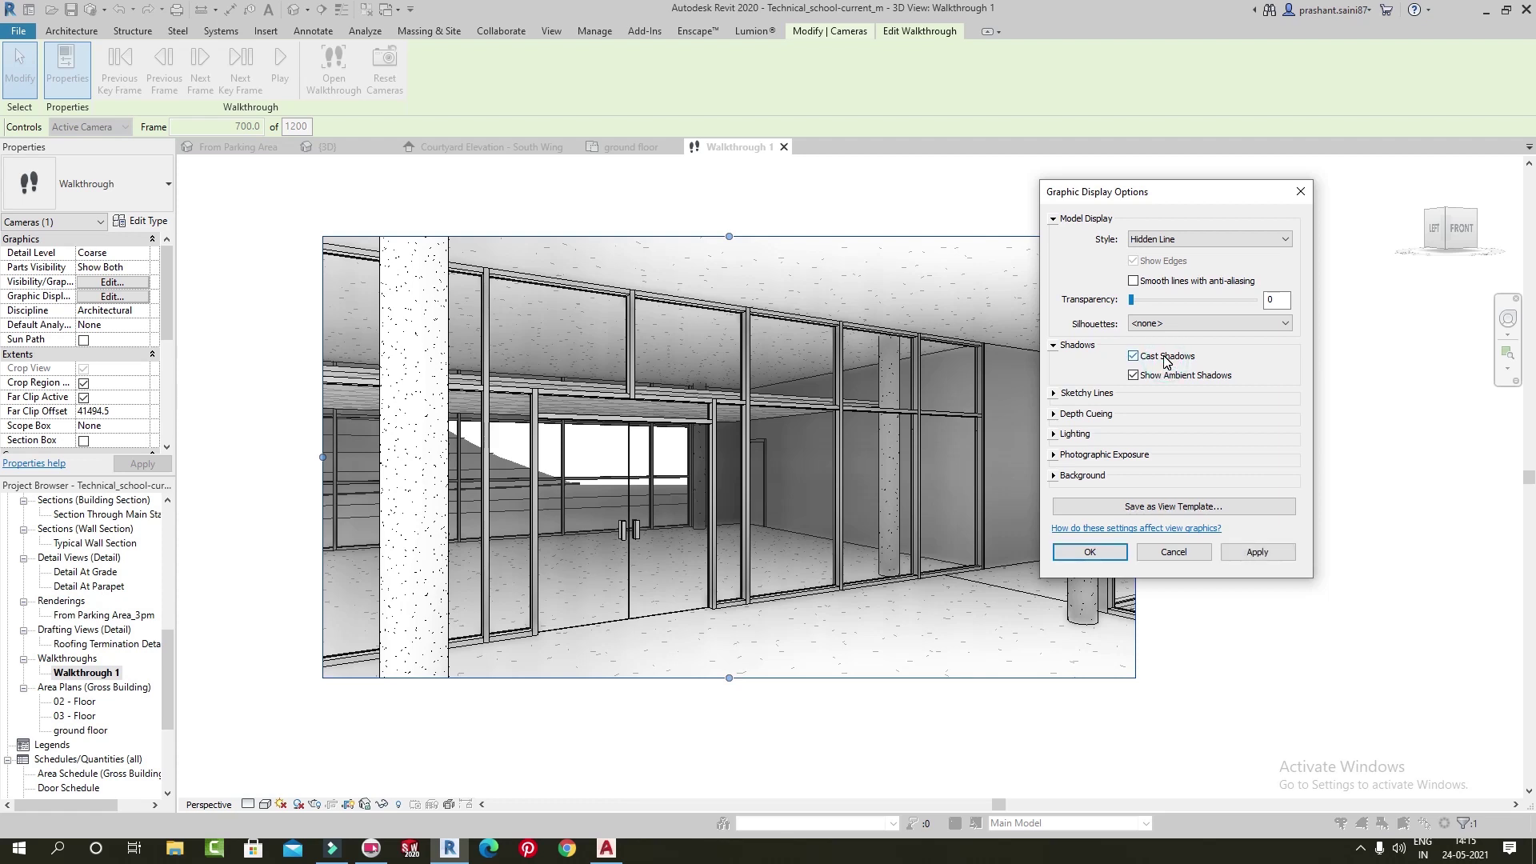
{"action": "left_click", "coordinate": [1258, 555]}
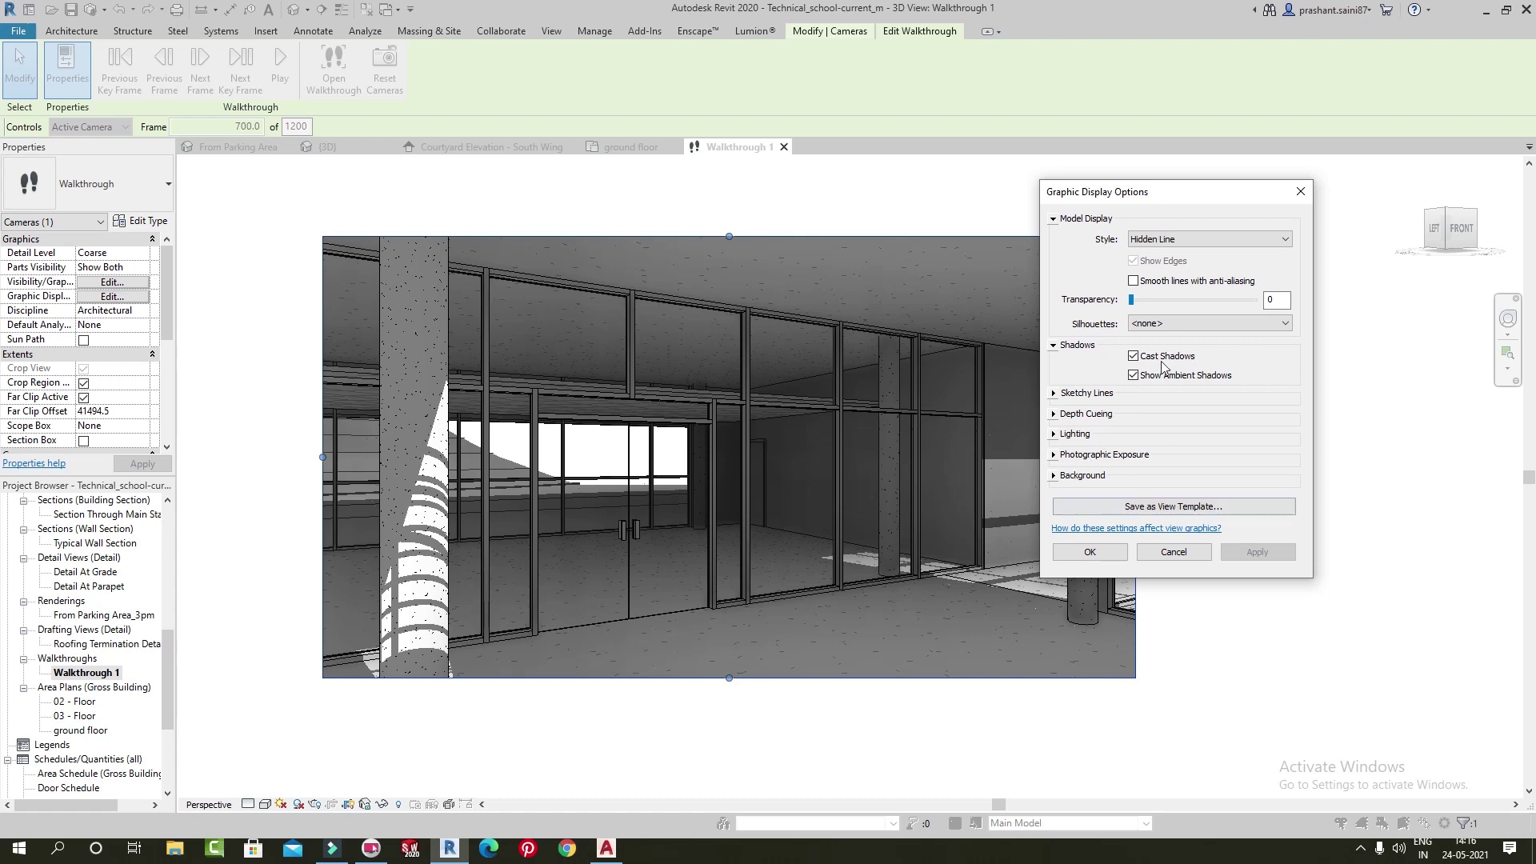
Set the background to Sky, apply, and close the display settings
{"action": "left_click", "coordinate": [1056, 476]}
{"action": "left_click", "coordinate": [1168, 498]}
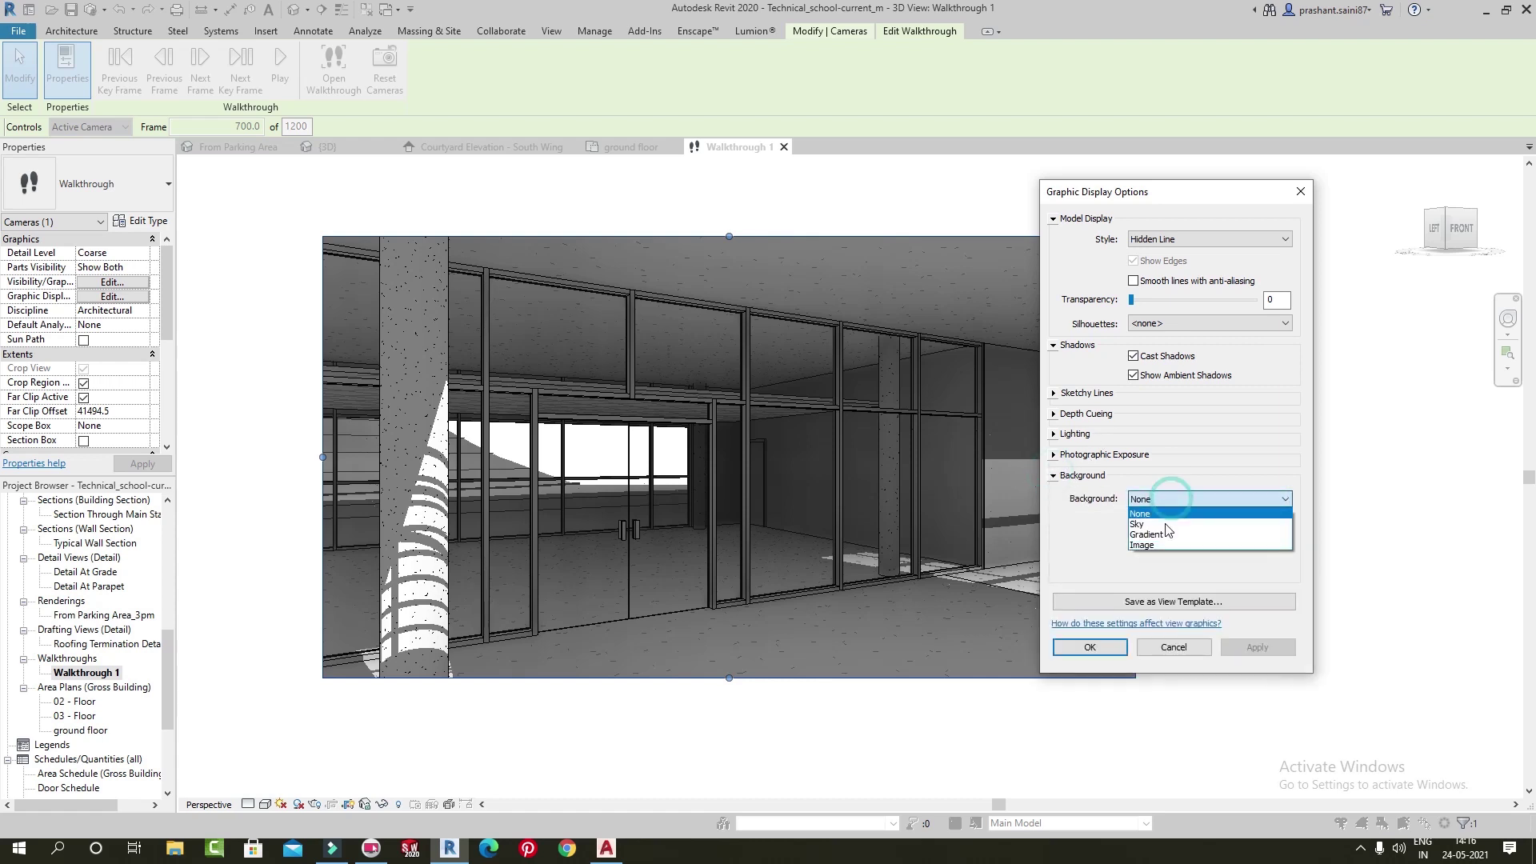
{"action": "left_click", "coordinate": [1153, 525]}
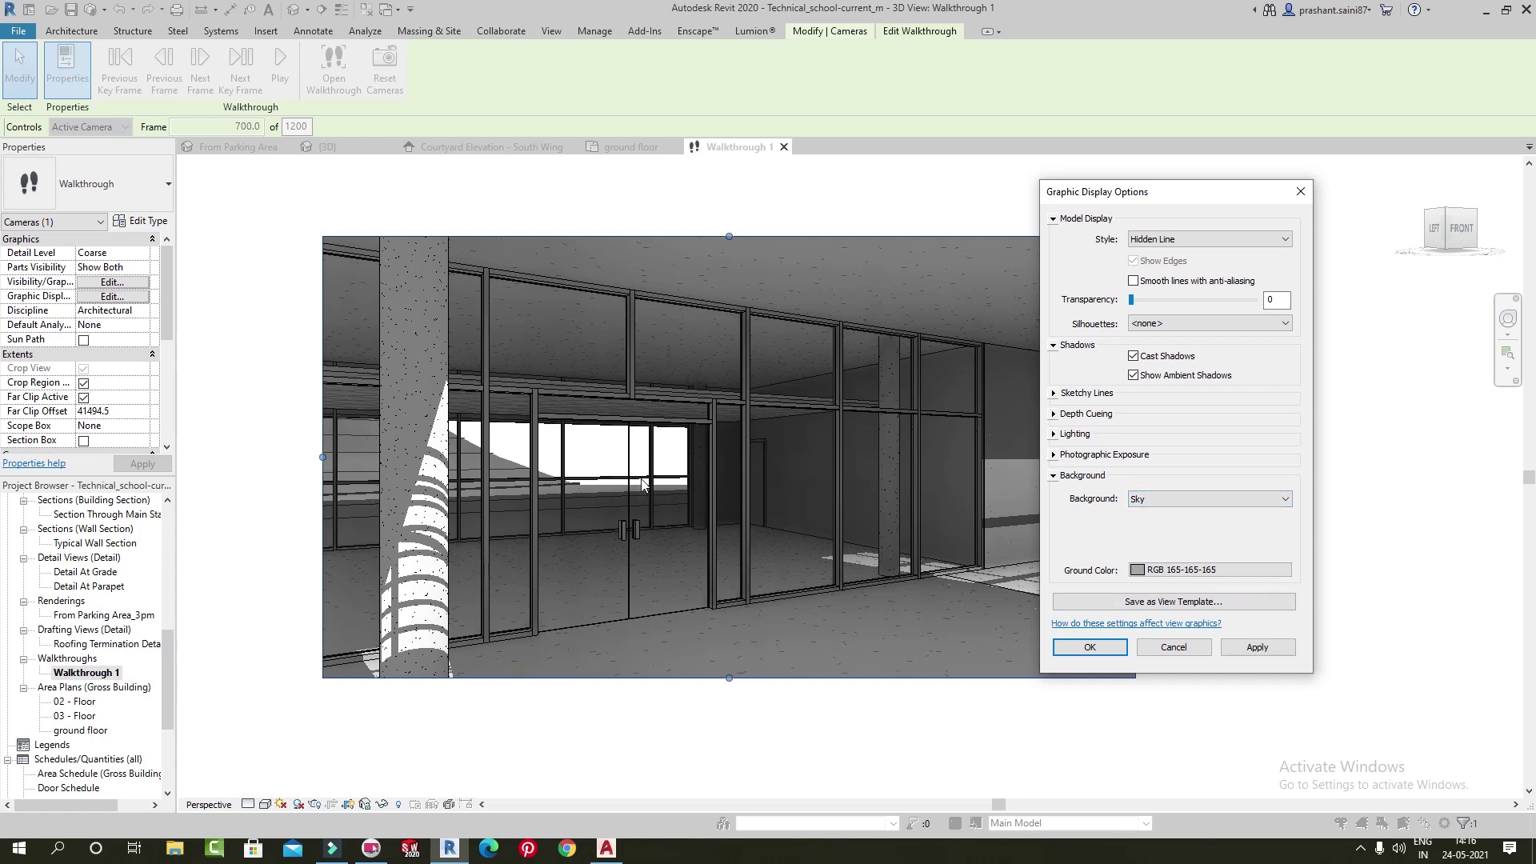
{"action": "left_click", "coordinate": [1257, 647]}
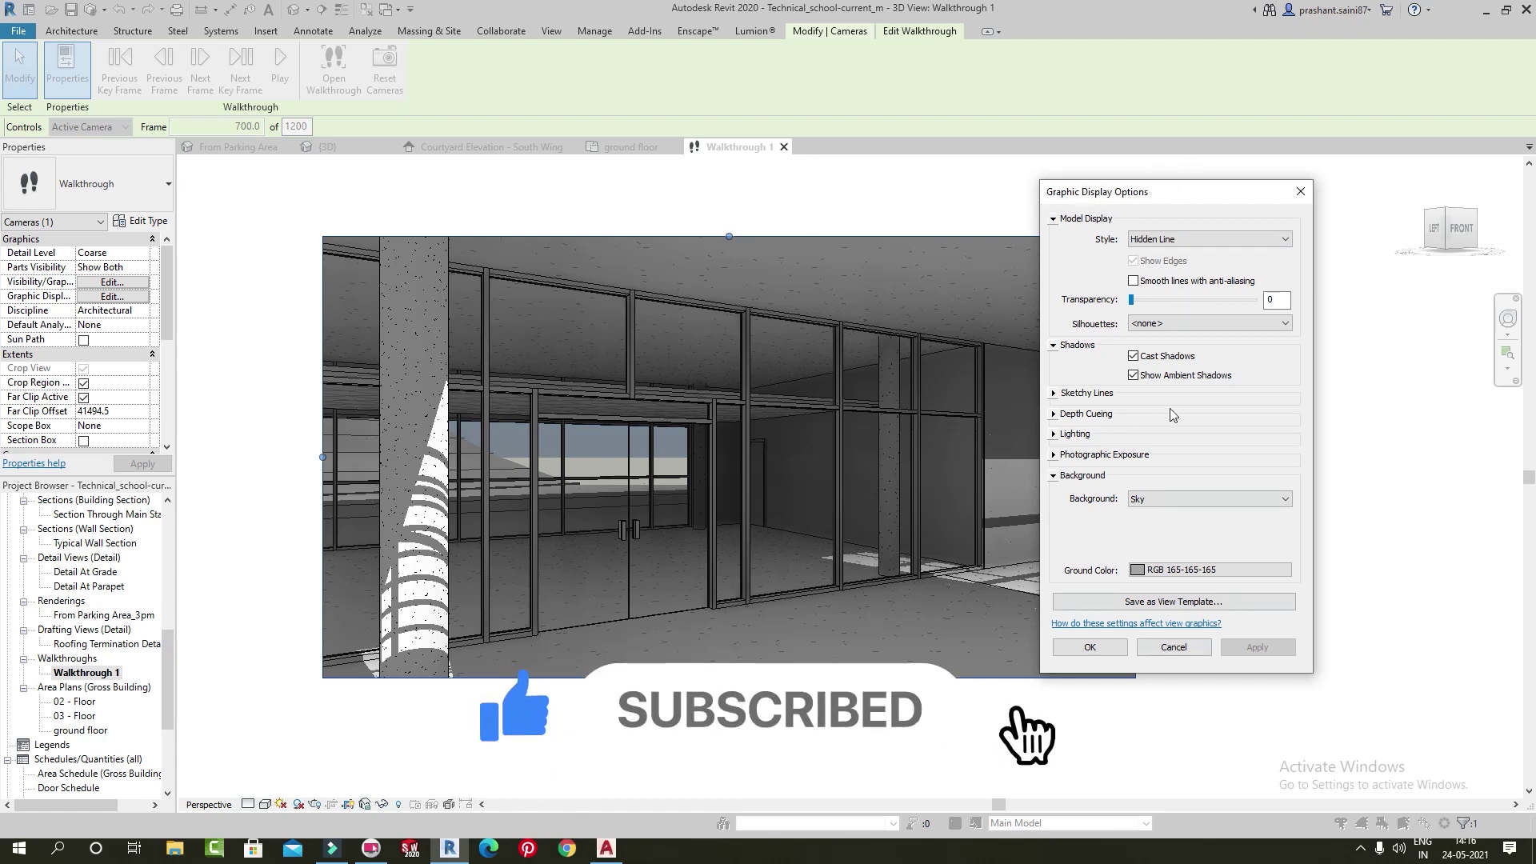
{"action": "left_click", "coordinate": [1090, 647]}
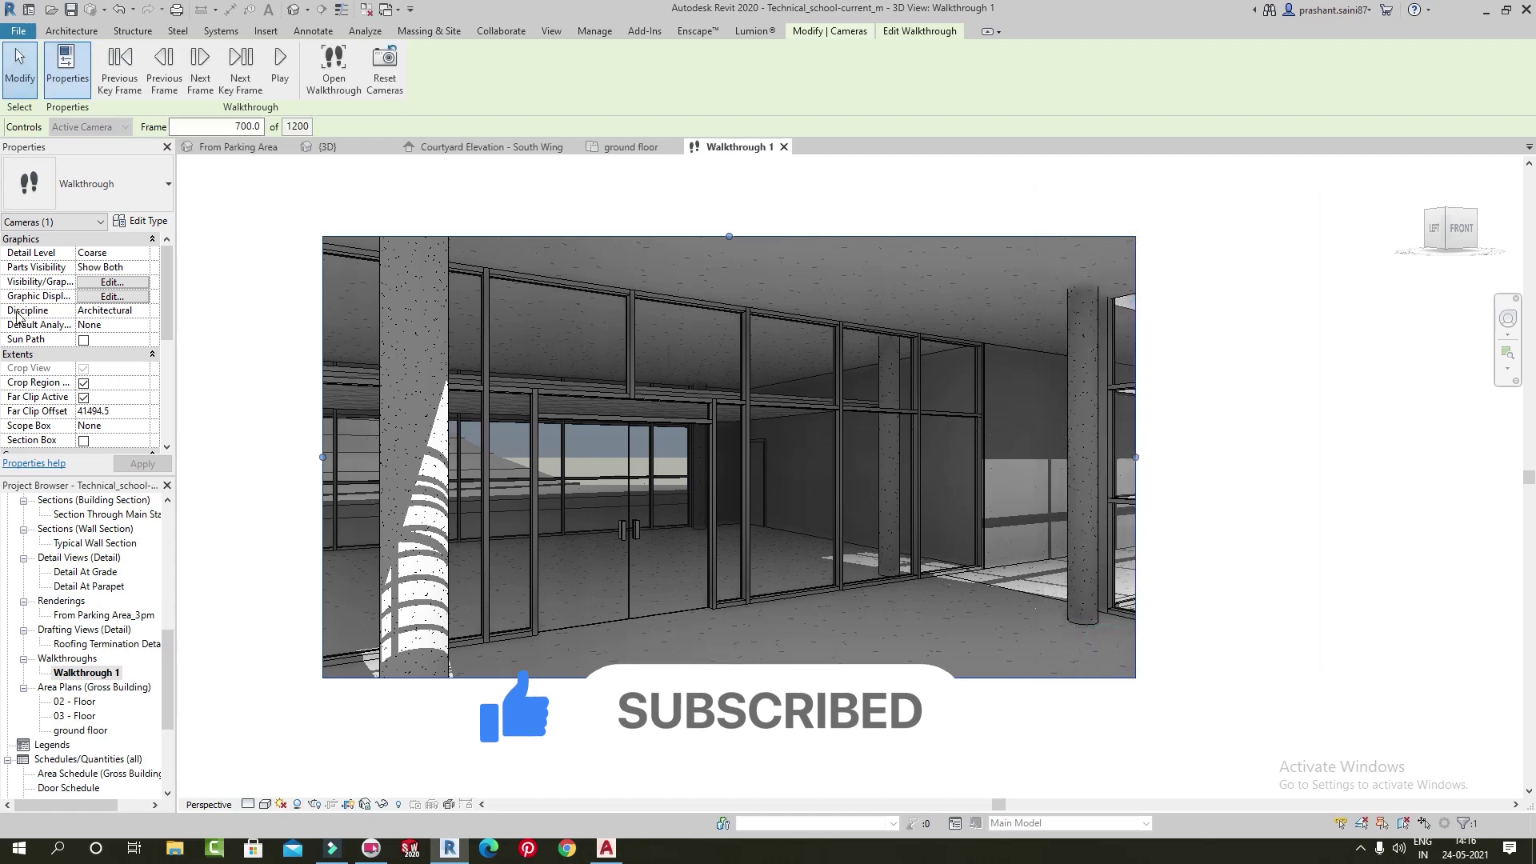
{"action": "left_click", "coordinate": [143, 312]}
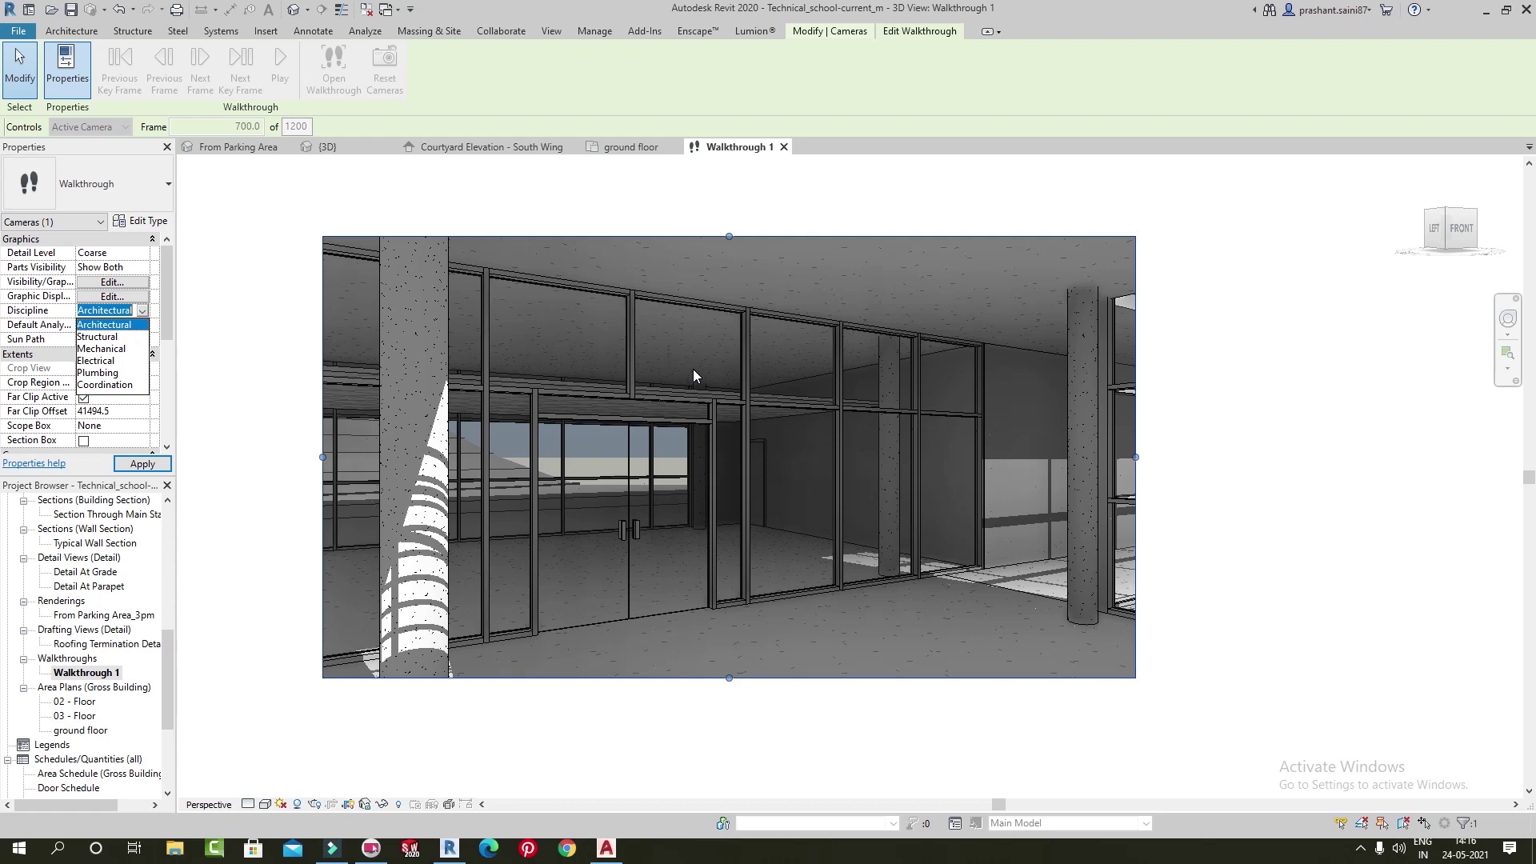
{"action": "left_click", "coordinate": [98, 374]}
{"action": "left_click", "coordinate": [134, 472]}
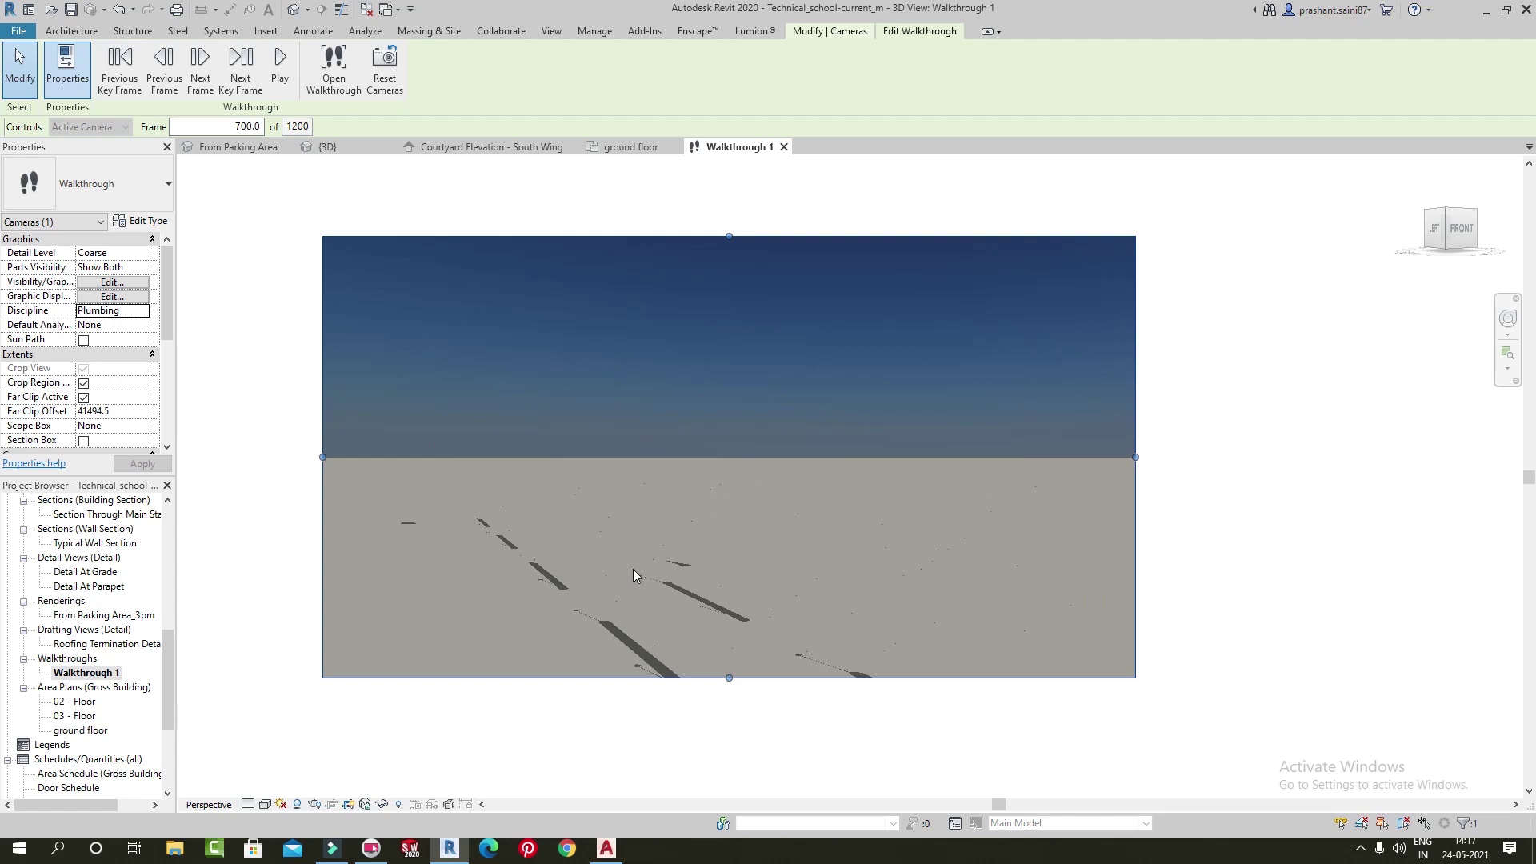
{"action": "left_click", "coordinate": [146, 312]}
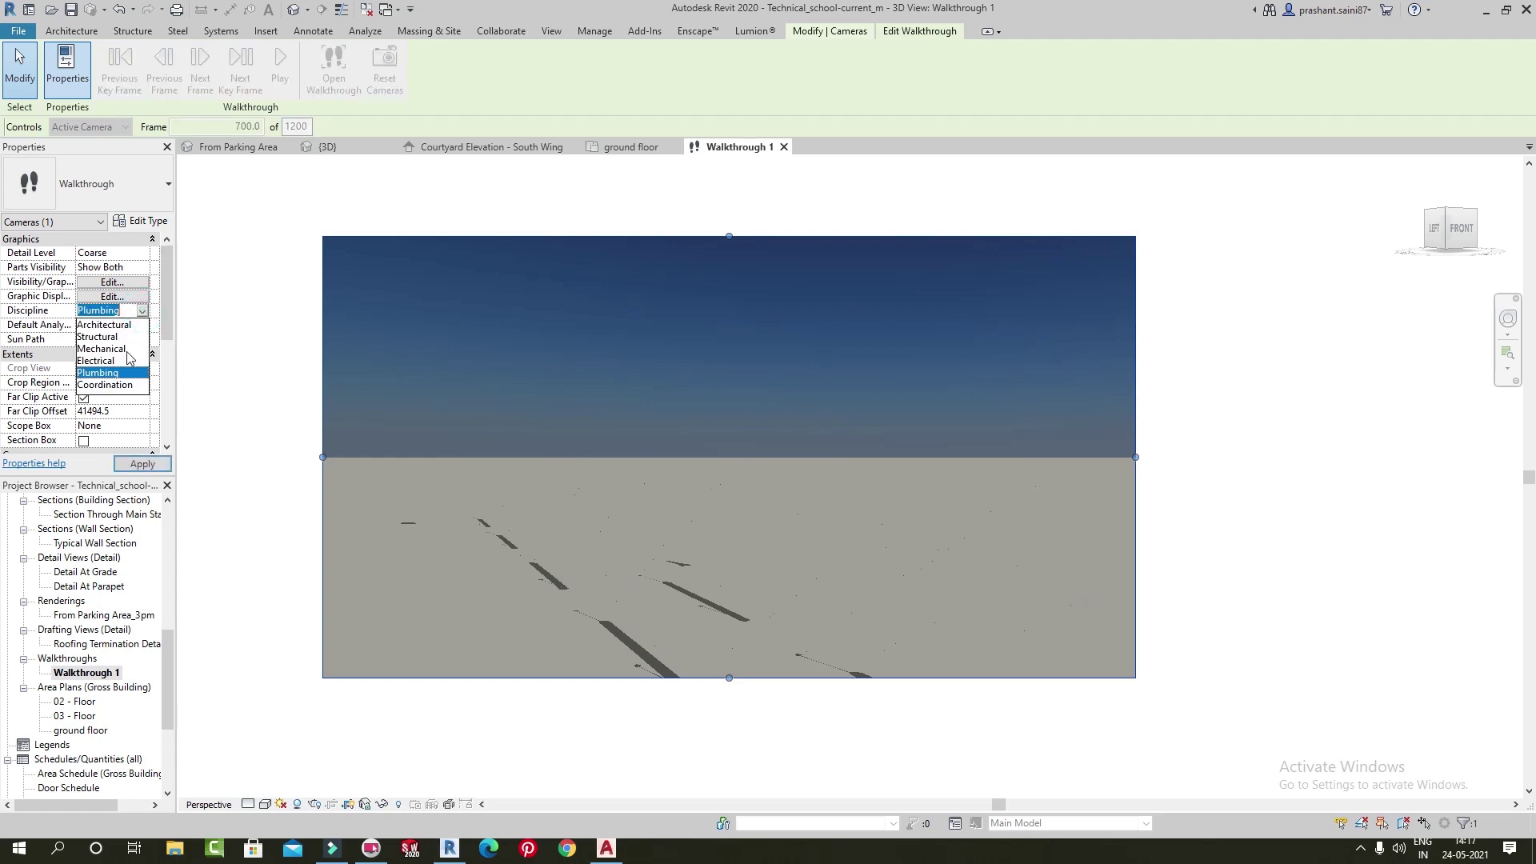
{"action": "left_click", "coordinate": [100, 360]}
{"action": "left_click", "coordinate": [142, 464]}
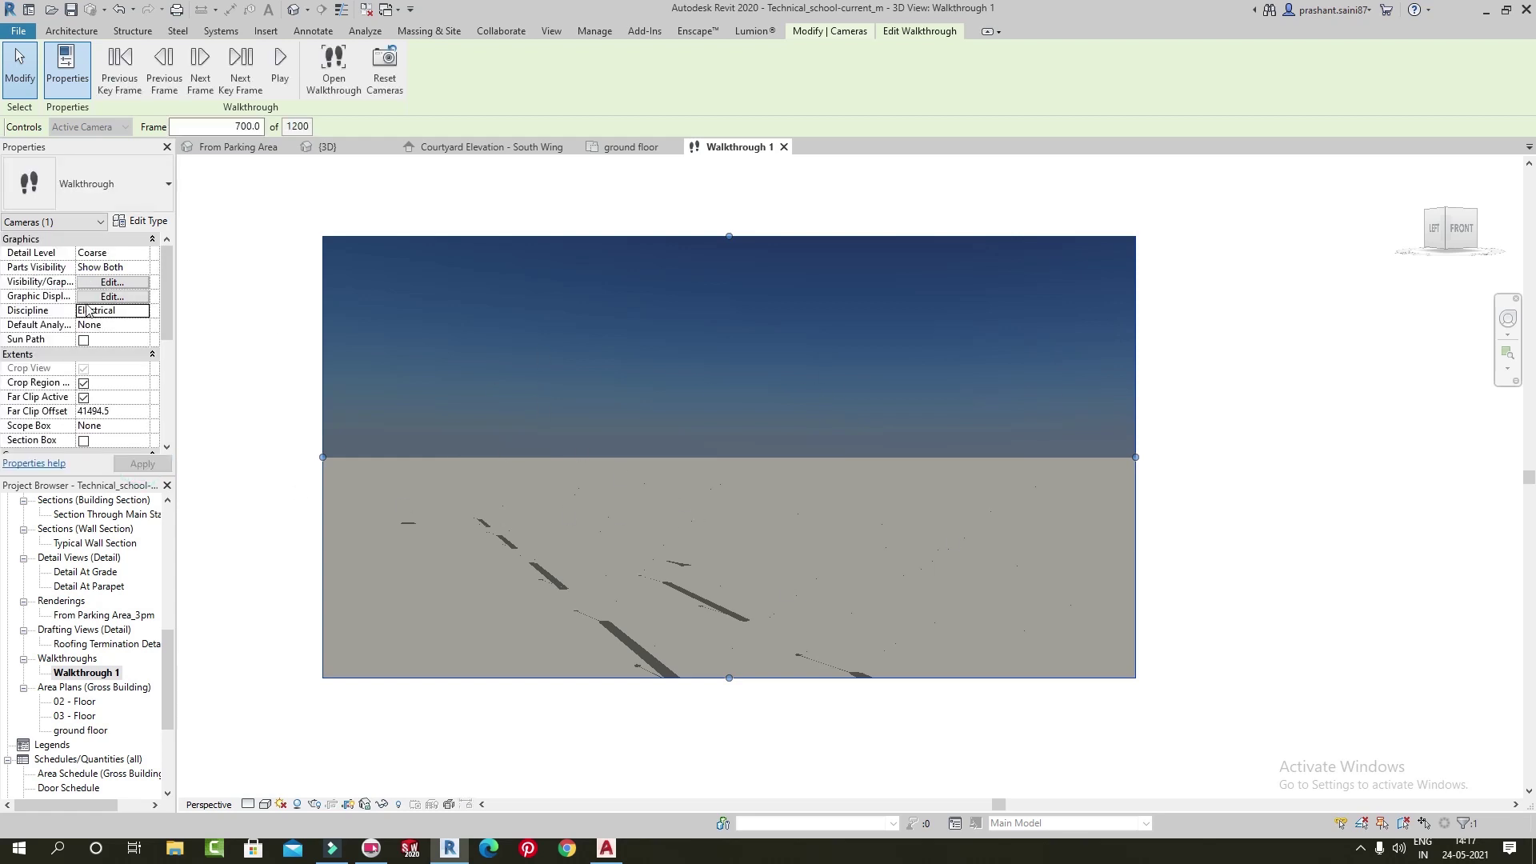
{"action": "left_click", "coordinate": [136, 310]}
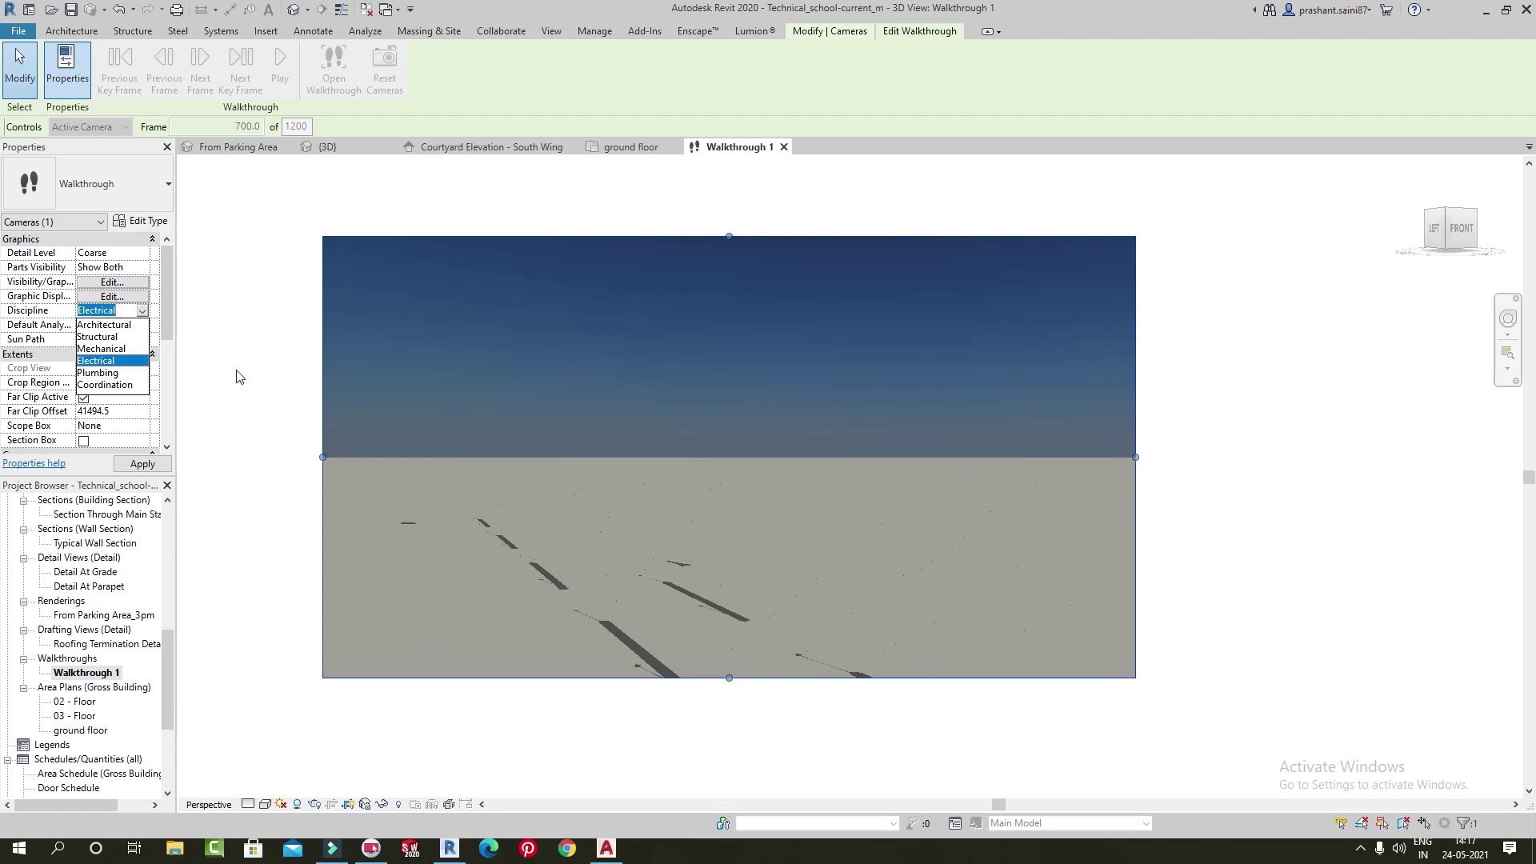
{"action": "left_click", "coordinate": [97, 325]}
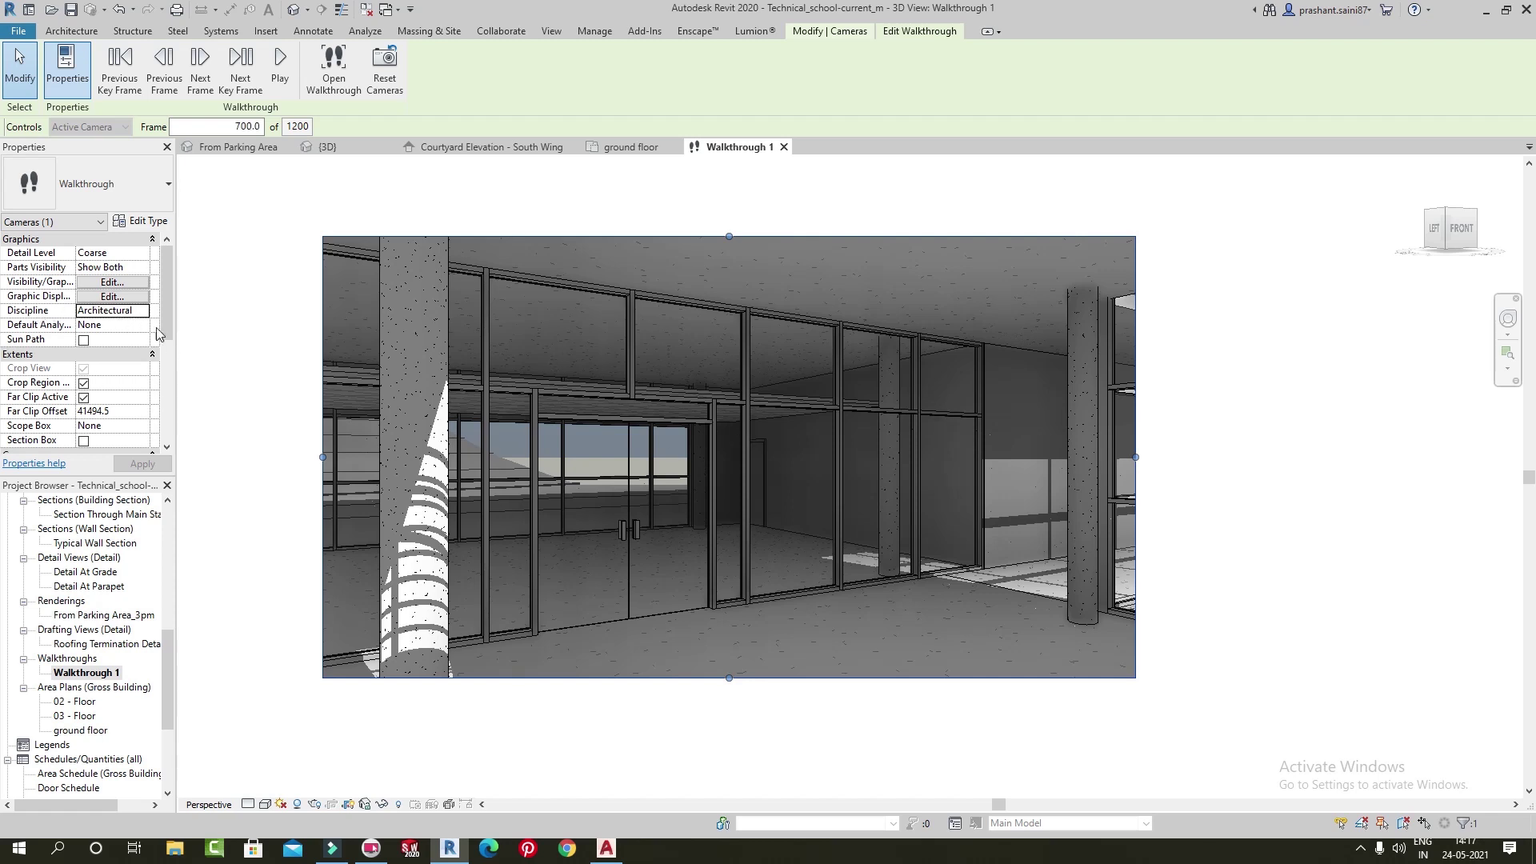
Toggle the sun path on and off, and the crop region visibility off and back on
{"action": "left_click", "coordinate": [128, 327]}
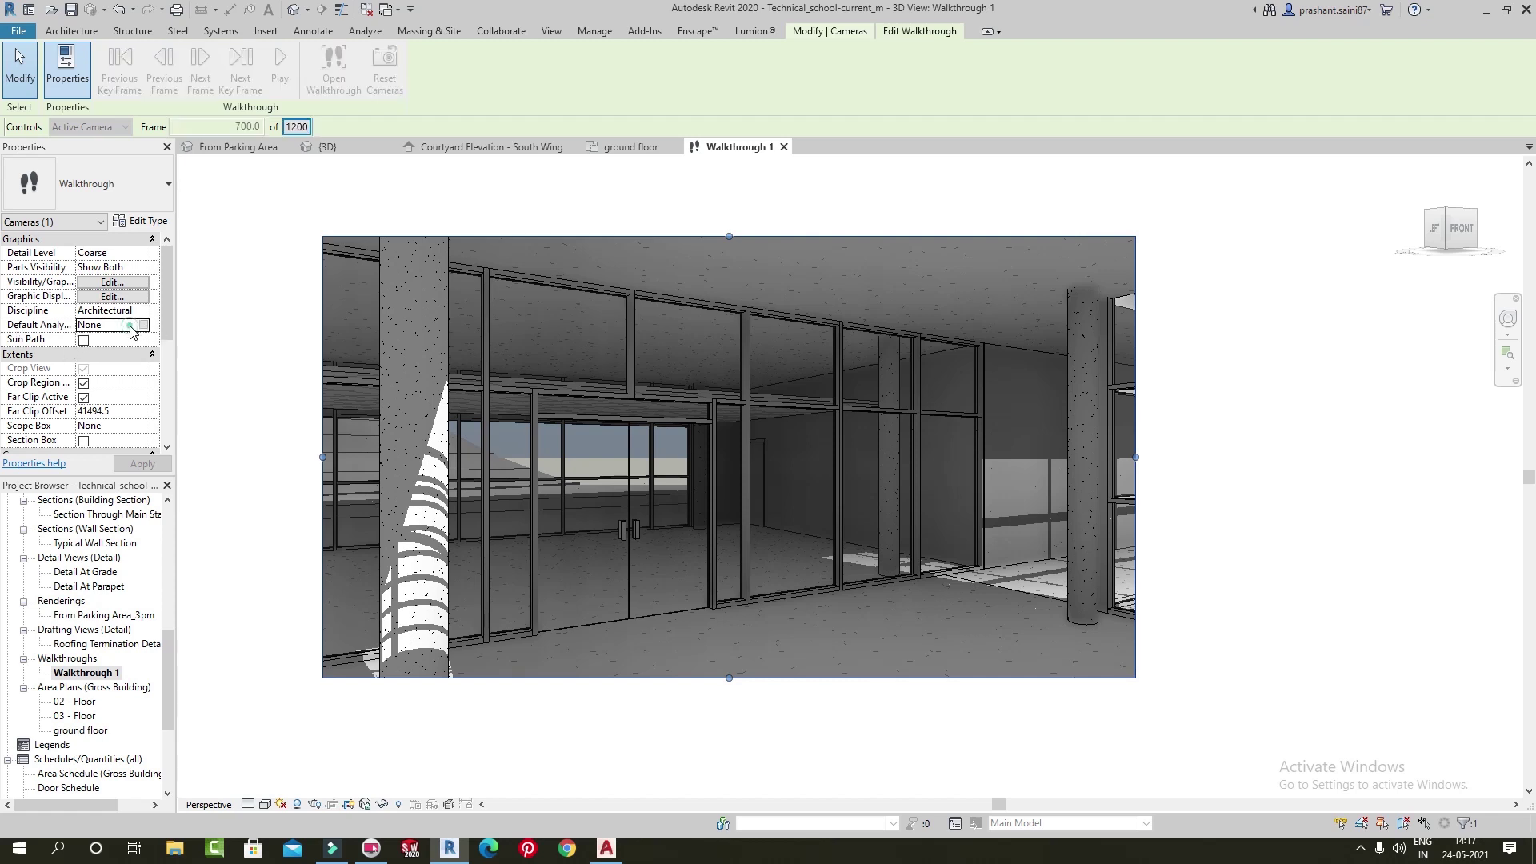
{"action": "left_click", "coordinate": [83, 340]}
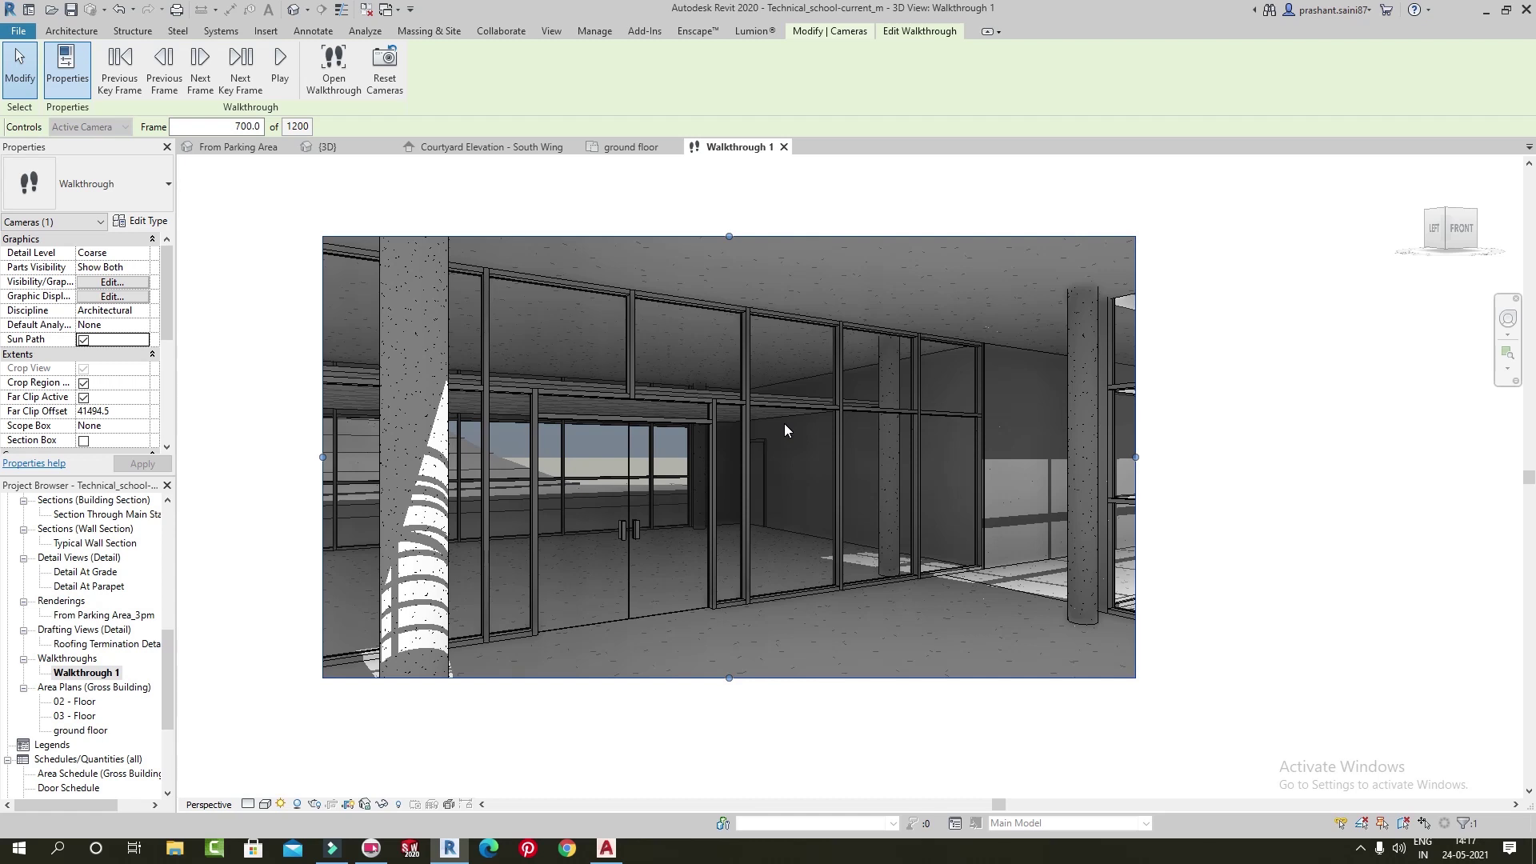
{"action": "left_click", "coordinate": [84, 342]}
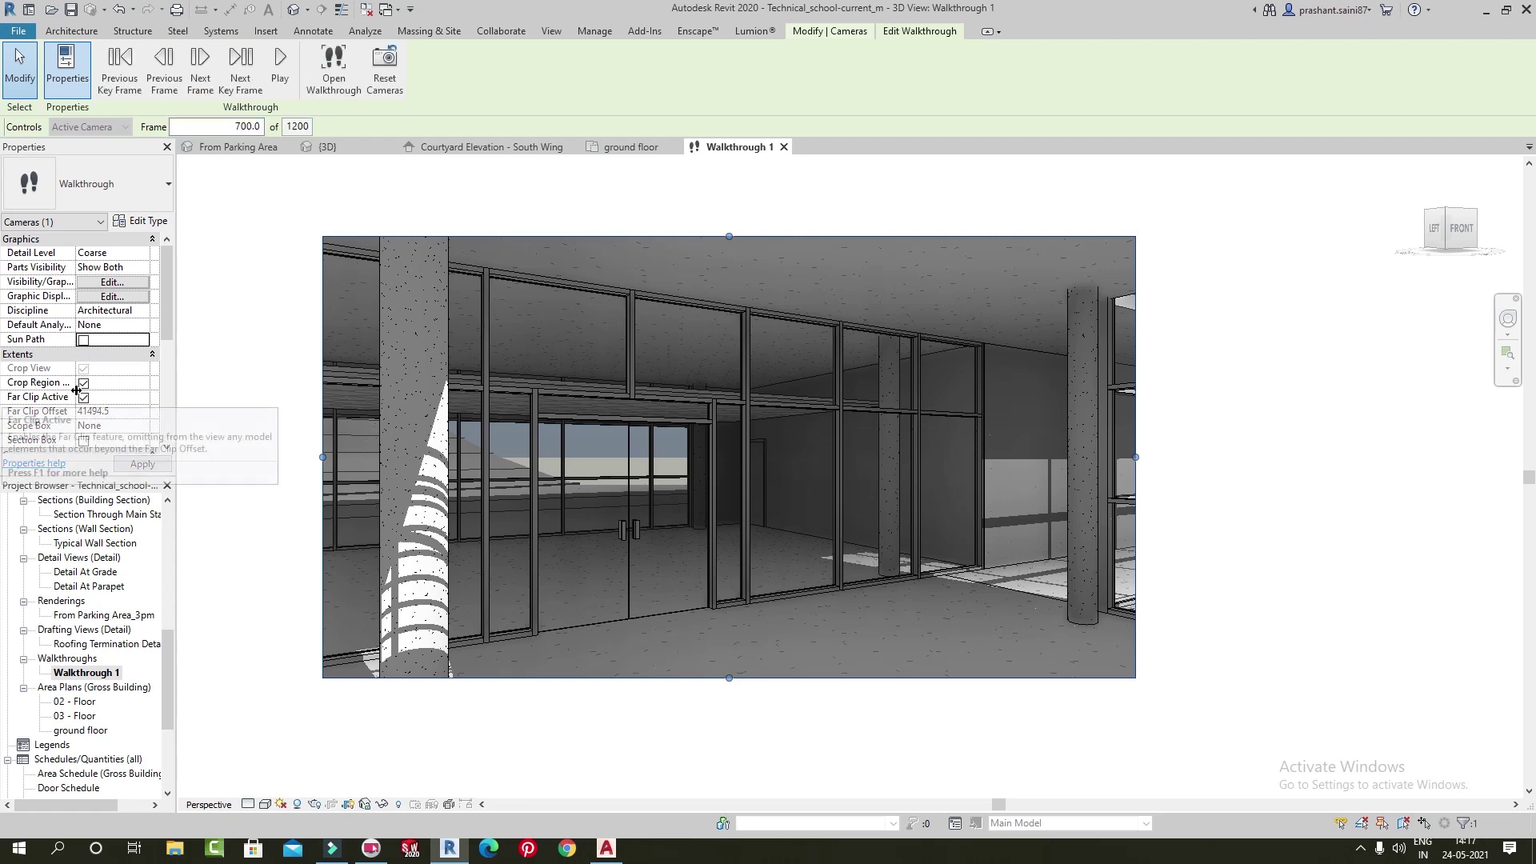
{"action": "scroll", "coordinate": [1031, 342], "scroll_direction": "down", "scroll_amount": 2}
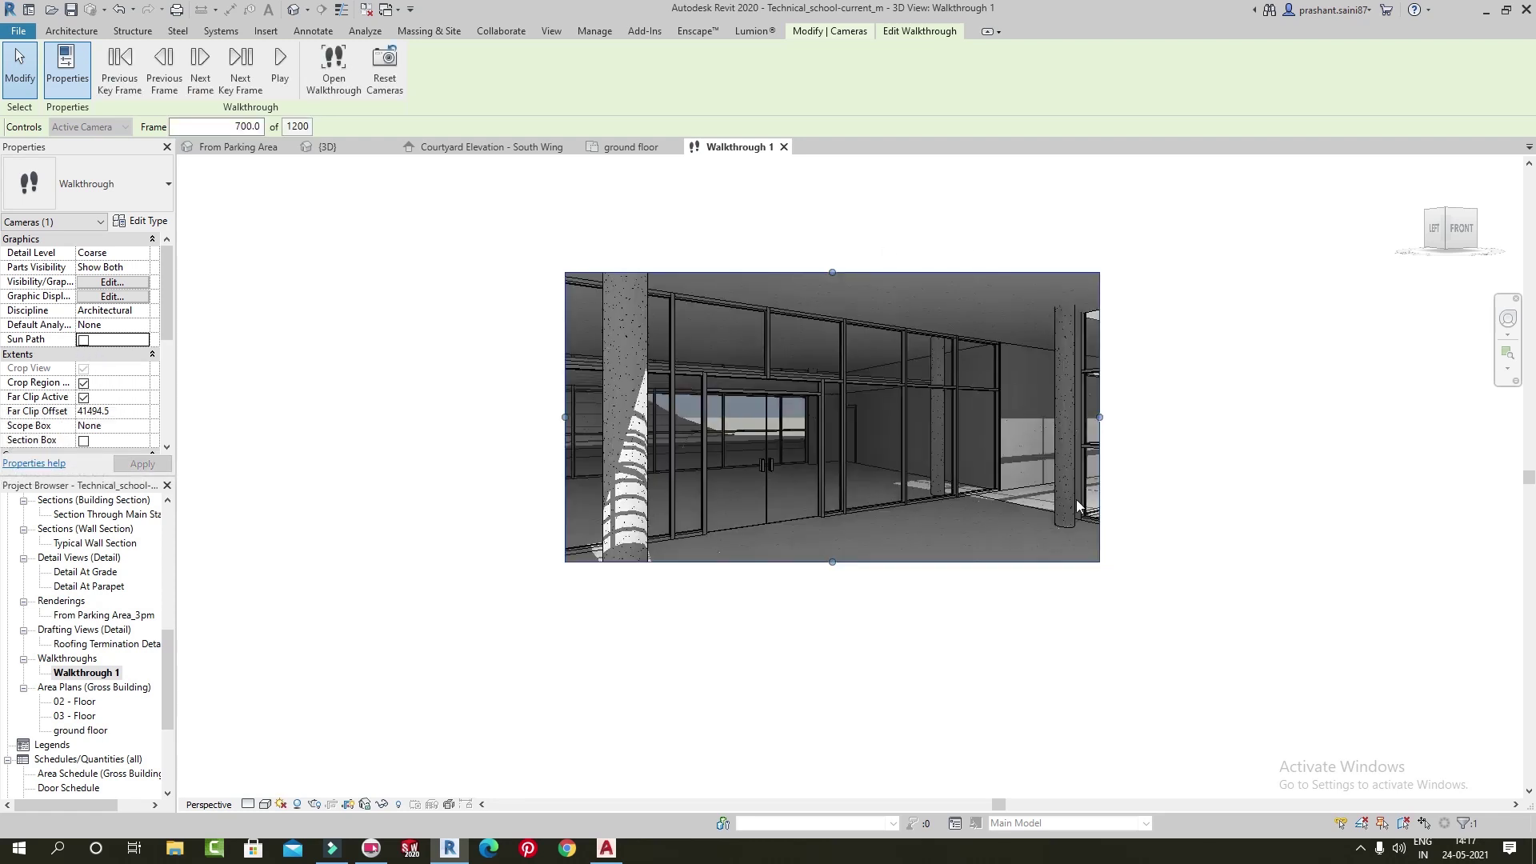
{"action": "scroll", "coordinate": [714, 438], "scroll_direction": "up", "scroll_amount": 1}
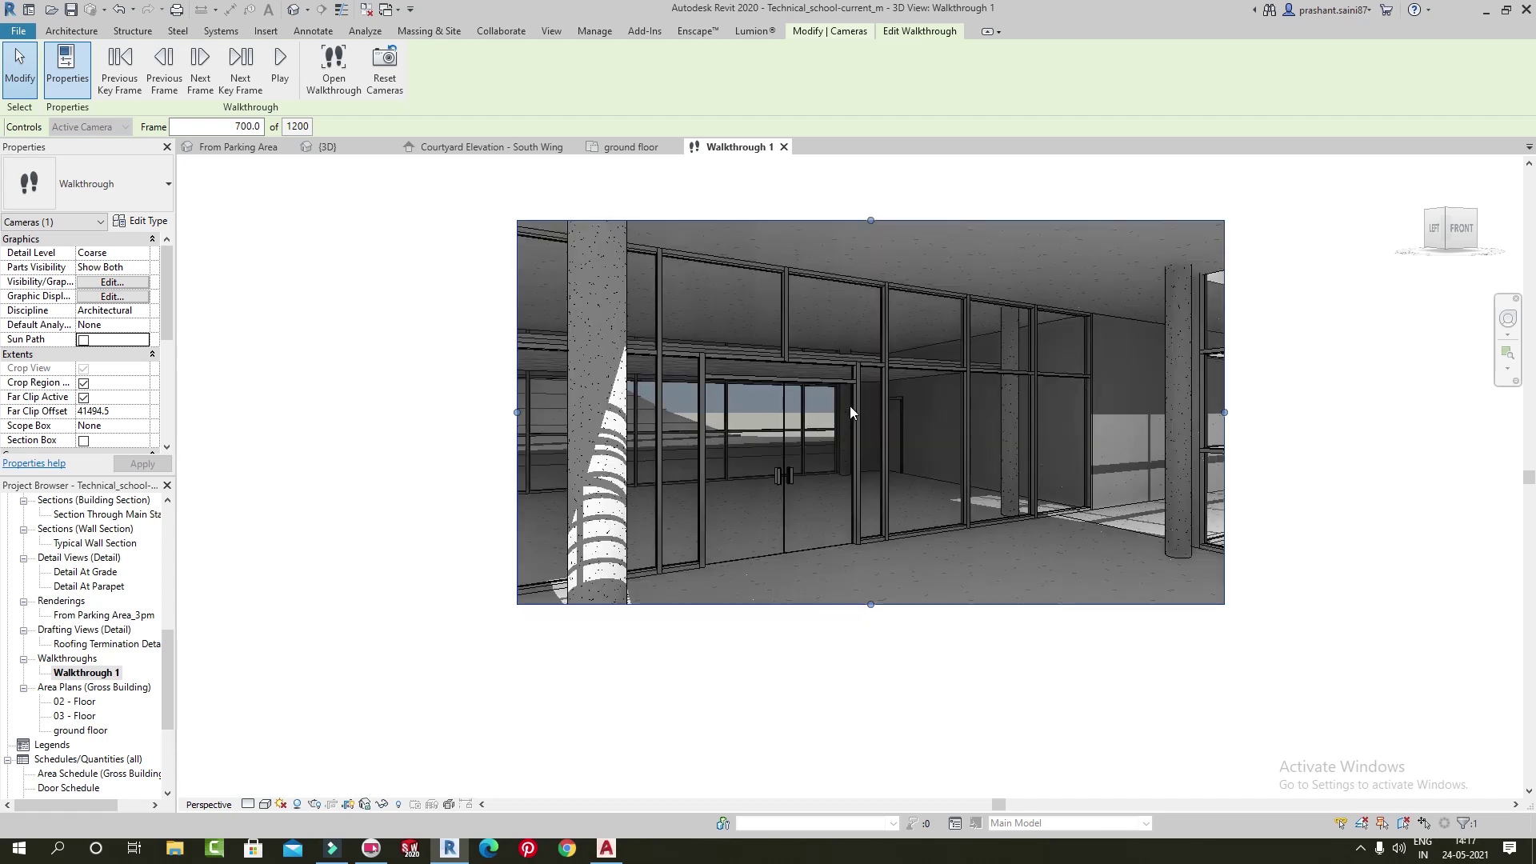
{"action": "left_click", "coordinate": [83, 383]}
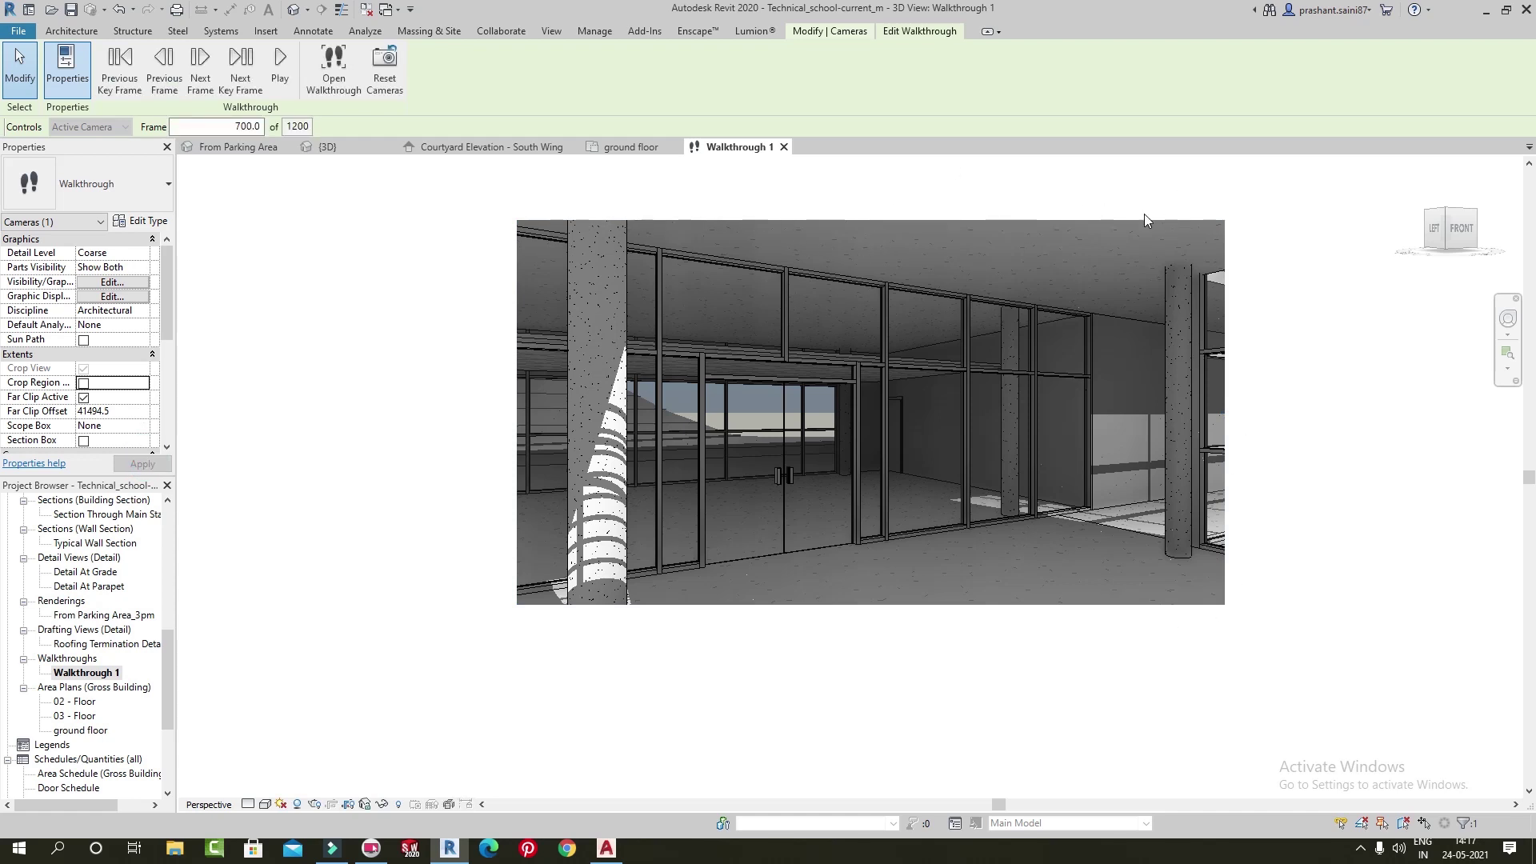
{"action": "left_click", "coordinate": [83, 383]}
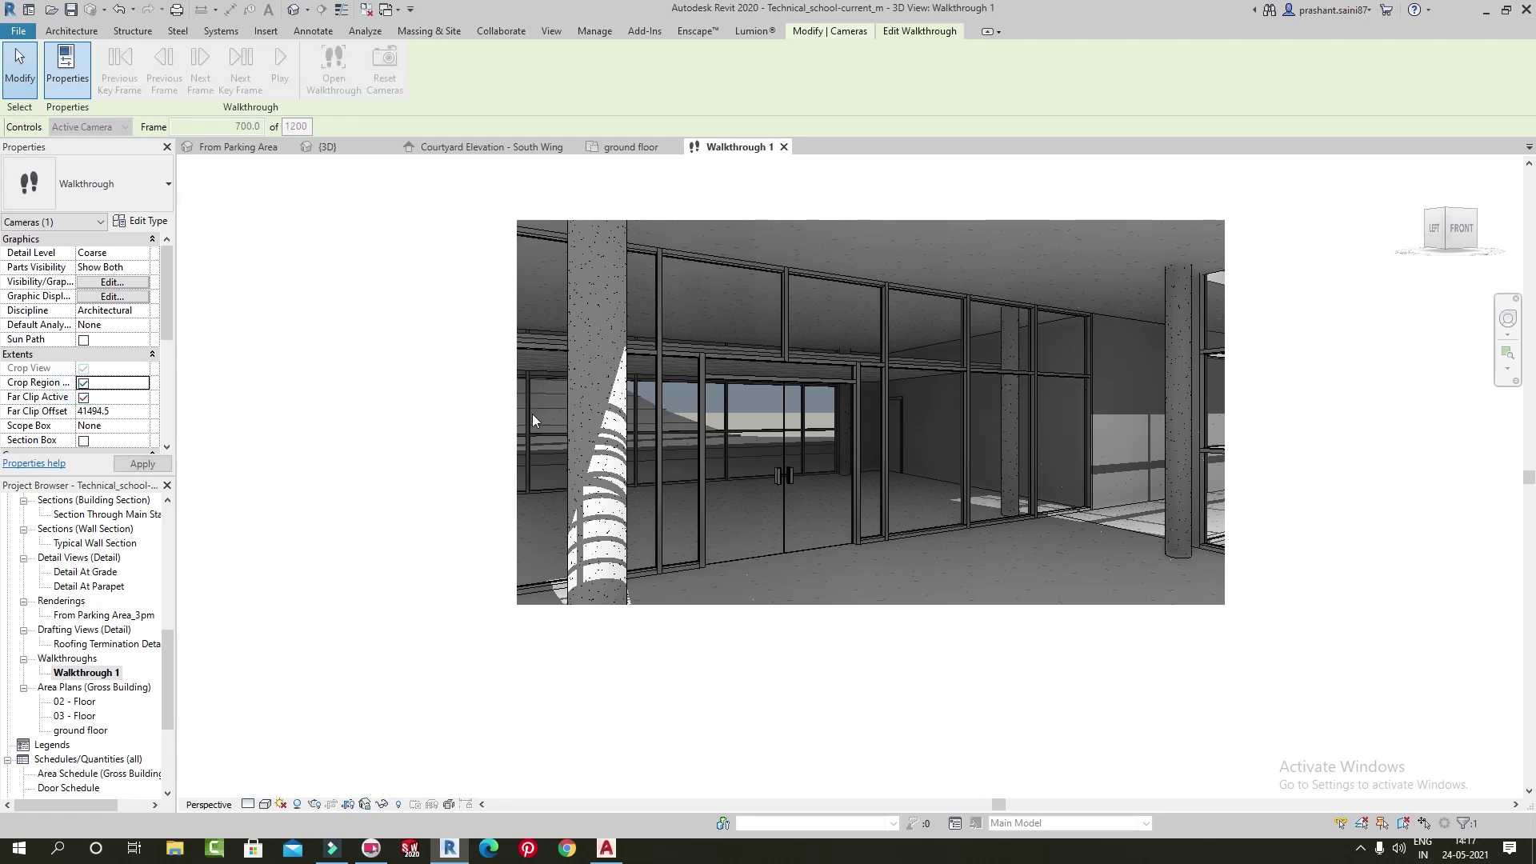
Trim the crop region's left edge and turn off far clipping
{"action": "mouse_move", "coordinate": [518, 413]}
{"action": "left_mouse_down"}
{"action": "mouse_move", "coordinate": [629, 413]}
{"action": "mouse_move", "coordinate": [407, 413]}
{"action": "left_mouse_up"}
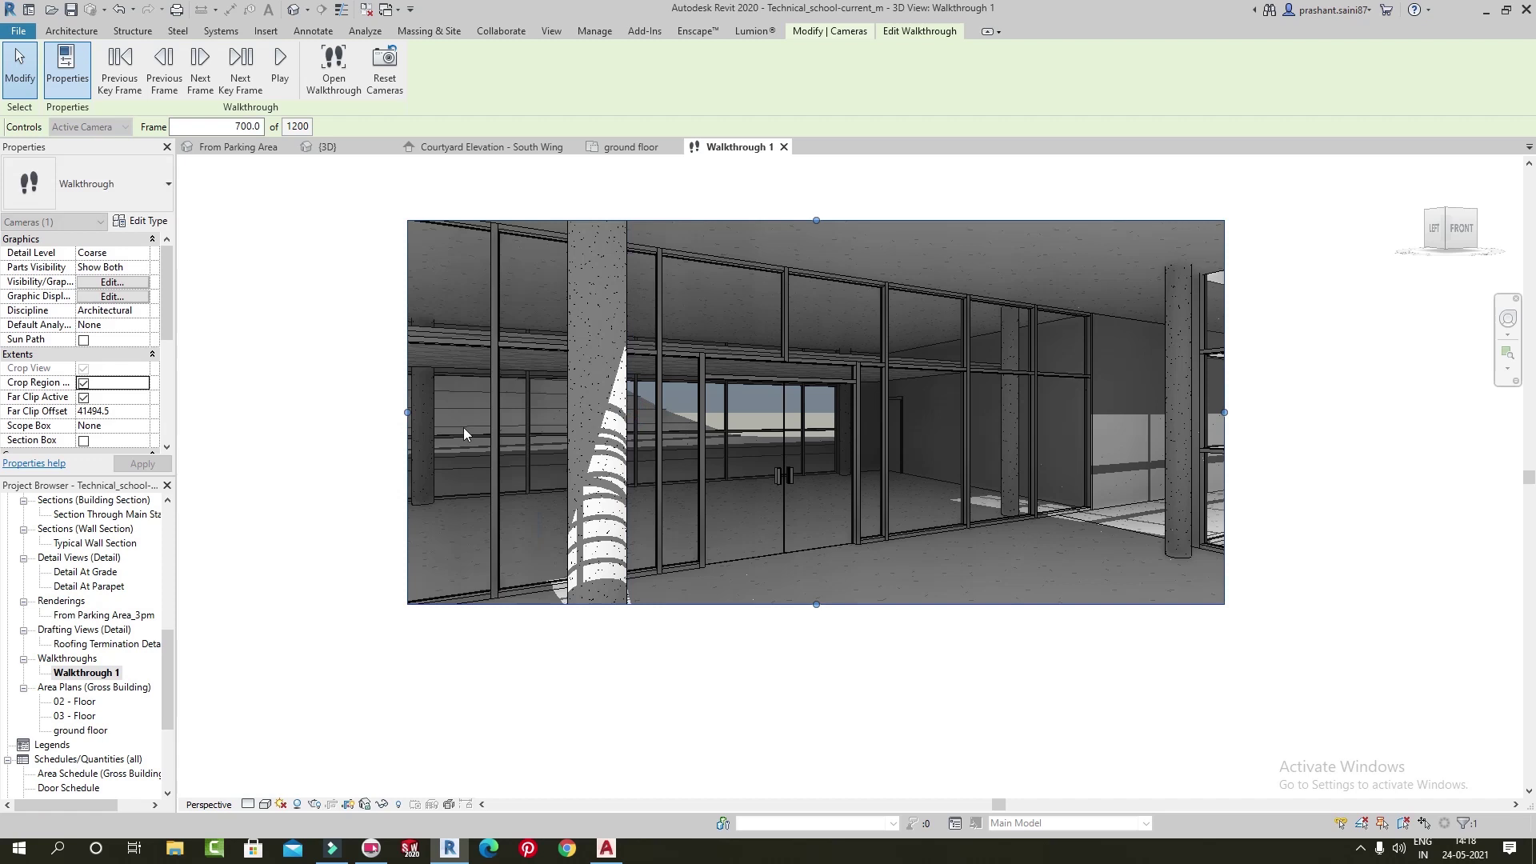
{"action": "left_click_drag", "start_coordinate": [816, 604], "coordinate": [816, 684]}
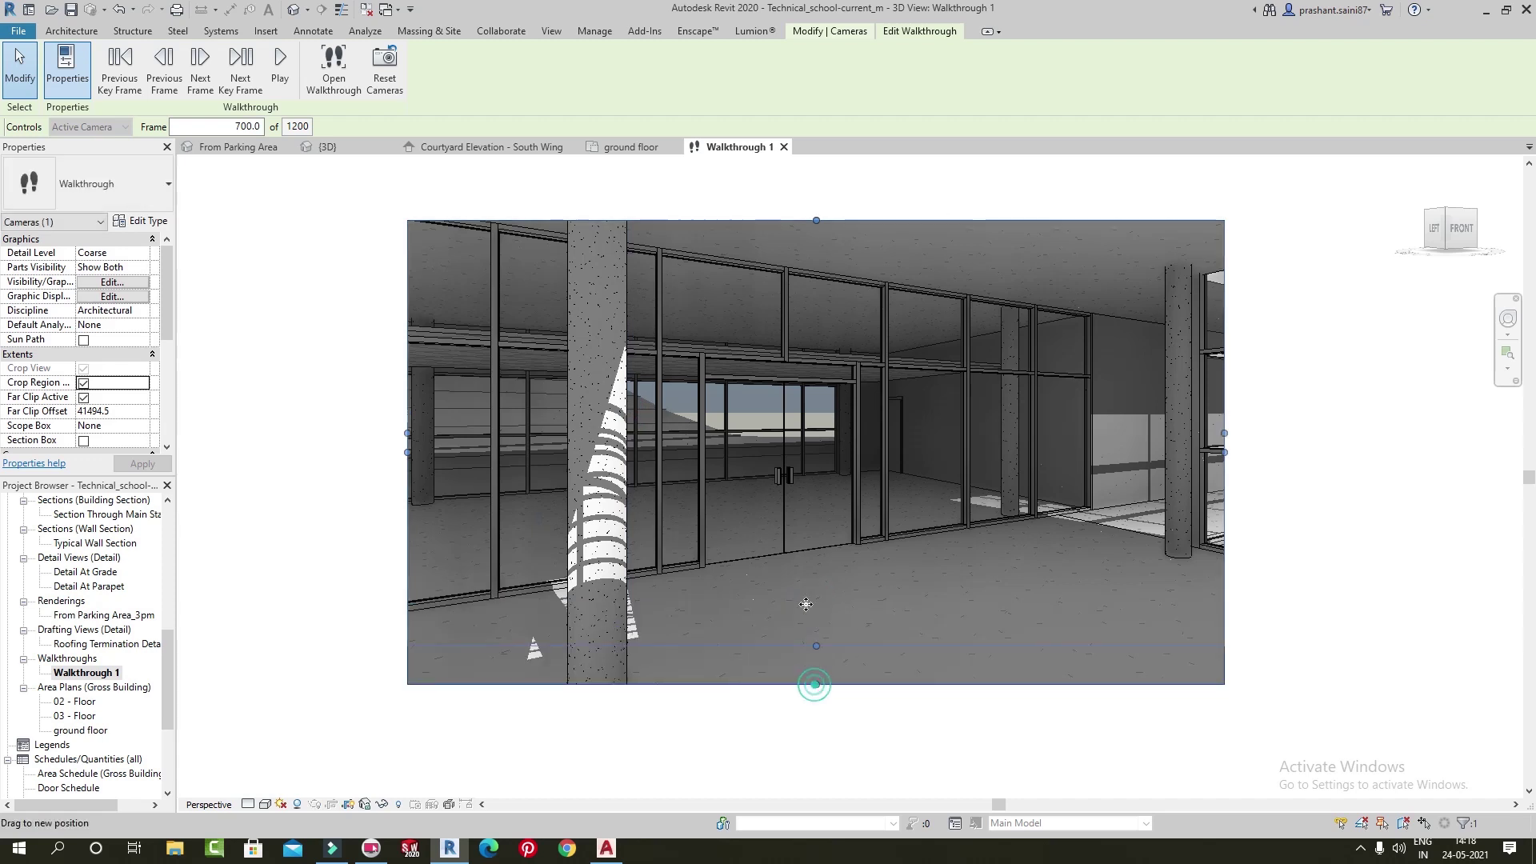
{"action": "left_click_drag", "start_coordinate": [816, 685], "coordinate": [800, 604]}
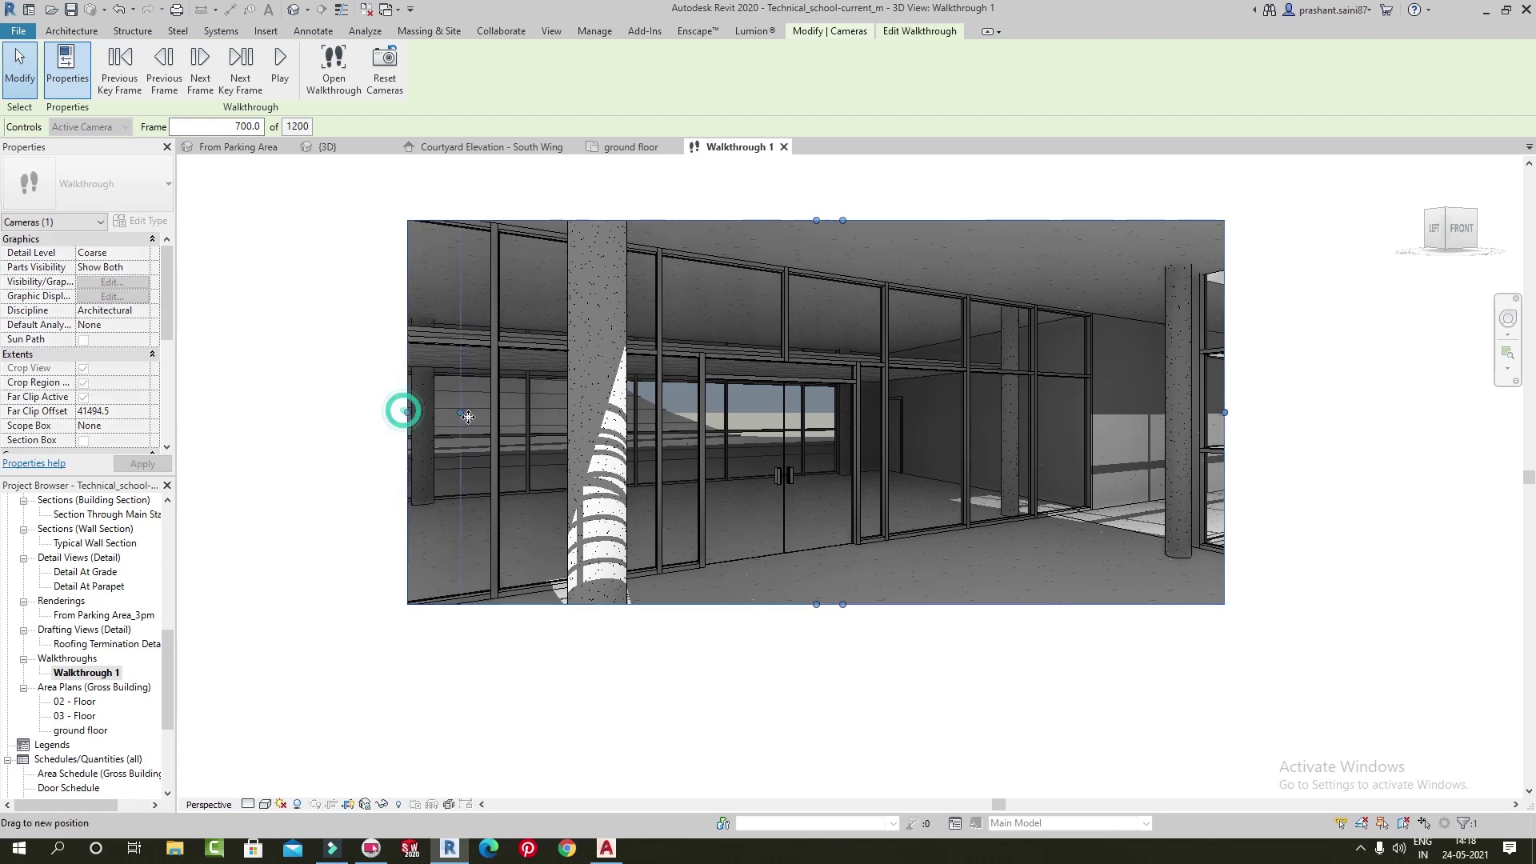
{"action": "left_click_drag", "start_coordinate": [408, 413], "coordinate": [481, 413]}
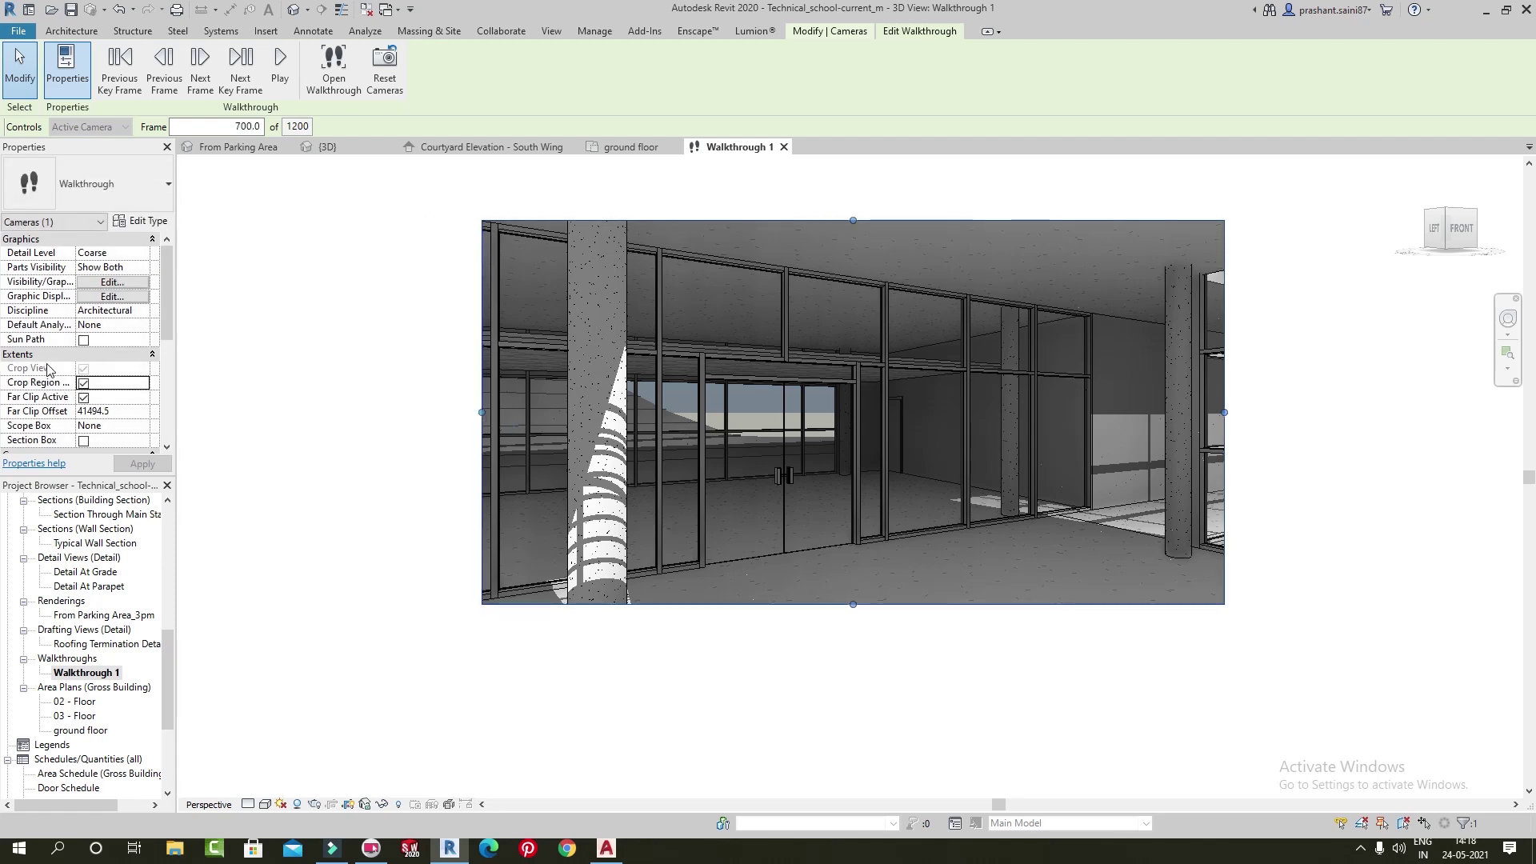
{"action": "left_click", "coordinate": [83, 397]}
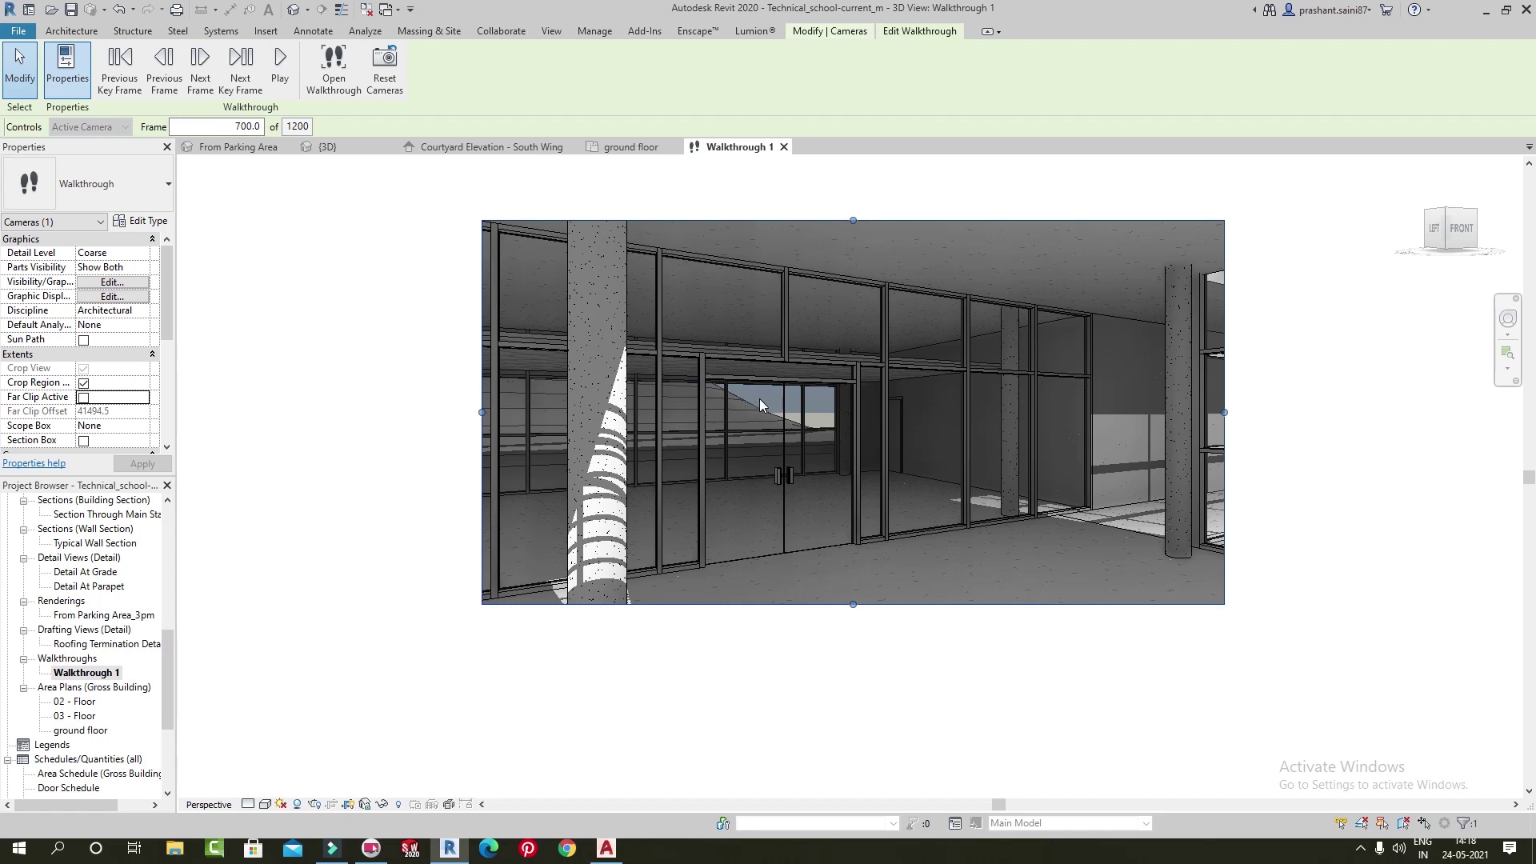
Turn on far clipping and test far clip offsets of 20000 and 500
{"action": "left_click", "coordinate": [83, 398]}
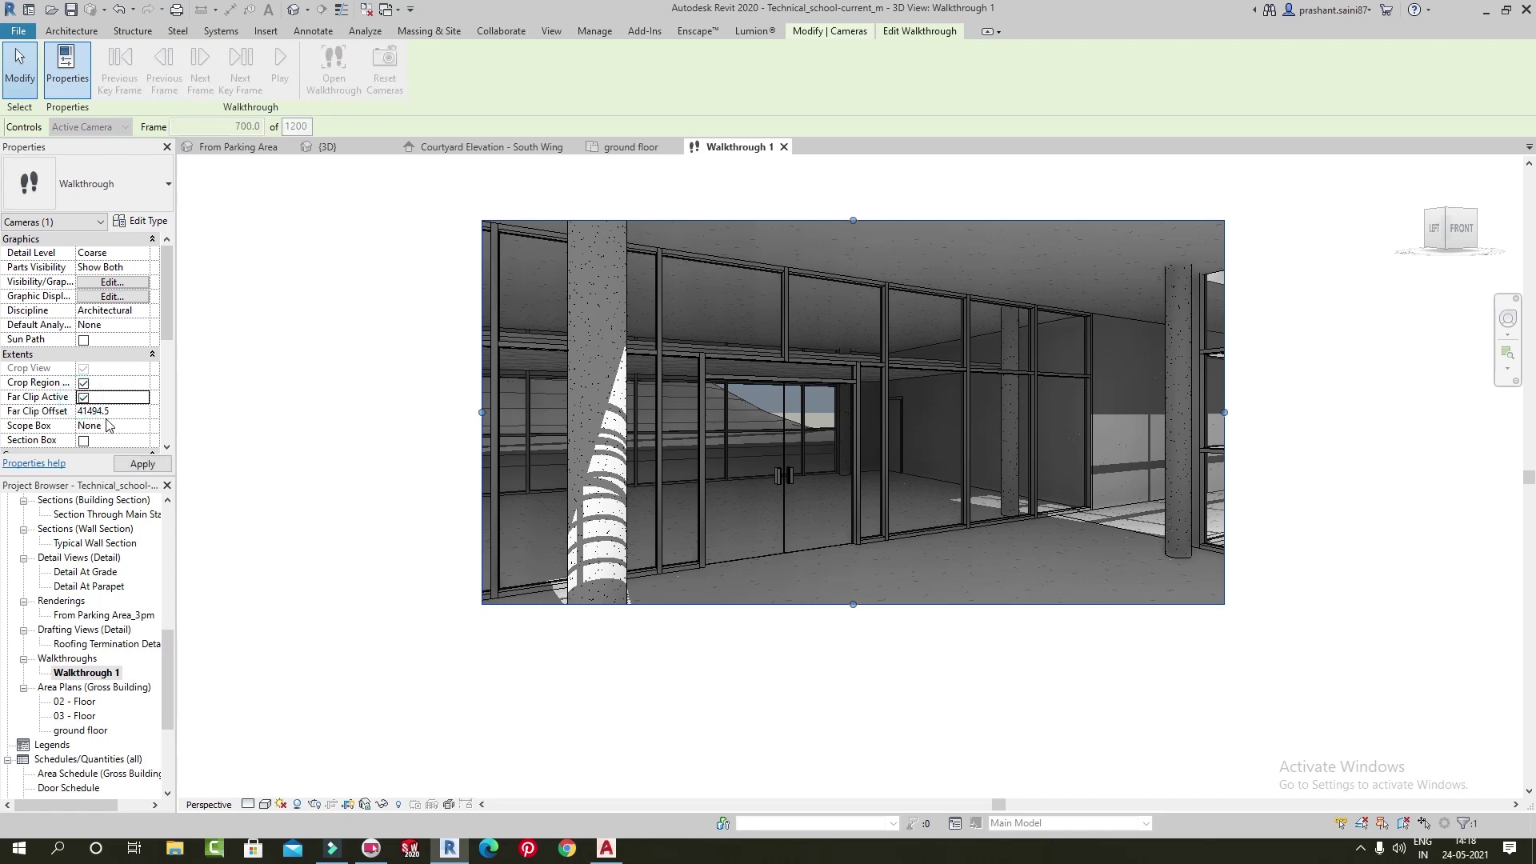
{"action": "left_click", "coordinate": [113, 411]}
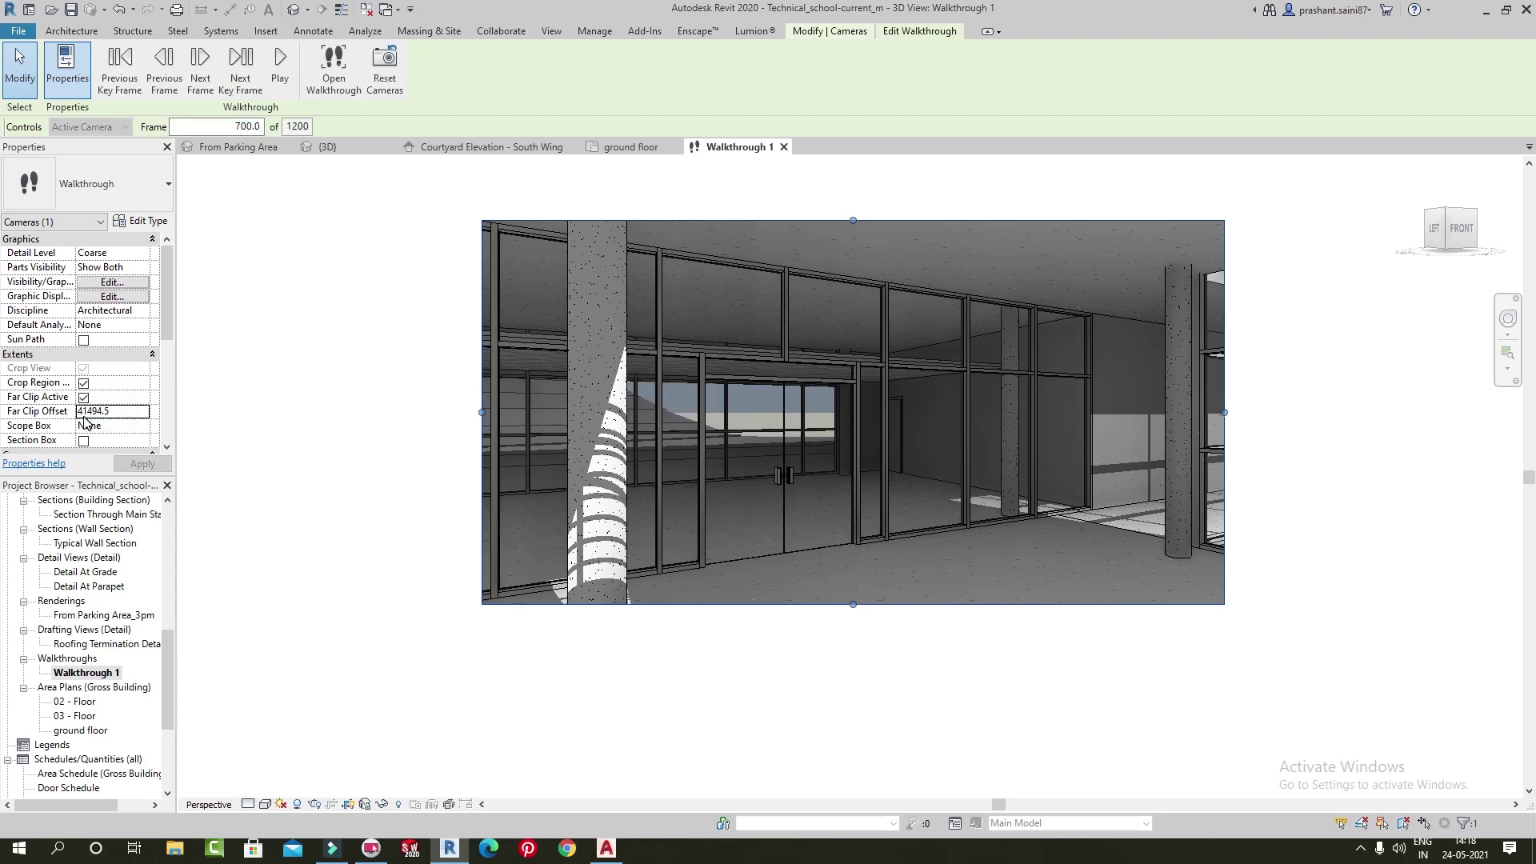
{"action": "double_click", "coordinate": [115, 411]}
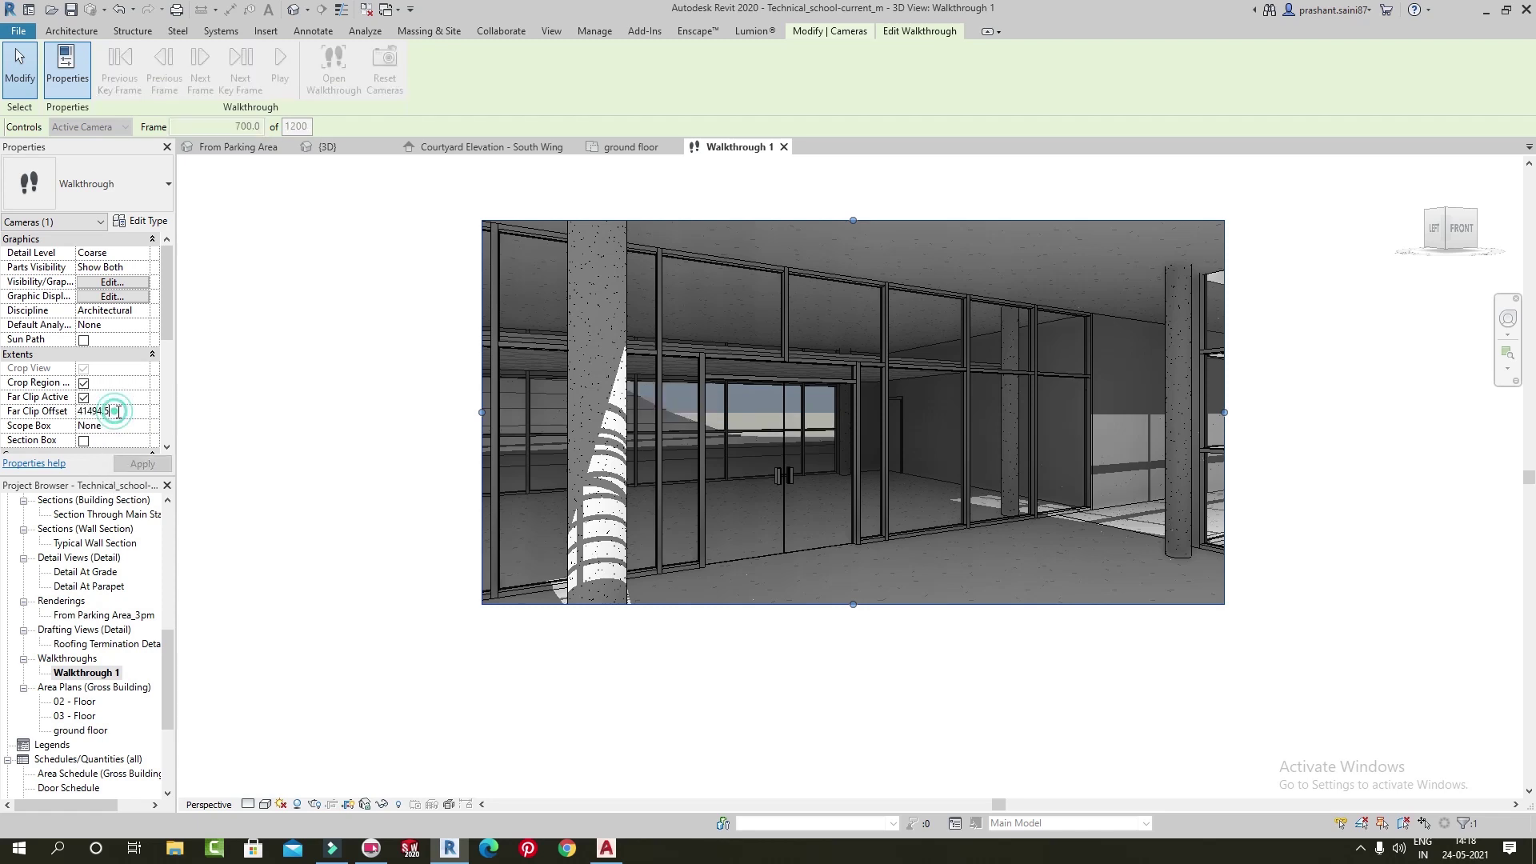
{"action": "type", "text": "20000"}
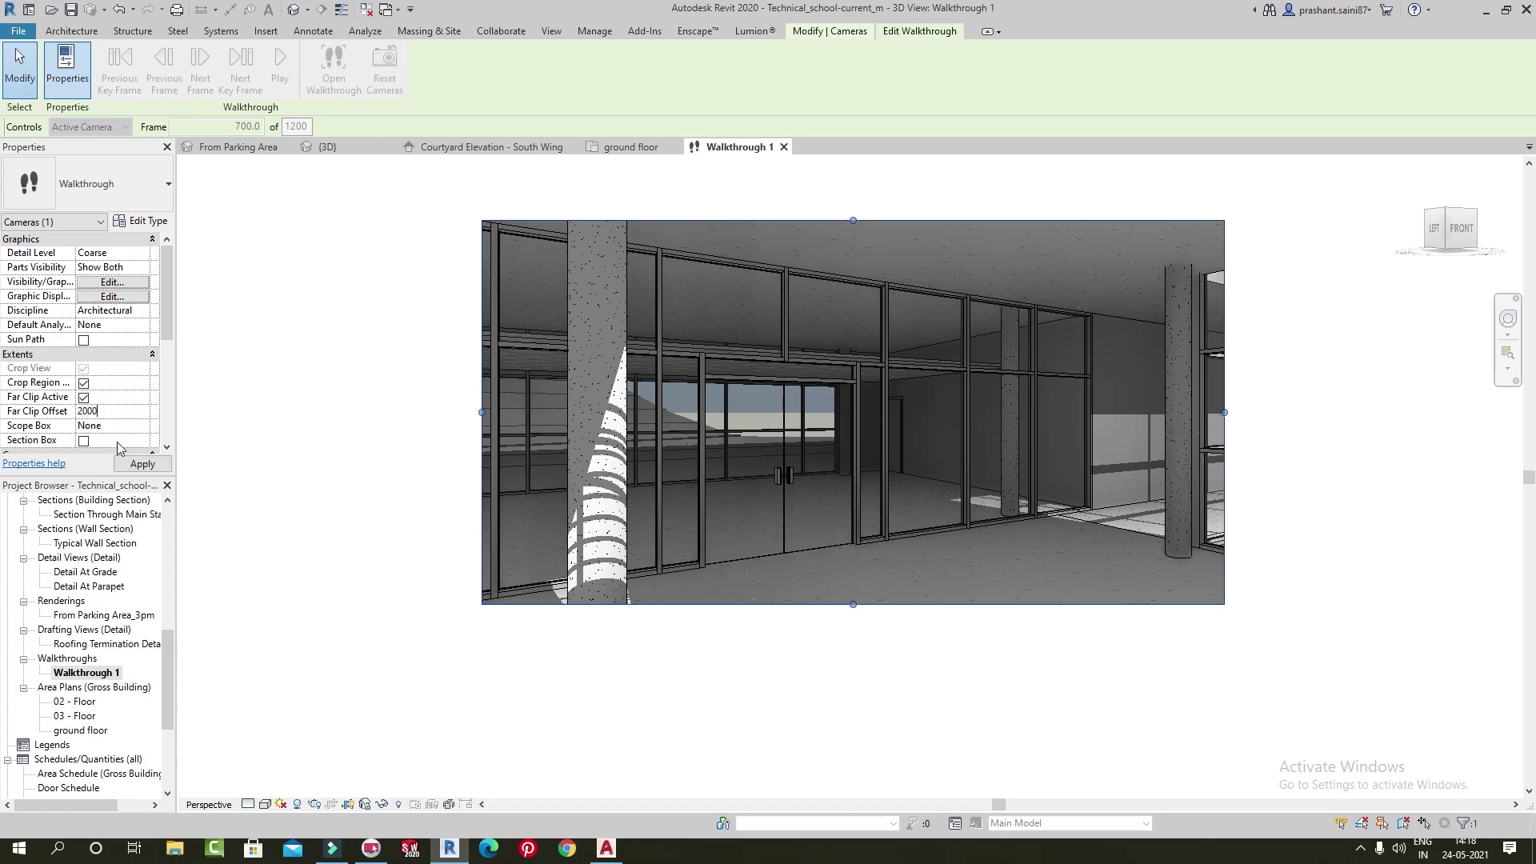
{"action": "left_click", "coordinate": [141, 464]}
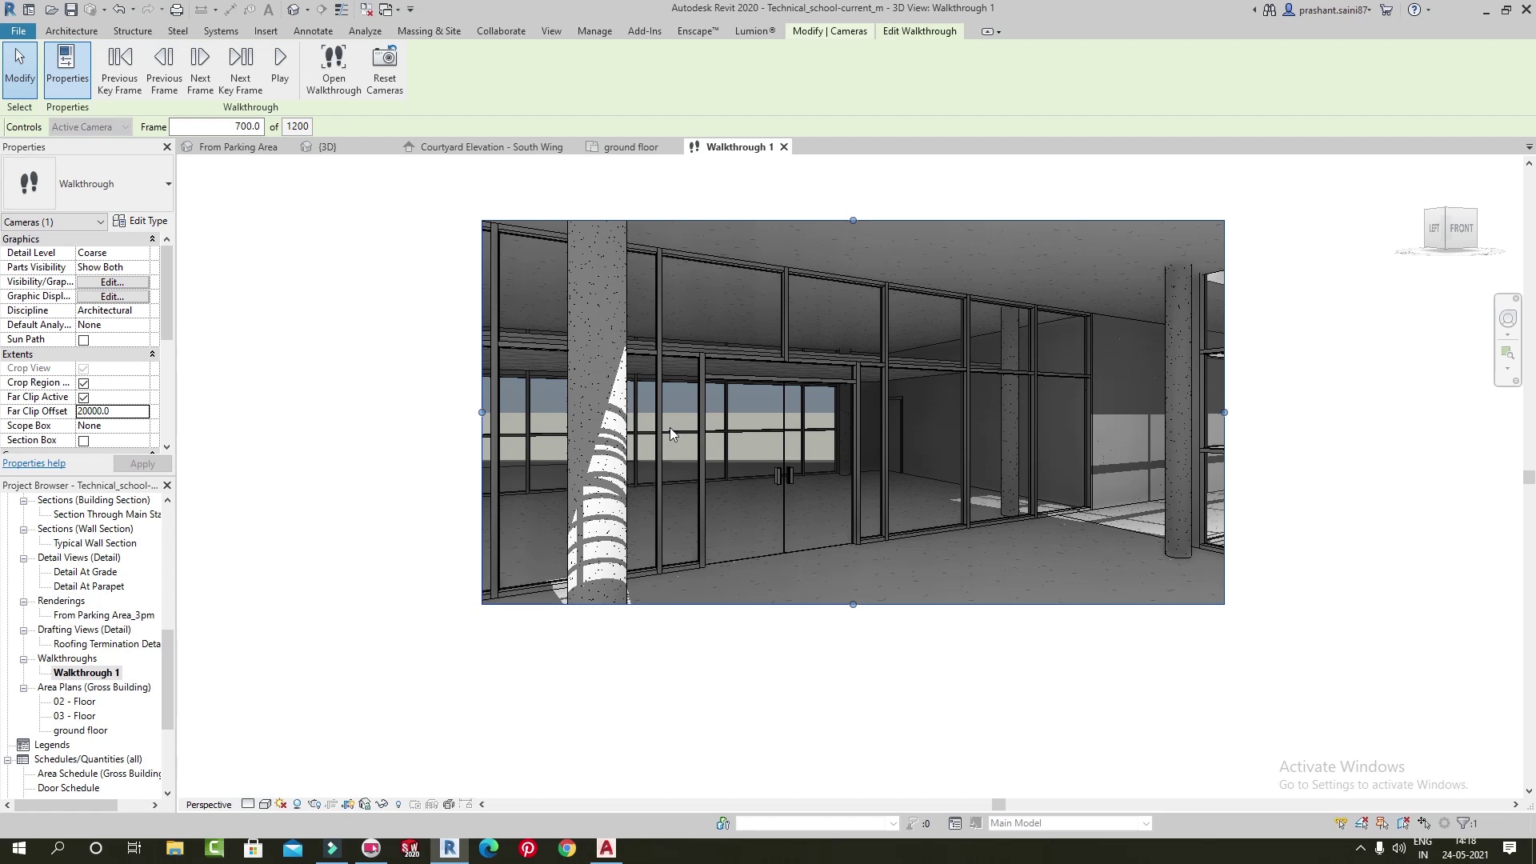
{"action": "double_click", "coordinate": [112, 411]}
{"action": "type", "text": "500"}
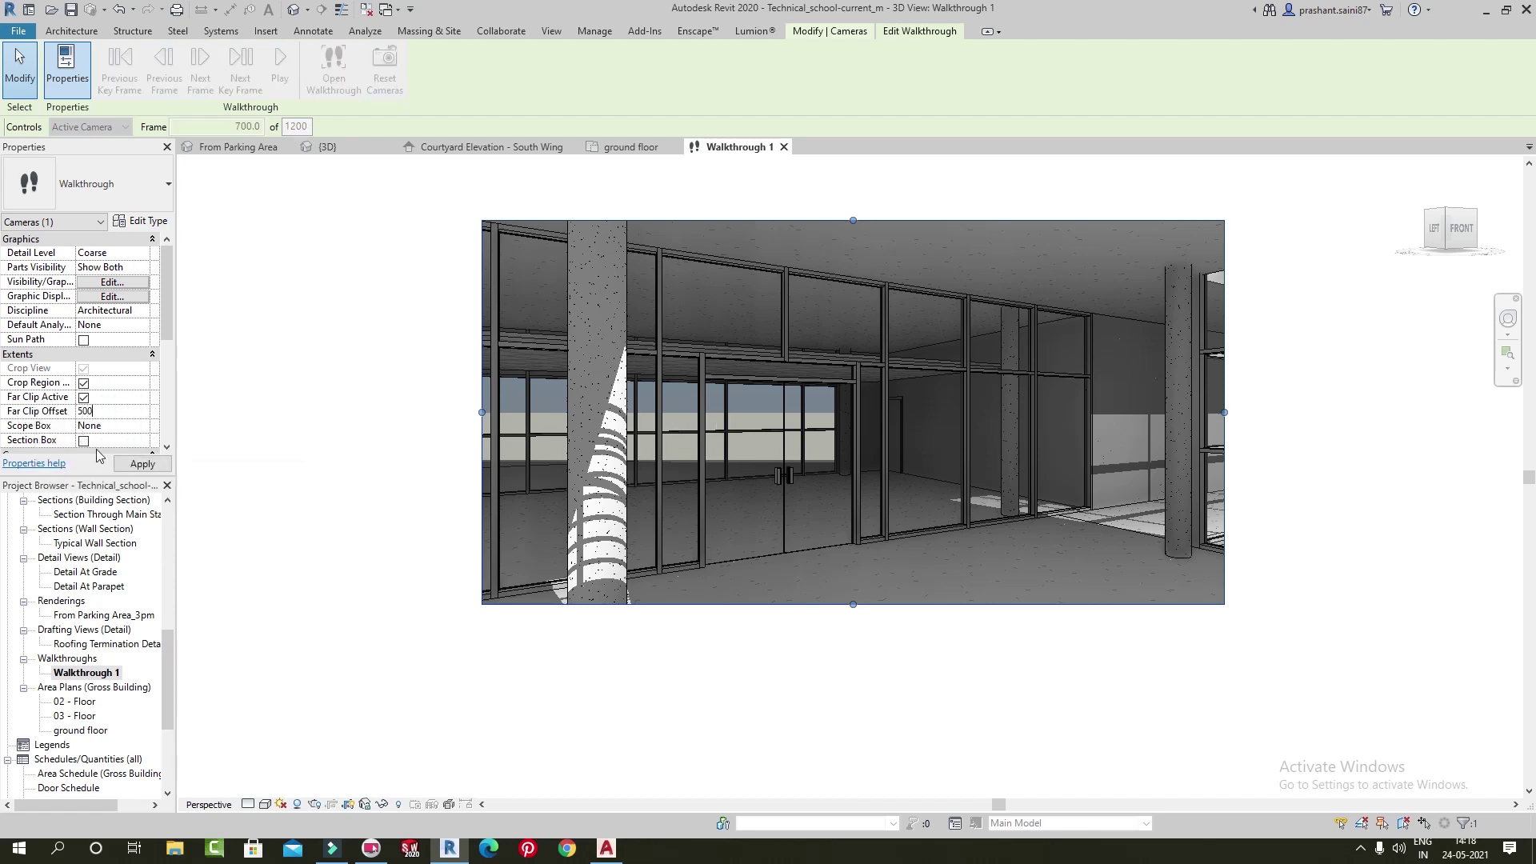
{"action": "left_click", "coordinate": [141, 464]}
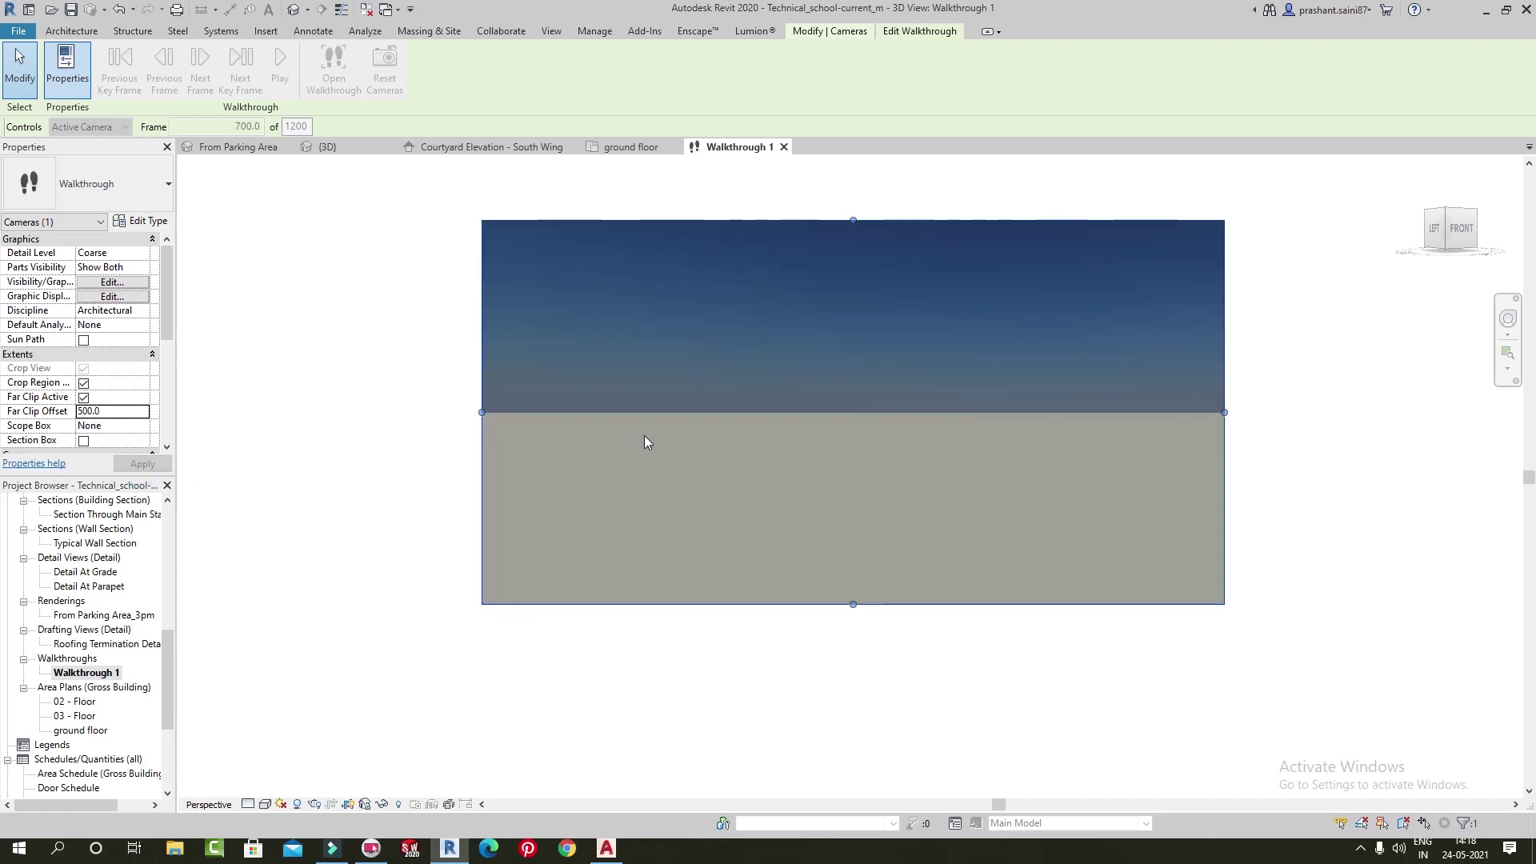
Try a 10000 offset, restore 20000, then turn far clipping off and apply
{"action": "double_click", "coordinate": [113, 412]}
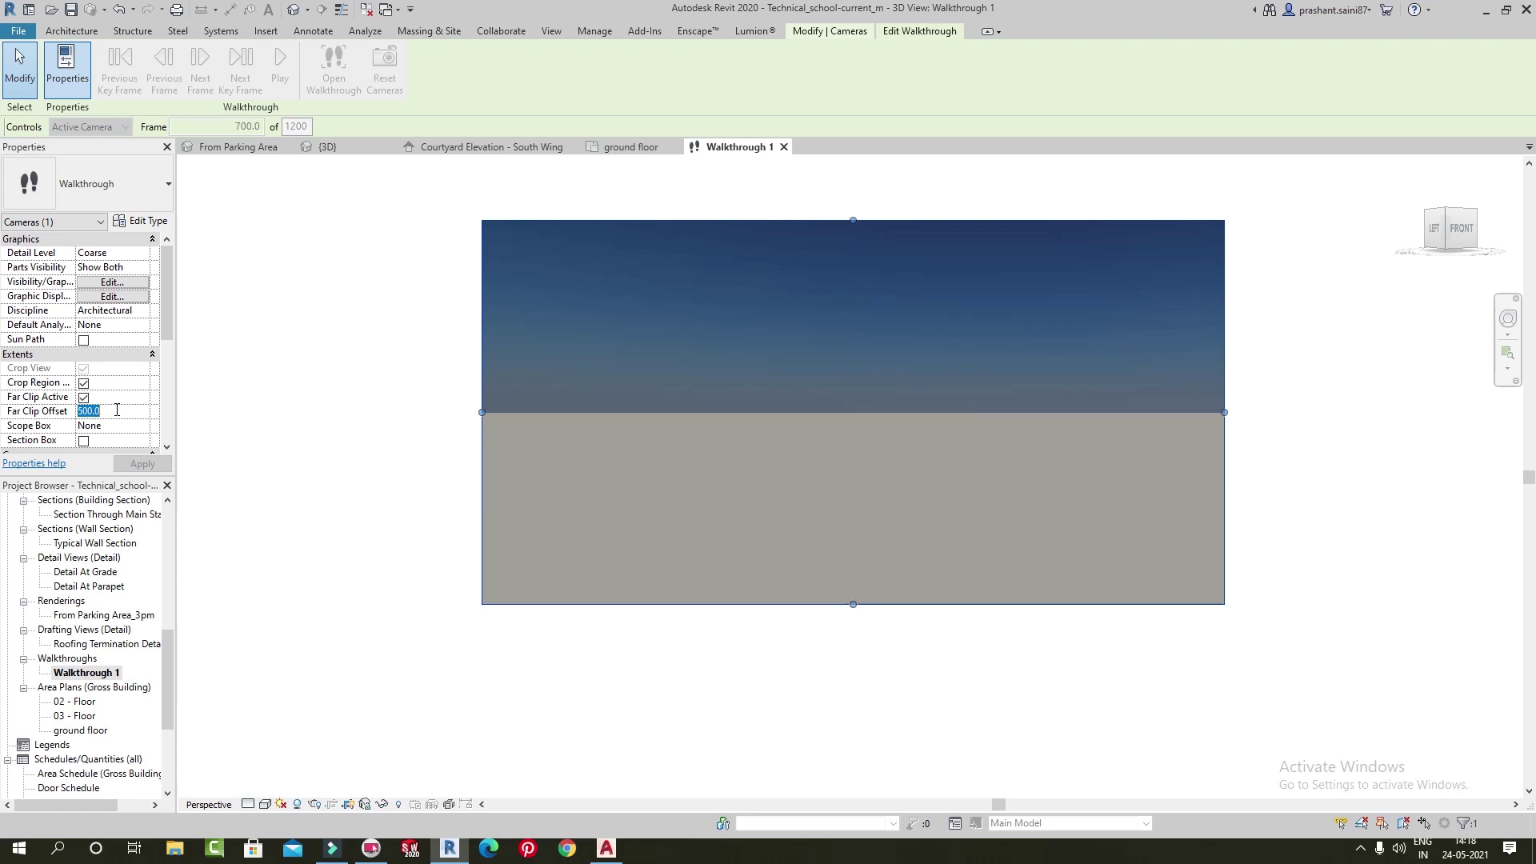
{"action": "type", "text": "1000"}
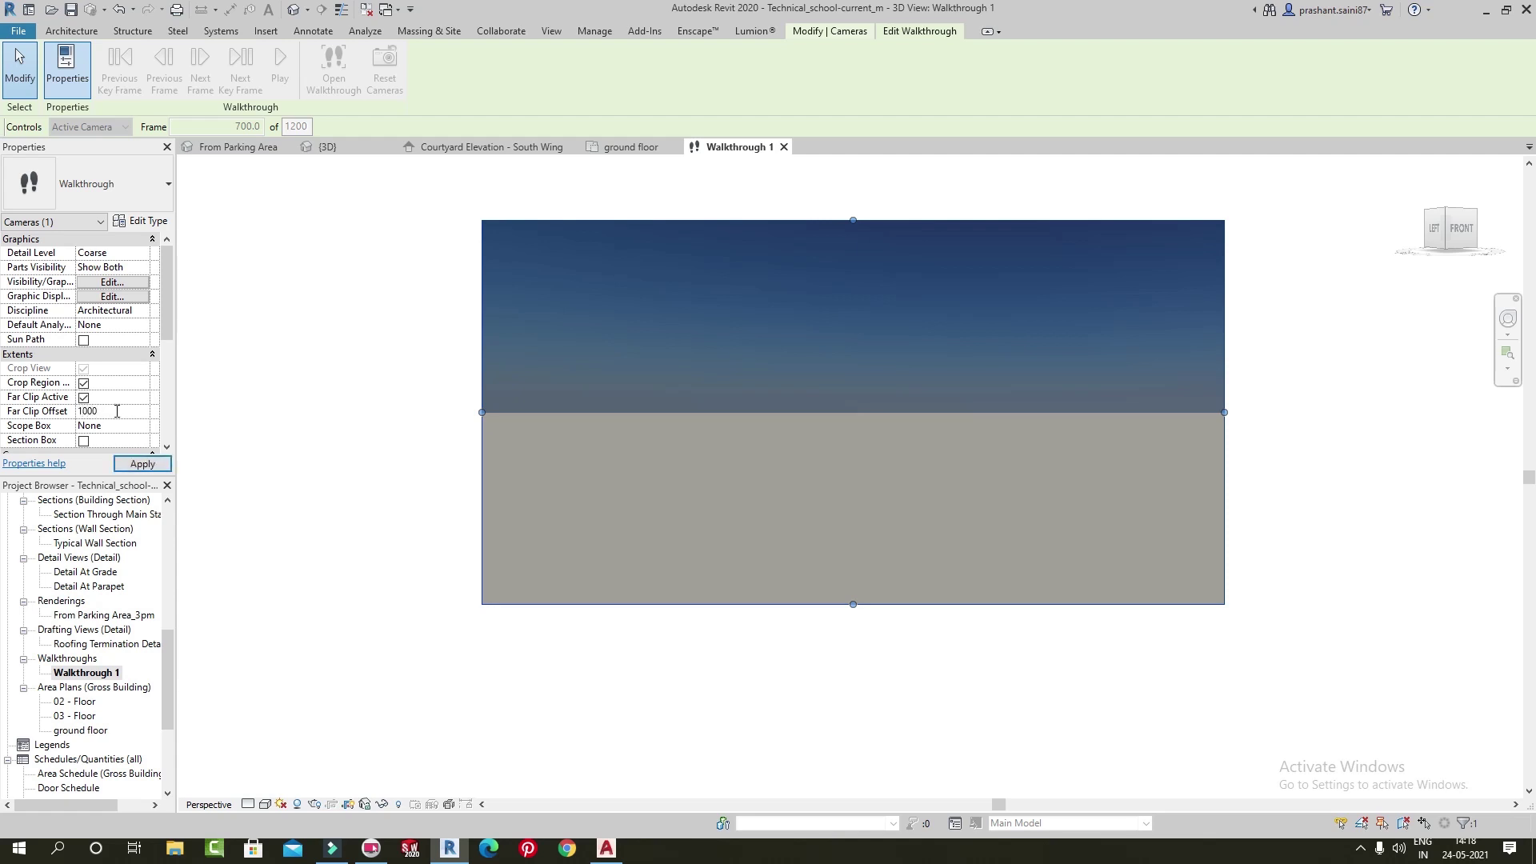
{"action": "left_click", "coordinate": [140, 464]}
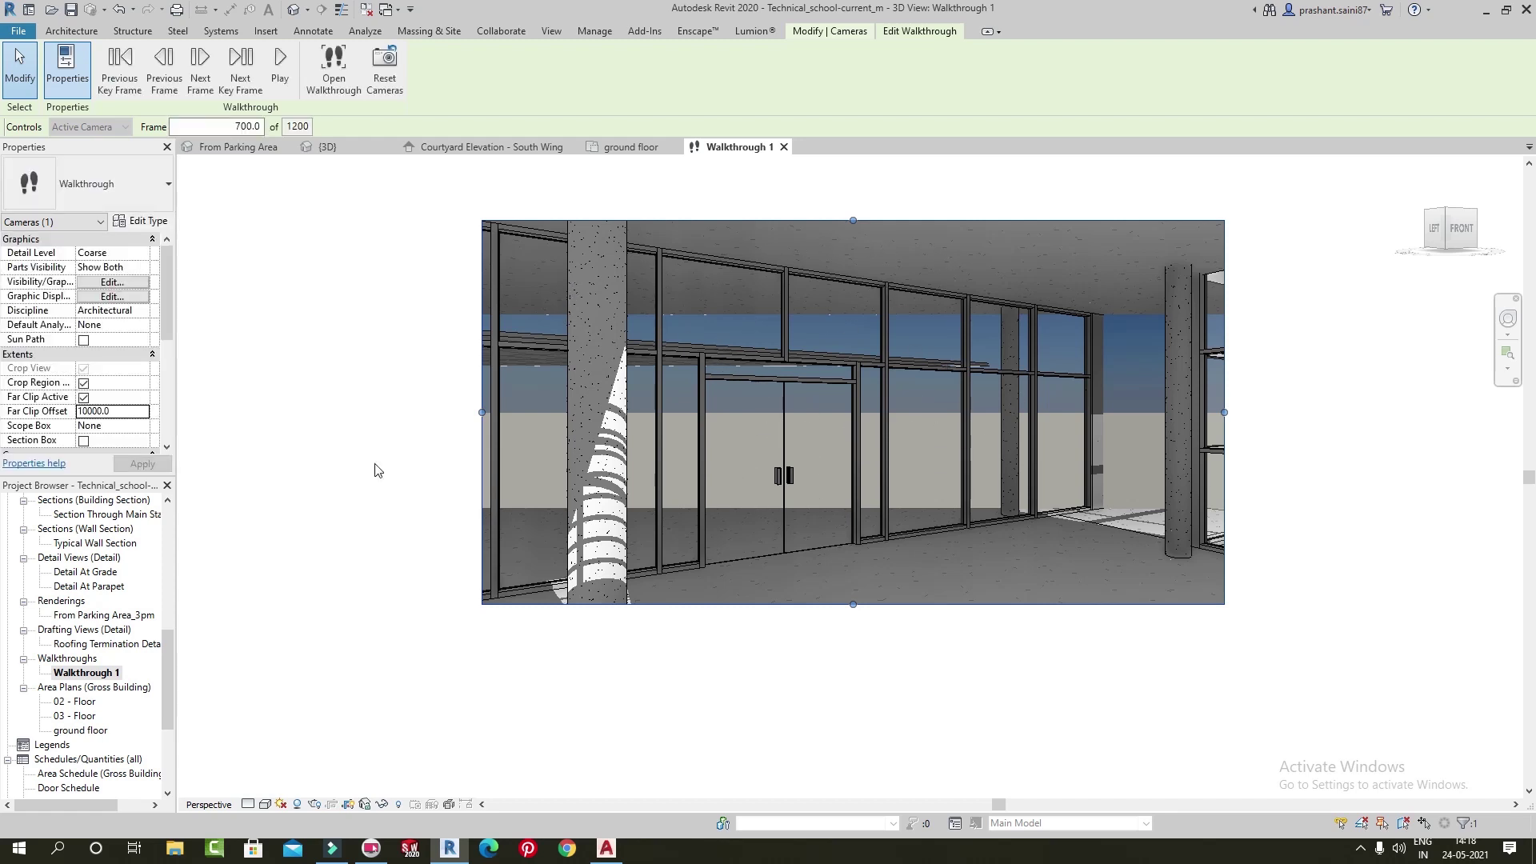
{"action": "double_click", "coordinate": [101, 413]}
{"action": "type", "text": "2"}
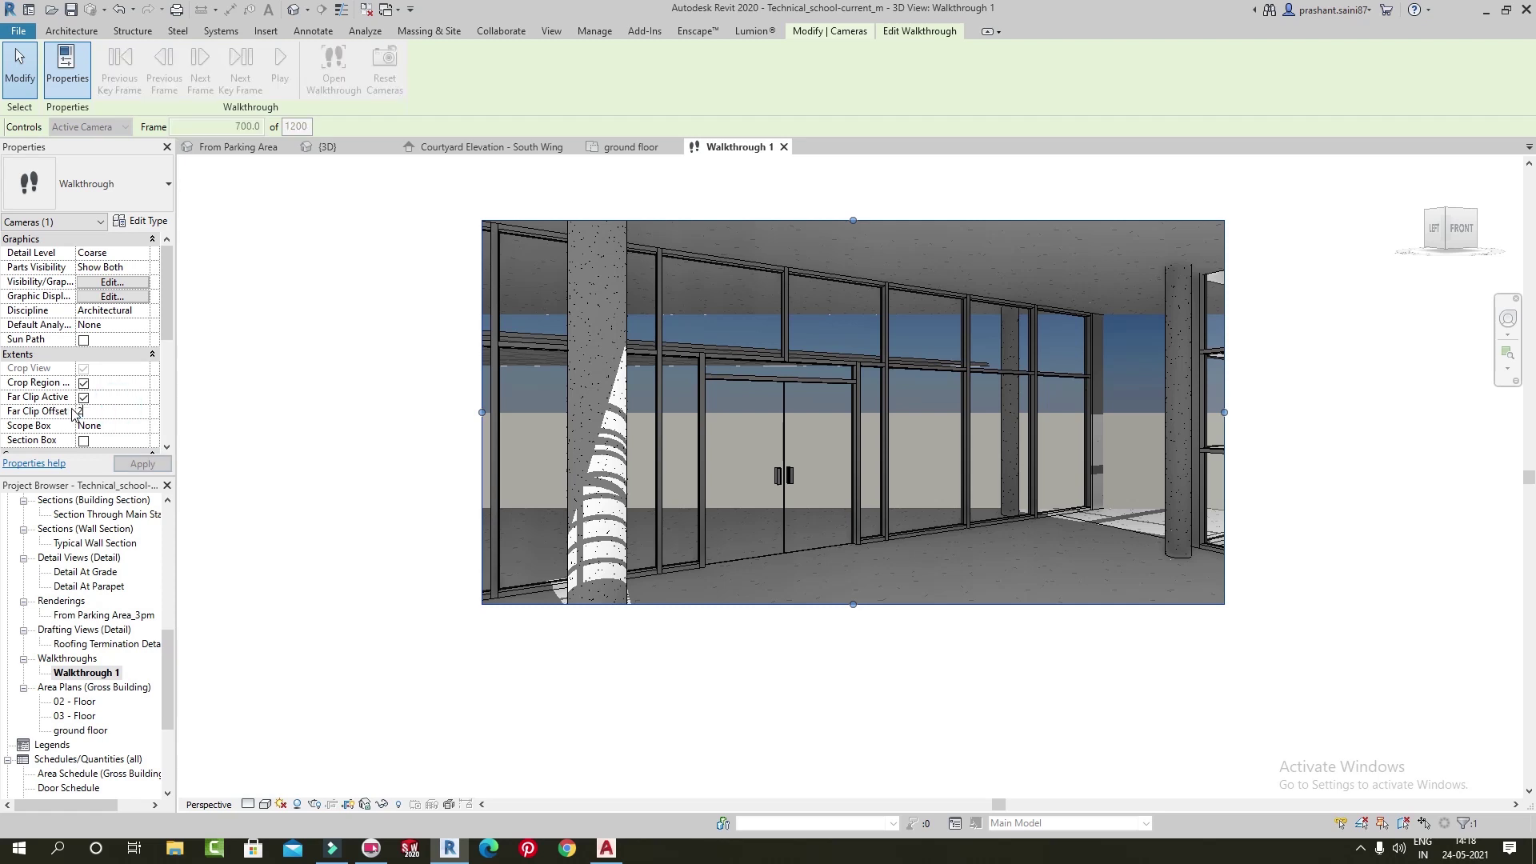
{"action": "type", "text": "0000"}
{"action": "left_click", "coordinate": [164, 467]}
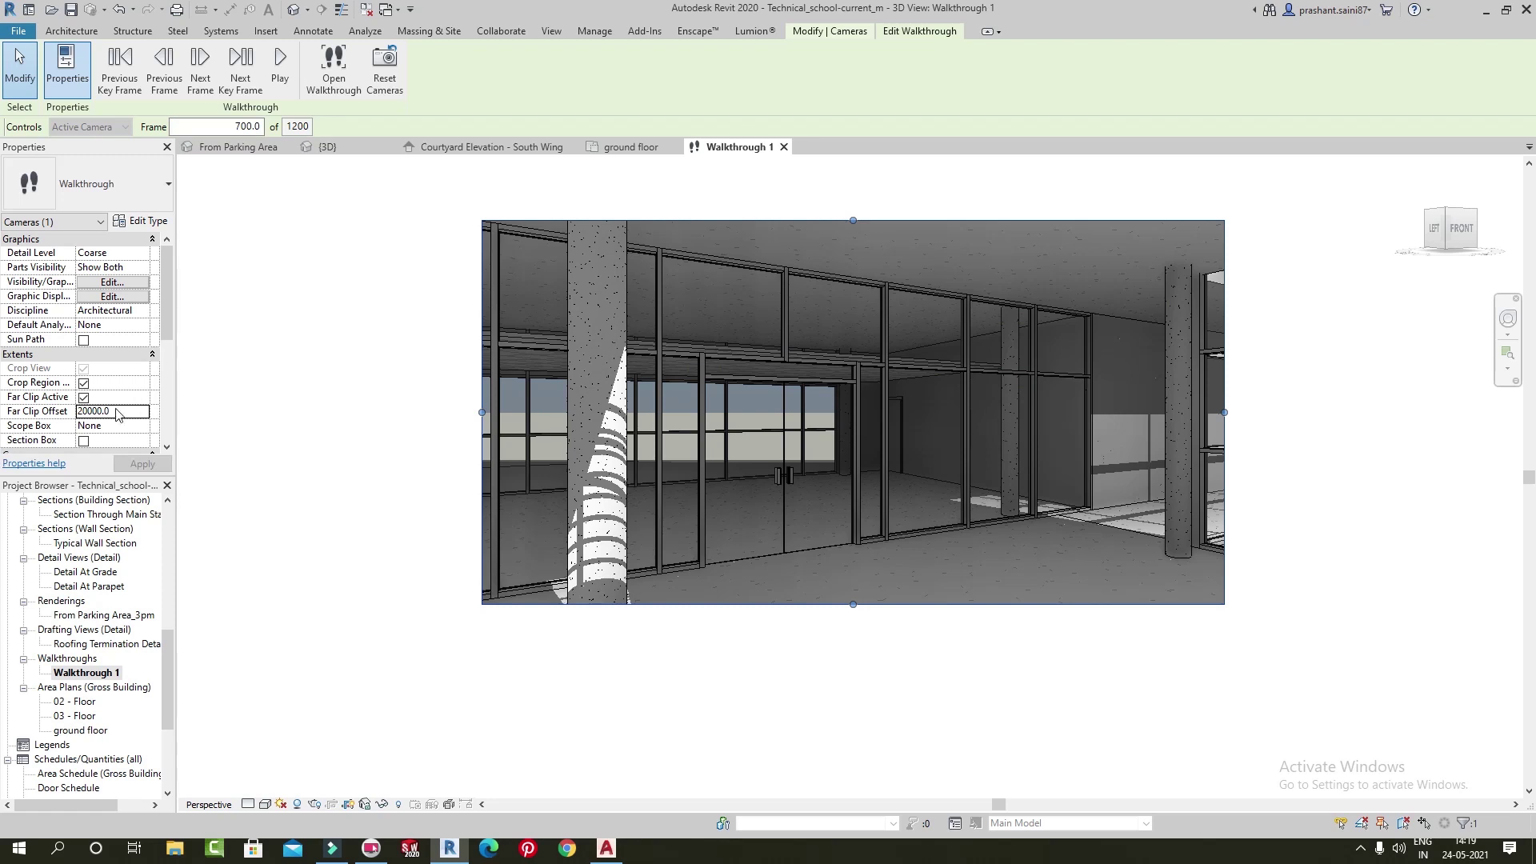
{"action": "left_click", "coordinate": [83, 398]}
{"action": "left_click", "coordinate": [149, 466]}
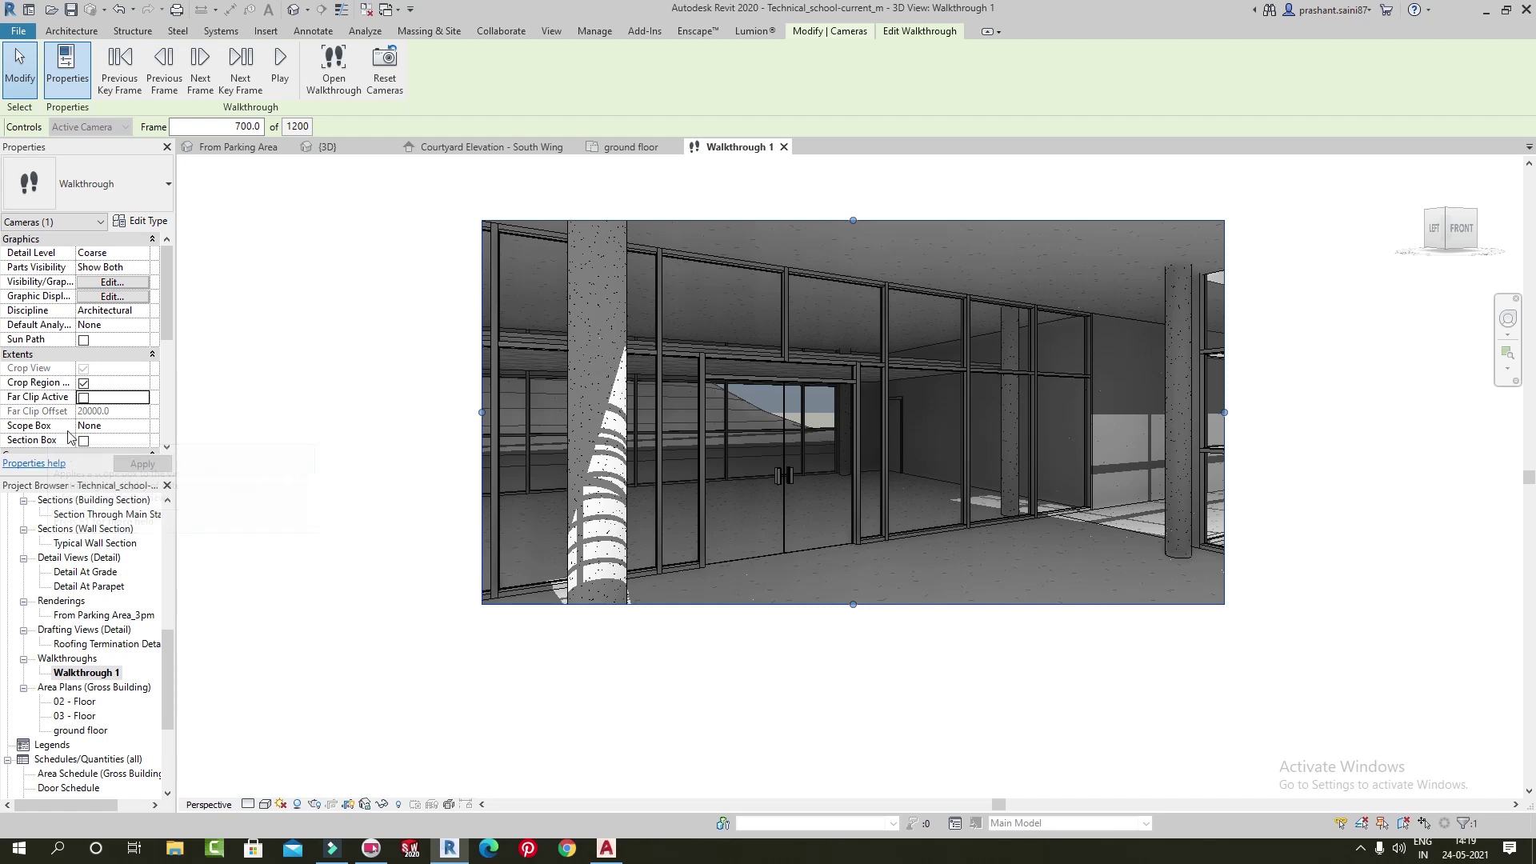
{"action": "left_click", "coordinate": [140, 427]}
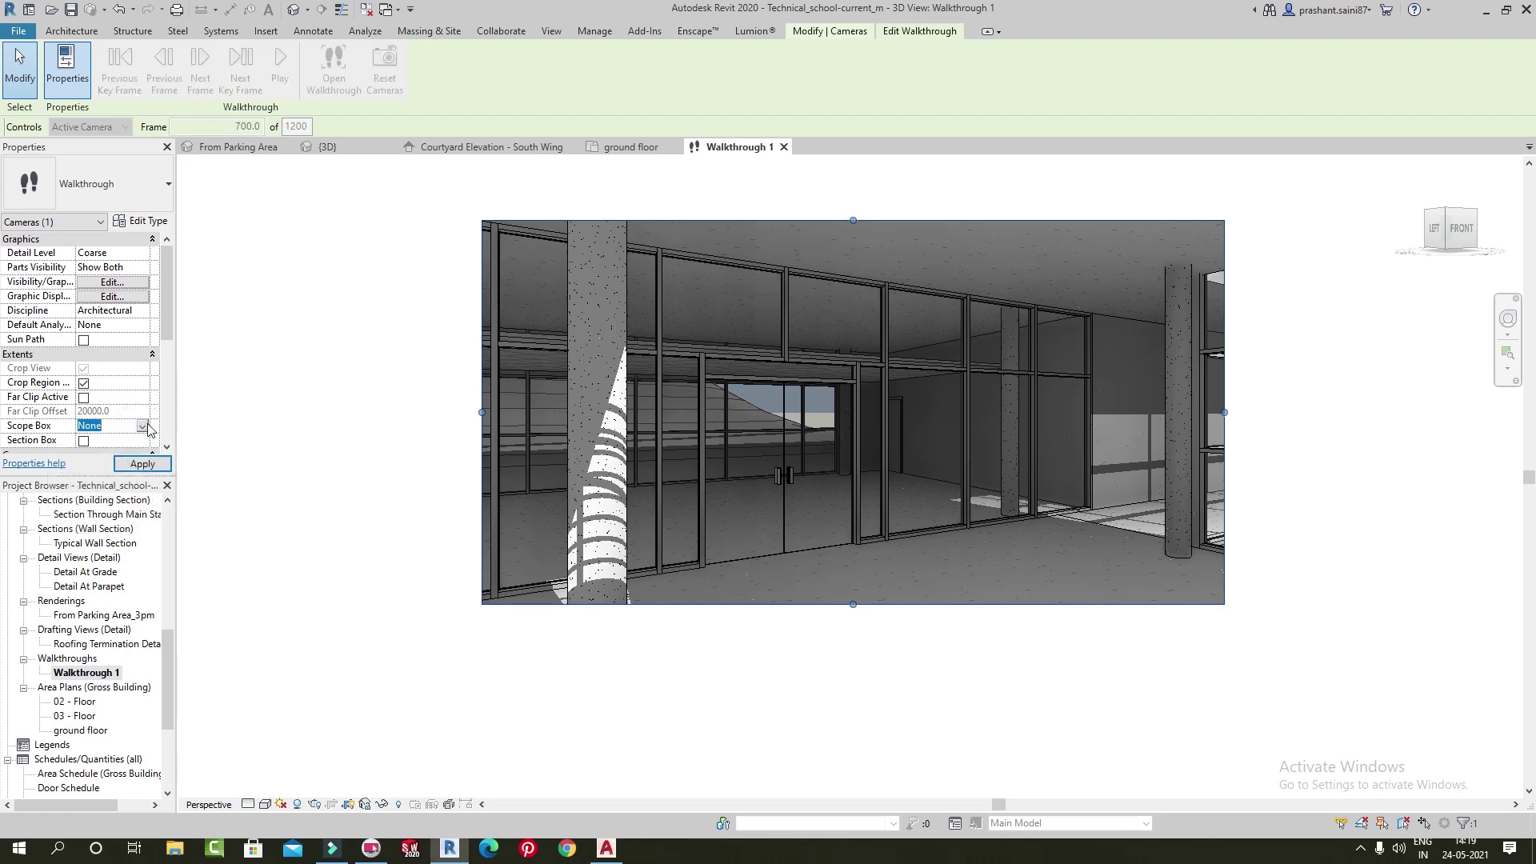
{"action": "scroll", "coordinate": [163, 350], "scroll_direction": "down", "scroll_amount": 2}
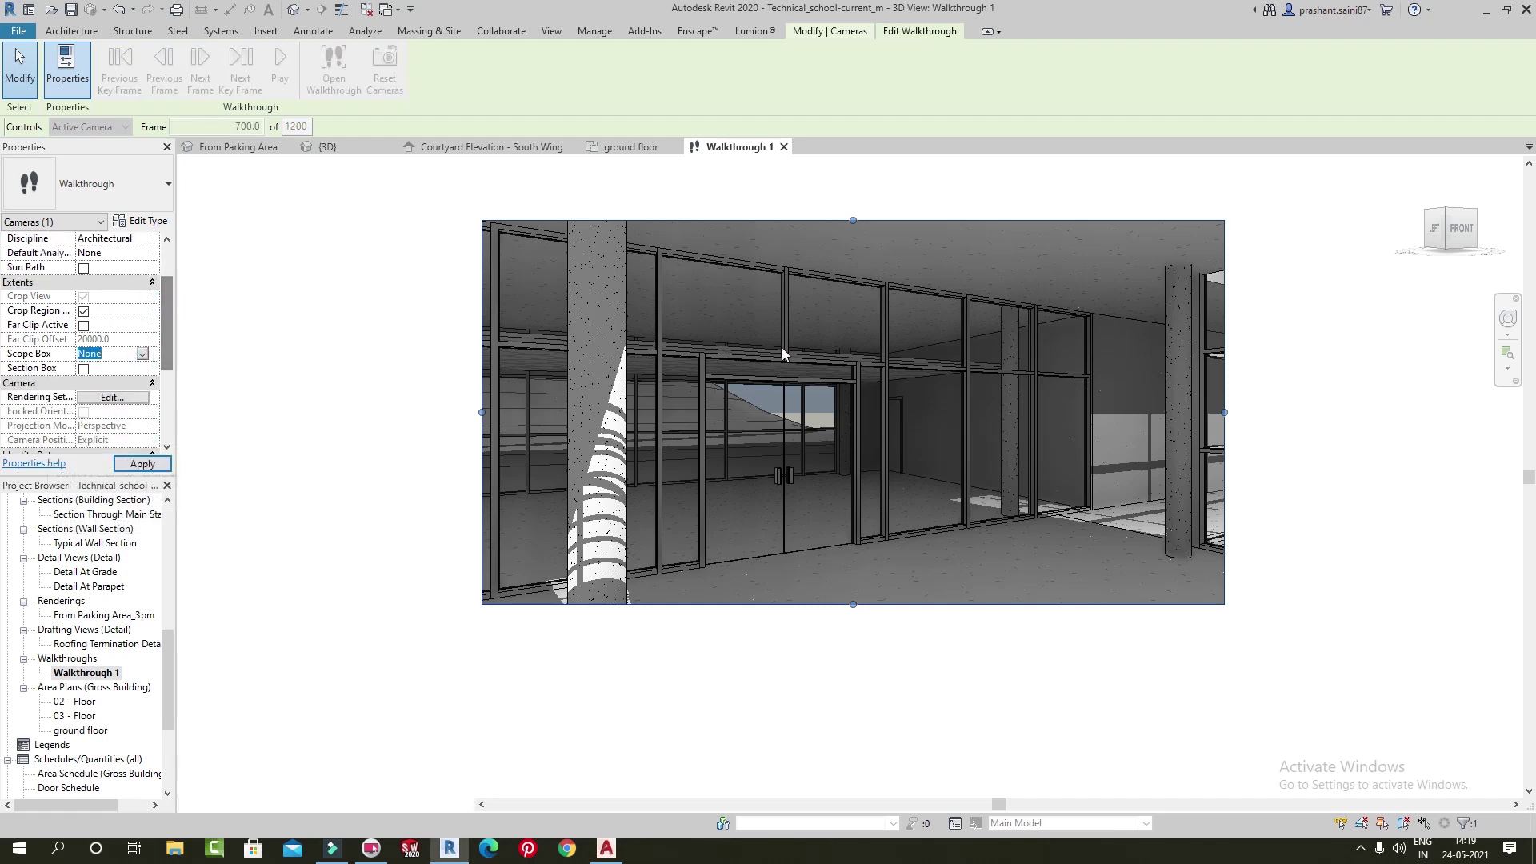
{"action": "left_click", "coordinate": [83, 369]}
{"action": "left_click", "coordinate": [142, 465]}
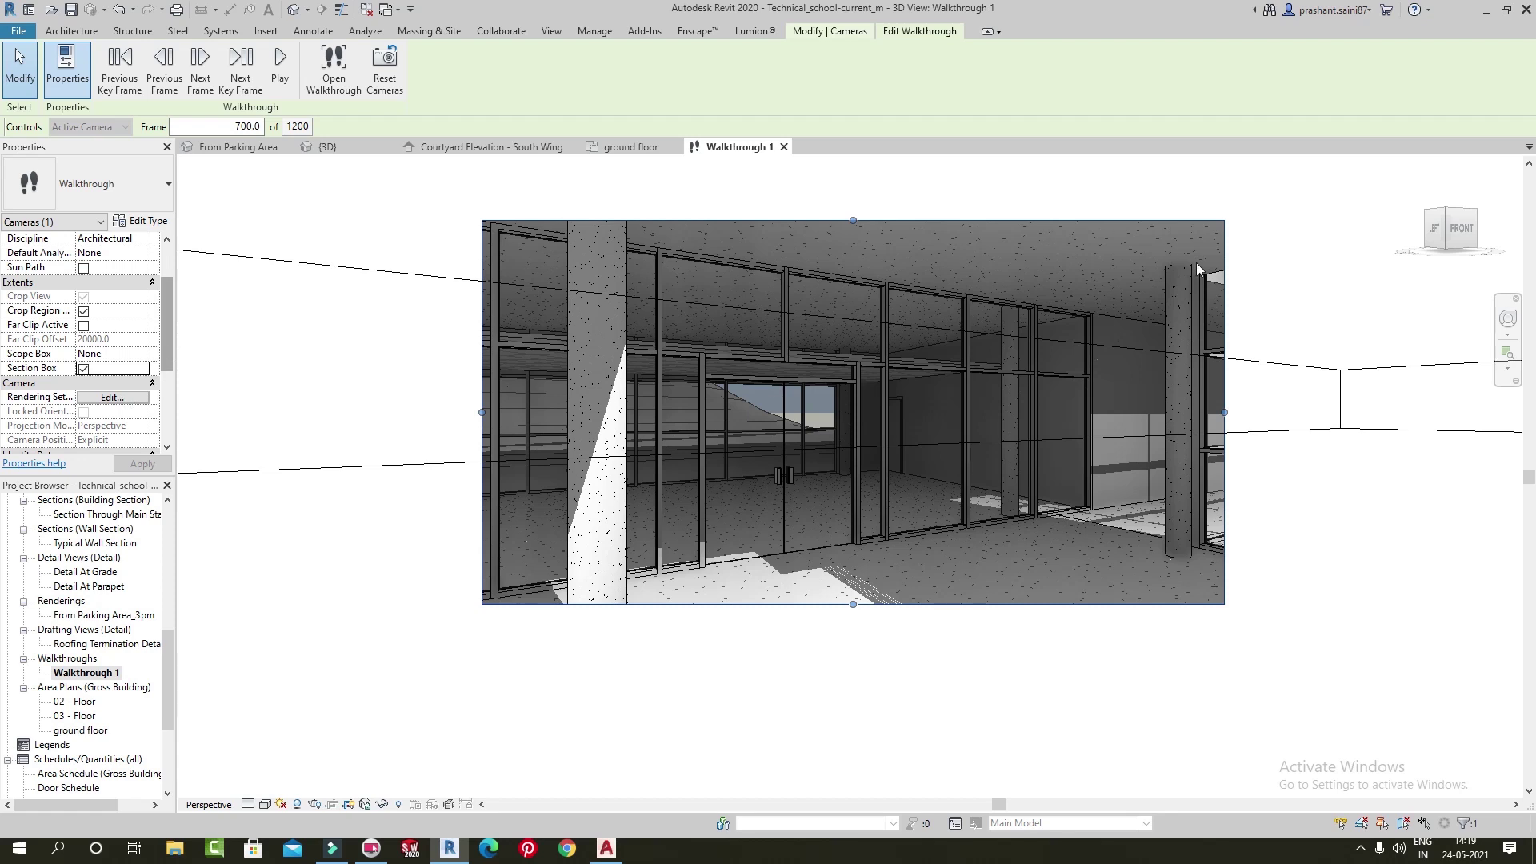
{"action": "left_click", "coordinate": [83, 368]}
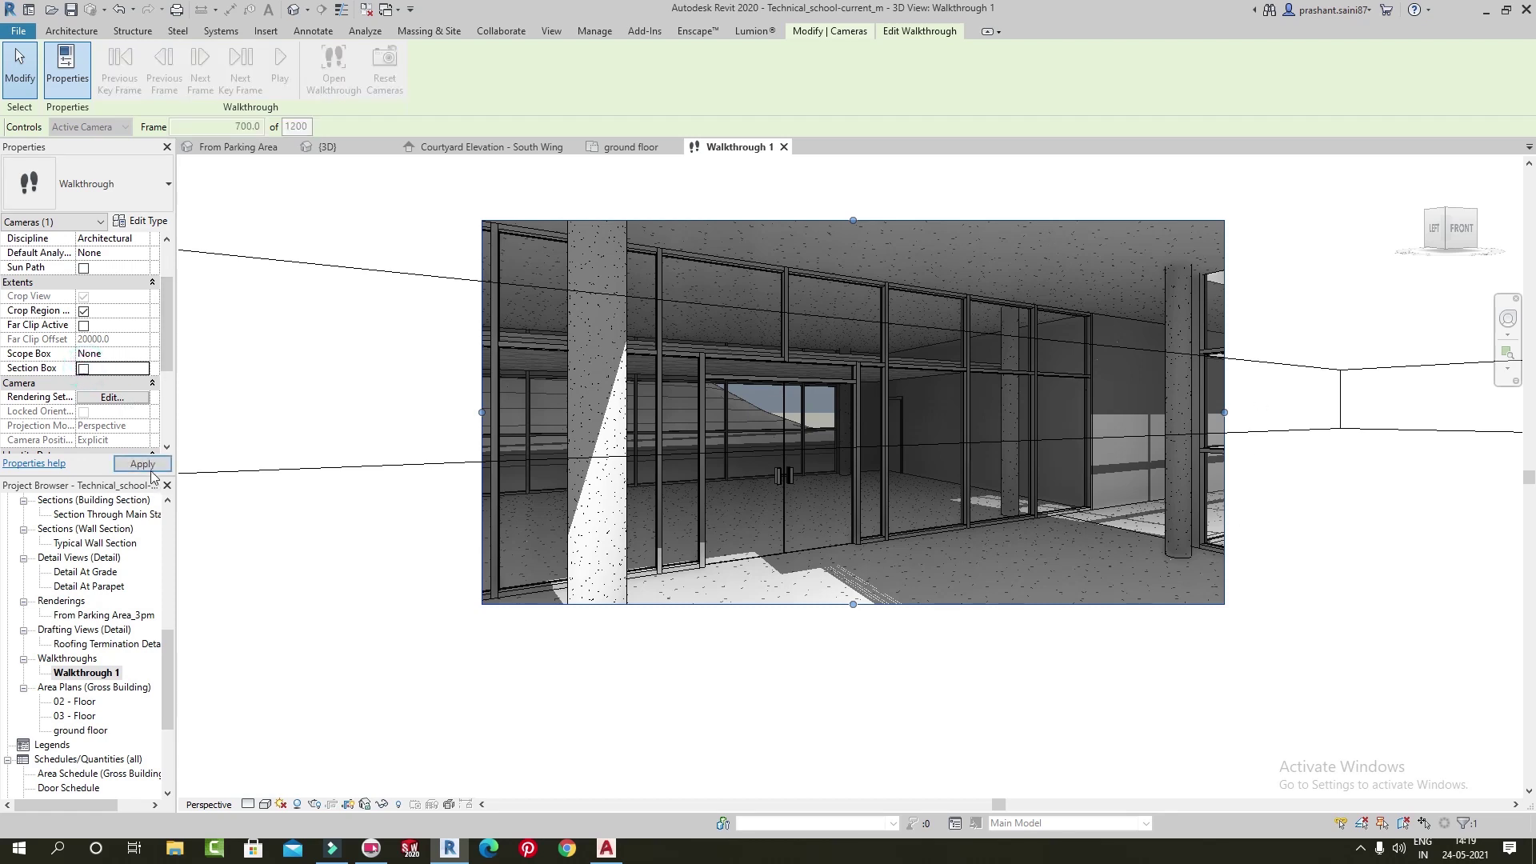
{"action": "left_click", "coordinate": [143, 464]}
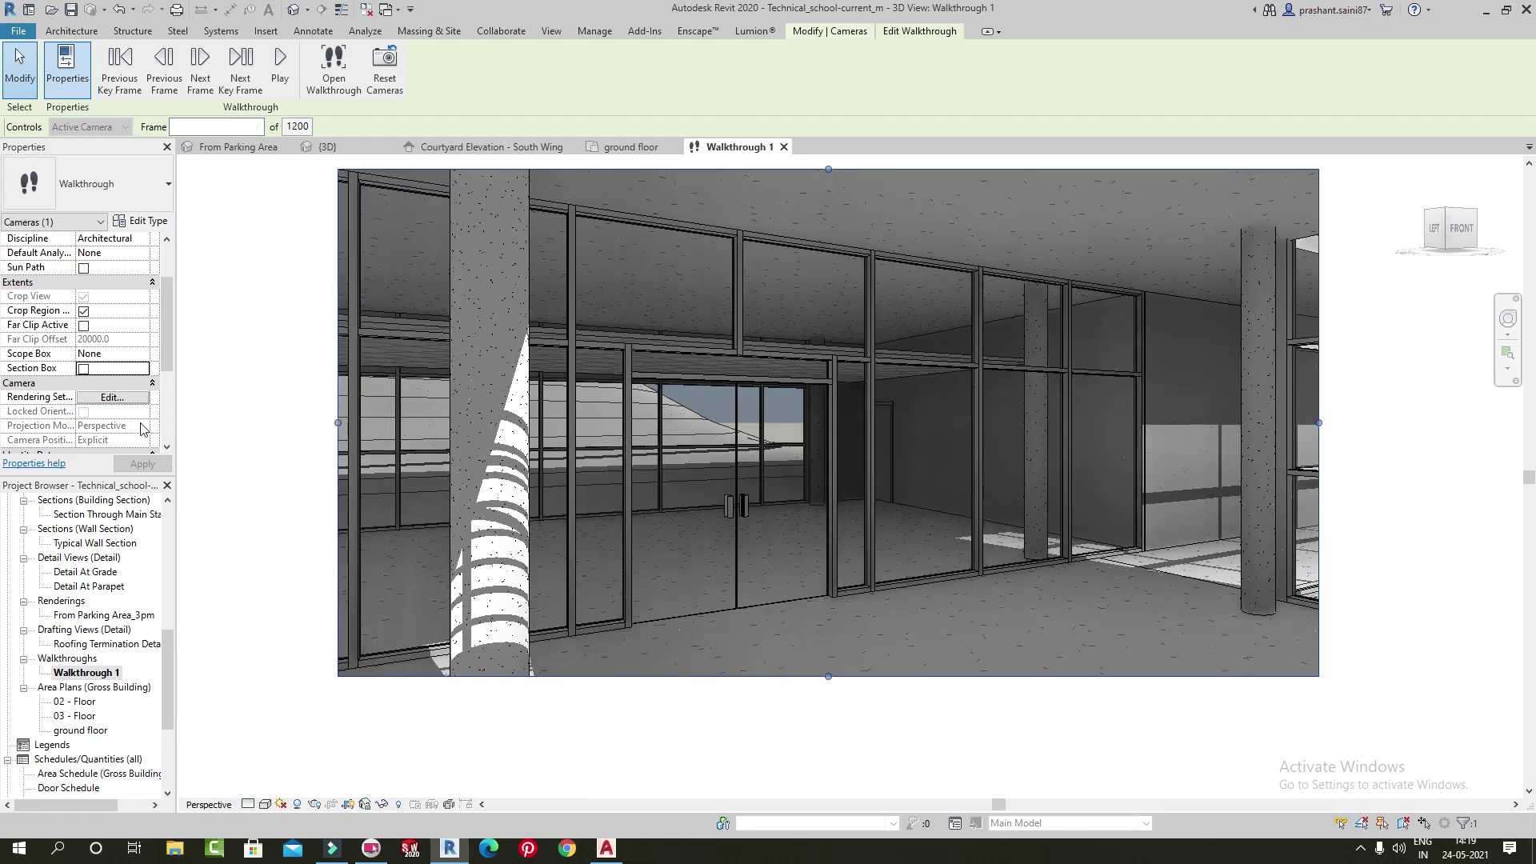
{"action": "left_click_drag", "start_coordinate": [165, 336], "coordinate": [165, 357]}
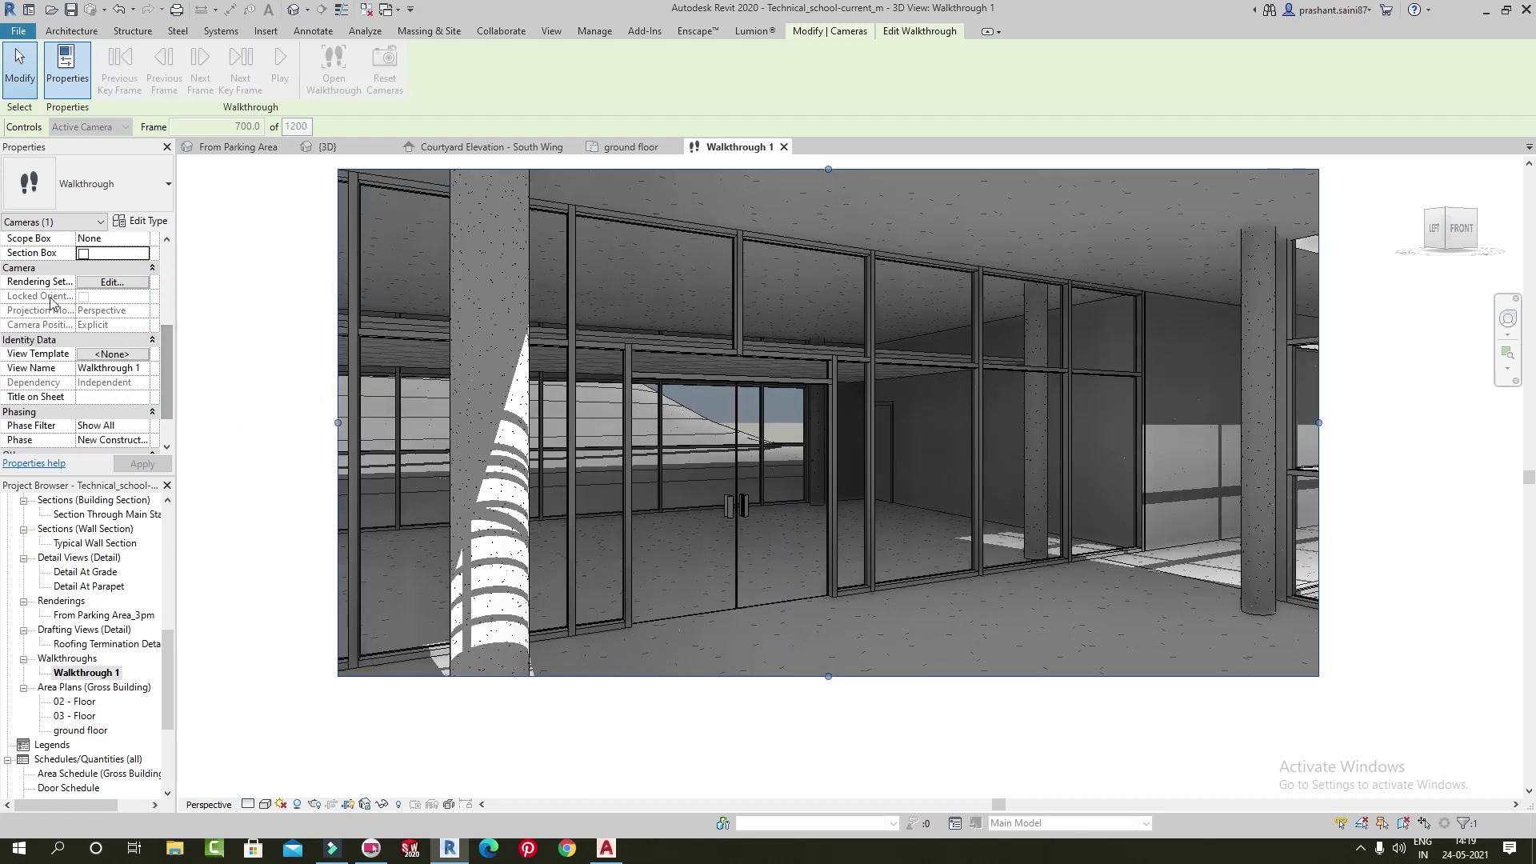
Keep Draft render quality and the Exterior: Sun only lighting scheme
{"action": "left_click", "coordinate": [114, 285]}
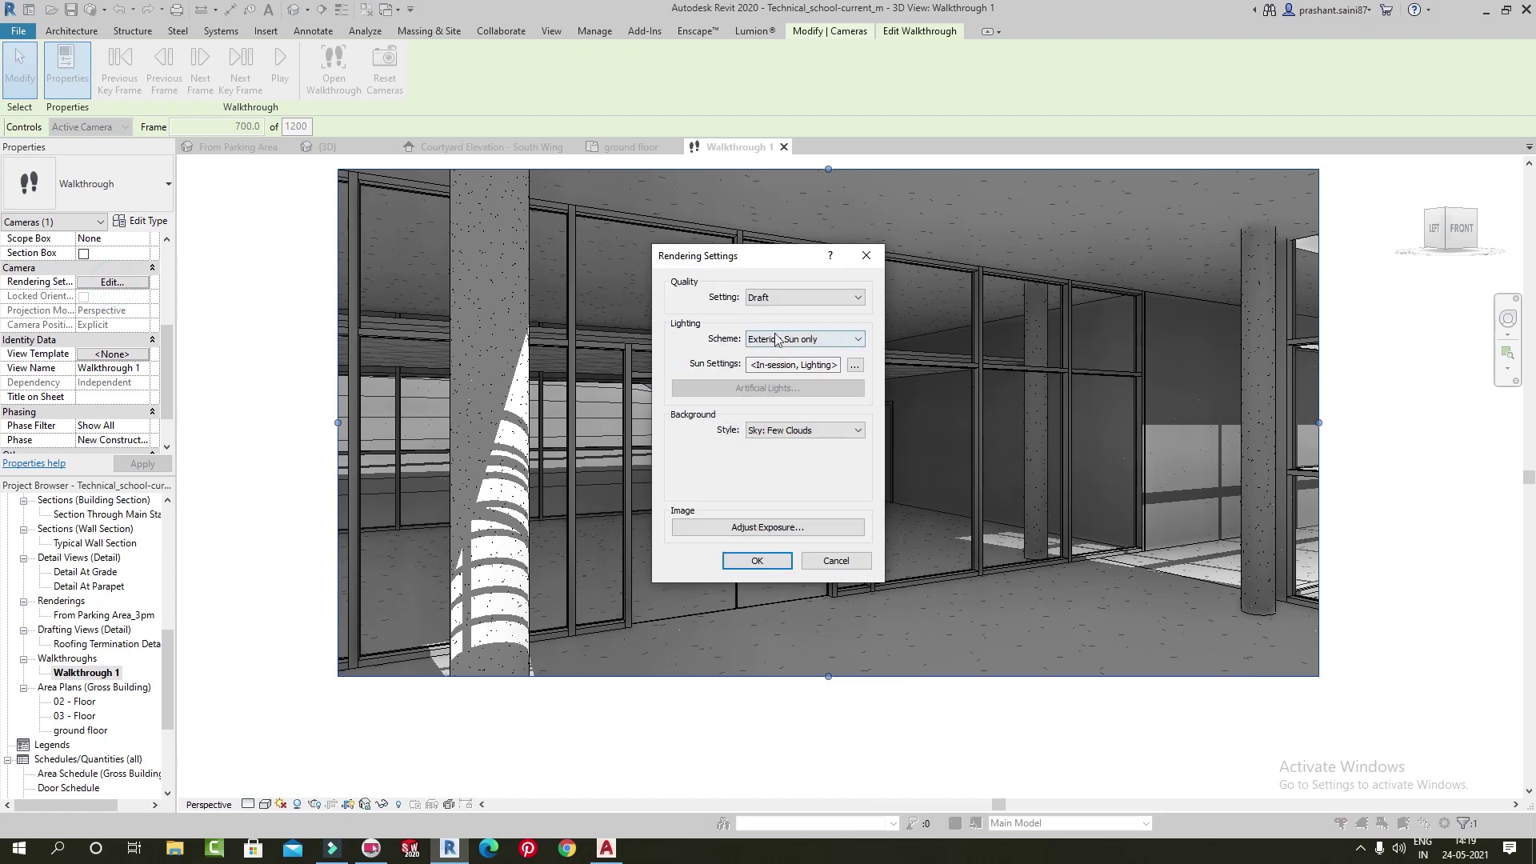
{"action": "left_click", "coordinate": [790, 298]}
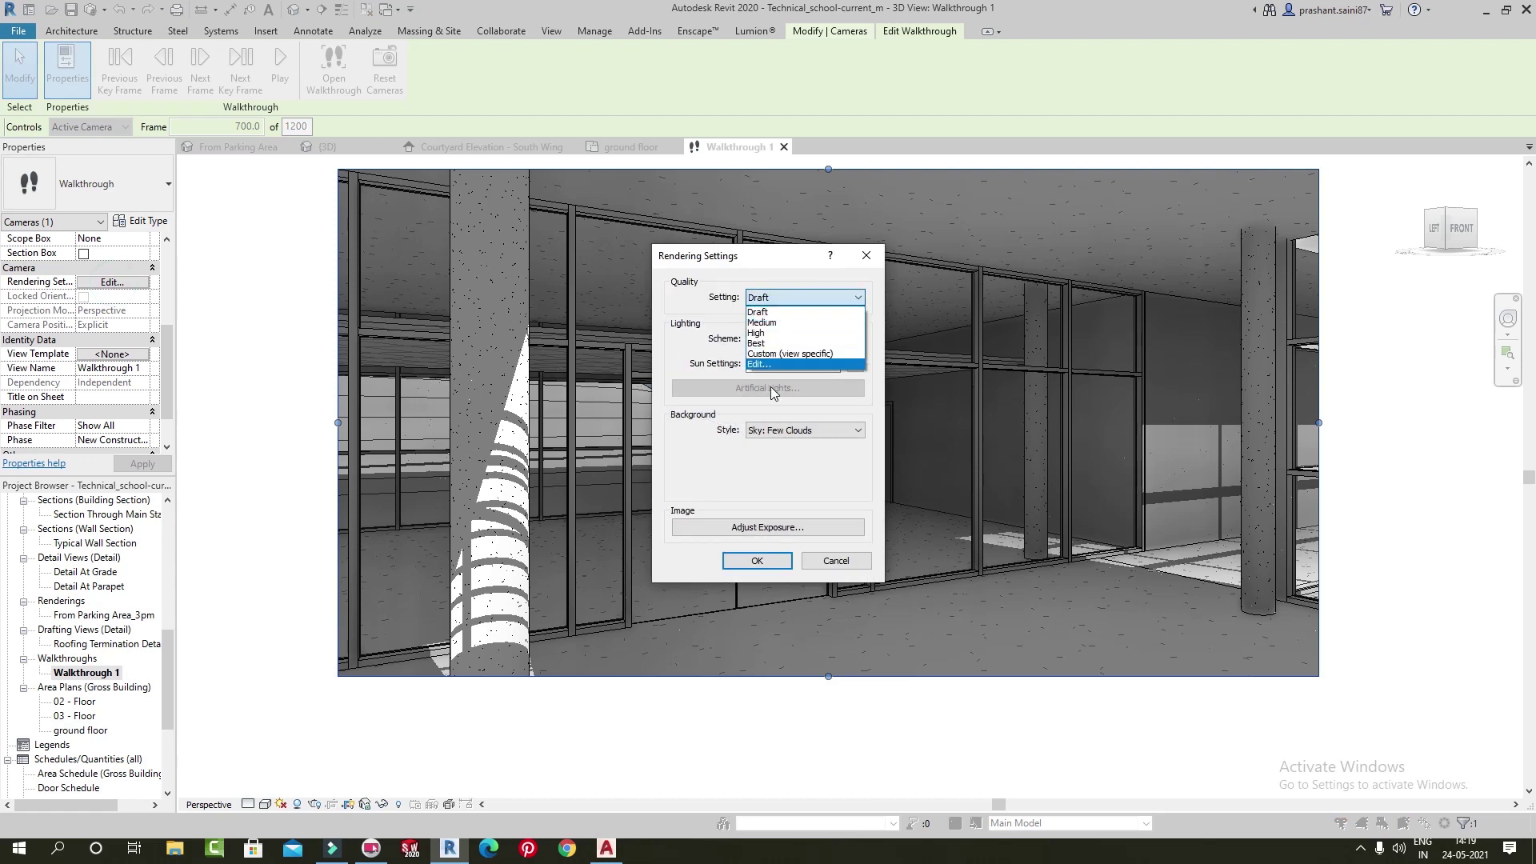
{"action": "left_click", "coordinate": [760, 311]}
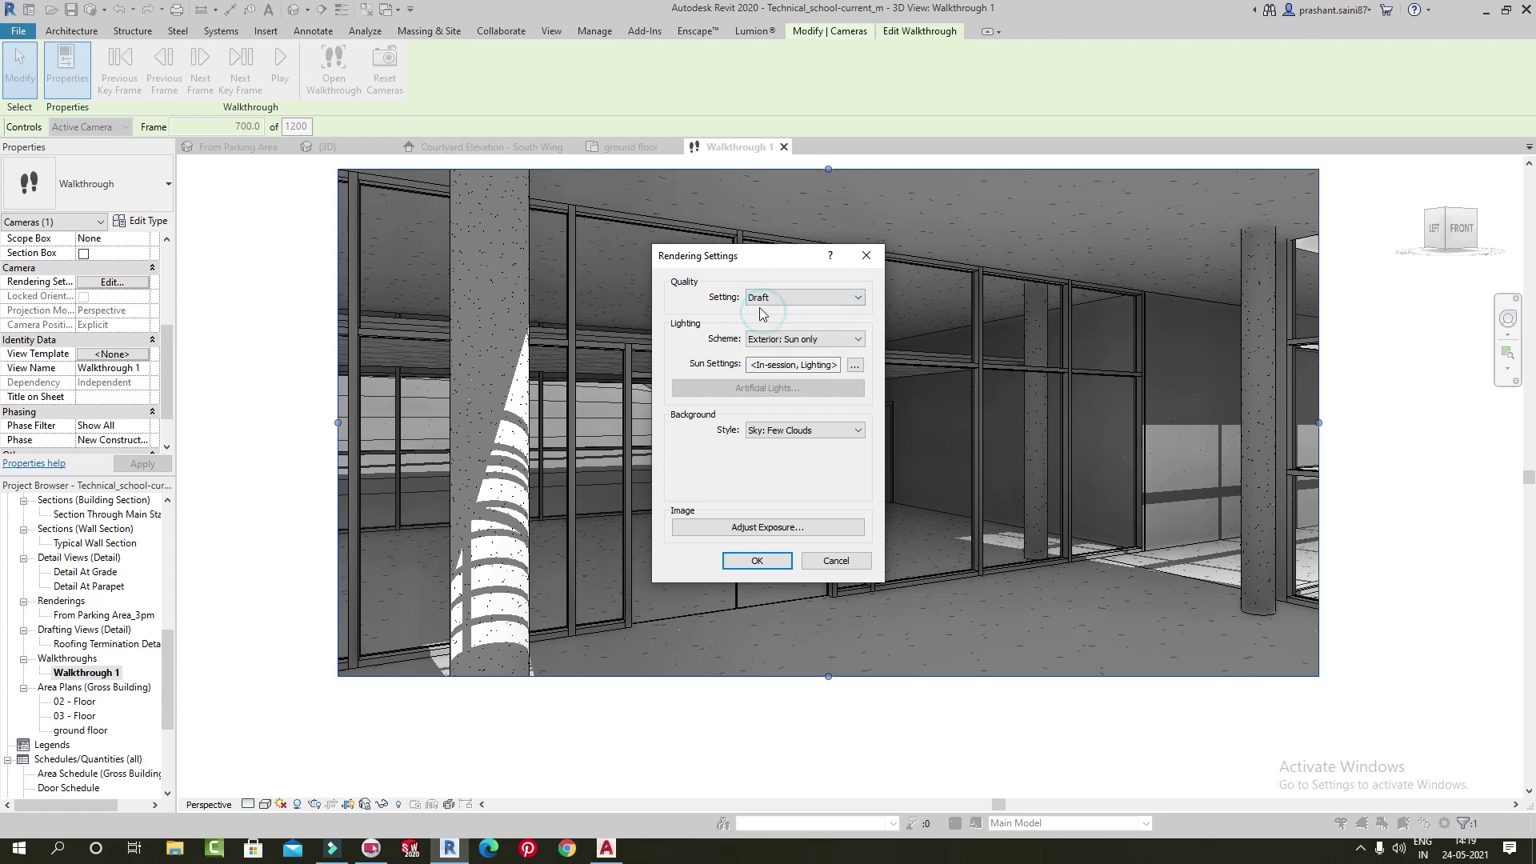
{"action": "left_click", "coordinate": [817, 342]}
{"action": "left_click", "coordinate": [789, 298]}
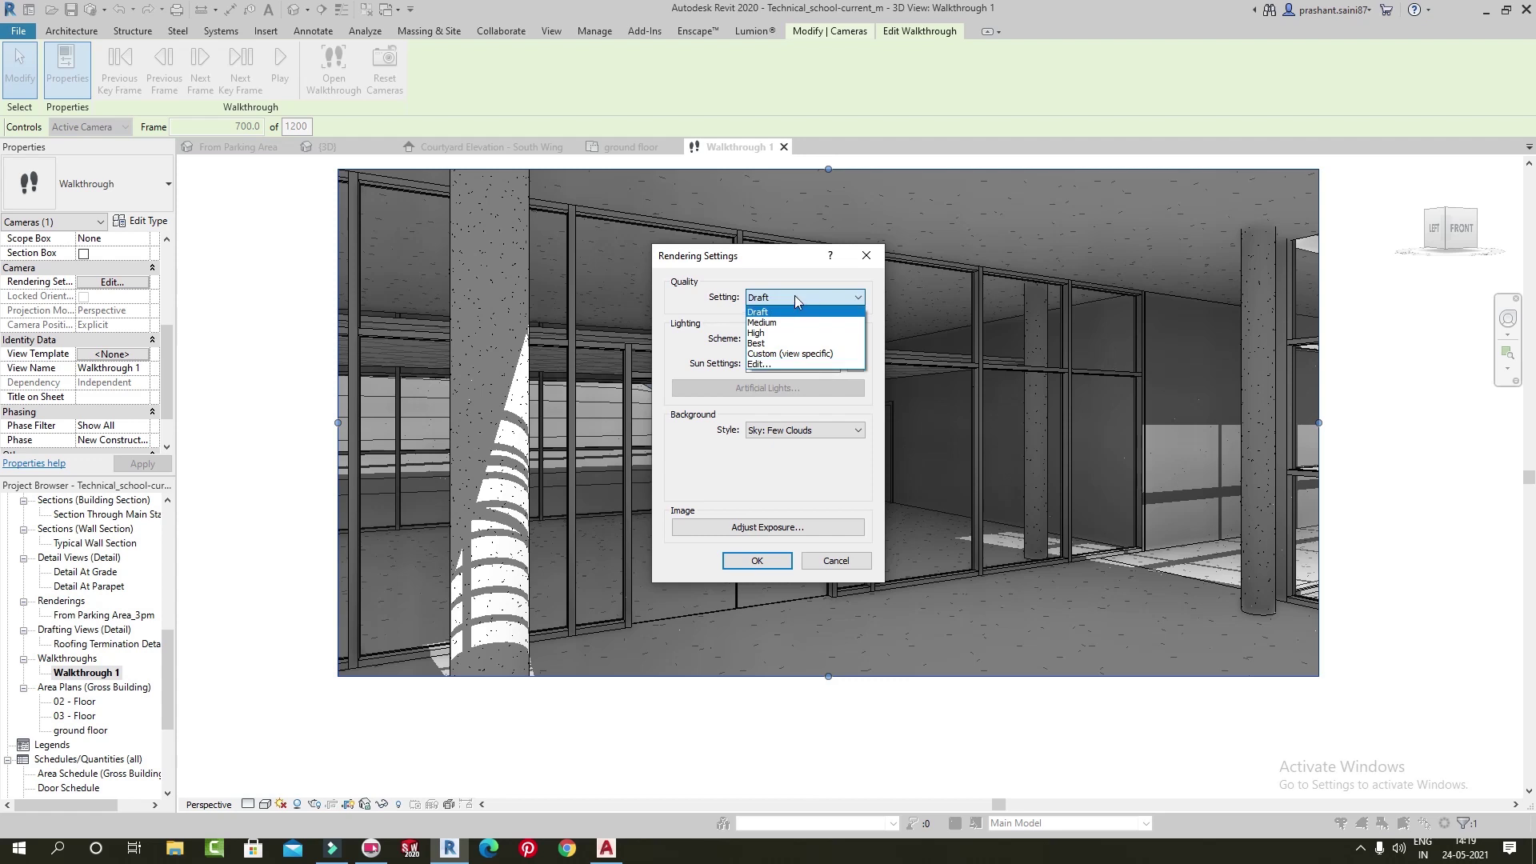
{"action": "left_click", "coordinate": [796, 297]}
{"action": "left_click", "coordinate": [848, 343]}
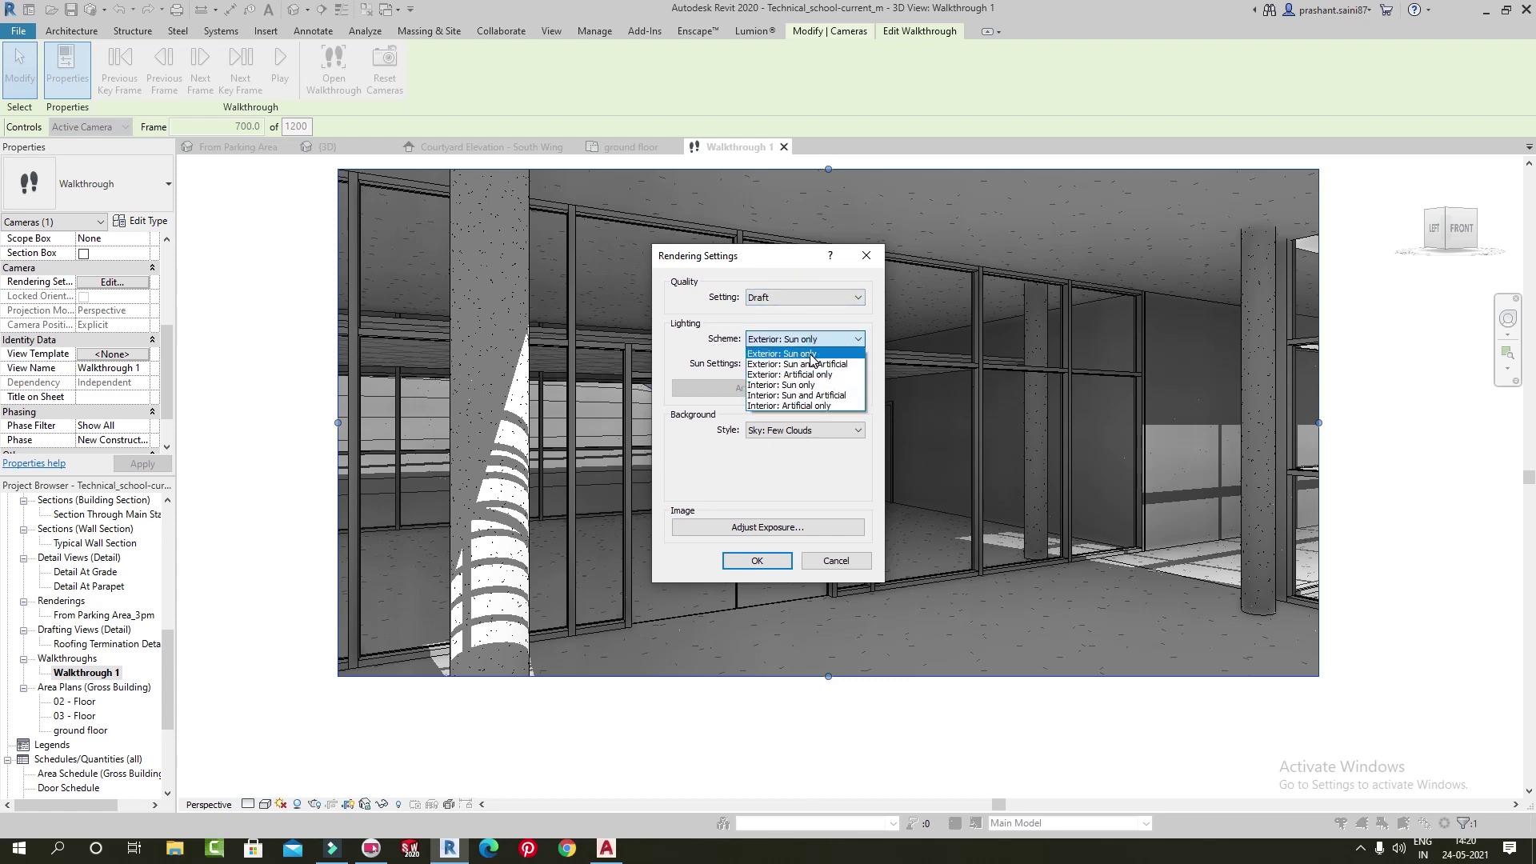
{"action": "left_click", "coordinate": [810, 353]}
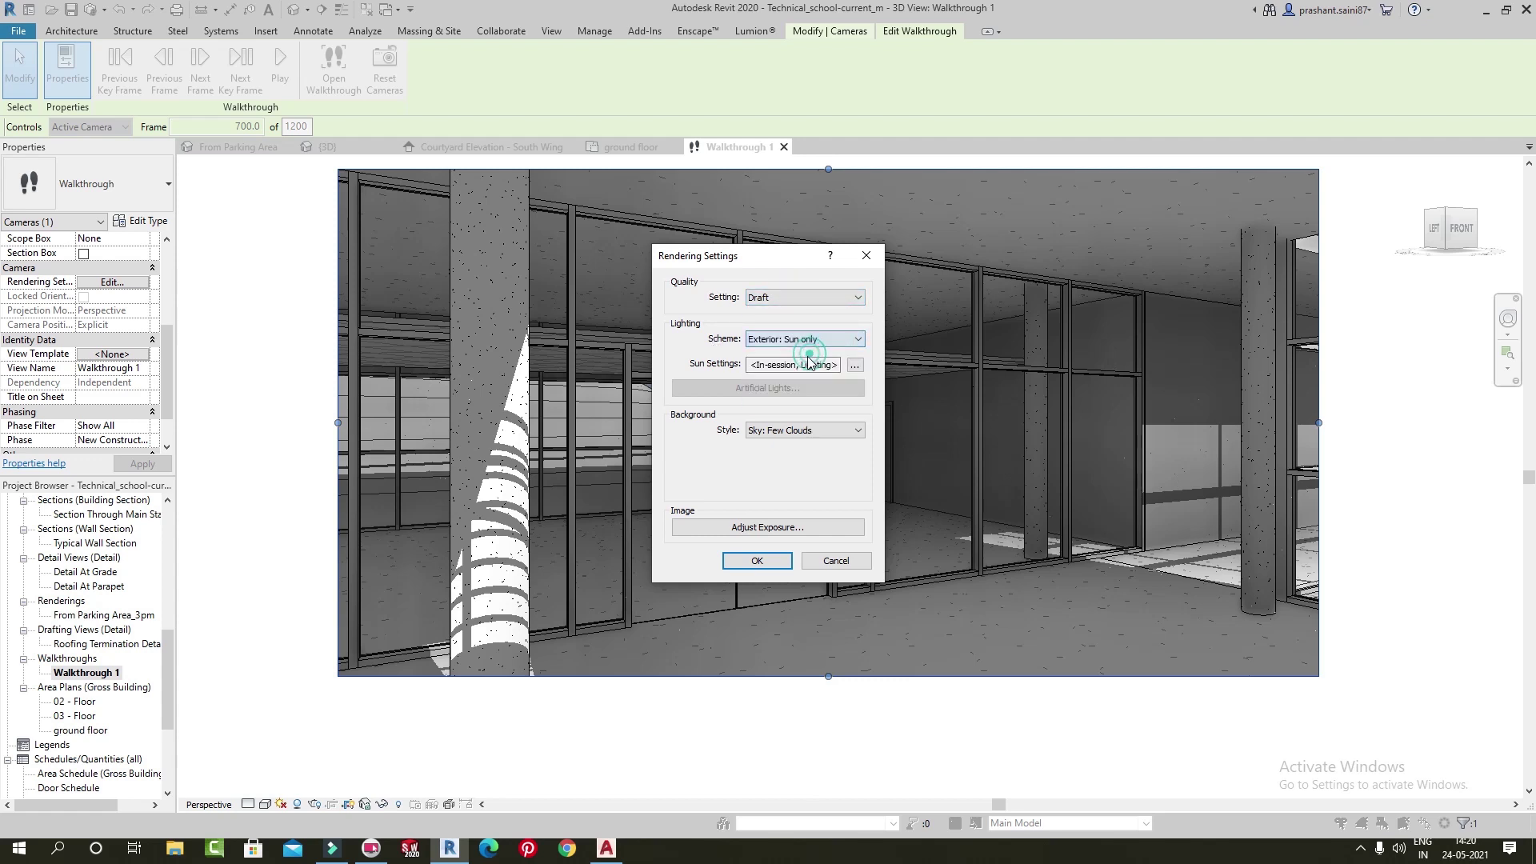
Set the rendering sun to the Spring Equinox lighting preset
{"action": "left_click", "coordinate": [854, 365]}
{"action": "left_click", "coordinate": [253, 280]}
{"action": "left_click", "coordinate": [276, 339]}
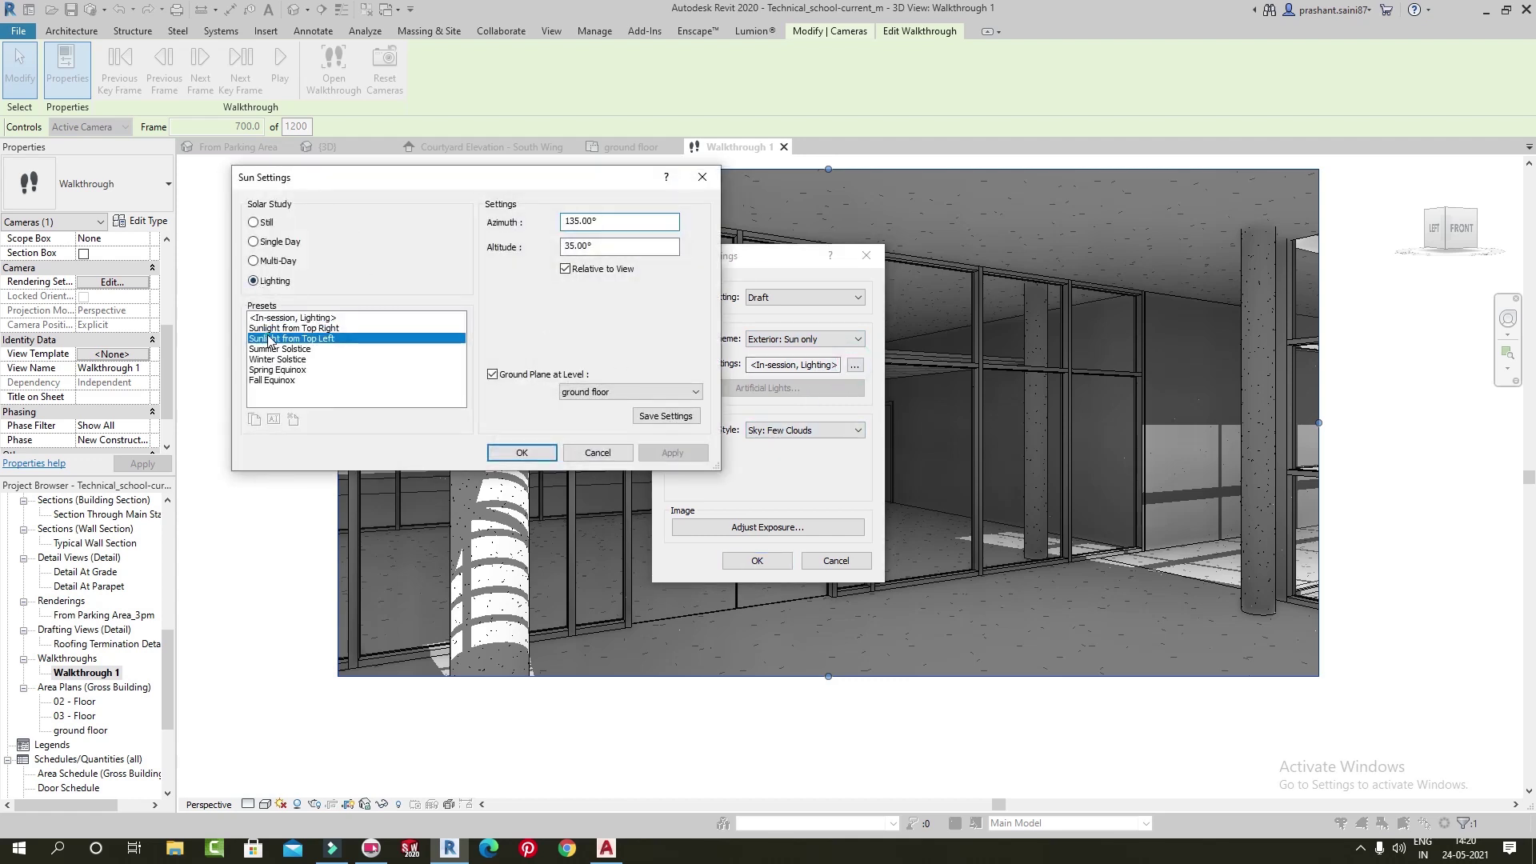
{"action": "left_click", "coordinate": [276, 371]}
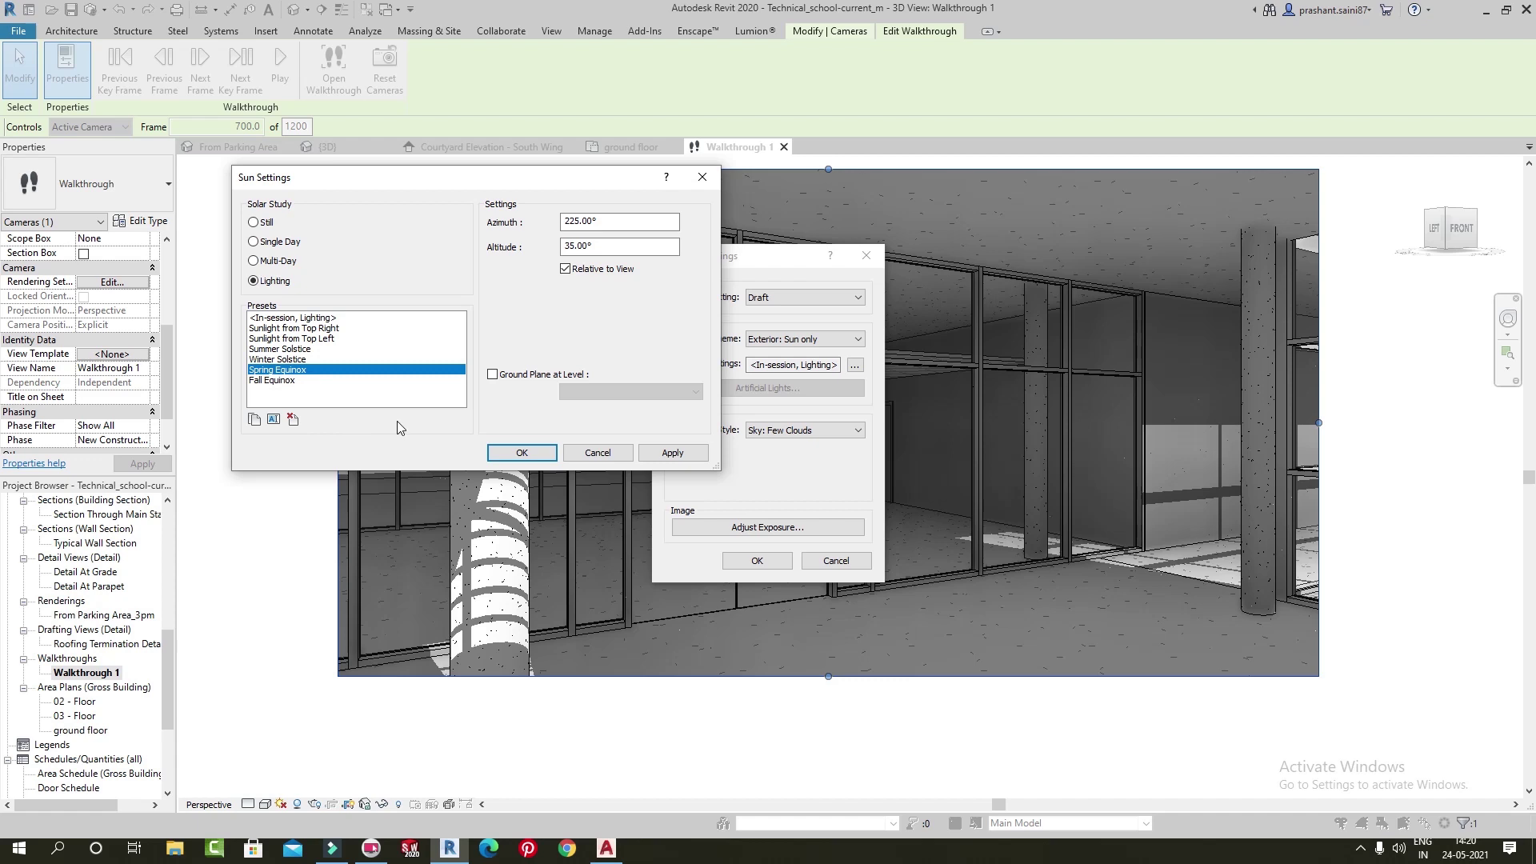
{"action": "left_click", "coordinate": [509, 453]}
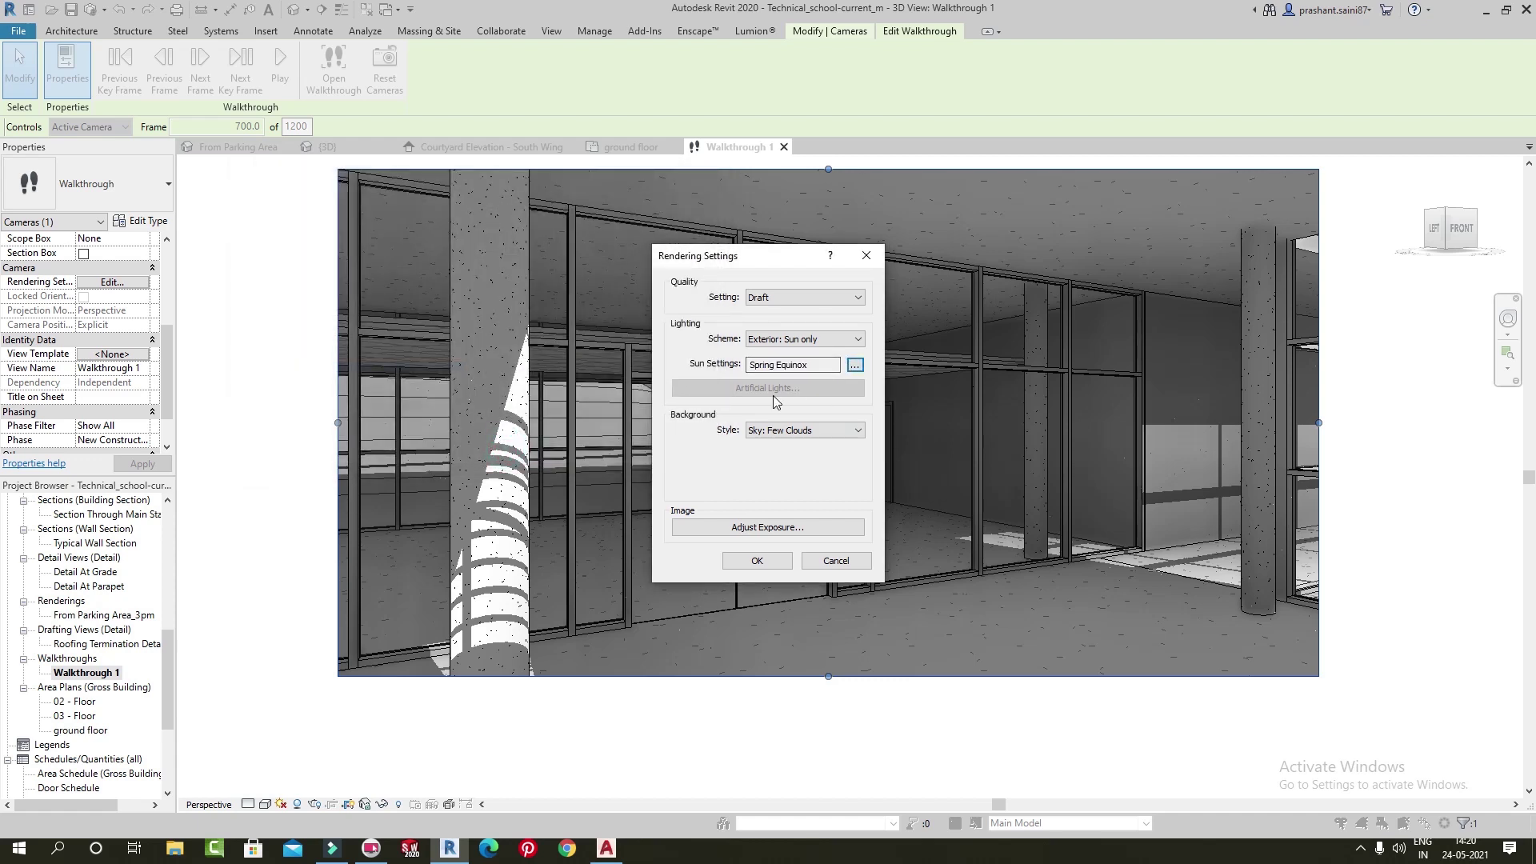
Set the background to Sky: Very Cloudy, adjust exposure, and apply the rendering settings
{"action": "left_click", "coordinate": [798, 430]}
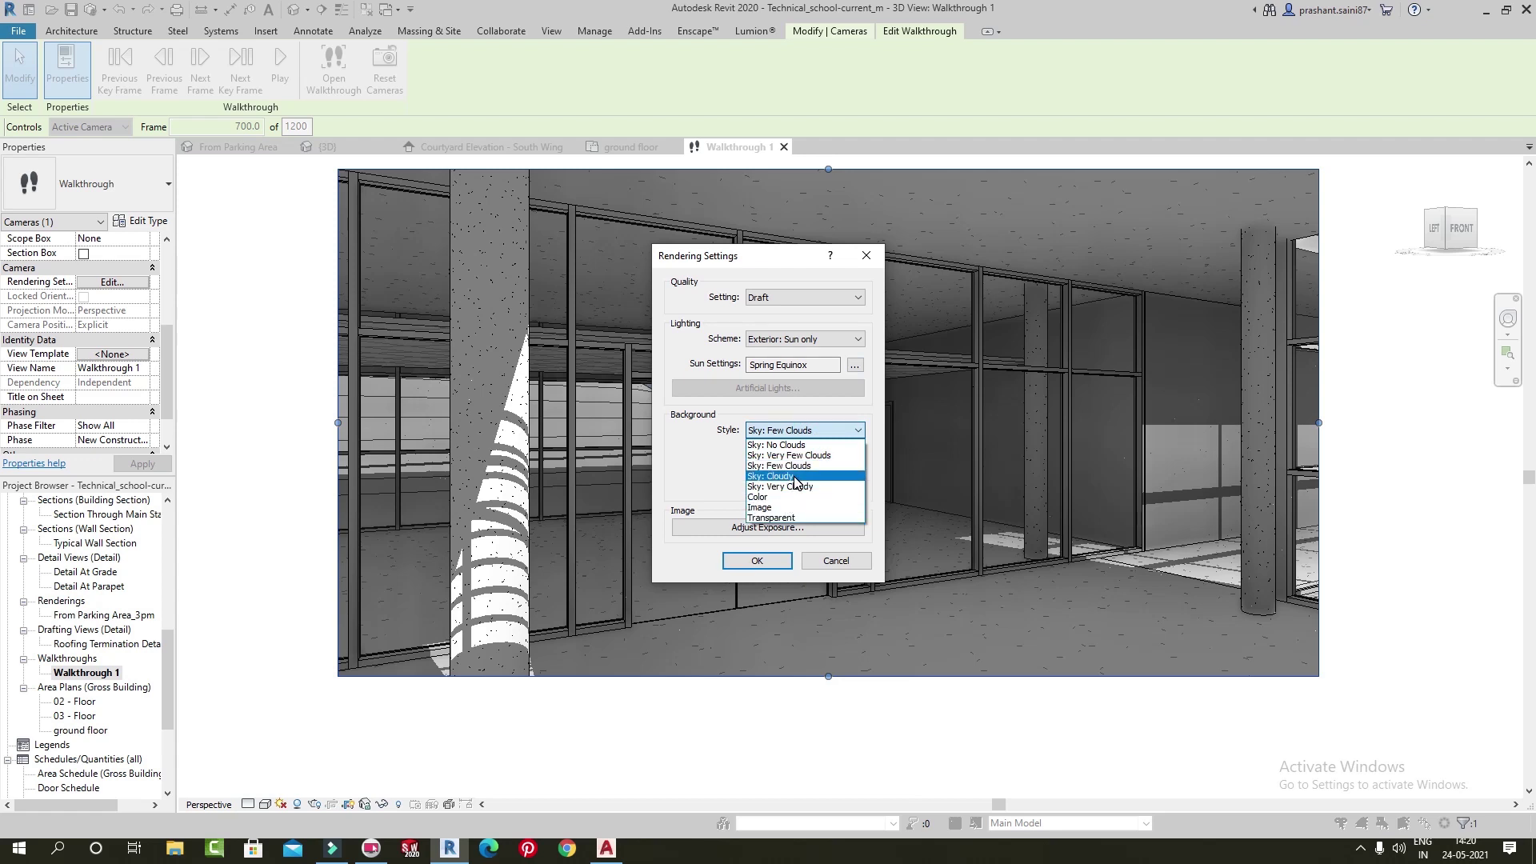
{"action": "left_click", "coordinate": [778, 507]}
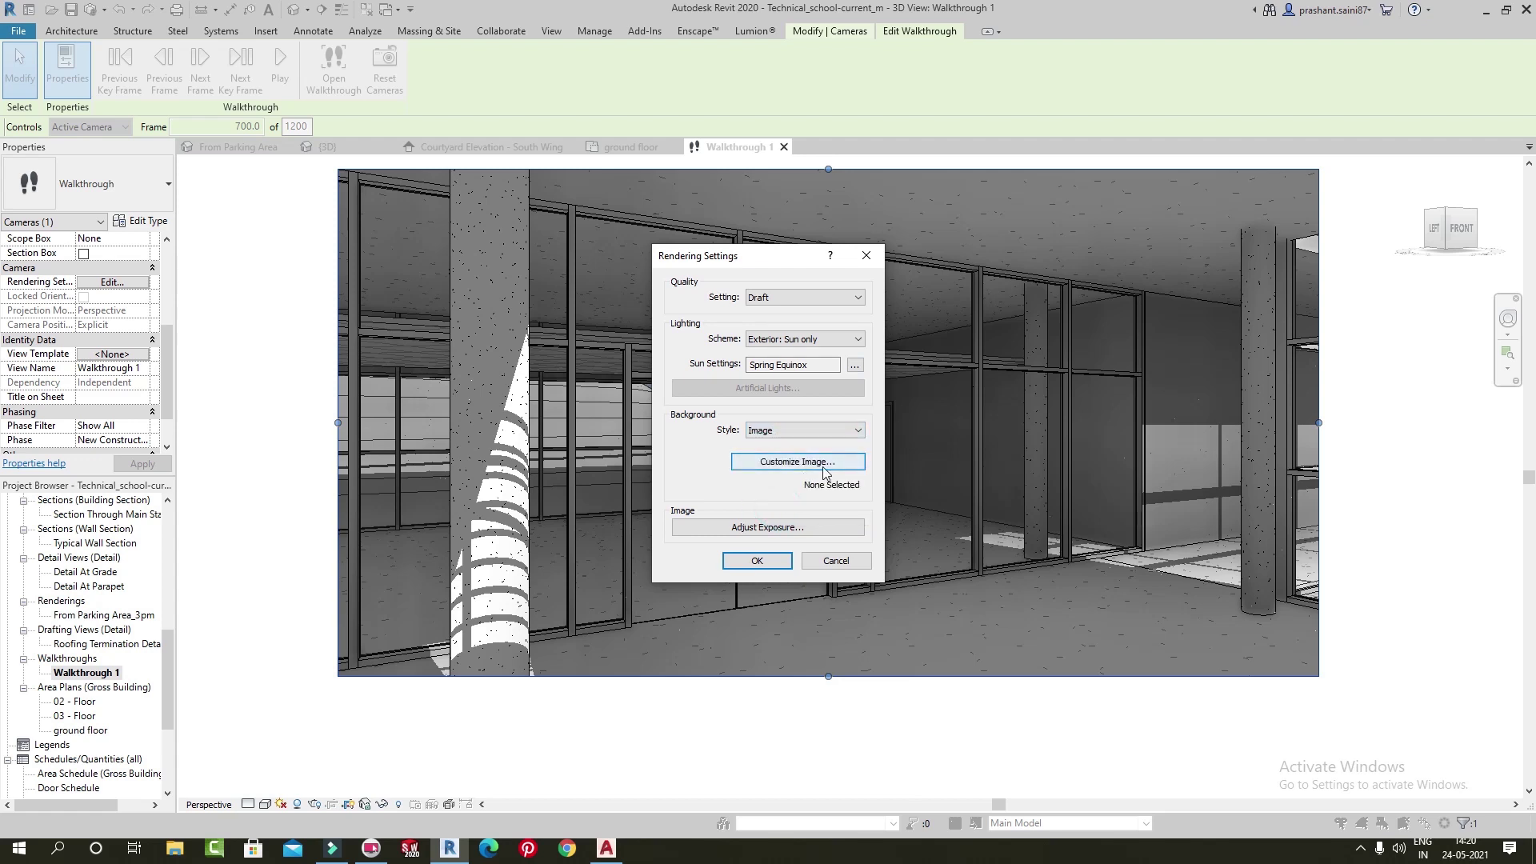
{"action": "left_click", "coordinate": [804, 432]}
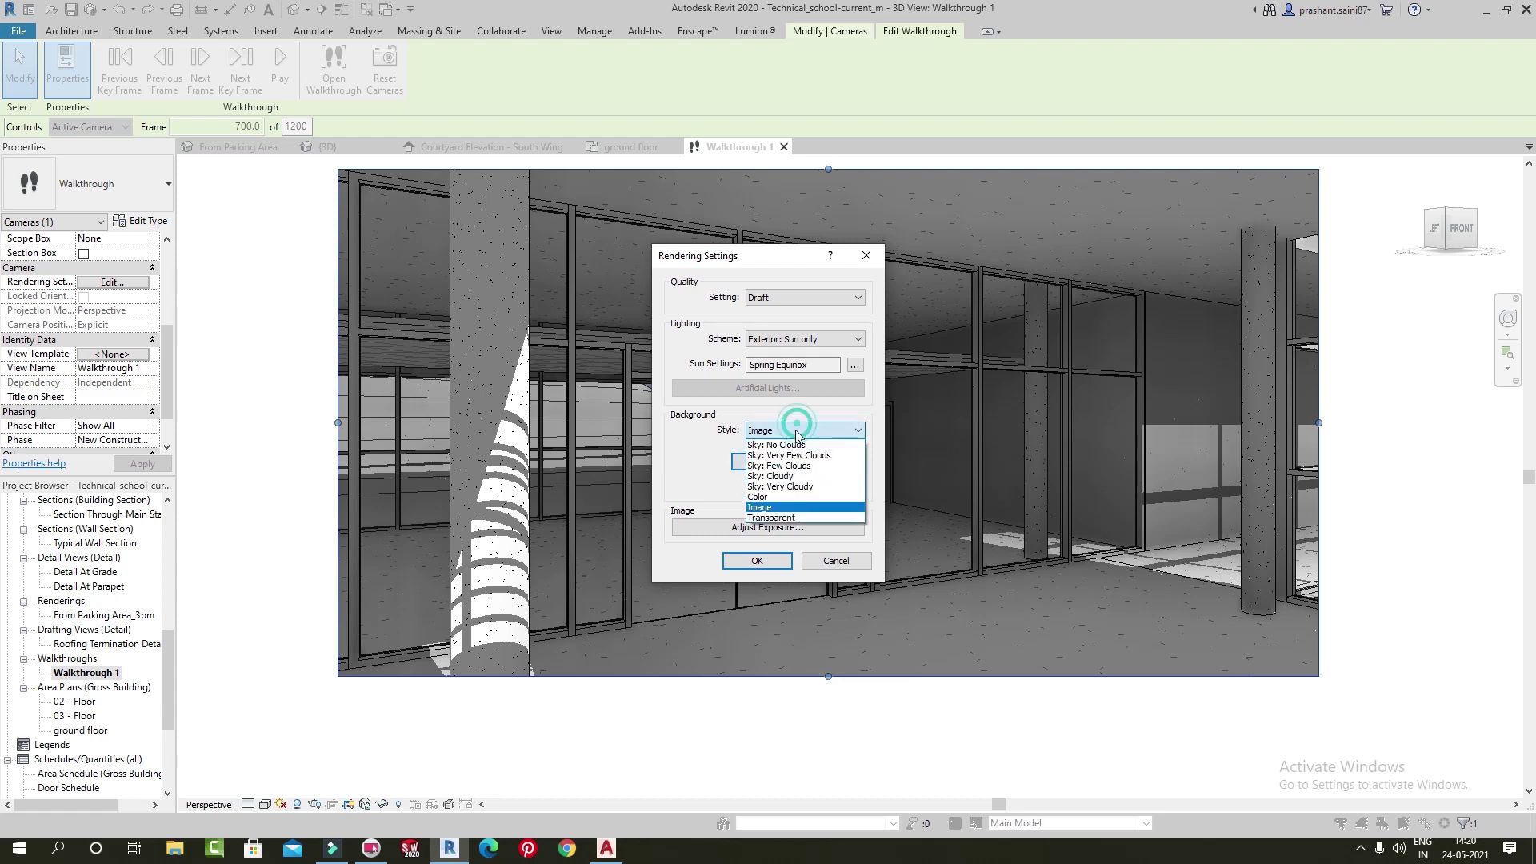
{"action": "left_click", "coordinate": [804, 487]}
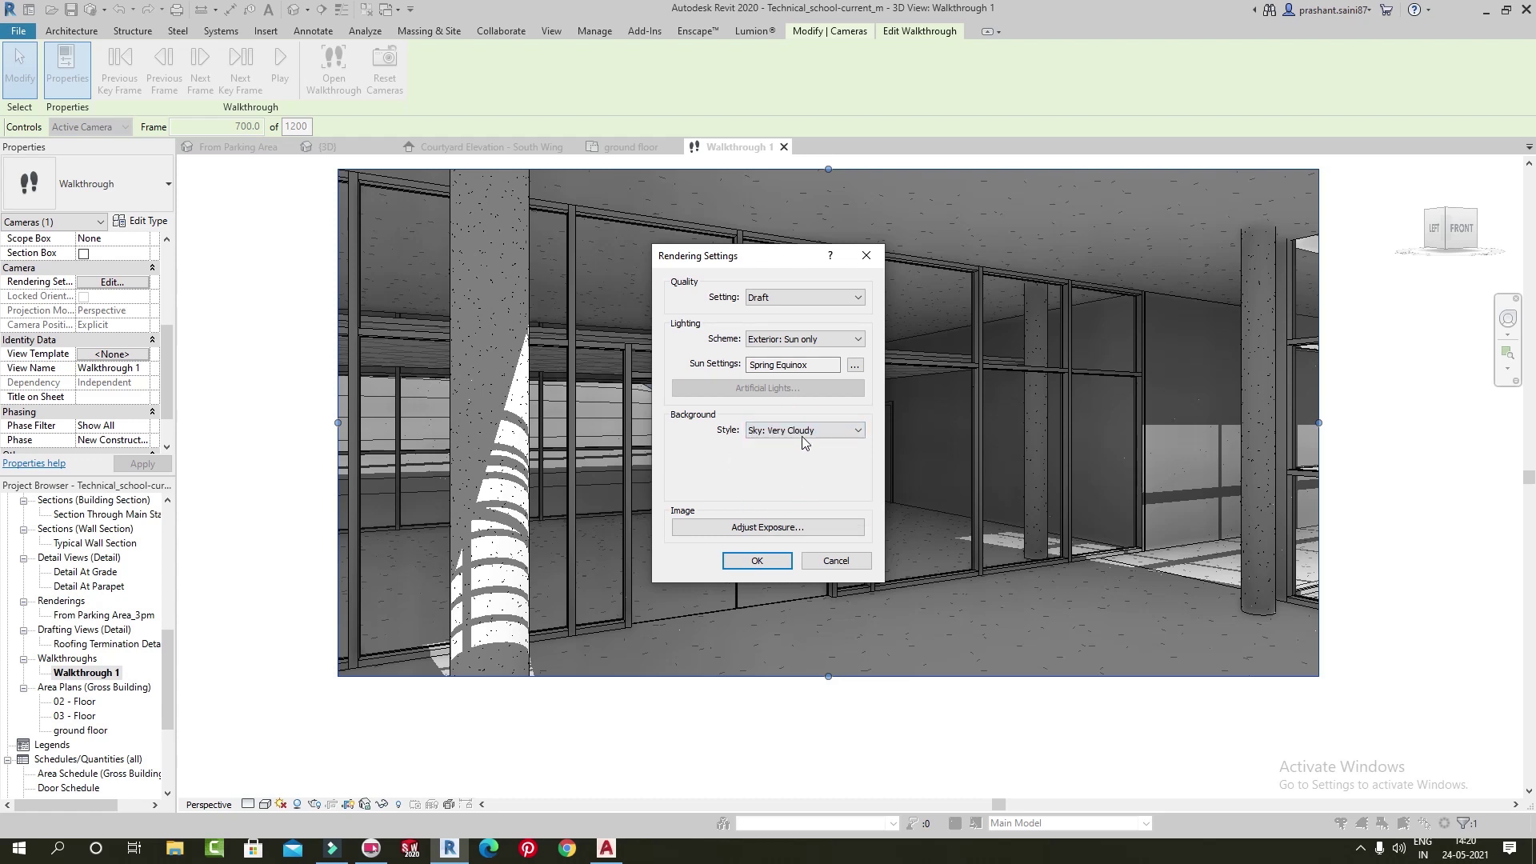
{"action": "left_click_drag", "start_coordinate": [758, 263], "coordinate": [1043, 242]}
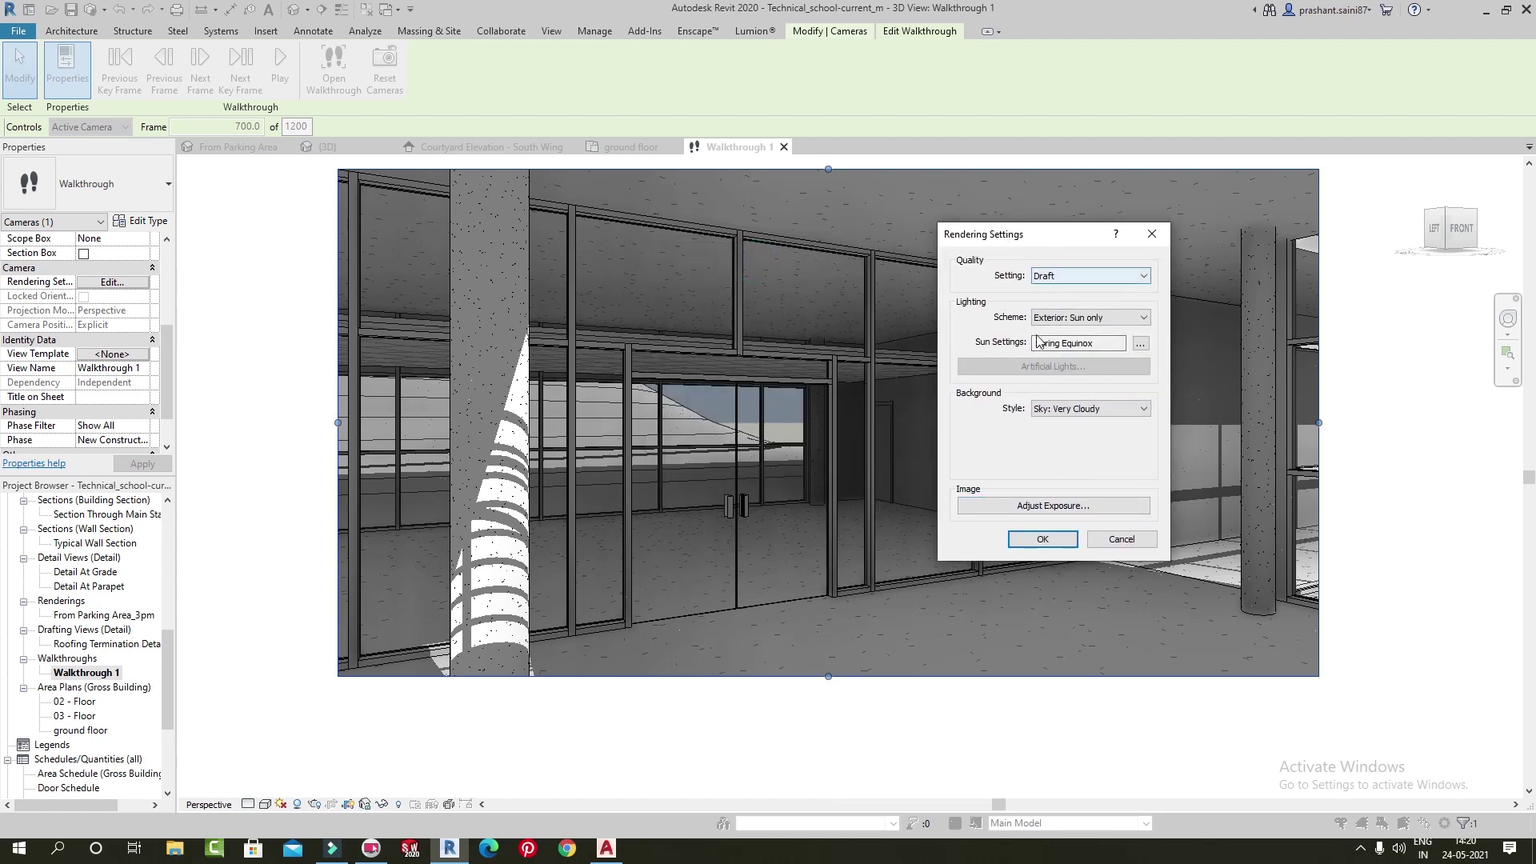
{"action": "left_click", "coordinate": [1032, 513]}
{"action": "type", "text": "1.5"}
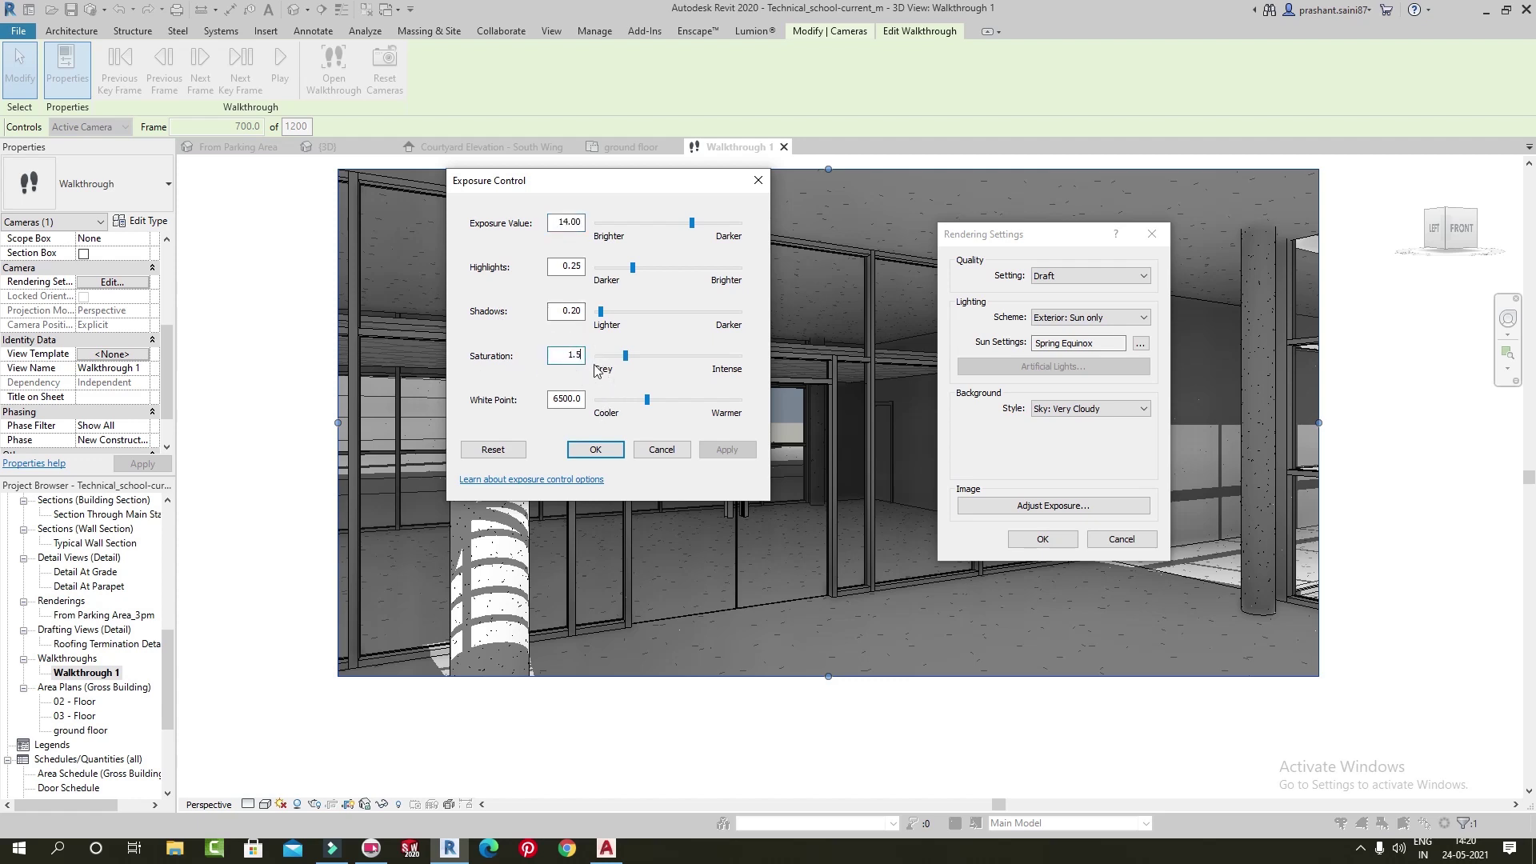
{"action": "left_click", "coordinate": [589, 453]}
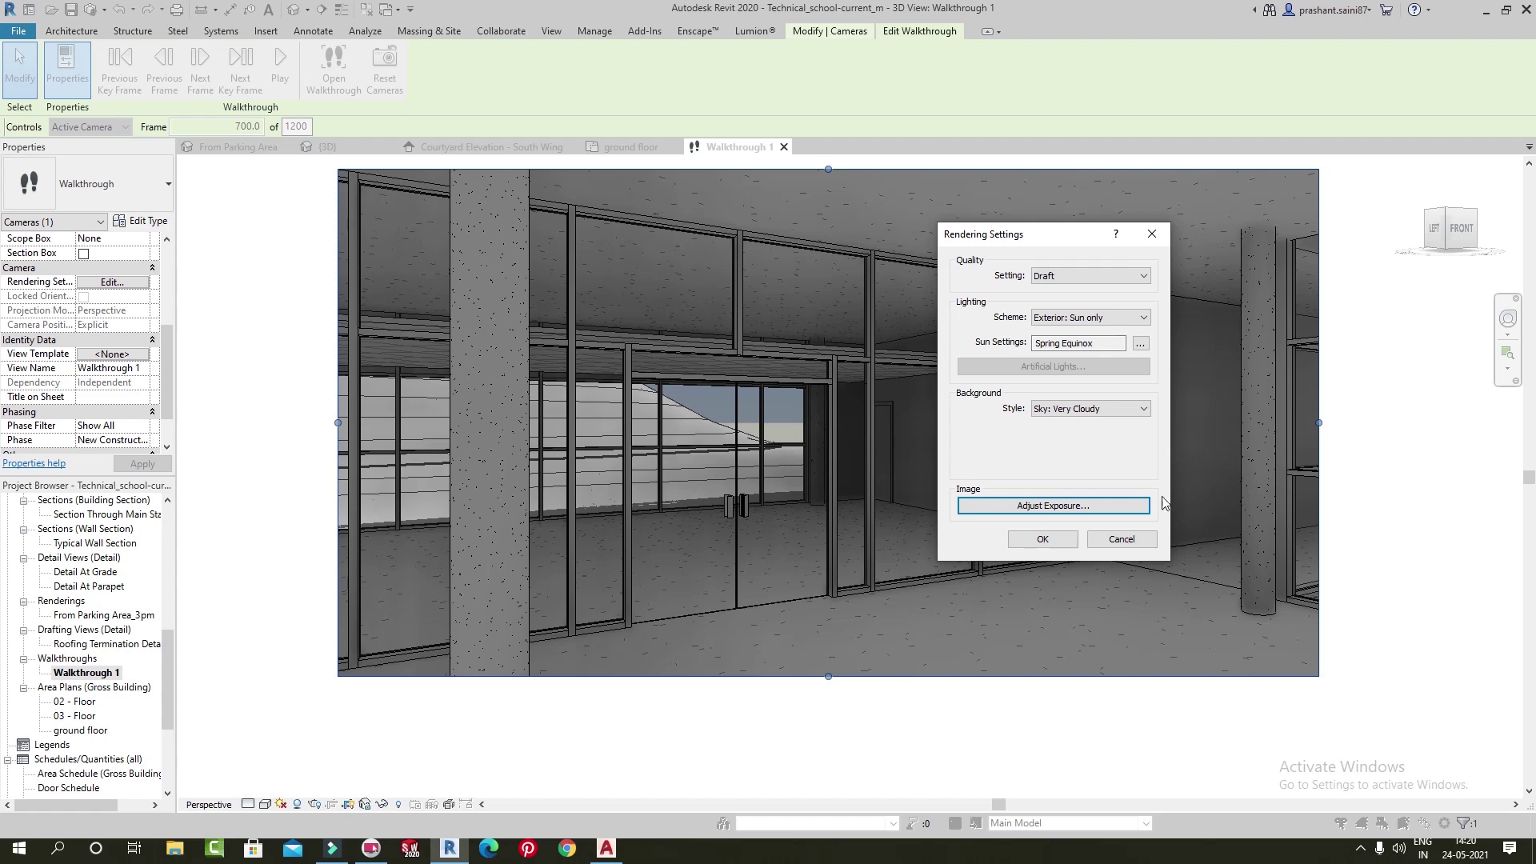
{"action": "left_click", "coordinate": [1041, 541]}
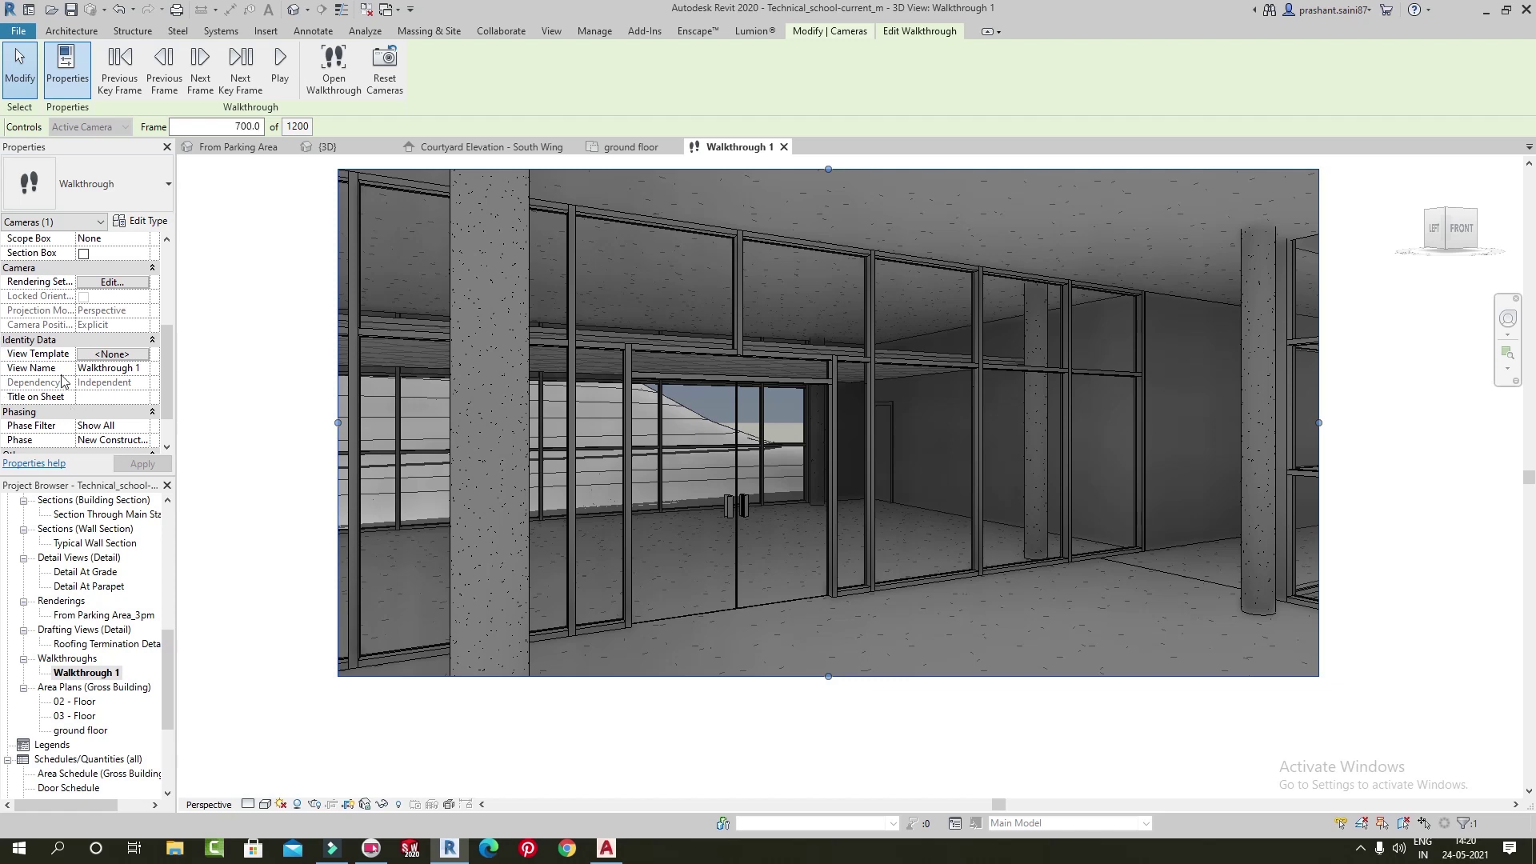
Rename the walkthrough view to 'building' and play it back from frame 700
{"action": "left_click", "coordinate": [136, 368]}
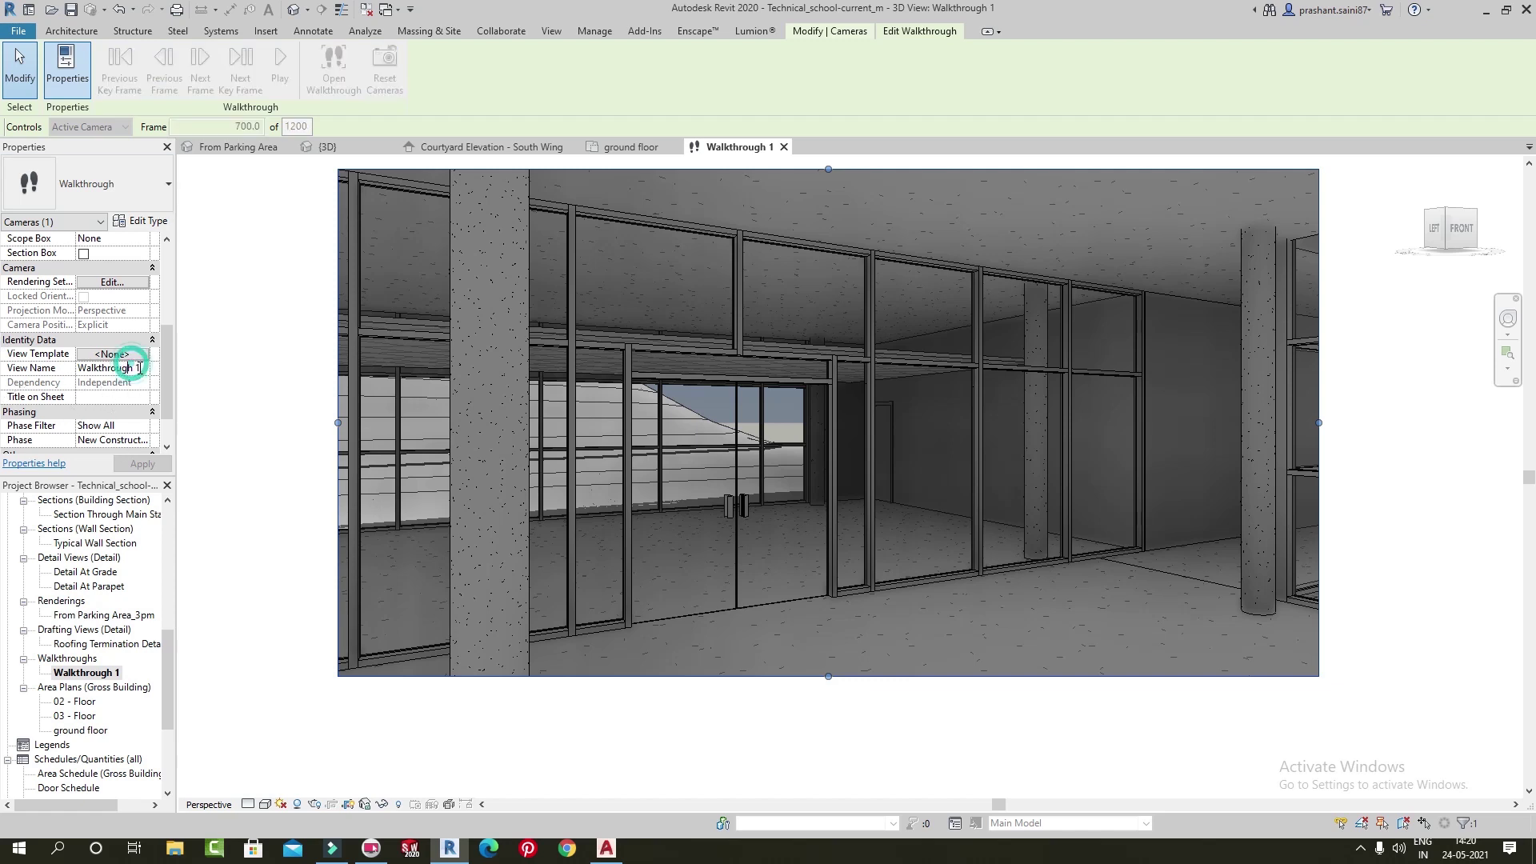
{"action": "type", "text": "building"}
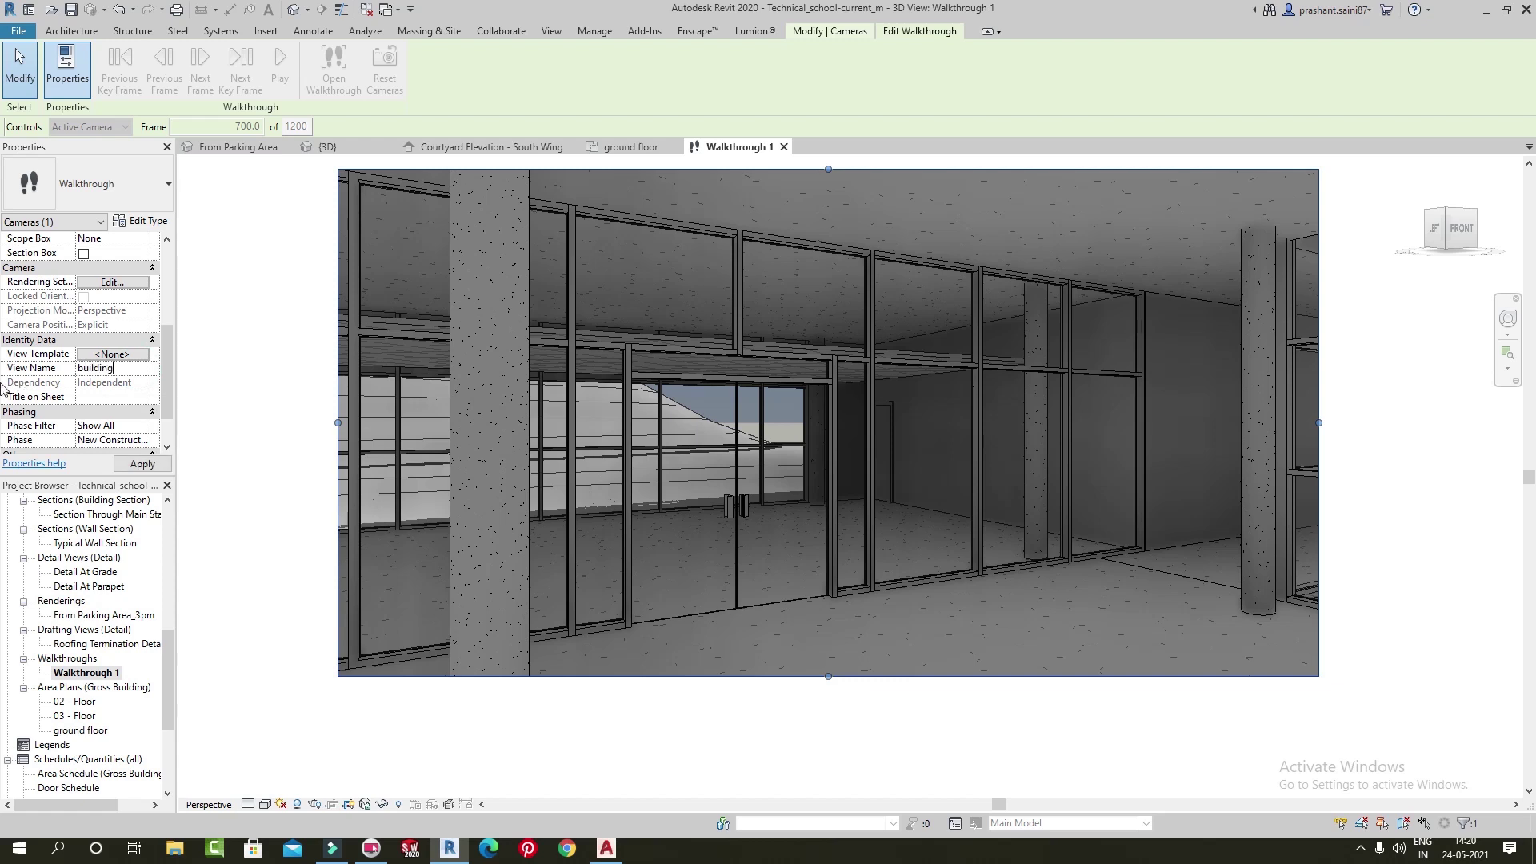
{"action": "key", "text": "Return"}
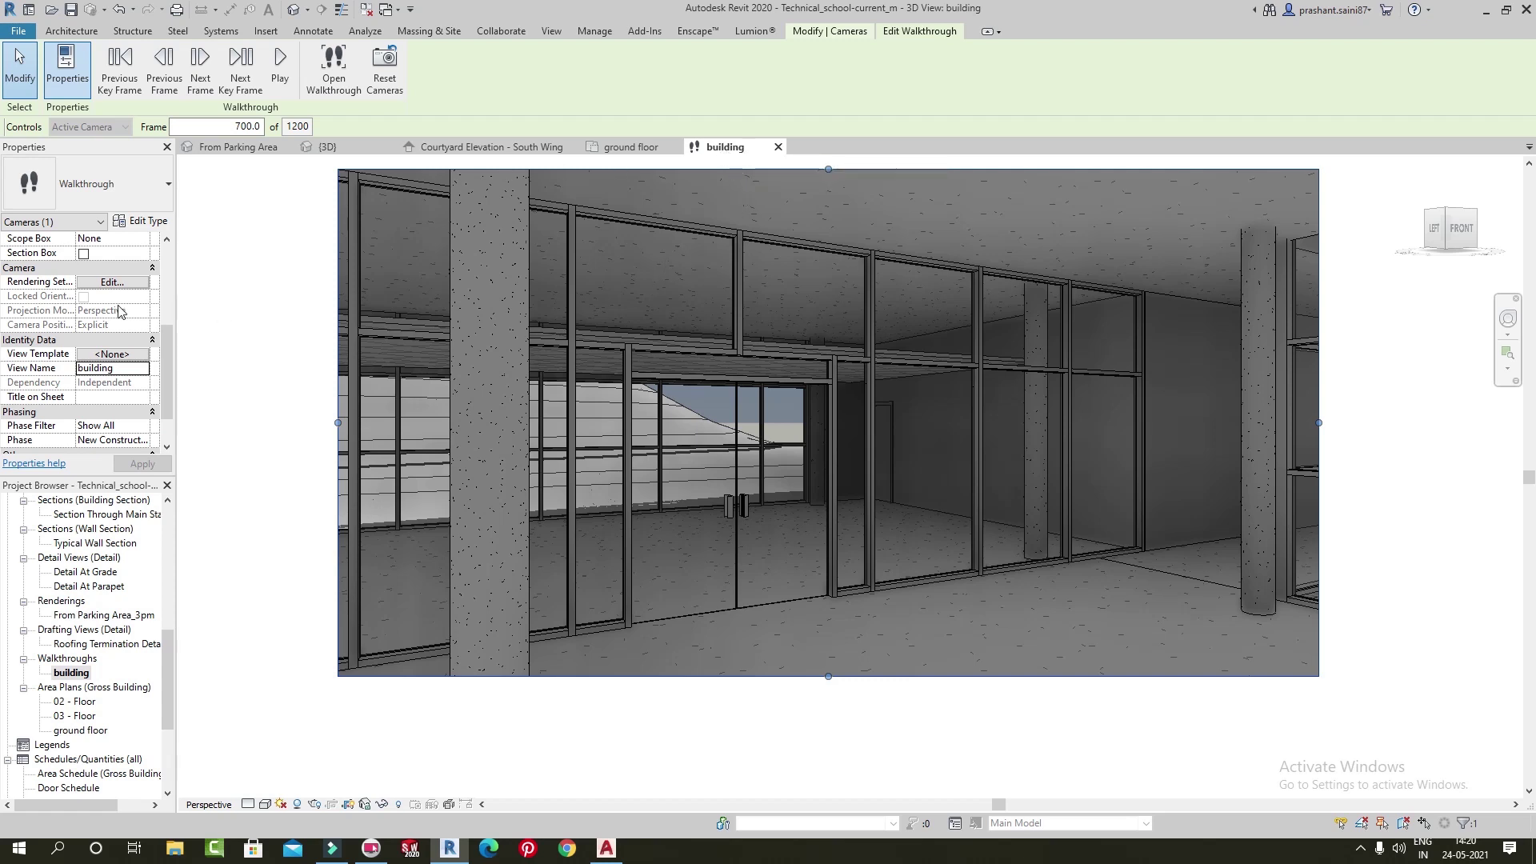
{"action": "scroll", "coordinate": [158, 355], "scroll_direction": "up", "scroll_amount": 5}
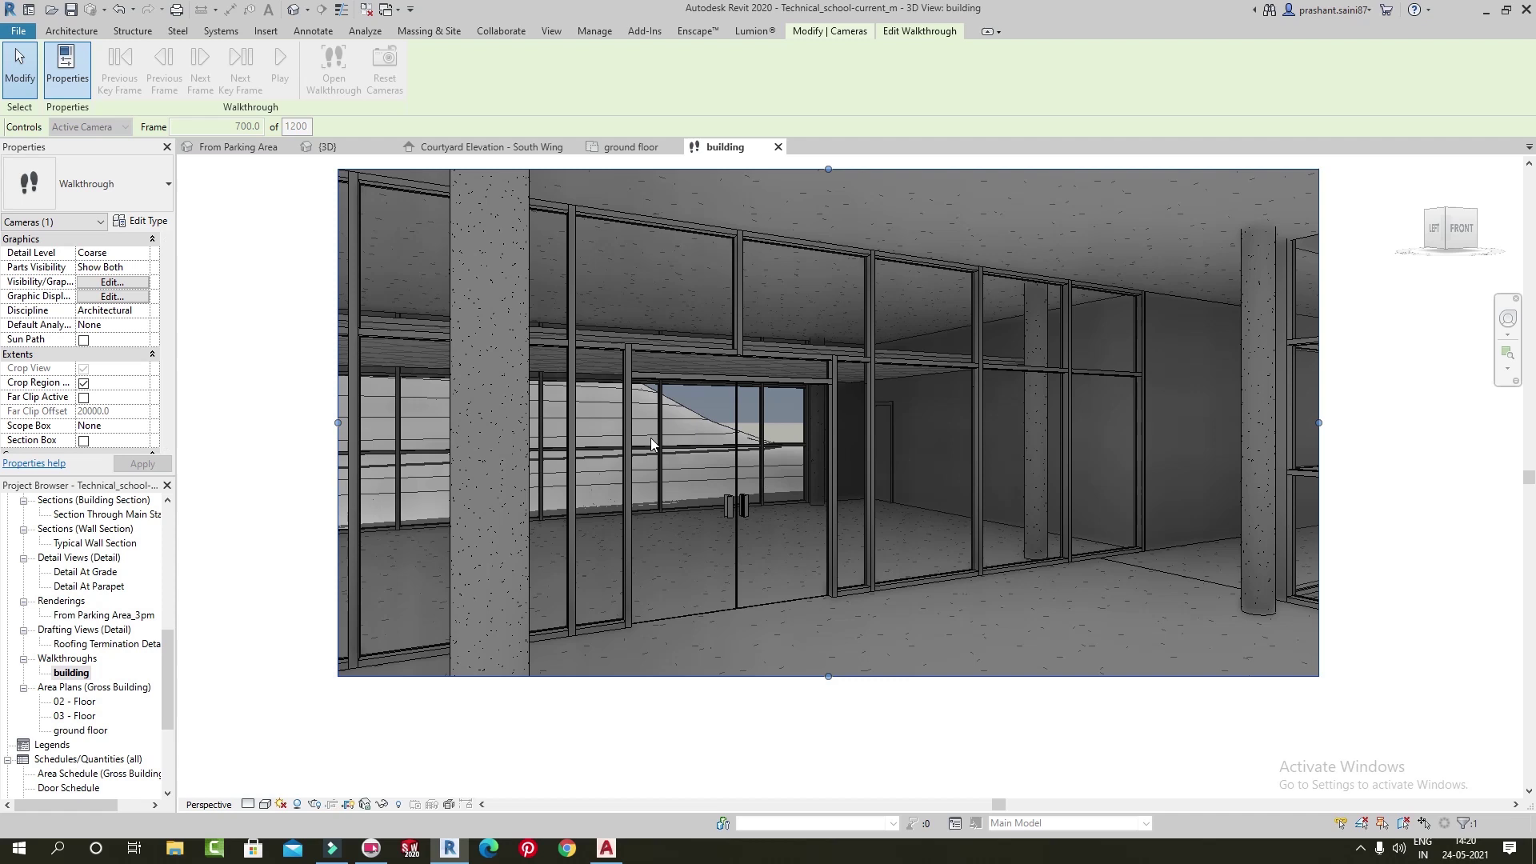
{"action": "left_click", "coordinate": [288, 61]}
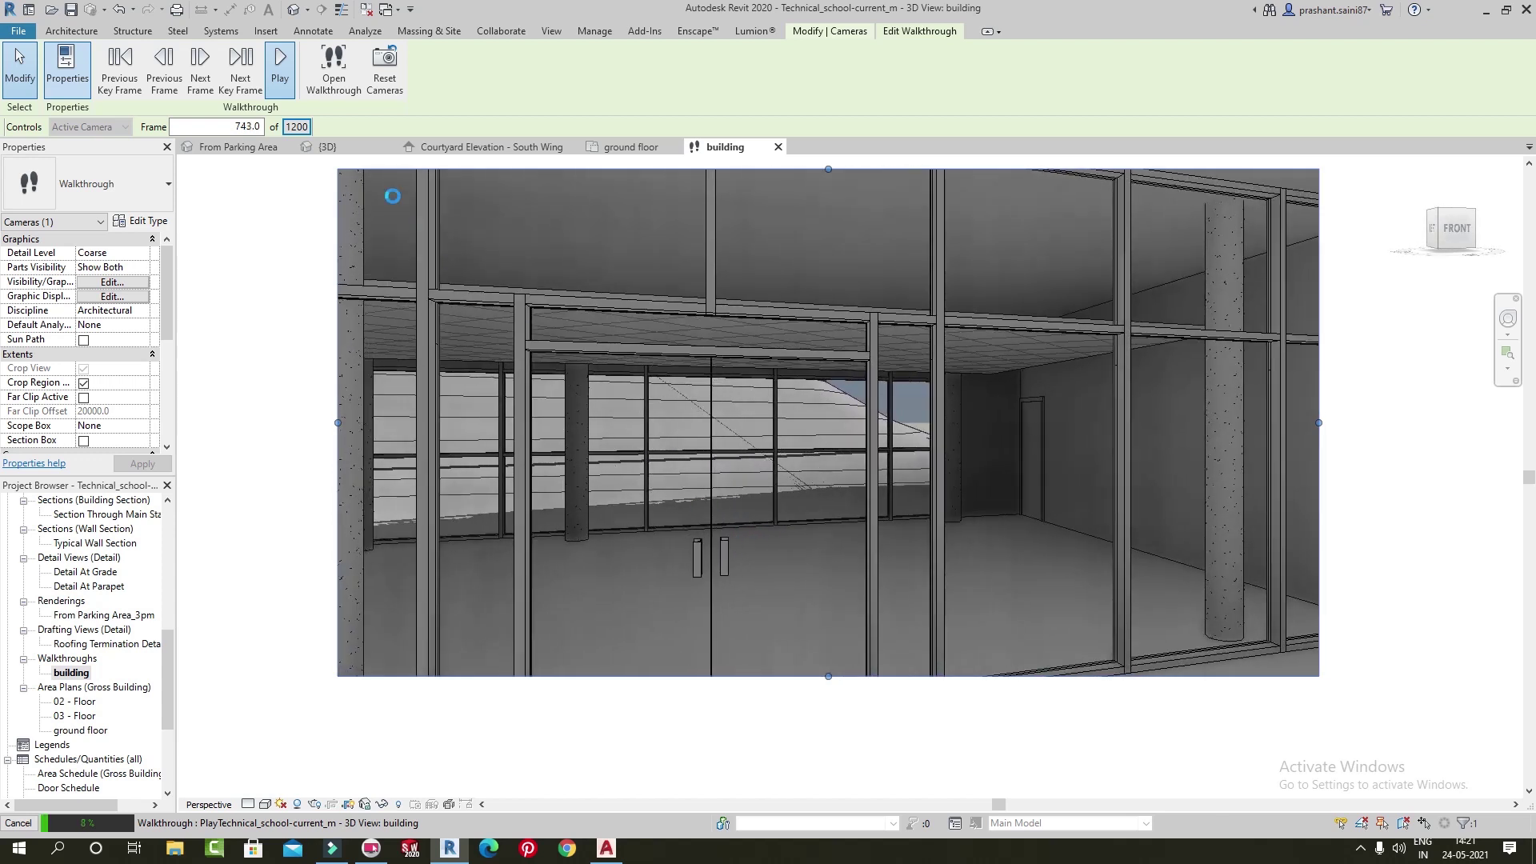
Stop the walkthrough playback, confirming Yes to end it
{"action": "key", "text": "Escape"}
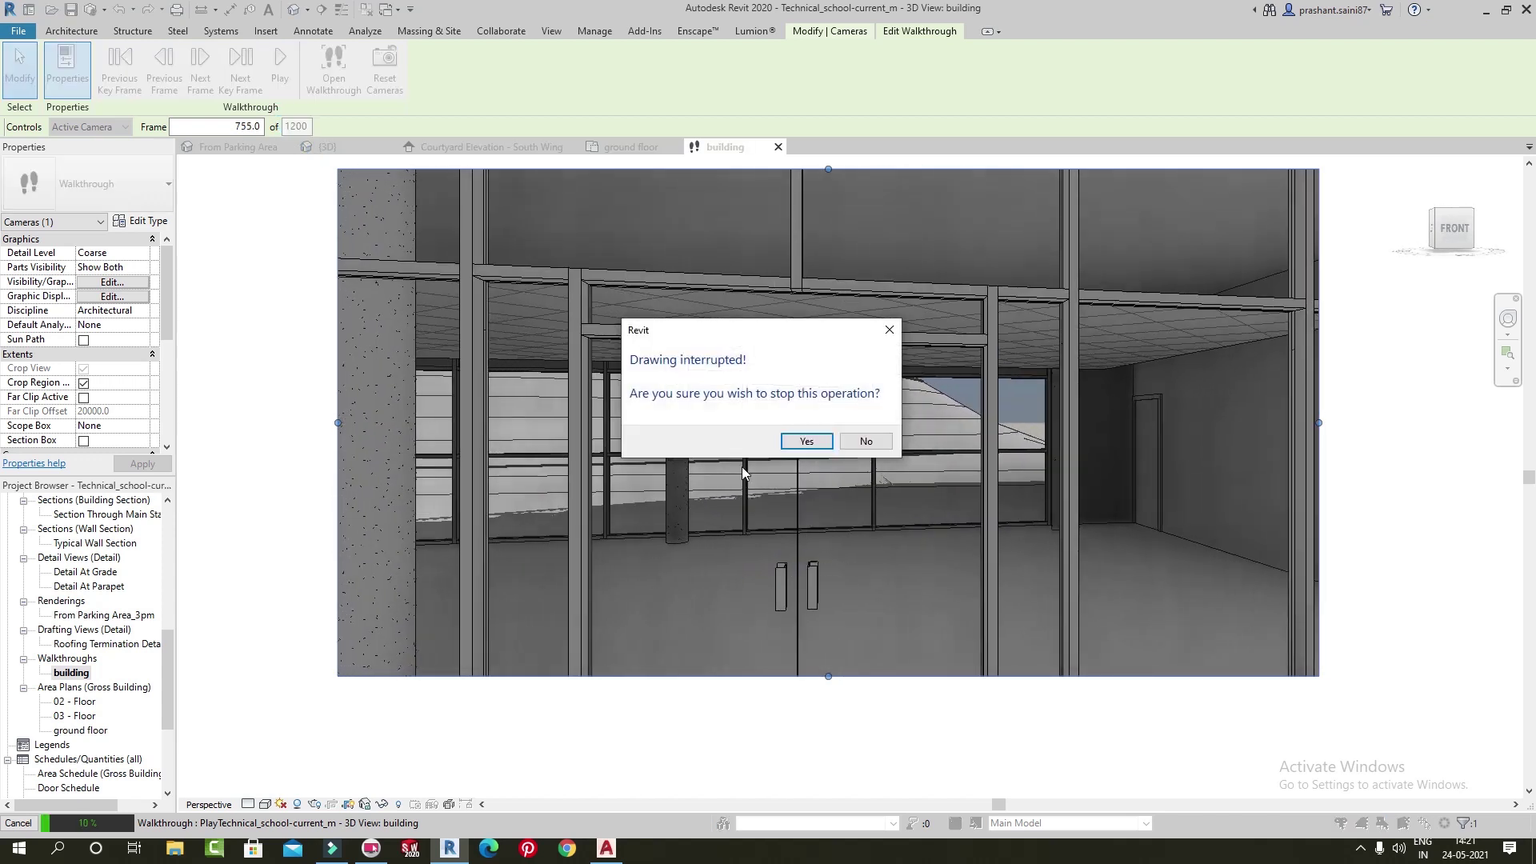
{"action": "left_click", "coordinate": [803, 442]}
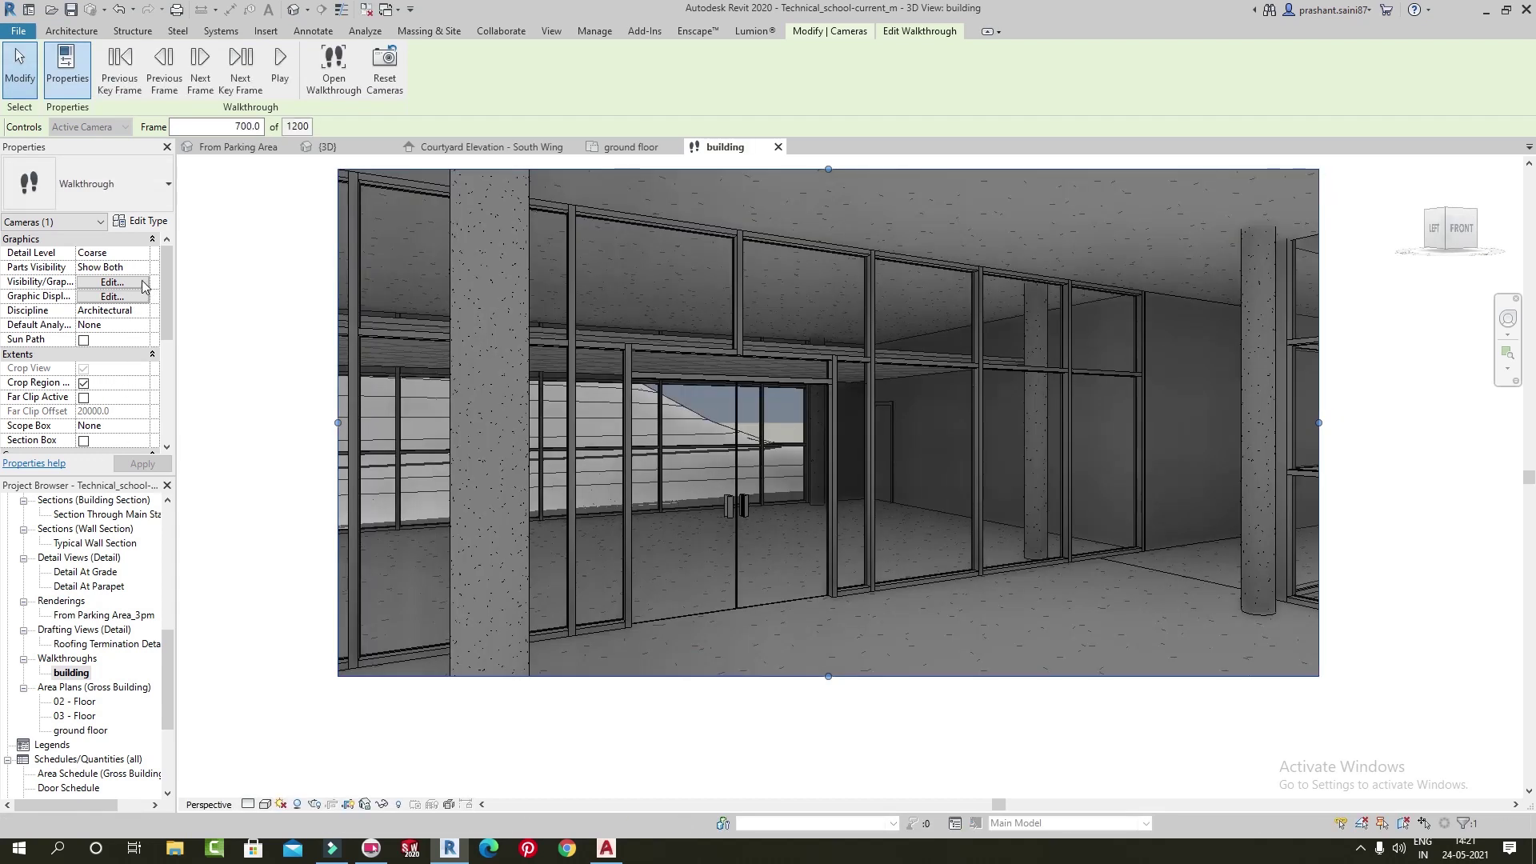
{"action": "left_click", "coordinate": [116, 298]}
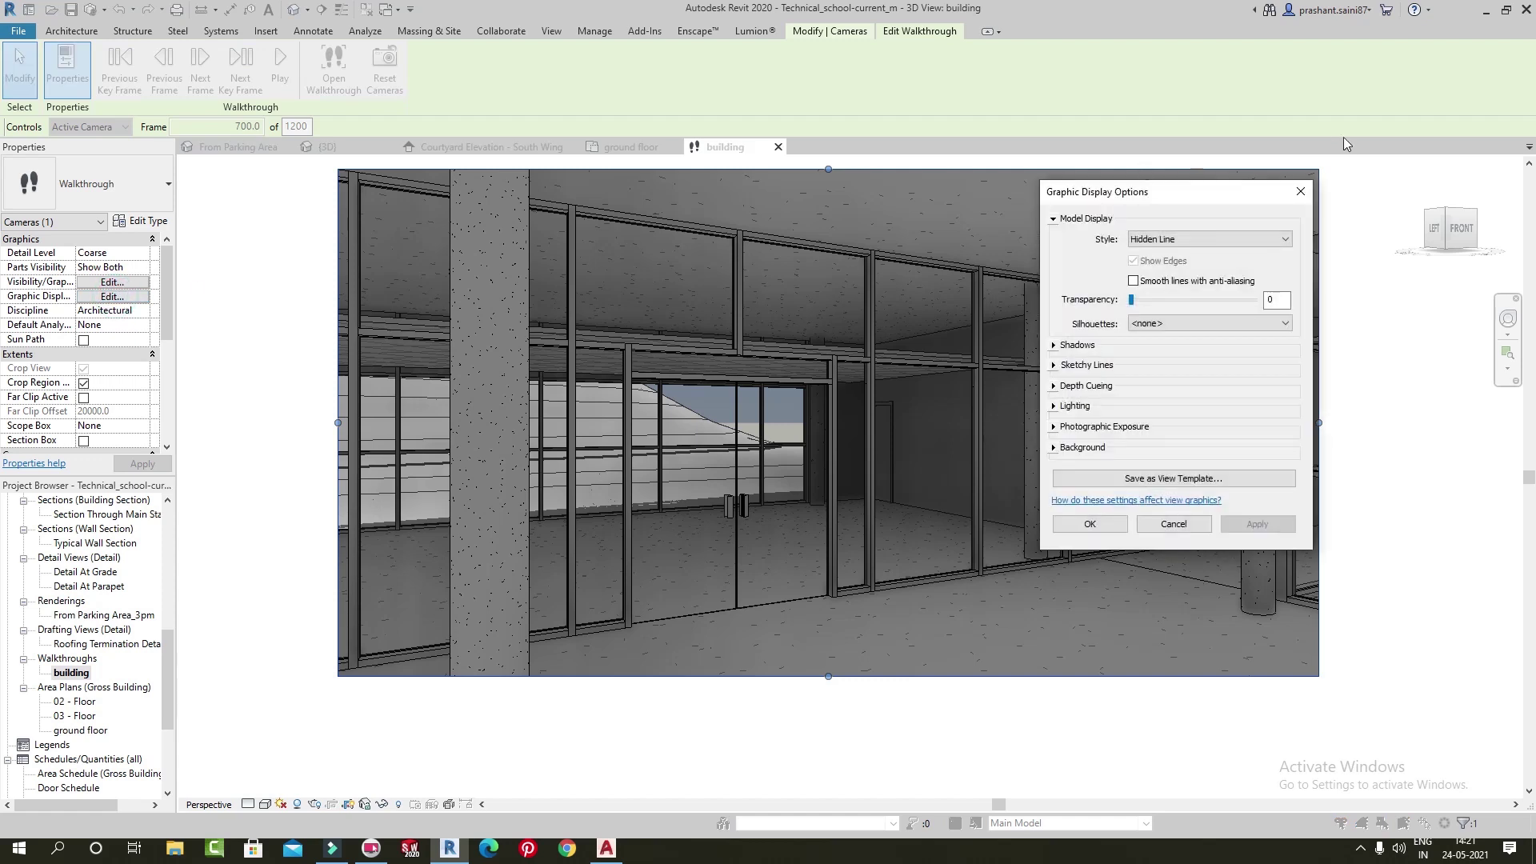
{"action": "left_click", "coordinate": [1300, 194]}
Make Furniture visible under Model Categories in Visibility/Graphics, then restart playback
{"action": "left_click", "coordinate": [112, 281]}
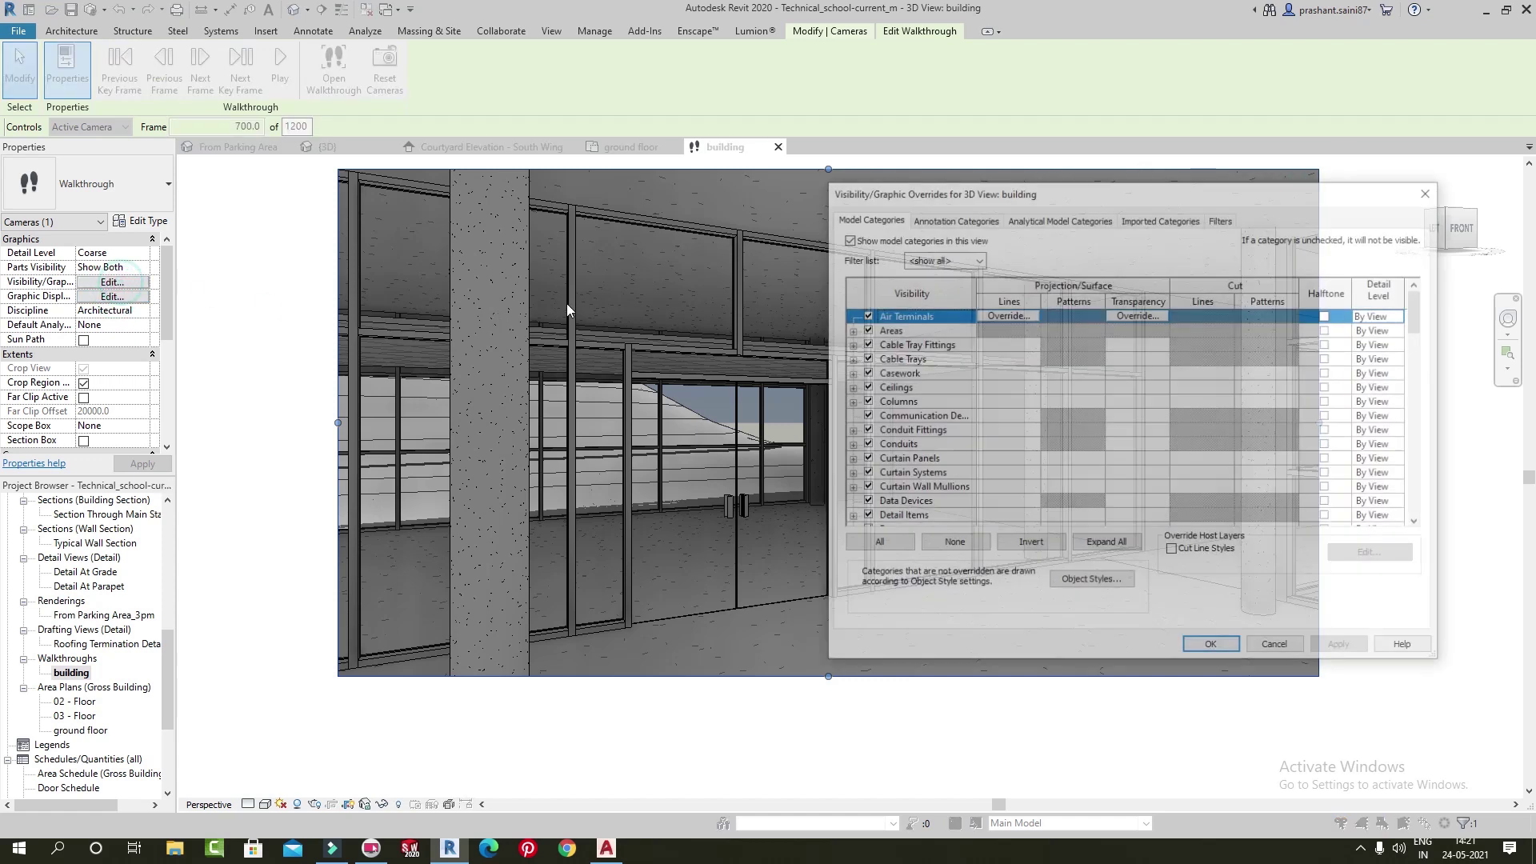
{"action": "left_click", "coordinate": [907, 436]}
{"action": "scroll", "coordinate": [900, 472], "scroll_direction": "down", "scroll_amount": 4}
{"action": "left_click", "coordinate": [897, 496]}
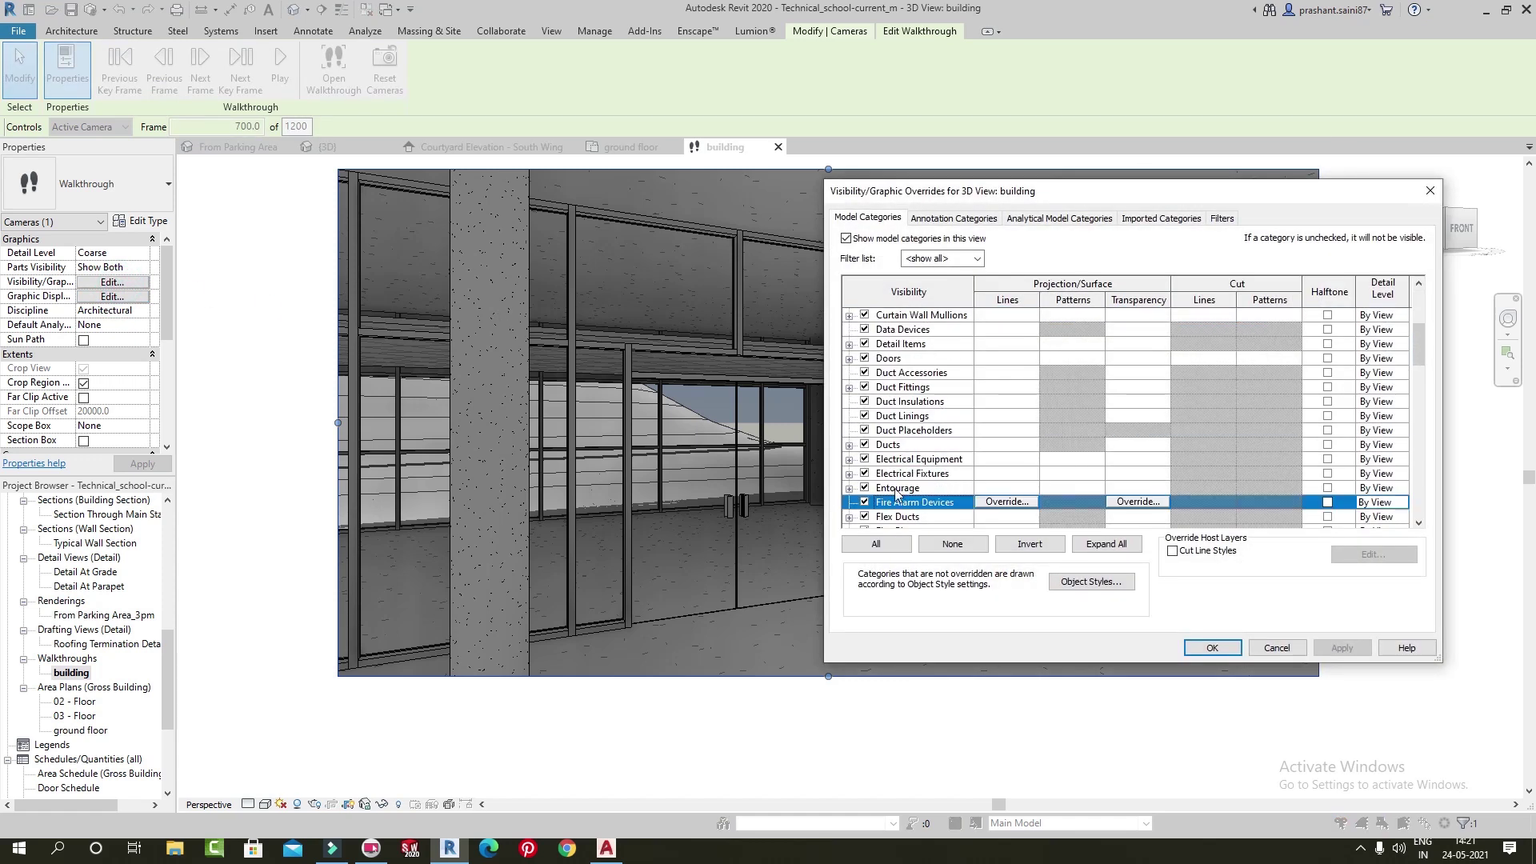
{"action": "key", "text": "Down"}
{"action": "key", "text": "Down"}
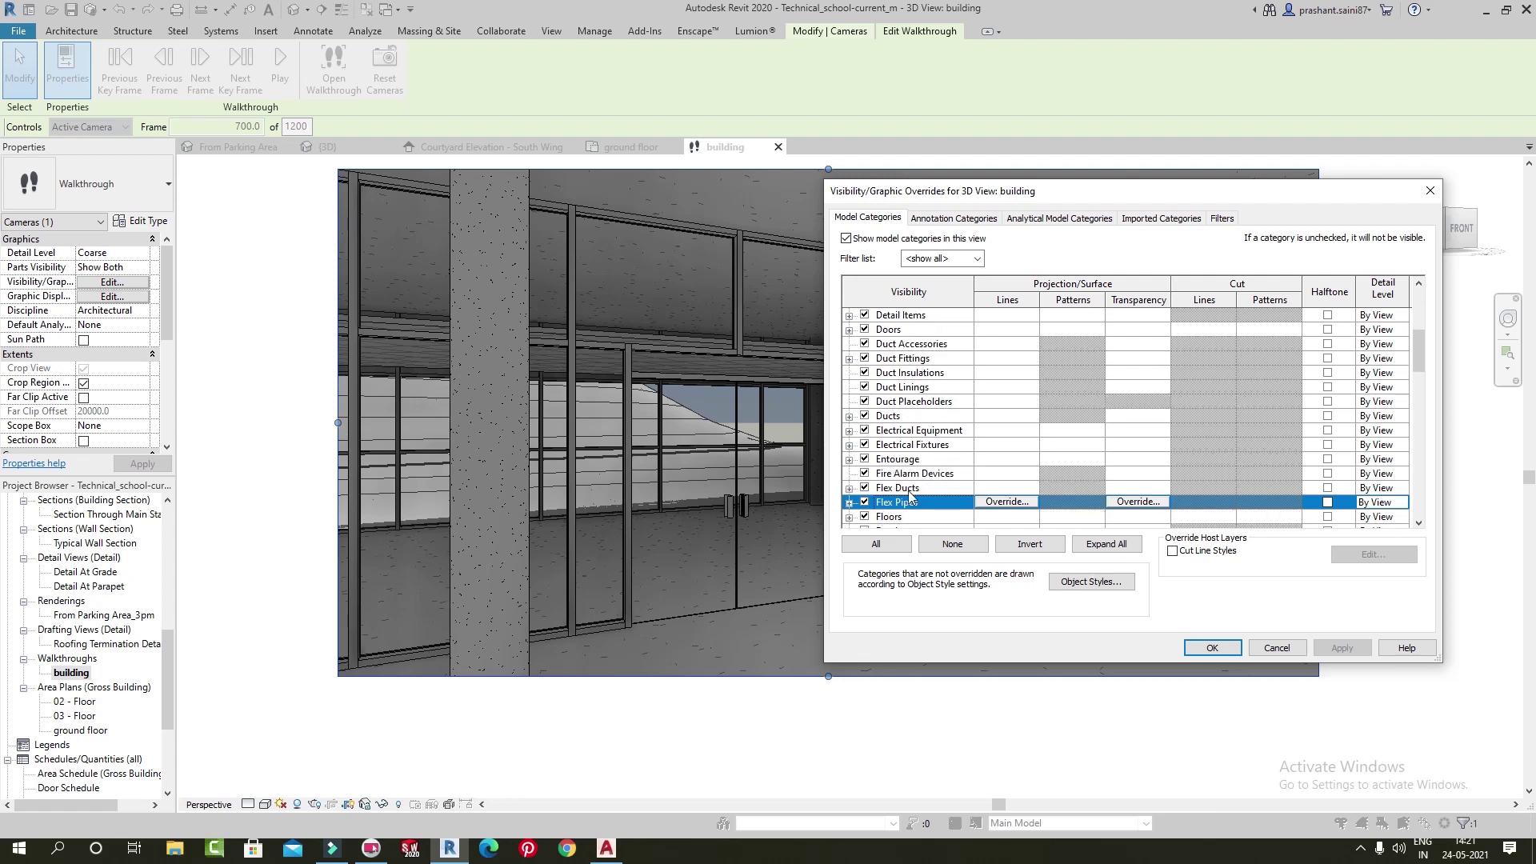
{"action": "scroll", "coordinate": [909, 496], "scroll_direction": "down", "scroll_amount": 2}
{"action": "left_click", "coordinate": [864, 474]}
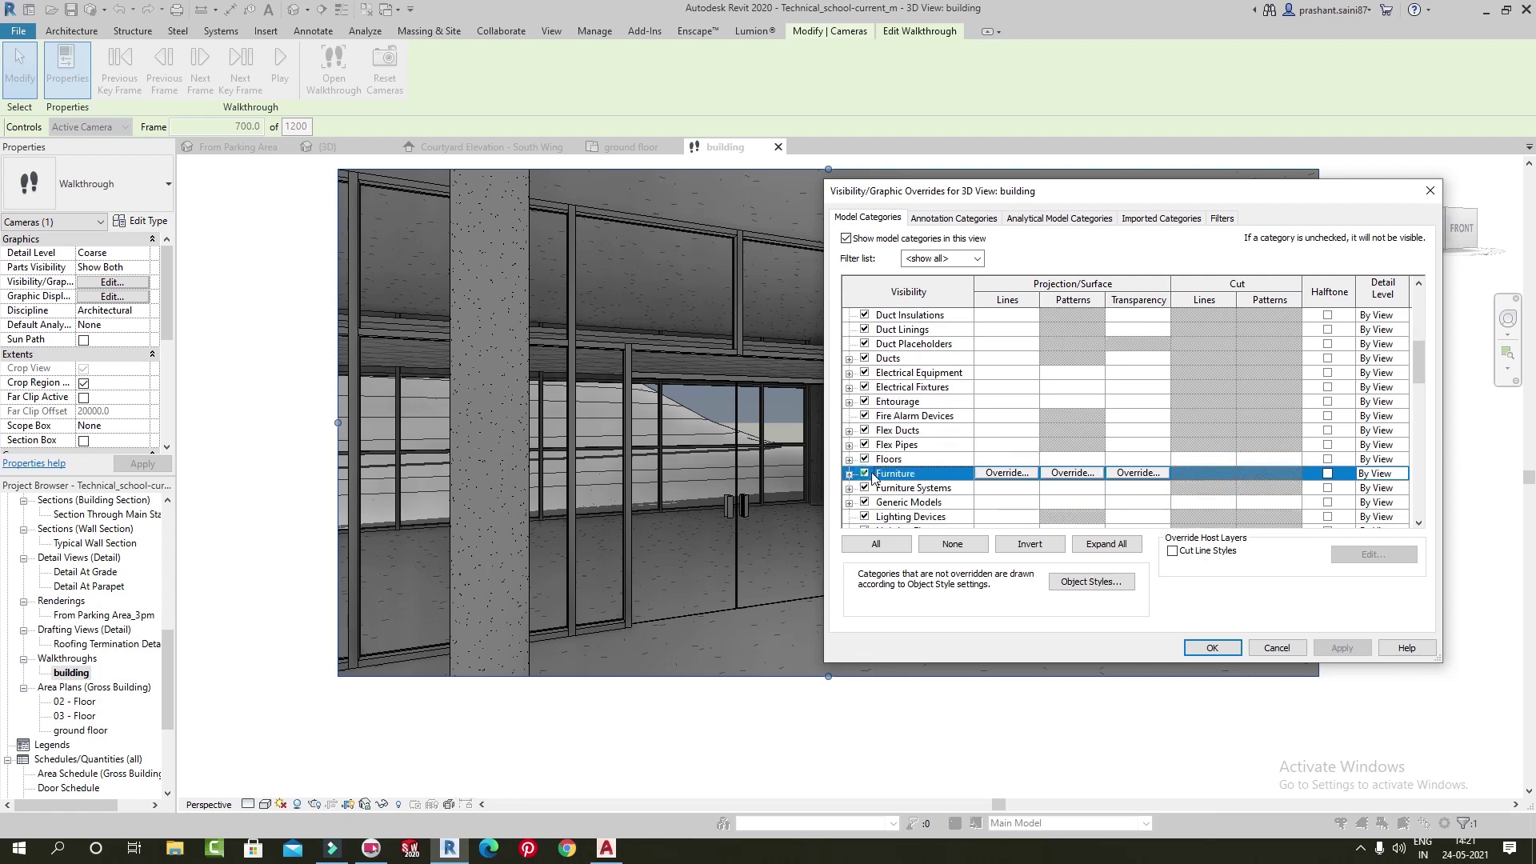
{"action": "left_click", "coordinate": [1209, 647]}
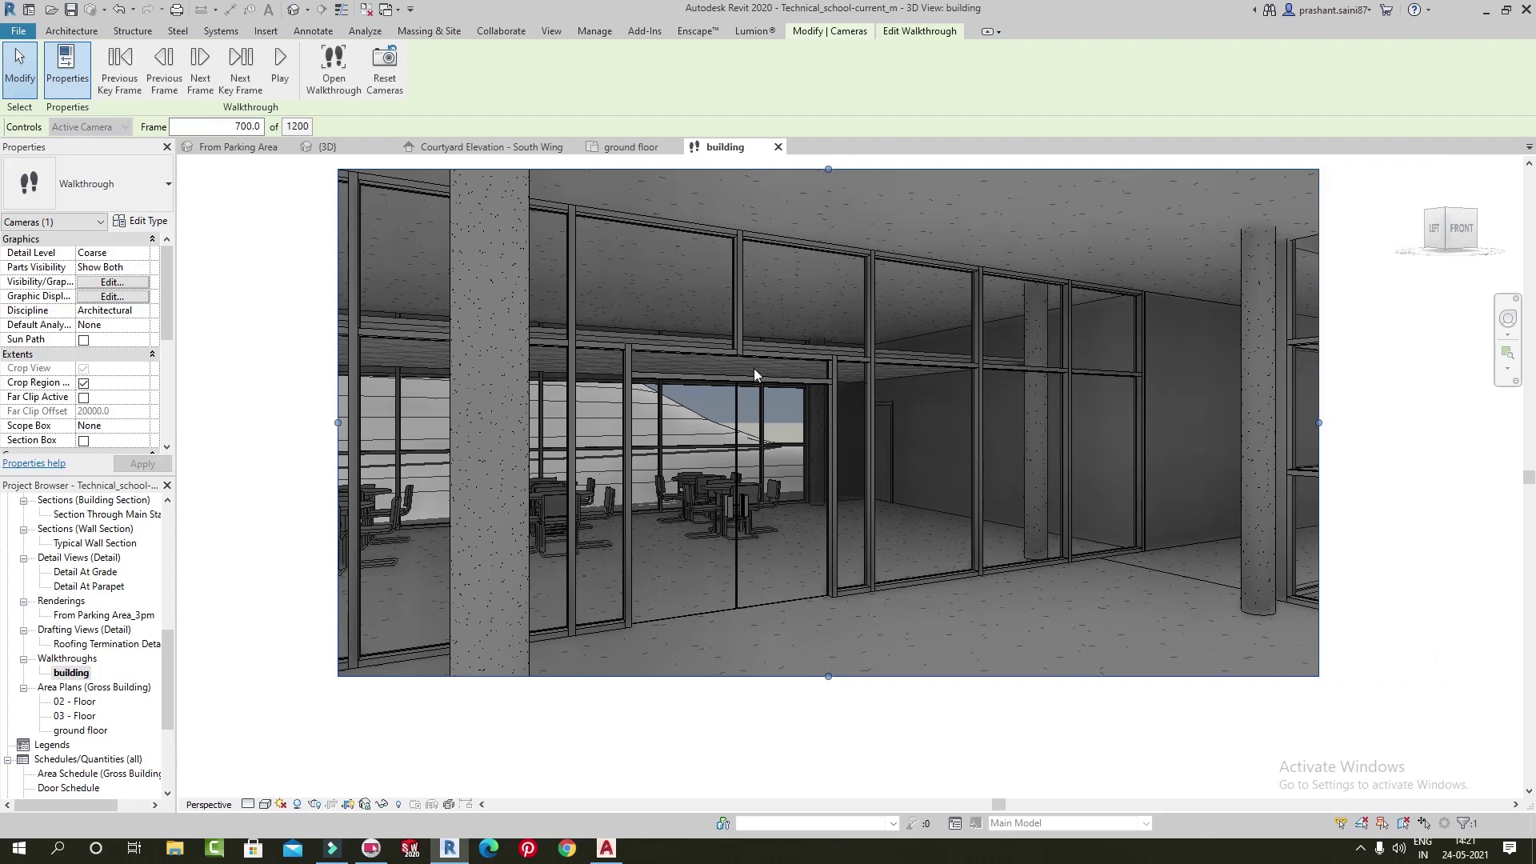
{"action": "left_click", "coordinate": [285, 59]}
Let the furnished walkthrough play, then select the frame number at 700 of 1200
{"action": "left_click", "coordinate": [234, 124]}
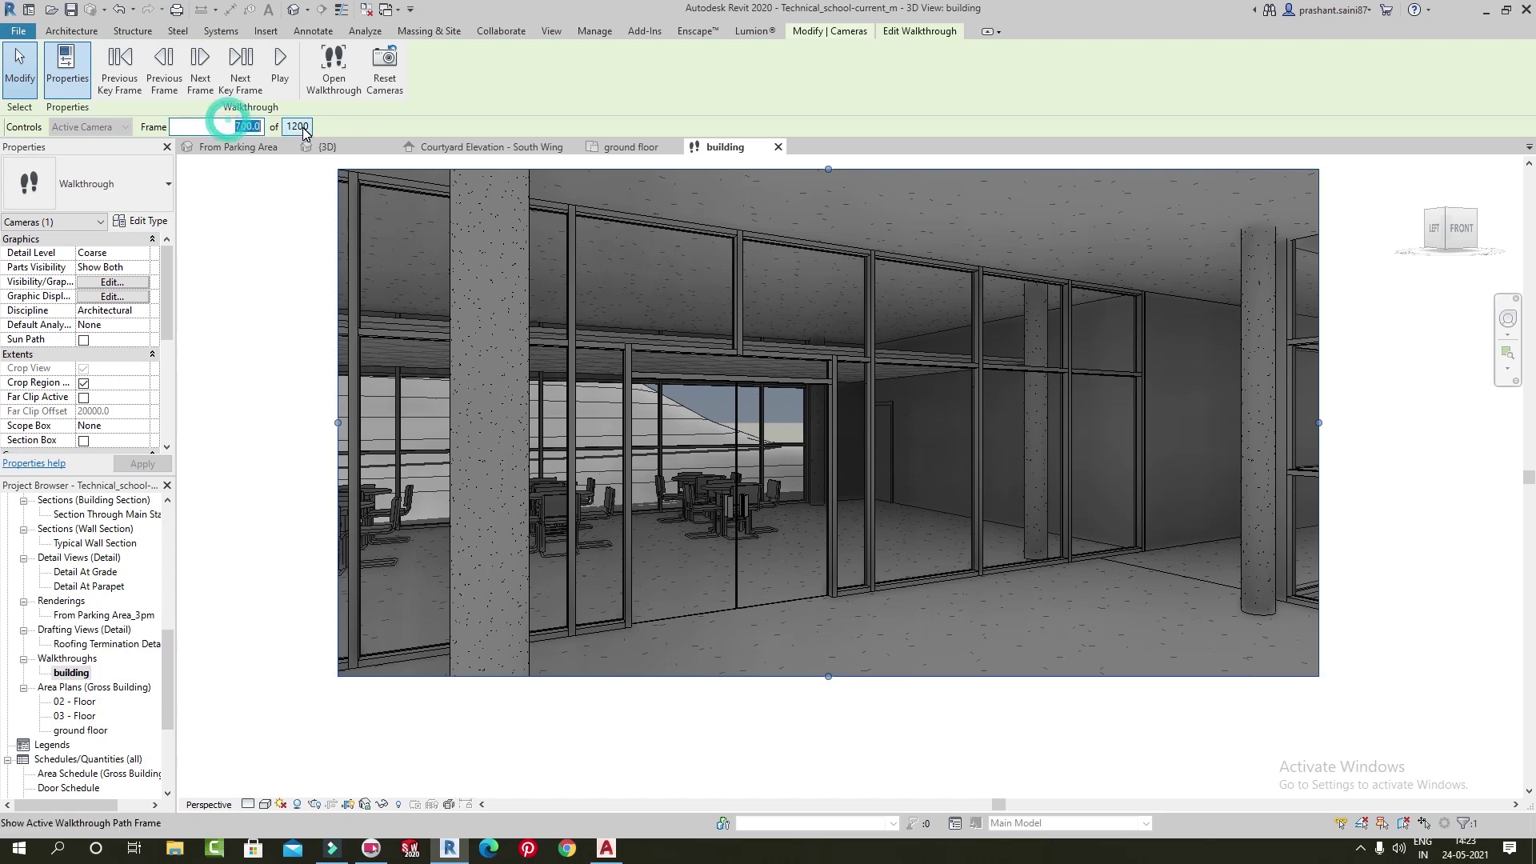
Jump the walkthrough back to frame 1 and begin exporting it from the File menu
{"action": "type", "text": "1"}
{"action": "key", "text": "Return"}
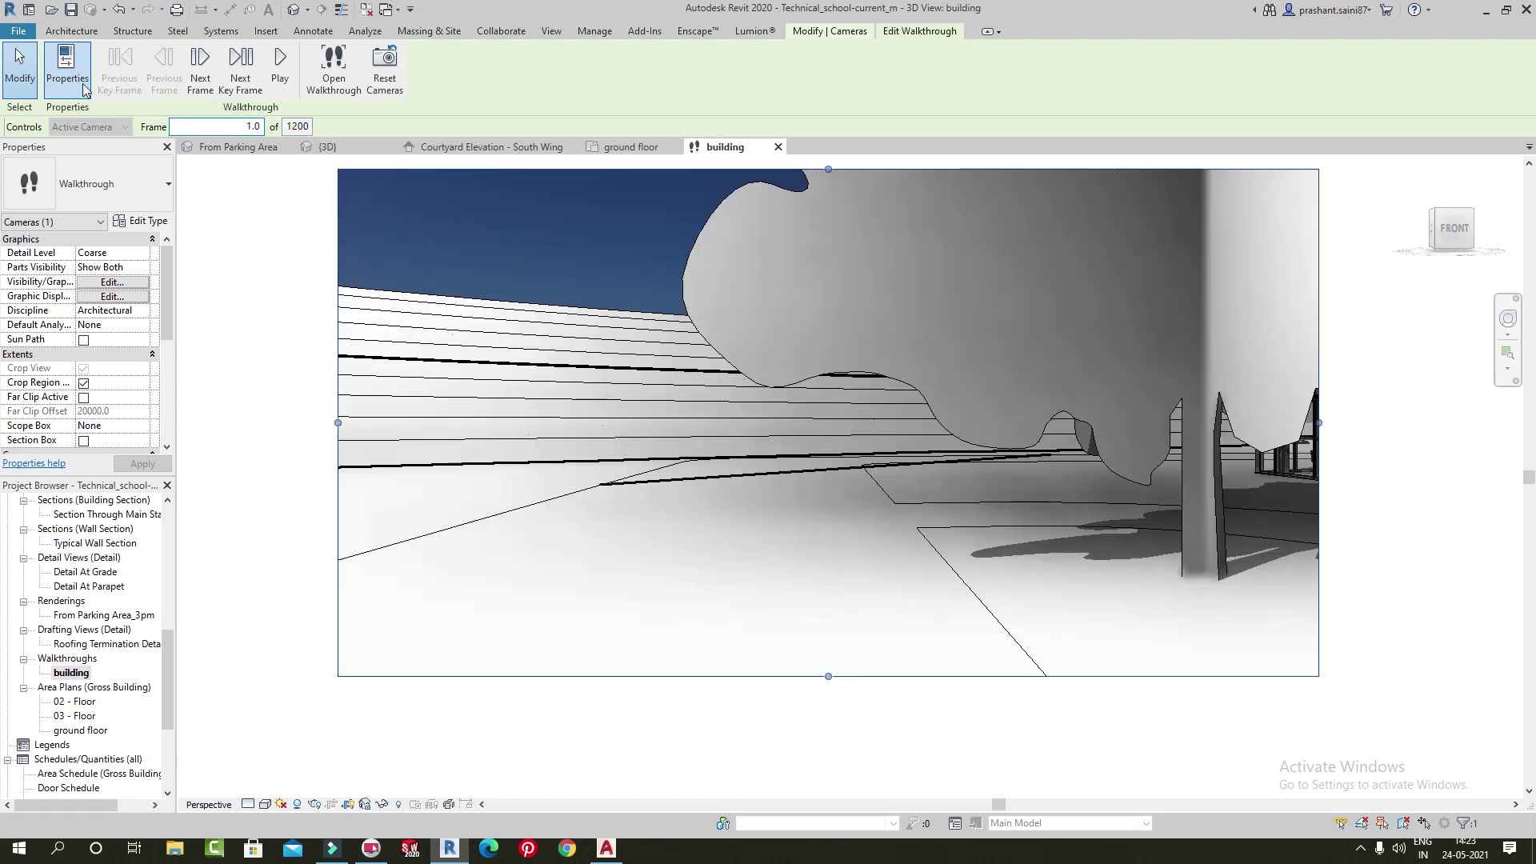
{"action": "left_click", "coordinate": [14, 32]}
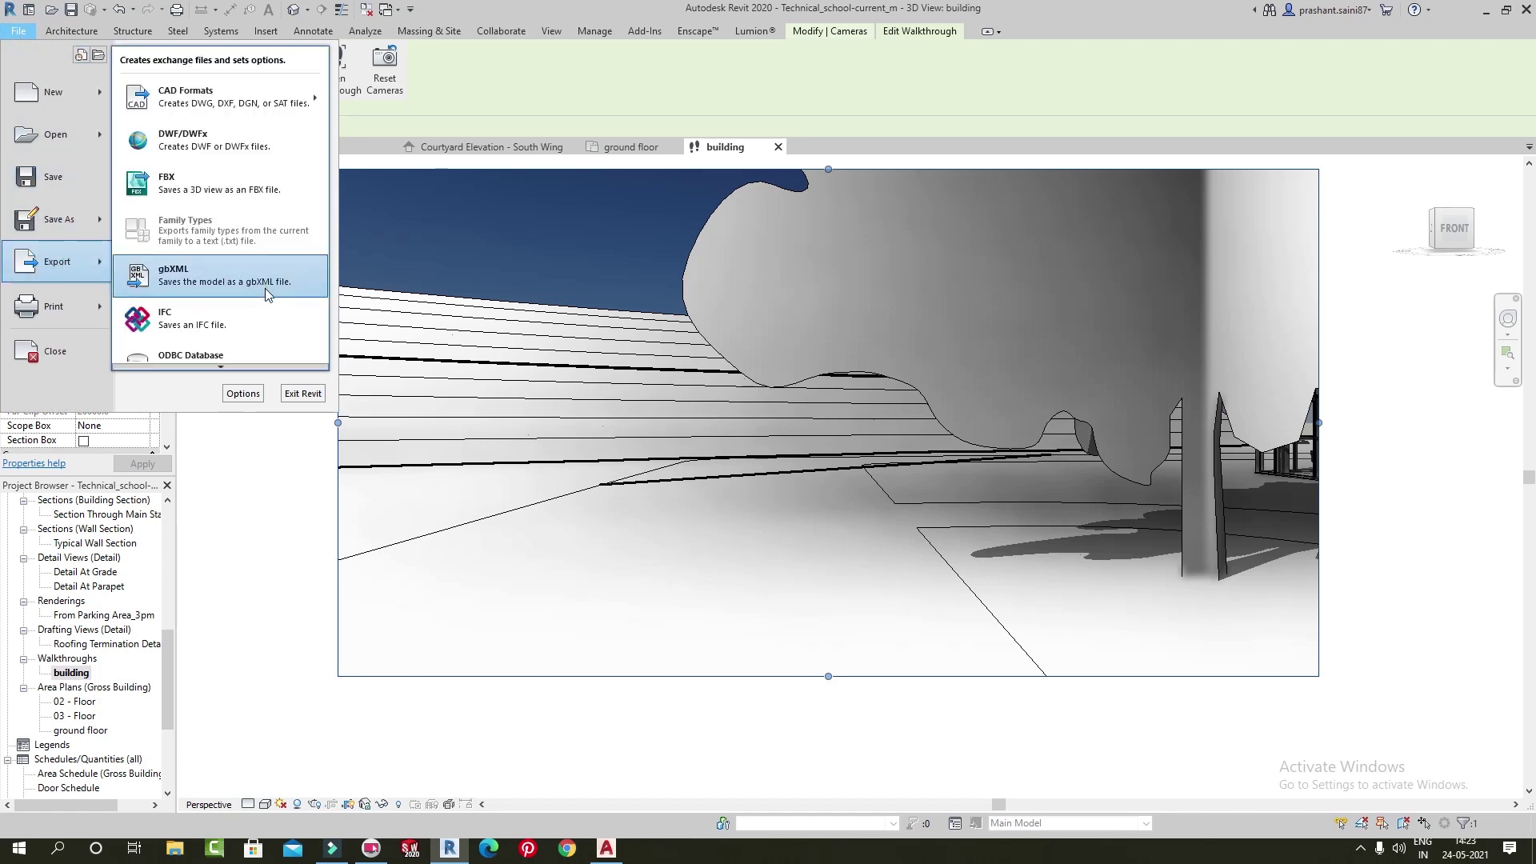
{"action": "mouse_move", "coordinate": [56, 261]}
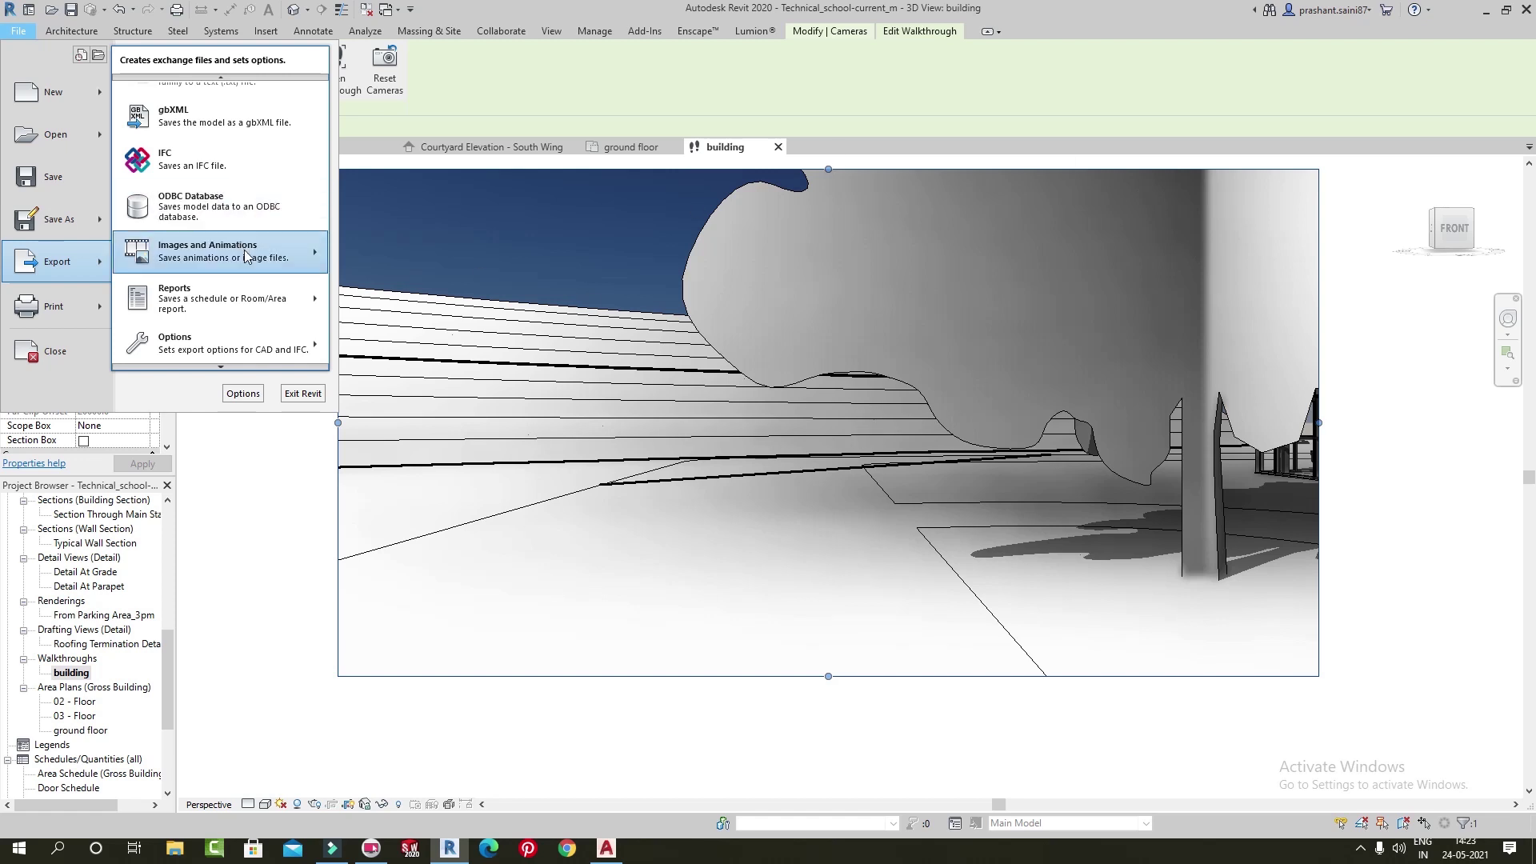
{"action": "mouse_move", "coordinate": [223, 251]}
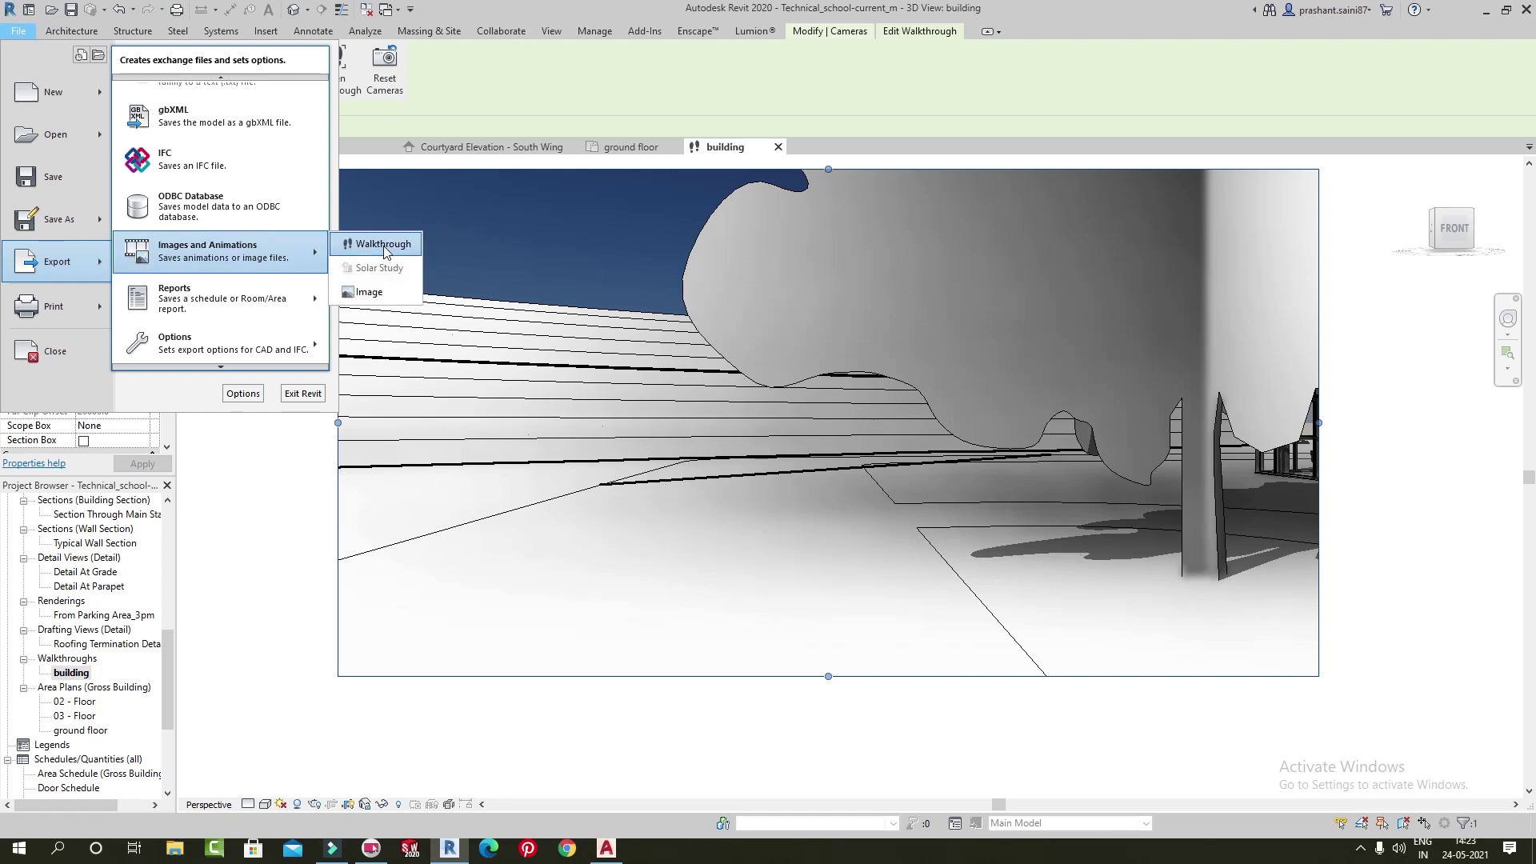
Choose video export and switch Length from a frame range to All frames
{"action": "left_click", "coordinate": [384, 246]}
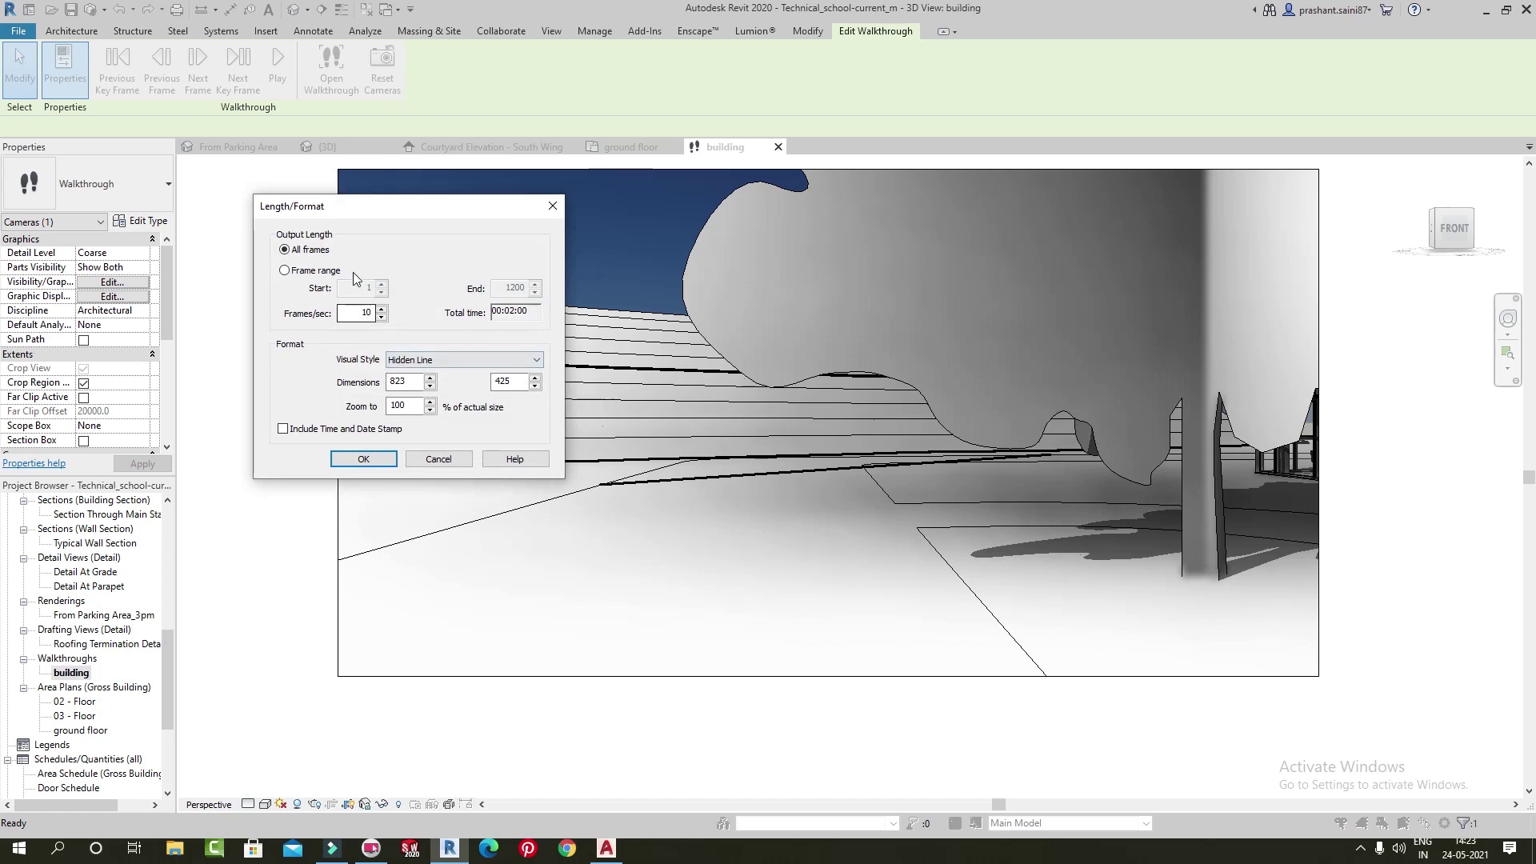
{"action": "left_click_drag", "start_coordinate": [358, 212], "coordinate": [662, 204]}
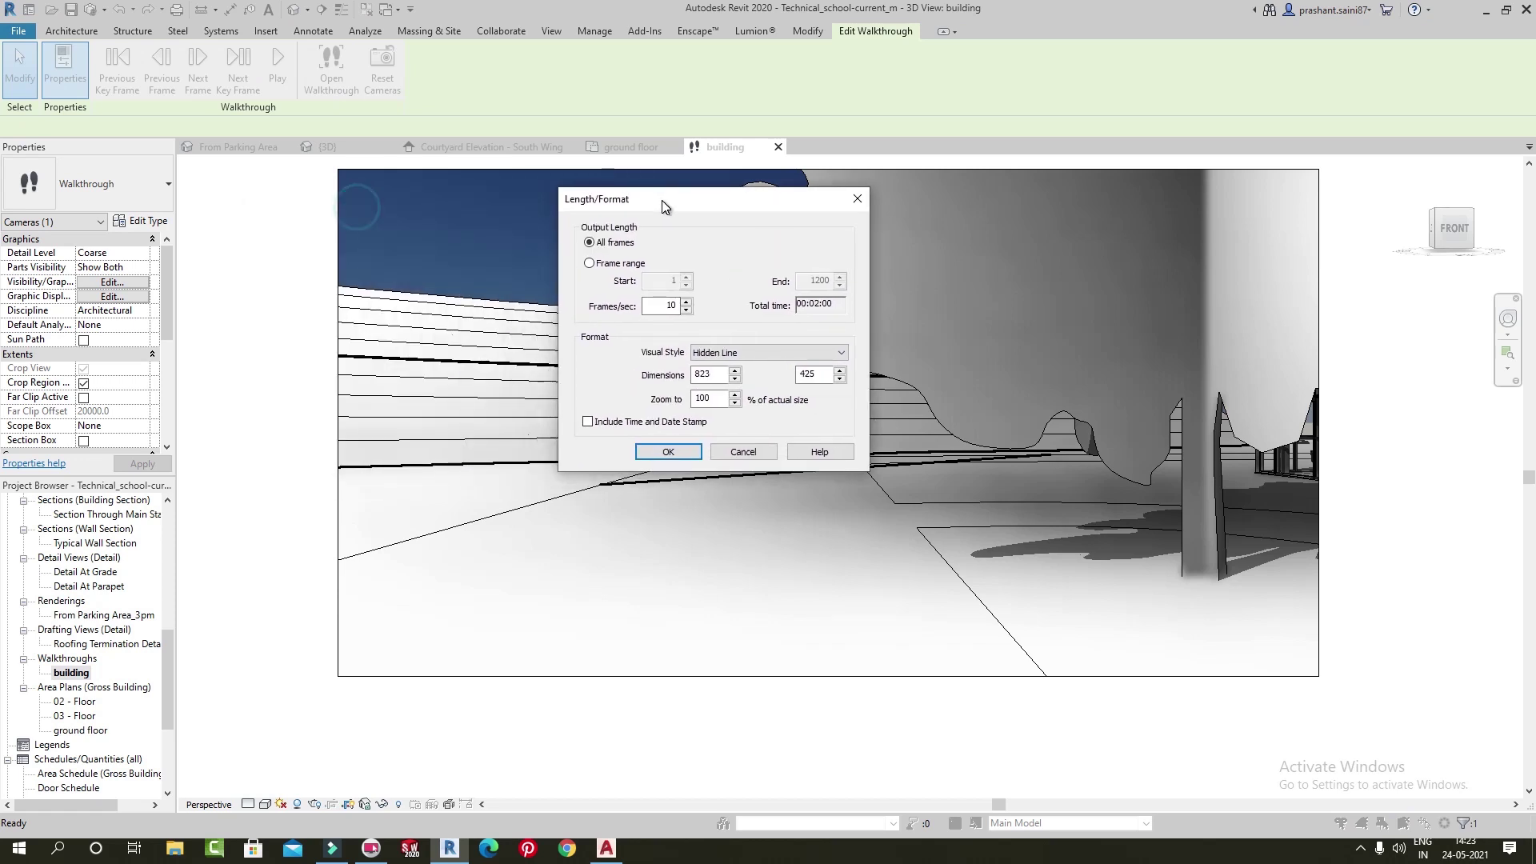
{"action": "left_click", "coordinate": [601, 267]}
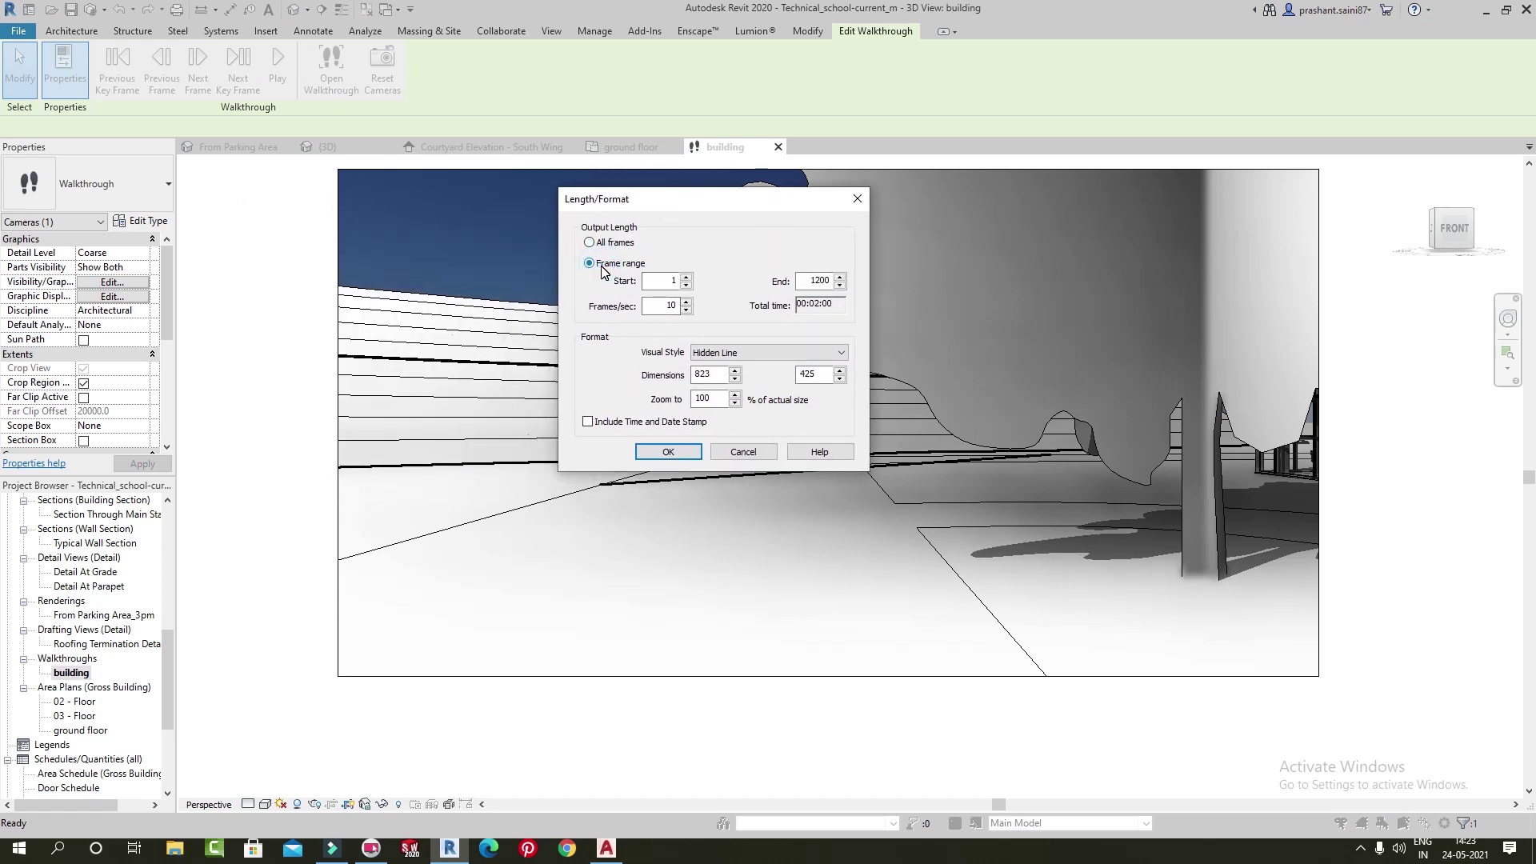
{"action": "left_click", "coordinate": [664, 283]}
{"action": "double_click", "coordinate": [665, 280]}
{"action": "type", "text": "500"}
{"action": "double_click", "coordinate": [818, 280]}
{"action": "left_click", "coordinate": [663, 286]}
{"action": "left_click_drag", "start_coordinate": [713, 204], "coordinate": [676, 215]}
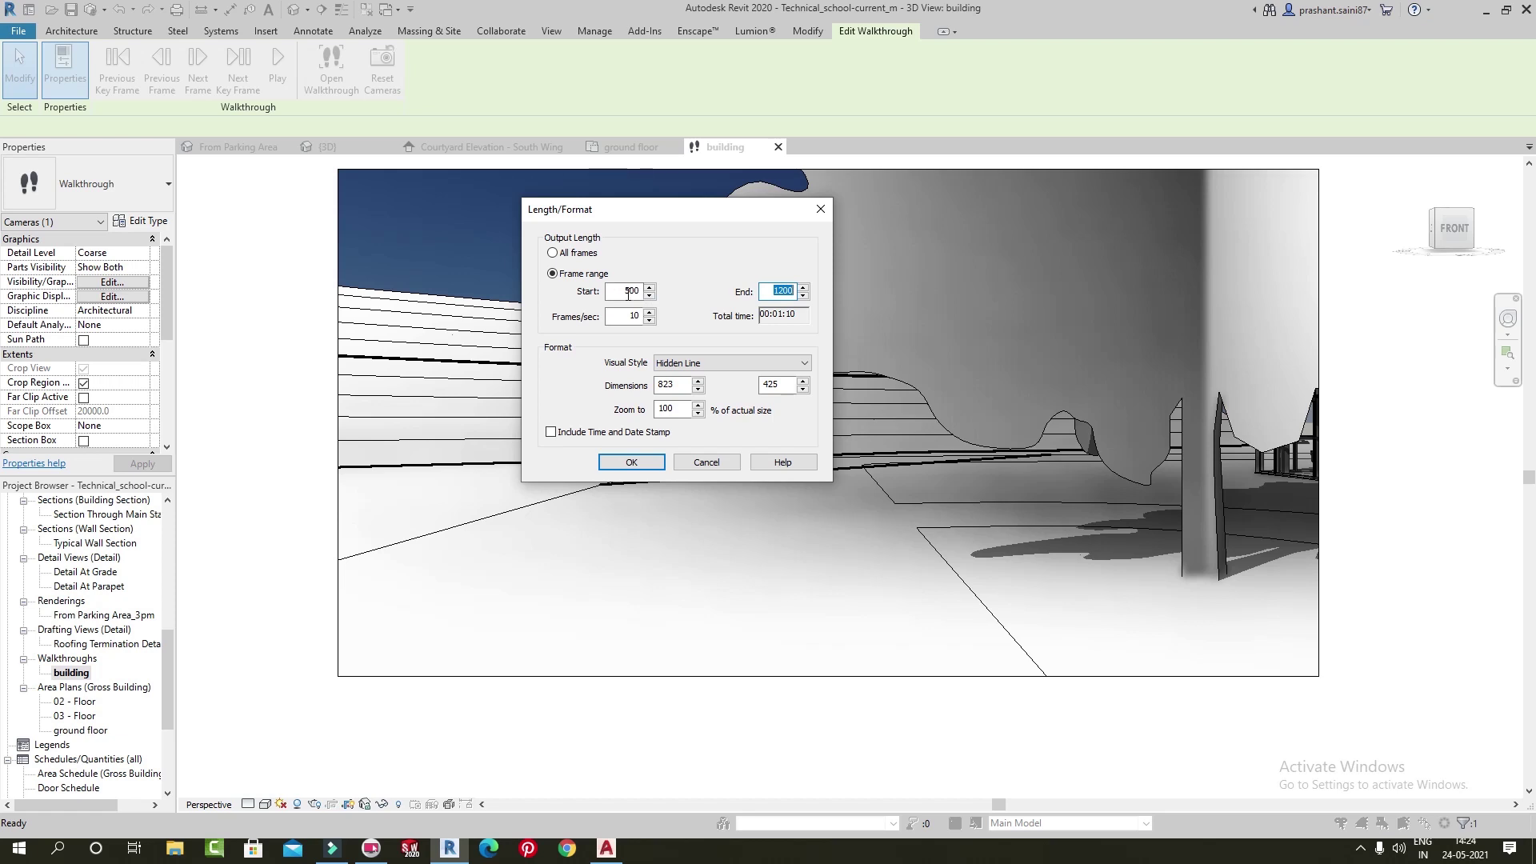
{"action": "double_click", "coordinate": [616, 292]}
{"action": "double_click", "coordinate": [781, 292]}
{"action": "left_click", "coordinate": [553, 253]}
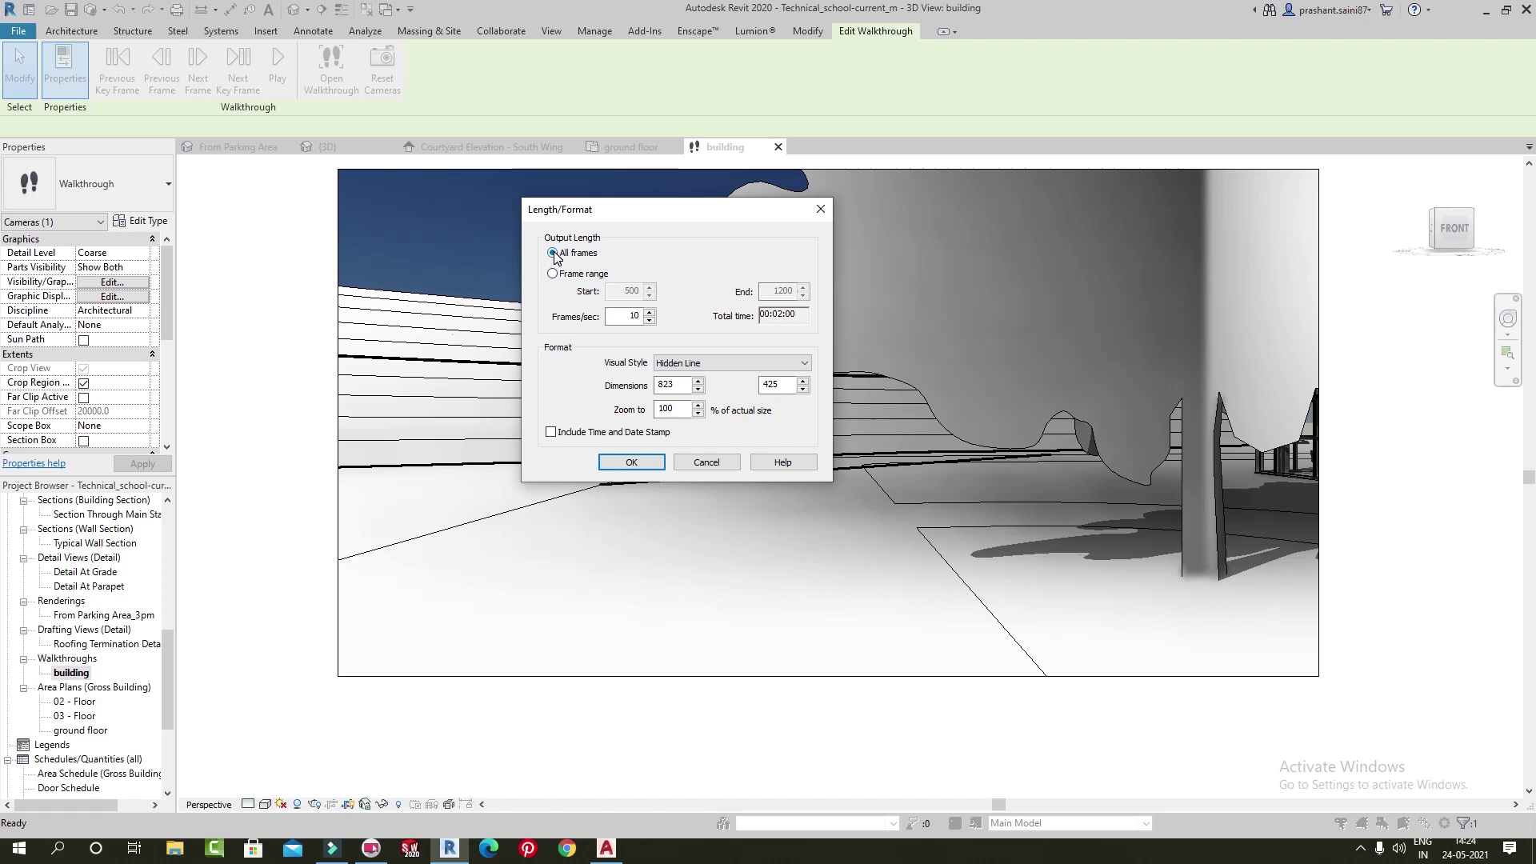
Try 5 frames per second, then settle on 10 fps for a 2-minute total
{"action": "double_click", "coordinate": [630, 315]}
{"action": "type", "text": "5"}
{"action": "left_click", "coordinate": [670, 385]}
{"action": "double_click", "coordinate": [632, 316]}
{"action": "type", "text": "10"}
{"action": "left_click", "coordinate": [709, 365]}
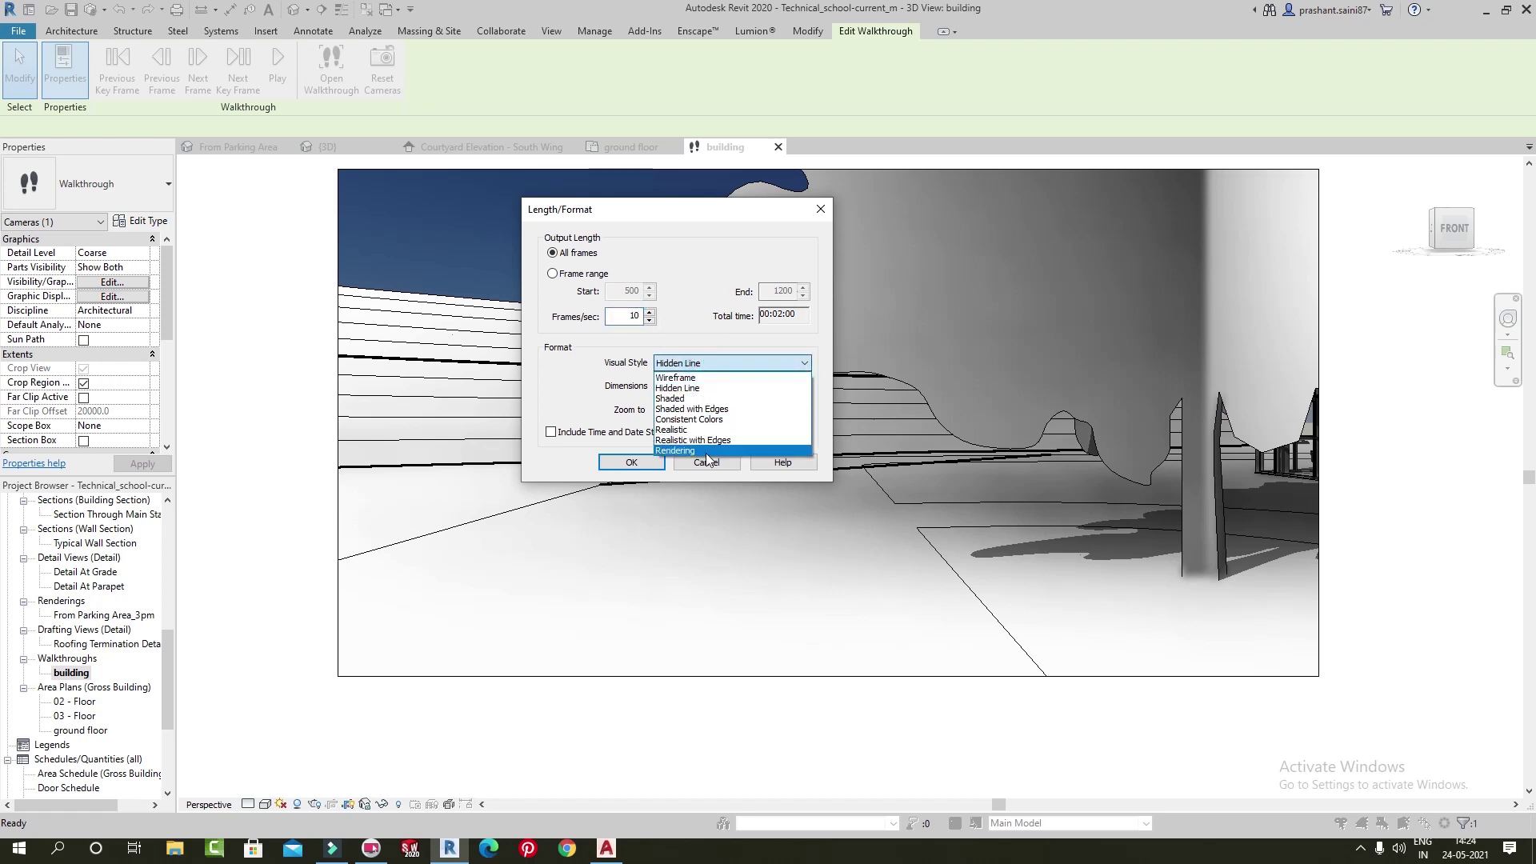
Try Shaded, then set the visual style back to Hidden Line
{"action": "left_click", "coordinate": [703, 400]}
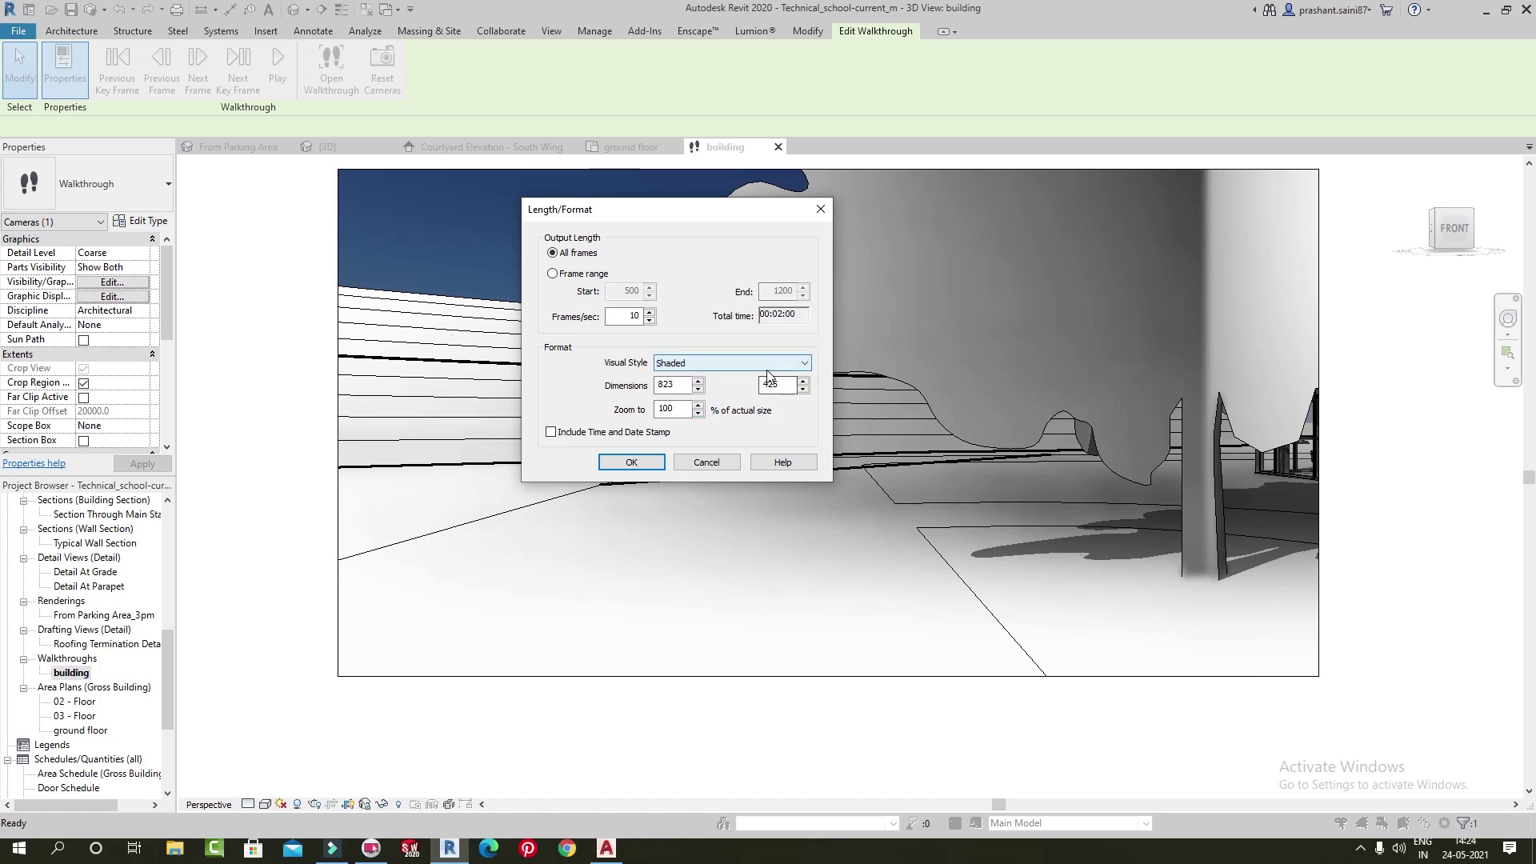
{"action": "left_click", "coordinate": [800, 364]}
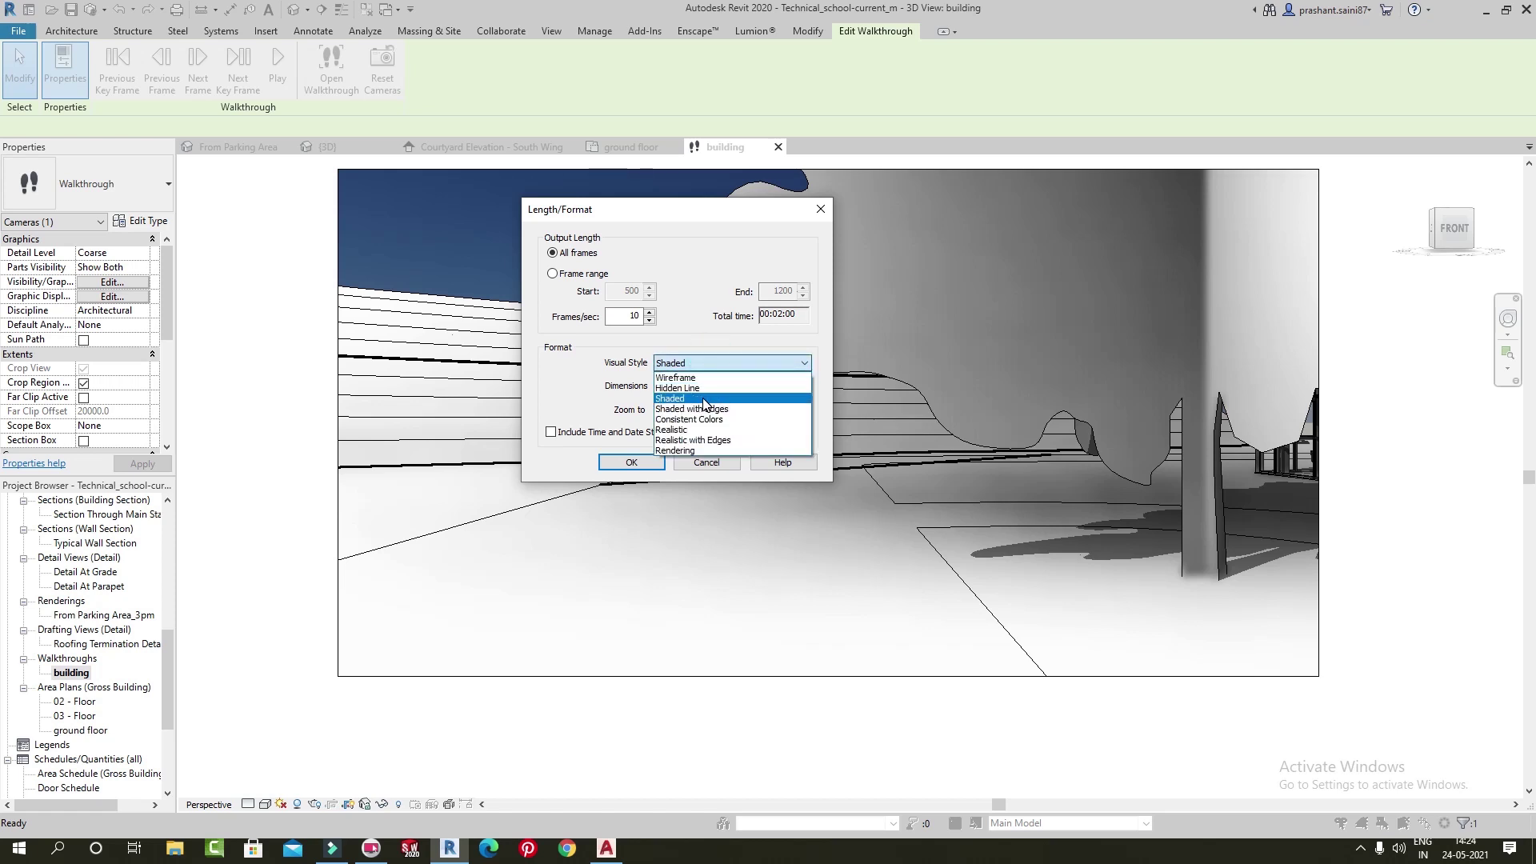
{"action": "left_click", "coordinate": [703, 399]}
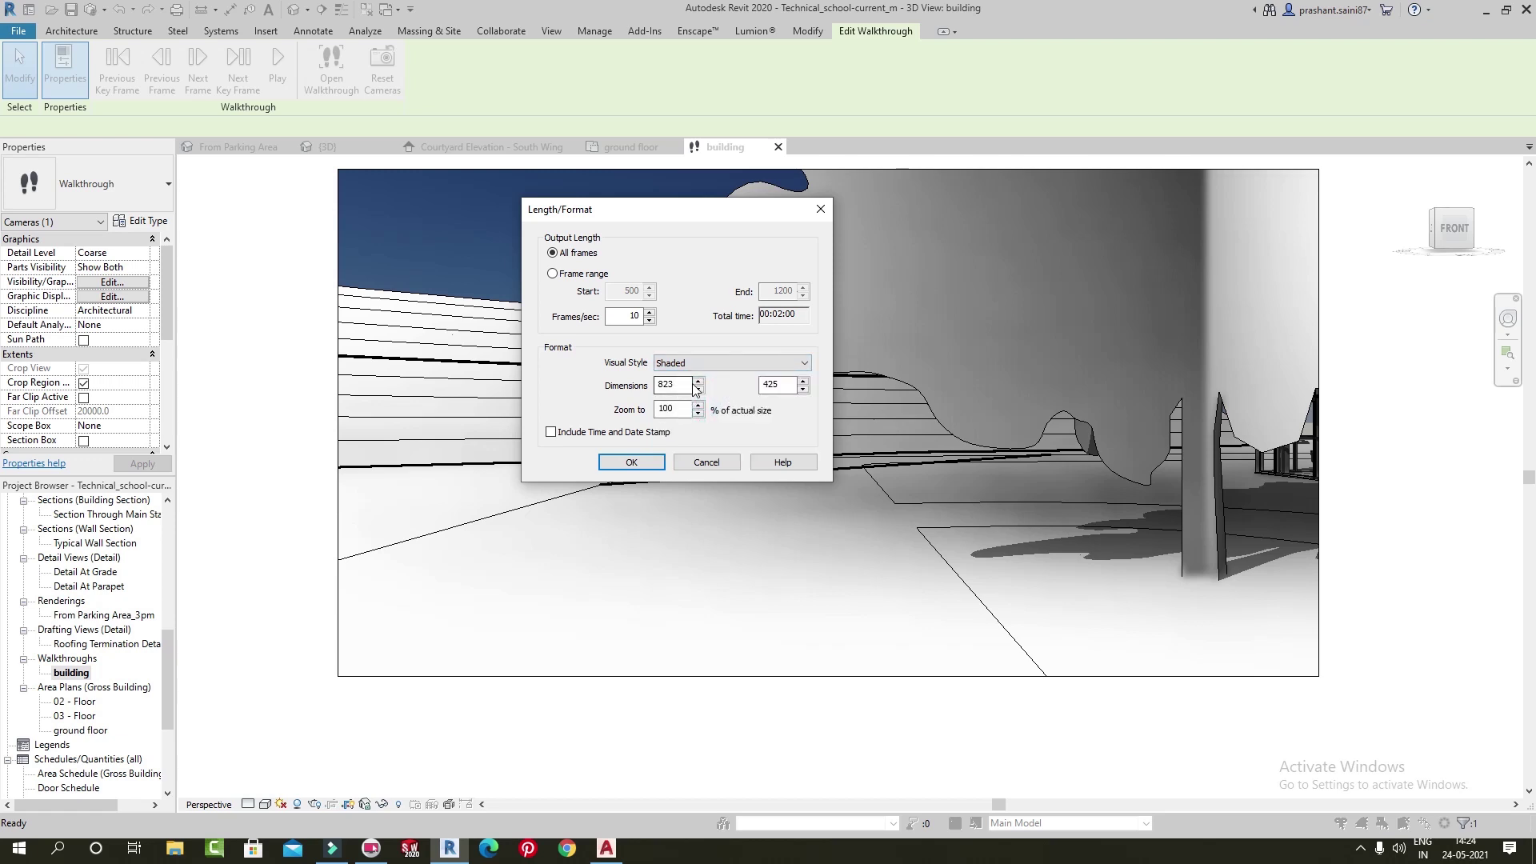
{"action": "left_click", "coordinate": [704, 364]}
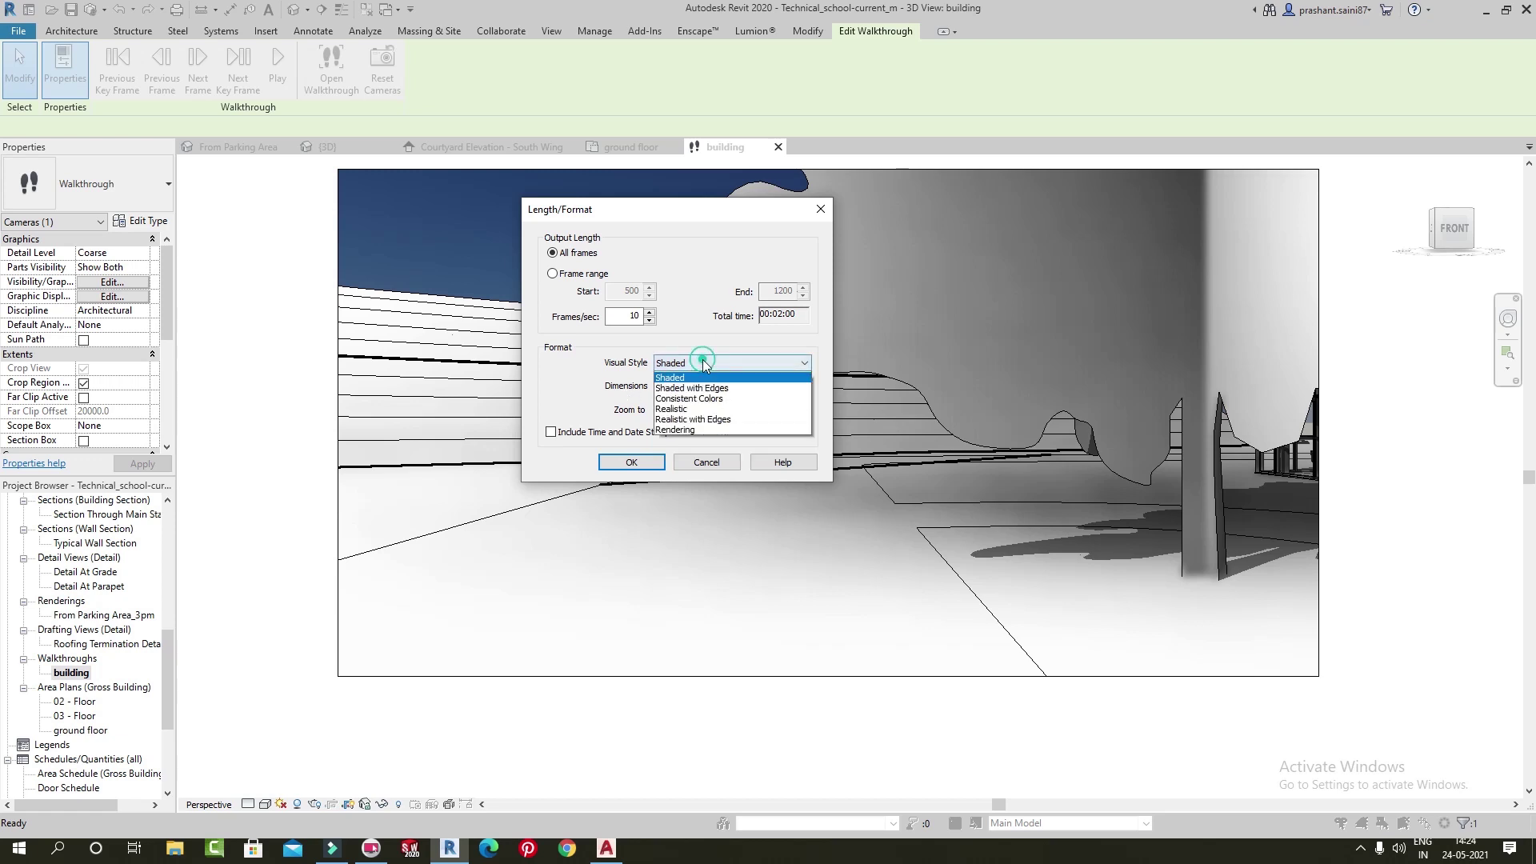
{"action": "left_click", "coordinate": [688, 388]}
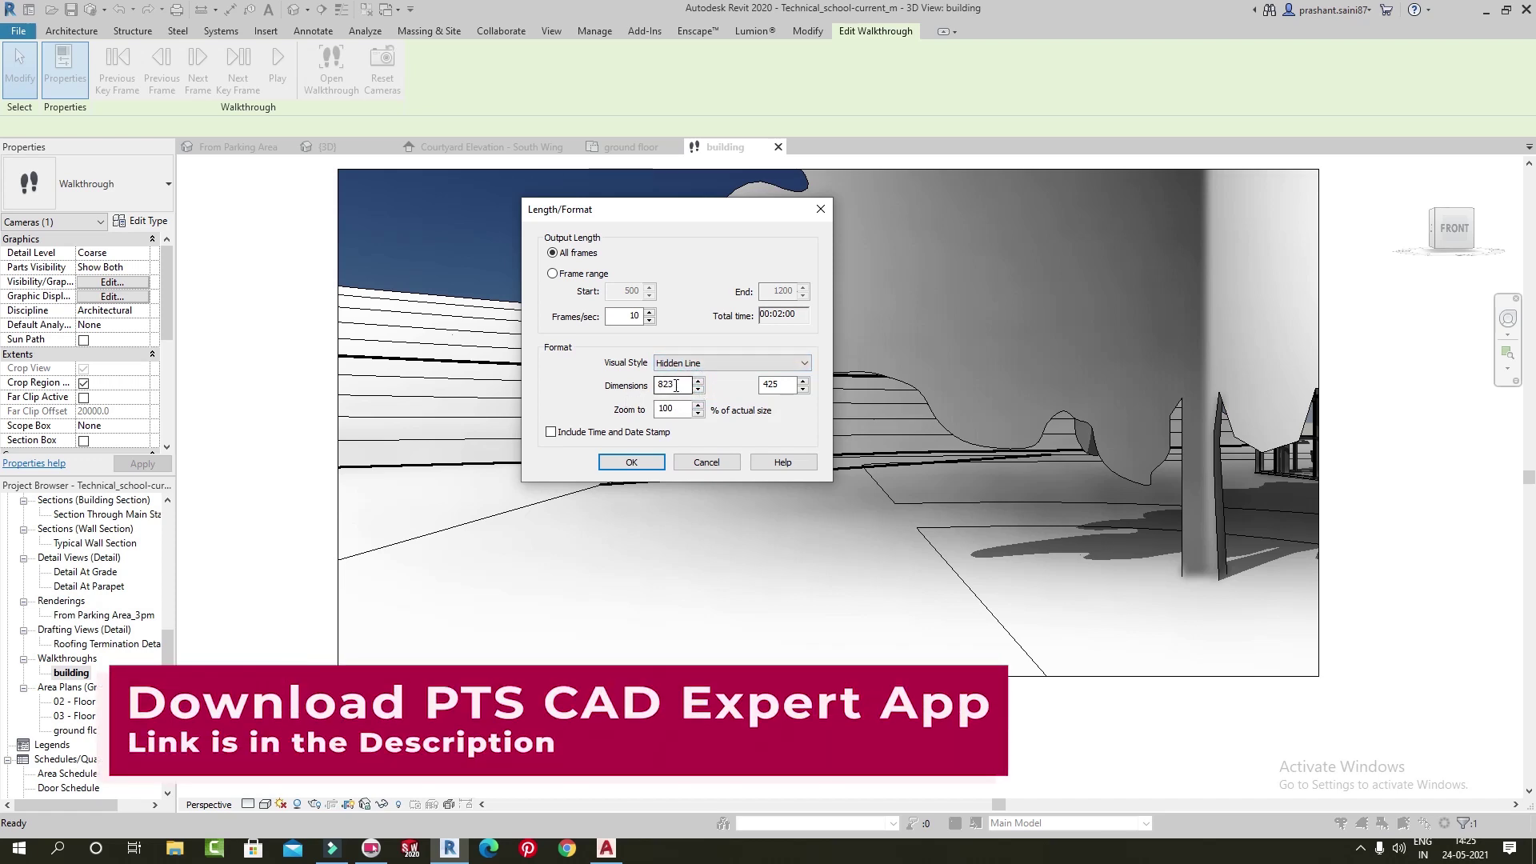
Keep 824 × 426 dimensions, toggle the time and date stamp, and accept the settings
{"action": "key", "text": "Tab"}
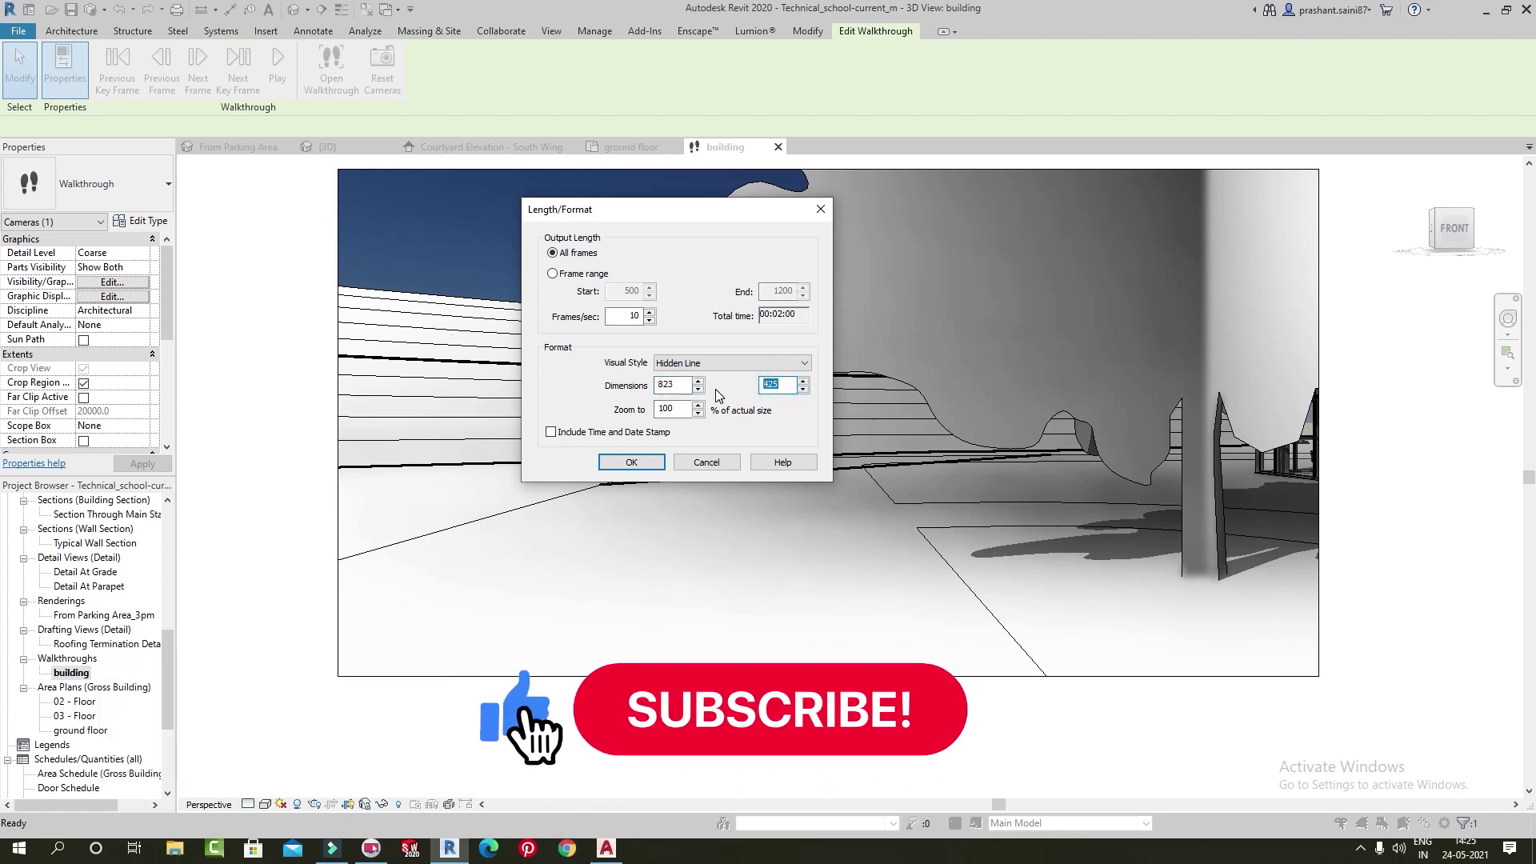
{"action": "double_click", "coordinate": [659, 410]}
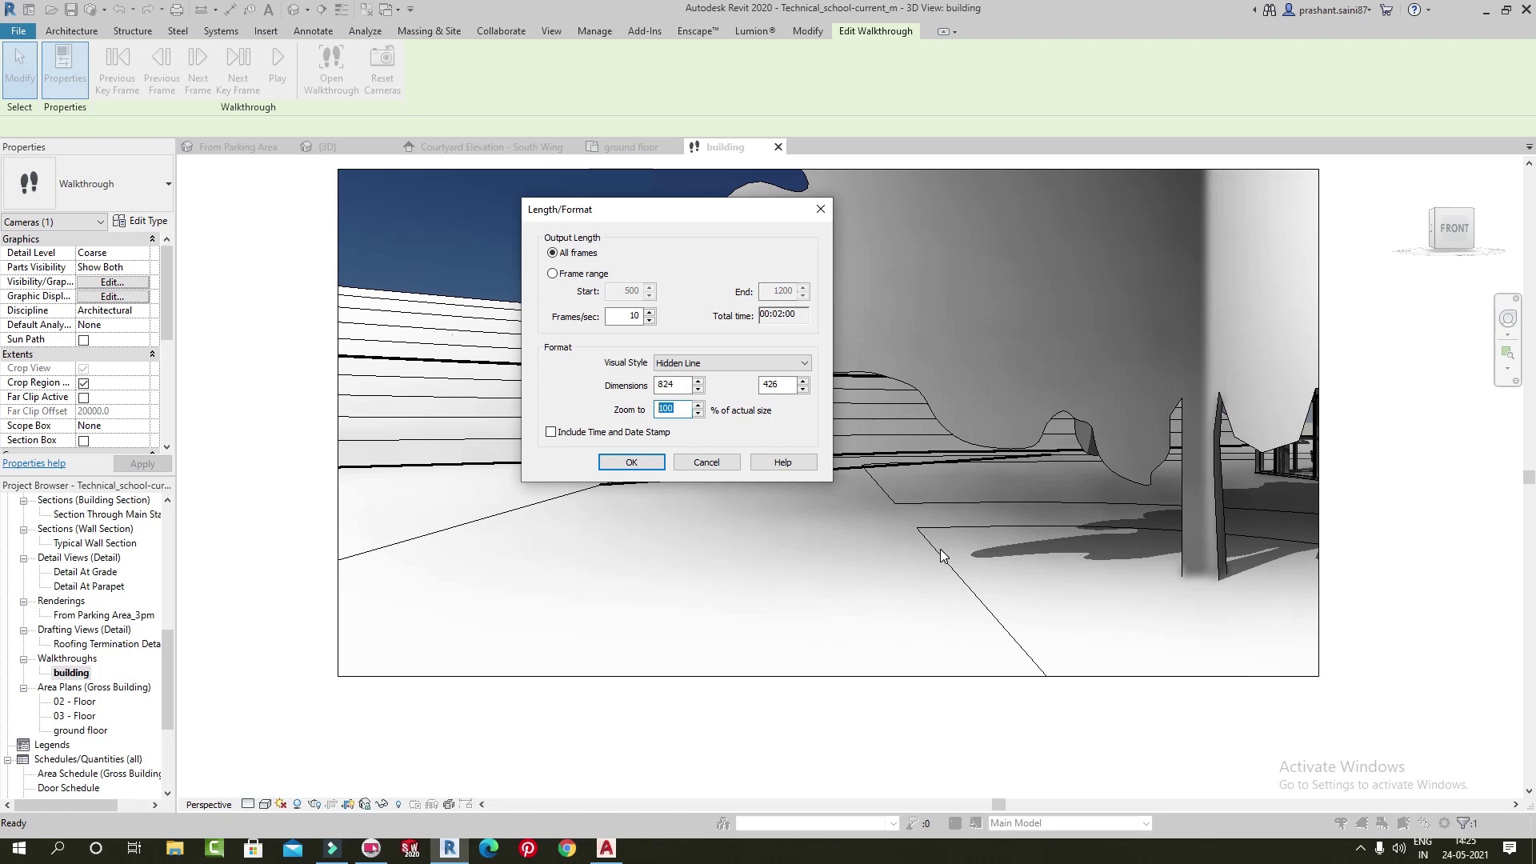
{"action": "left_click", "coordinate": [568, 433]}
{"action": "left_click", "coordinate": [585, 436]}
{"action": "left_click", "coordinate": [632, 463]}
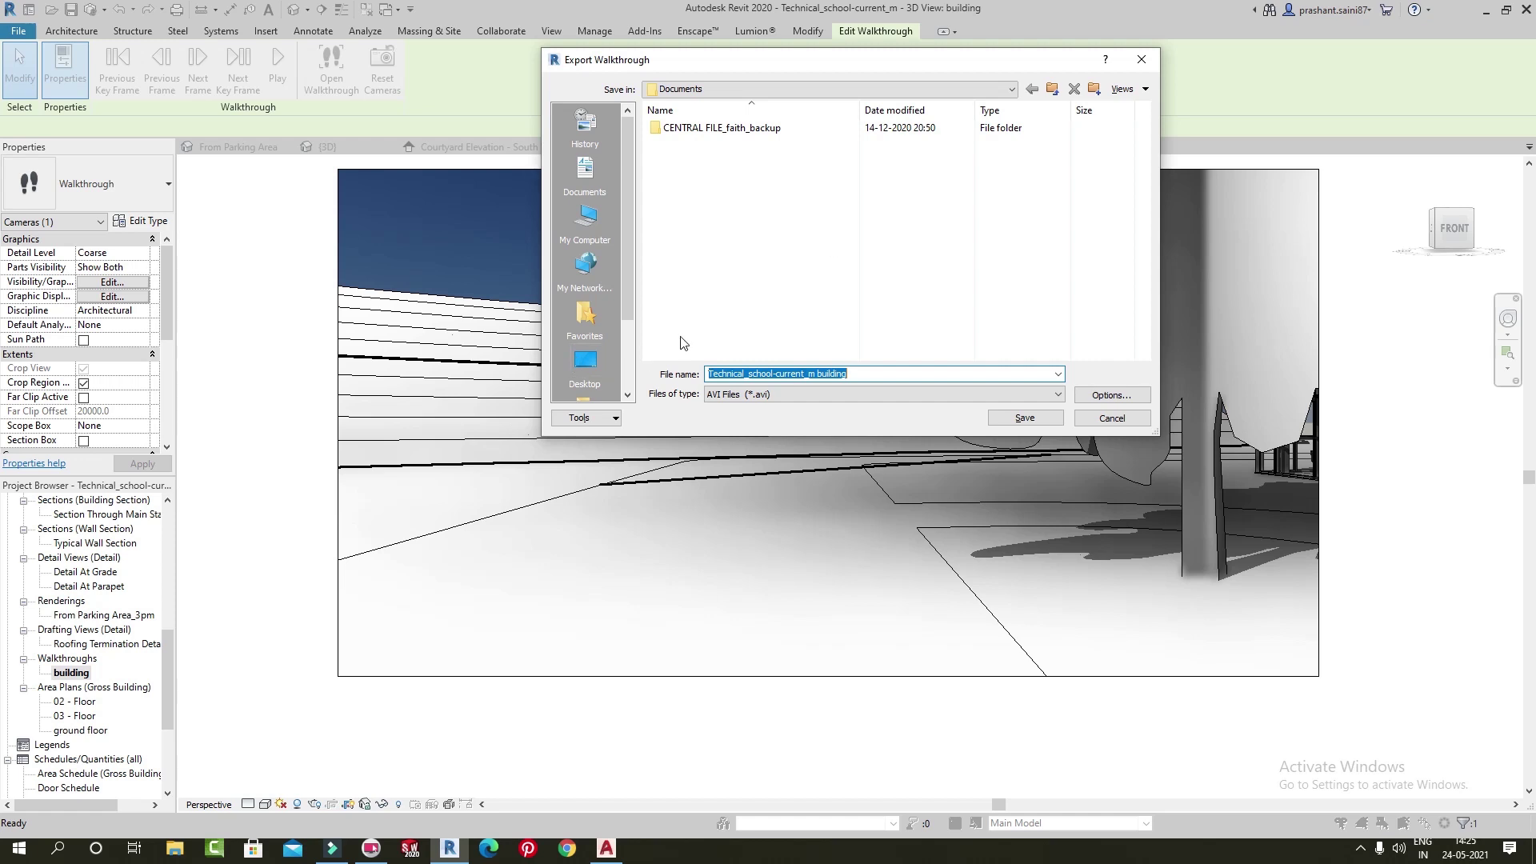
Save the export as 'final walkthrough' AVI on the Desktop
{"action": "left_click", "coordinate": [585, 365]}
{"action": "left_click", "coordinate": [872, 373]}
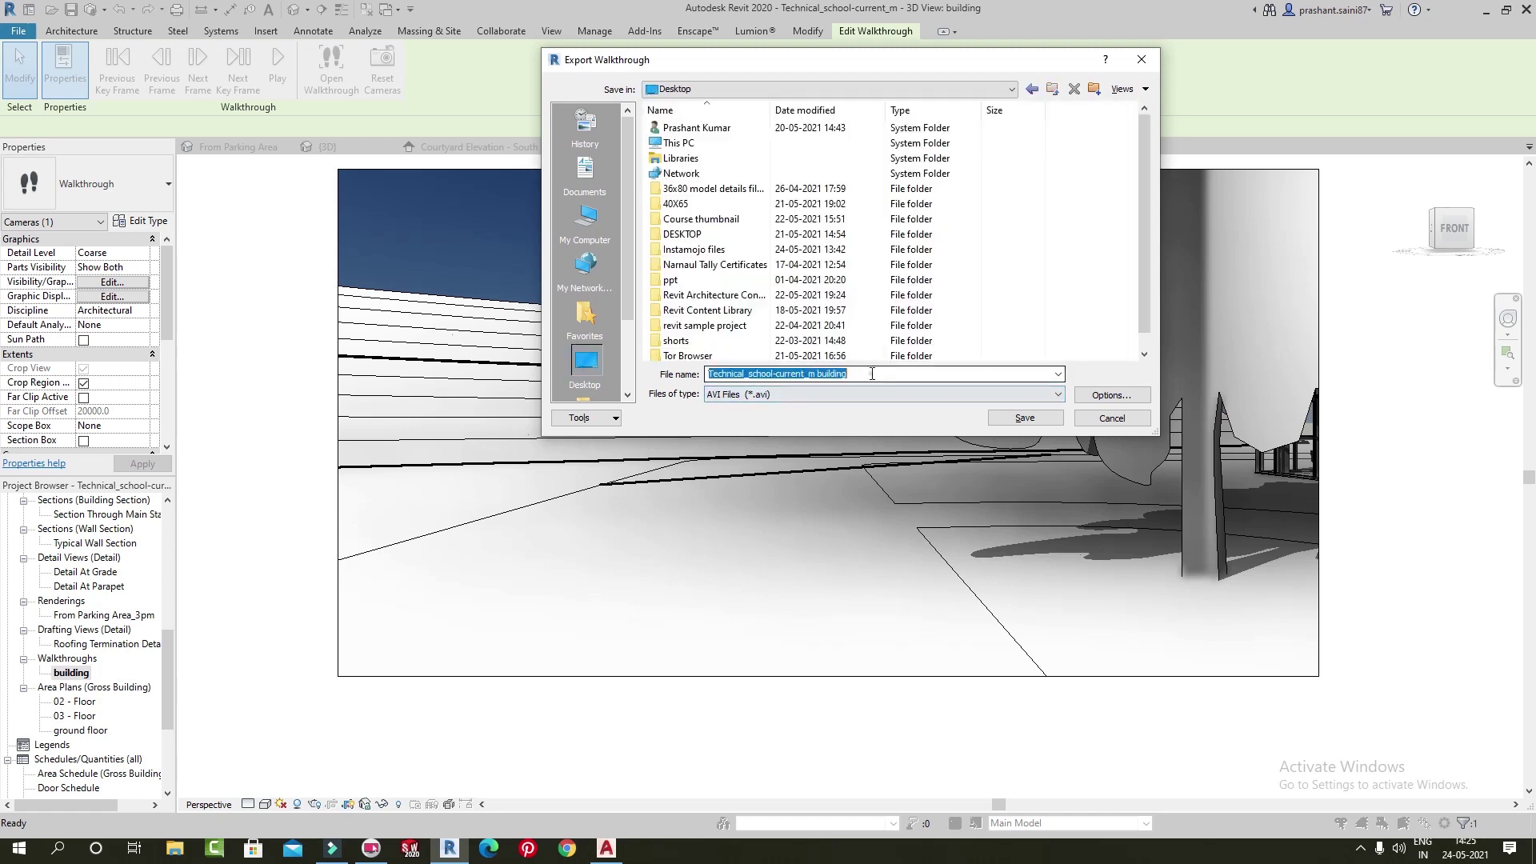
{"action": "type", "text": "final walkthrough"}
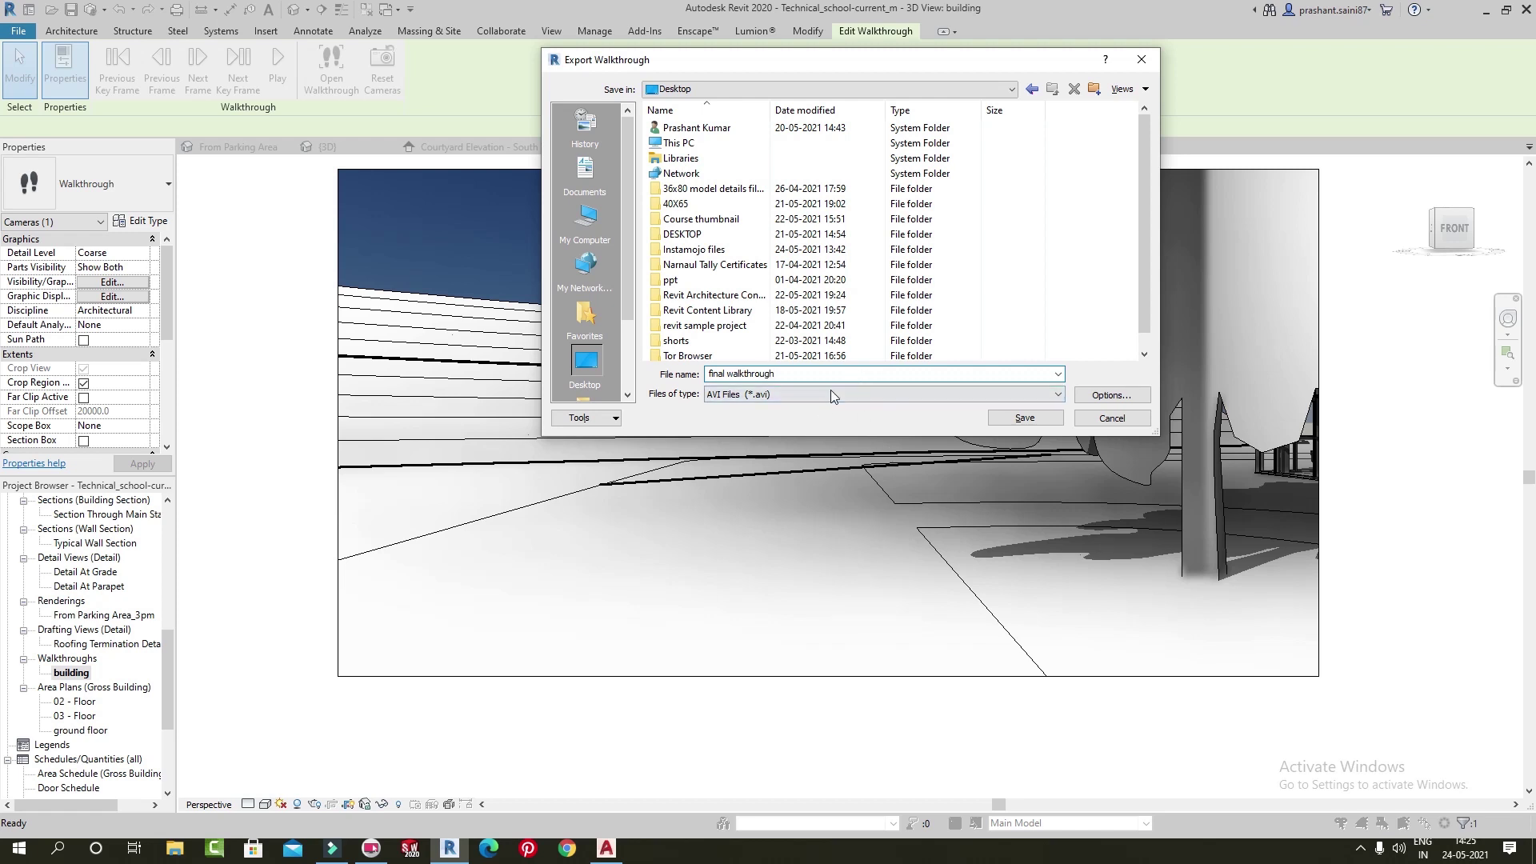
{"action": "left_click", "coordinate": [796, 396]}
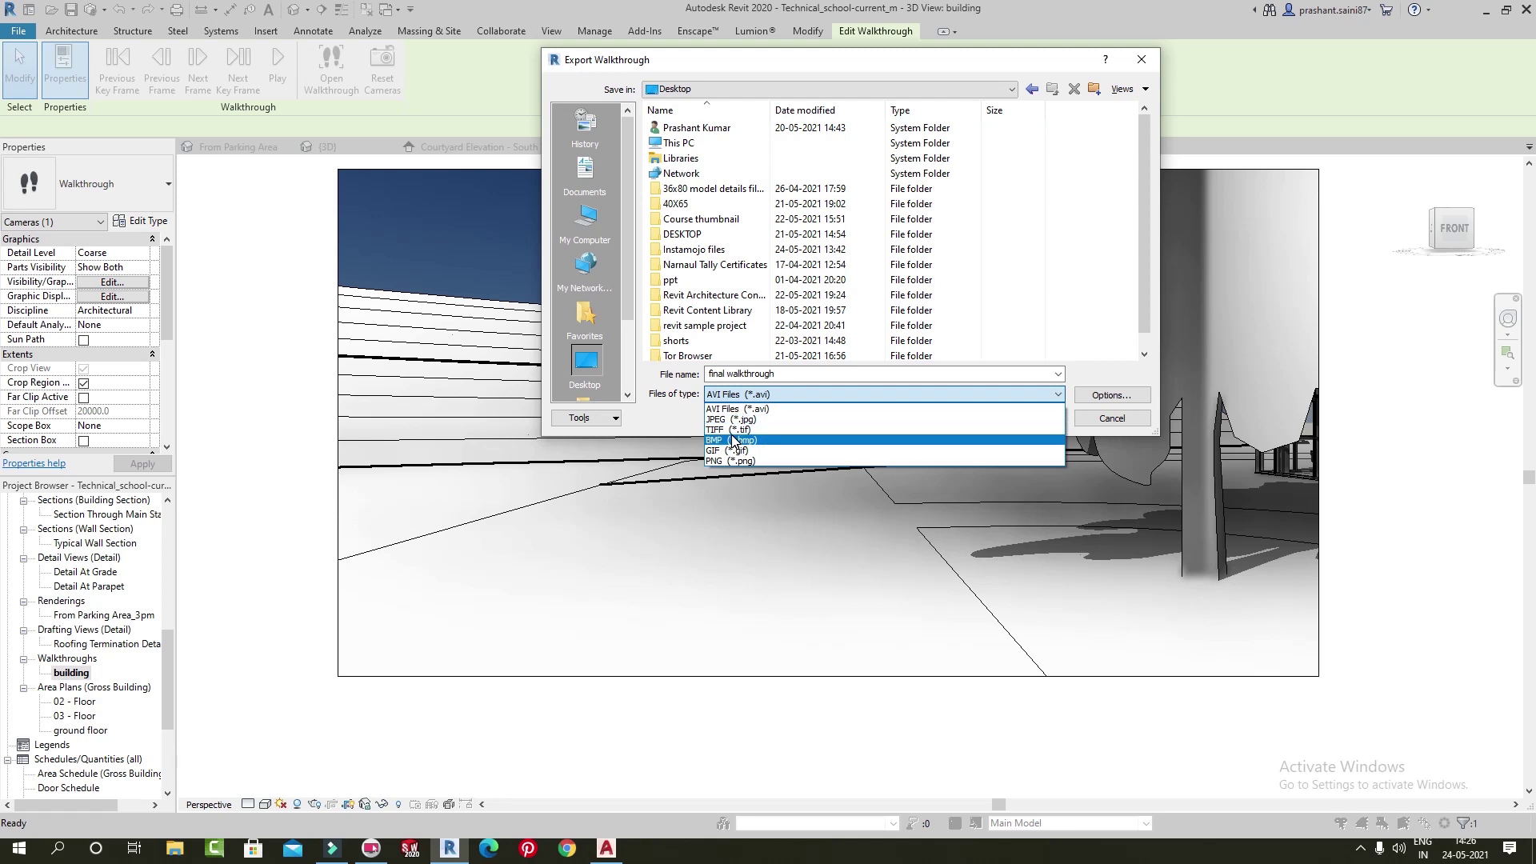
{"action": "left_click", "coordinate": [773, 410]}
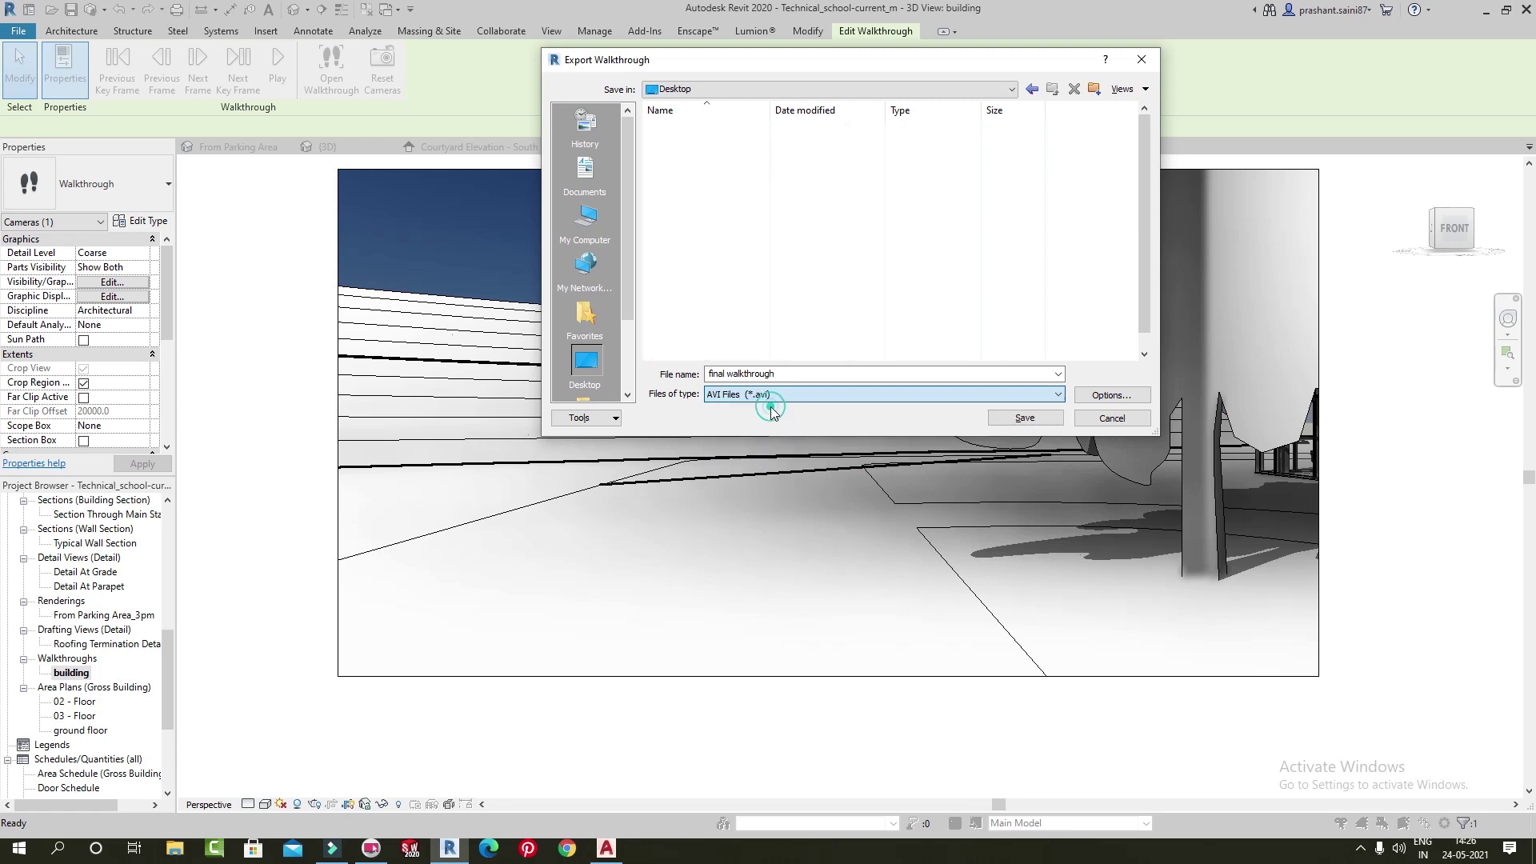
{"action": "left_click", "coordinate": [1026, 421]}
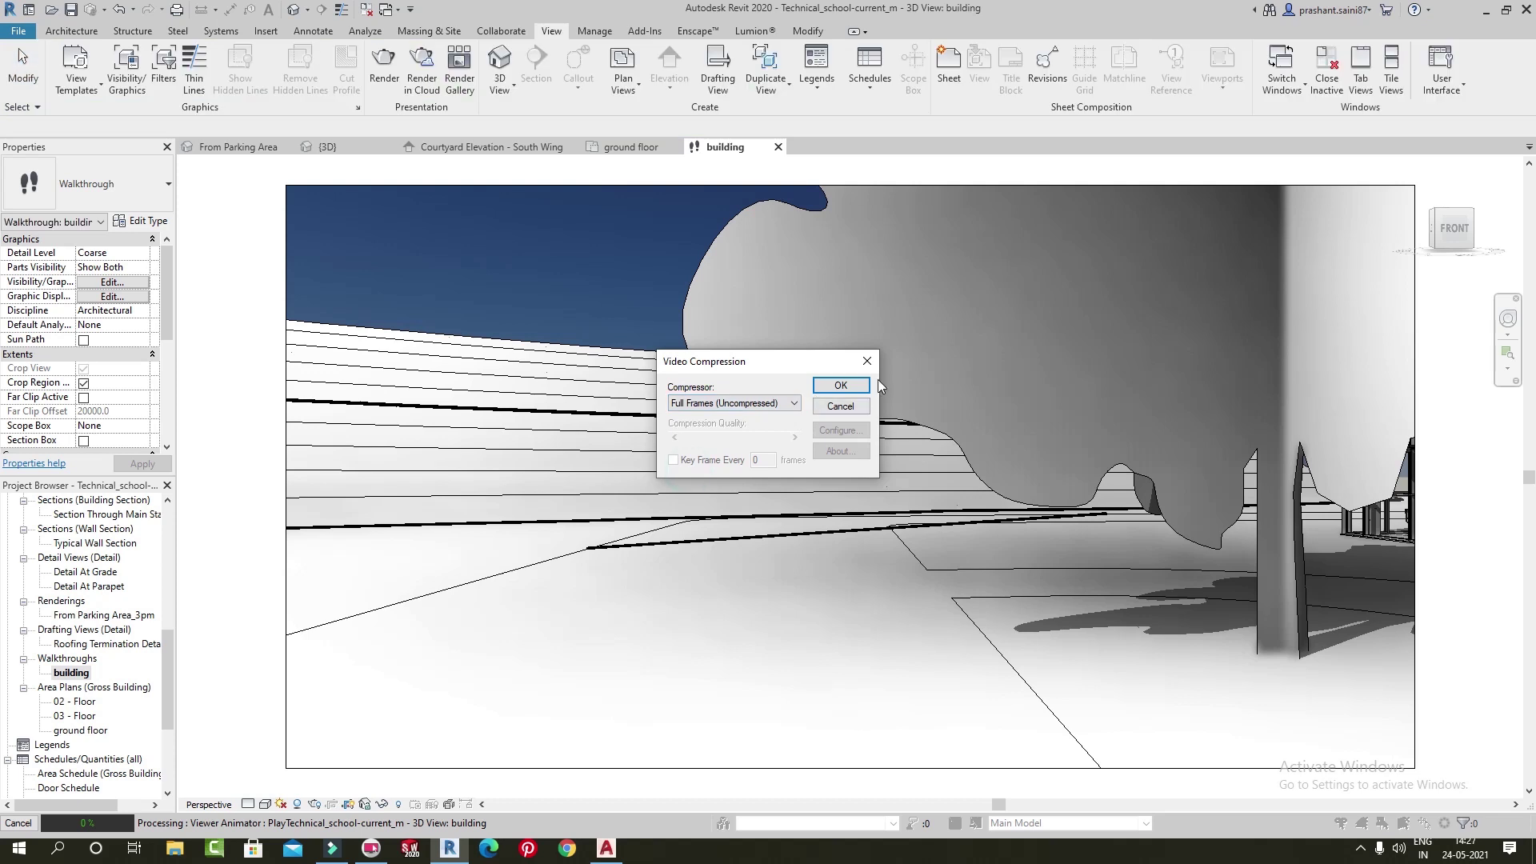
Export with Full Frames (Uncompressed) and minimize Revit once all 1200 frames finish
{"action": "left_click", "coordinate": [840, 385]}
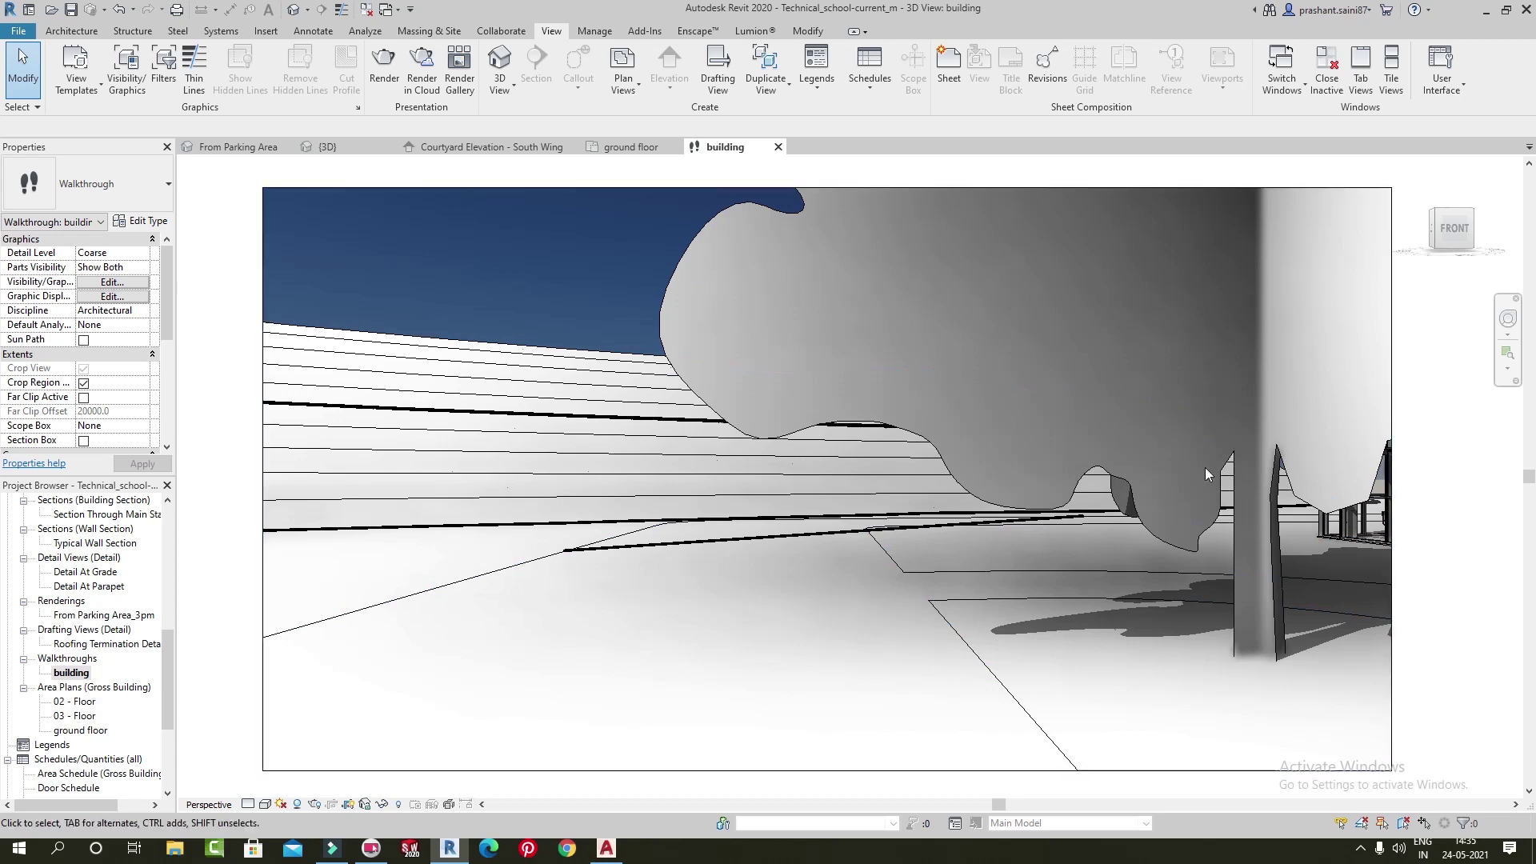
{"action": "left_click", "coordinate": [1483, 11]}
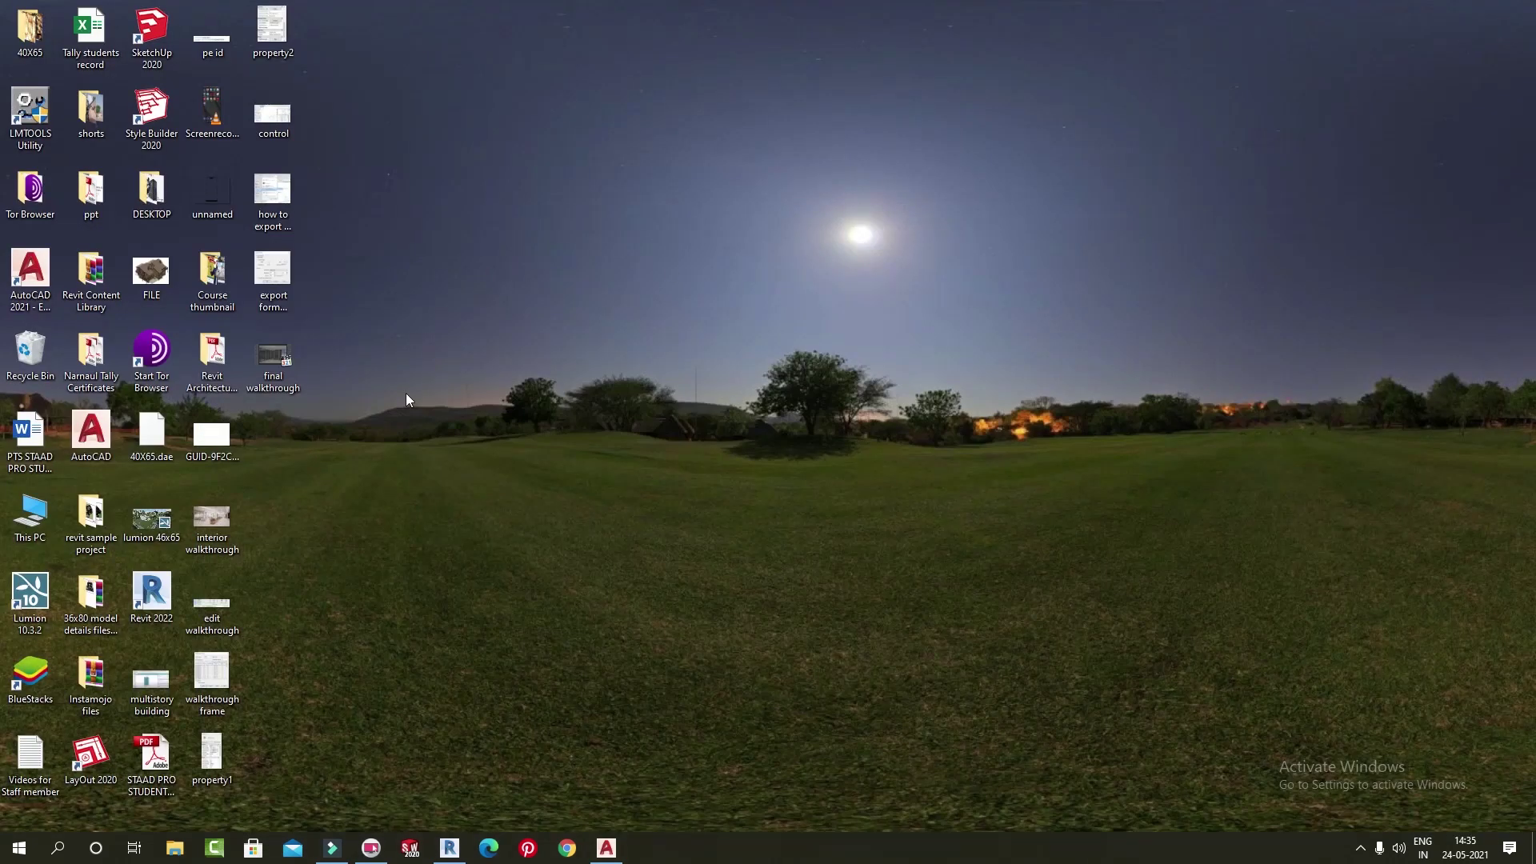
Play final walkthrough.avi in Media Player Classic and seek ahead to about 23 seconds
{"action": "double_click", "coordinate": [267, 358]}
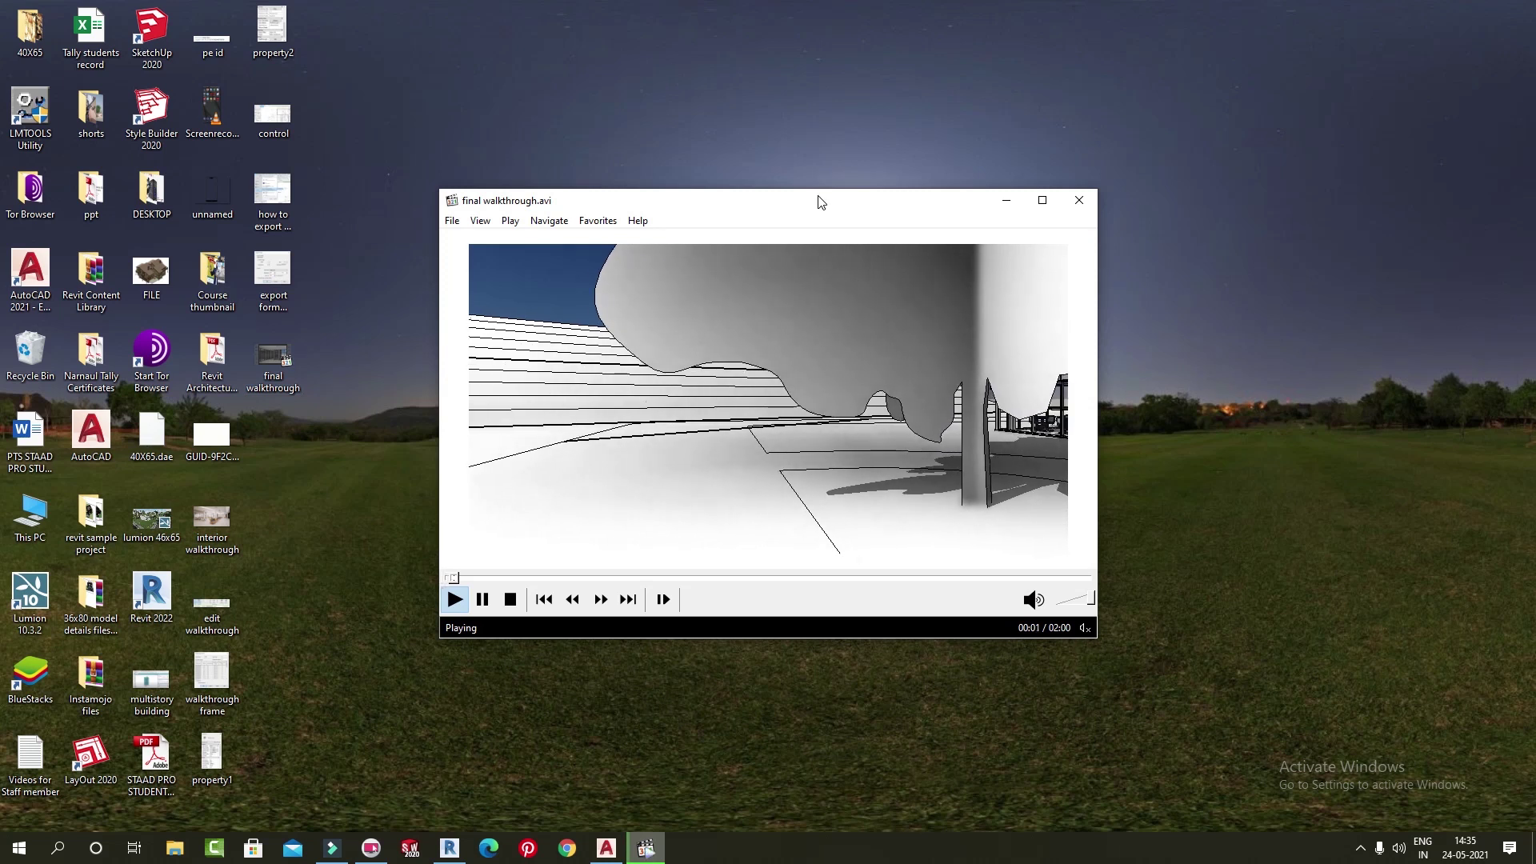
{"action": "left_click_drag", "start_coordinate": [820, 201], "coordinate": [920, 141]}
{"action": "left_click_drag", "start_coordinate": [583, 521], "coordinate": [636, 520]}
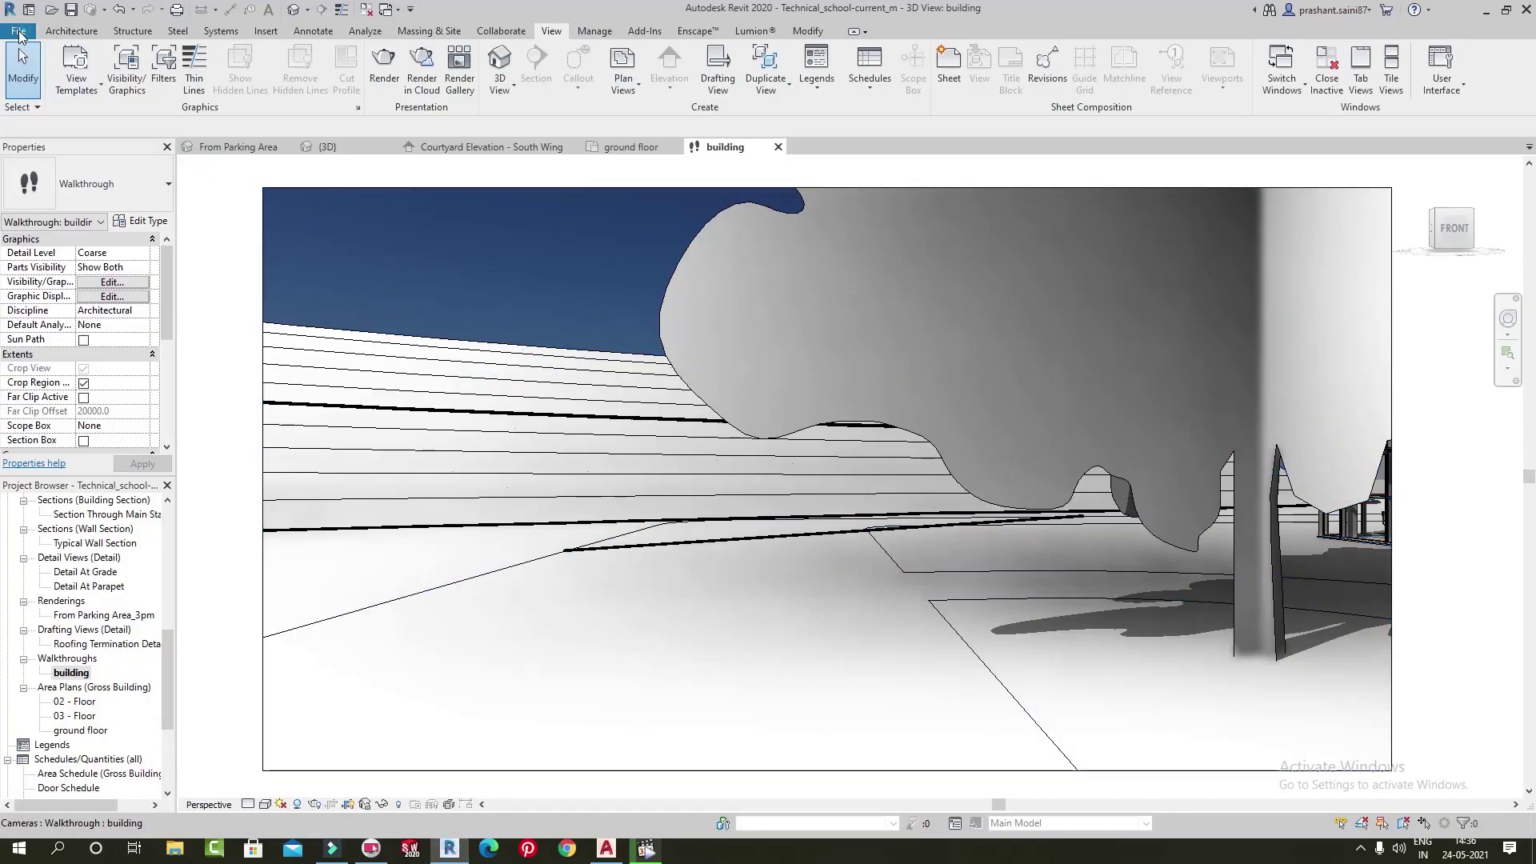
{"action": "left_click", "coordinate": [20, 34]}
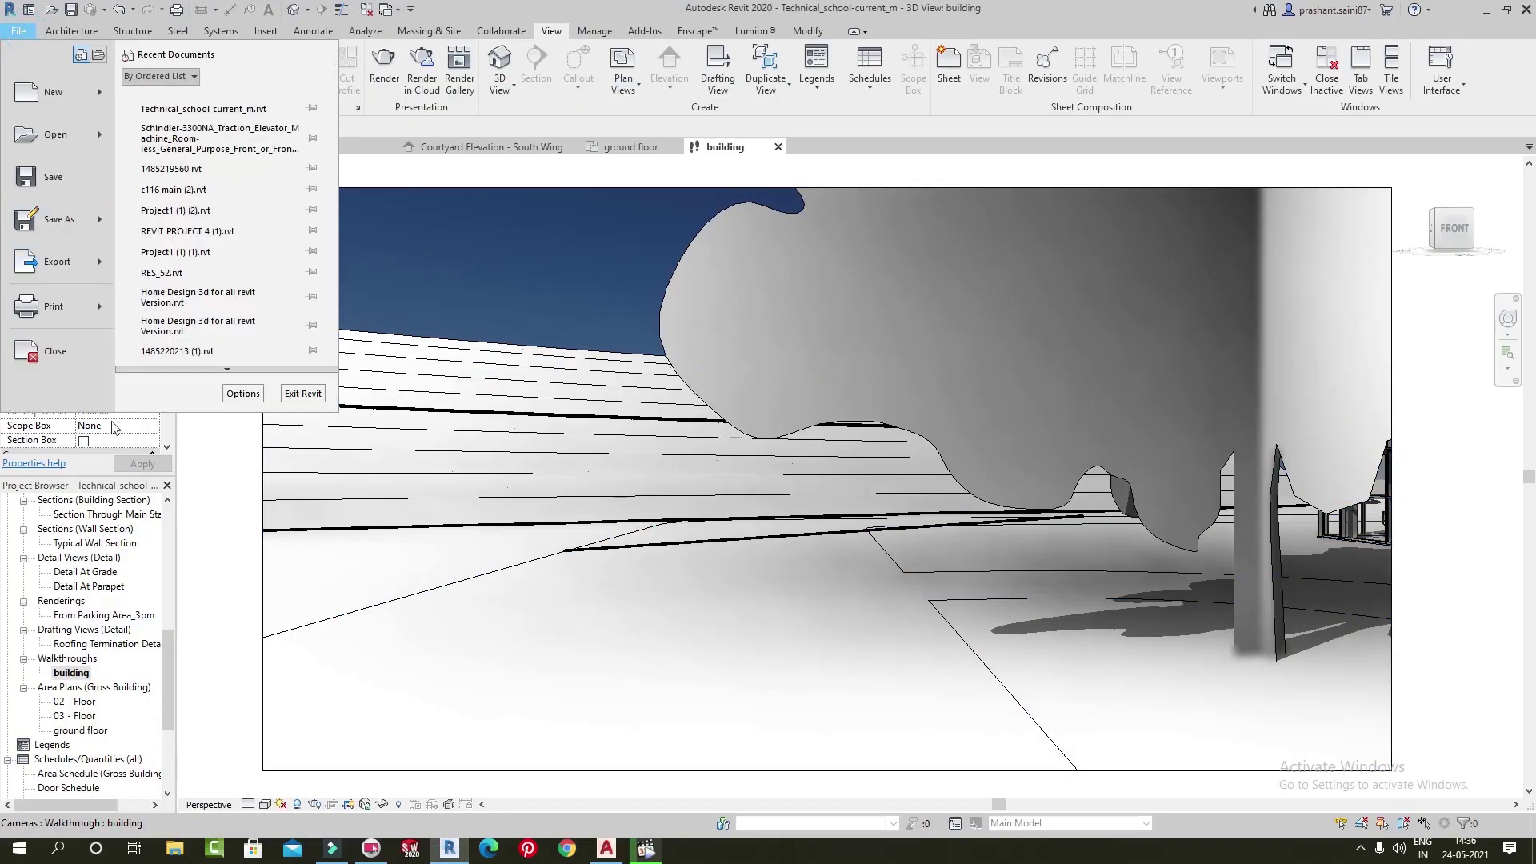
{"action": "mouse_move", "coordinate": [56, 261]}
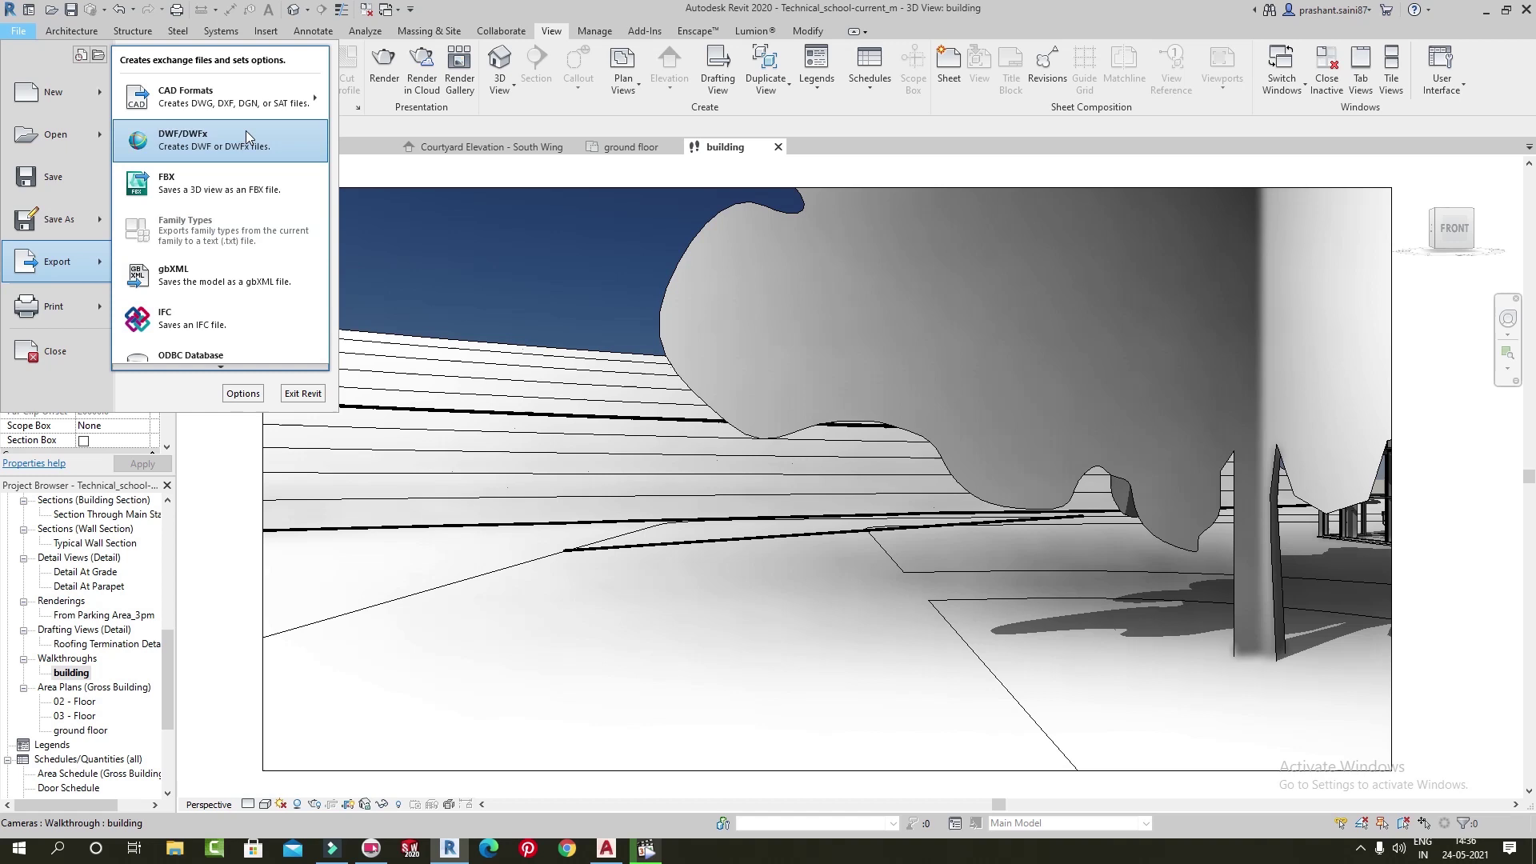
{"action": "scroll", "coordinate": [206, 353], "scroll_direction": "down", "scroll_amount": 1}
{"action": "scroll", "coordinate": [216, 336], "scroll_direction": "down", "scroll_amount": 1}
{"action": "scroll", "coordinate": [246, 276], "scroll_direction": "down", "scroll_amount": 2}
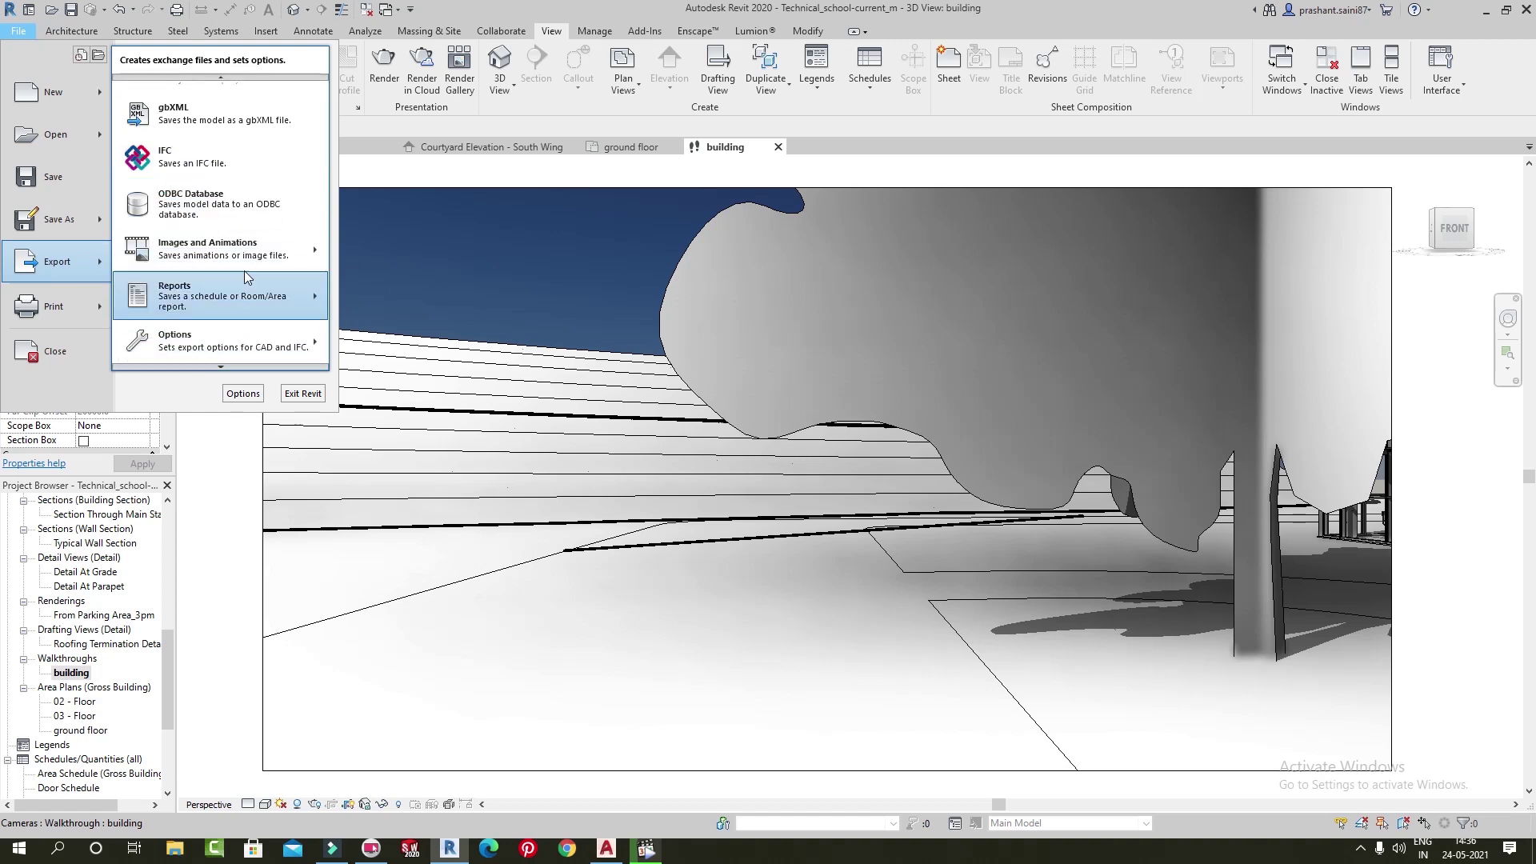
{"action": "left_click", "coordinate": [370, 244]}
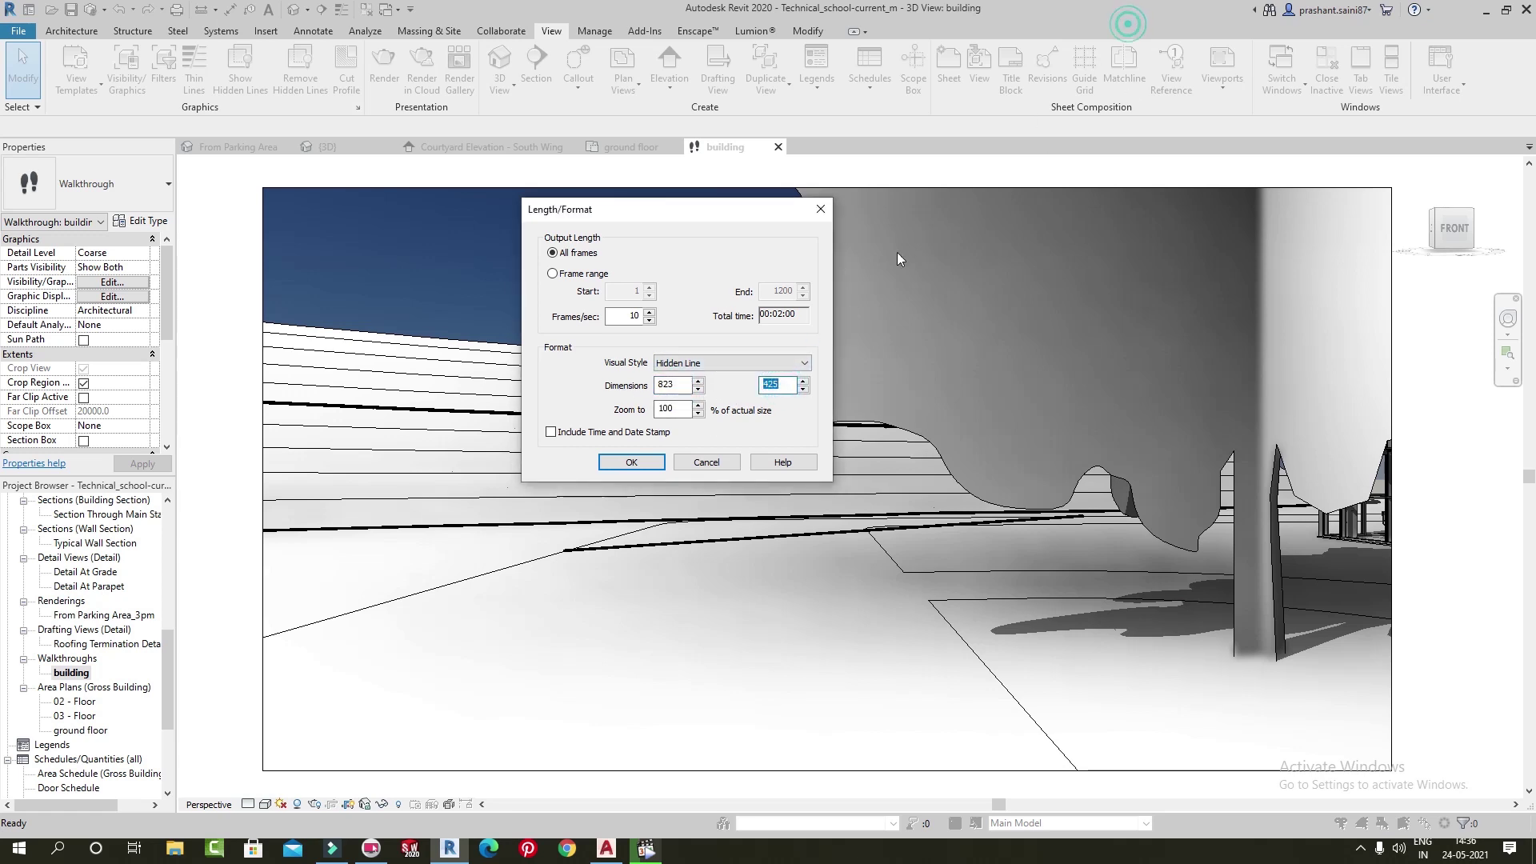
{"action": "key", "text": "Return"}
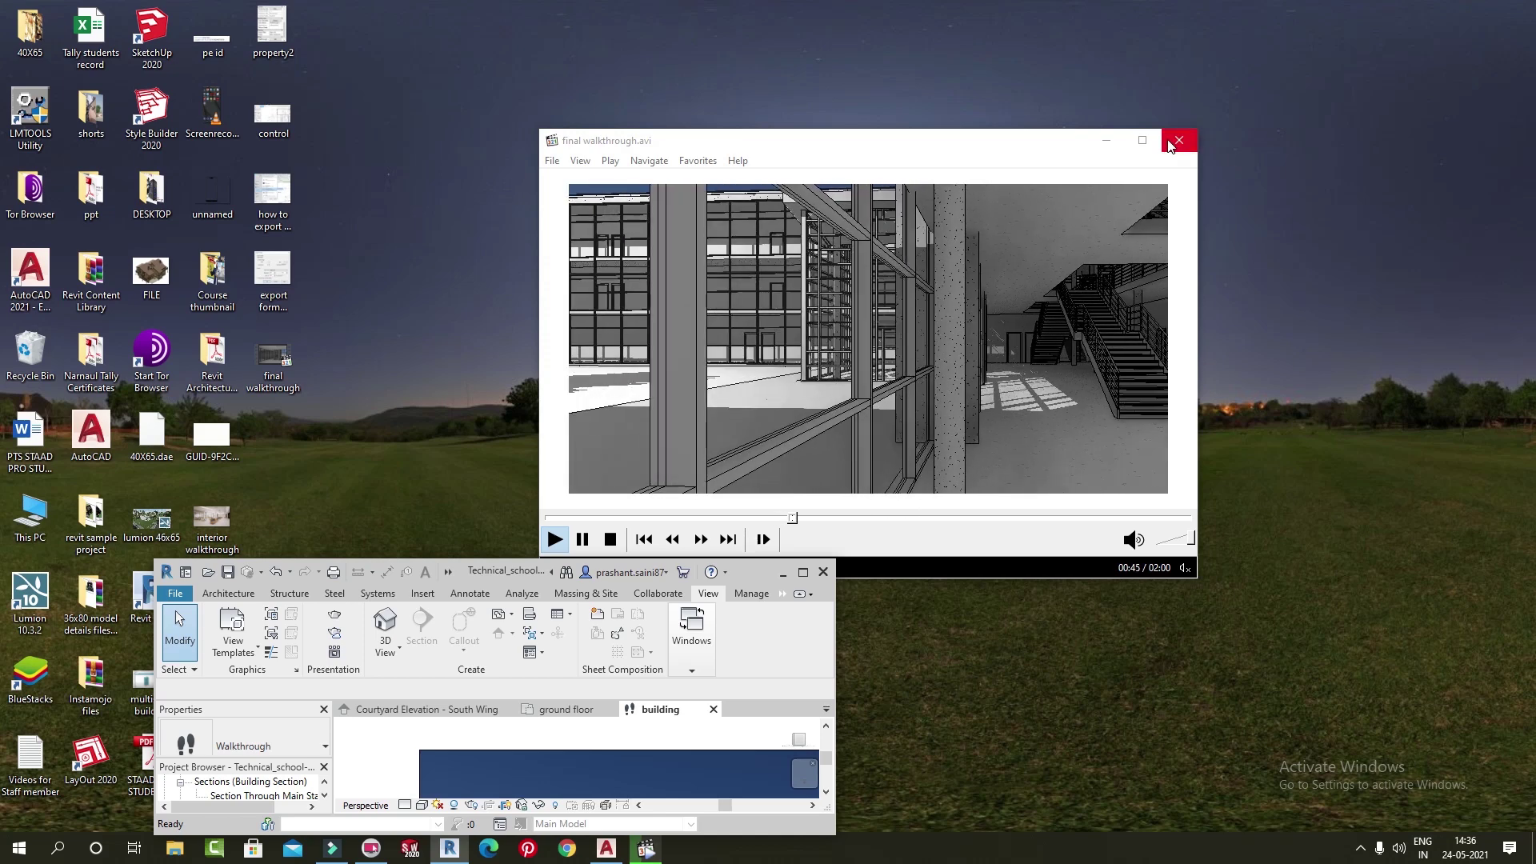
{"action": "left_click", "coordinate": [1142, 142]}
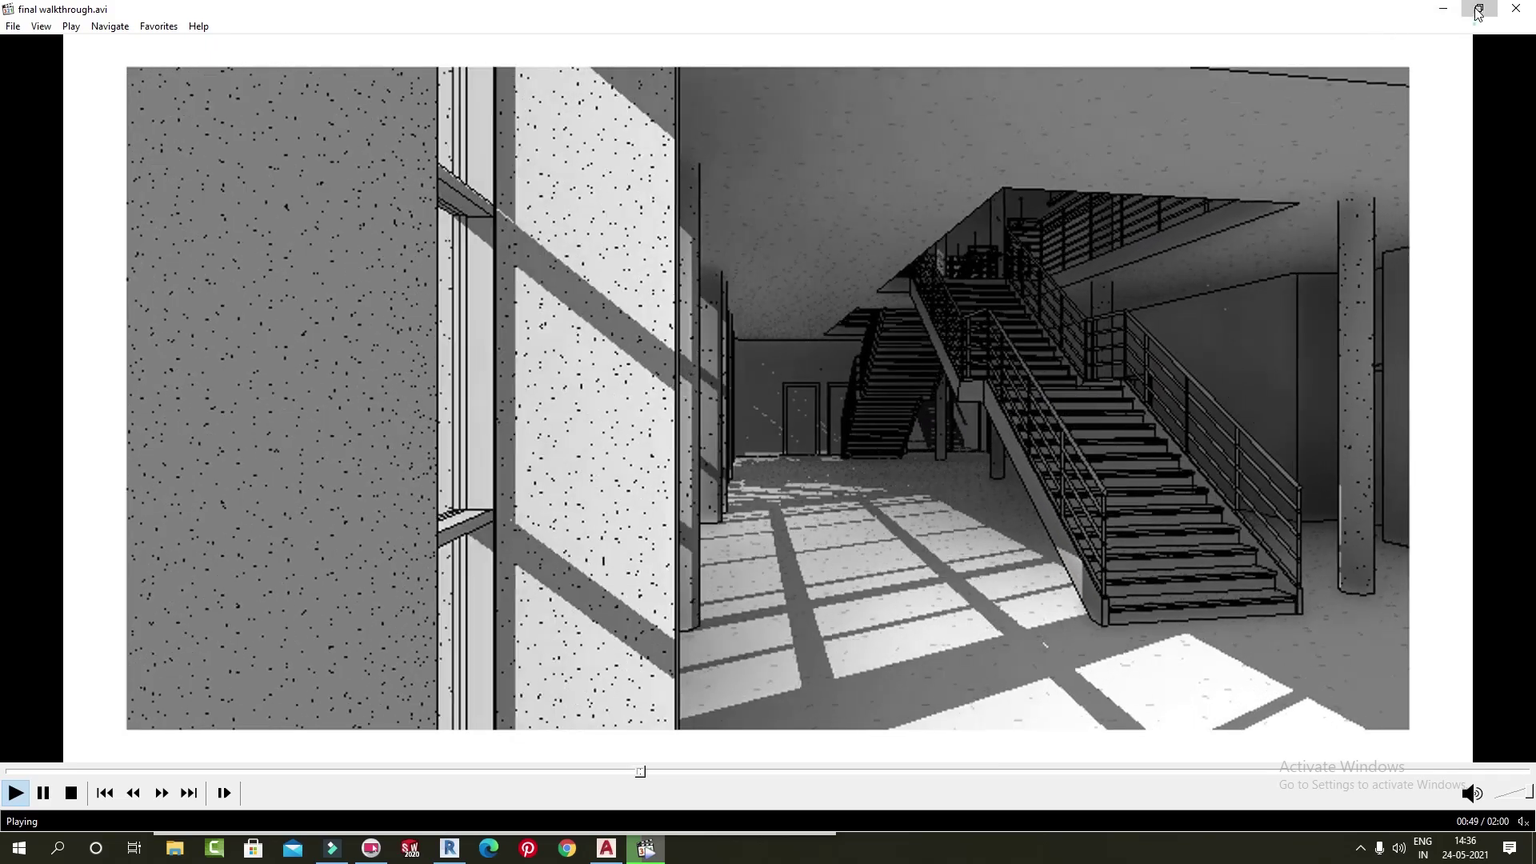
{"action": "left_click", "coordinate": [1479, 9]}
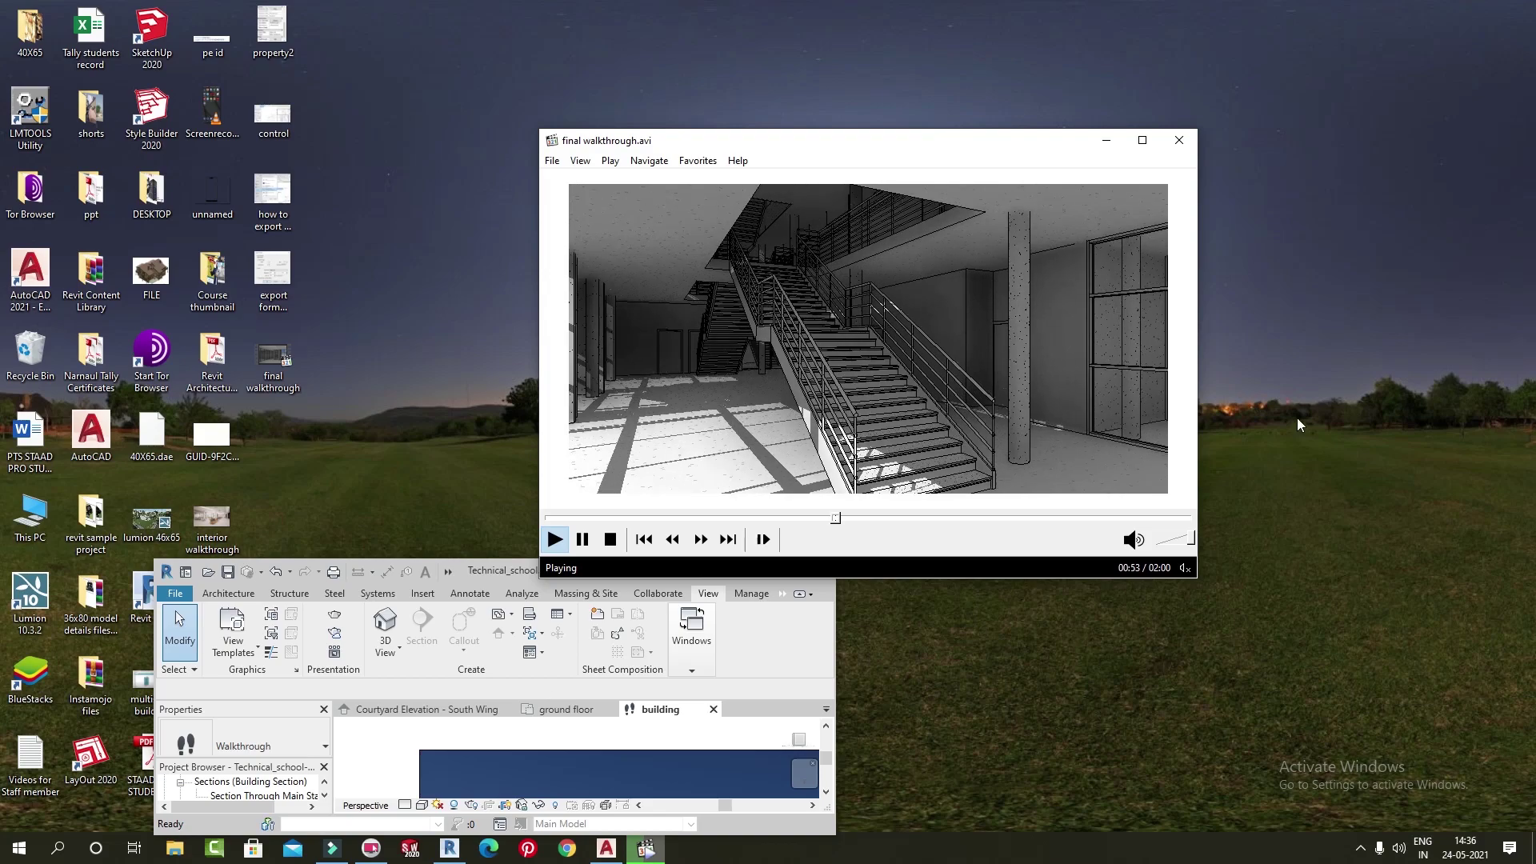
{"action": "right_click", "coordinate": [1353, 312]}
{"action": "left_click", "coordinate": [1408, 466]}
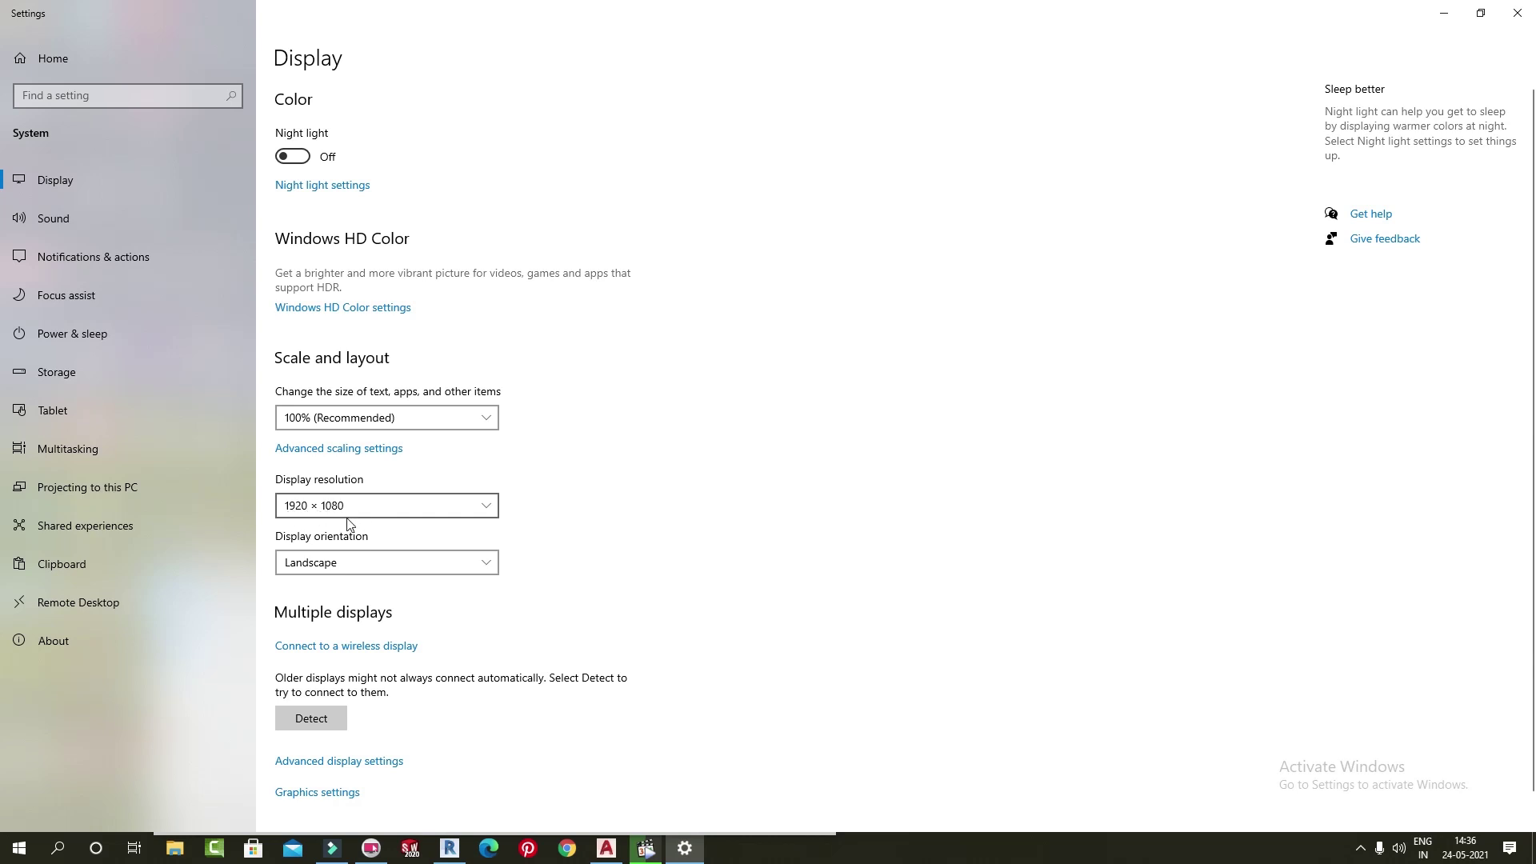
{"action": "left_click", "coordinate": [1525, 11]}
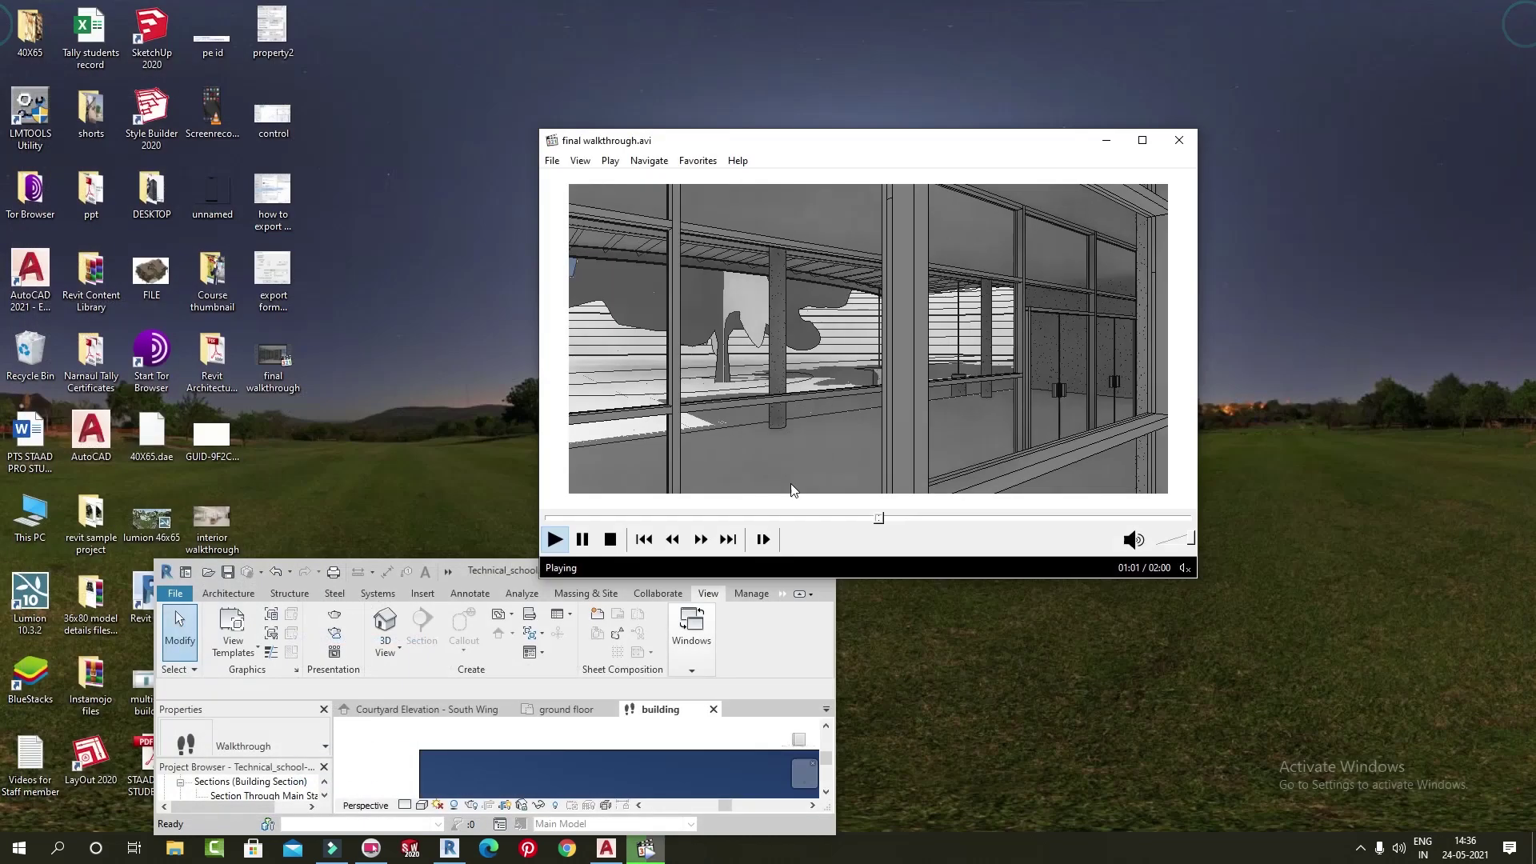